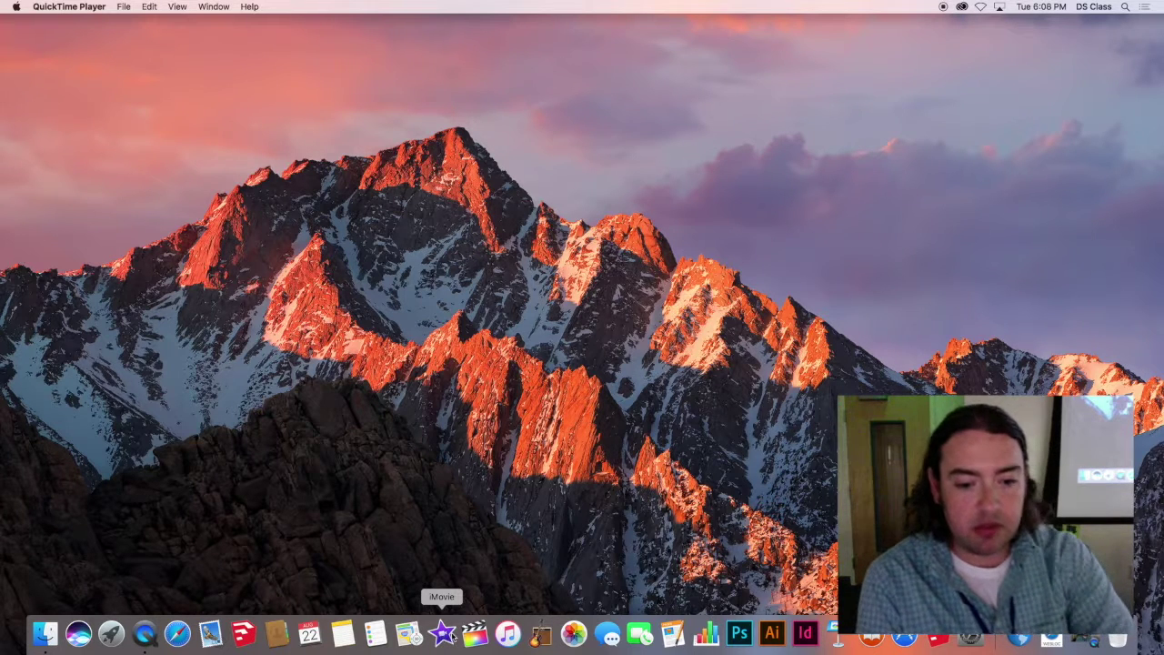
- Open iMovie and delete all titles, clips and music from the My Movie timeline
left_click(443, 638)
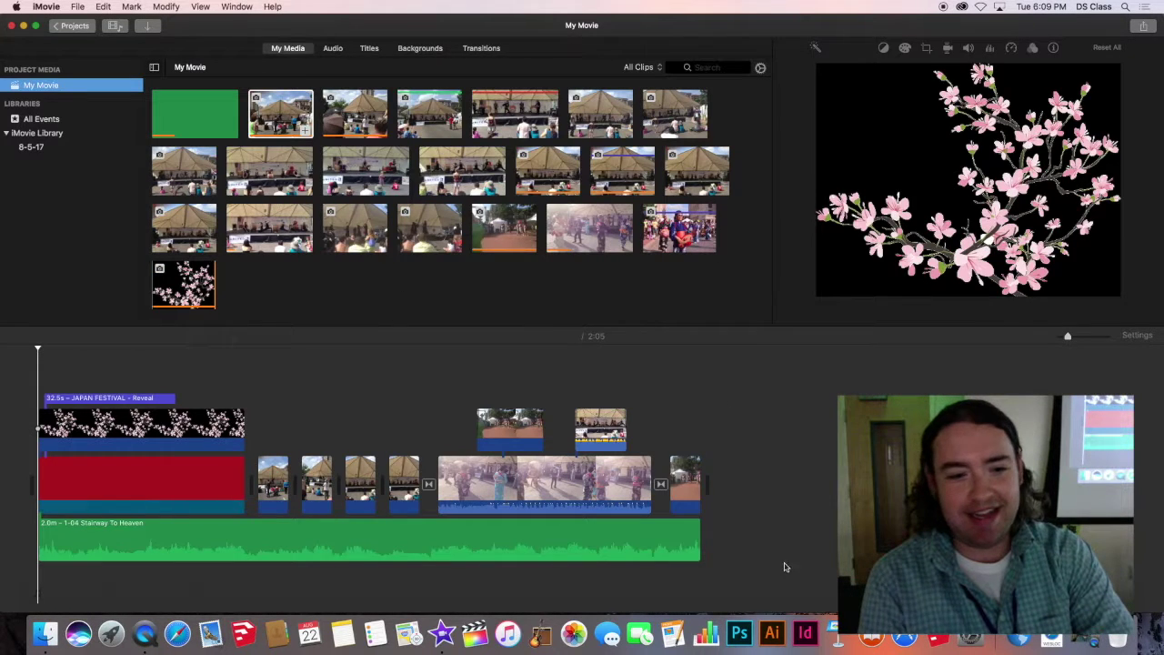
left_click_drag(765, 574, 111, 386)
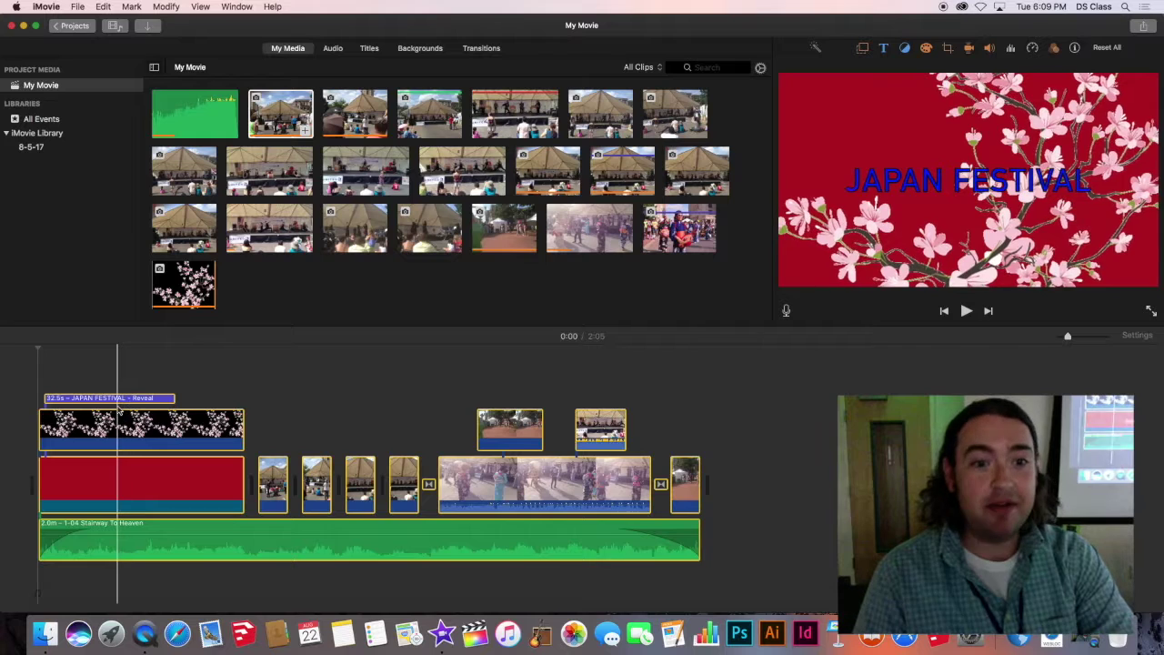
key("Delete")
- Select all media in the My Movie project's browser and delete it from the project
left_click_drag(730, 304, 188, 106)
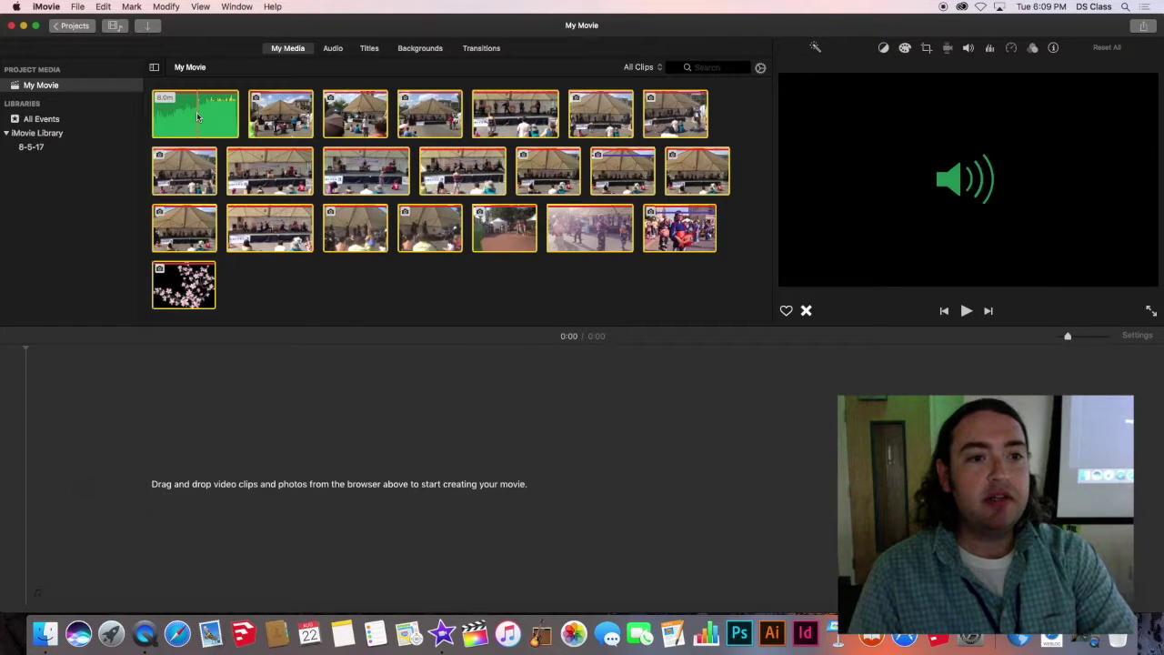
left_click(732, 314)
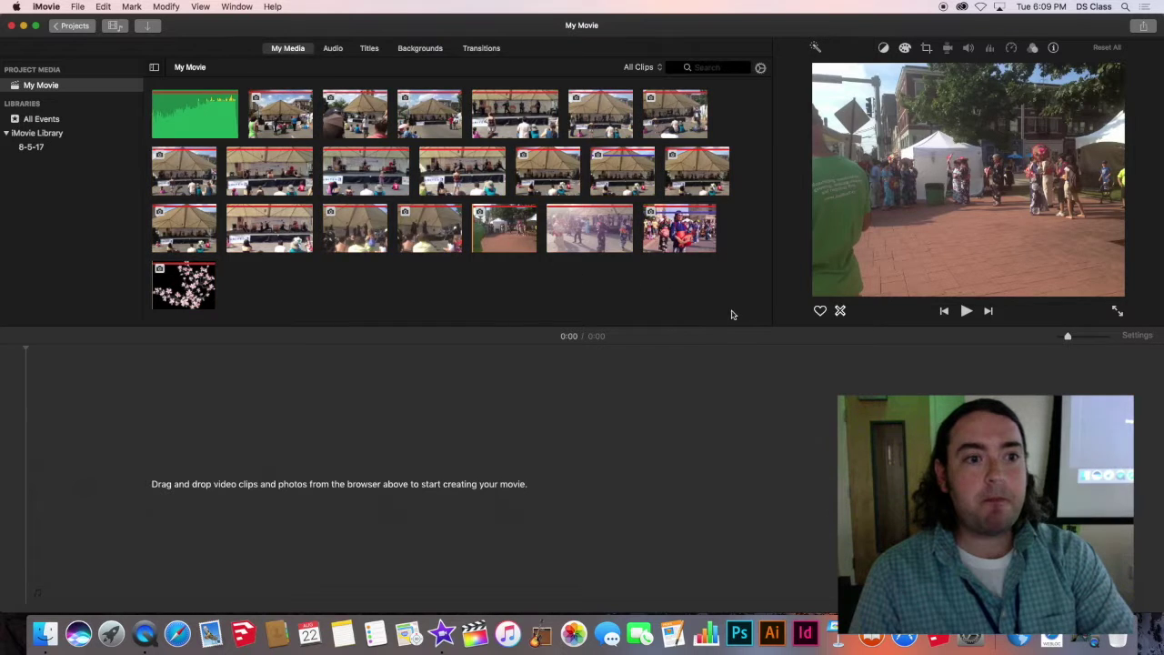
left_click_drag(732, 314, 133, 87)
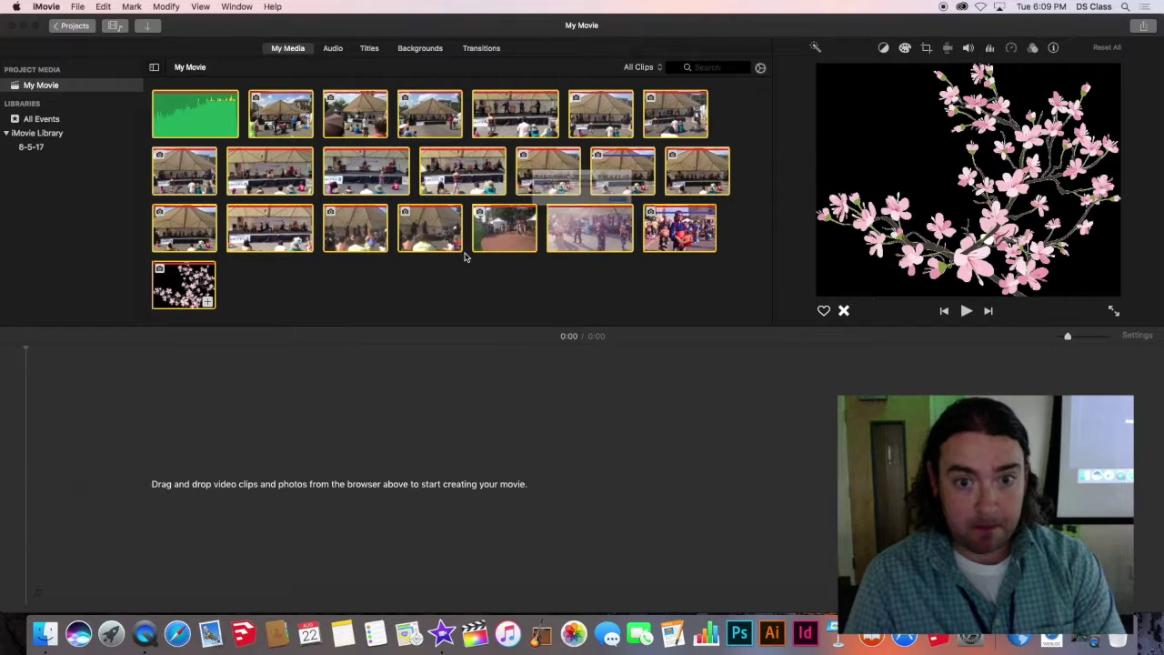
key("super+BackSpace")
left_click(673, 216)
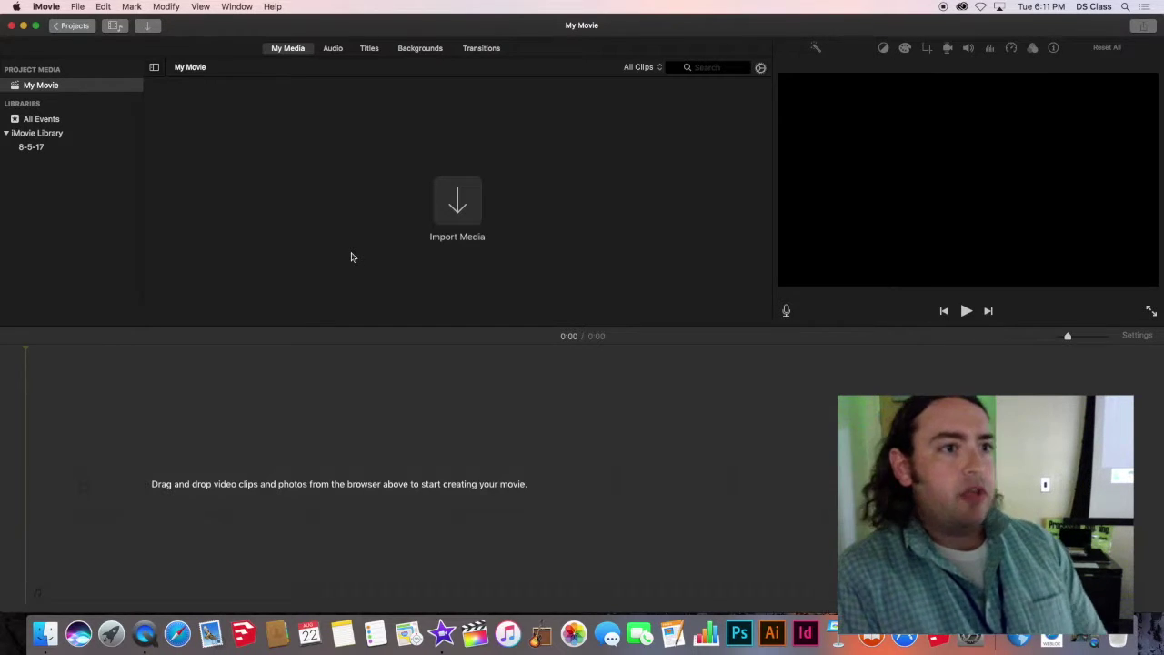
left_click(73, 8)
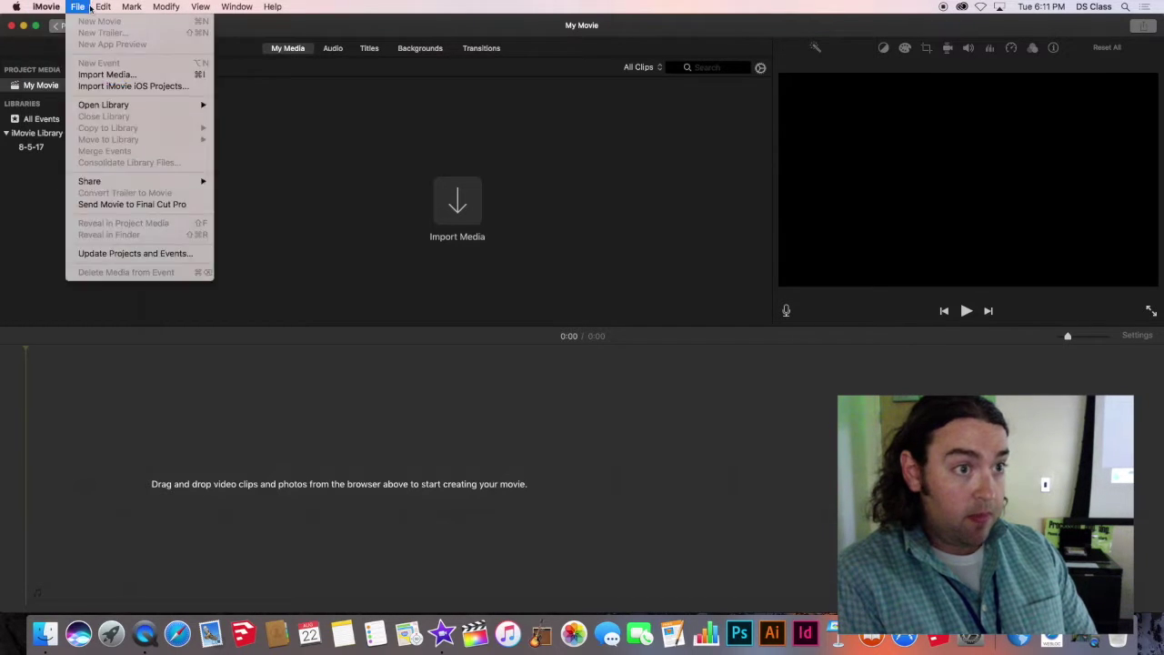
mouse_move(95, 8)
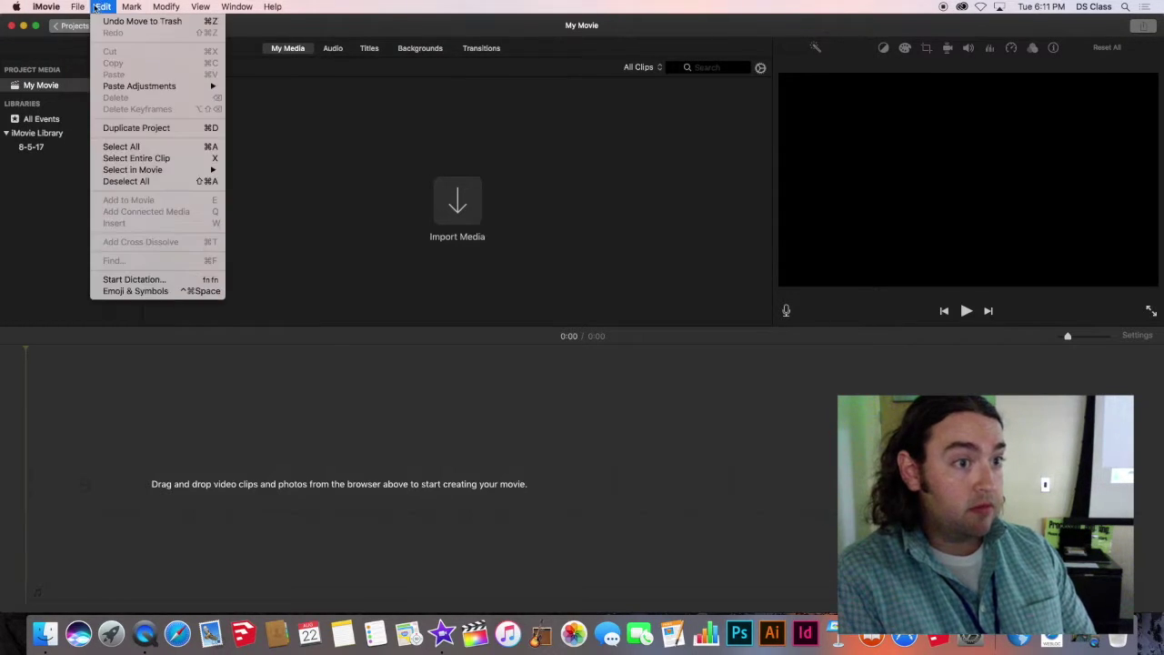
left_click(294, 183)
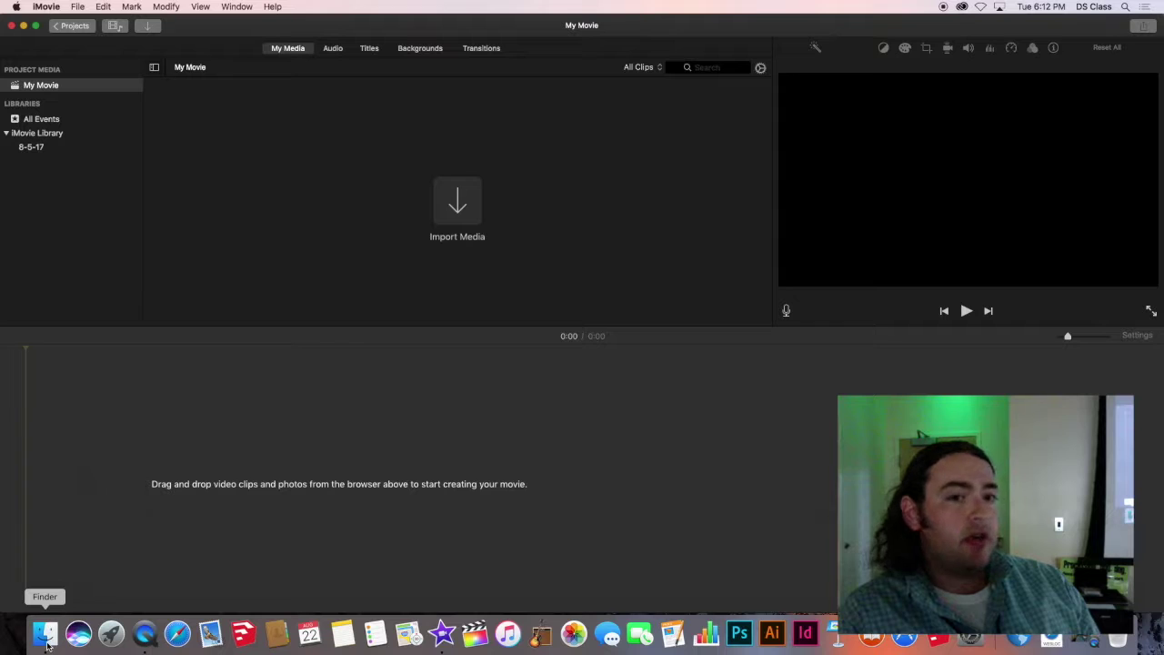
- Switch to Finder, shrink its All My Files window and reposition it over the iMovie project
left_click(47, 643)
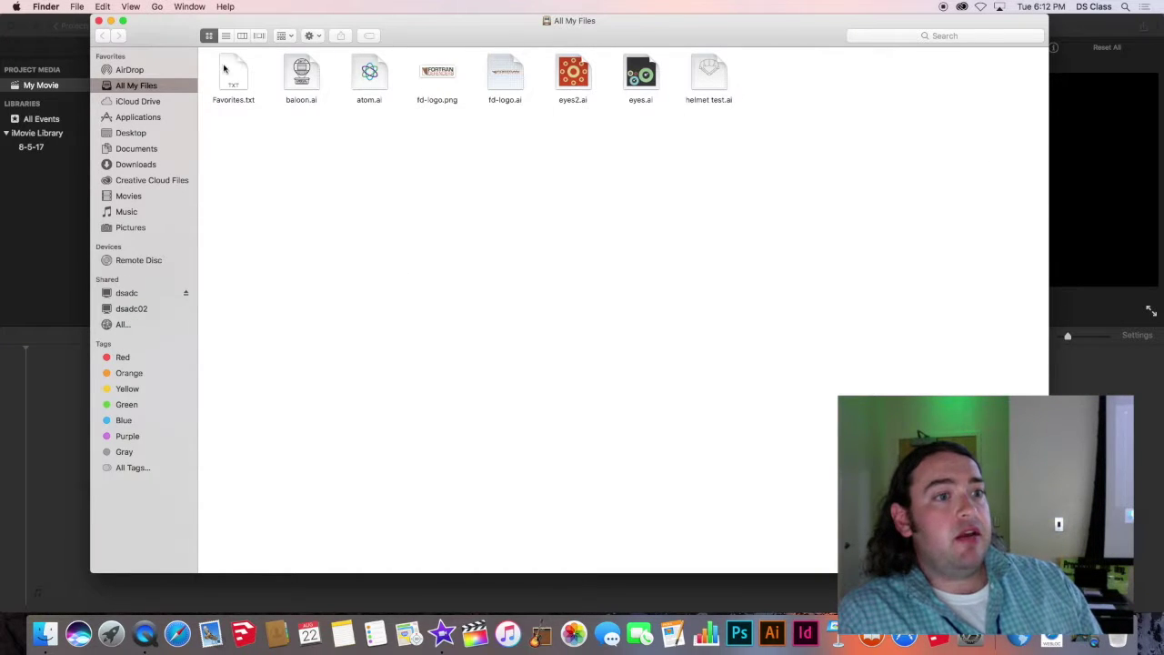
mouse_move(176, 42)
left_mouse_down()
mouse_move(200, 83)
mouse_move(169, 62)
left_mouse_up()
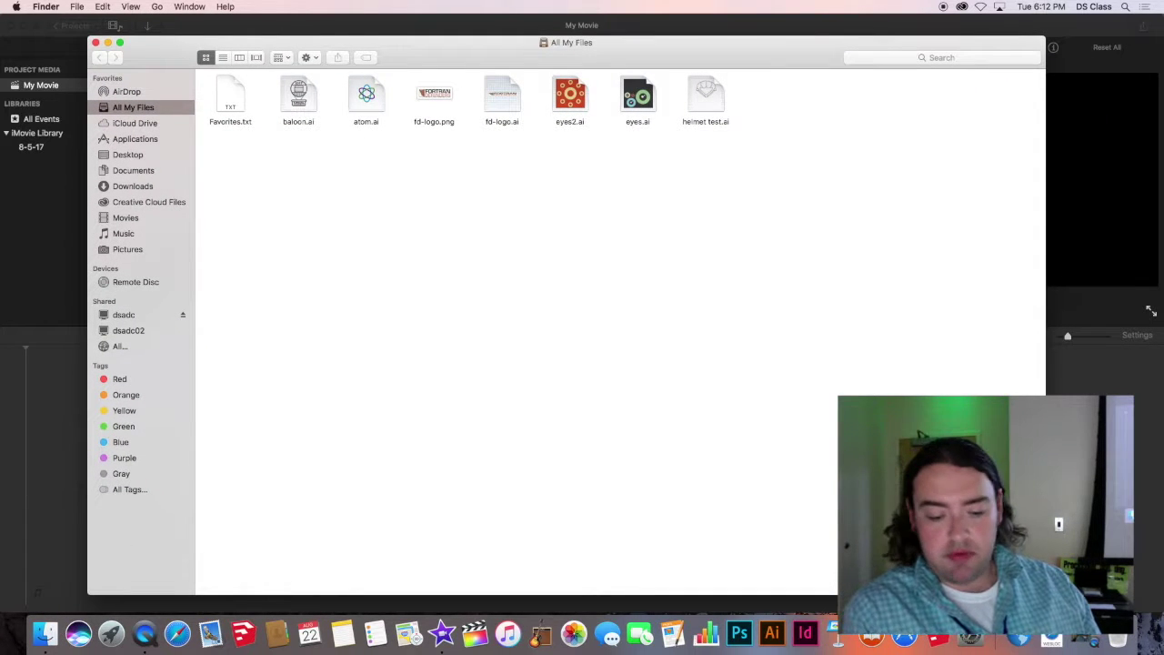
left_click_drag(1045, 594, 910, 515)
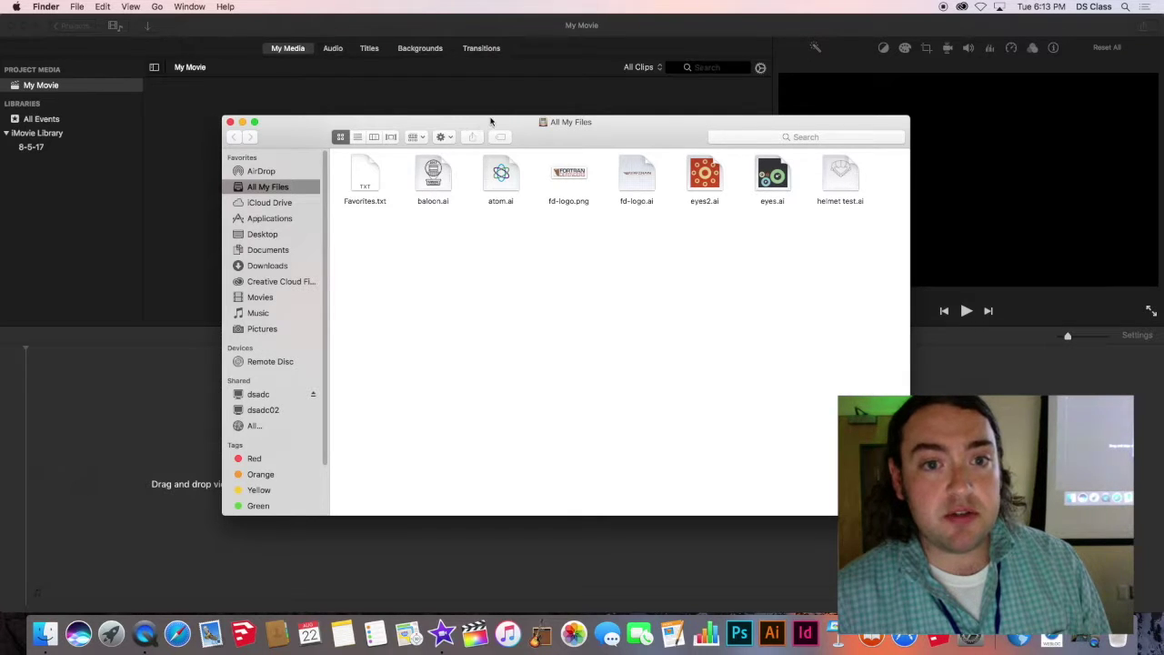
left_click_drag(509, 124, 515, 69)
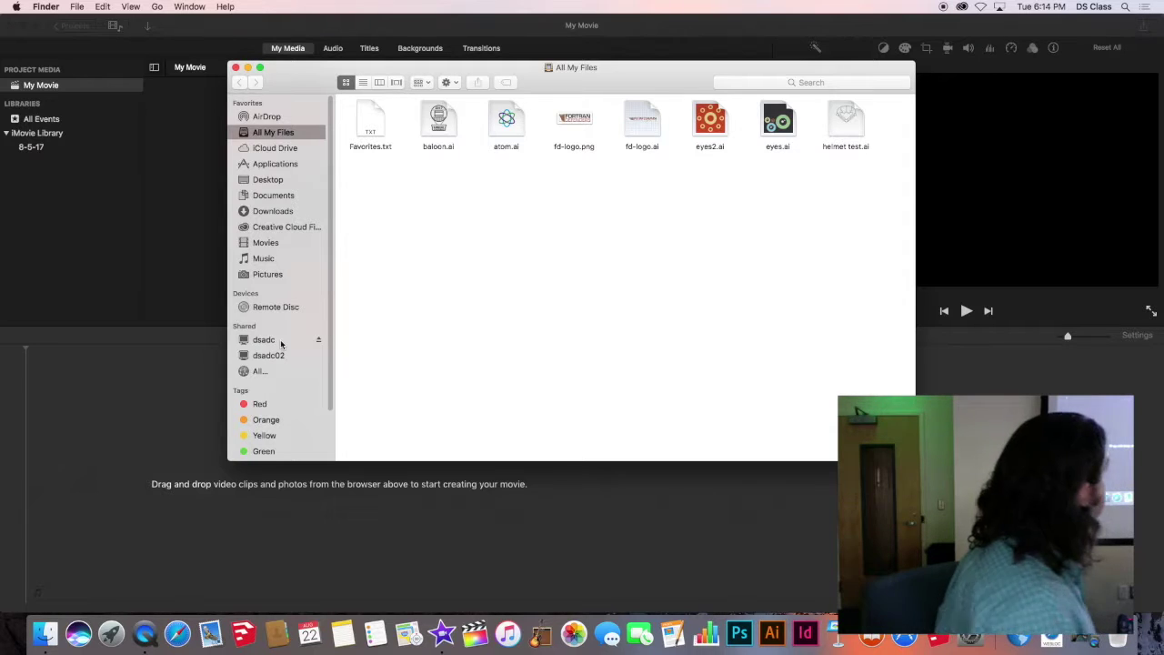
- Open the dsclass folder within Users on the shared dsadc server
left_click(281, 343)
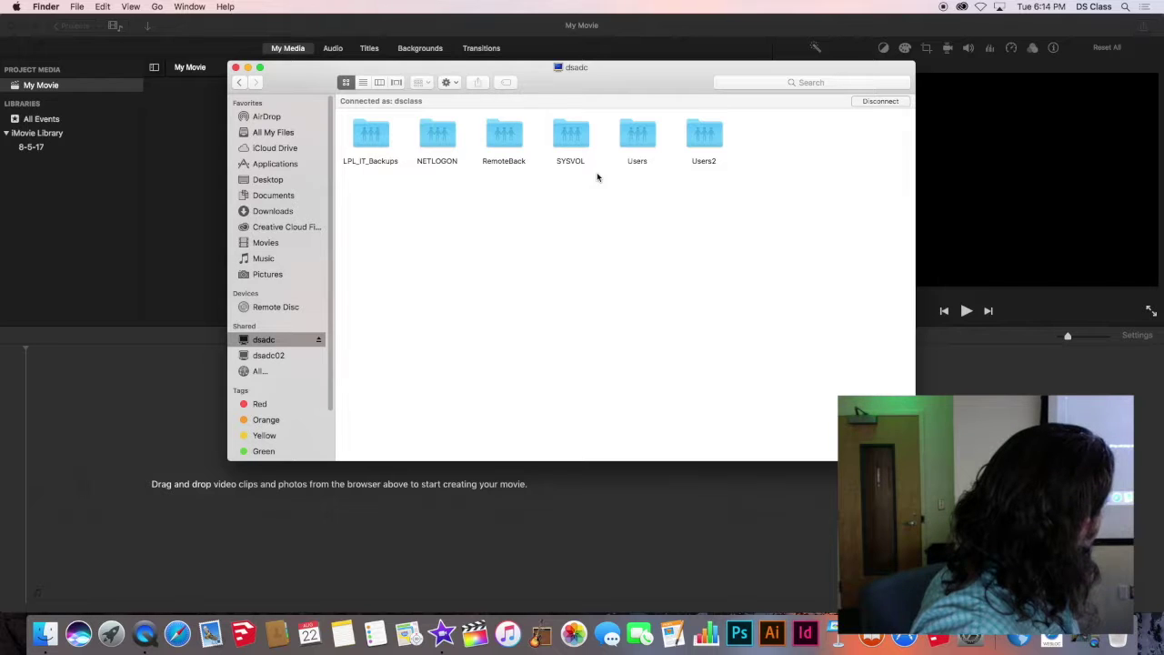
double_click(636, 140)
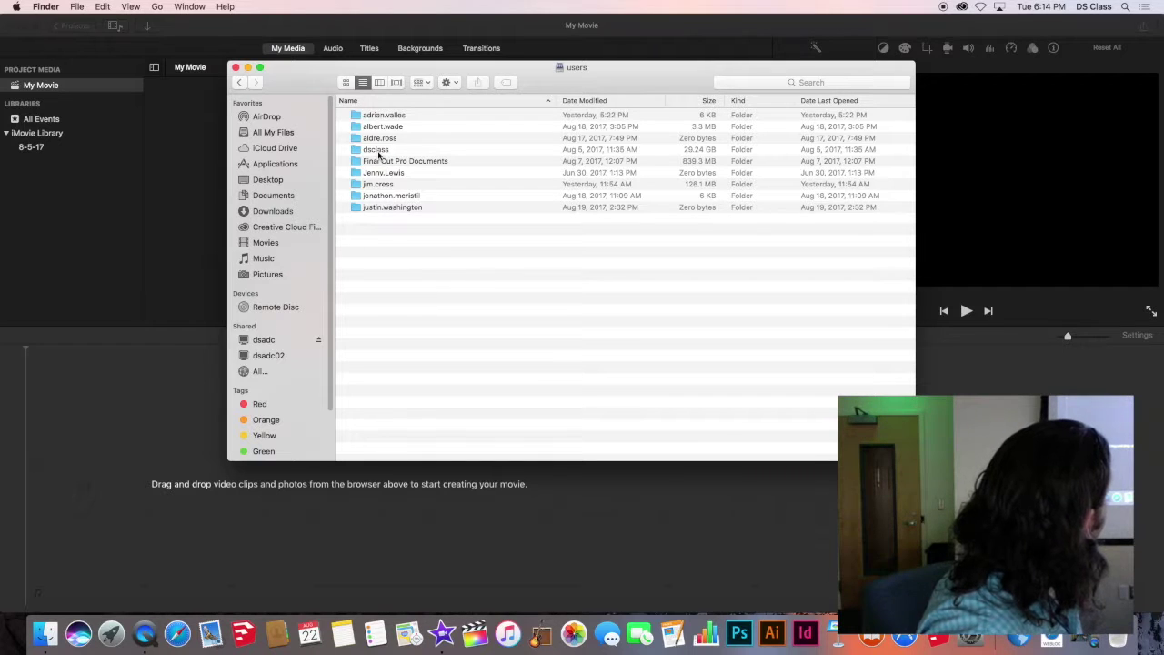
double_click(378, 151)
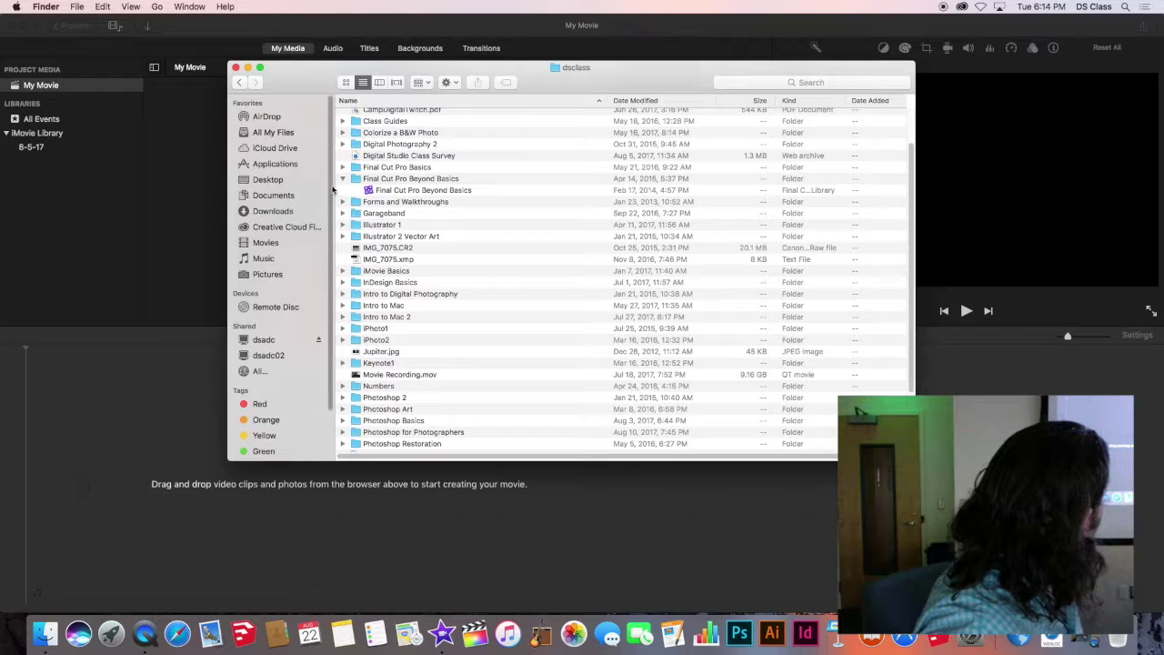
- Collapse Final Cut Pro Beyond Basics and expand iMovie Basics, leaving its photo and video subfolders collapsed
left_click(343, 179)
scroll(343, 186, "up", 3)
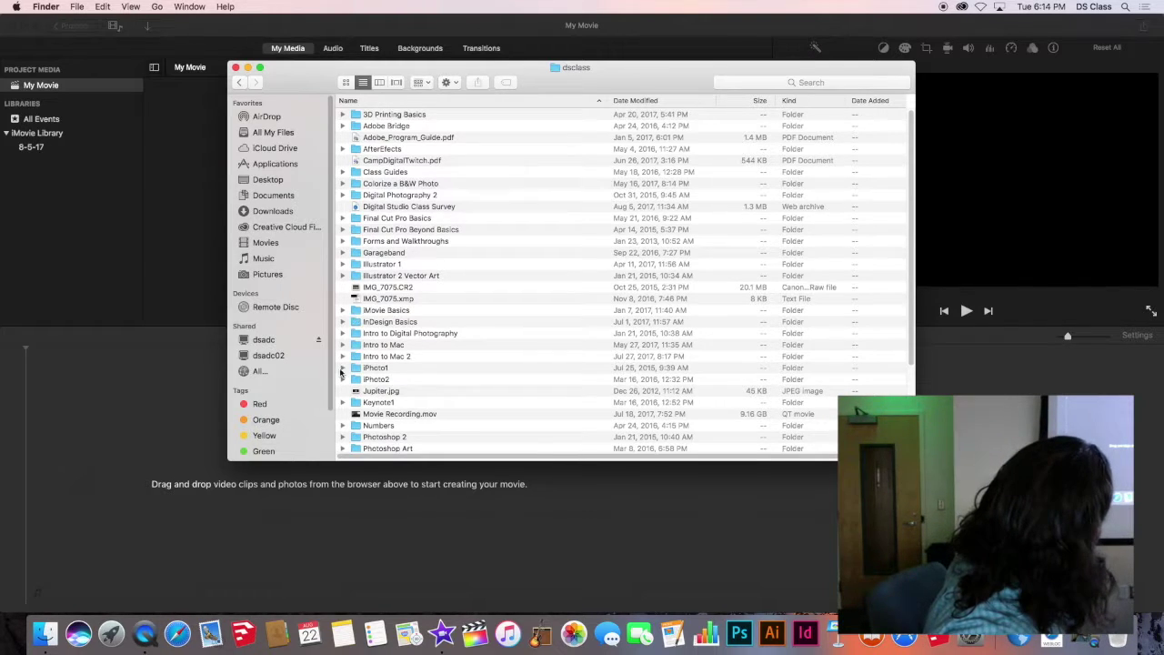
left_click(368, 314)
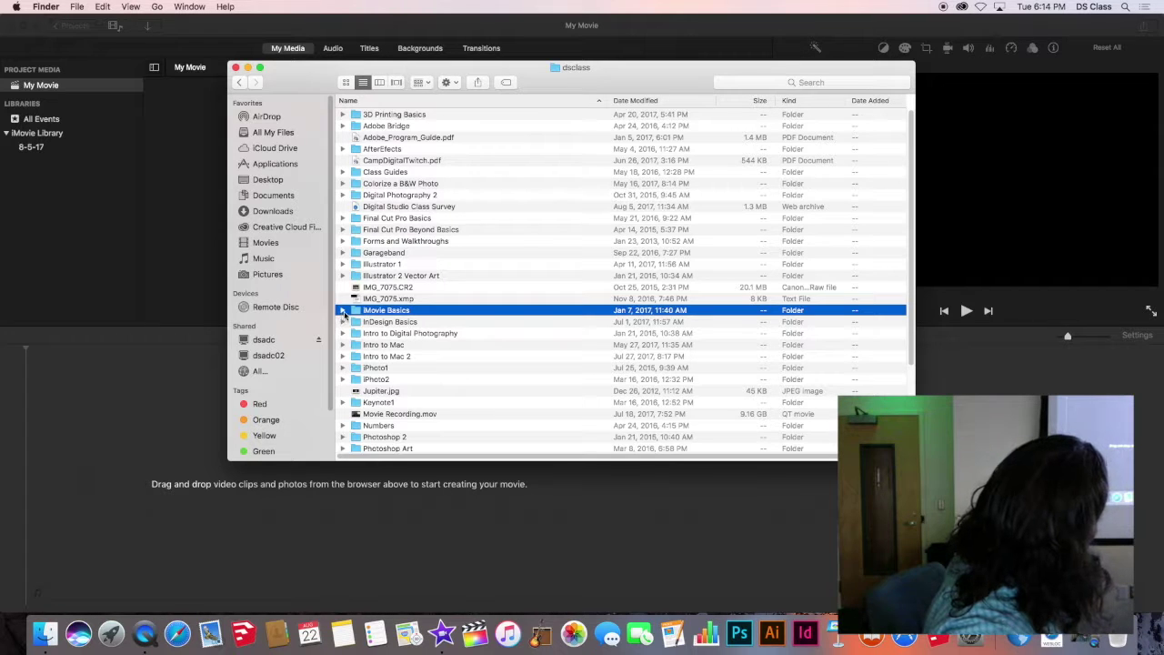
left_click(343, 310)
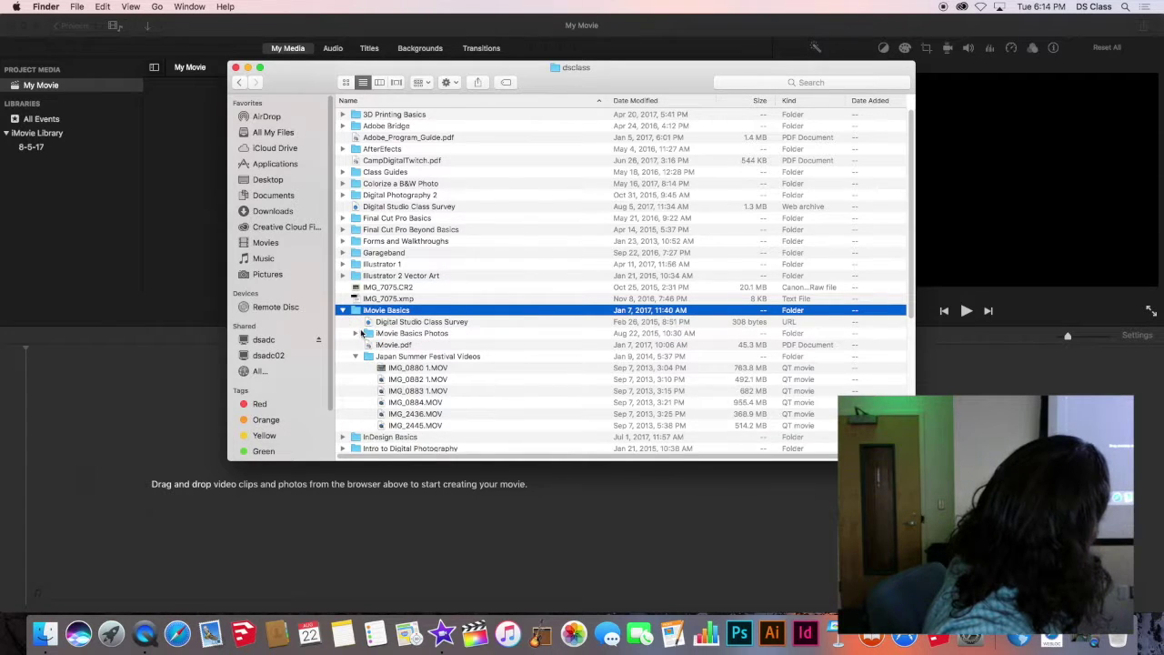
scroll(356, 333, "down", 1)
left_click(356, 336)
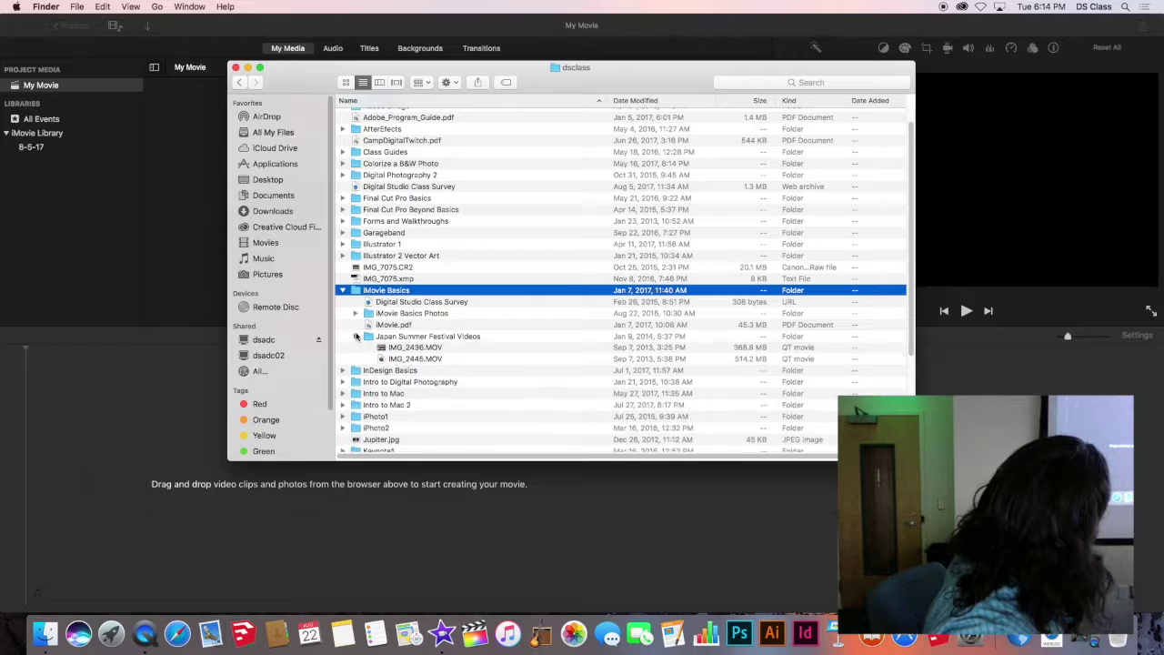
left_click(357, 314)
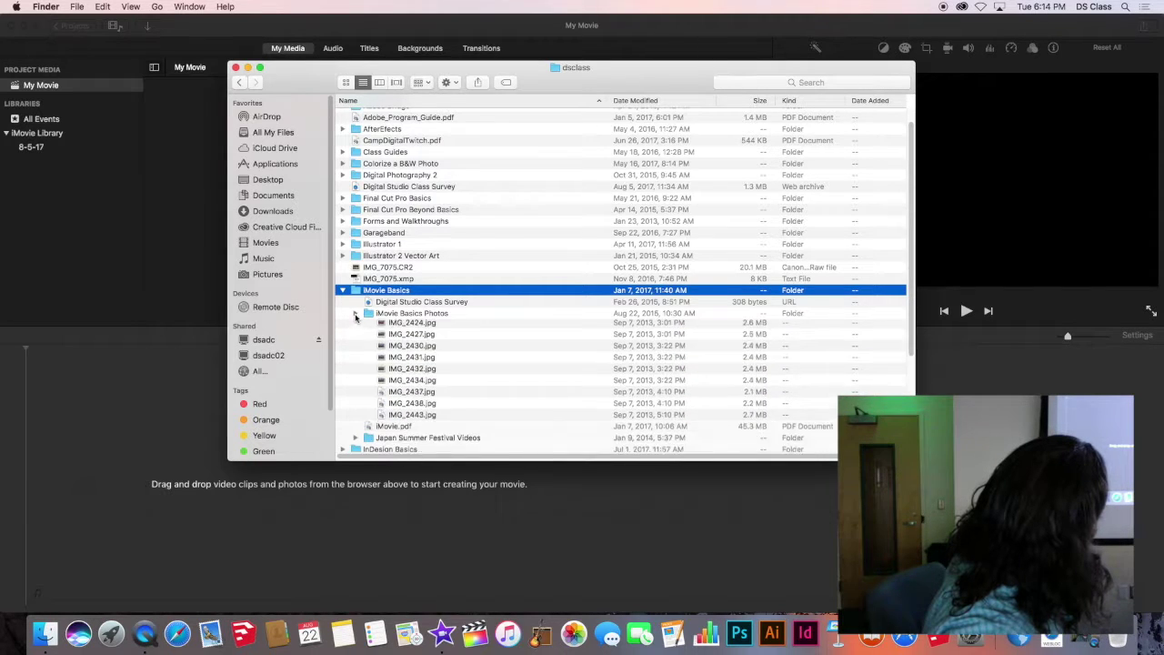
left_click(356, 314)
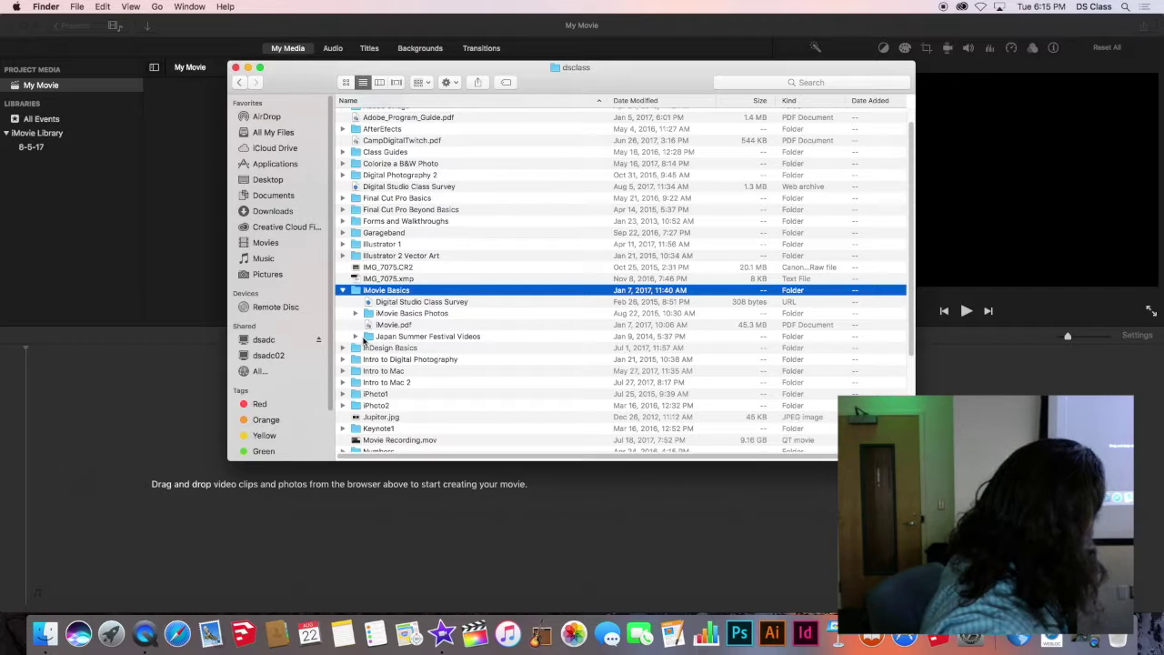
scroll(365, 340, "down", 2)
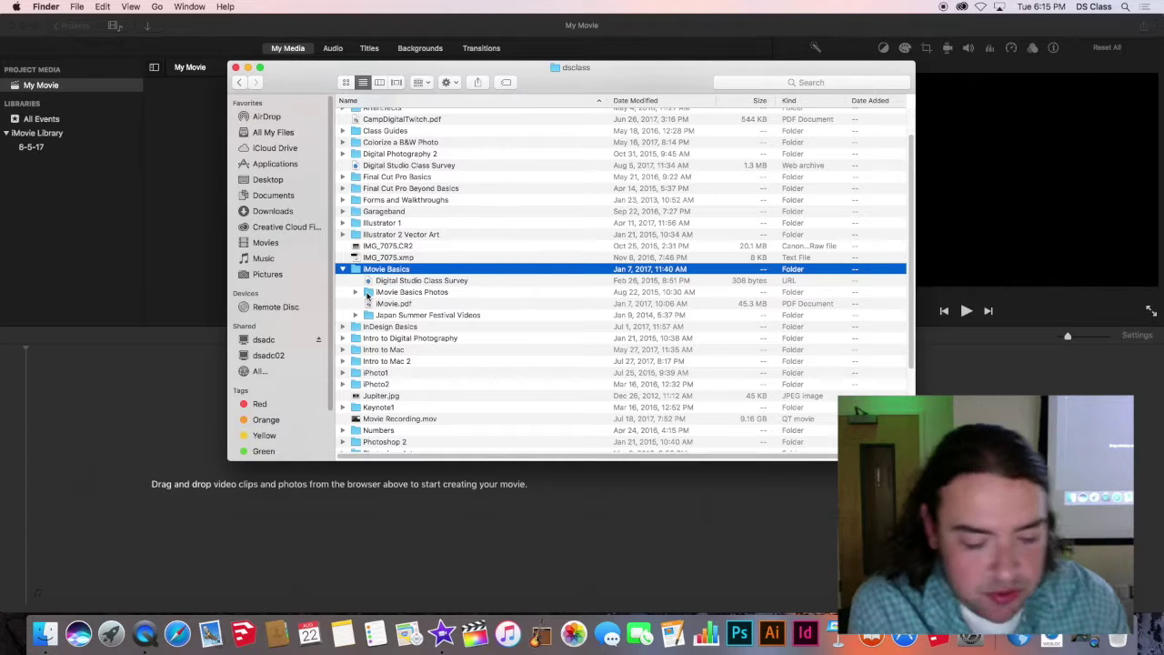
- Copy the iMovie Basics Photos and Japan Summer Festival Videos folders to the Desktop and reposition the Finder window
left_click(388, 296)
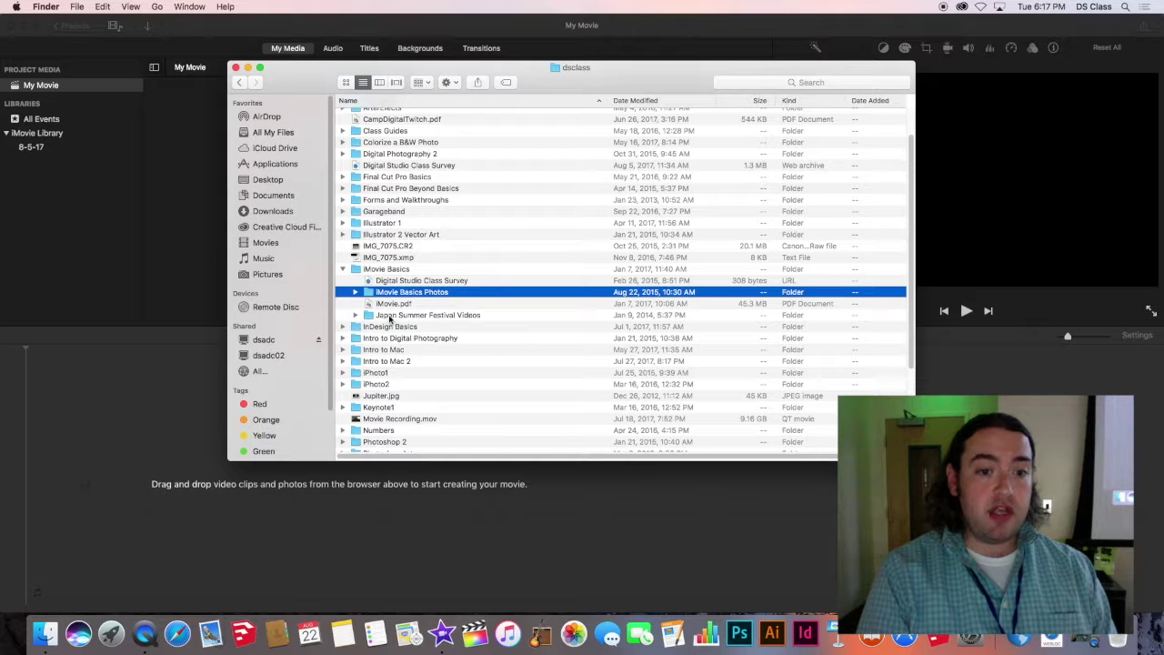
left_click(425, 318, "super")
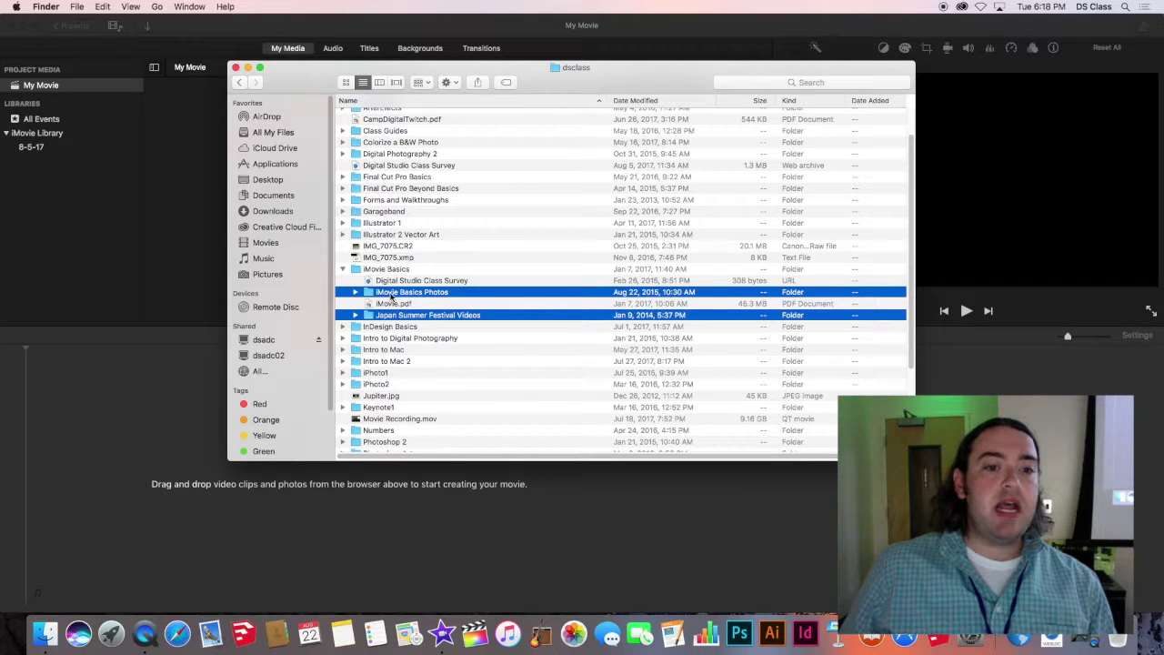
left_click_drag(393, 296, 281, 181)
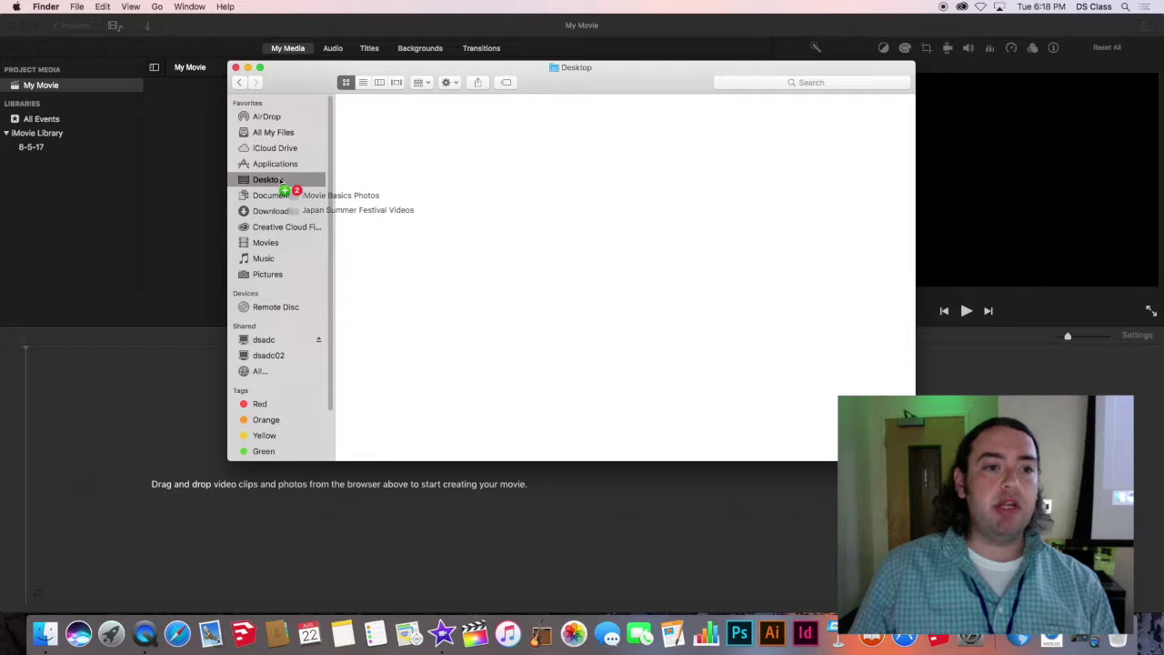
left_click_drag(280, 180, 281, 180)
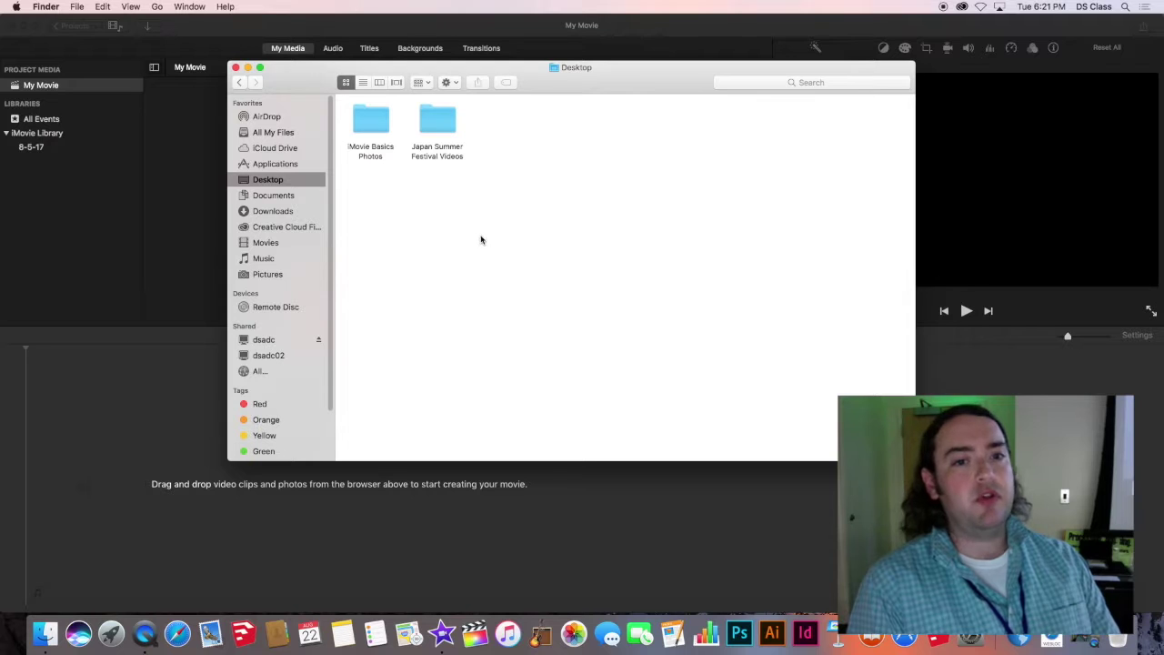
left_click_drag(443, 73, 526, 108)
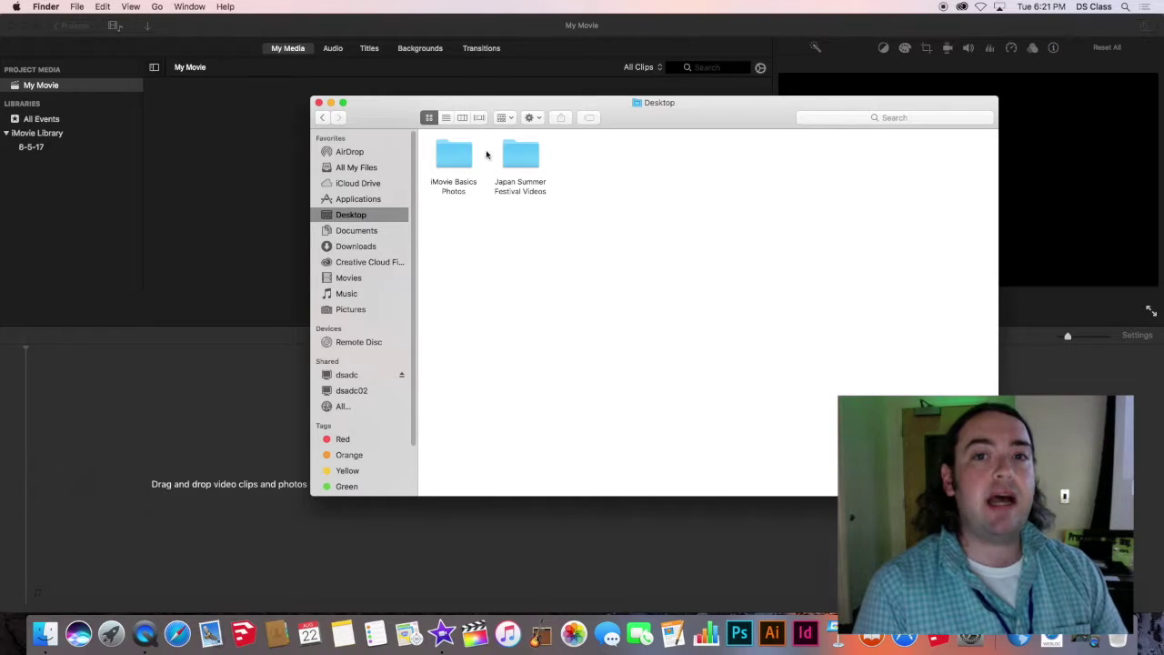
- Switch back to iMovie and show the Desktop contents in the media import window
left_click(264, 145)
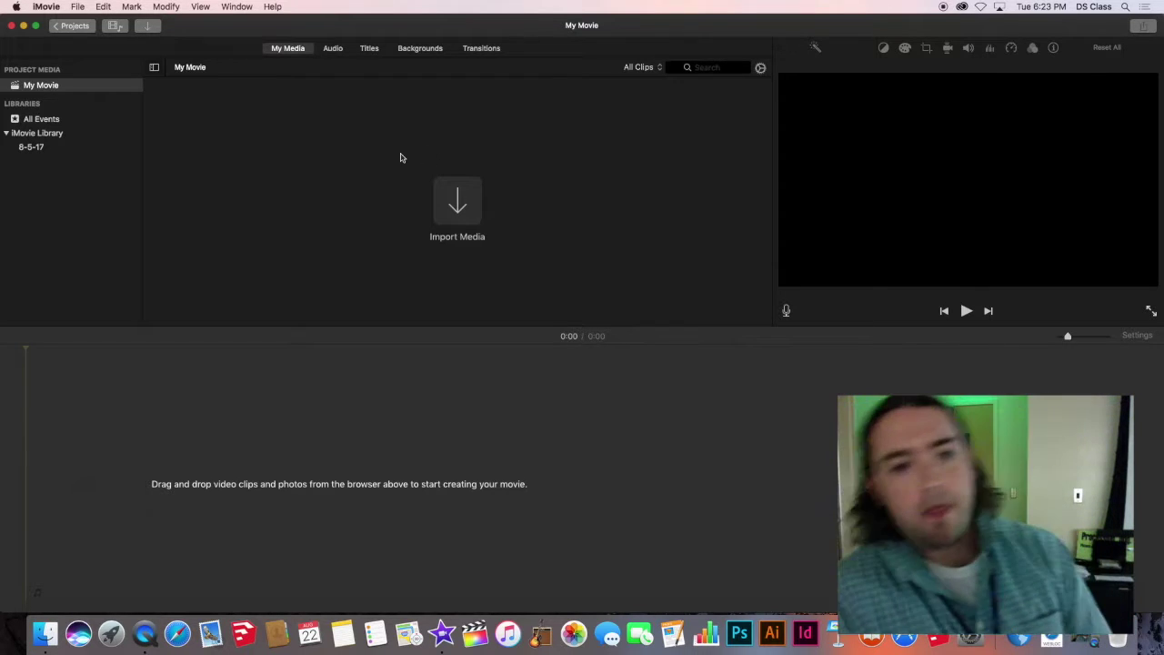
left_click(454, 213)
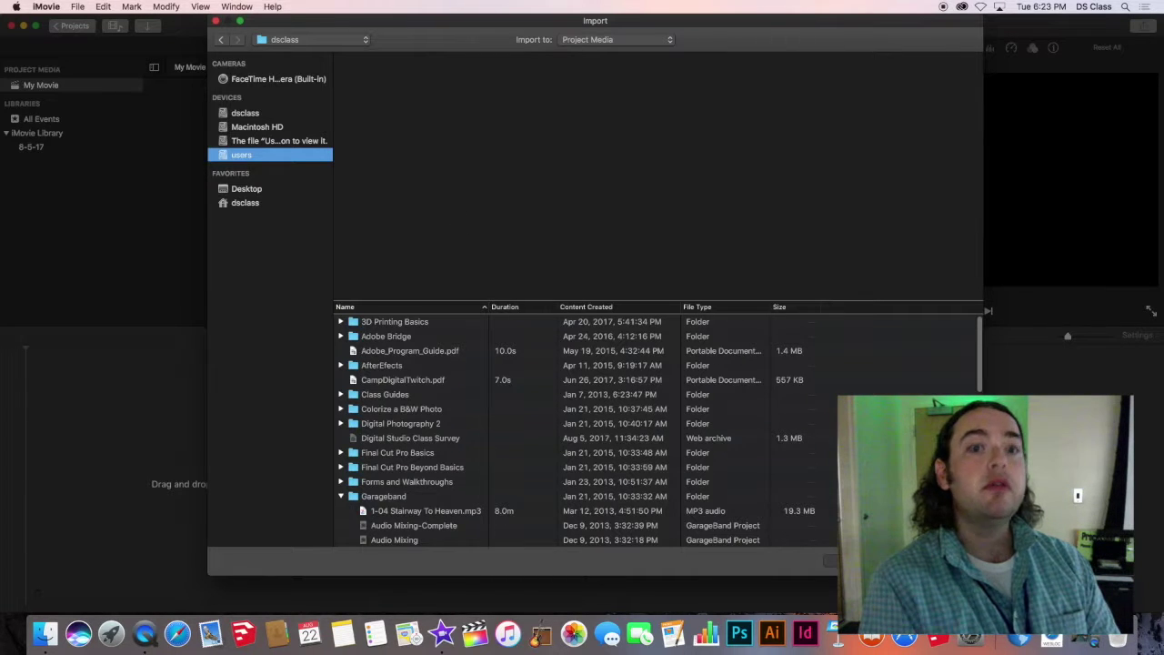
key("Escape")
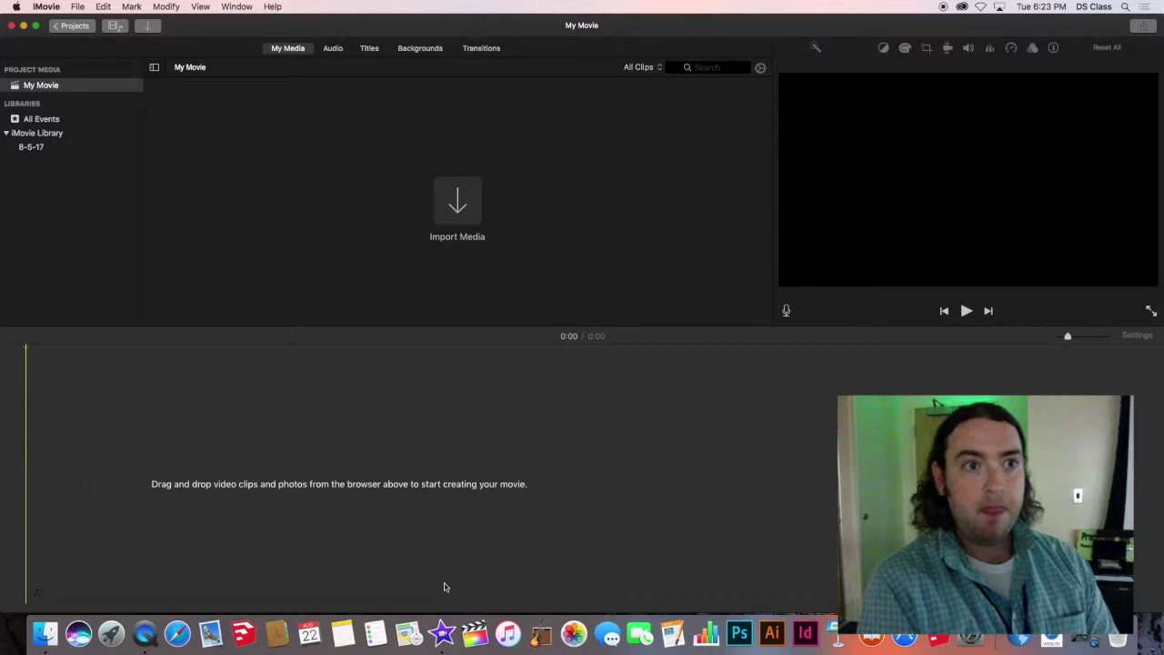
left_click(456, 209)
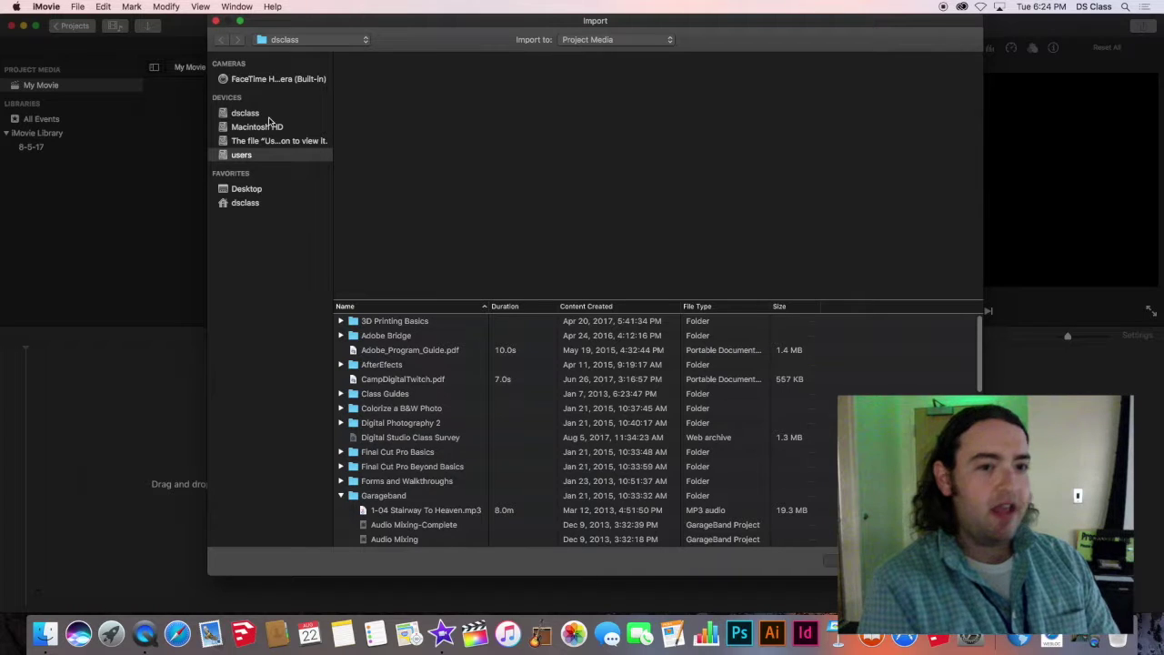
left_click(257, 191)
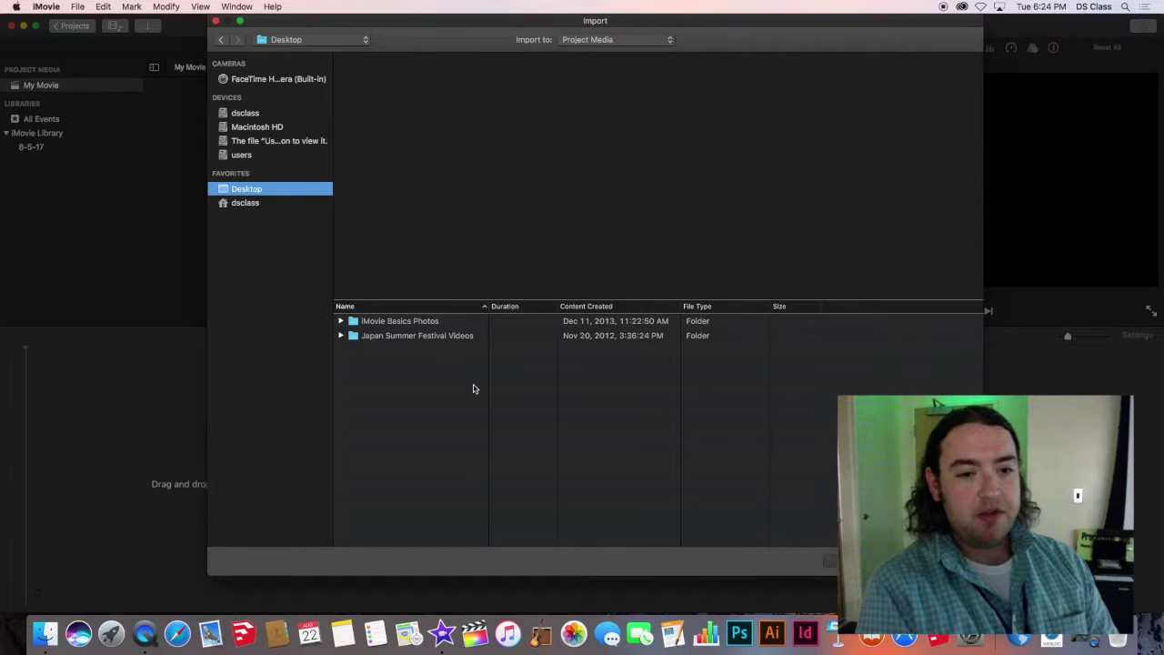
- Import the iMovie Basics Photos and Japan Summer Festival Videos folders together into Project Media
left_click_drag(404, 353, 368, 324)
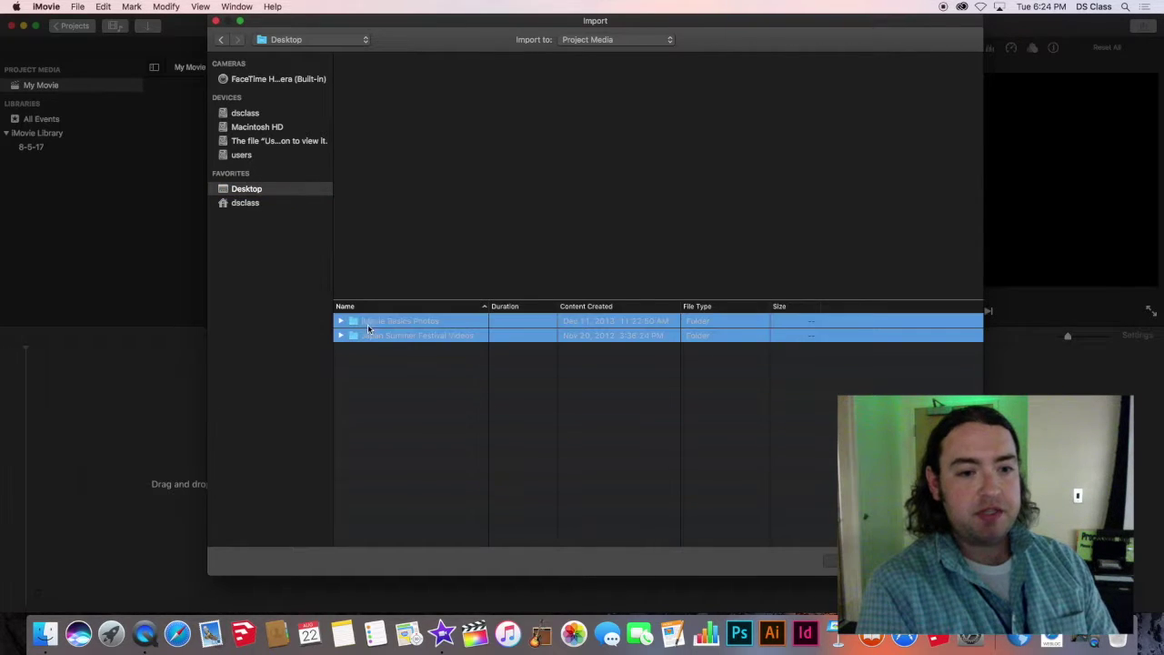
left_click(397, 380)
left_click_drag(387, 359, 337, 317)
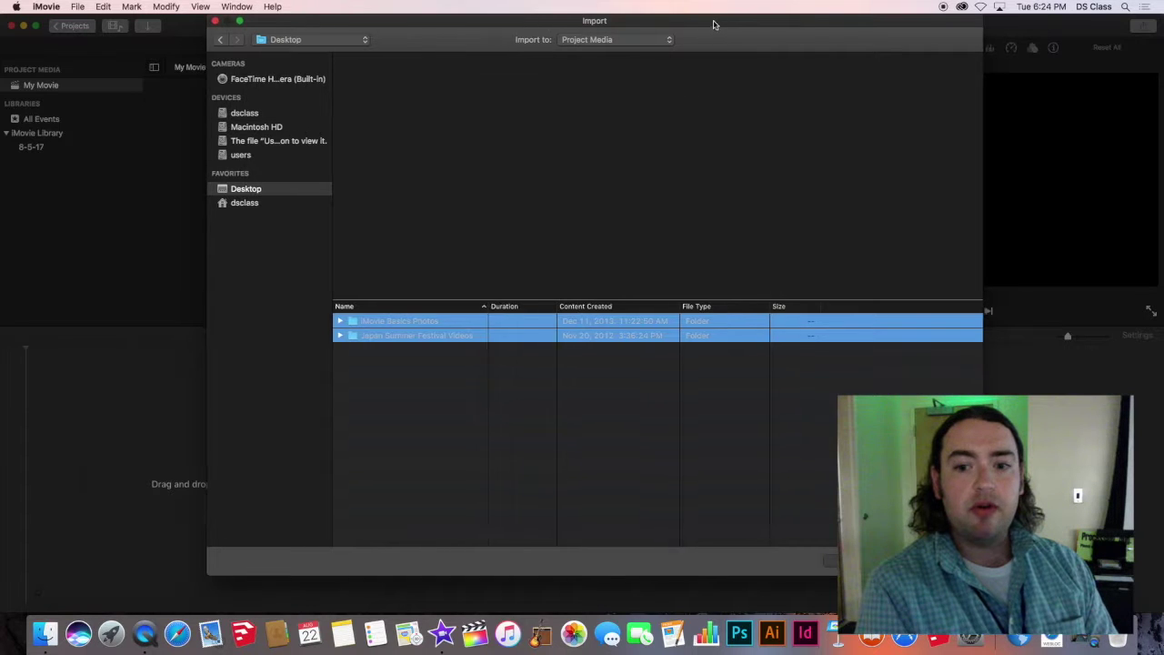
left_click_drag(715, 25, 675, 24)
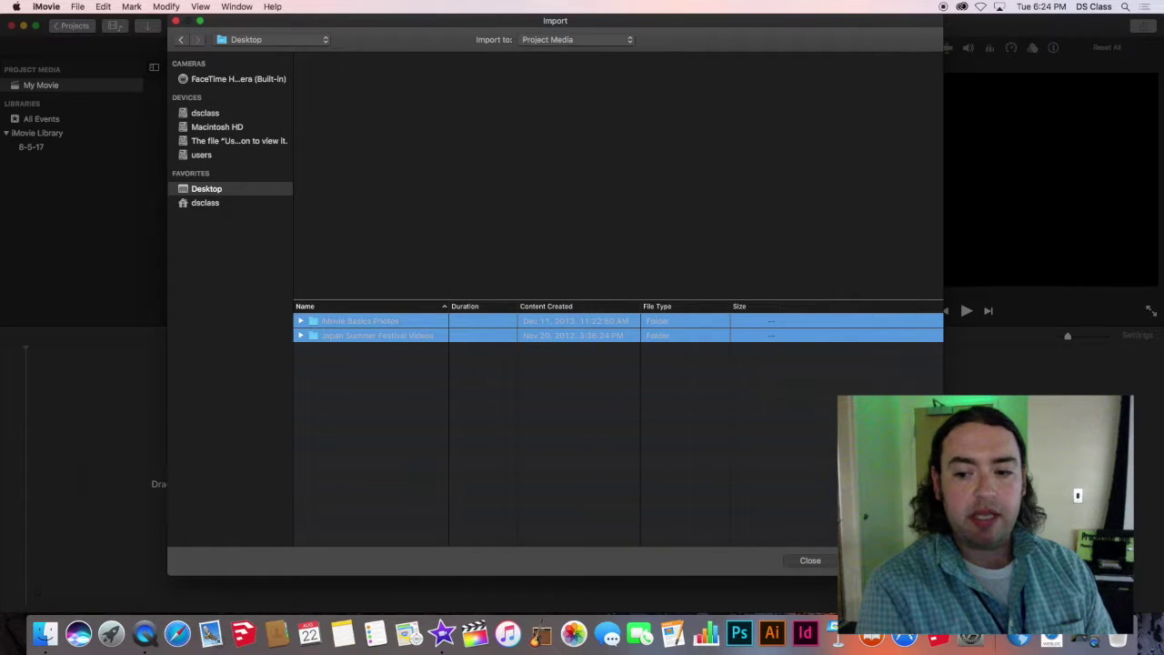
left_click(888, 561)
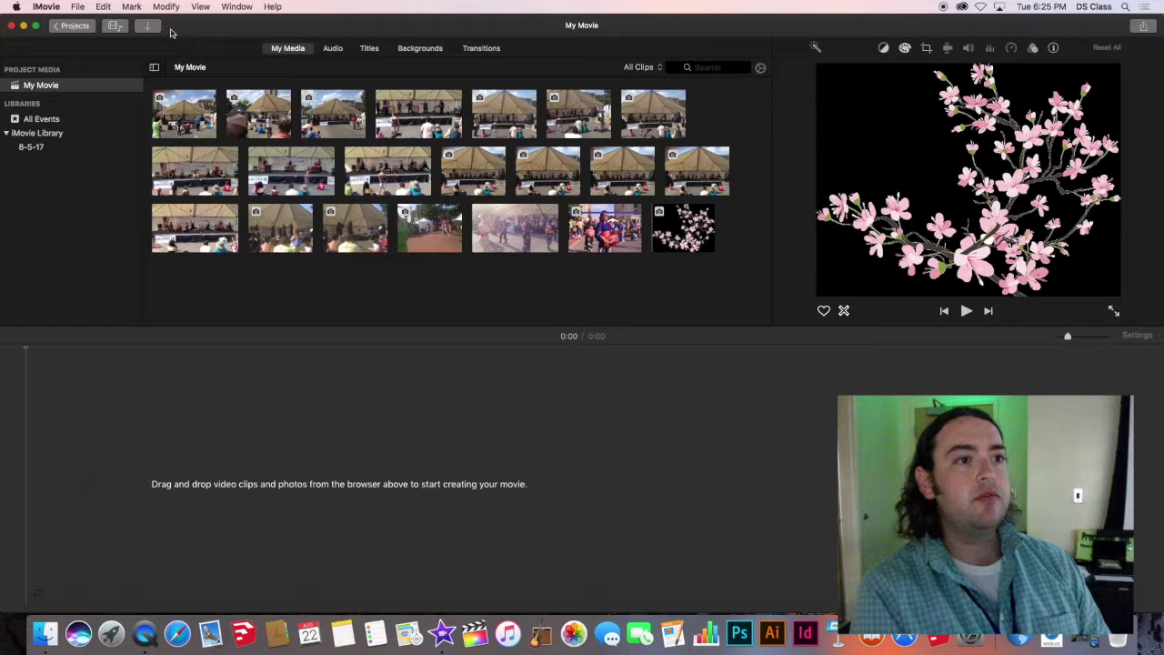
- Reopen the media import window and browse the Japan Summer Festival Videos folder and the dsclass home folder's Movies contents
left_click(81, 7)
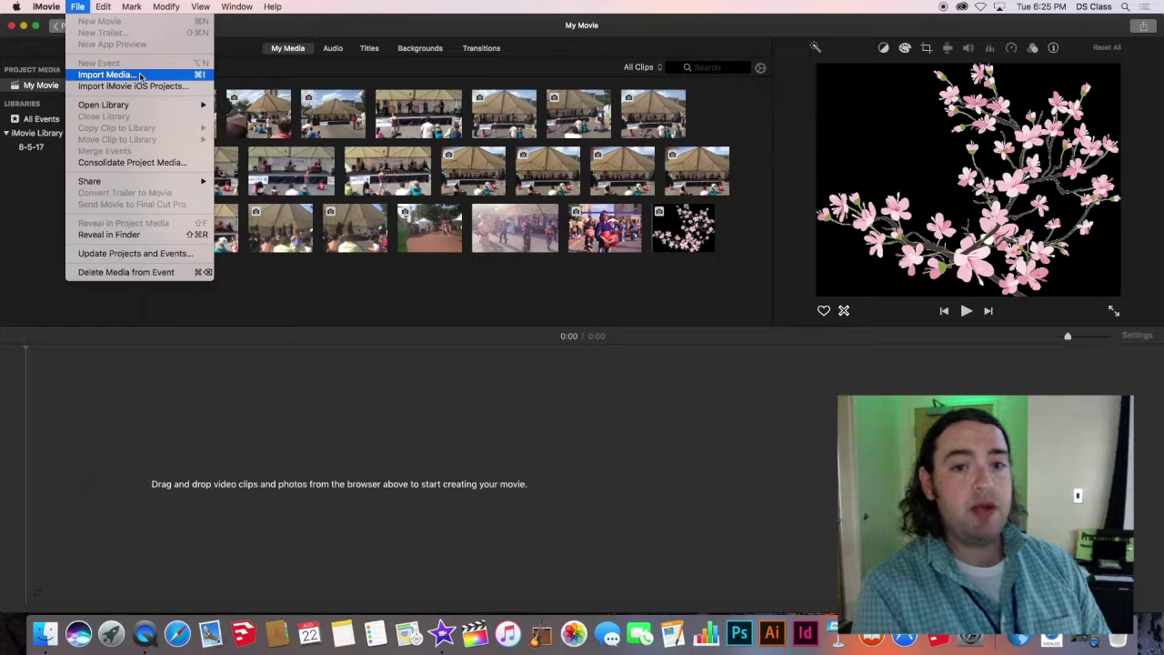
left_click(139, 76)
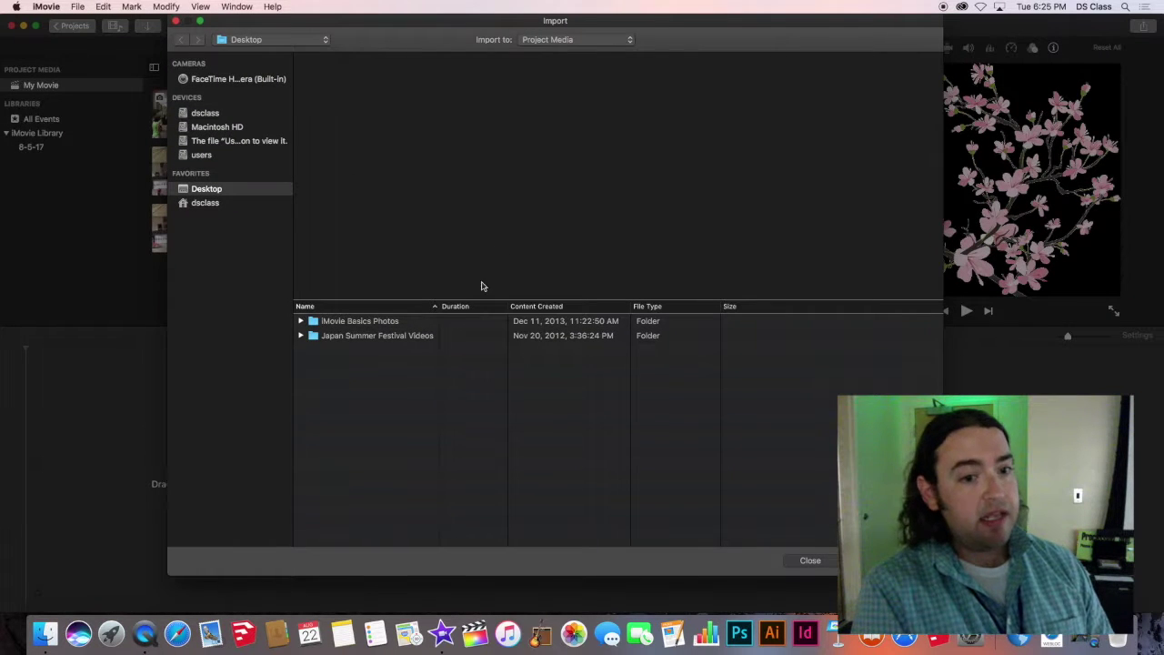
double_click(410, 337)
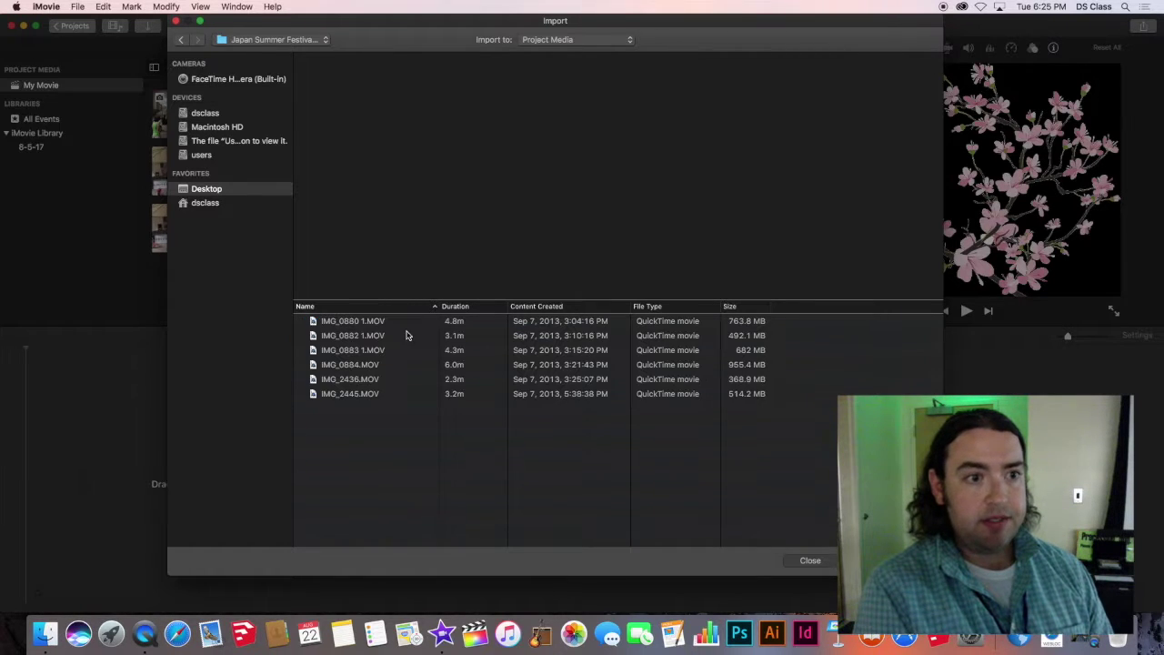
left_click(220, 189)
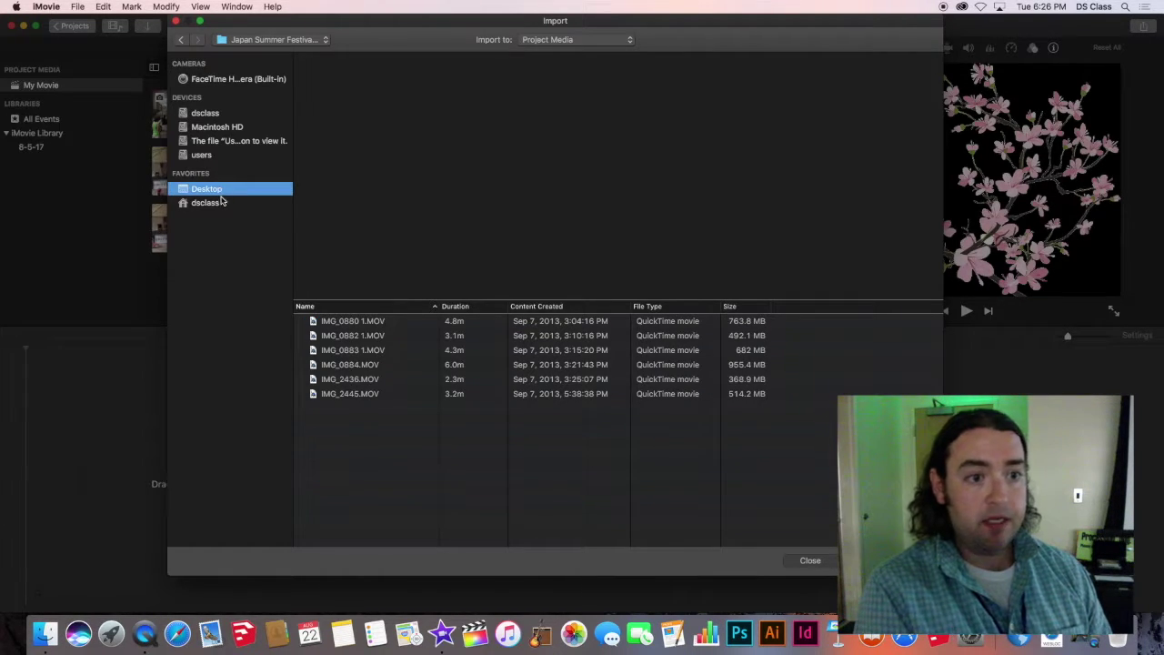
left_click(219, 204)
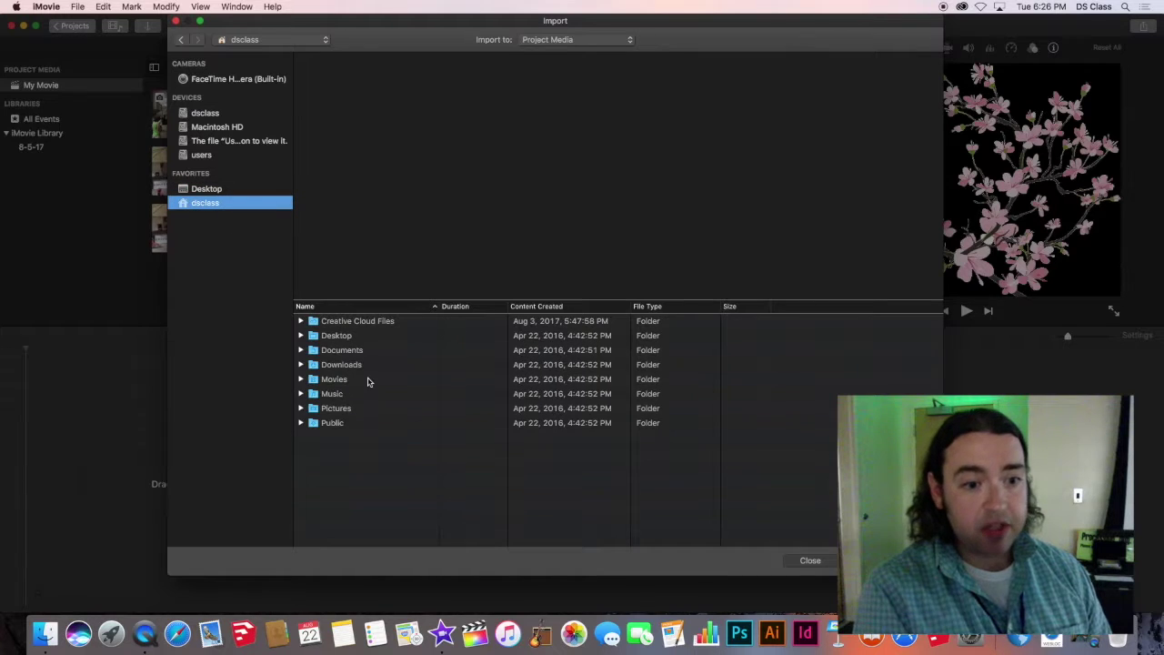
left_click(301, 379)
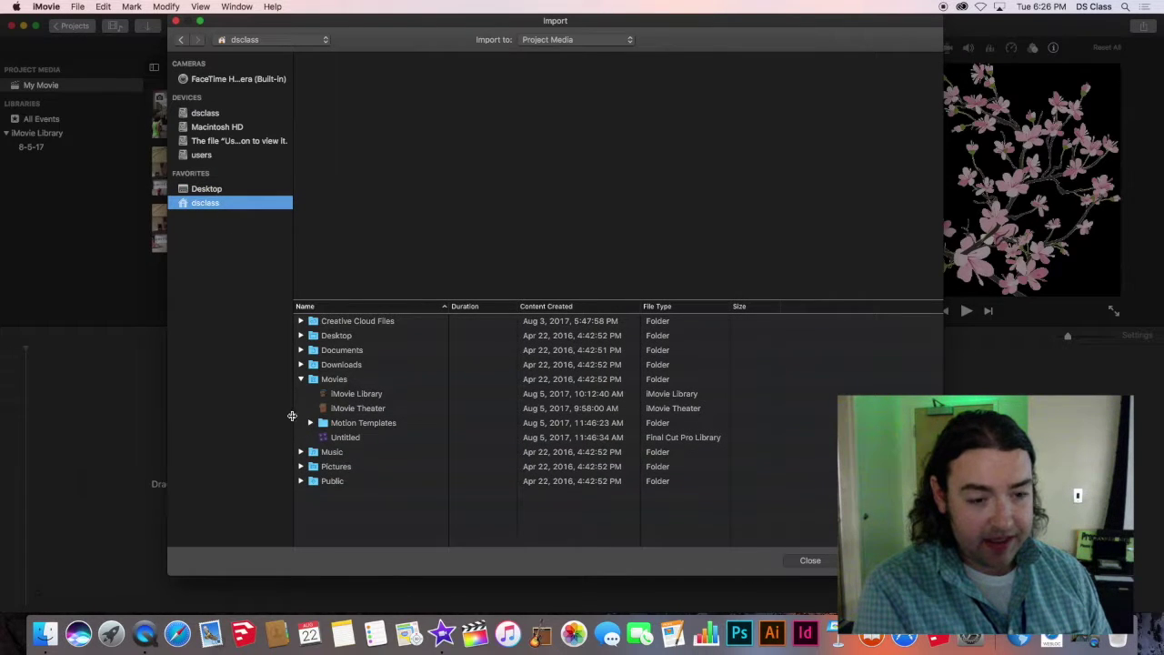
- Import Movie Recording.mov from the dsclass folder on the users drive into Project Media
left_click(221, 156)
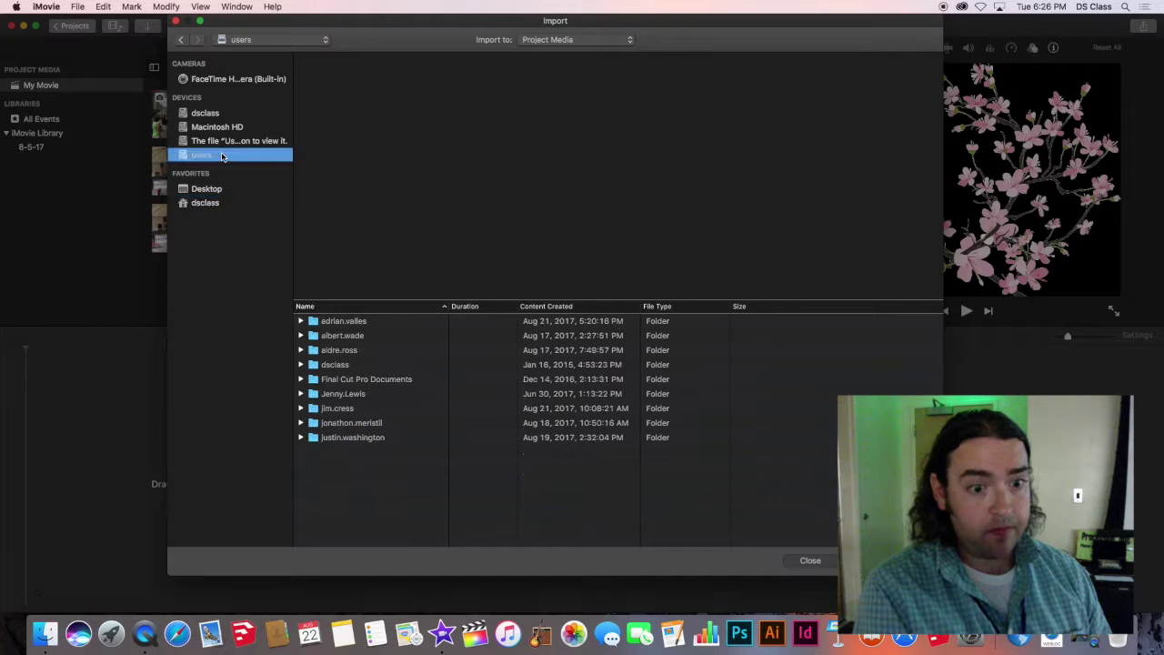
left_click(301, 365)
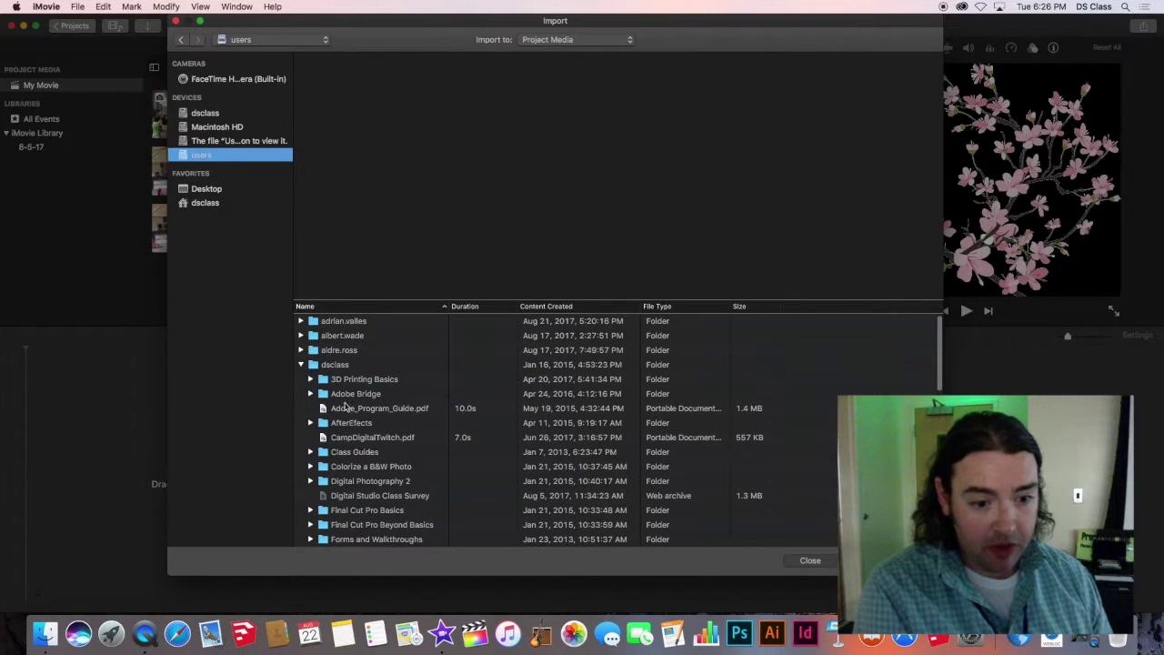
scroll(346, 409, "down", 10)
scroll(341, 409, "up", 5)
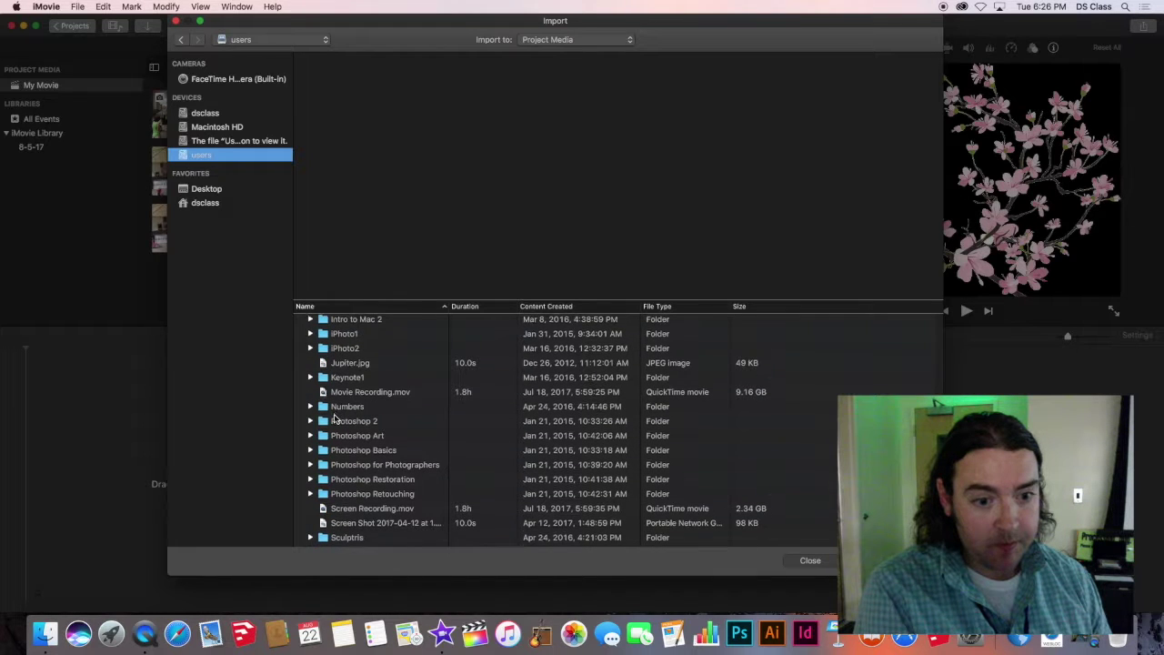
scroll(335, 417, "down", 1)
scroll(335, 416, "up", 3)
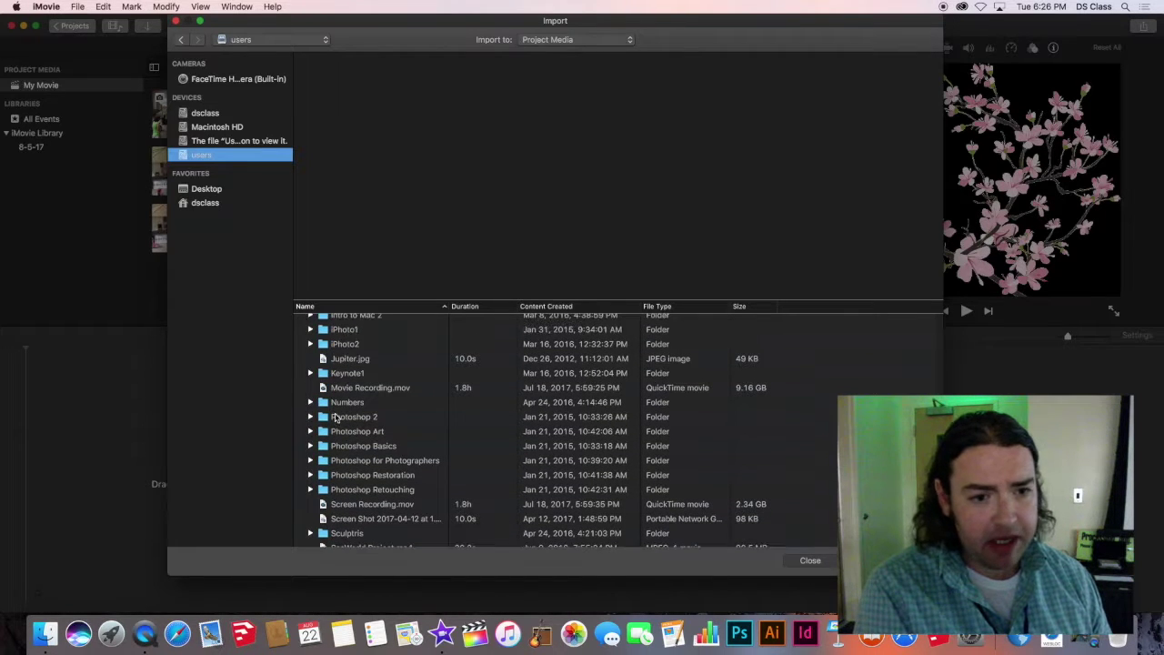
scroll(336, 414, "up", 1)
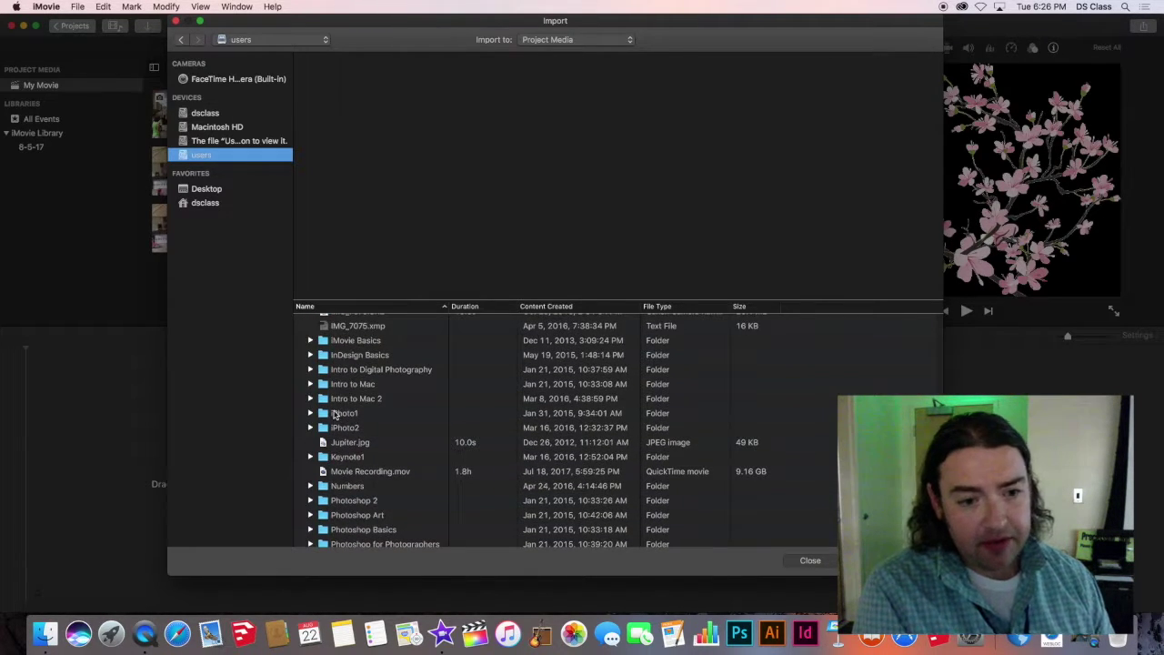
scroll(322, 414, "up", 2)
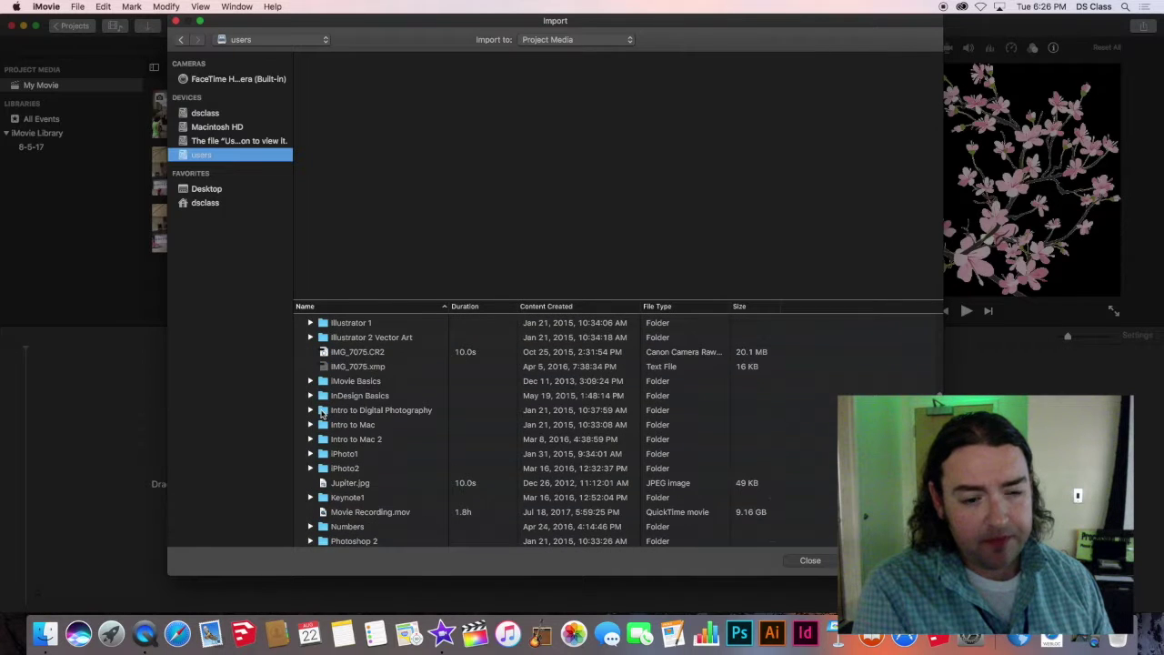
scroll(322, 414, "down", 8)
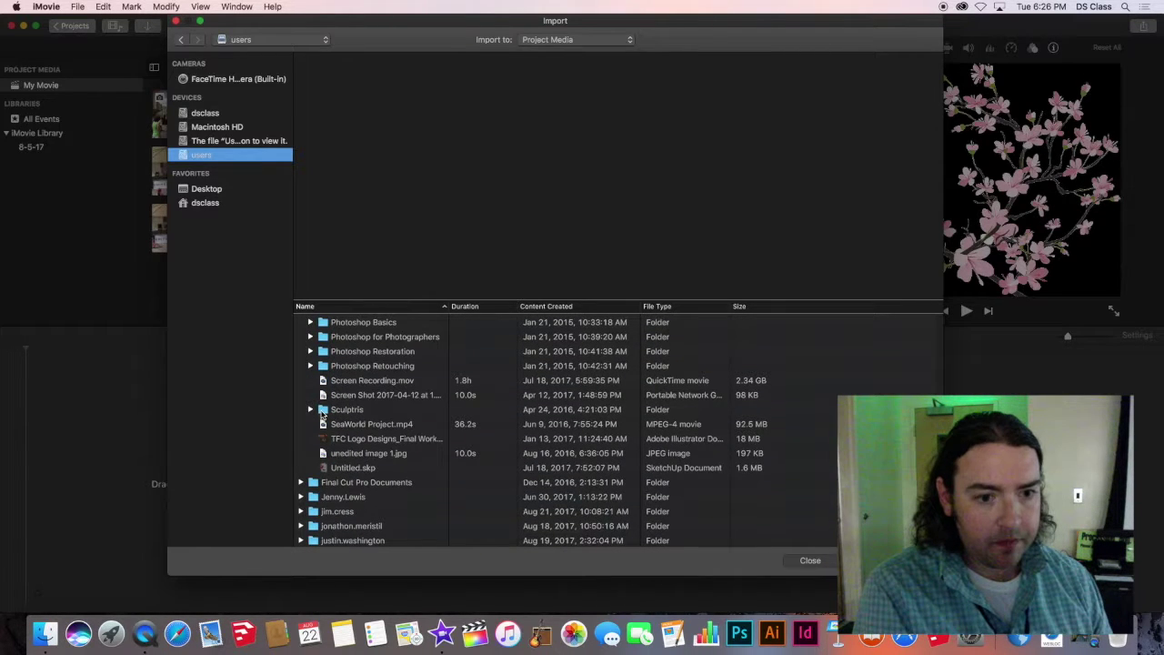
scroll(317, 413, "up", 1)
scroll(318, 413, "up", 3)
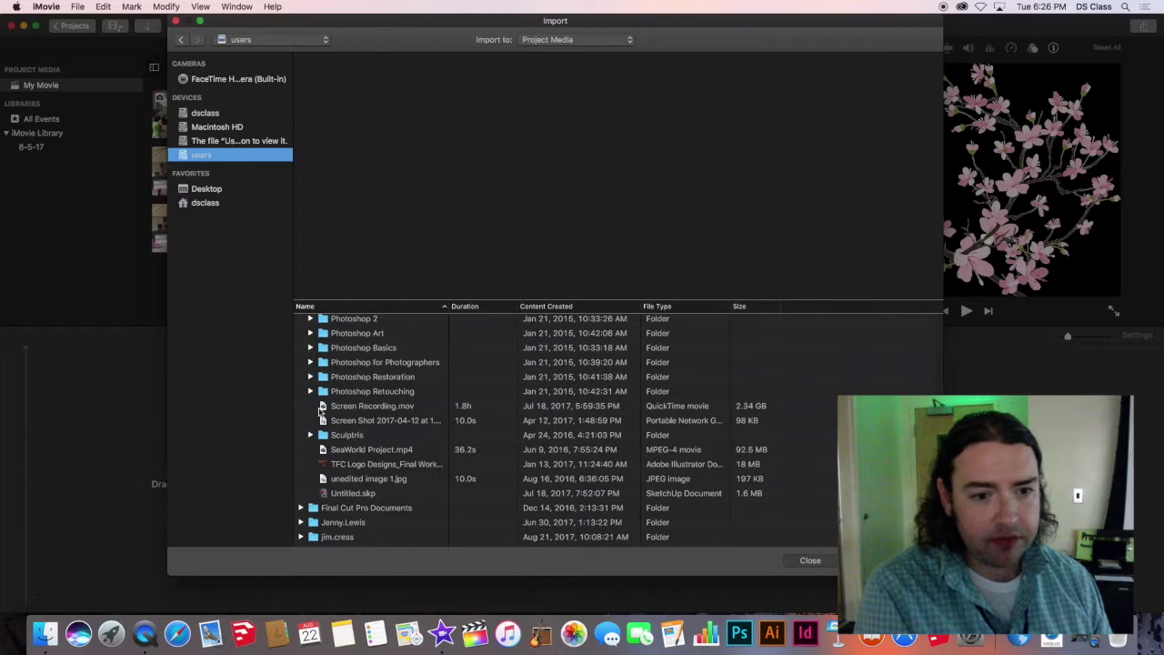
scroll(319, 413, "up", 2)
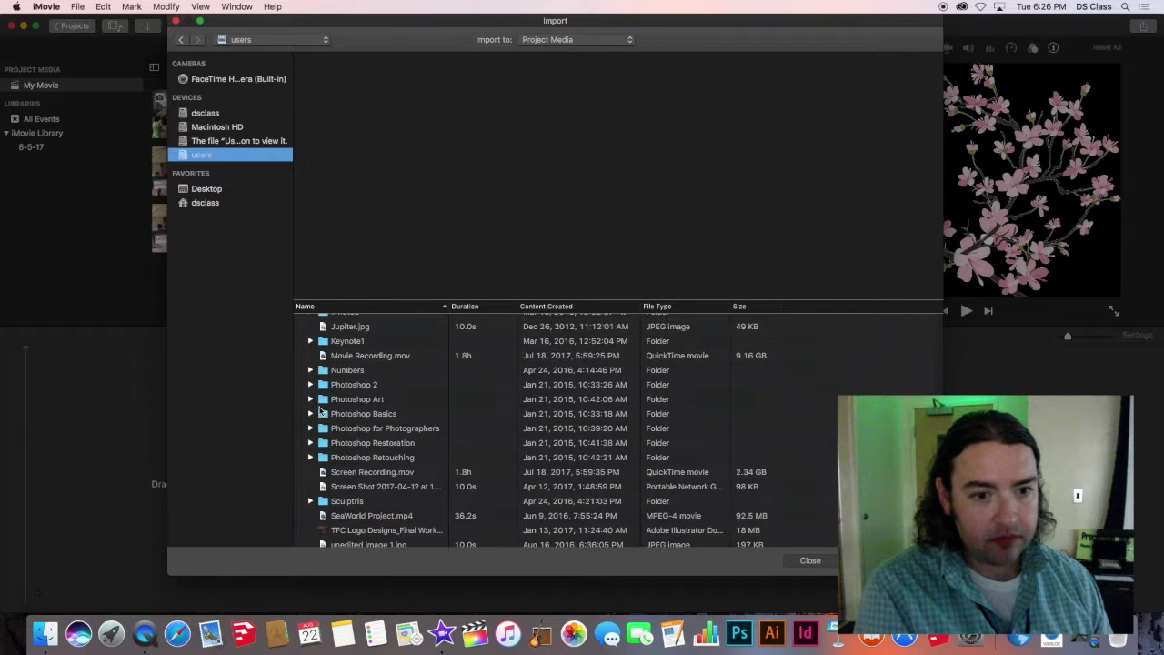
left_click(376, 356)
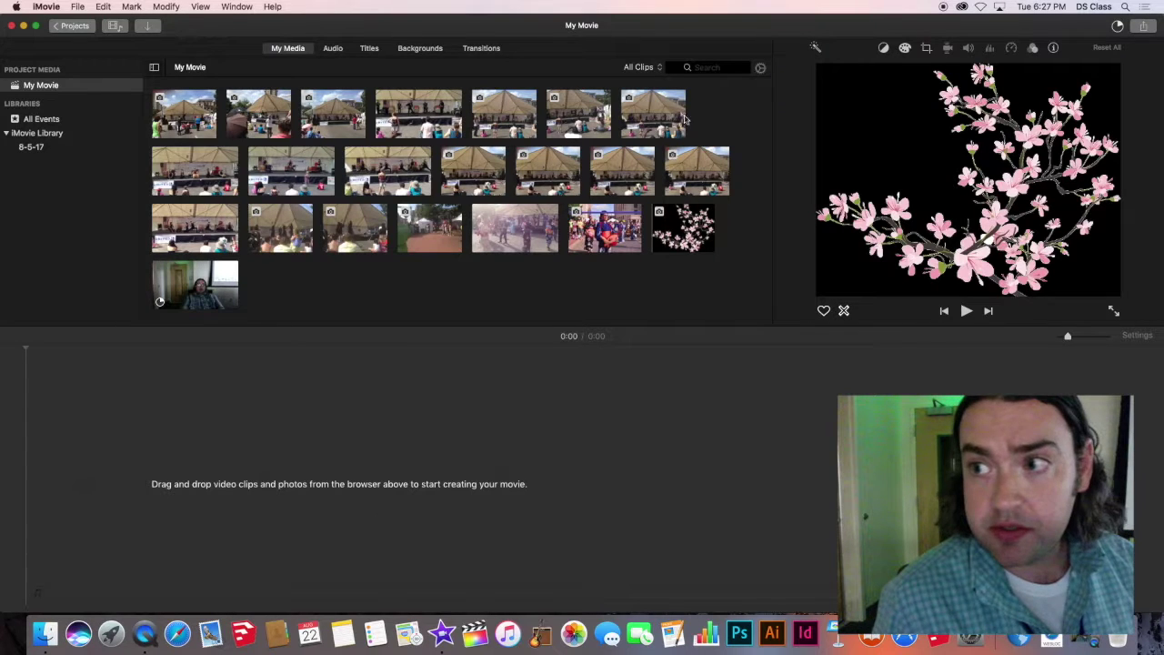
- Cancel the running import of Movie Recording from the background task list
left_click(1119, 27)
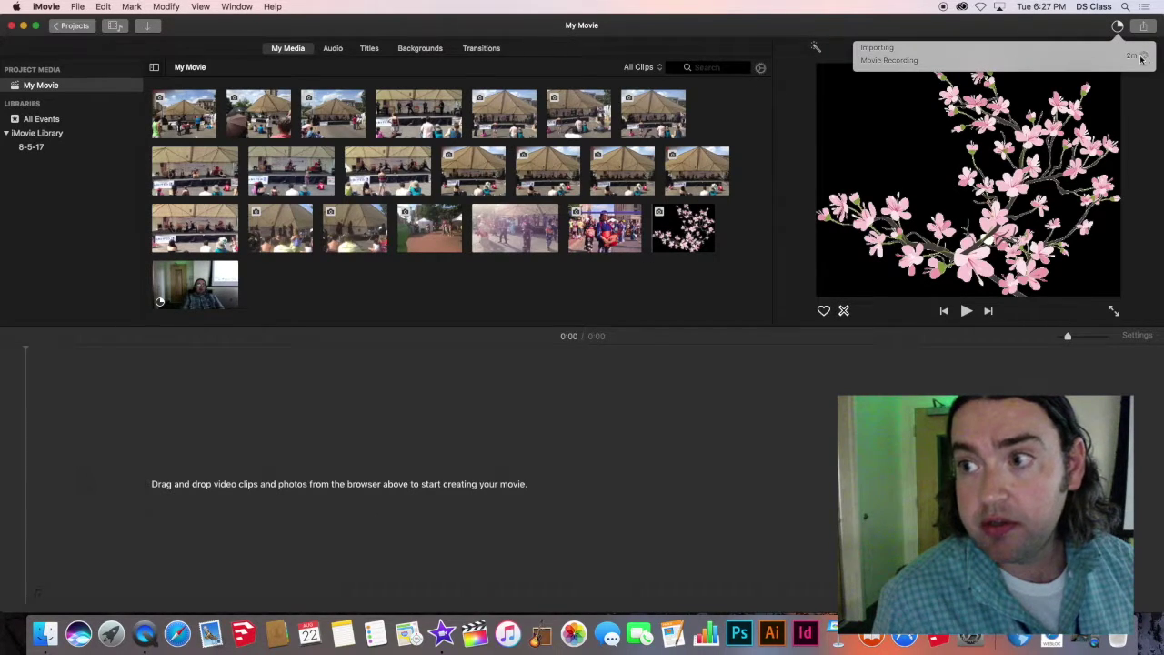
left_click(1143, 57)
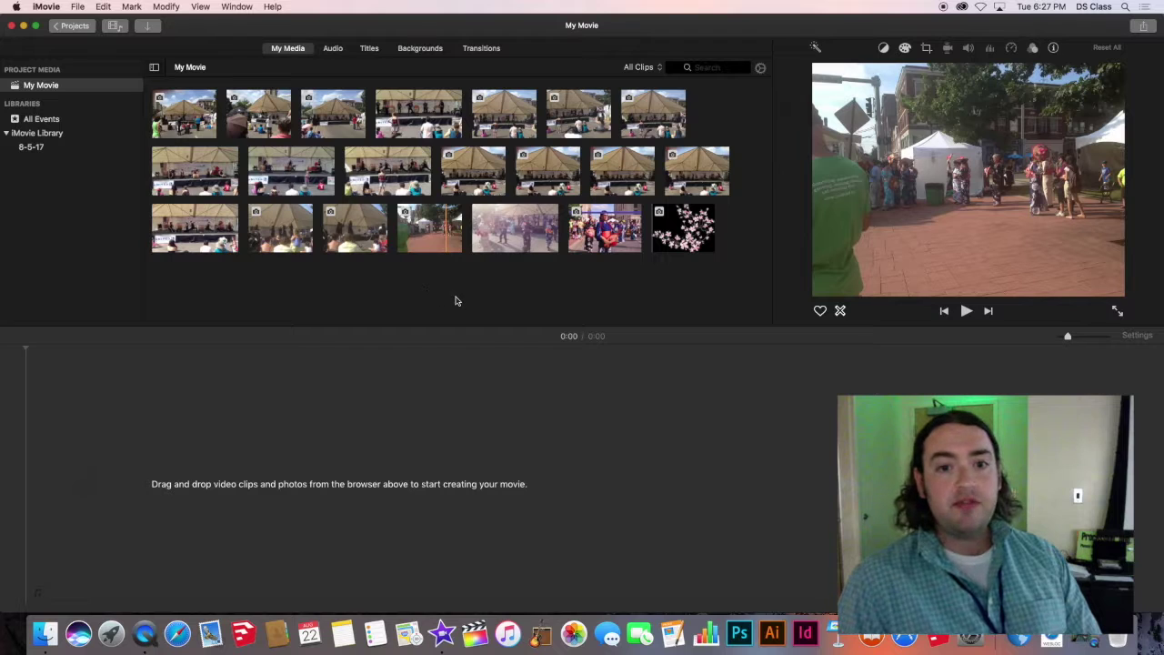
key("XF86AudioMute")
key("XF86AudioRaiseVolume")
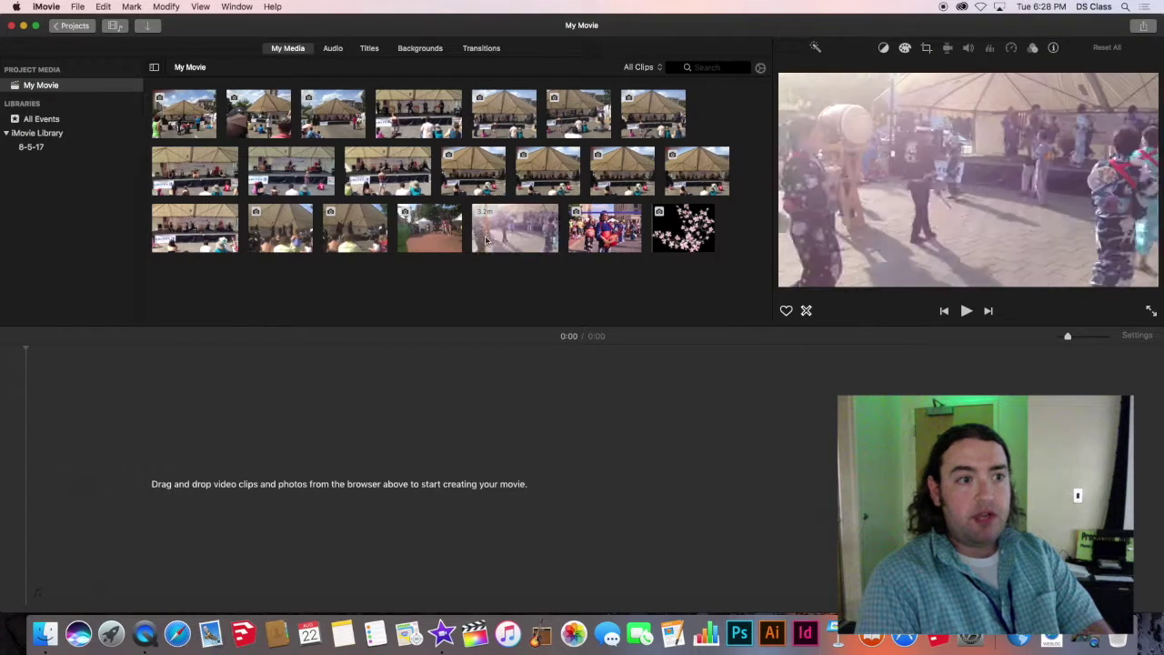
- Look through the Audio, Titles, Backgrounds and Transitions browsers, and return to the project's own media
left_click(335, 50)
left_click(368, 50)
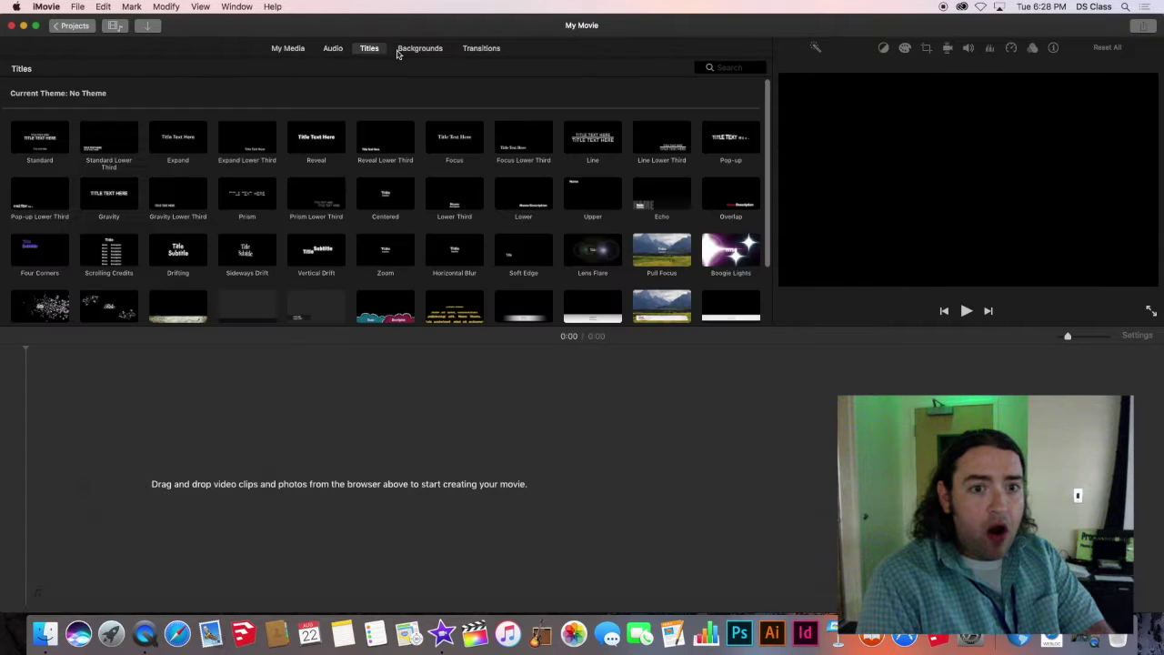
left_click(428, 51)
left_click(478, 50)
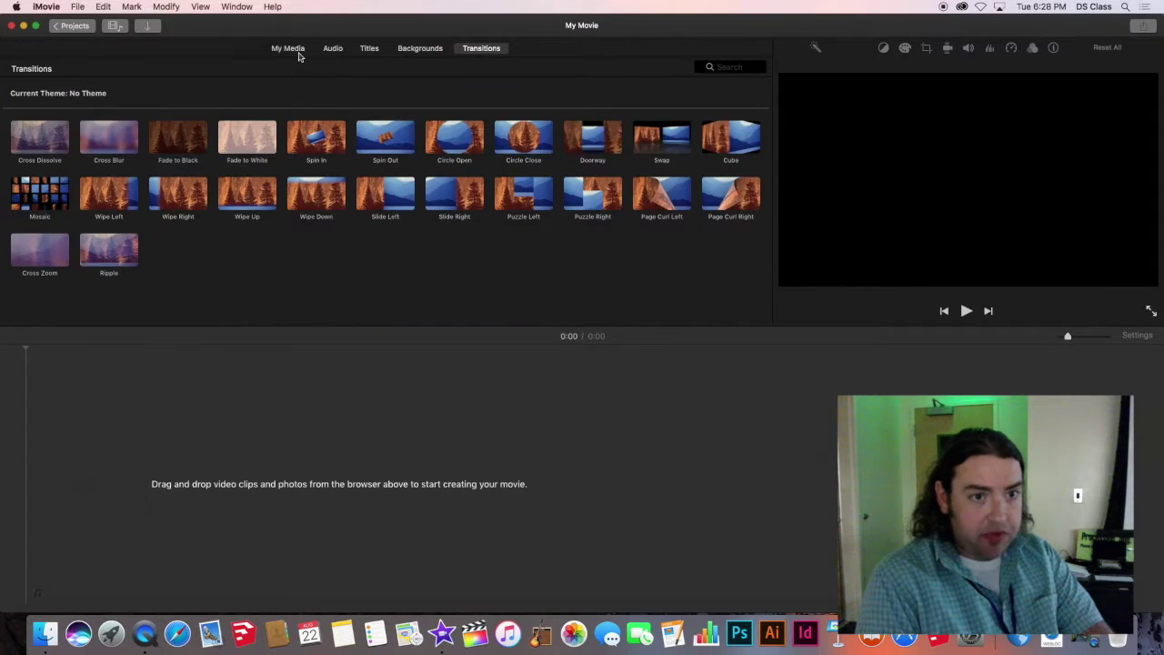
left_click(299, 51)
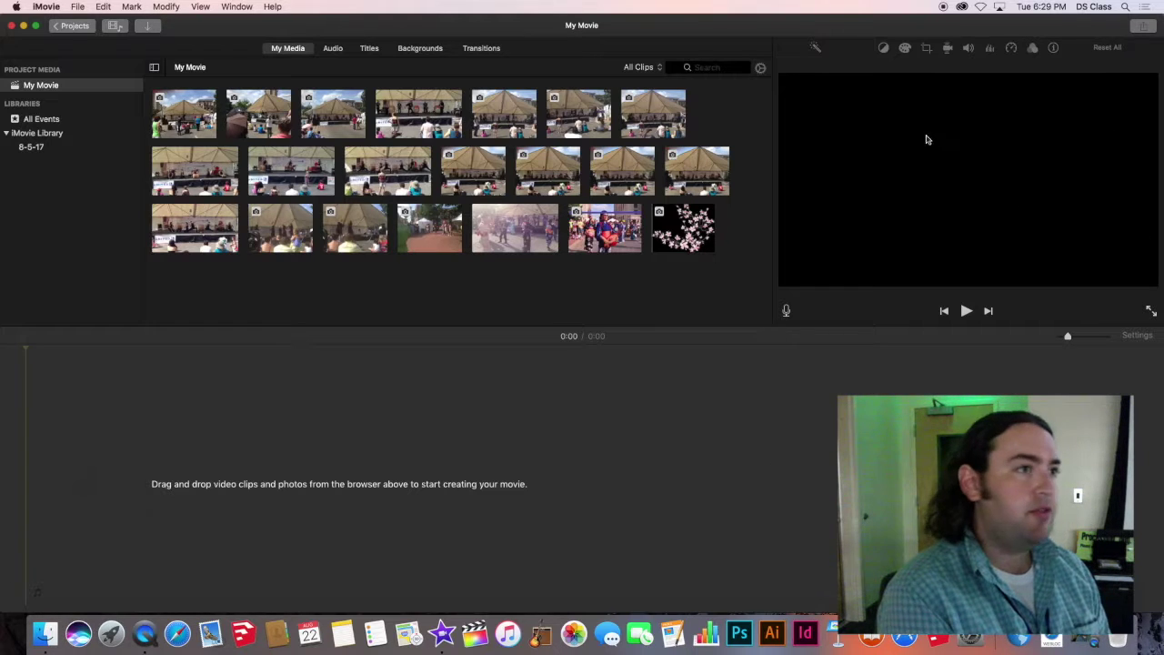
- Preview several of the imported festival stage photos and a video clip from the My Movie media browser
left_click(464, 173)
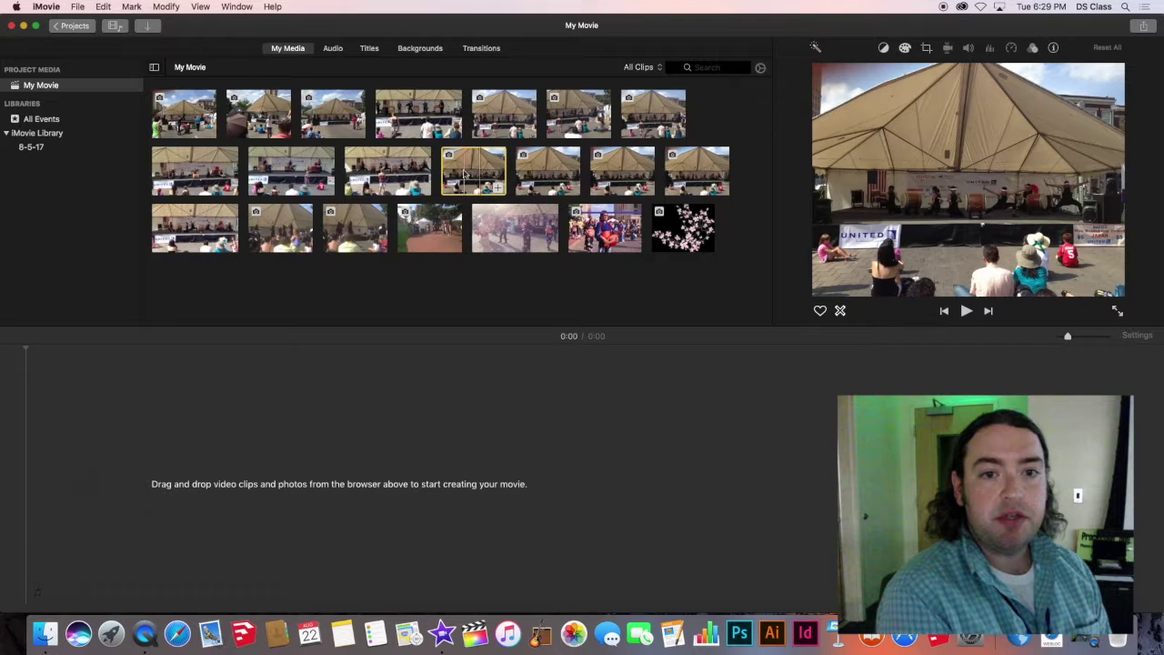
left_click(544, 171)
left_click(561, 120)
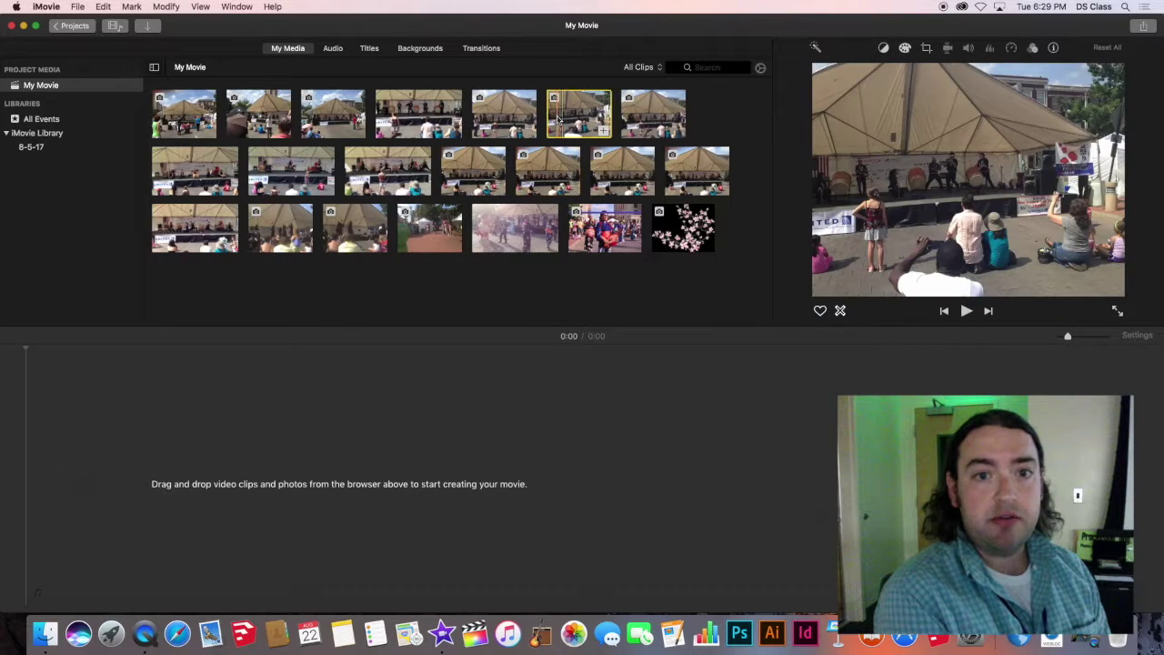
left_click(496, 126)
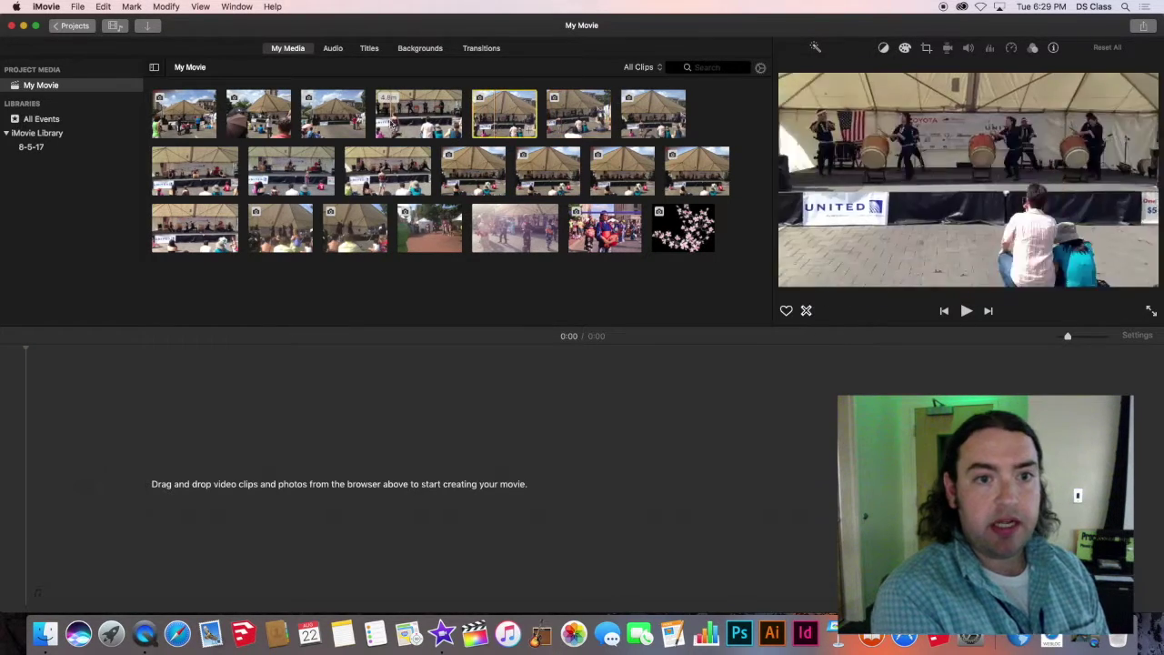
left_click(390, 118)
left_click(344, 128)
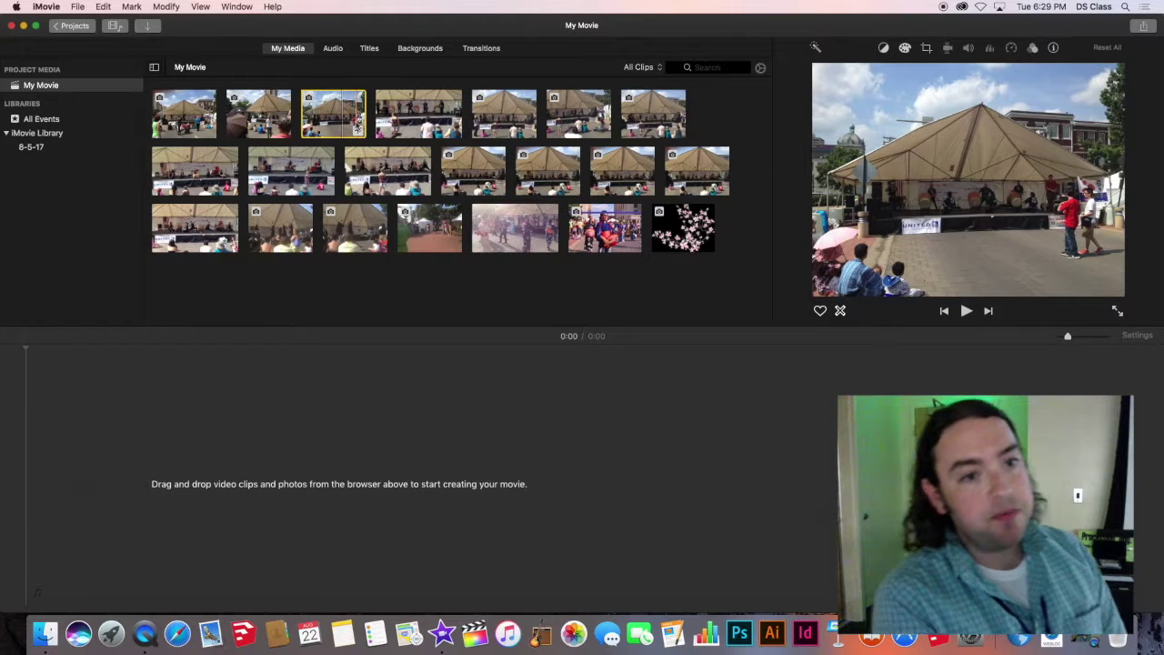
- Compare more of the stage photos and the drumming video clips in the project's media, checking the empty timeline as well
left_click(288, 111)
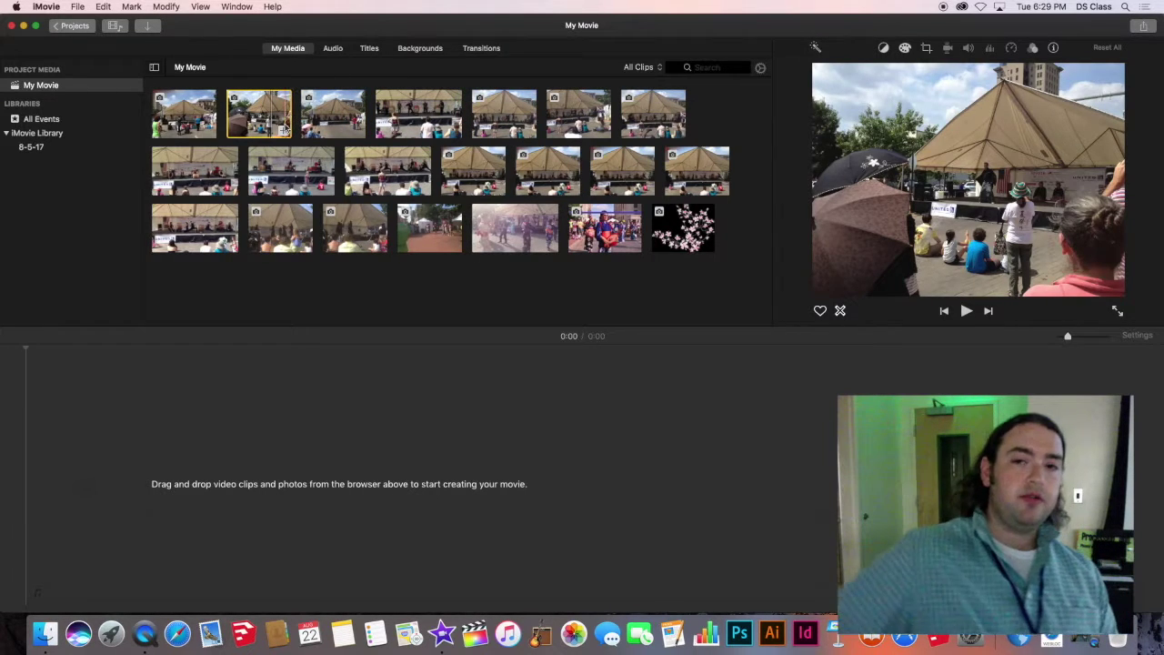
left_click(404, 177)
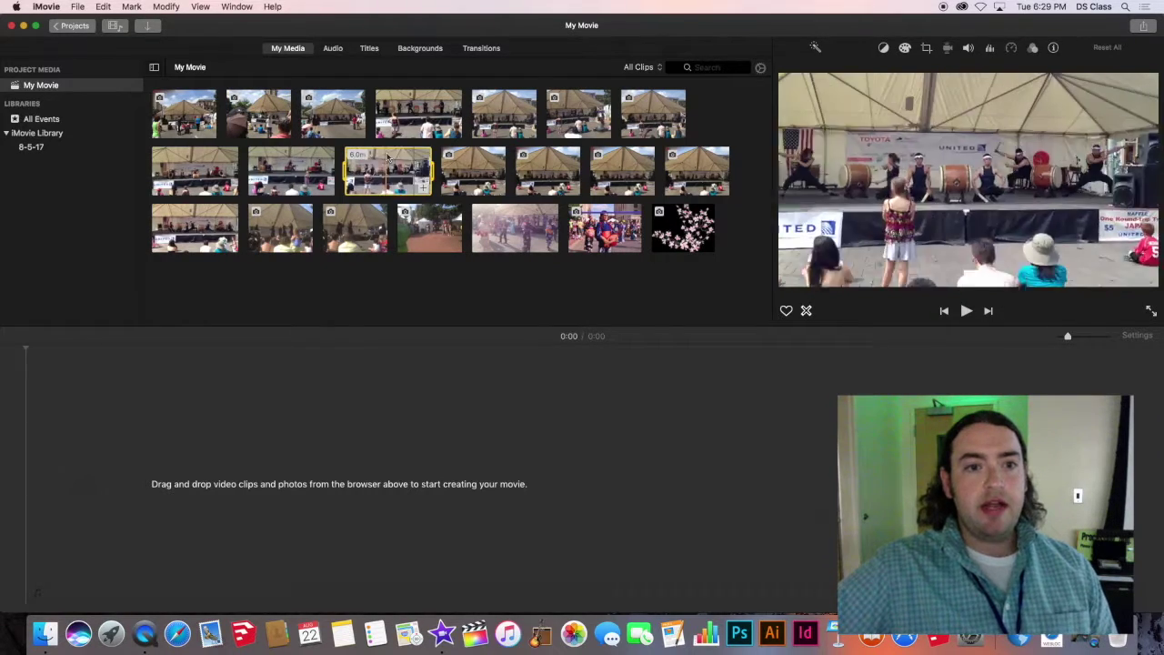
left_click(458, 169)
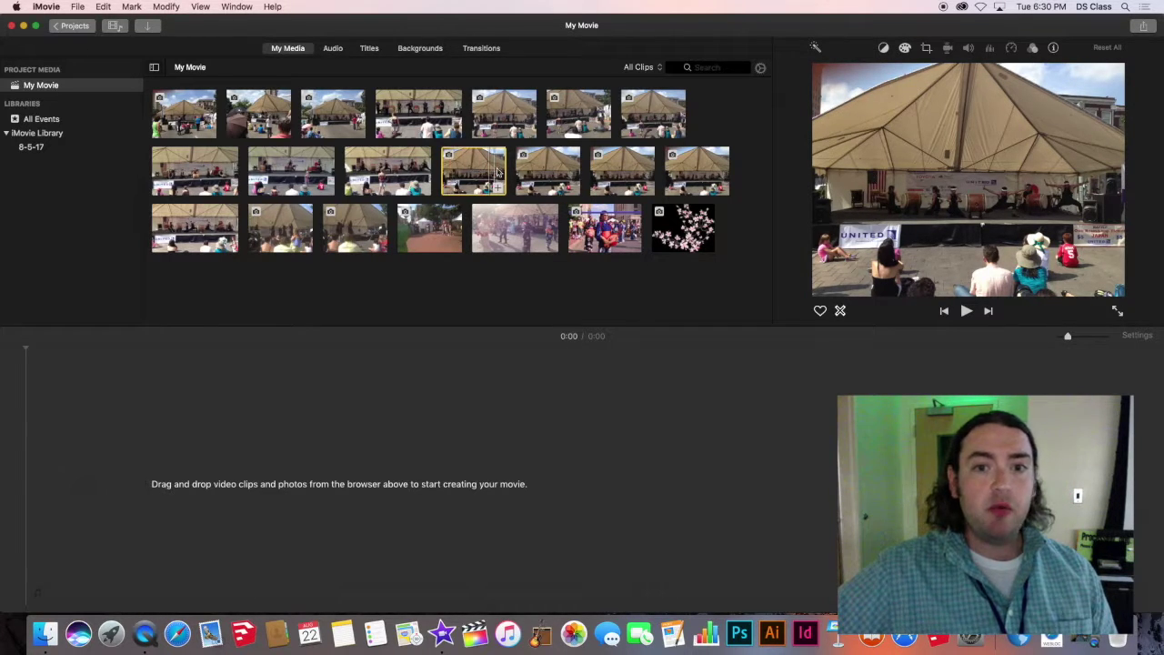
left_click(535, 173)
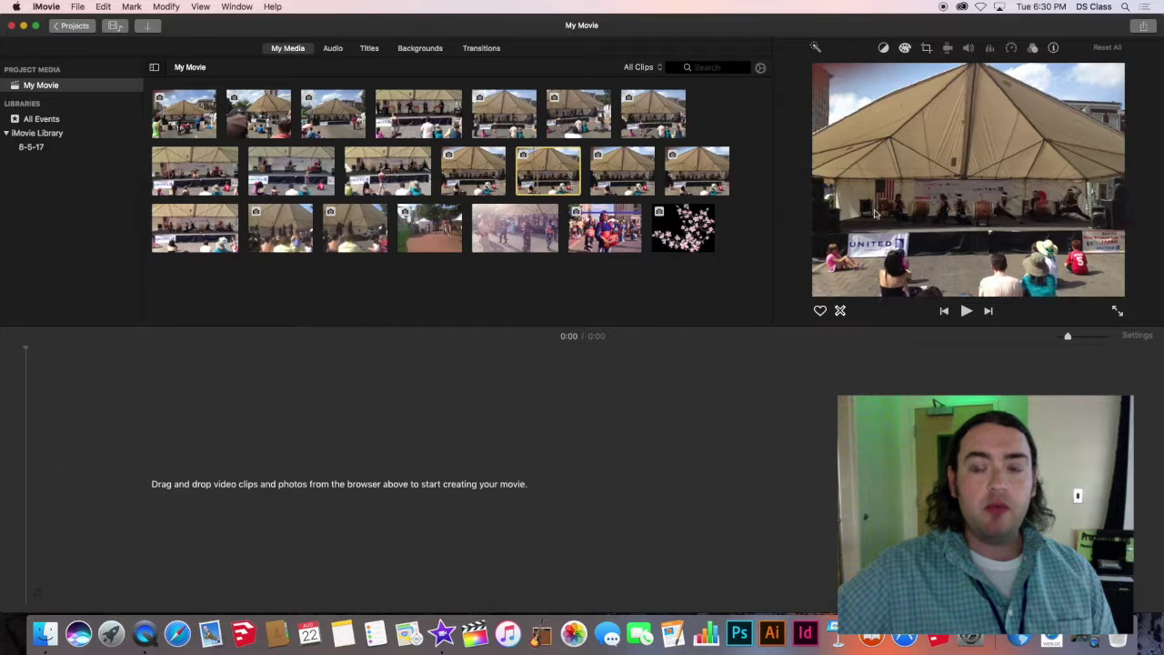
left_click(426, 104)
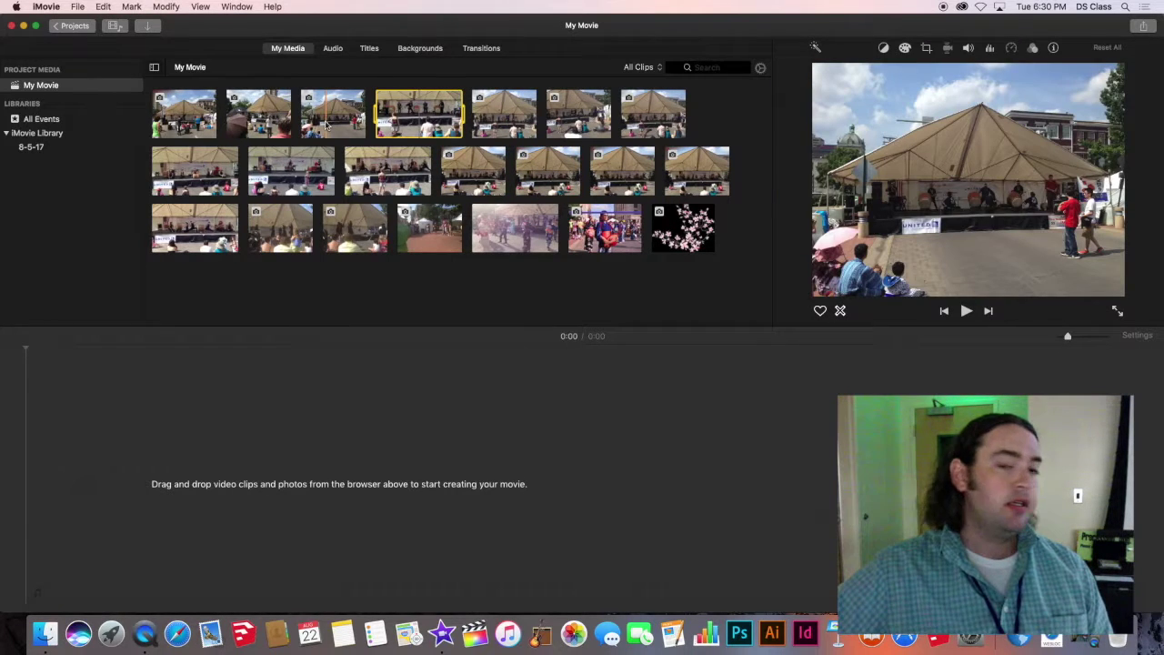
left_click(334, 120)
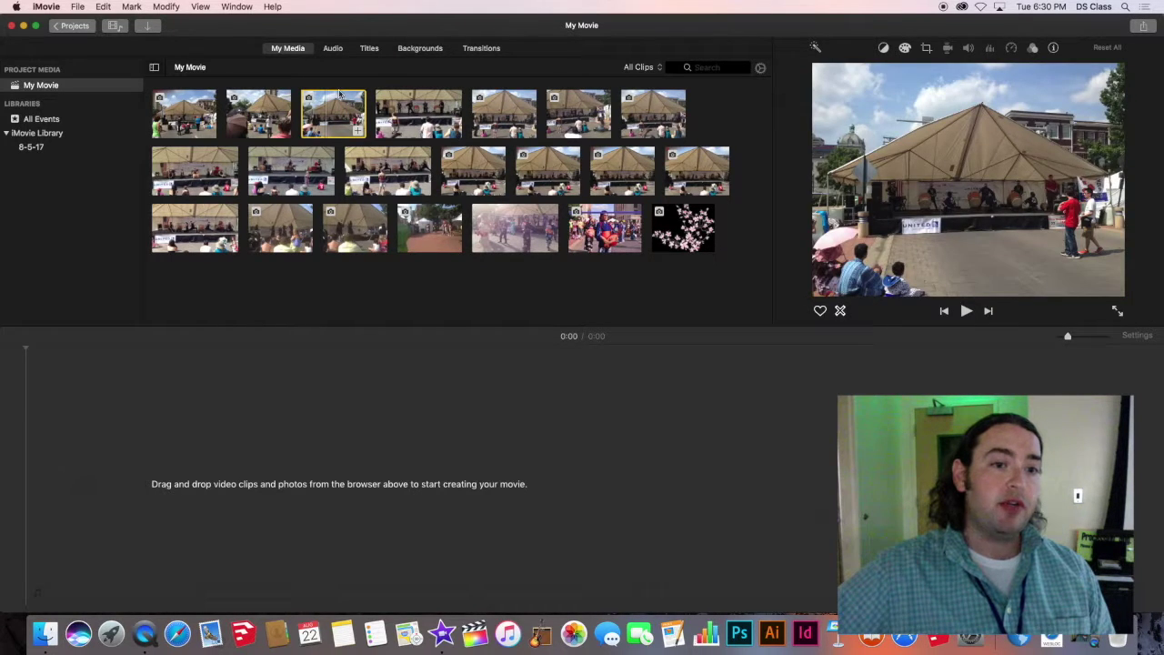
left_click(131, 498)
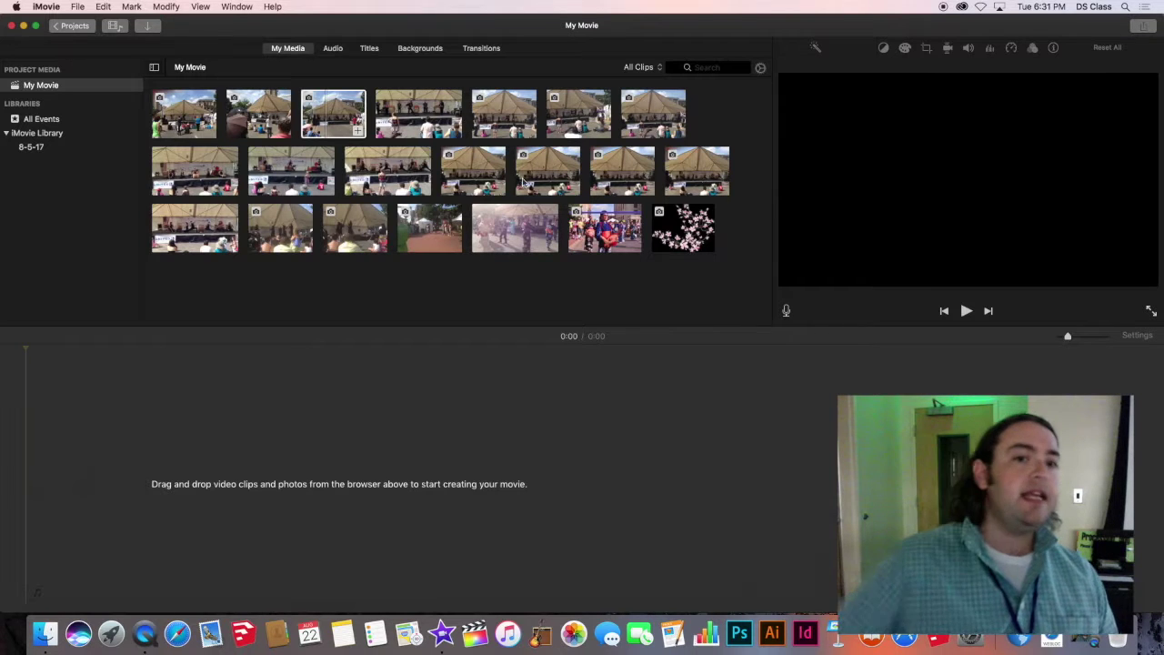
left_click(367, 160)
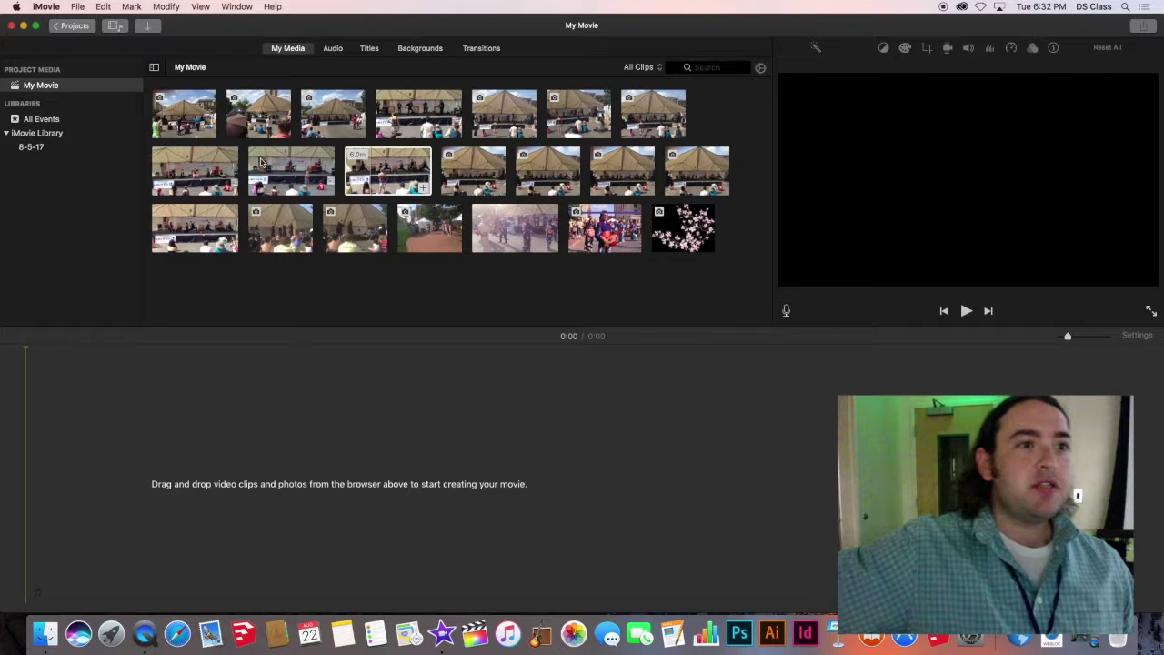
- Review the available file and library commands, visit the projects overview, and reopen the My Movie project
left_click(78, 7)
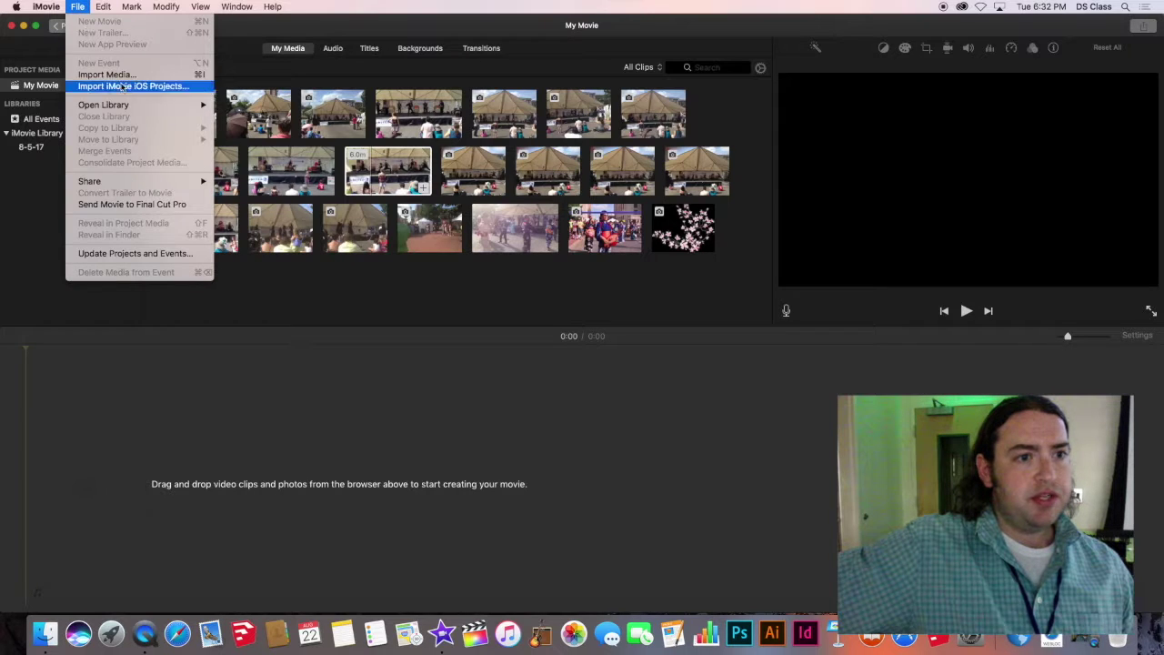
mouse_move(140, 107)
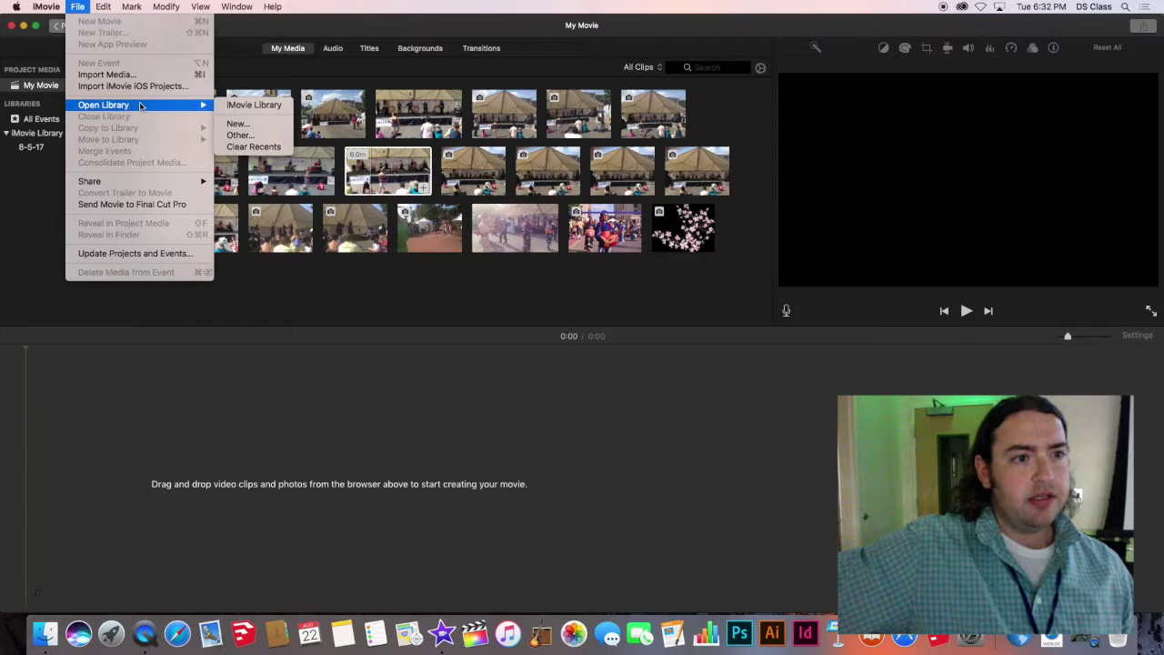
left_click(233, 32)
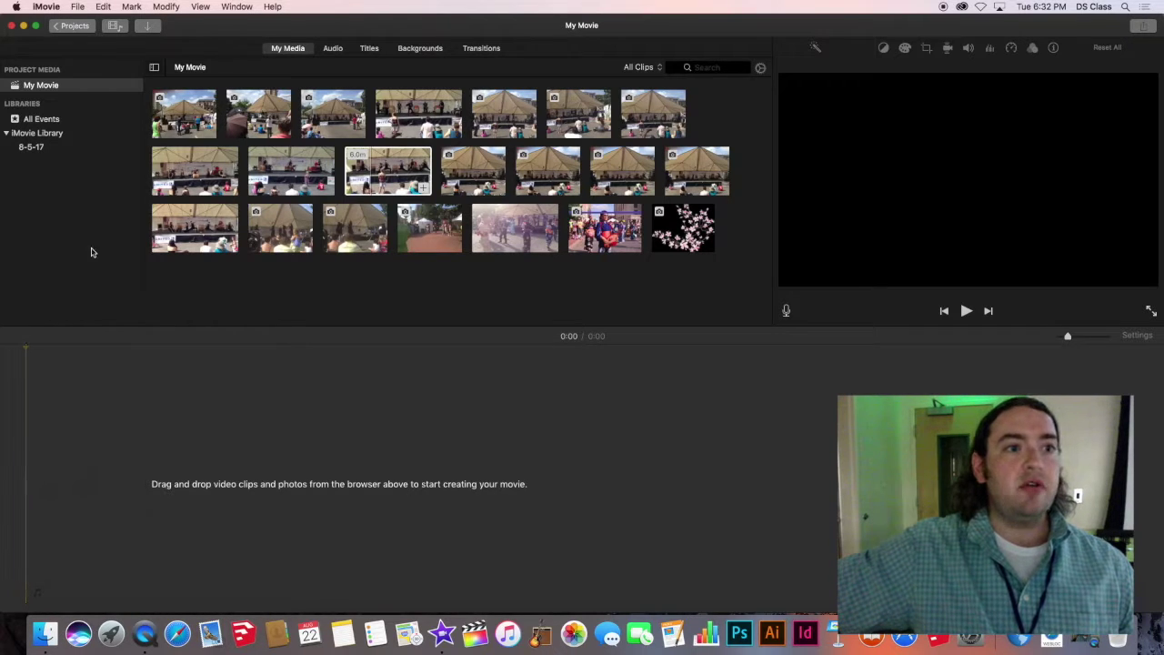
left_click(75, 26)
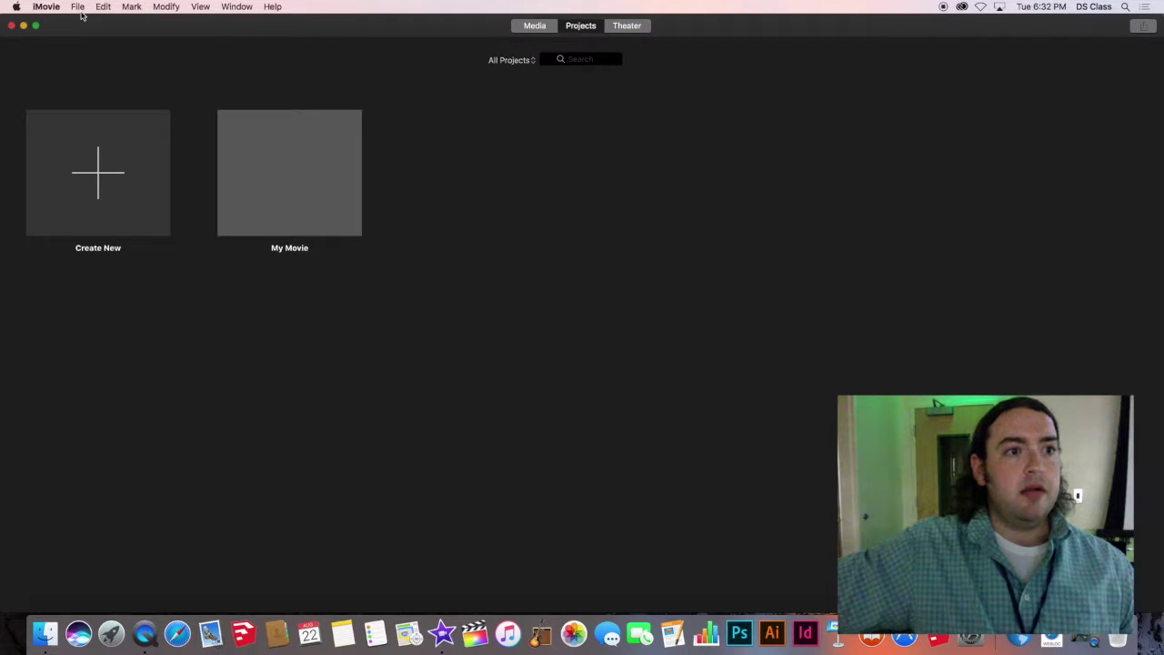
left_click(81, 11)
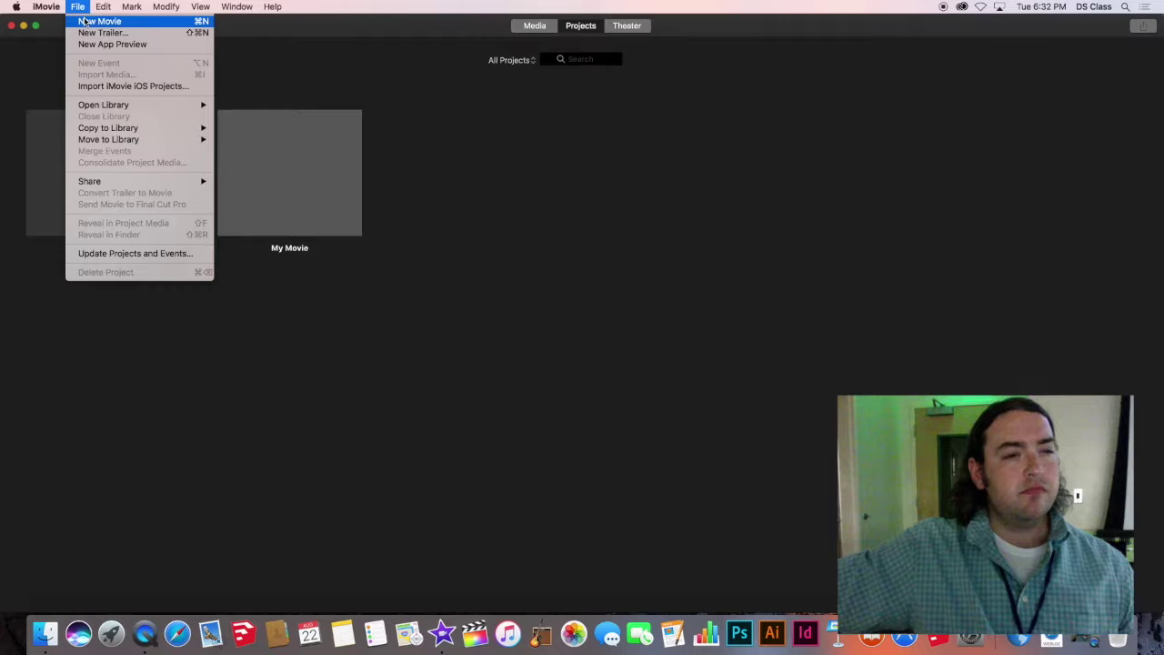
left_click(447, 170)
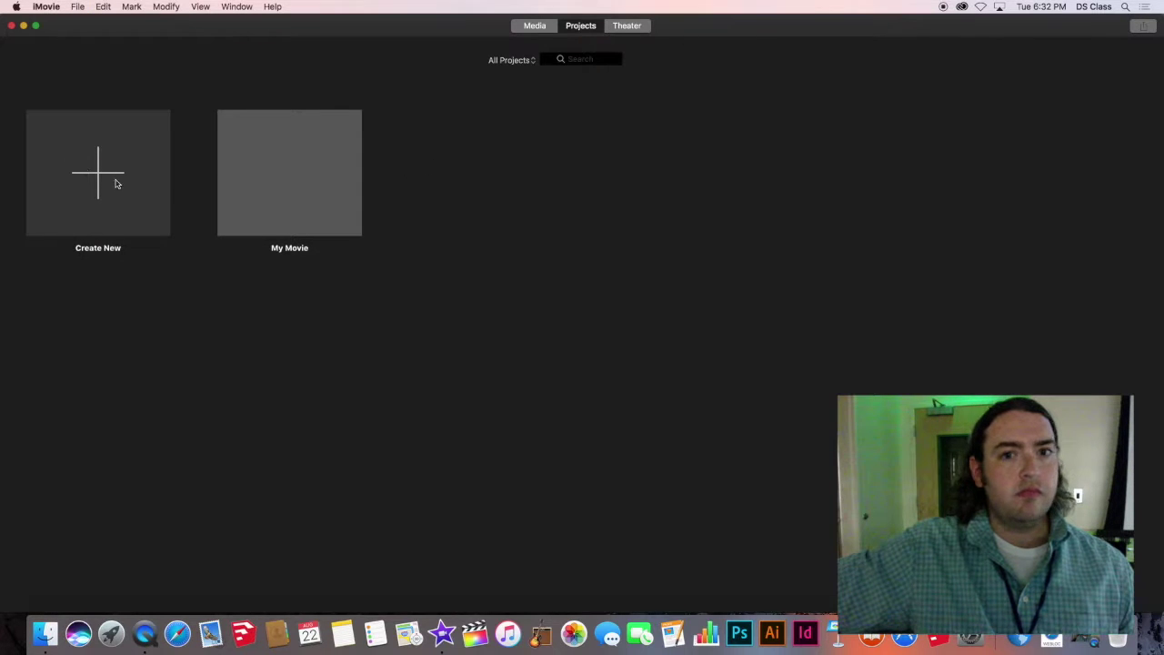
double_click(312, 177)
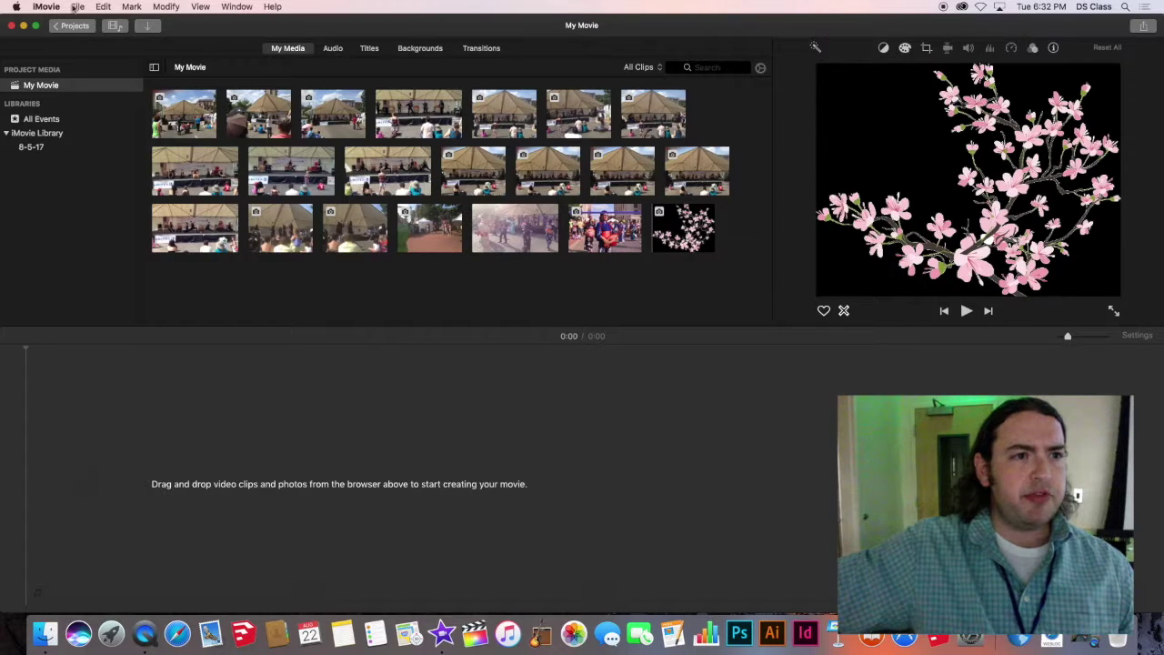
left_click(78, 7)
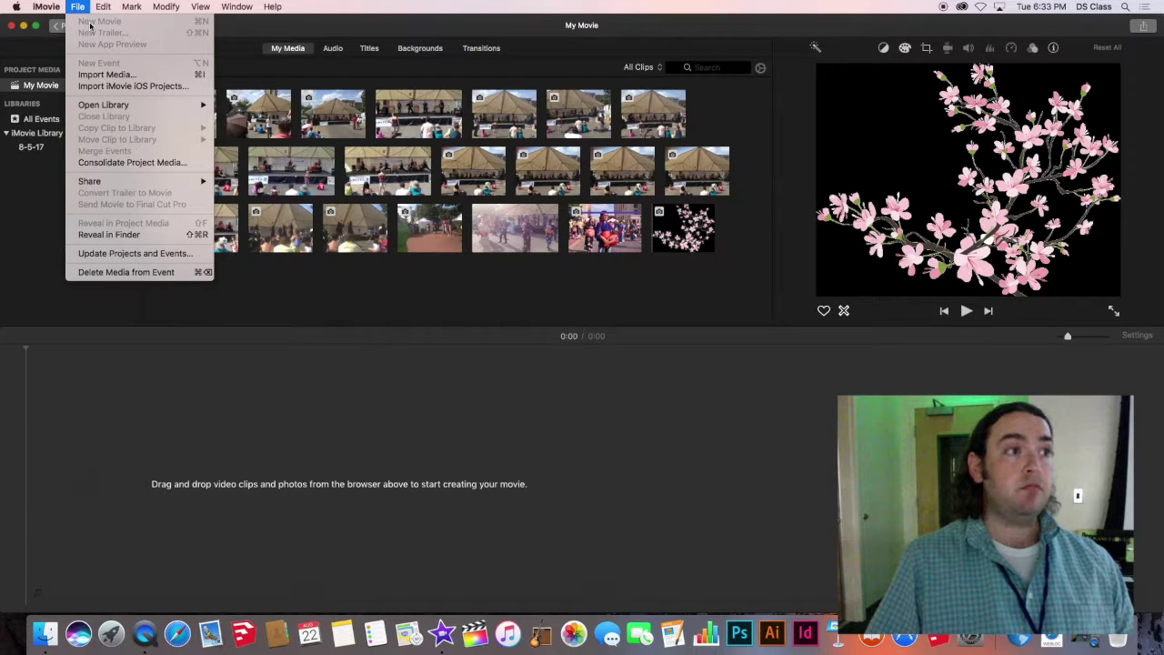
left_click(283, 273)
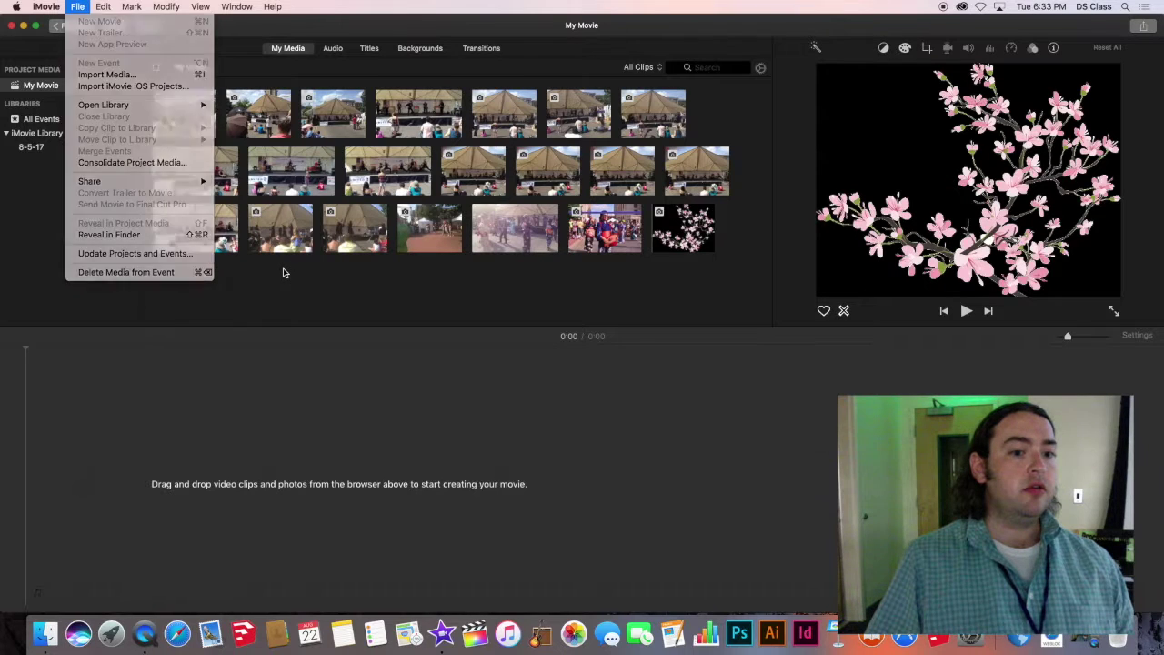
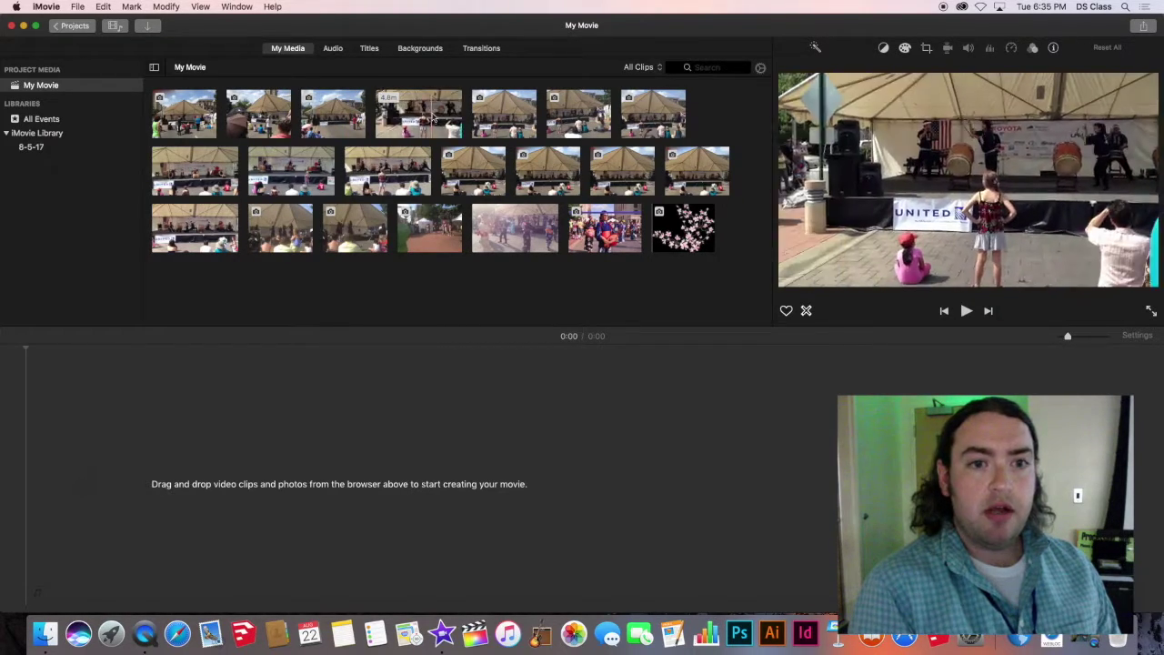
- Enlarge the media browser's clip thumbnails slightly, try the 1s zoom, and set the clip zoom to 1m
left_click(436, 120)
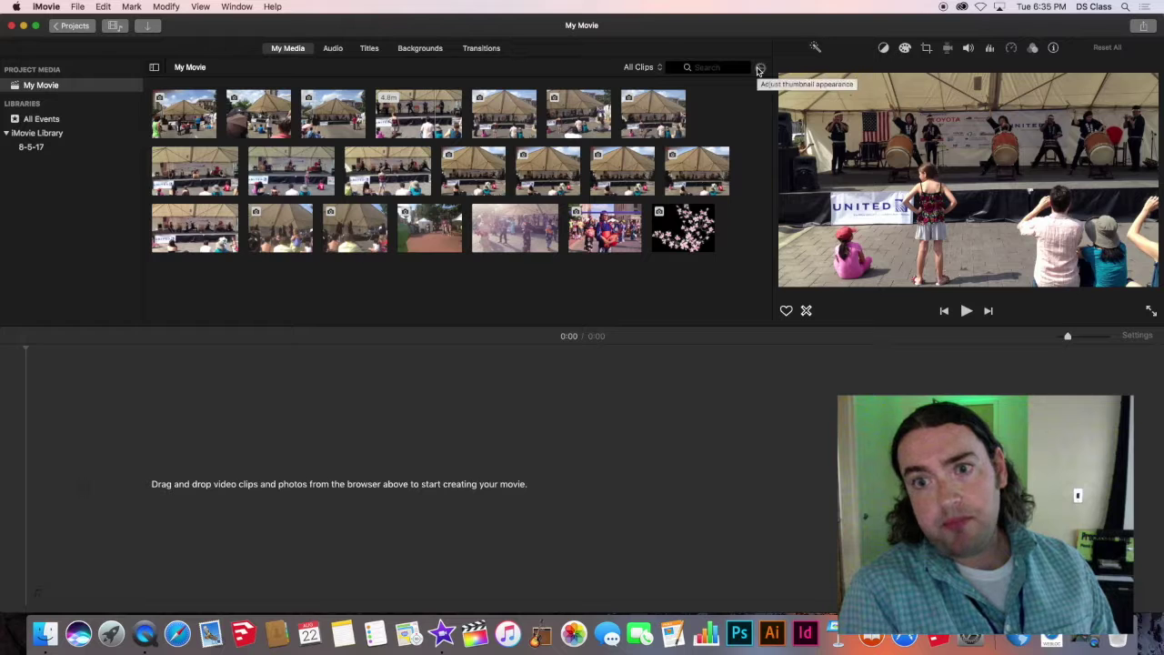
left_click(760, 70)
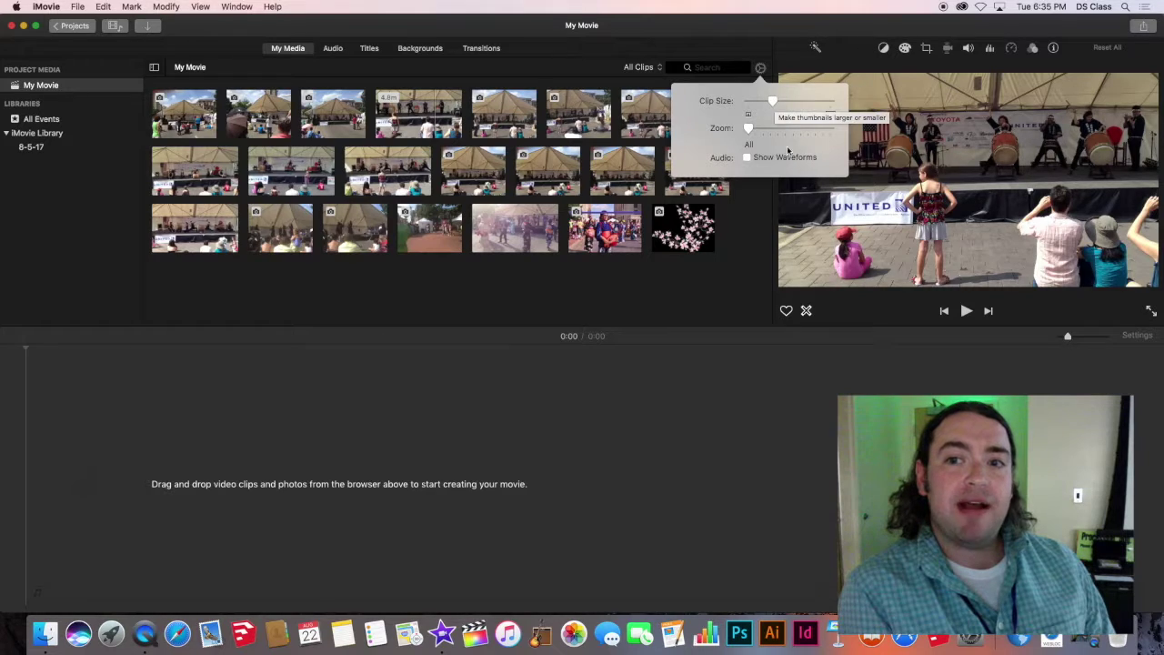
mouse_move(774, 103)
left_mouse_down()
mouse_move(843, 106)
mouse_move(745, 104)
mouse_move(813, 102)
mouse_move(787, 102)
left_mouse_up()
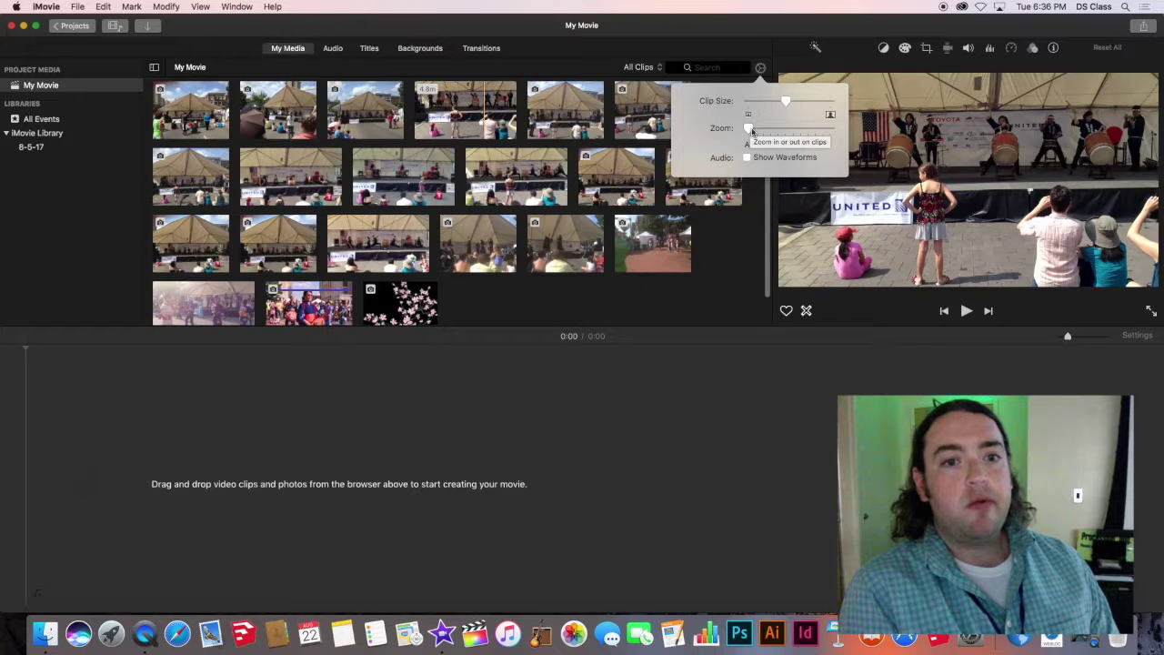
left_click_drag(751, 131, 829, 131)
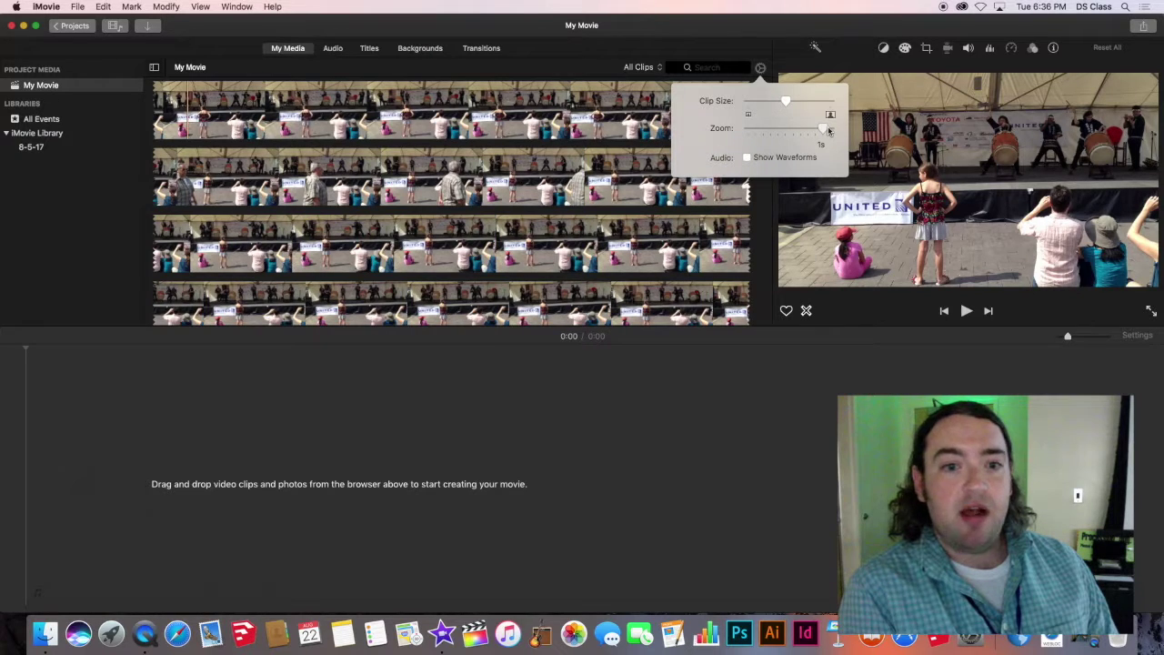
left_click_drag(829, 132, 771, 129)
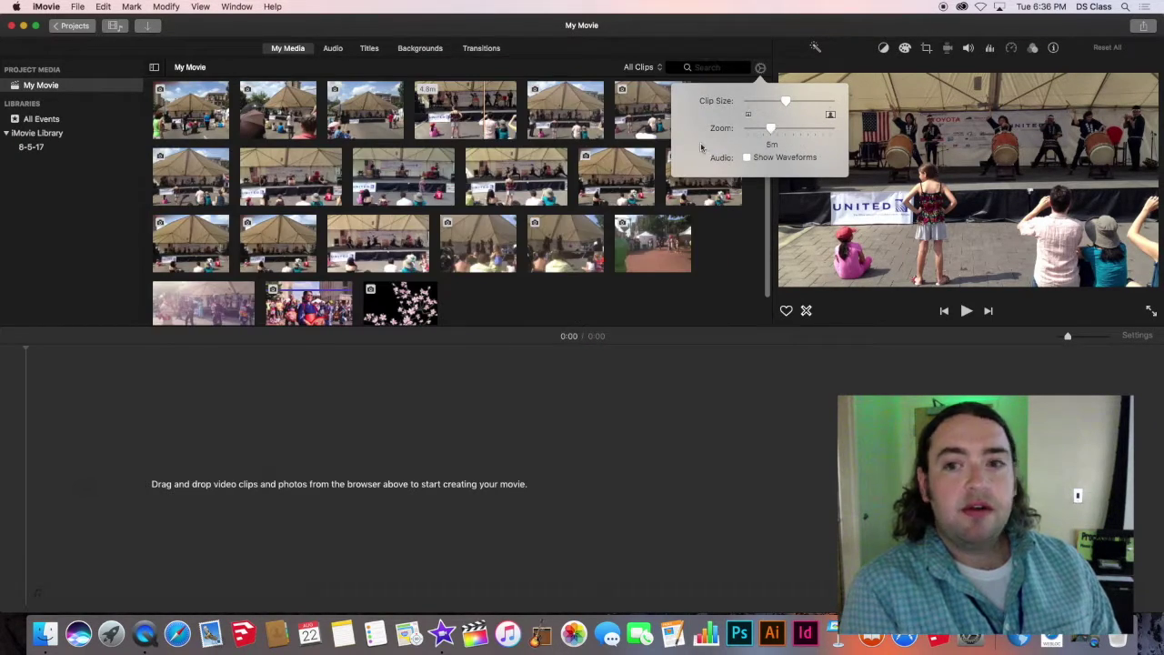
left_click(536, 127)
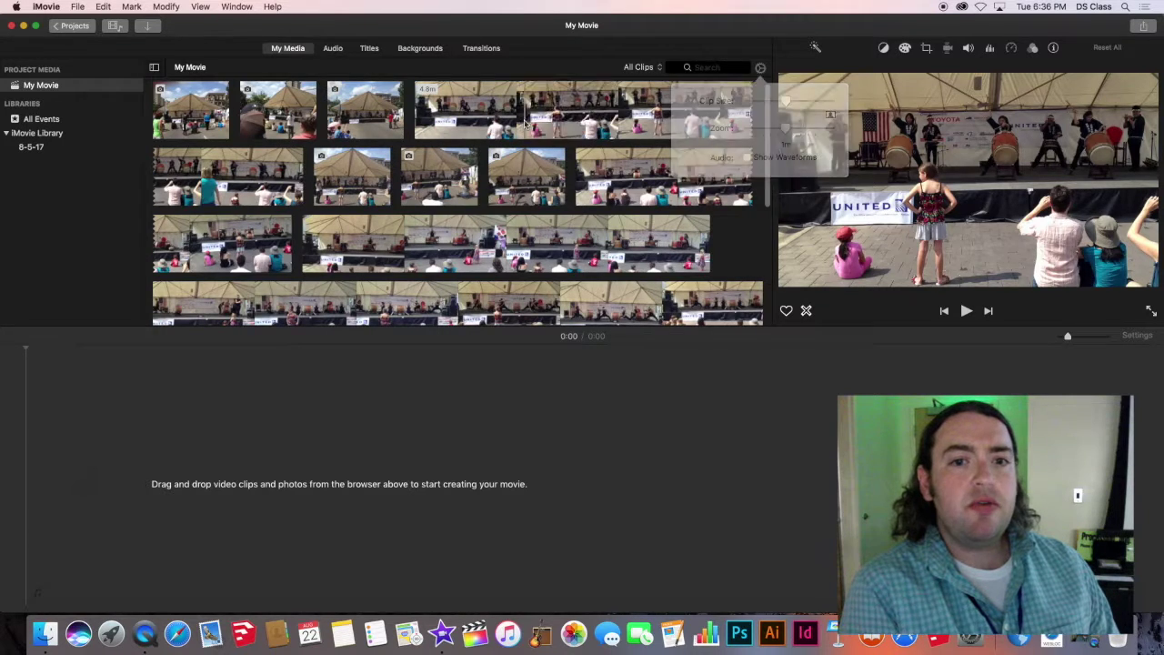
- Look over the expanded filmstrips of the video clips and the first stage photo in the media browser
left_click(526, 138)
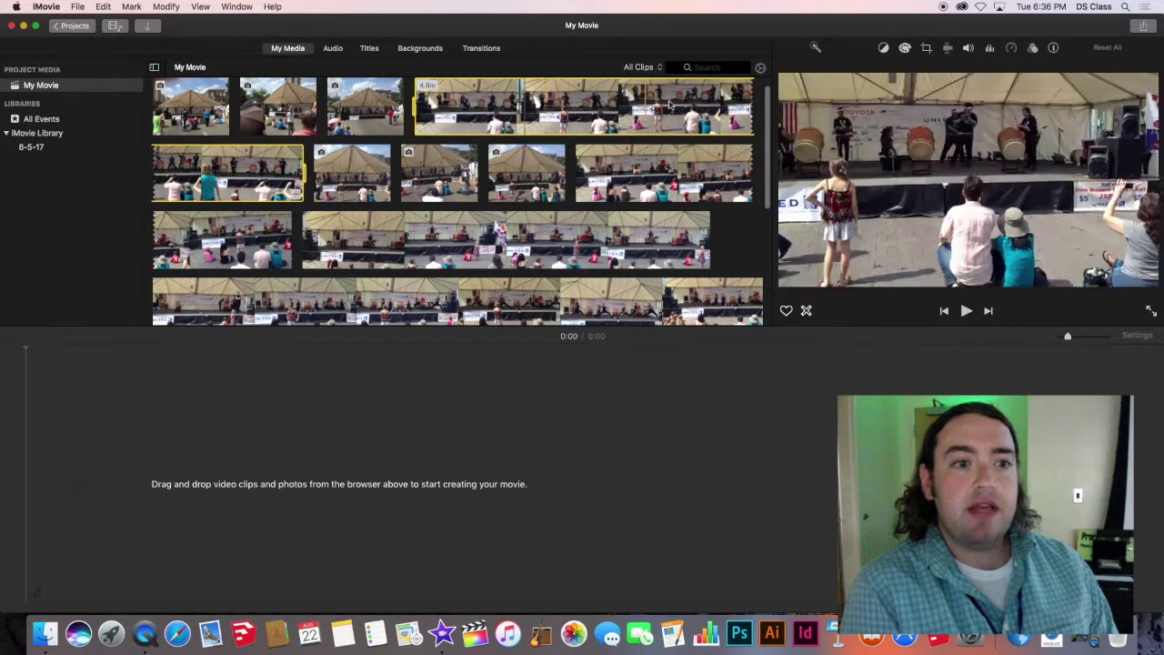
scroll(310, 206, "down", 2)
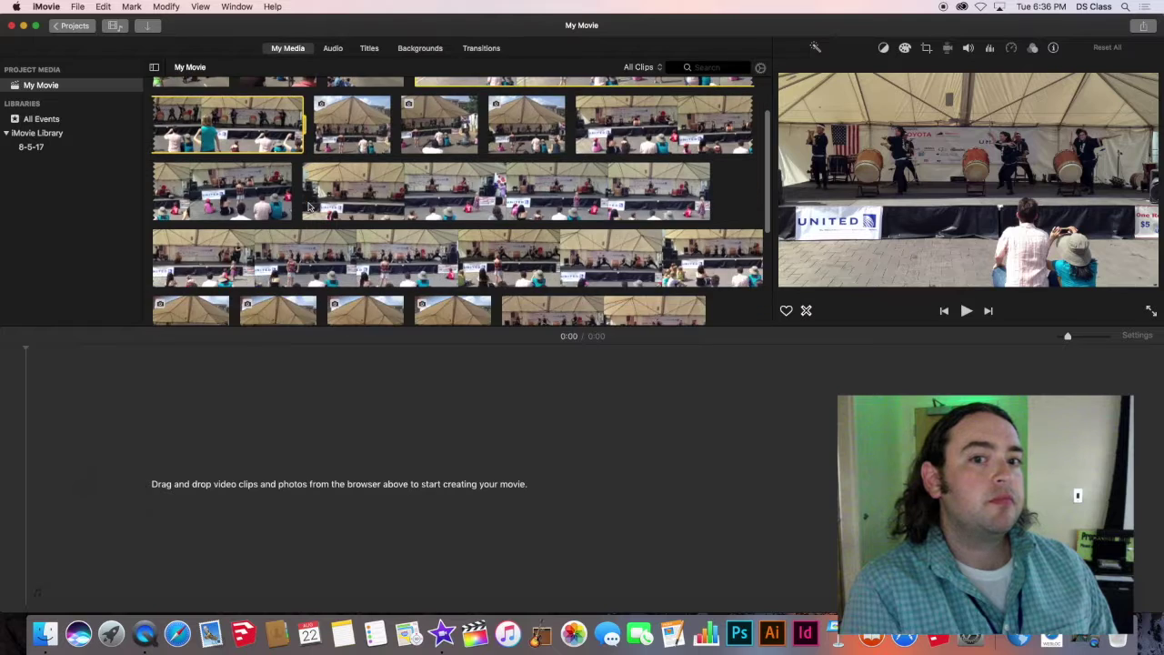
scroll(309, 205, "up", 3)
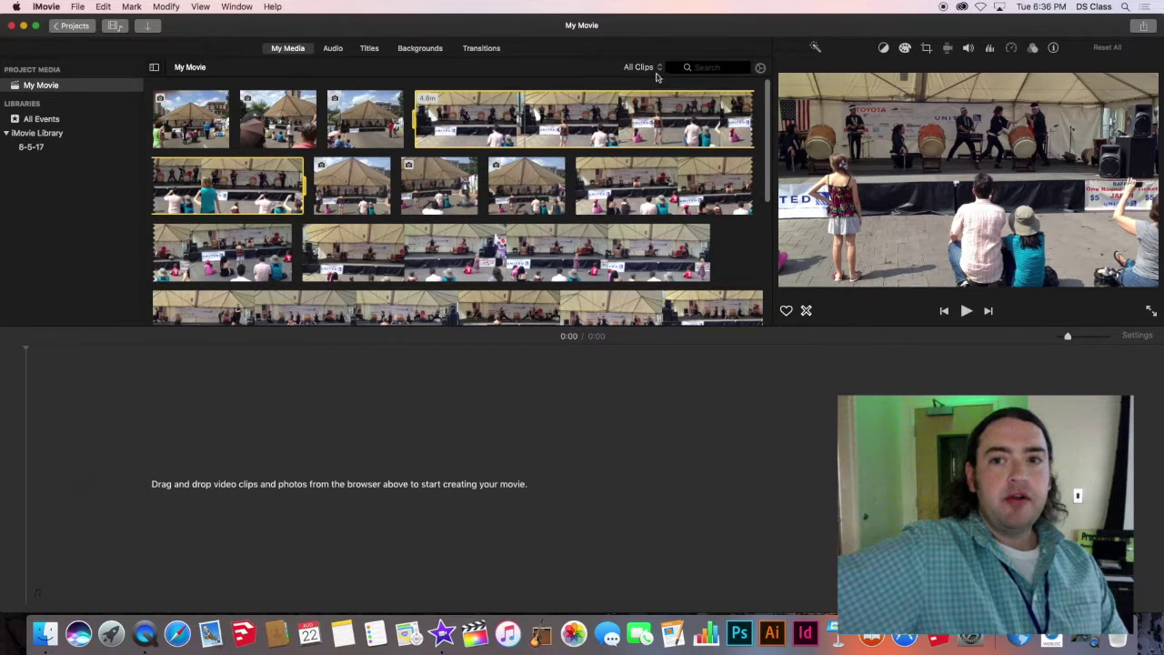
left_click(393, 546)
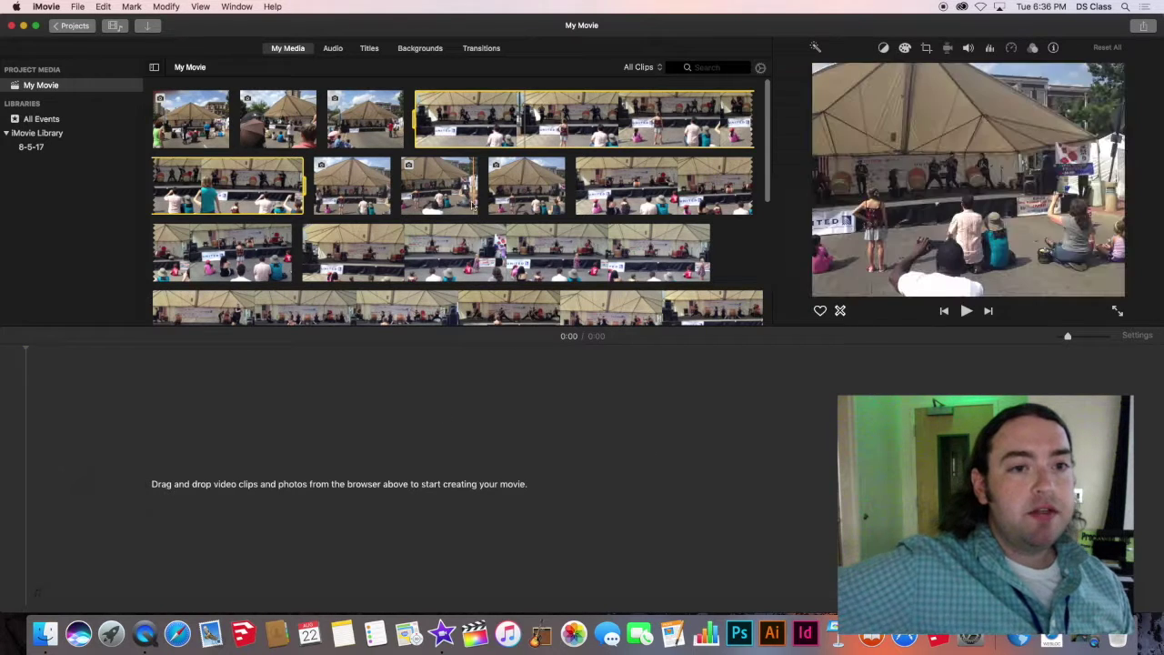
left_click(191, 116)
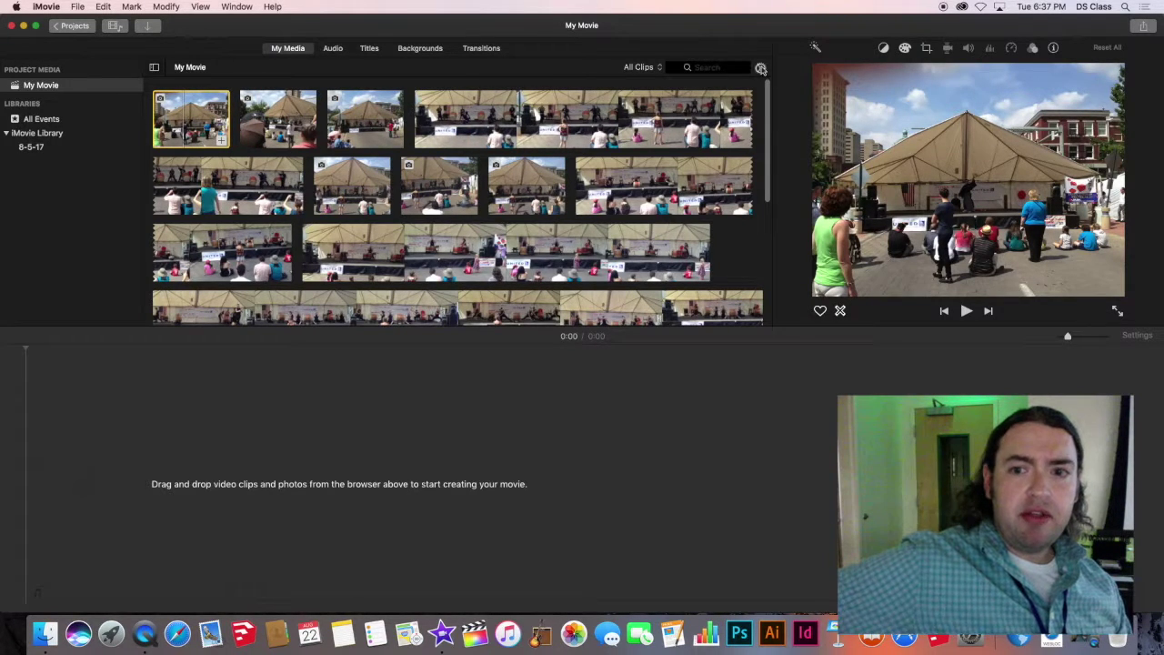
- Turn on audio waveforms for the clips in the media browser and look over them across the video clips
left_click(761, 69)
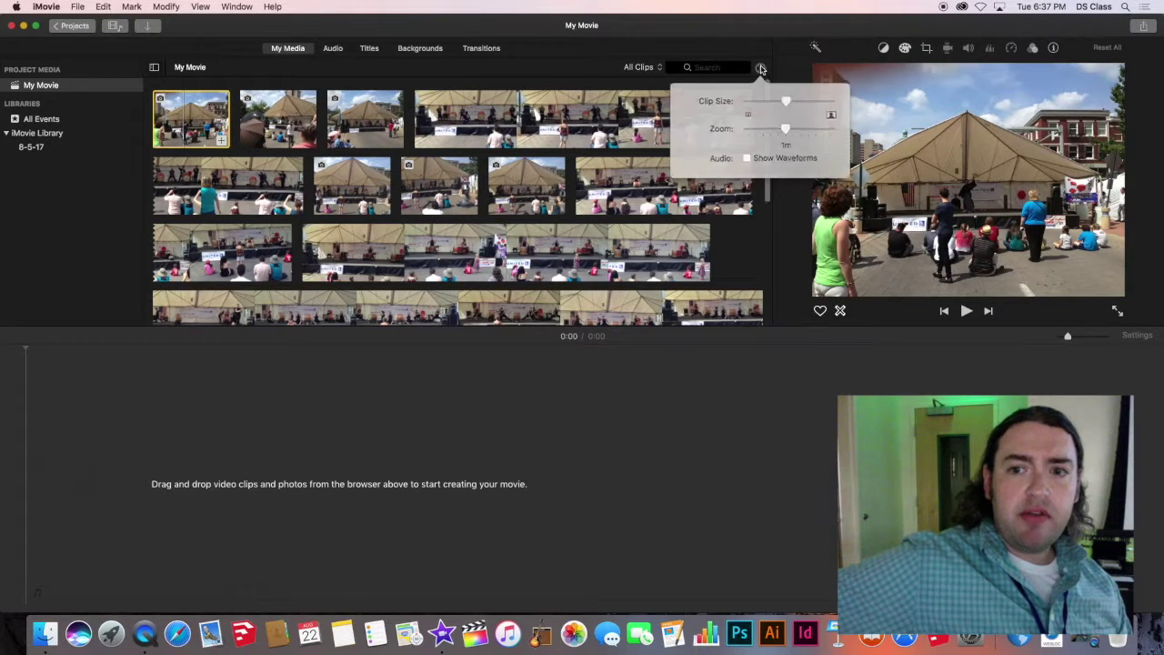
left_click(748, 159)
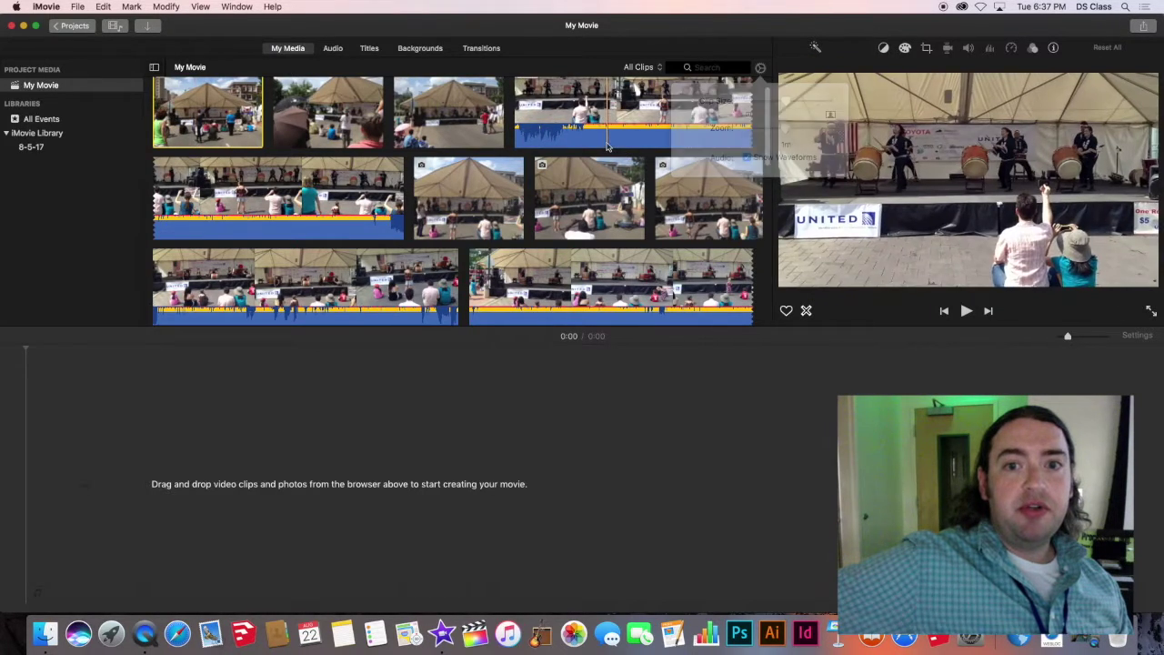
left_click(608, 146)
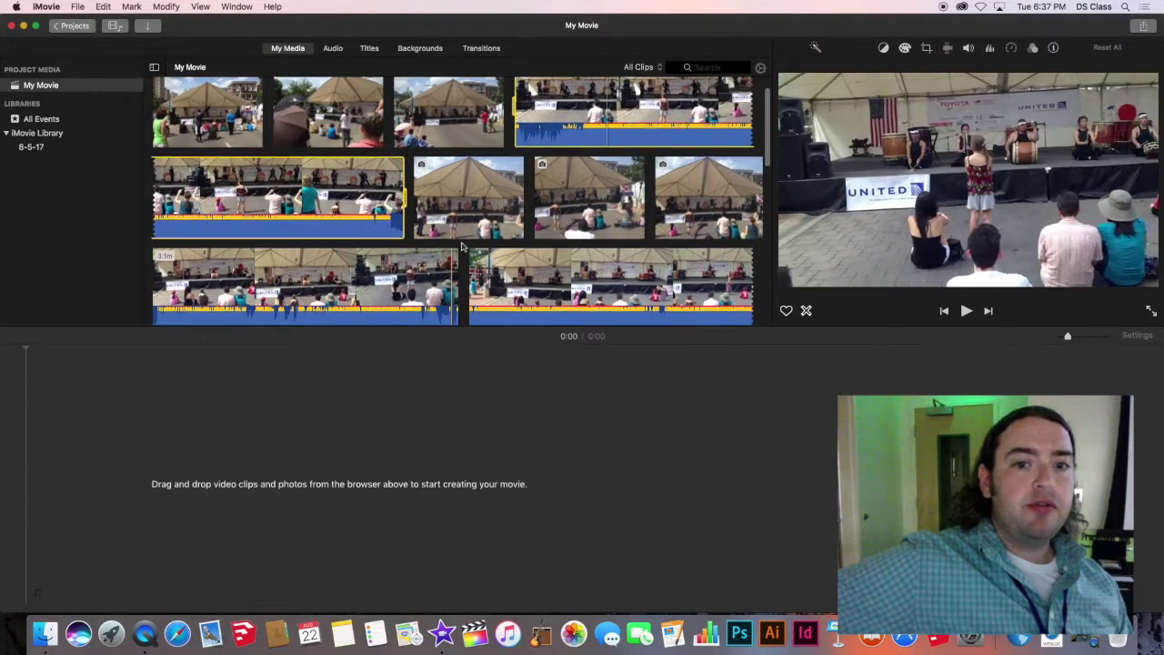
scroll(464, 241, "down", 10)
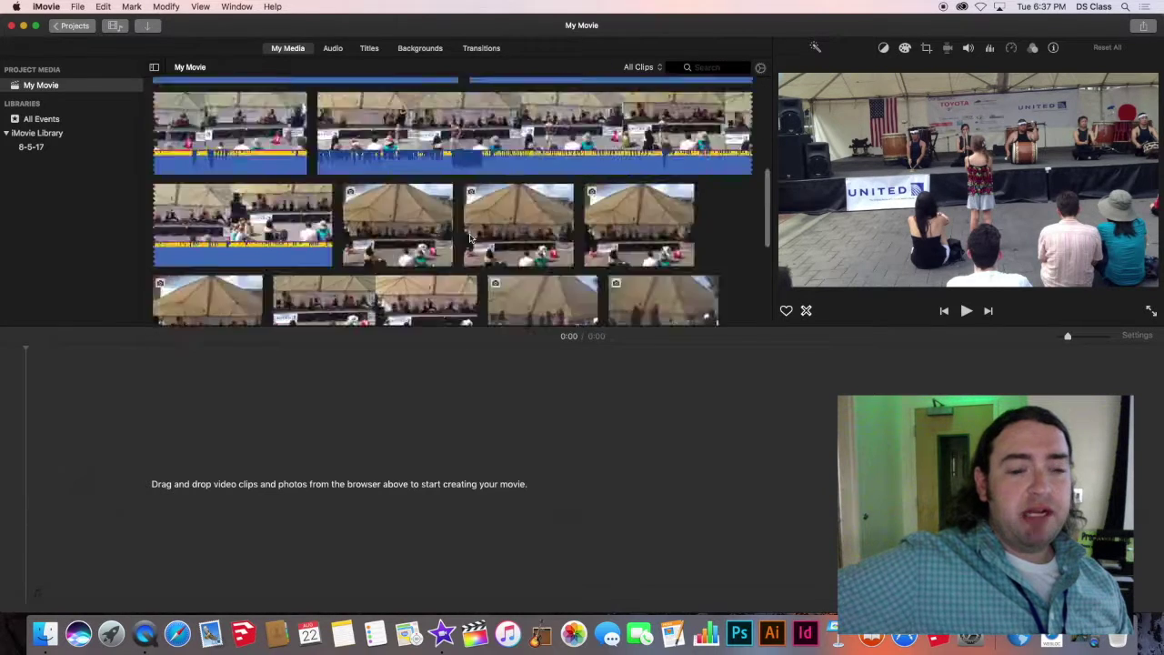
scroll(470, 238, "up", 5)
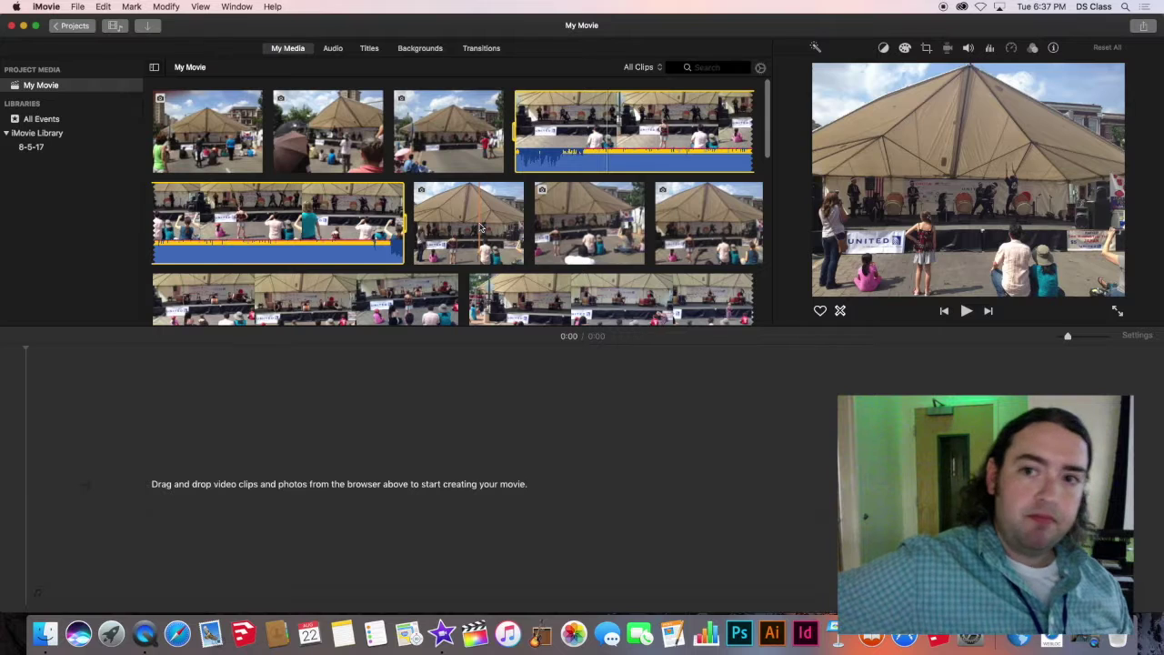
left_click(762, 67)
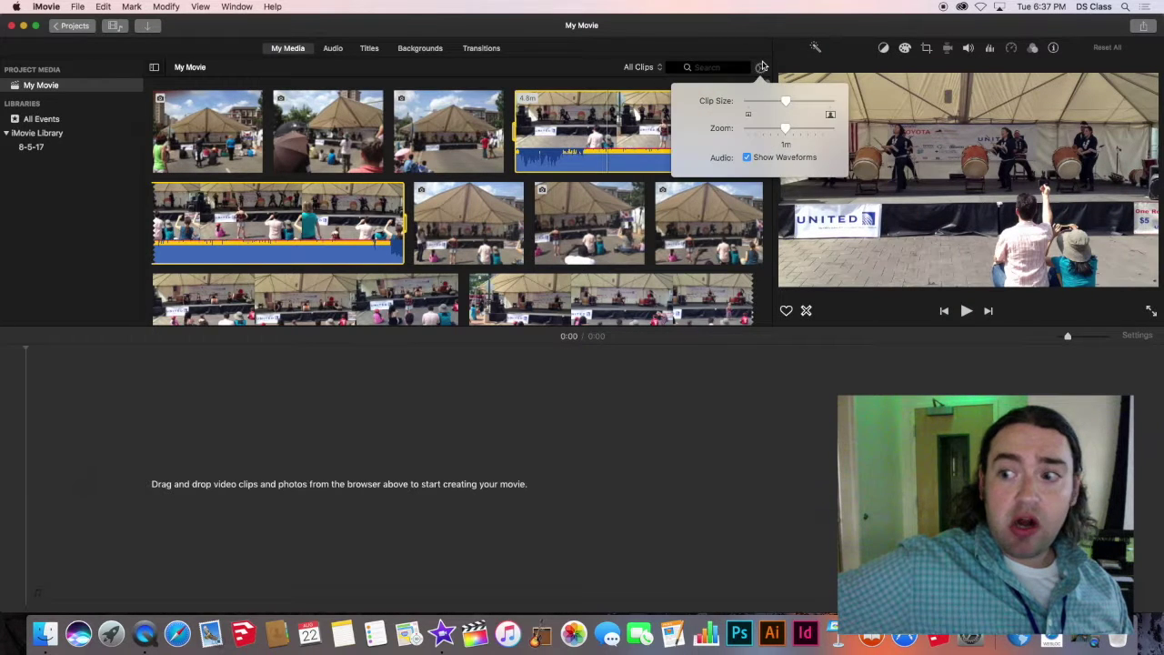
left_click(761, 67)
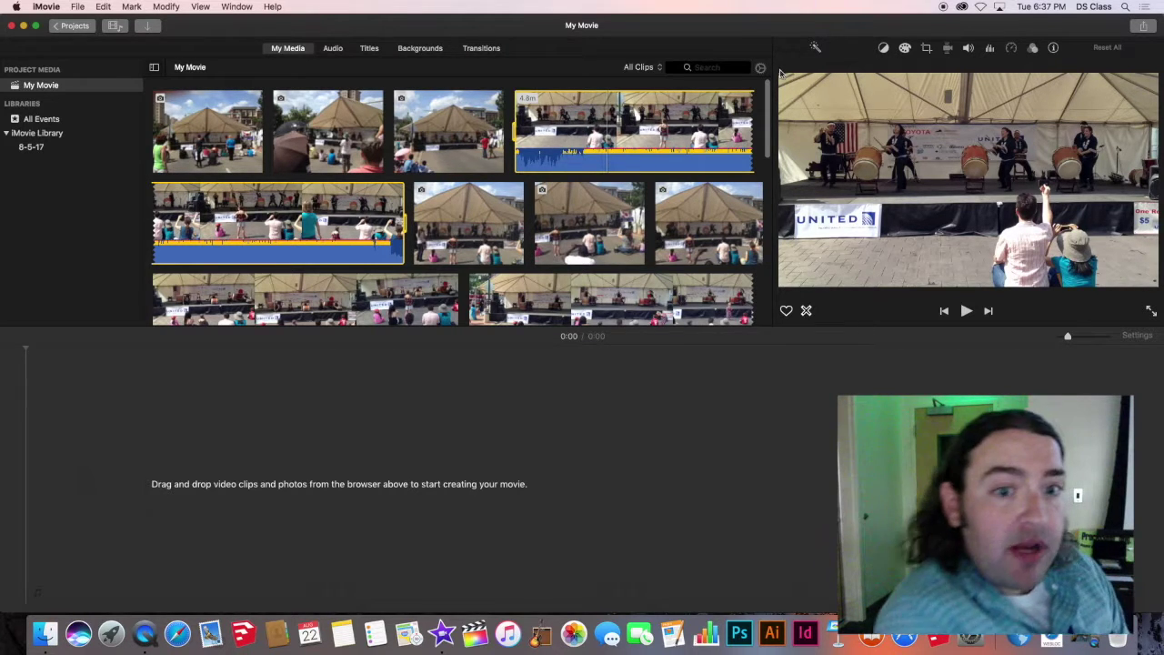
- Add the first stage photo from the media browser to the empty timeline and trim its end to about 2 seconds
left_click(188, 148)
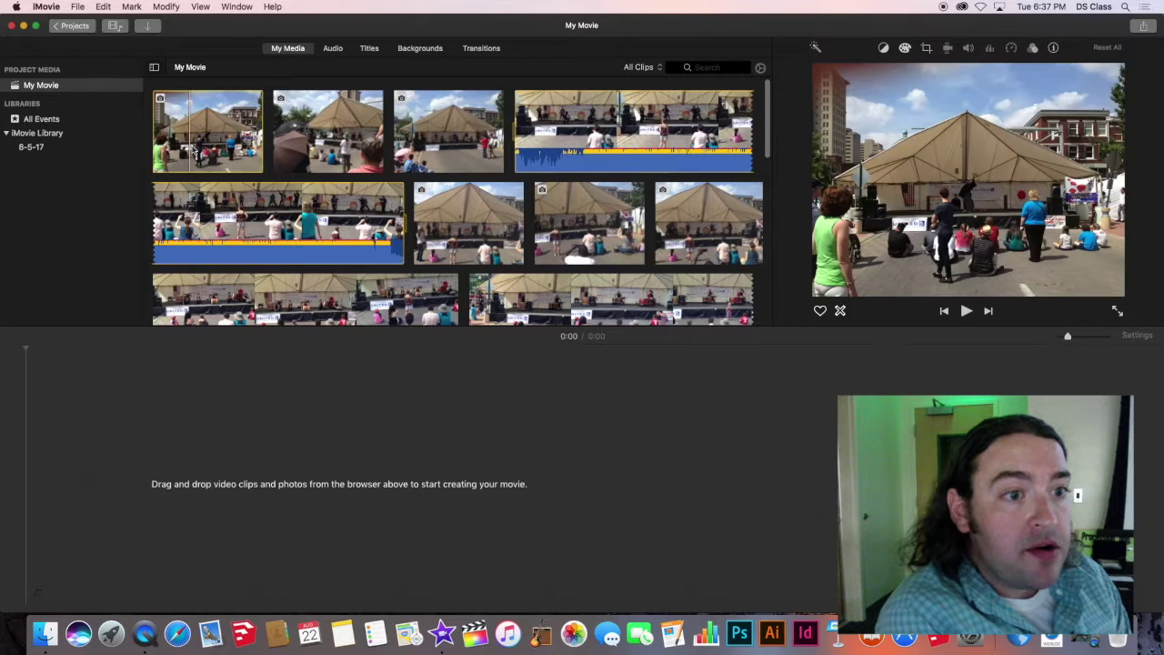
left_click_drag(200, 125, 91, 496)
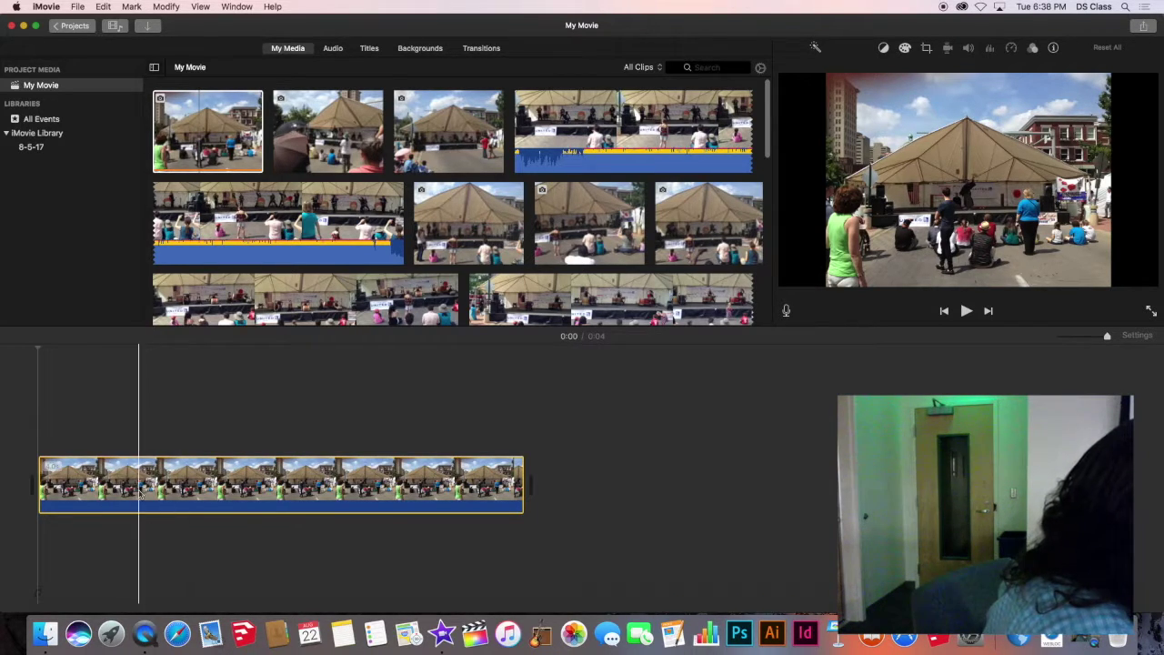
left_click(110, 478)
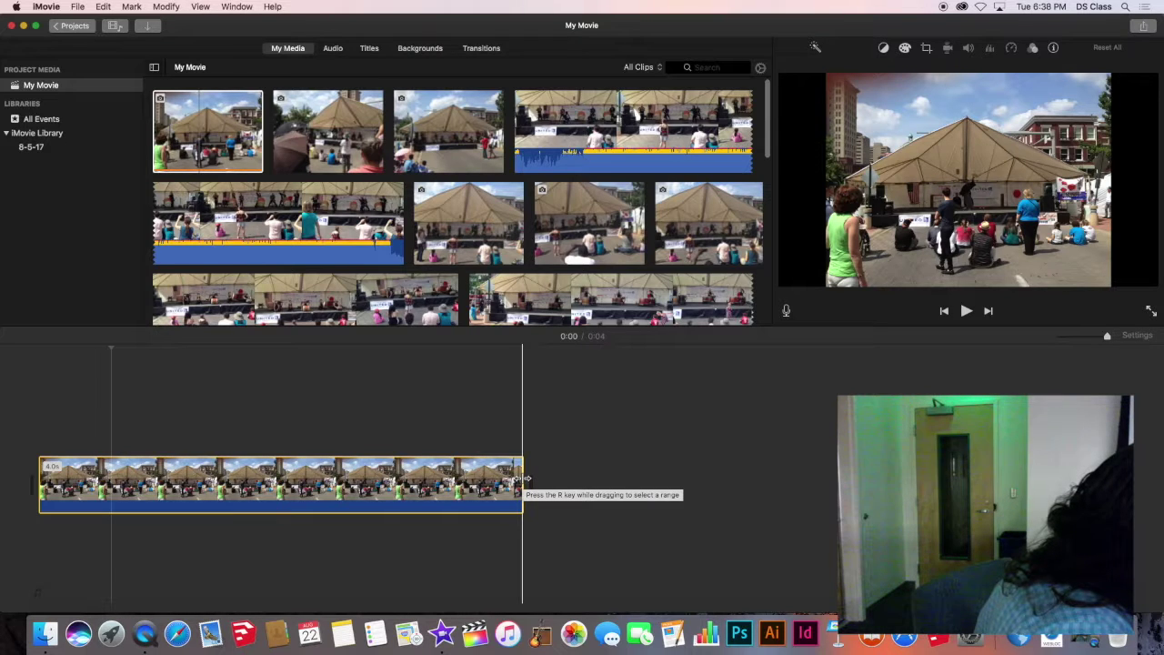
left_click_drag(523, 478, 330, 489)
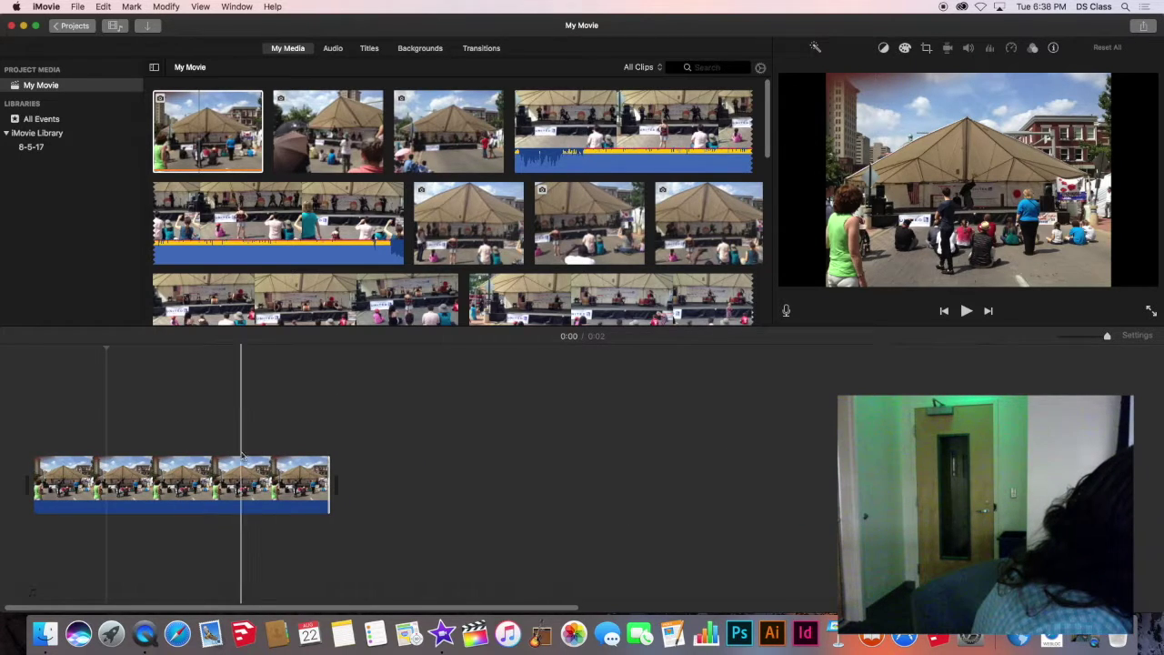
- Place the playhead at 0:01 within the photo and lengthen the photo clip slightly from its end
left_click(342, 392)
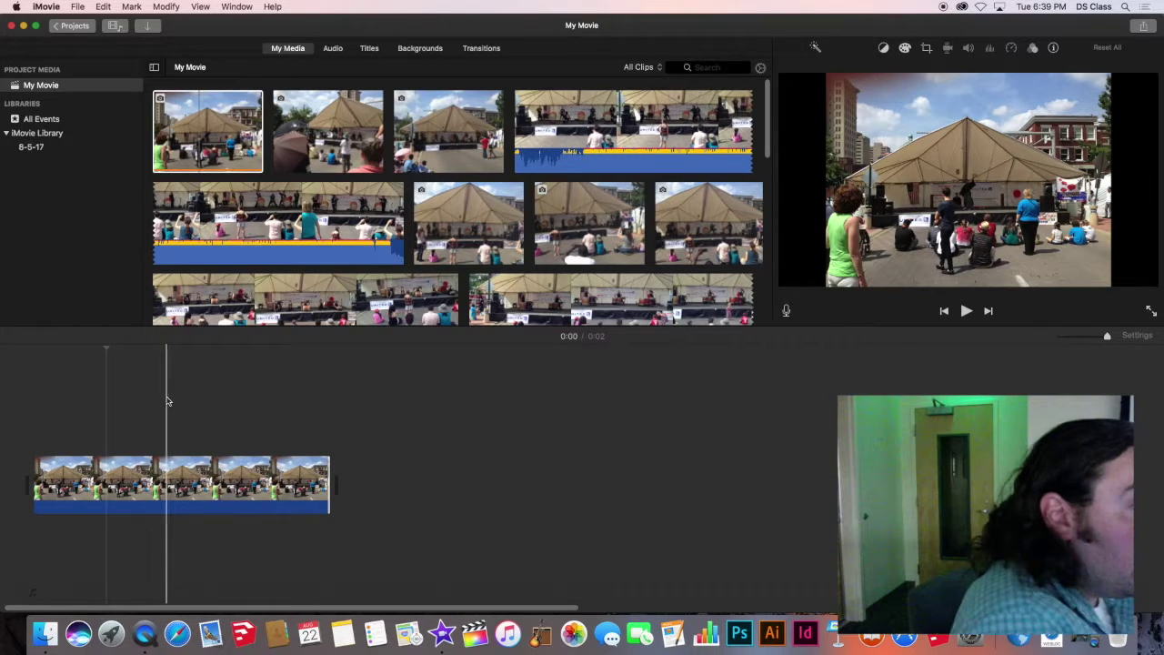
left_click(166, 354)
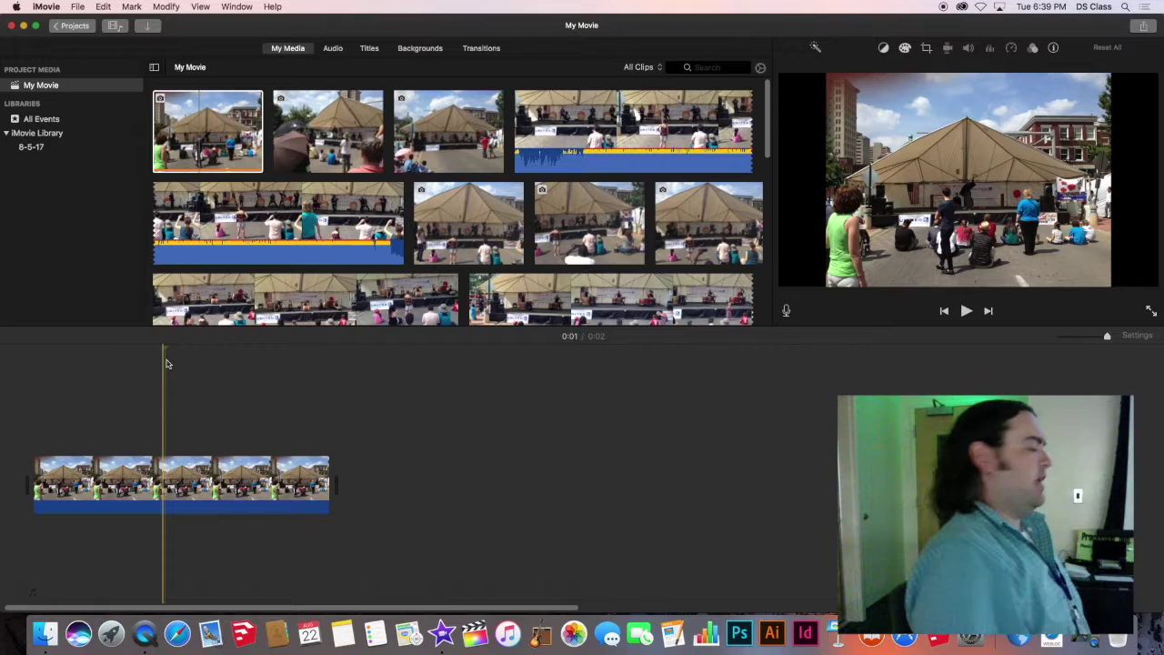
scroll(70, 436, "left", 1)
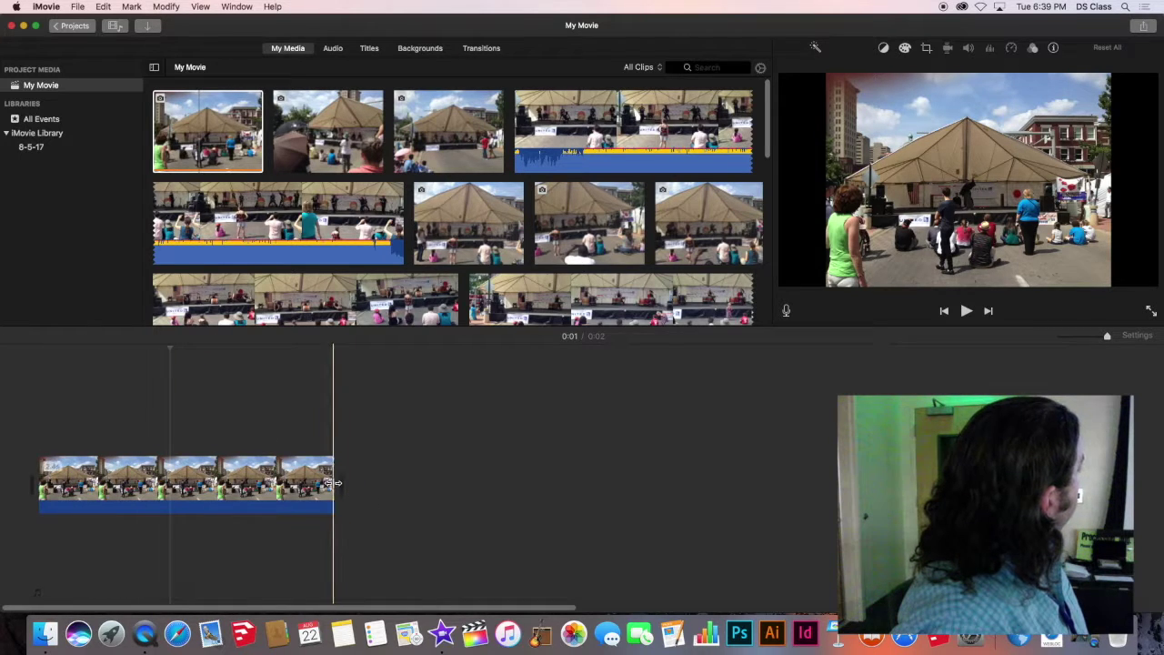
left_click_drag(333, 484, 402, 480)
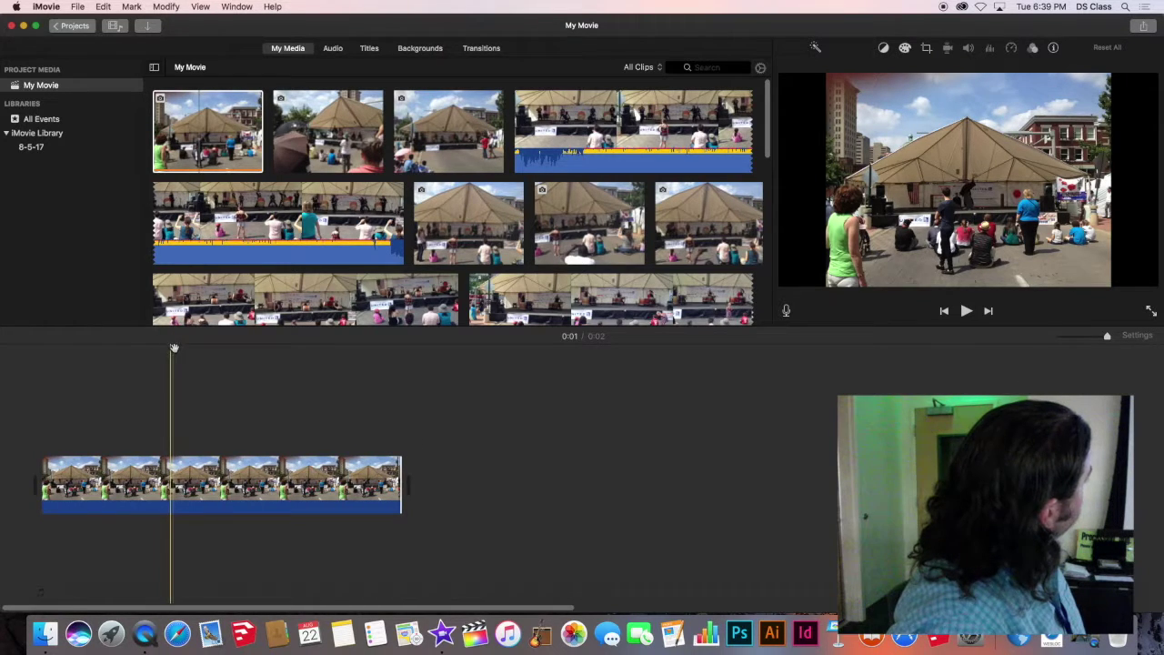
- Scrub the playhead across the photo clip in the timeline and select the clip
left_click_drag(174, 350, 293, 360)
left_click_drag(305, 487, 227, 488)
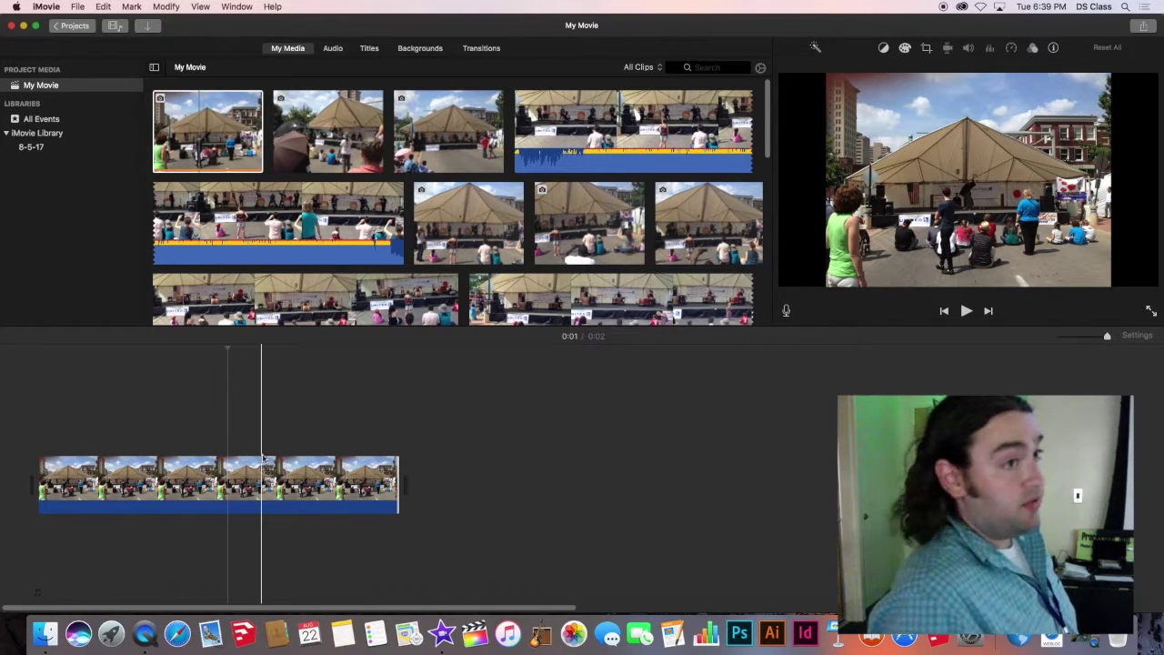
left_click(252, 482)
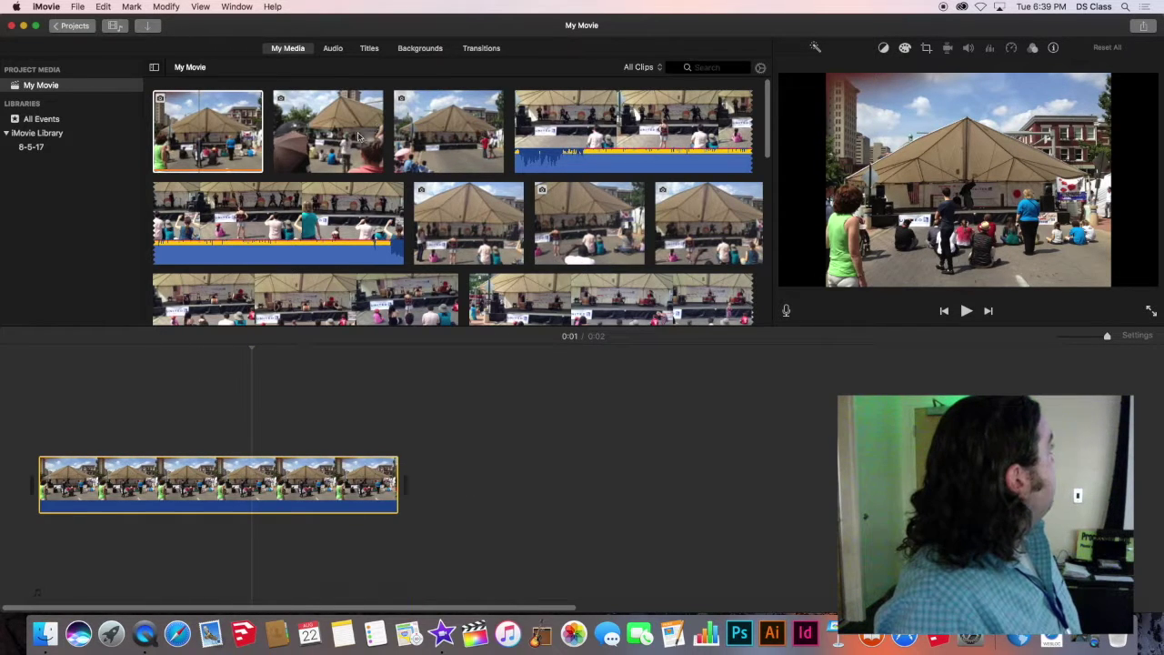
- Add the whole 4.8m drumming video to the timeline directly after the stage photo
scroll(591, 141, "down", 1)
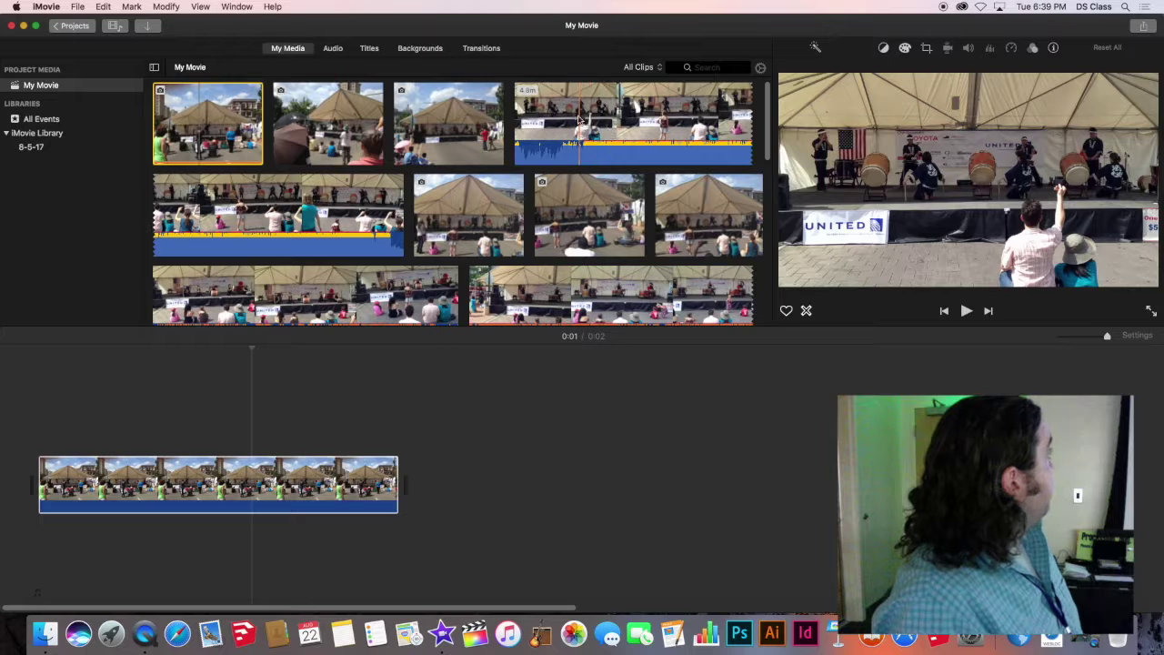
left_click(577, 118)
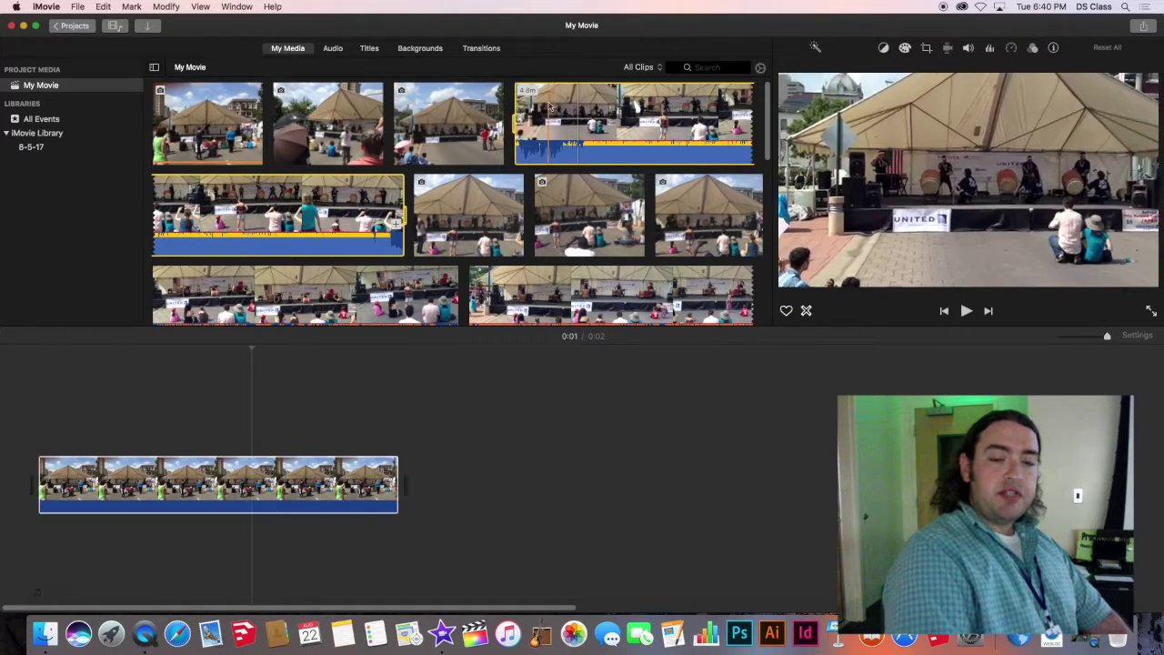
left_click_drag(557, 156, 515, 499)
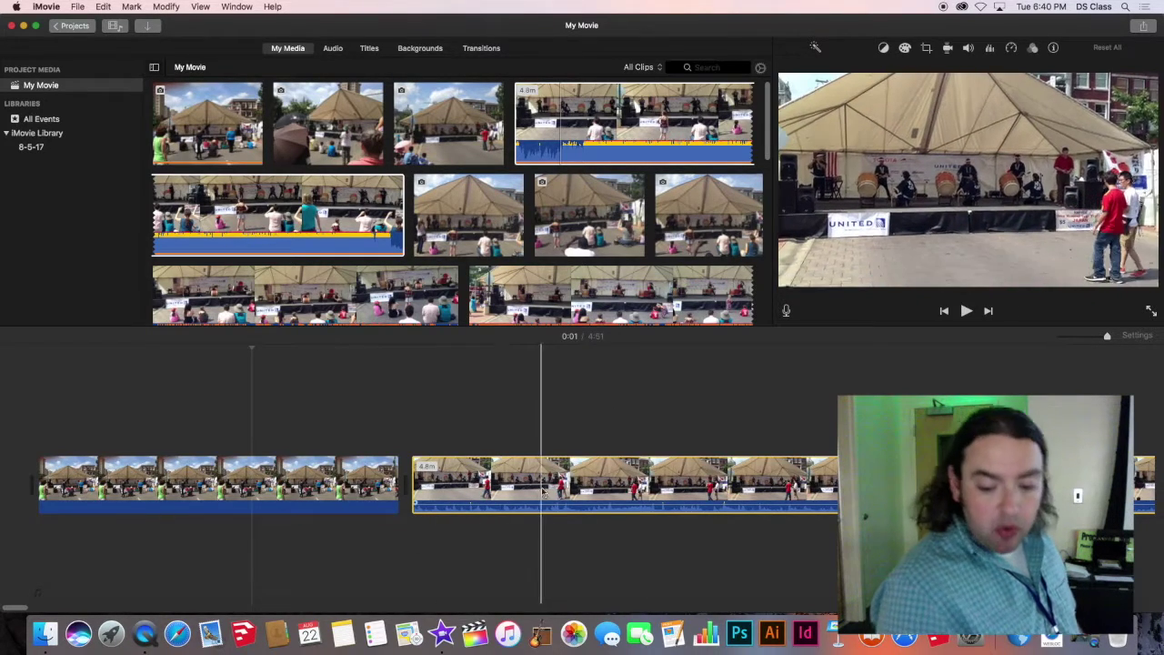
- Adjust the computer's sound volume to hear the drumming video while skimming through its opening in the timeline
key("XF86AudioRaiseVolume")
key("XF86AudioRaiseVolume")
key("XF86AudioRaiseVolume")
key("XF86AudioRaiseVolume")
key("XF86AudioRaiseVolume")
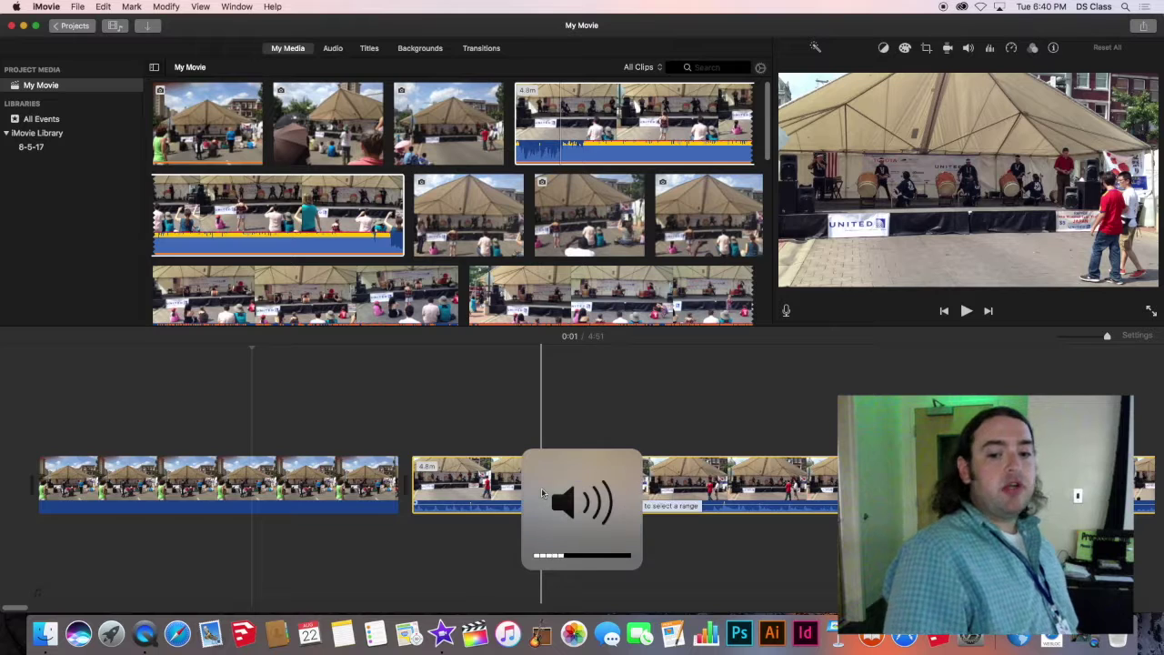
key("XF86AudioRaiseVolume")
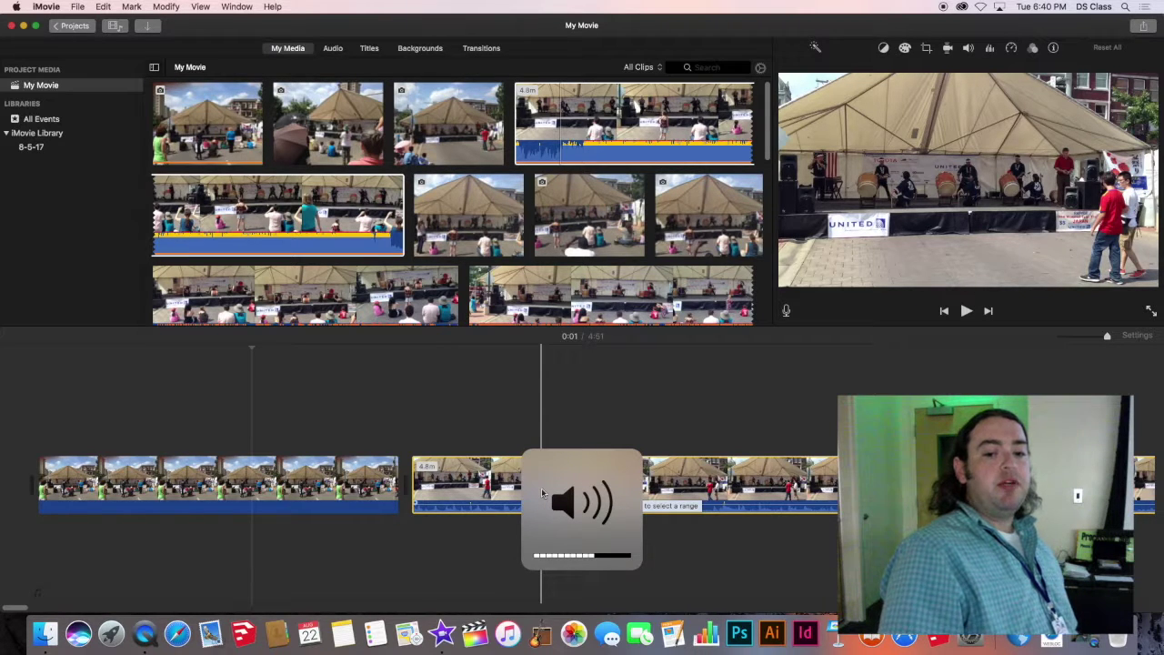
key("XF86AudioLowerVolume")
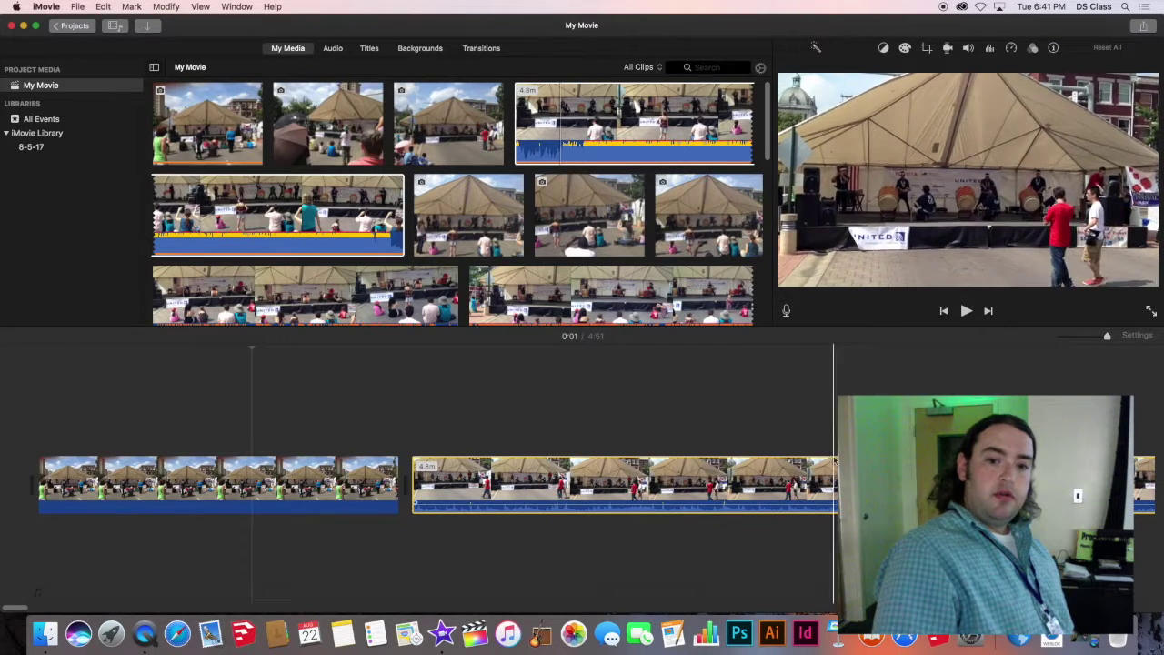
- Play the opening of the drumming video at a raised sound volume, stop at 0:05, and turn the volume back down
left_click(514, 464)
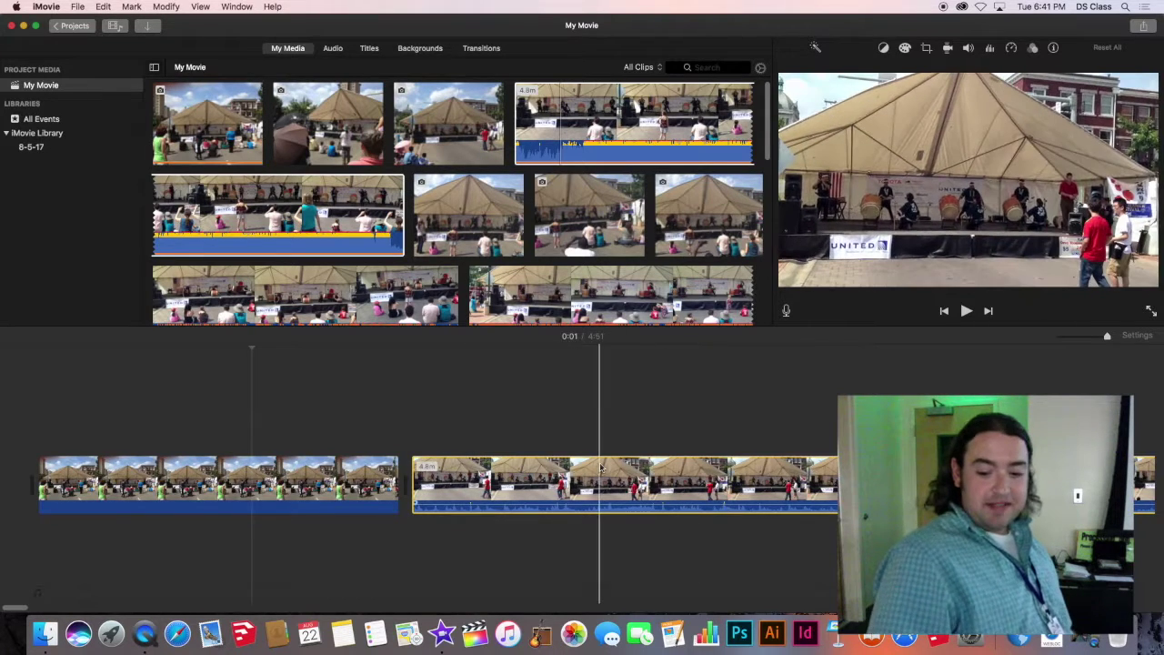
key("XF86AudioRaiseVolume")
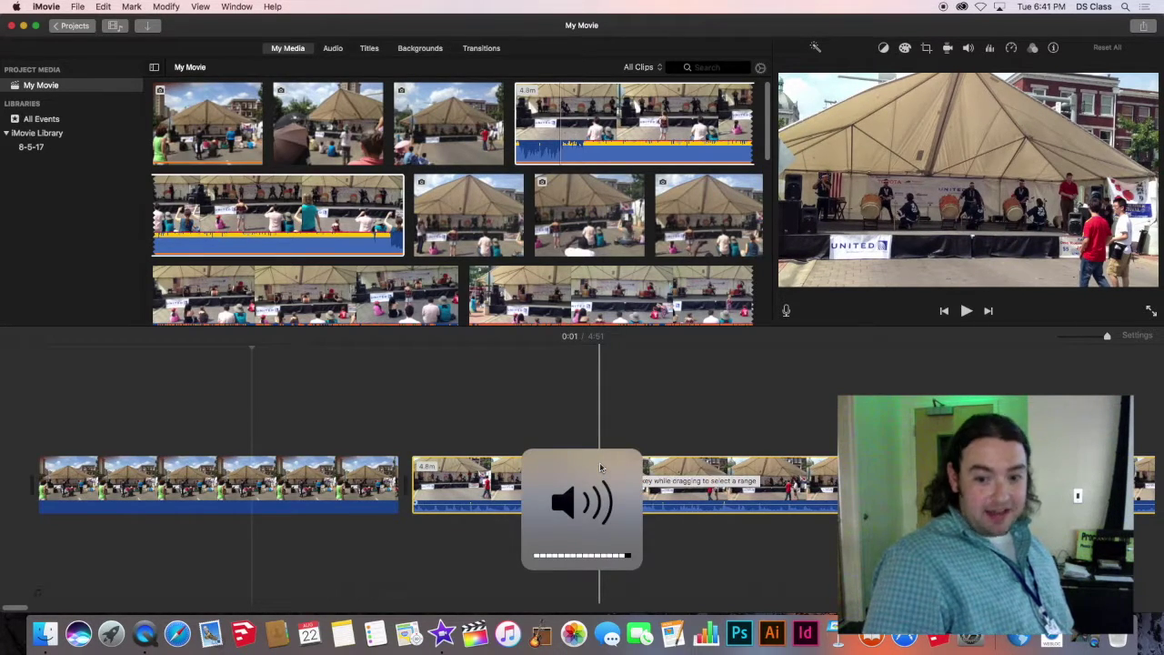
key("space")
key("space")
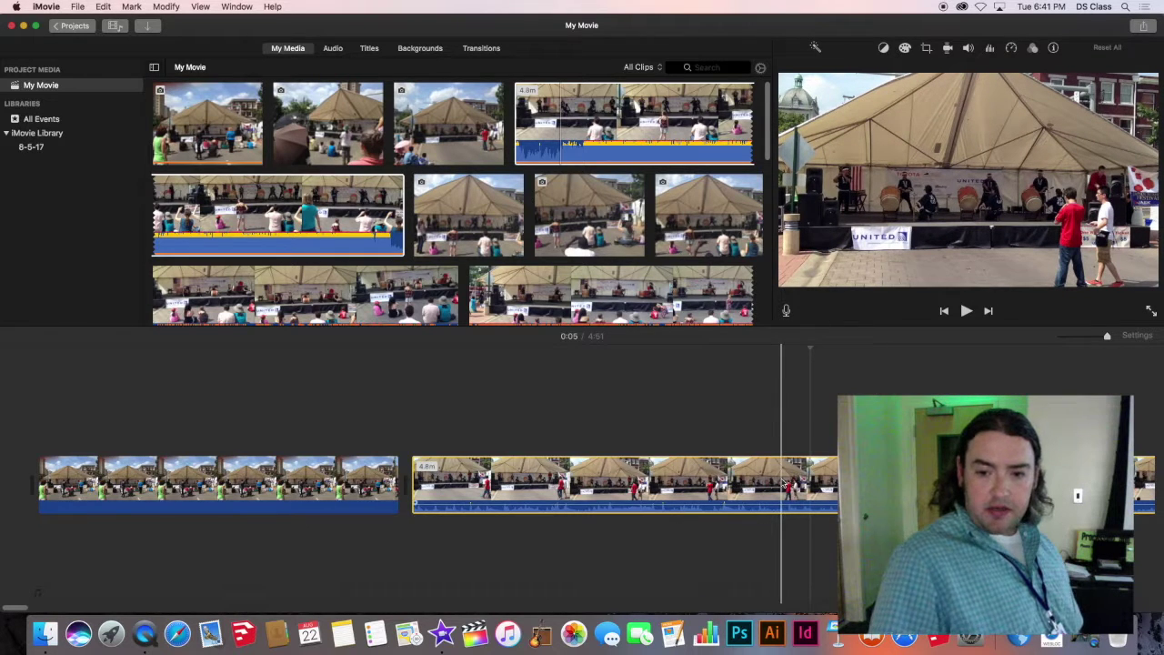
key("XF86AudioLowerVolume")
key("XF86AudioLowerVolume")
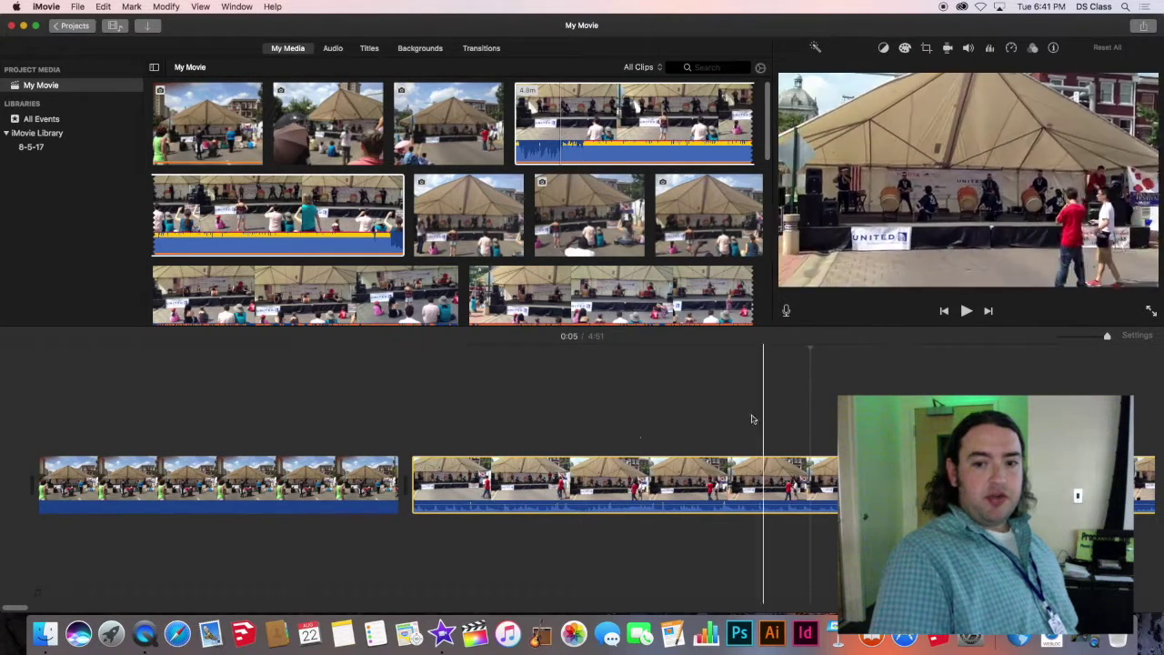
- Select the drumming video in the timeline at 0:03 and examine its audio level line and starting edge
left_click(608, 436)
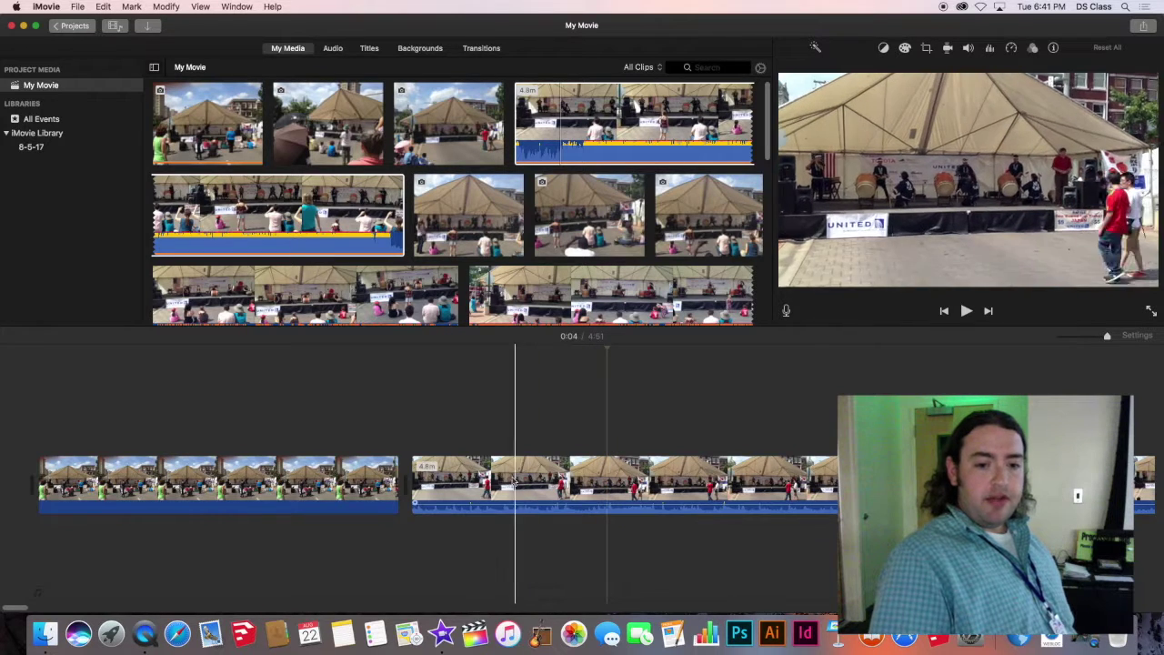
left_click(484, 482)
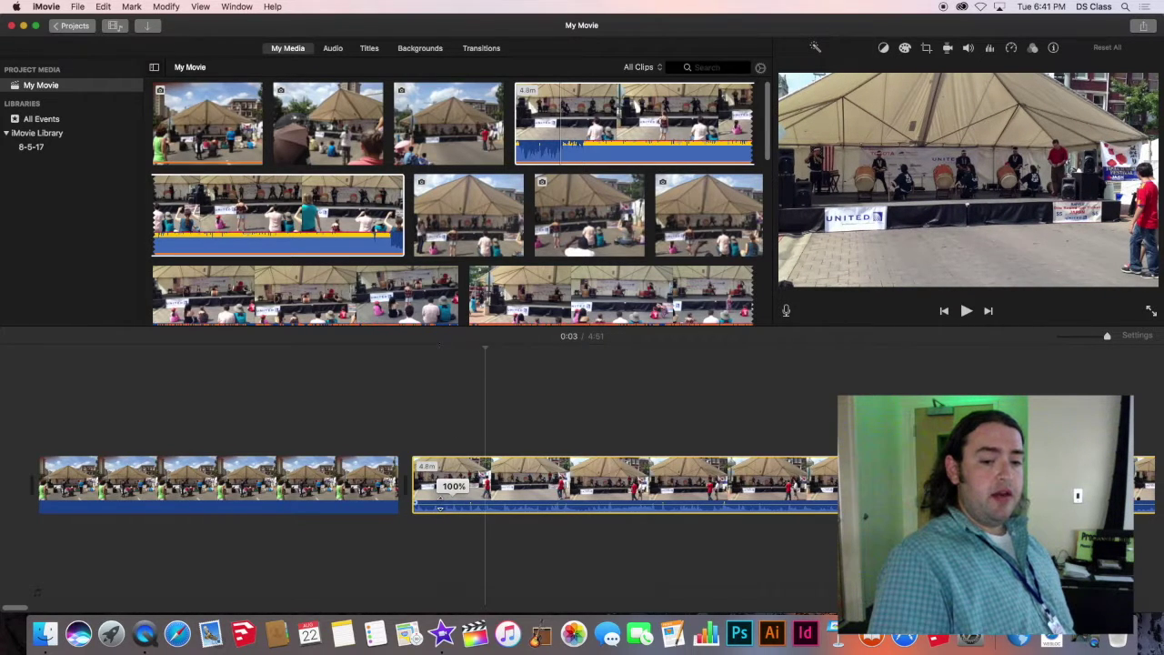
left_click_drag(440, 506, 446, 505)
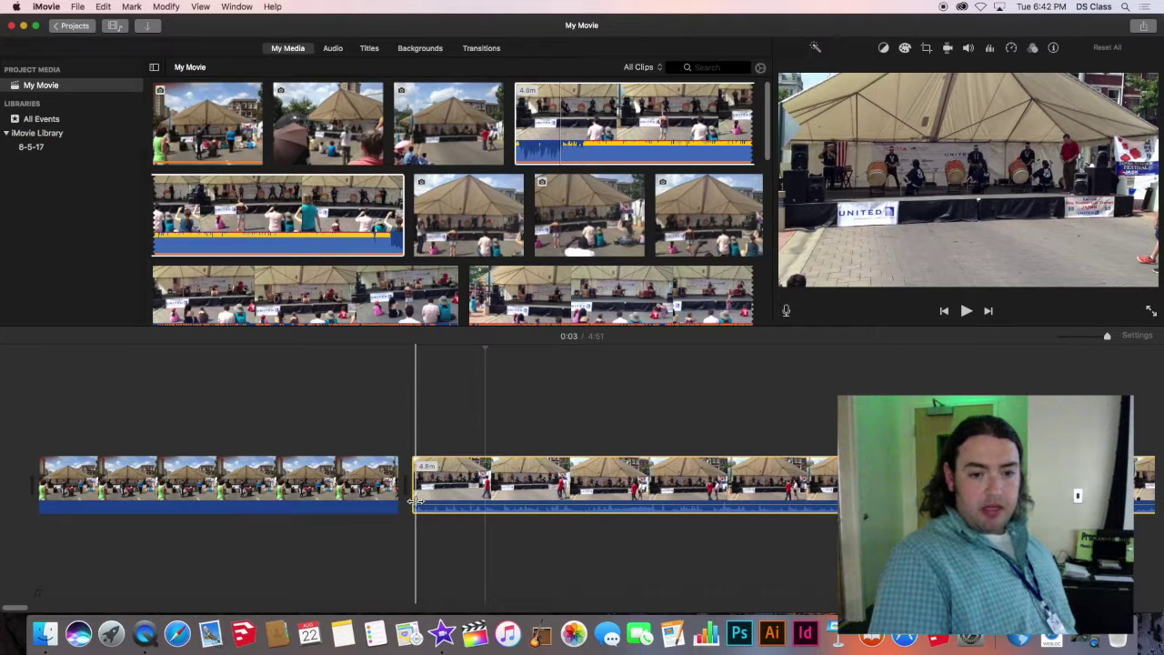
left_click(414, 500)
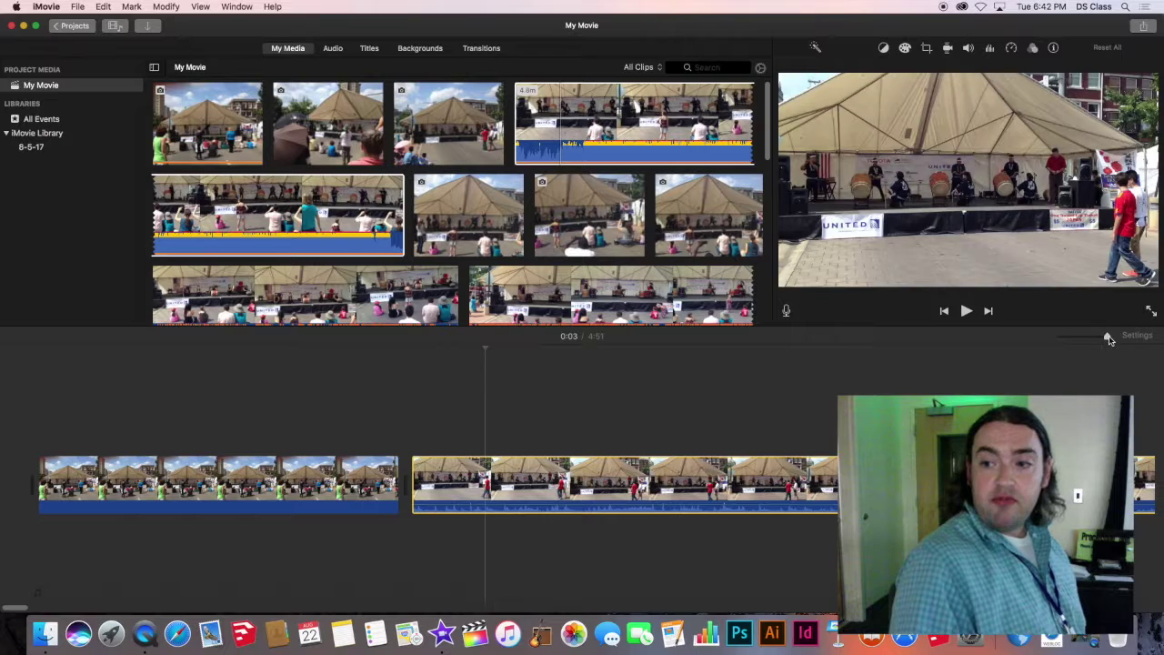
- Zoom the timeline out to about a quarter of the zoom range and look along the drumming video to its end
left_click_drag(1106, 338, 1068, 337)
scroll(364, 486, "right", 10)
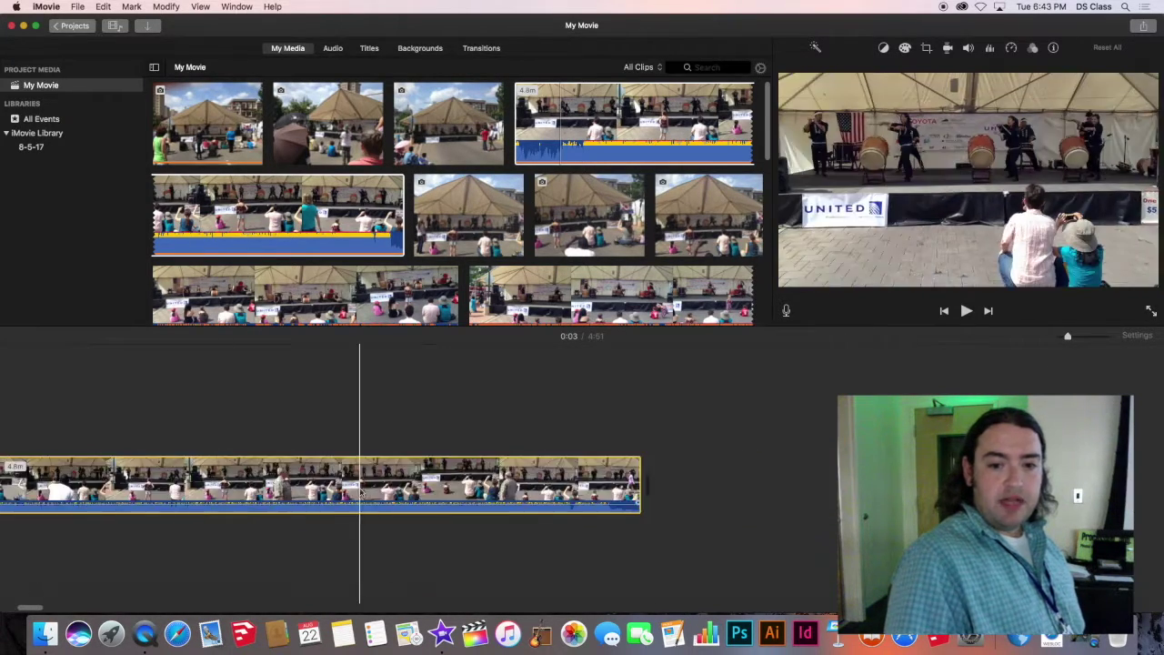
scroll(379, 488, "left", 10)
scroll(379, 491, "right", 10)
scroll(379, 491, "left", 5)
scroll(382, 492, "left", 5)
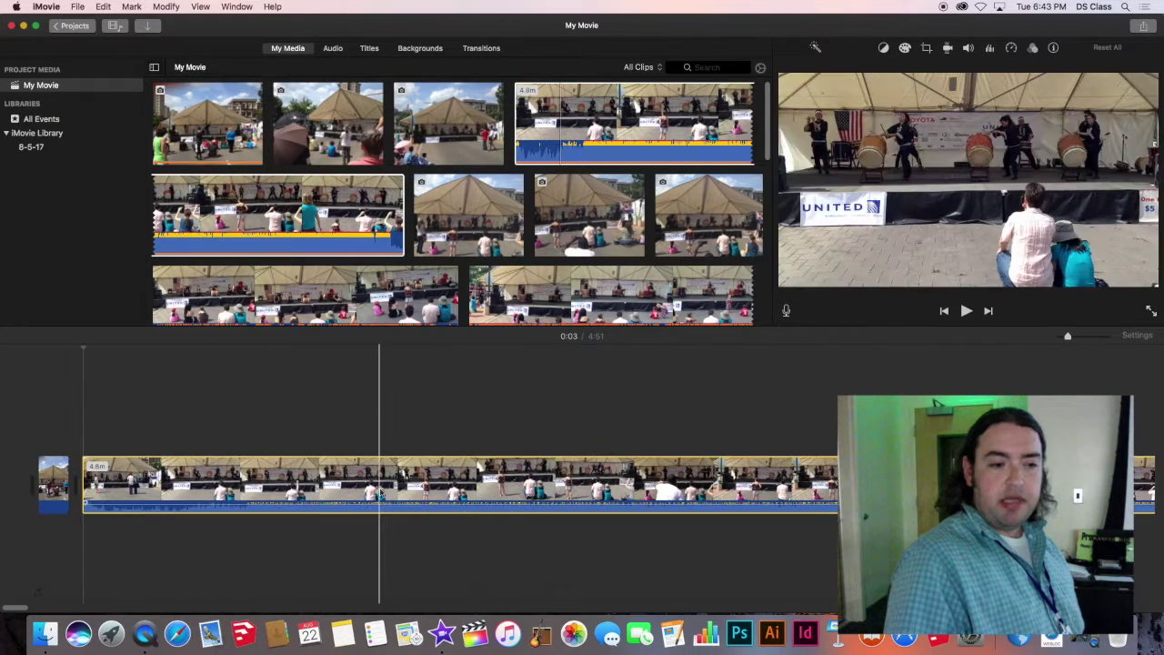
scroll(213, 525, "right", 10)
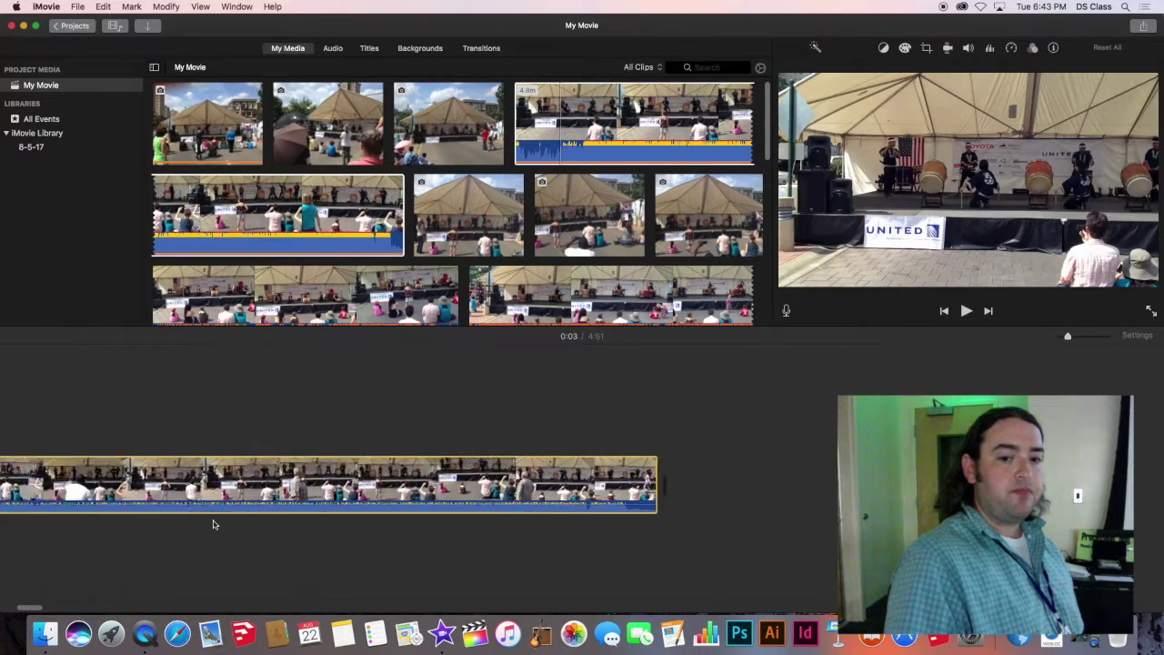
scroll(214, 525, "left", 3)
scroll(200, 518, "left", 5)
- Toggle the computer's sound mute and look back and forth along the zoomed-out timeline from the start of the movie
key("XF86AudioMute")
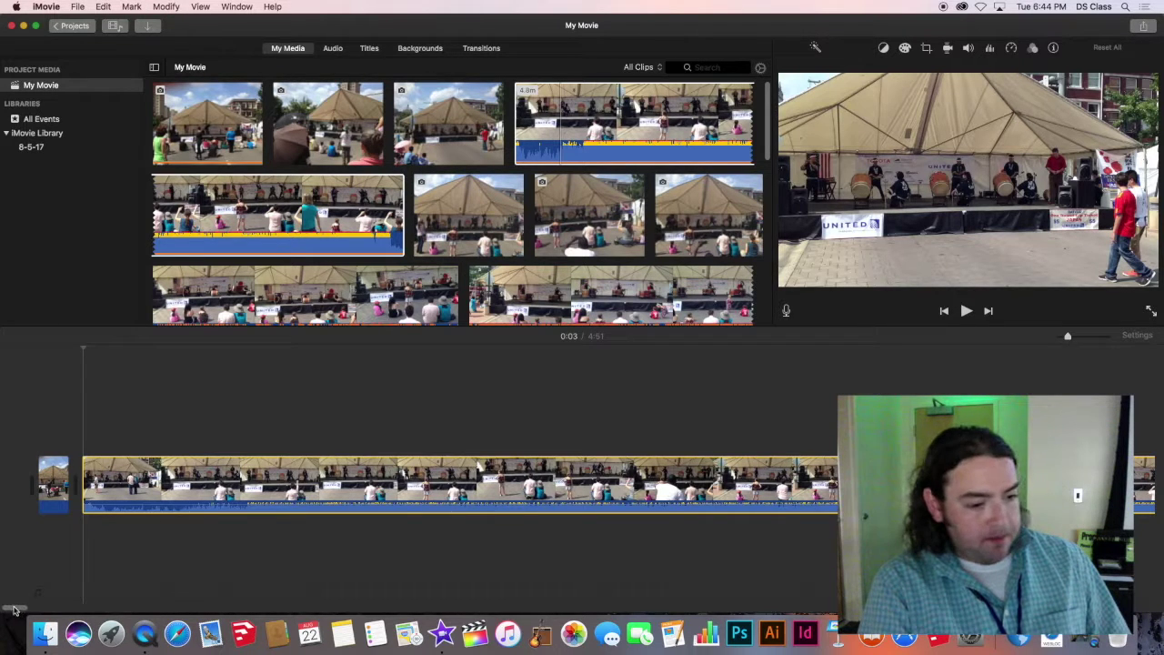
mouse_move(16, 610)
left_mouse_down()
mouse_move(117, 608)
mouse_move(6, 603)
left_mouse_up()
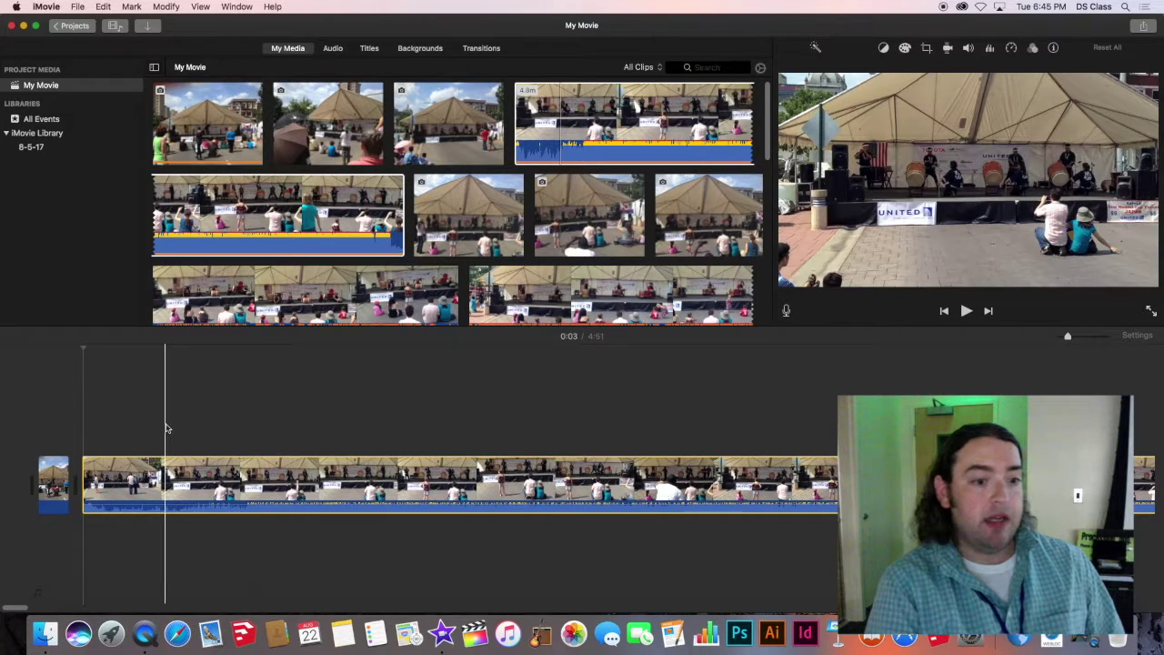
scroll(169, 427, "right", 5)
scroll(166, 428, "left", 10)
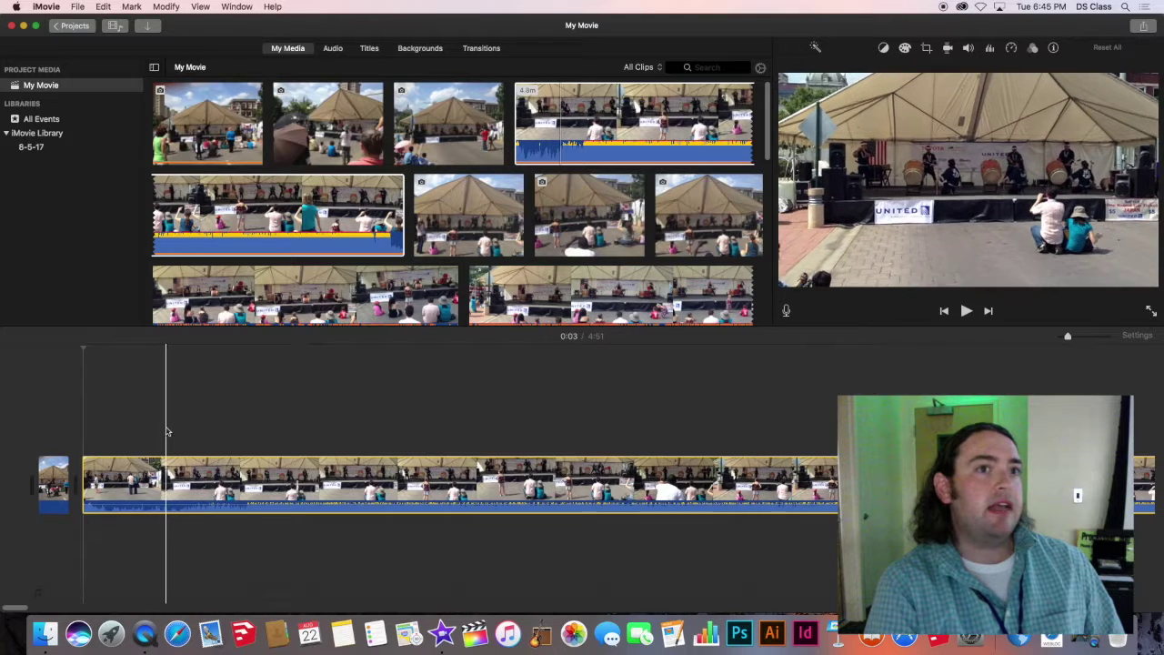
scroll(166, 429, "right", 5)
scroll(167, 432, "left", 5)
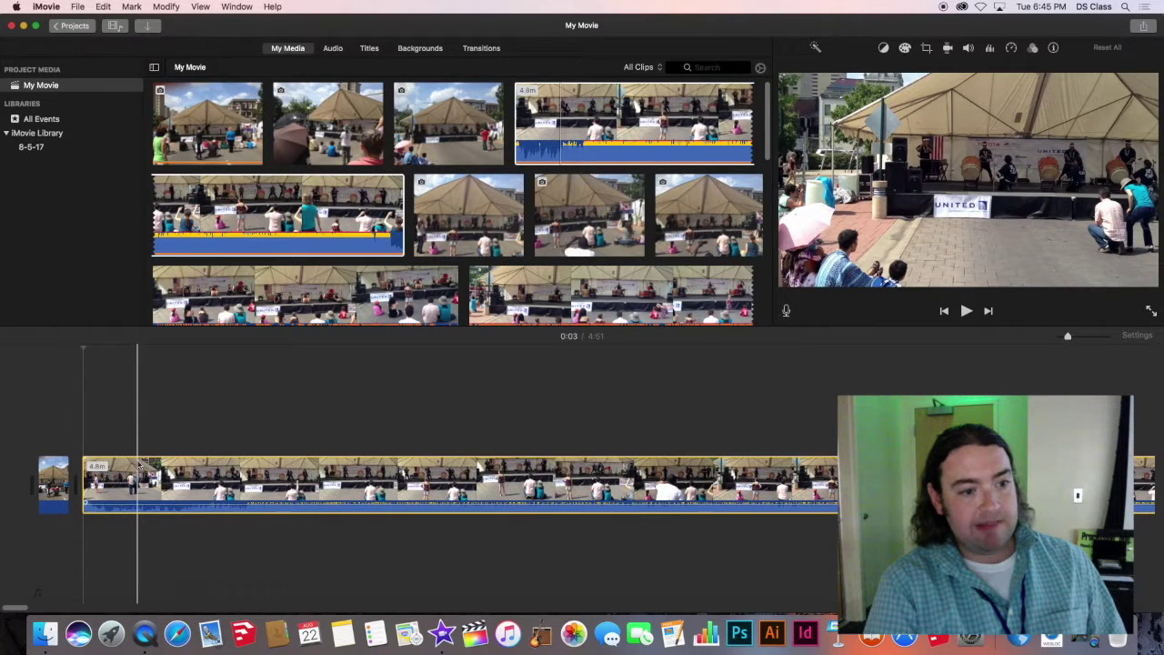
- Move the playhead to several points along the drumming video, including 1:04, and leave it at 2:41
left_click(154, 361)
left_click(330, 380)
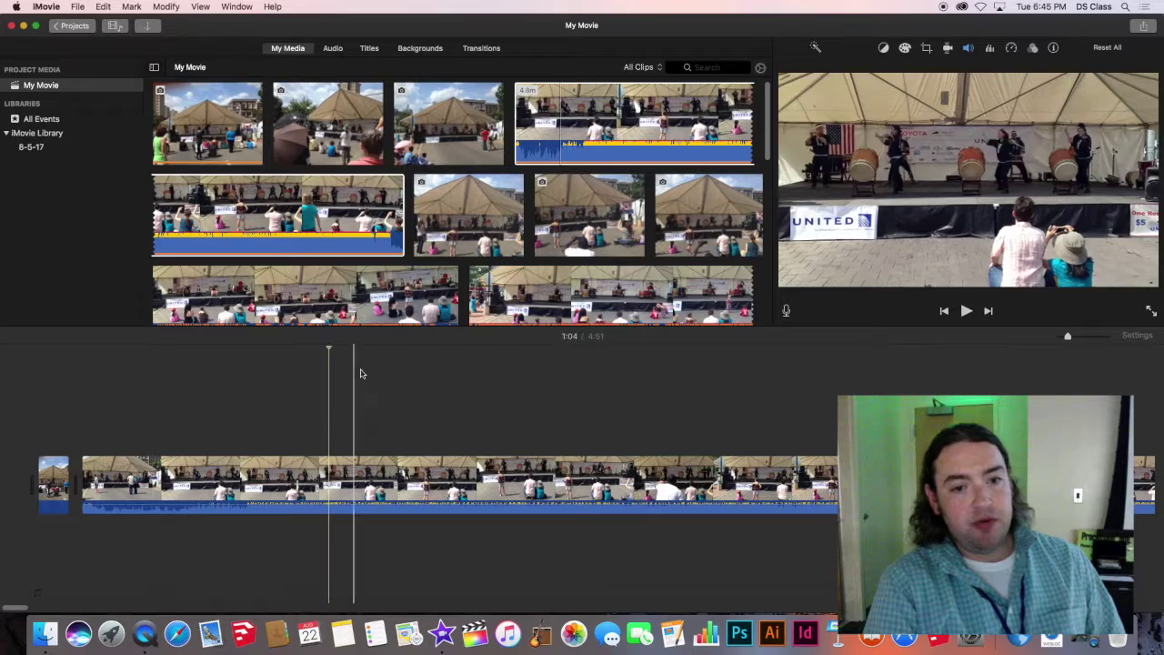
left_click(506, 371)
left_click(724, 364)
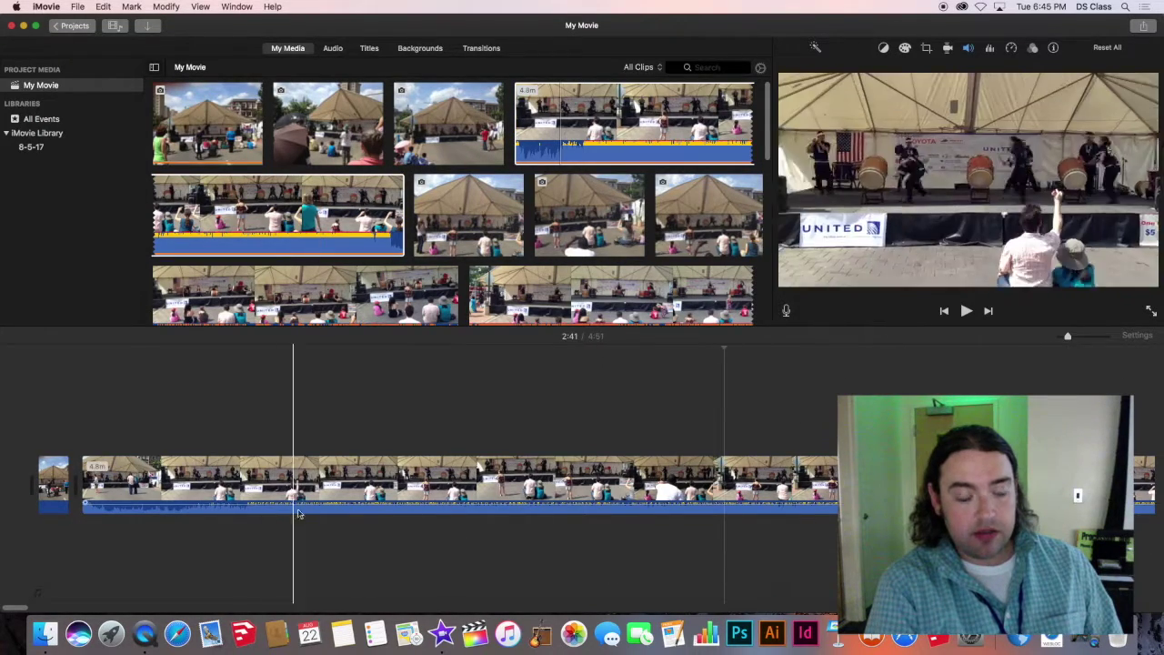
- Move the playhead back and forth along the drumming video, stopping at 0:26, 2:00, 2:32, 1:34 and 2:12
left_click(181, 515)
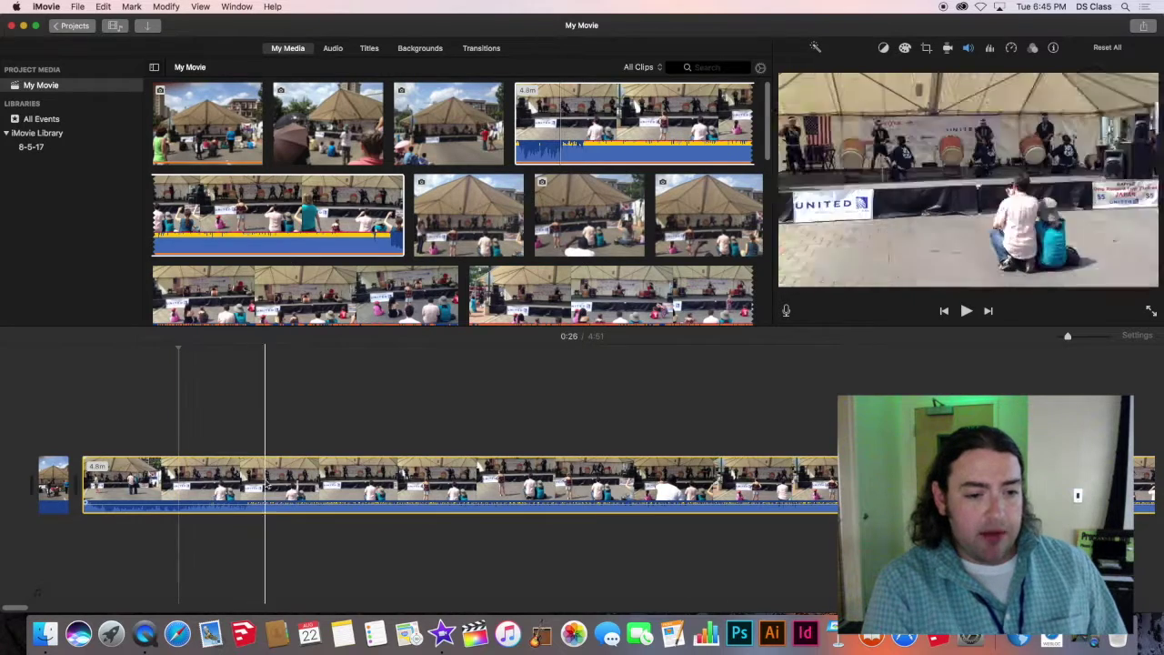
left_click(284, 487)
left_click(556, 483)
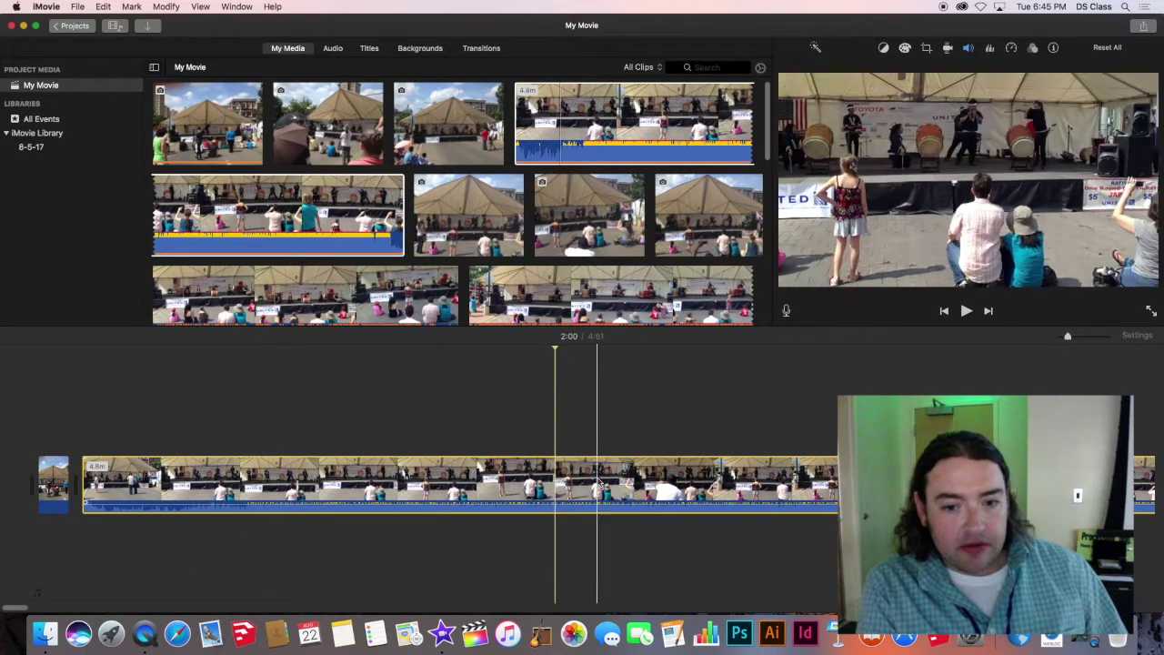
double_click(615, 483)
left_click(688, 496)
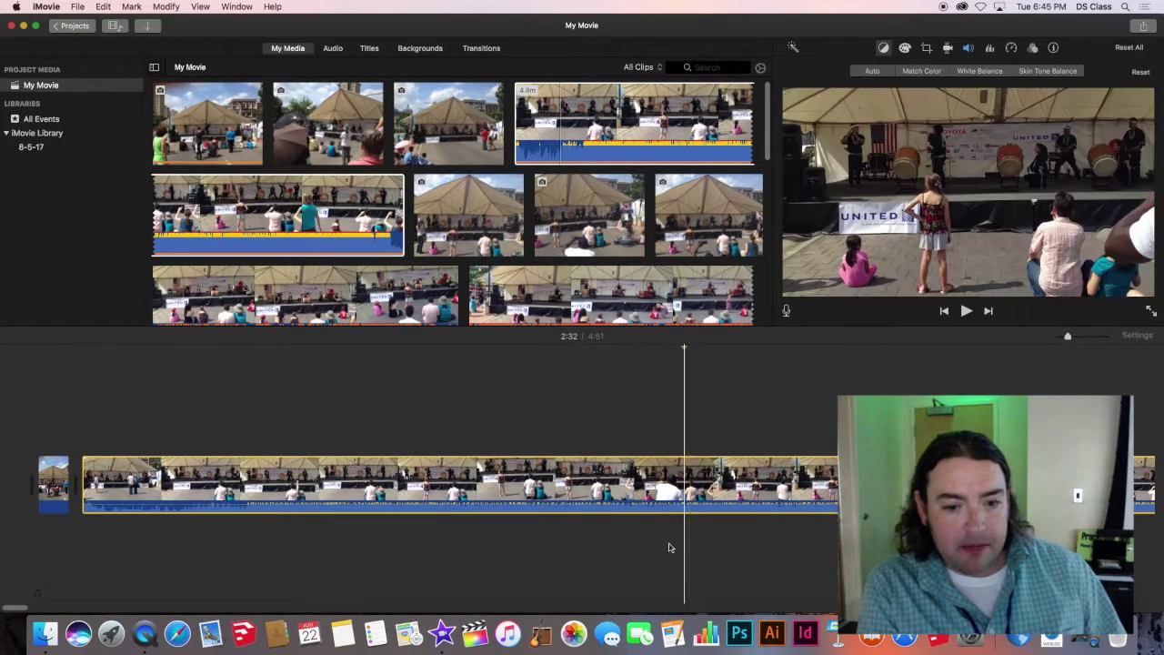
left_click(454, 554)
left_click(569, 398)
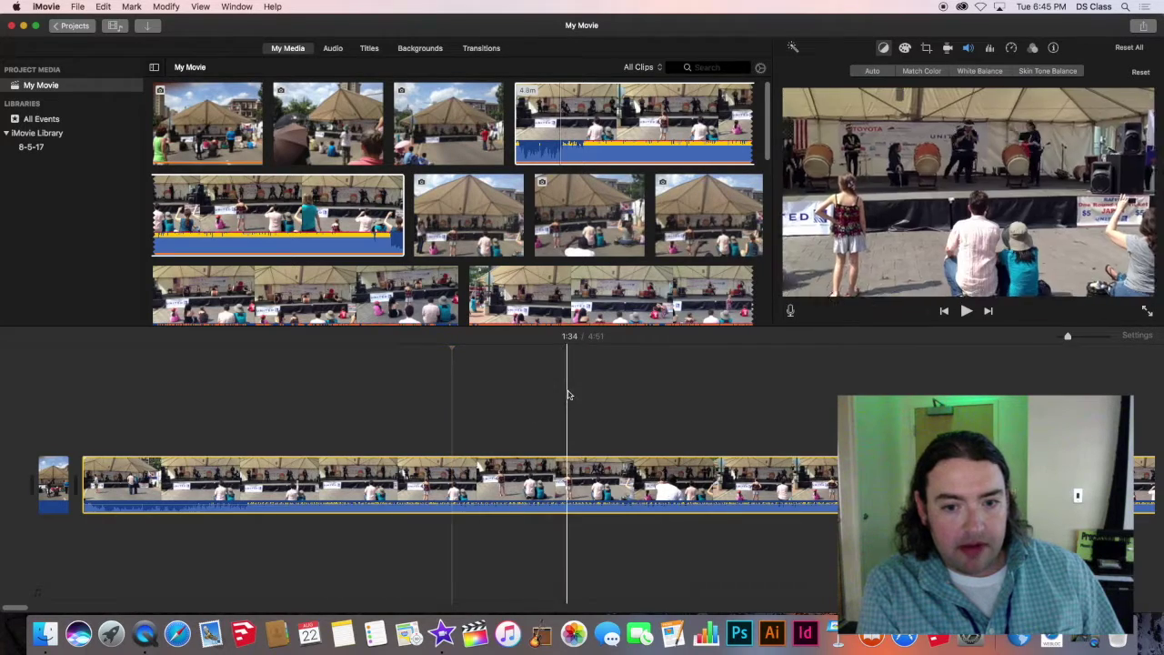
left_click(601, 491)
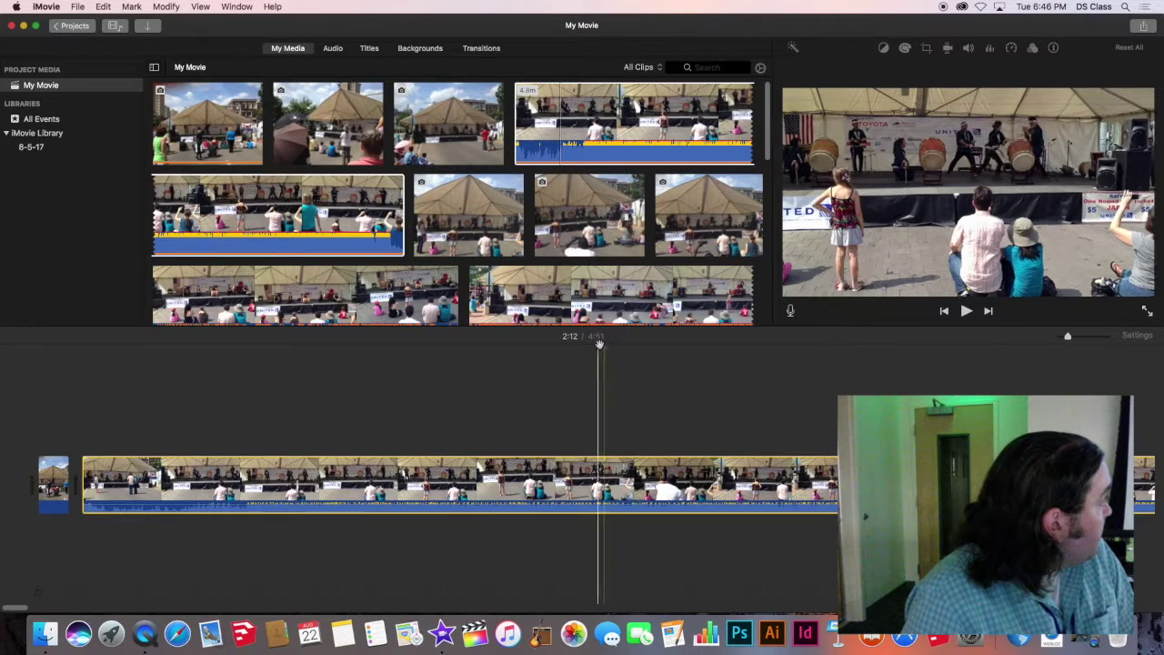
- Scrub the playhead back to 1:26, select the drumming video at 1:20 and look along the clip to its end
left_click_drag(602, 347, 420, 341)
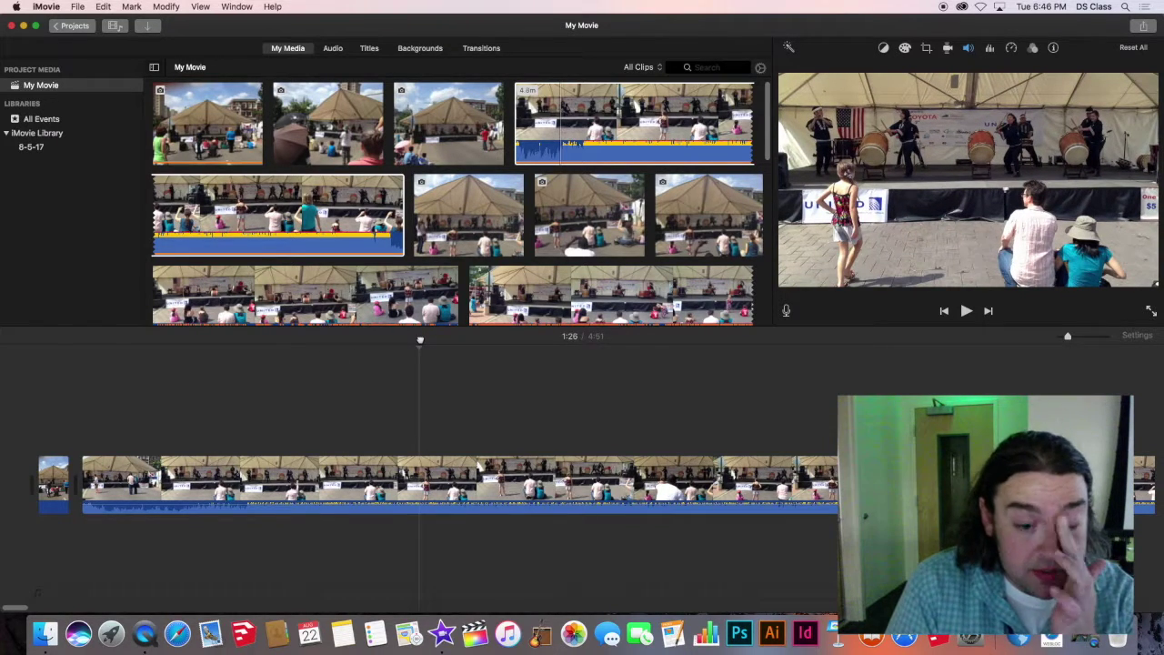
left_click_drag(420, 344, 423, 345)
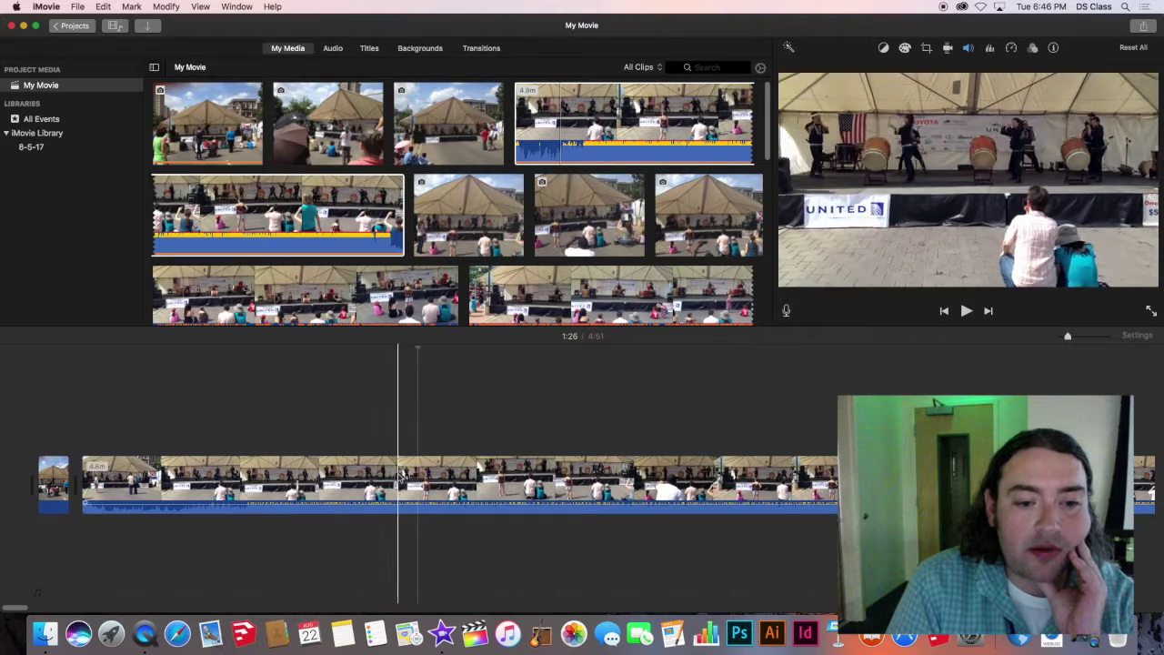
left_click(397, 482)
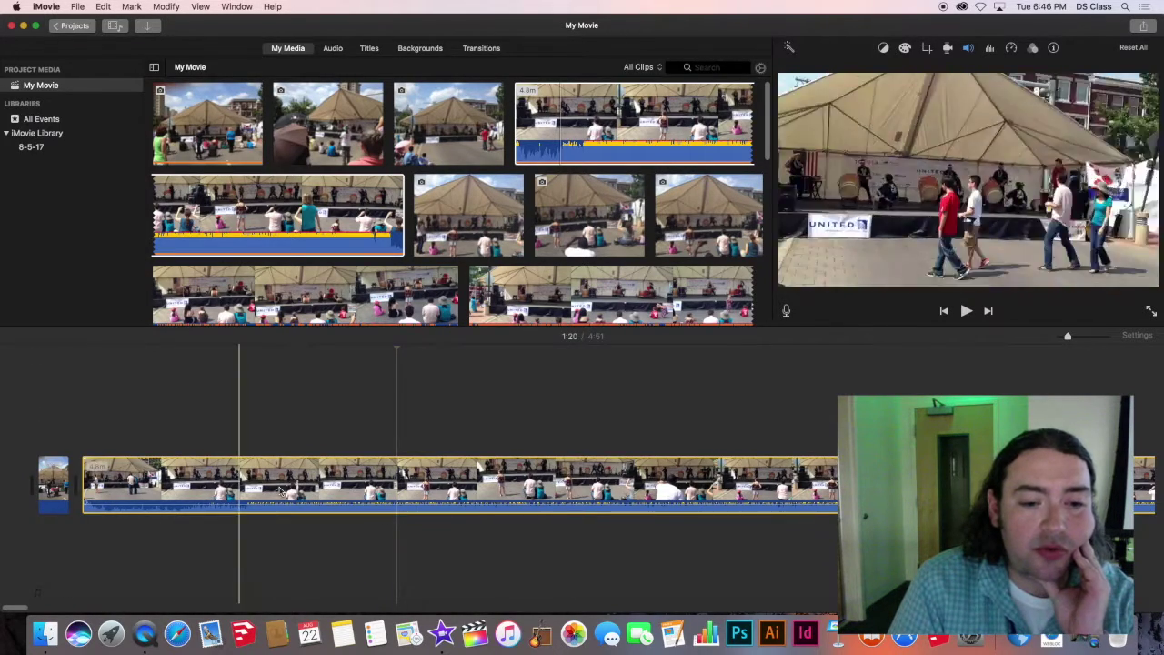
scroll(816, 472, "right", 5)
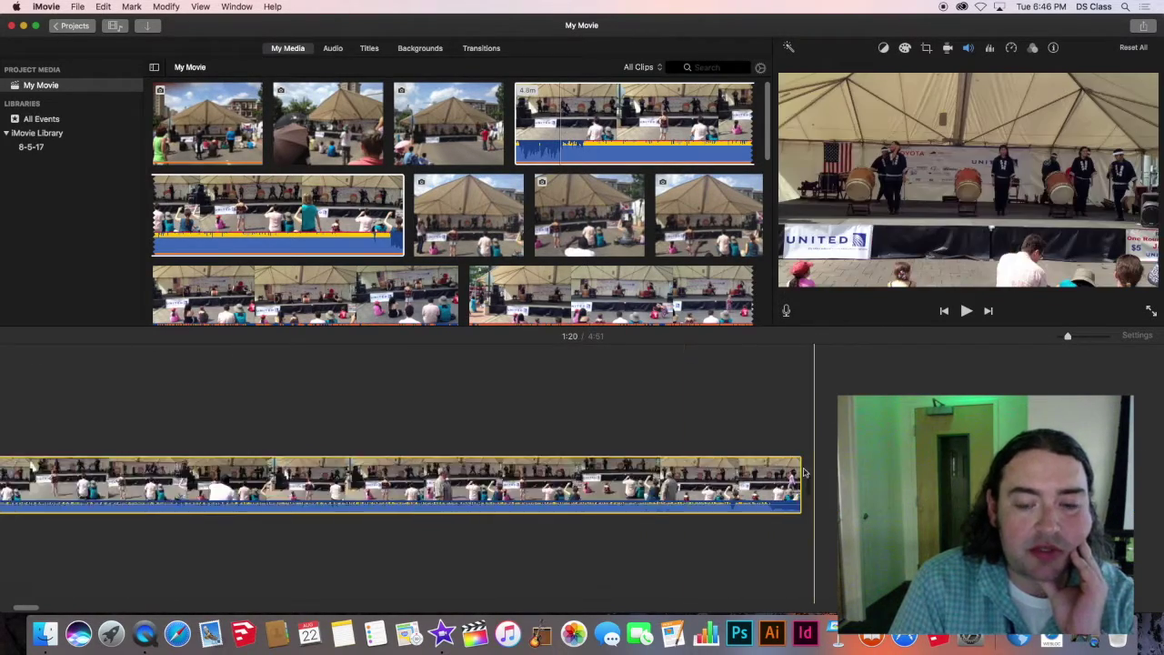
scroll(783, 472, "left", 5)
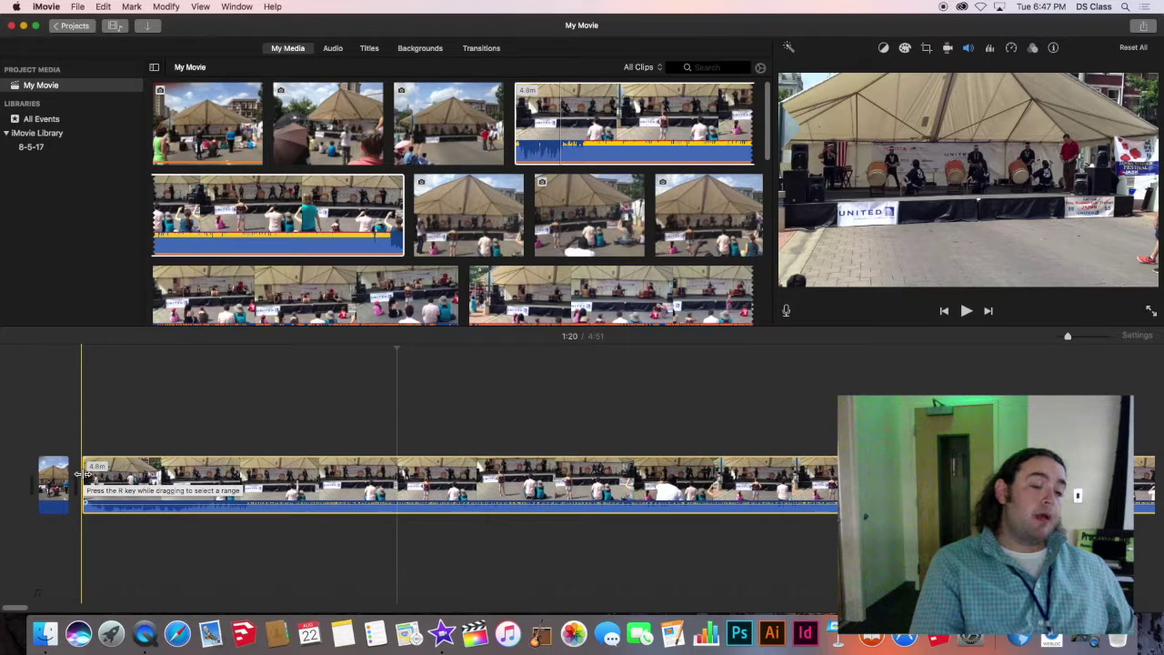
- Trim the drumming video at its start and end so the clip is about 2.7 minutes long
left_click_drag(80, 474, 273, 483)
scroll(433, 504, "right", 5)
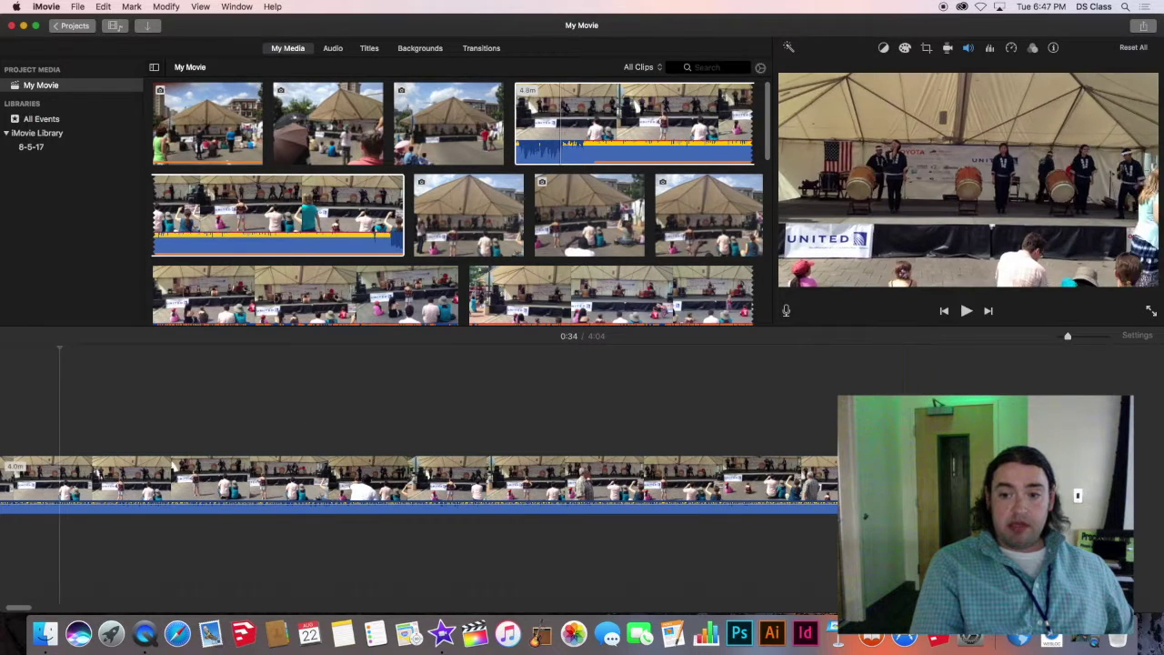
left_click_drag(855, 482, 597, 482)
scroll(426, 529, "left", 4)
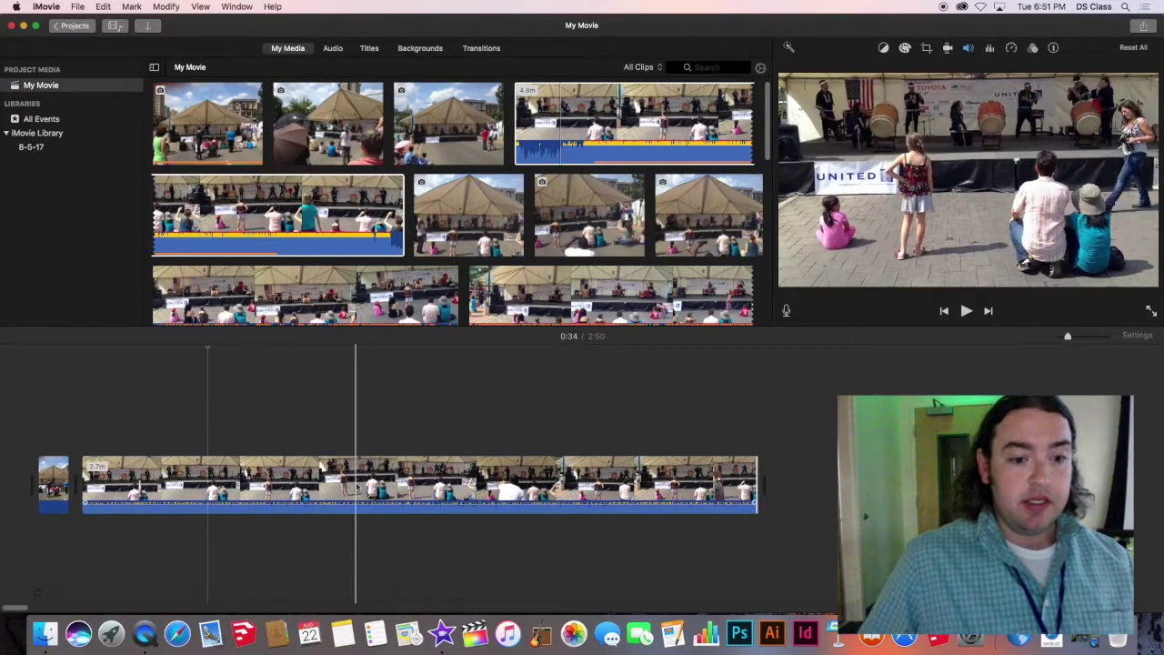
- Trim the drumming video's start to a clip length of 02:21:09, and shorten its end to leave about 1.0 minute
left_click(355, 473)
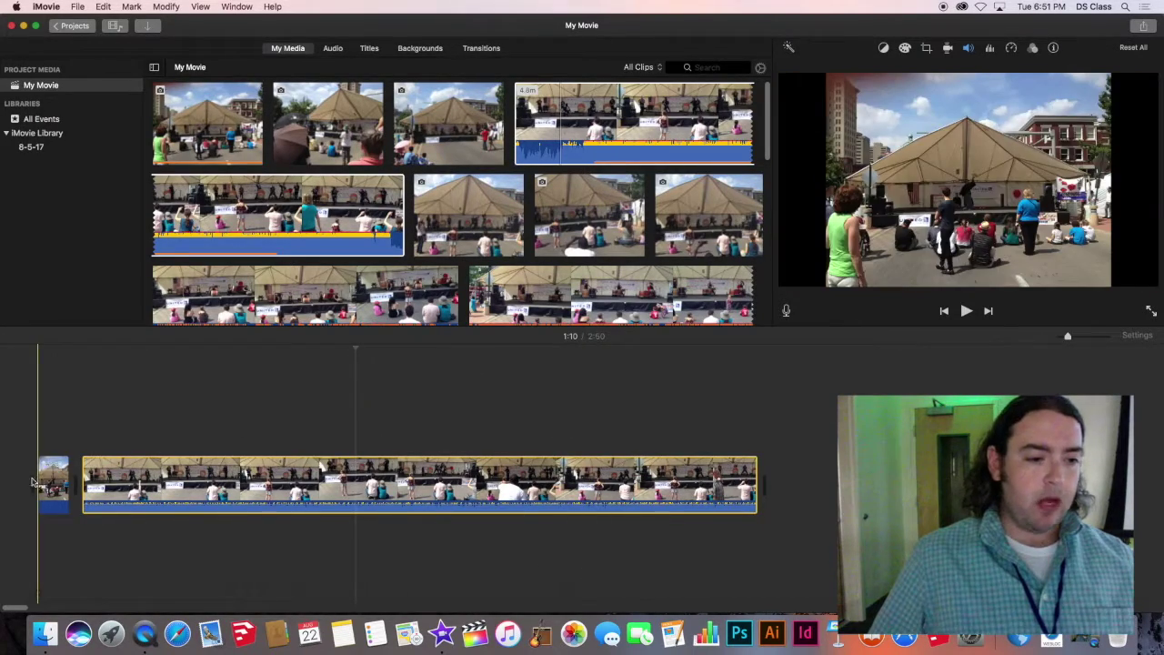
left_click_drag(82, 482, 184, 491)
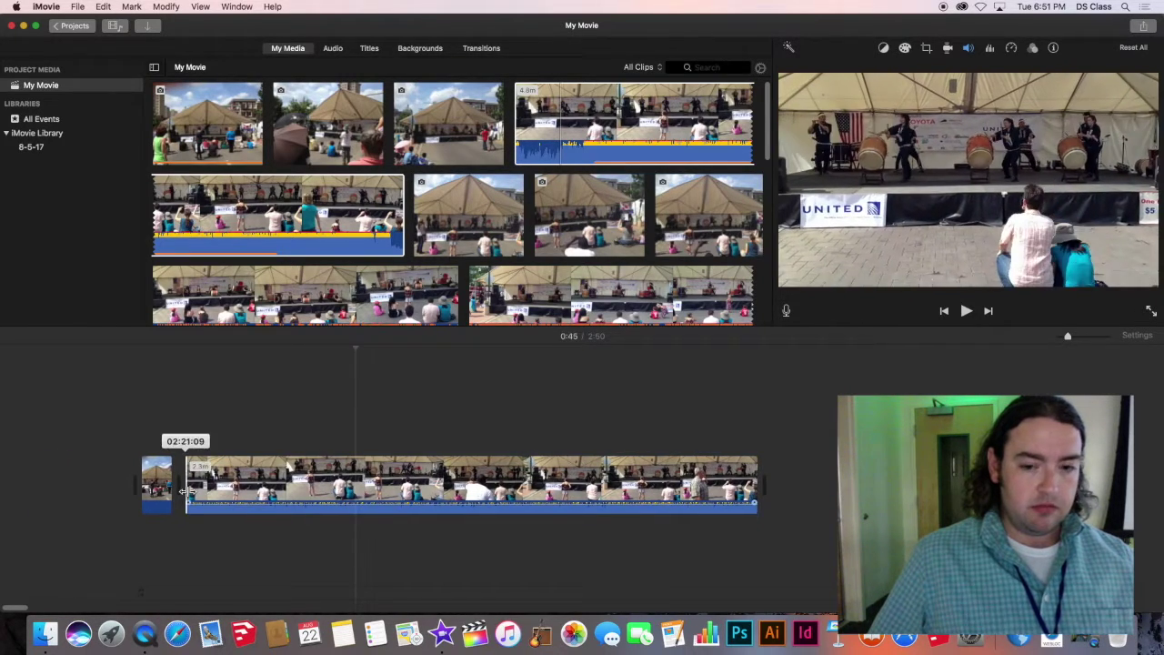
left_click_drag(753, 492, 431, 489)
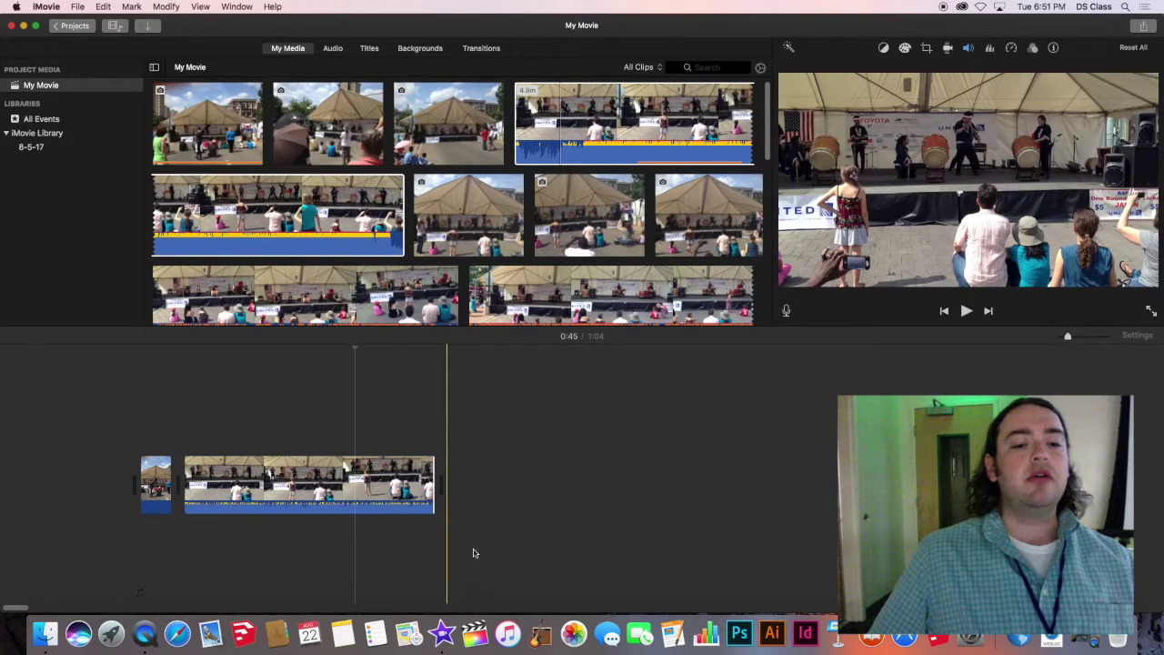
- Extend the drumming video's end back out to recover the trimmed footage, and shorten it to about 2.0 minutes
left_click(390, 487)
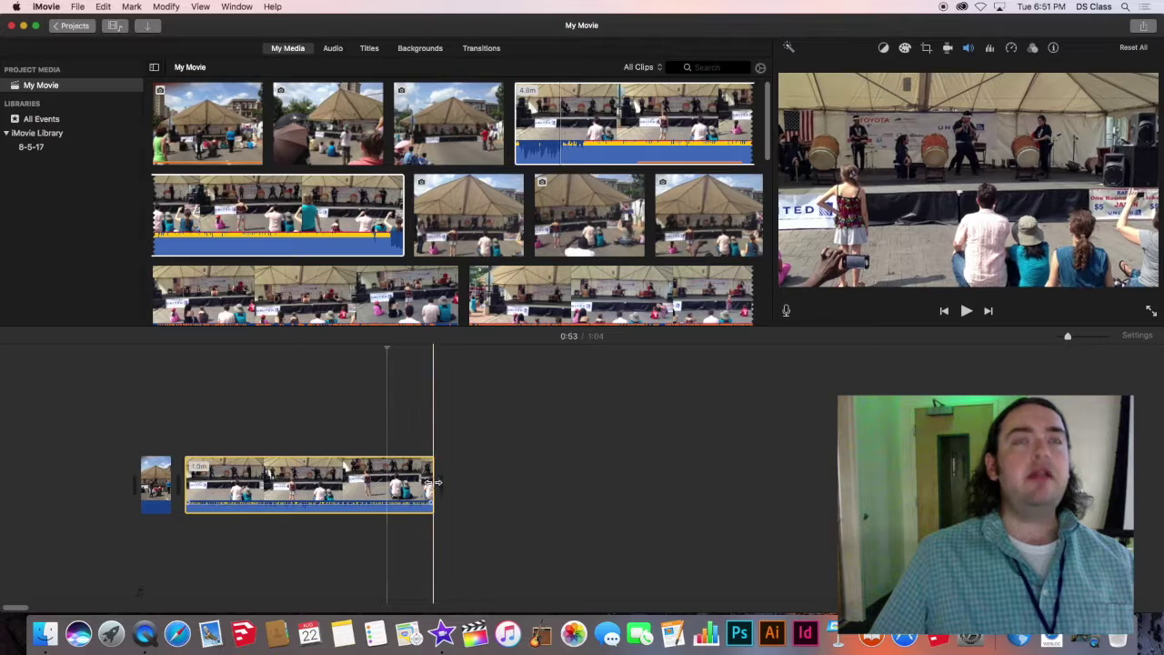
left_click_drag(432, 484, 839, 482)
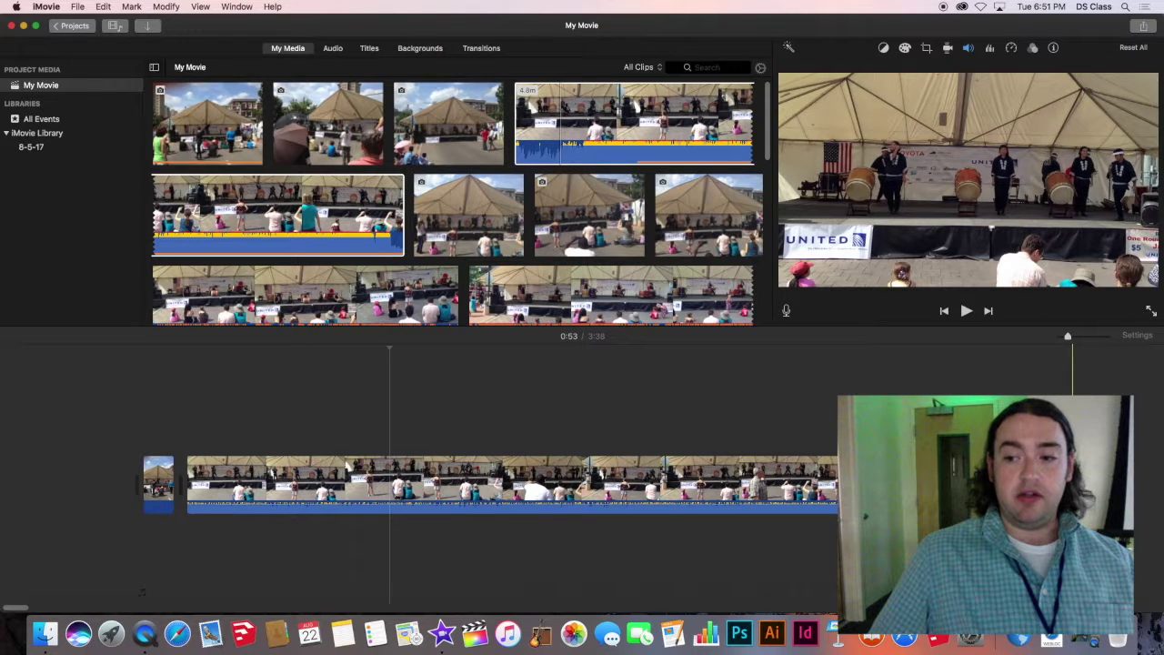
left_click_drag(839, 482, 712, 484)
left_click_drag(604, 484, 684, 502)
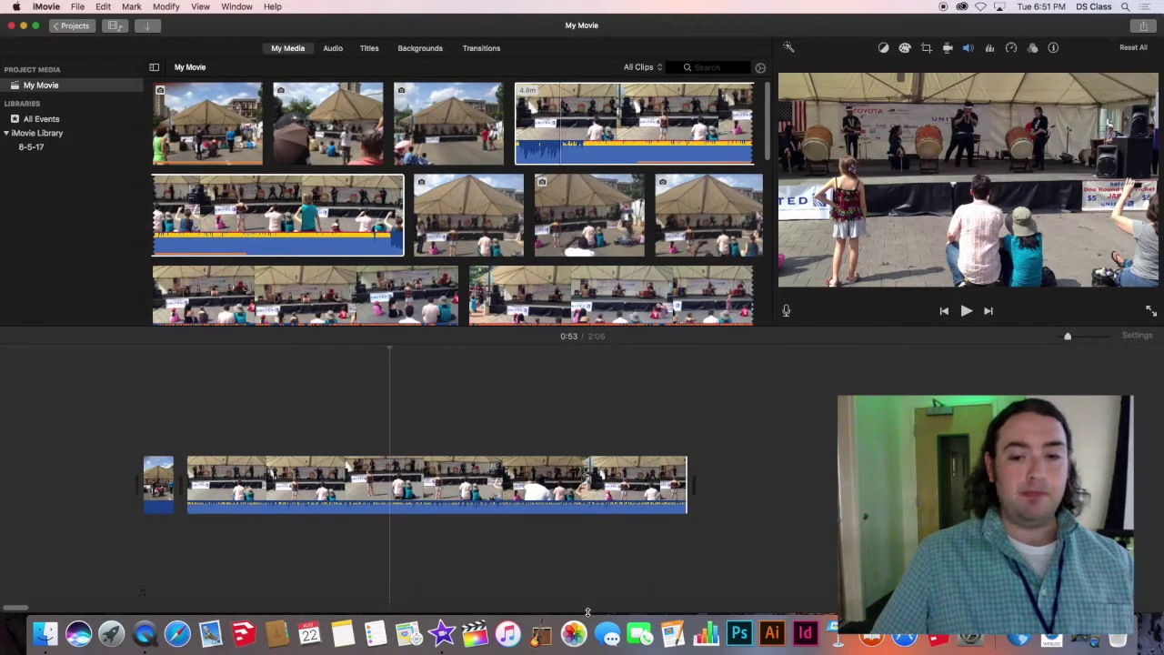
- Check the drumming video near its end and trim the end to a clip length of about 01:14:09
left_click(681, 496)
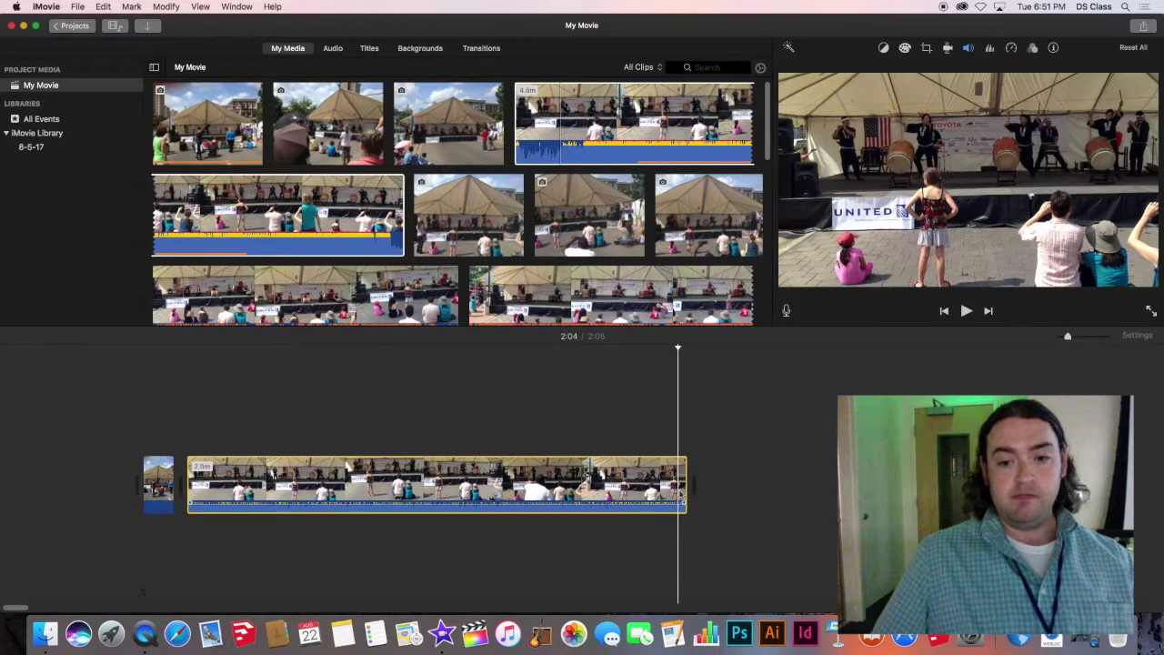
left_click(698, 491)
left_click(673, 491)
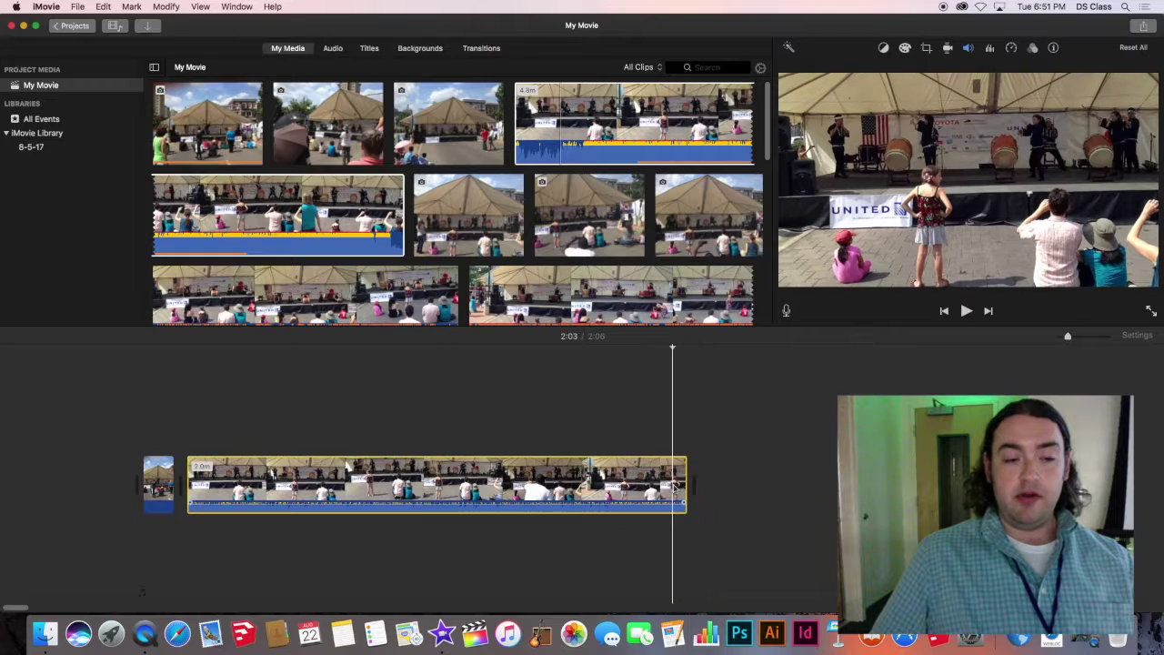
left_click_drag(684, 493, 489, 508)
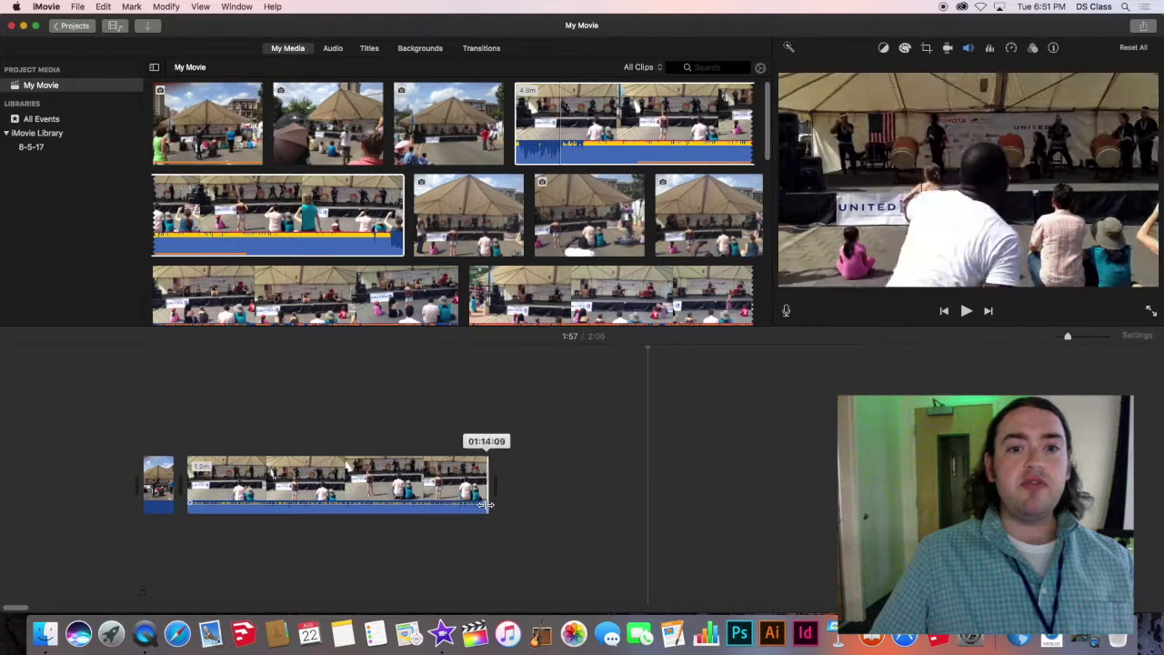
- Add the 4.3-minute stage performance video from the project media after the drumming video in the timeline
scroll(457, 215, "up", 1)
scroll(457, 214, "down", 5)
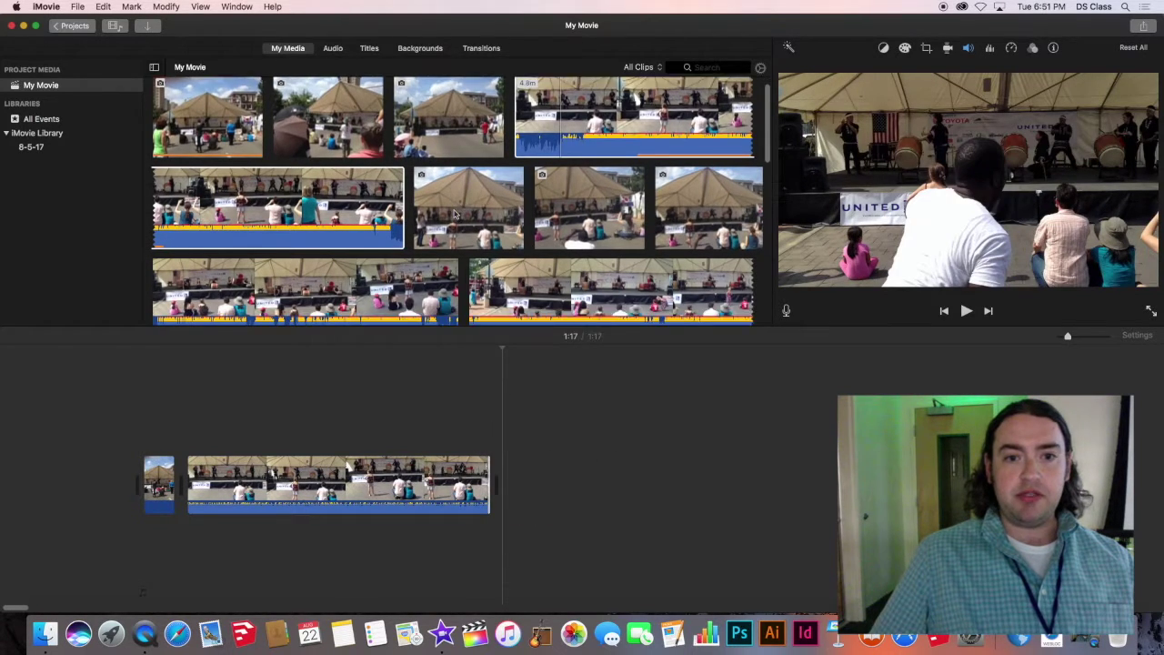
left_click(498, 224)
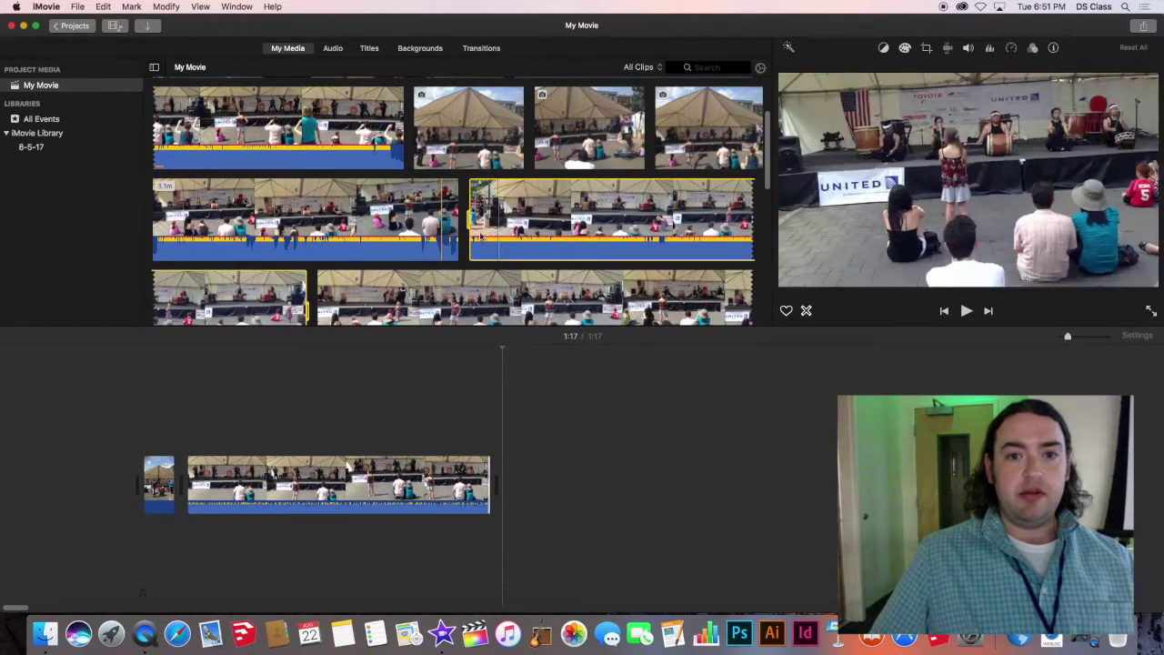
left_click_drag(499, 224, 566, 464)
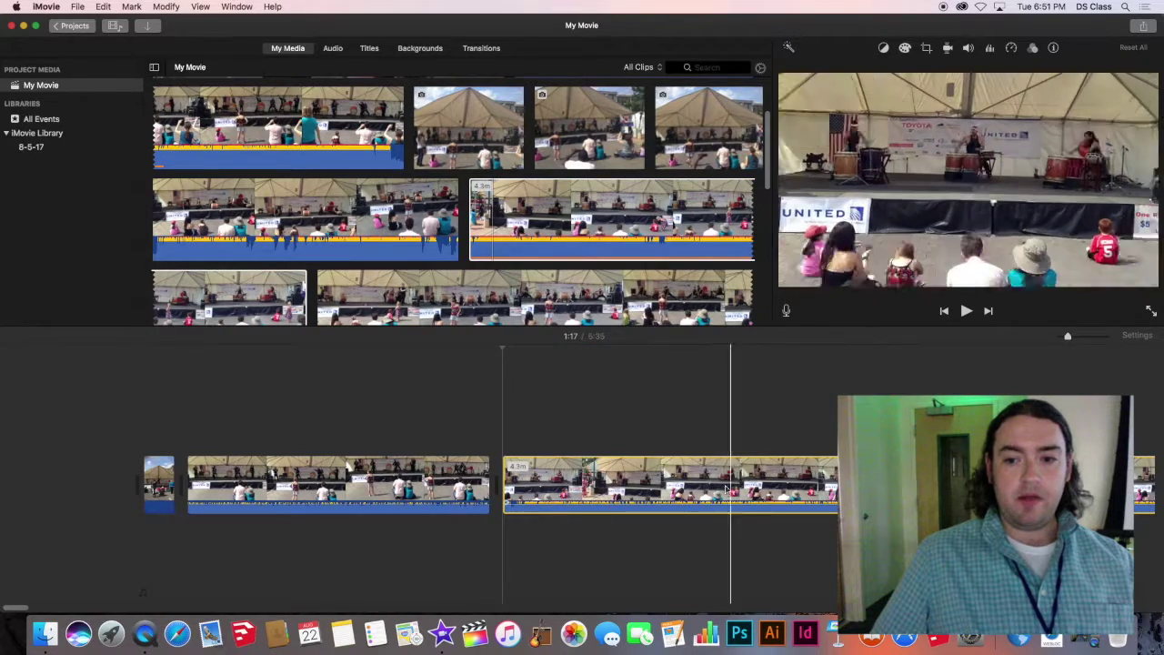
- Trim the end of the newly added performance video so the clip is about 1.7 minutes long
scroll(732, 482, "right", 6)
scroll(781, 482, "right", 2)
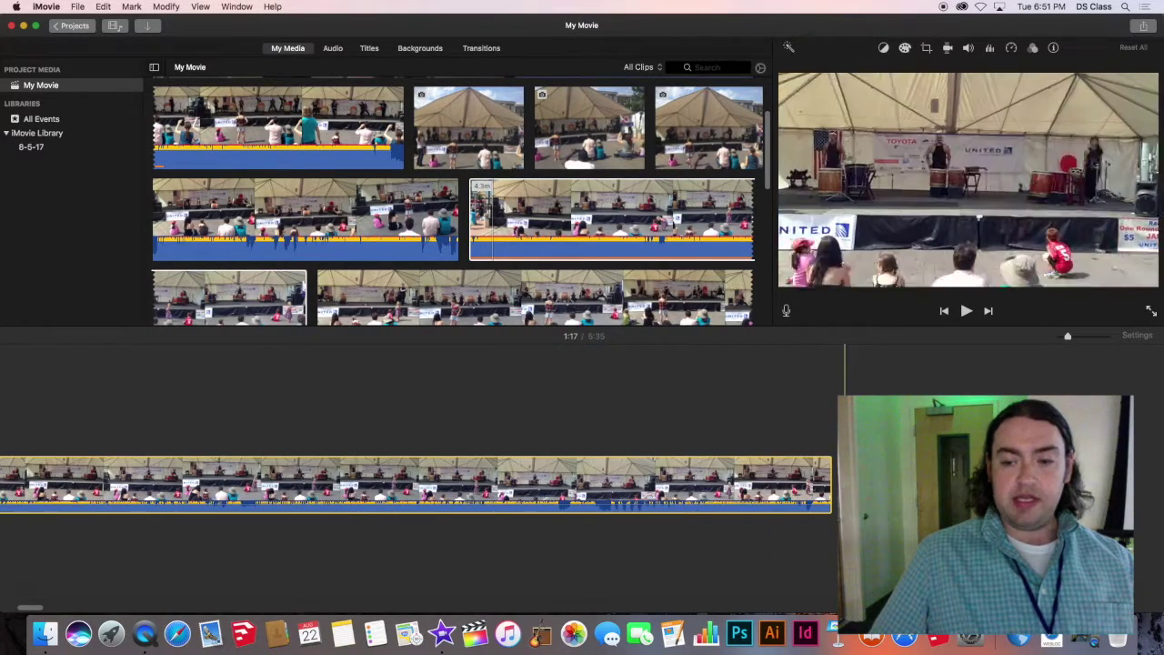
left_click_drag(830, 487, 215, 468)
- Shorten the end of the first drumming video in the timeline by about 10 seconds
scroll(218, 473, "left", 8)
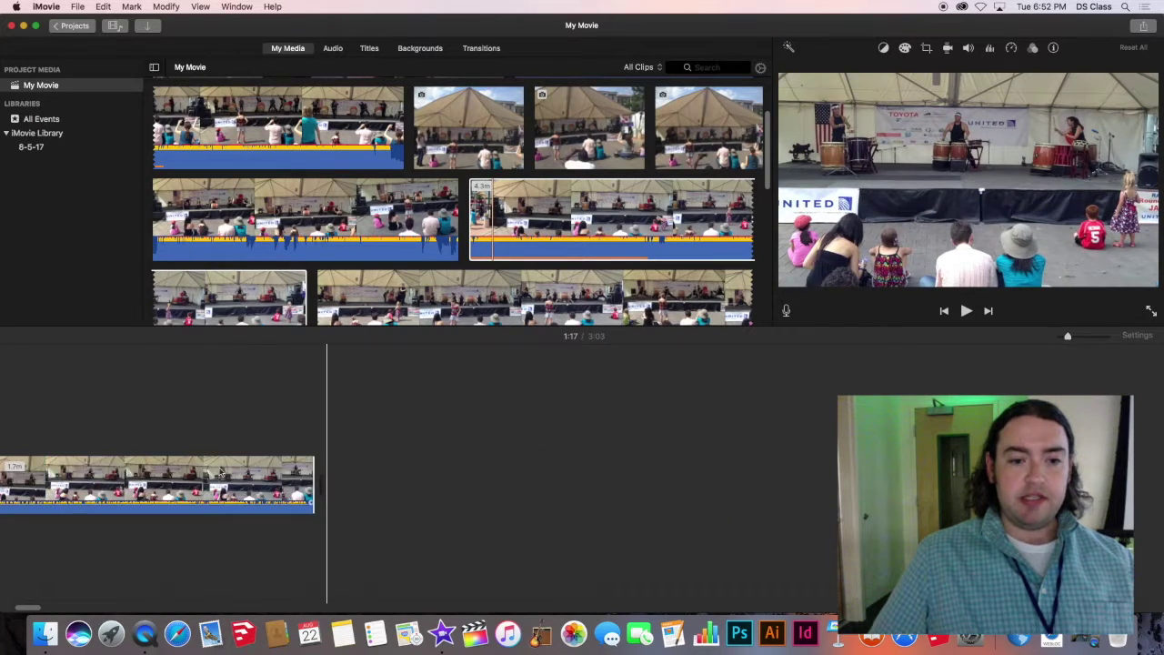
left_click(288, 482)
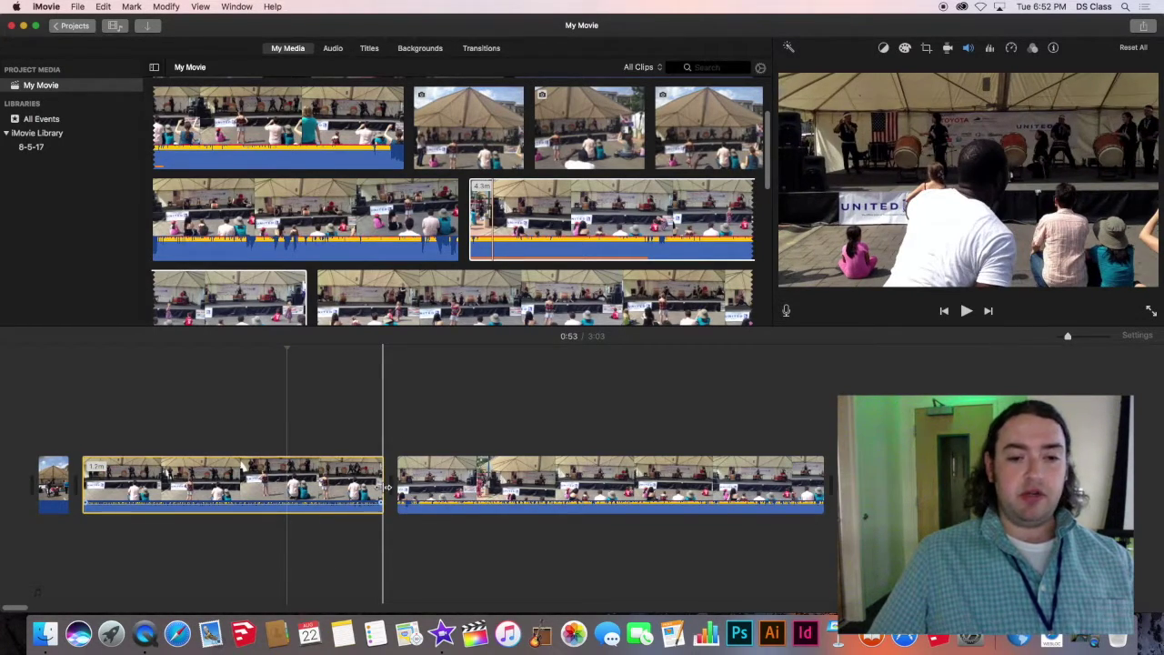
left_click_drag(387, 488, 346, 497)
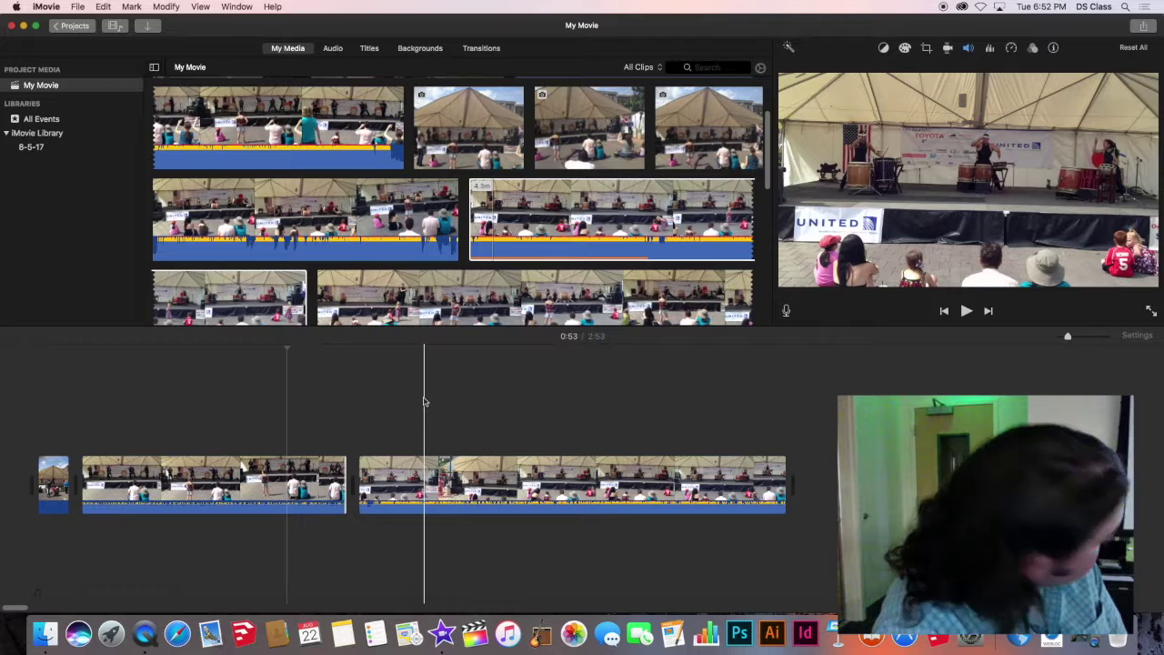
left_click(200, 6)
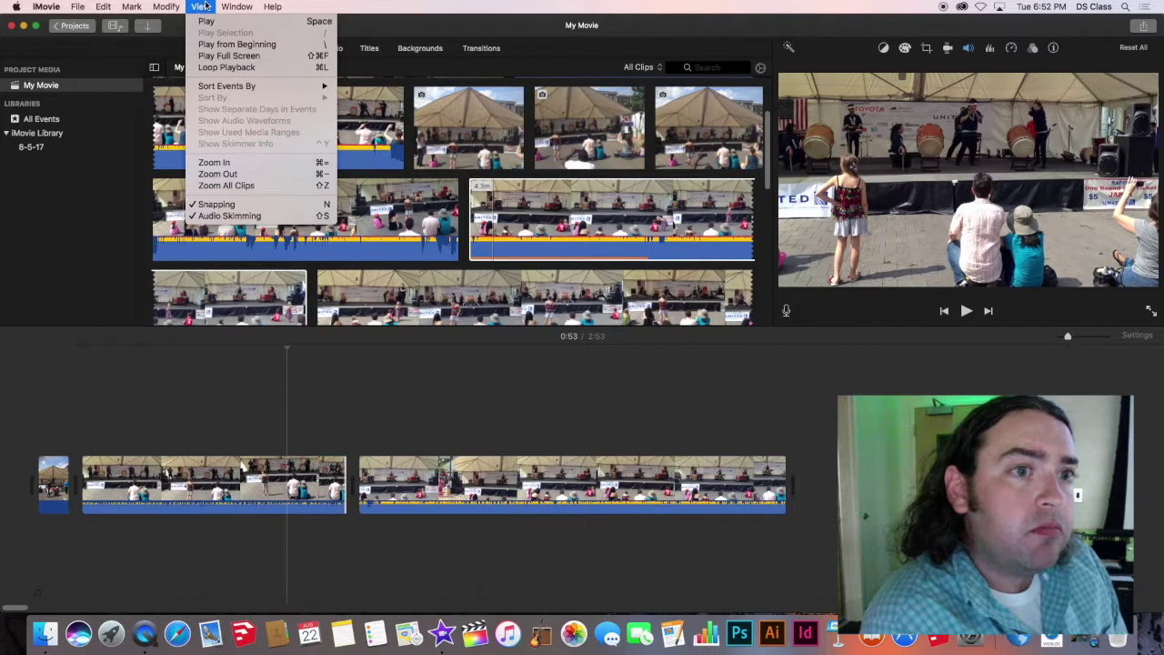
mouse_move(238, 6)
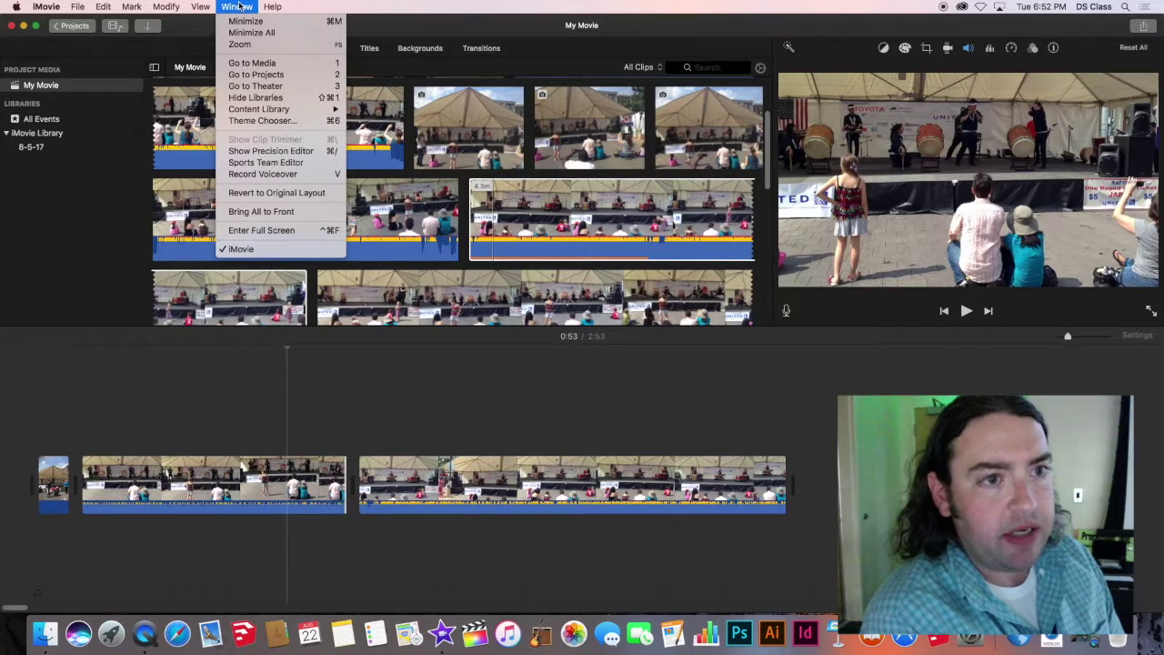
left_click(551, 381)
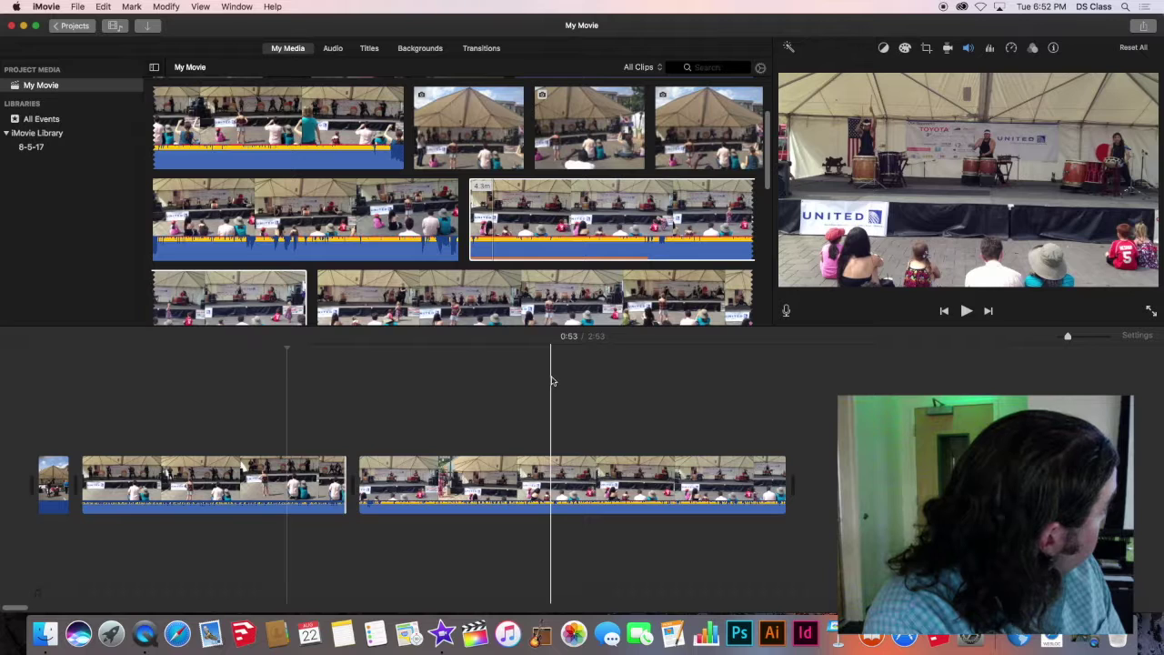
- Move the playhead to points across both trimmed videos, including 2:13, 0:54 and 0:19, and select the second video at 1:32
left_click(716, 355)
left_click(624, 368)
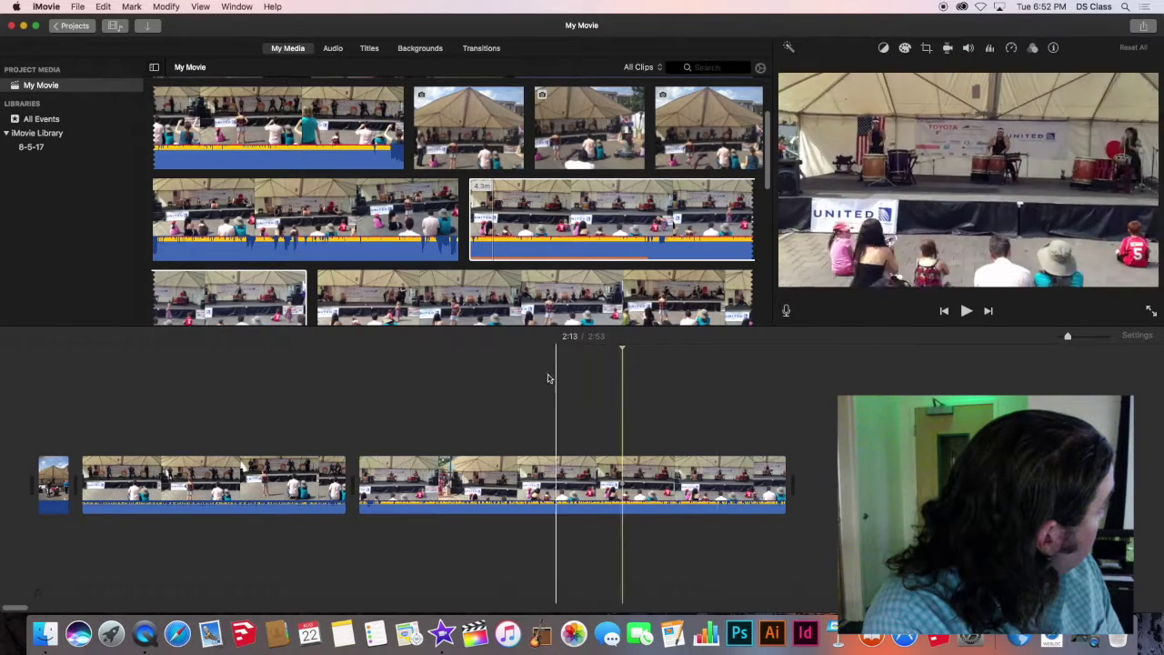
left_click(540, 364)
left_click(480, 383)
left_click(291, 424)
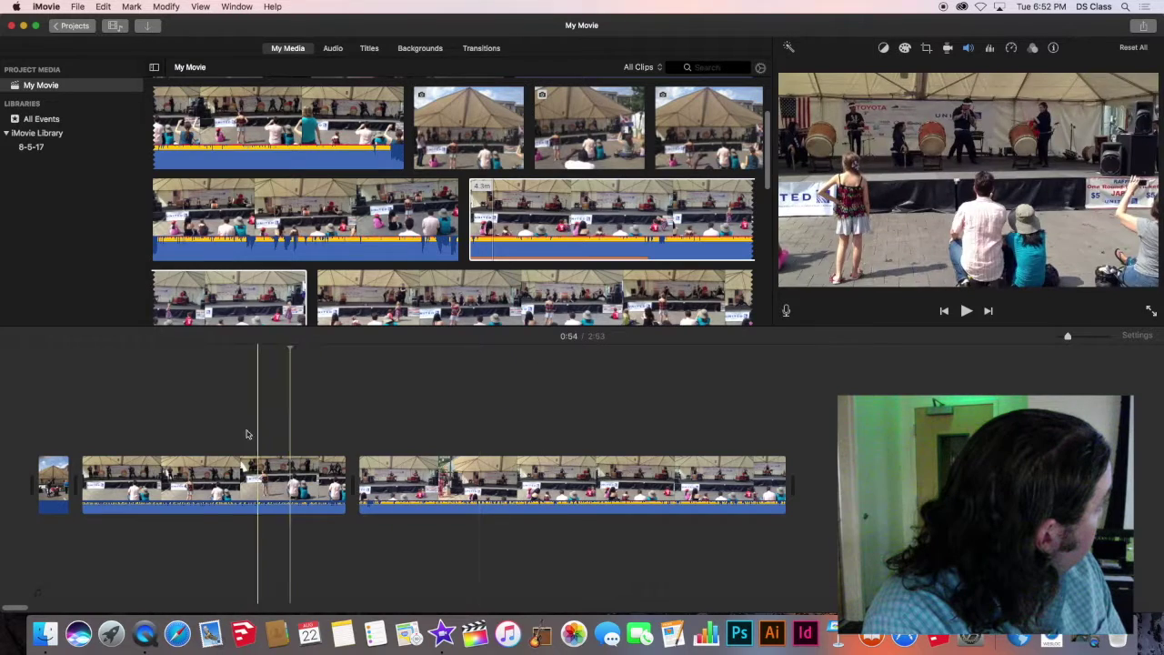
left_click(197, 447)
left_click(152, 465)
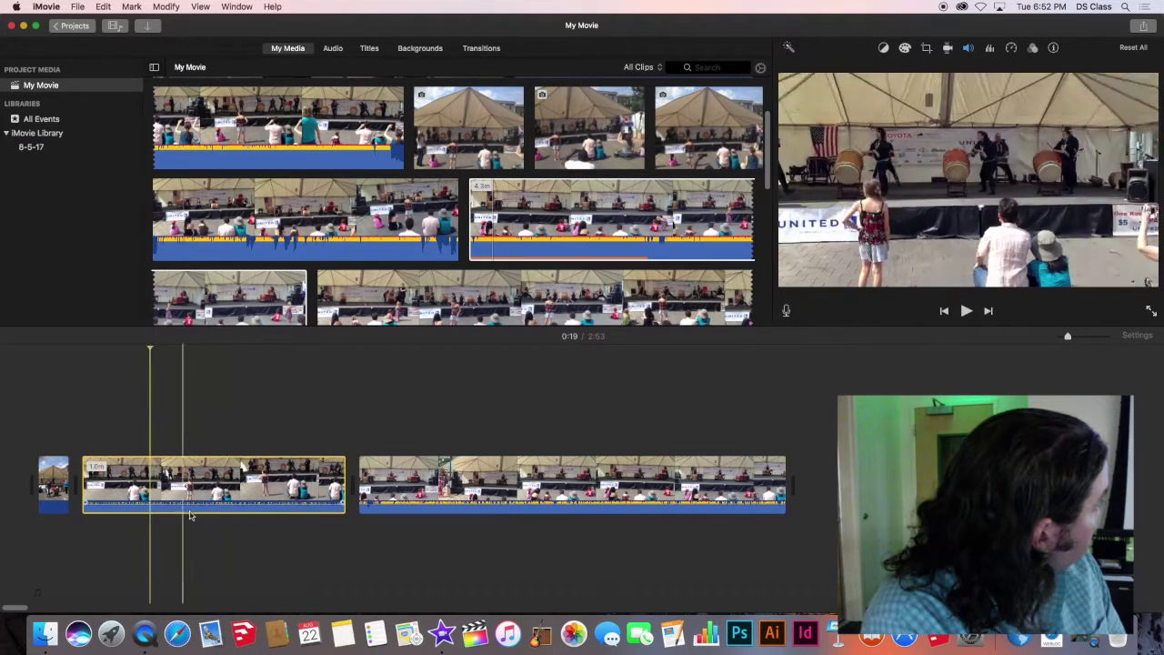
left_click(446, 479)
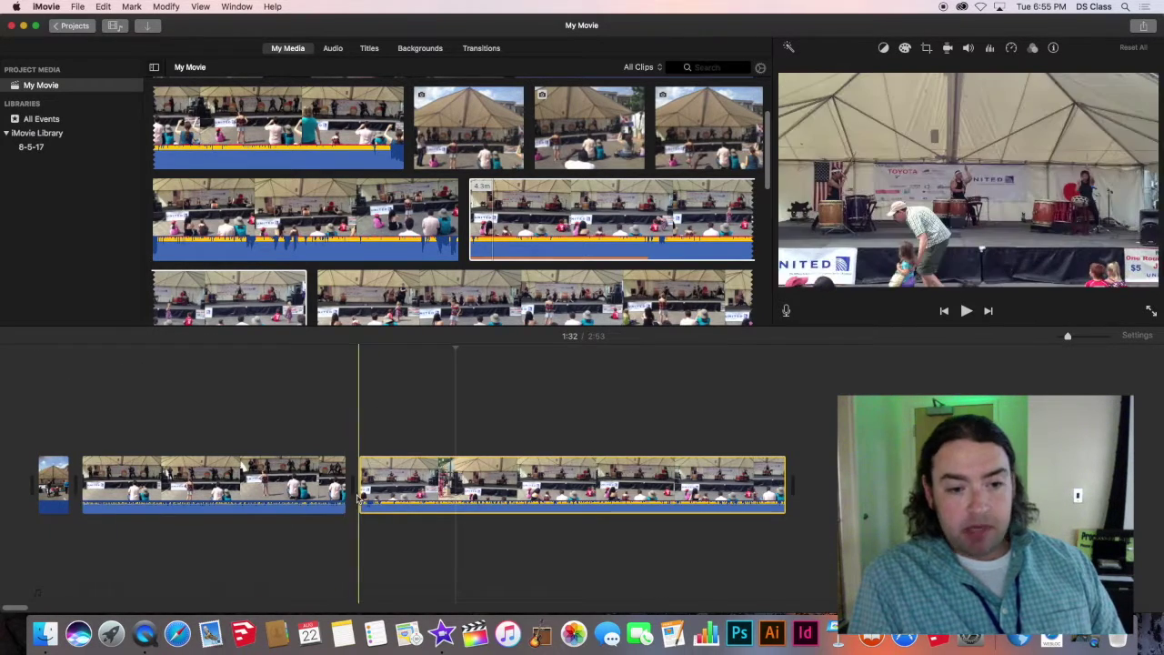
- Move the playhead to 1:48 in the second timeline video and browse the project media for another clip
mouse_move(360, 485)
left_mouse_down()
mouse_move(469, 486)
mouse_move(360, 486)
left_mouse_up()
left_click(525, 482)
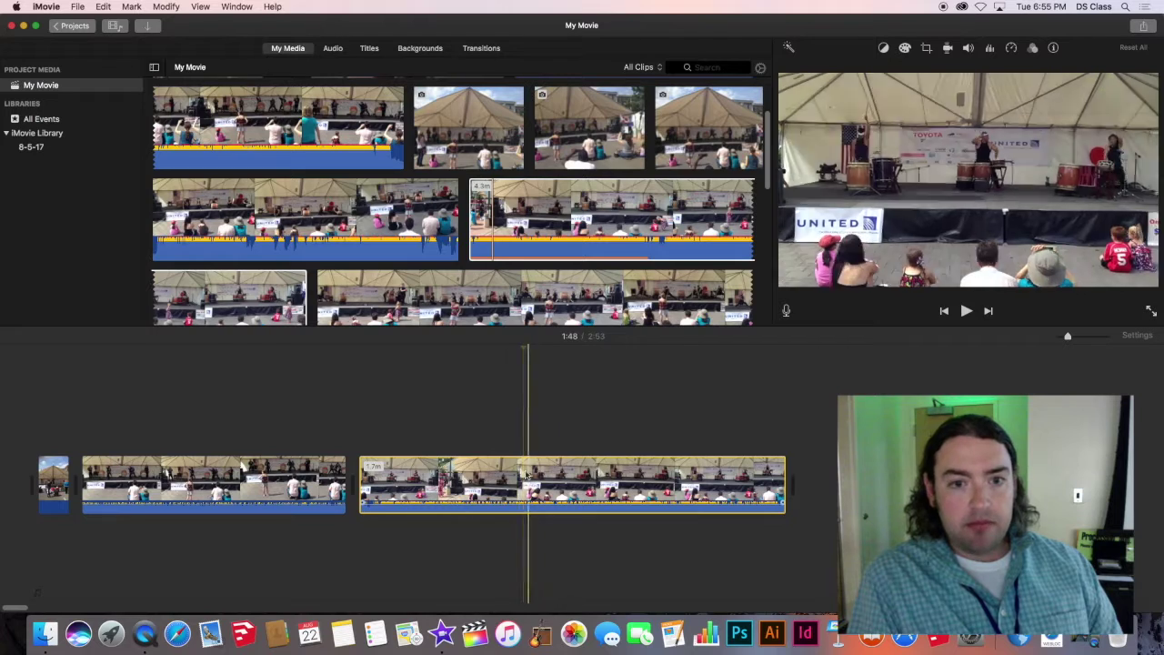
left_click(520, 216)
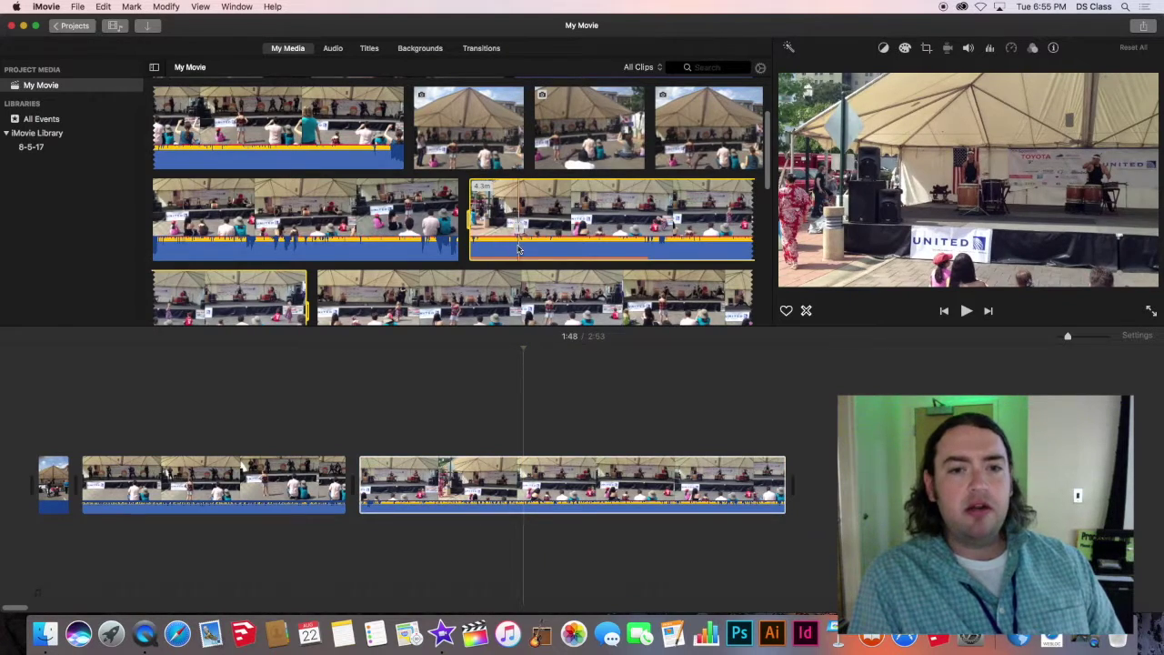
scroll(515, 248, "down", 5)
scroll(514, 248, "up", 3)
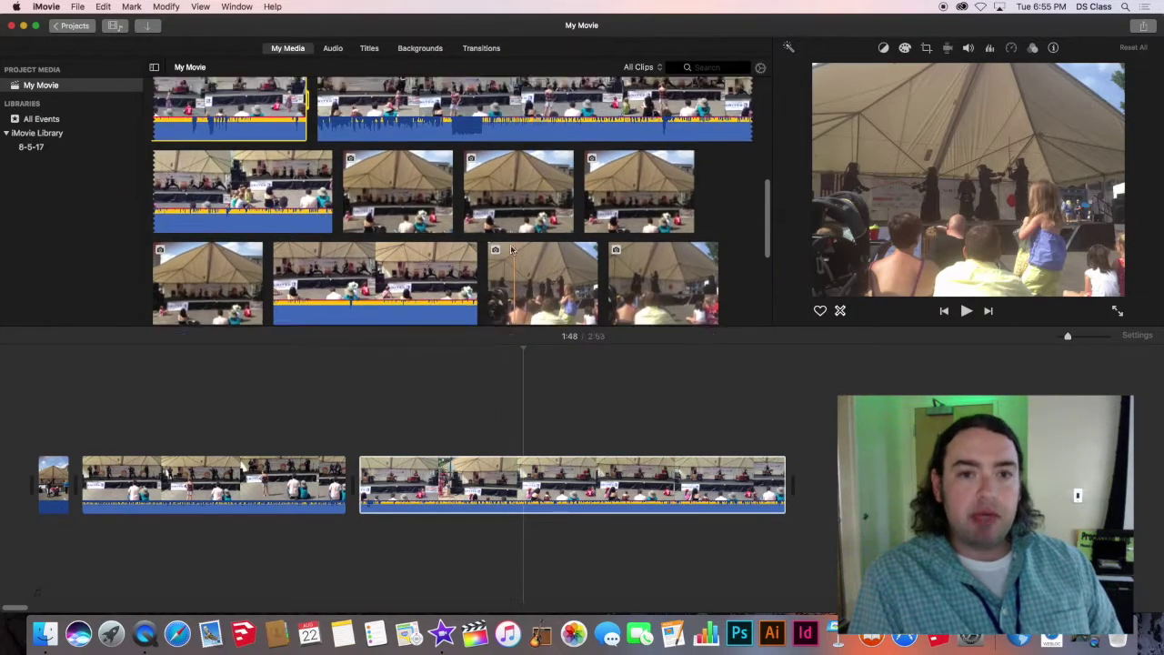
left_click(476, 186)
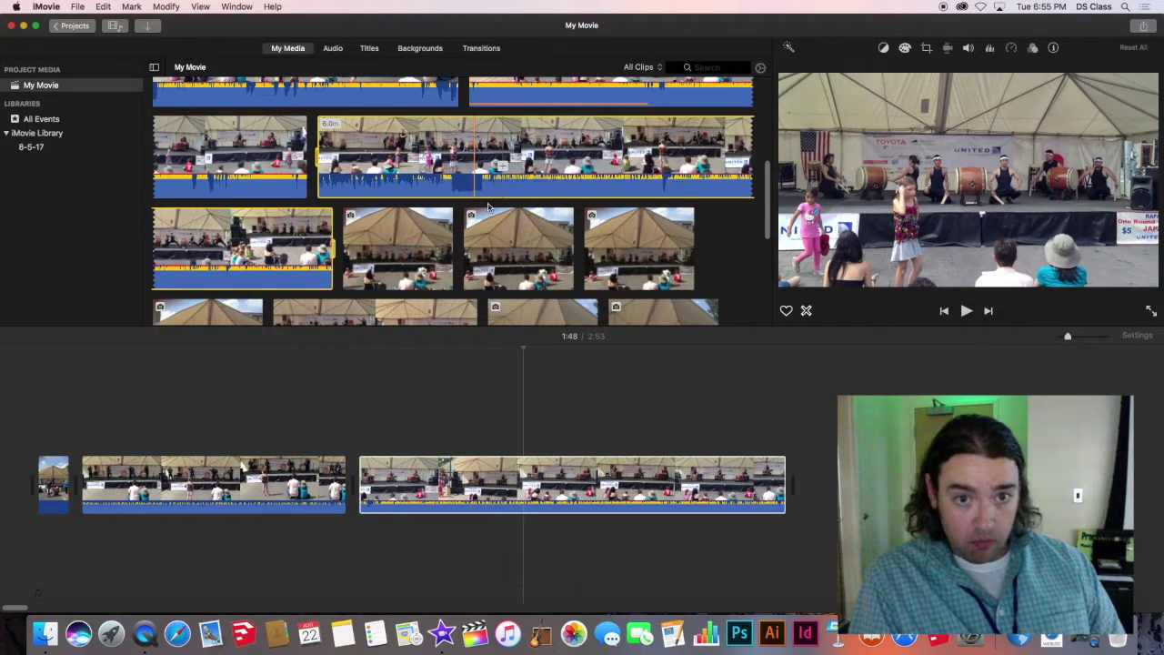
scroll(480, 191, "up", 2)
scroll(488, 210, "down", 5)
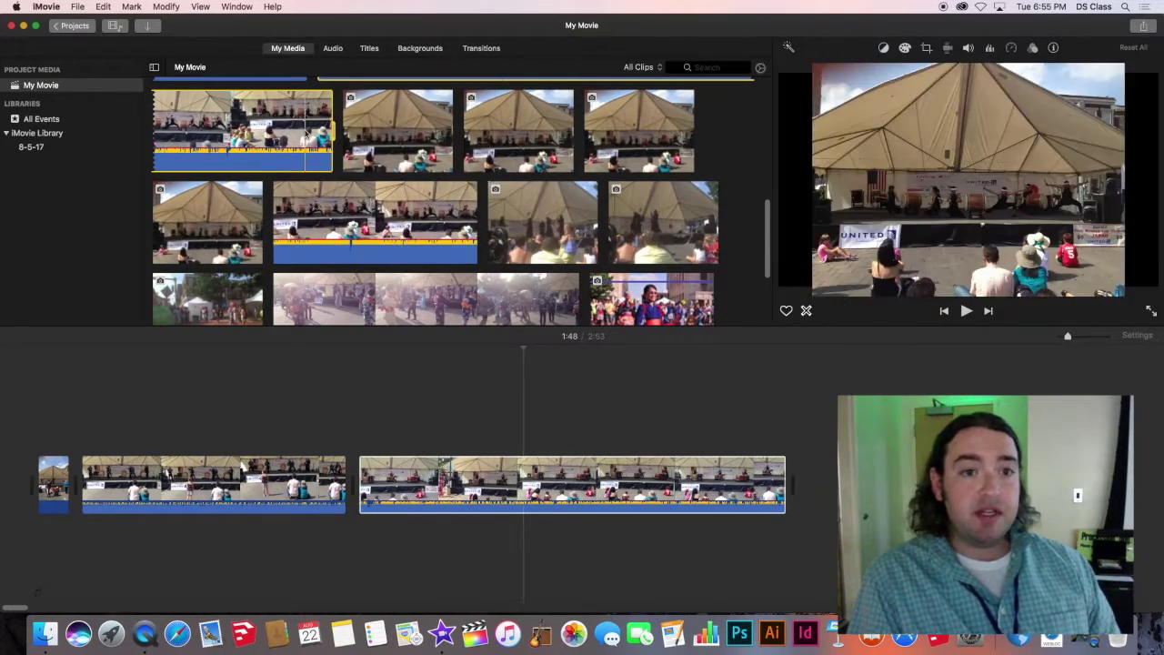
- Select about 54 seconds from the middle of the 2.3-minute drumming video and add that section to the end of the timeline
left_click(359, 150)
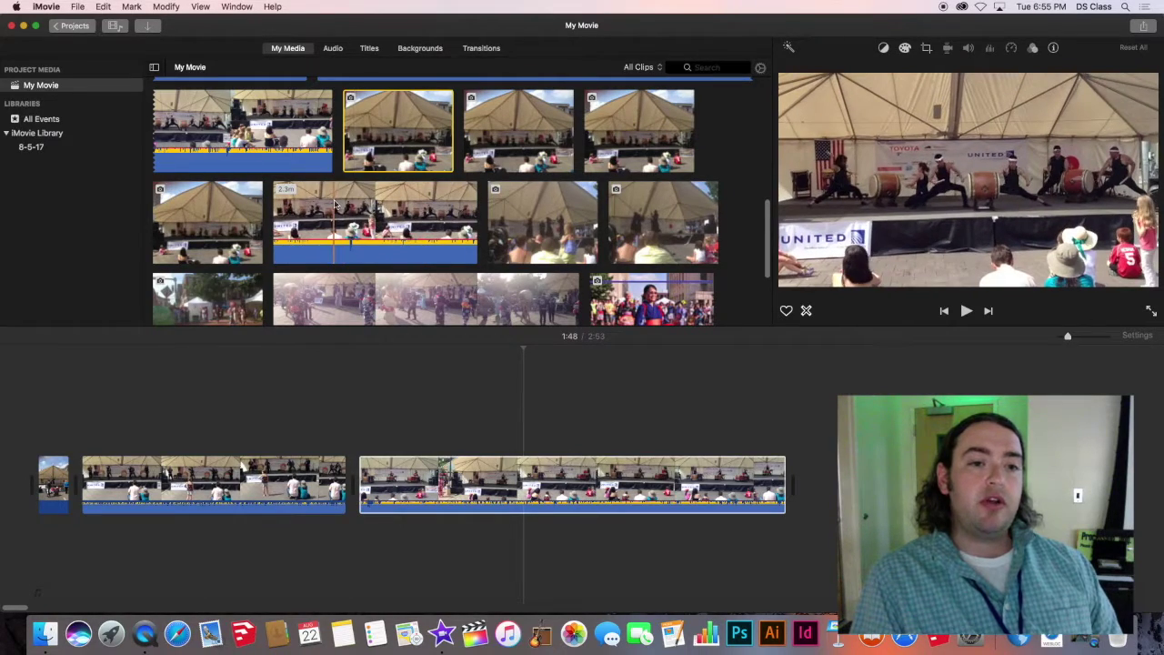
left_click(362, 204)
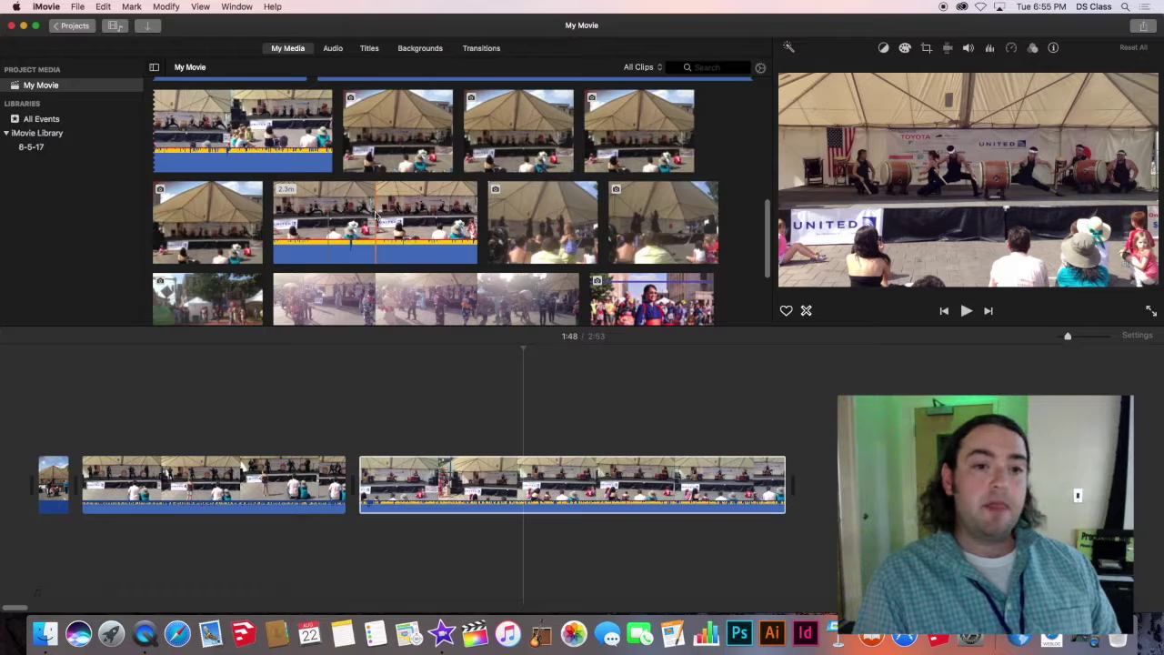
left_click(376, 214)
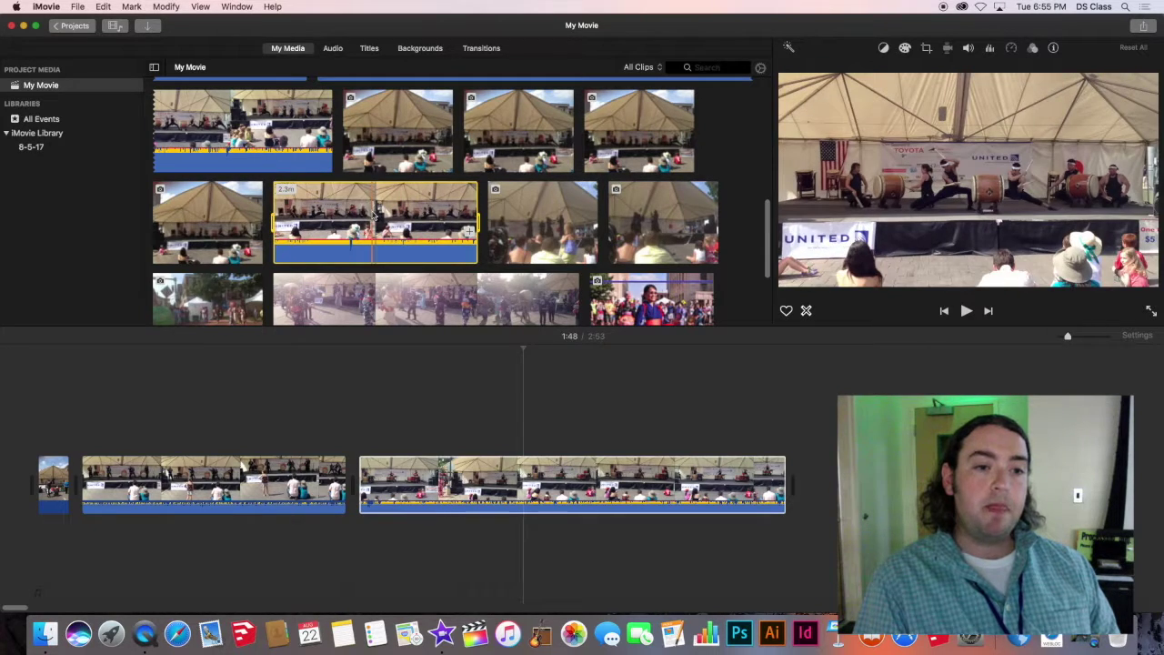
left_click_drag(274, 223, 327, 222)
left_click_drag(467, 228, 405, 227)
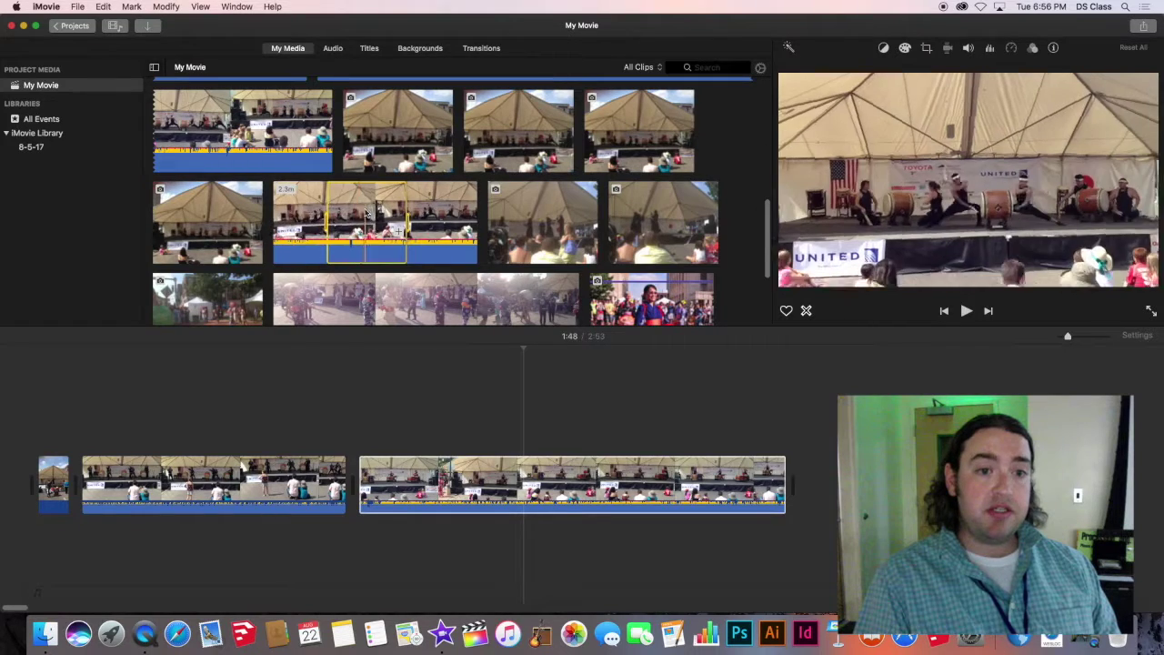
left_click_drag(402, 247, 812, 487)
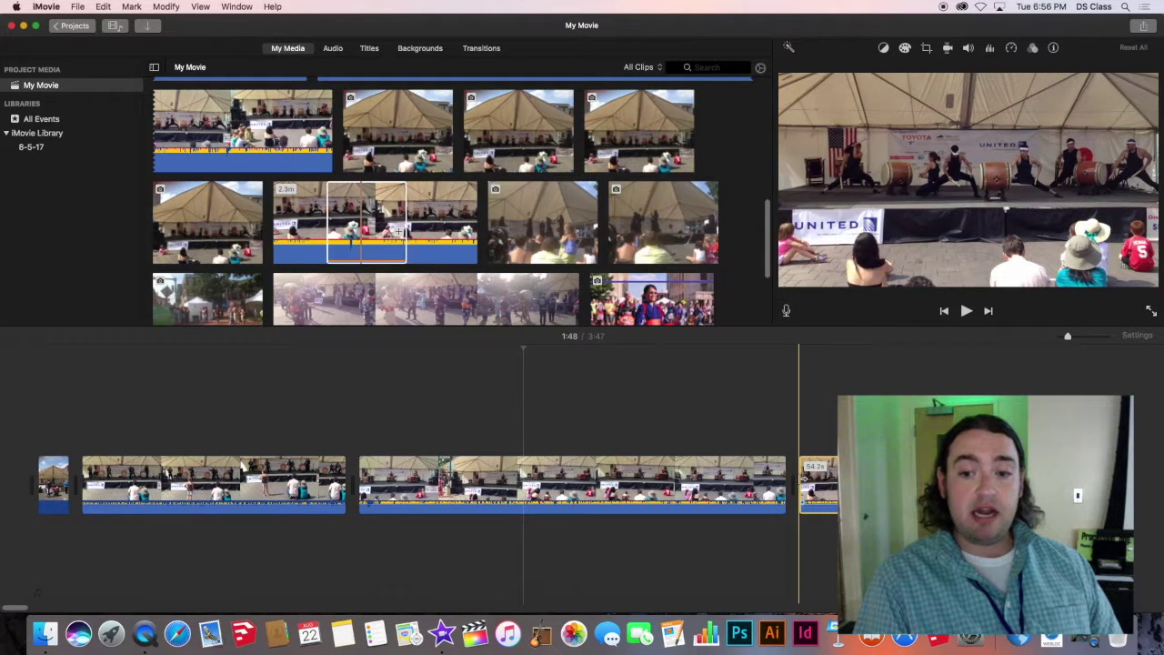
- Trim the start of the newly added drumming clip in the timeline by about 7 seconds
scroll(791, 473, "right", 3)
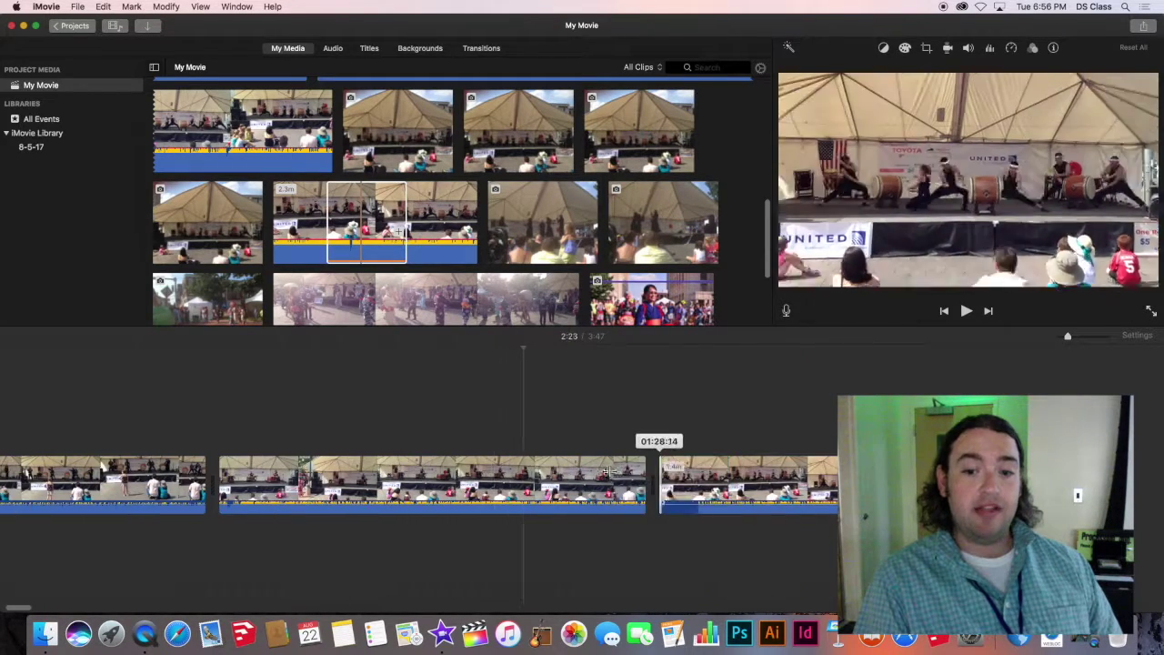
left_click_drag(726, 459, 841, 458)
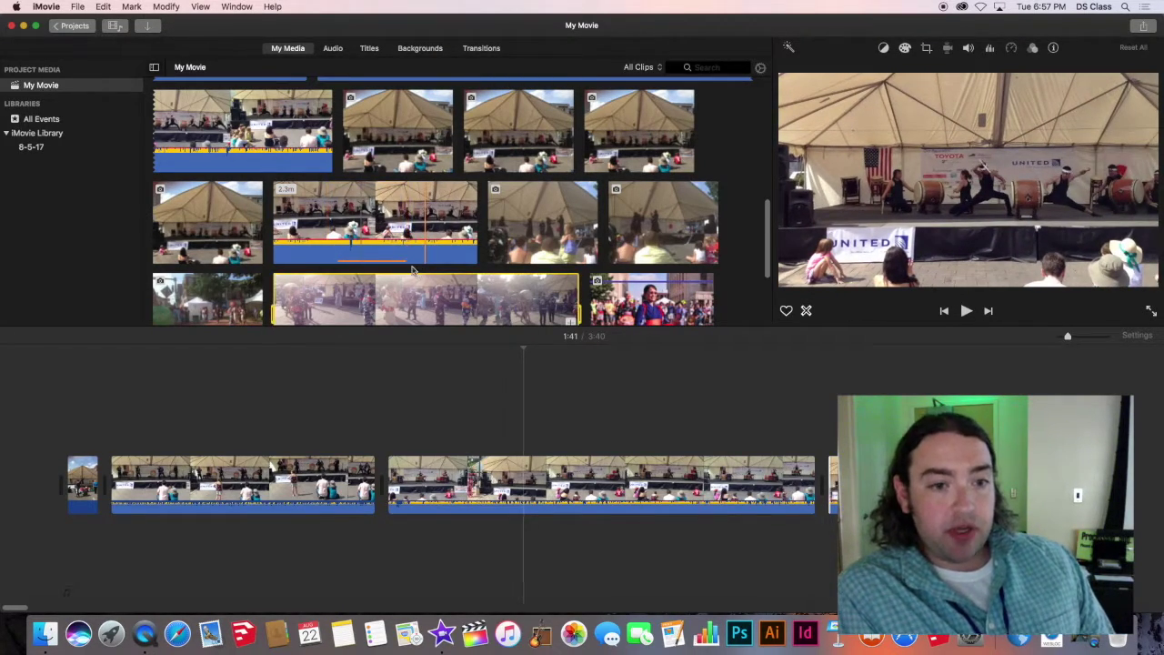
- Review which parts of the 2.3-minute and 4.8-minute videos are already used, and check the clip filter options, keeping All Clips
left_click(397, 261)
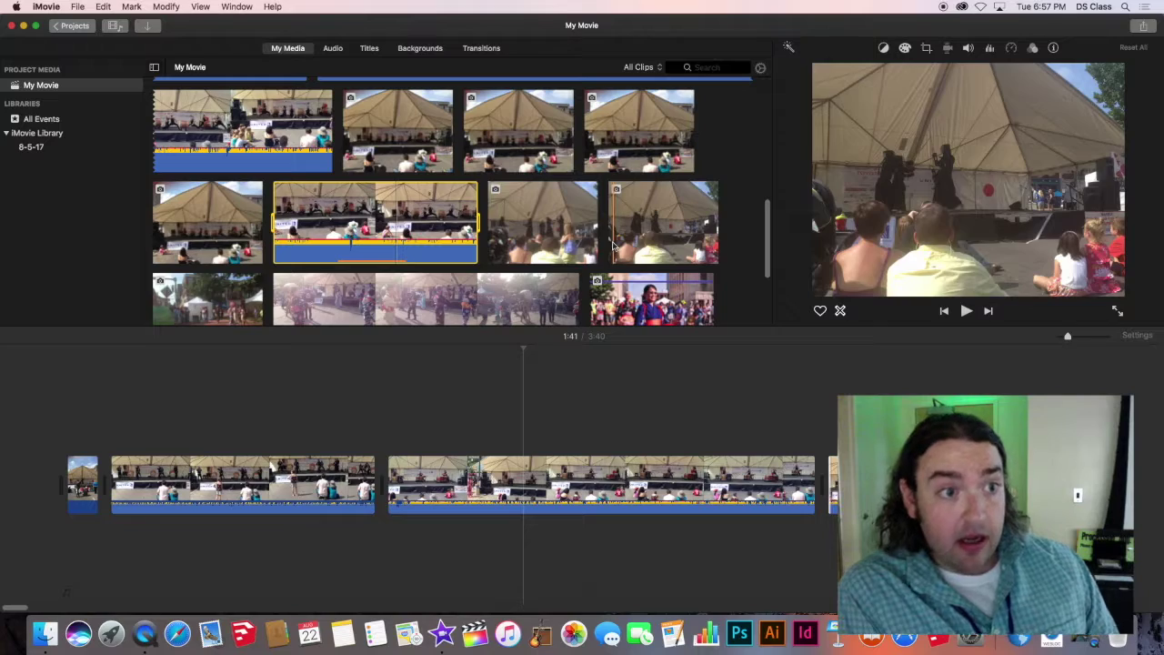
scroll(367, 161, "down", 2)
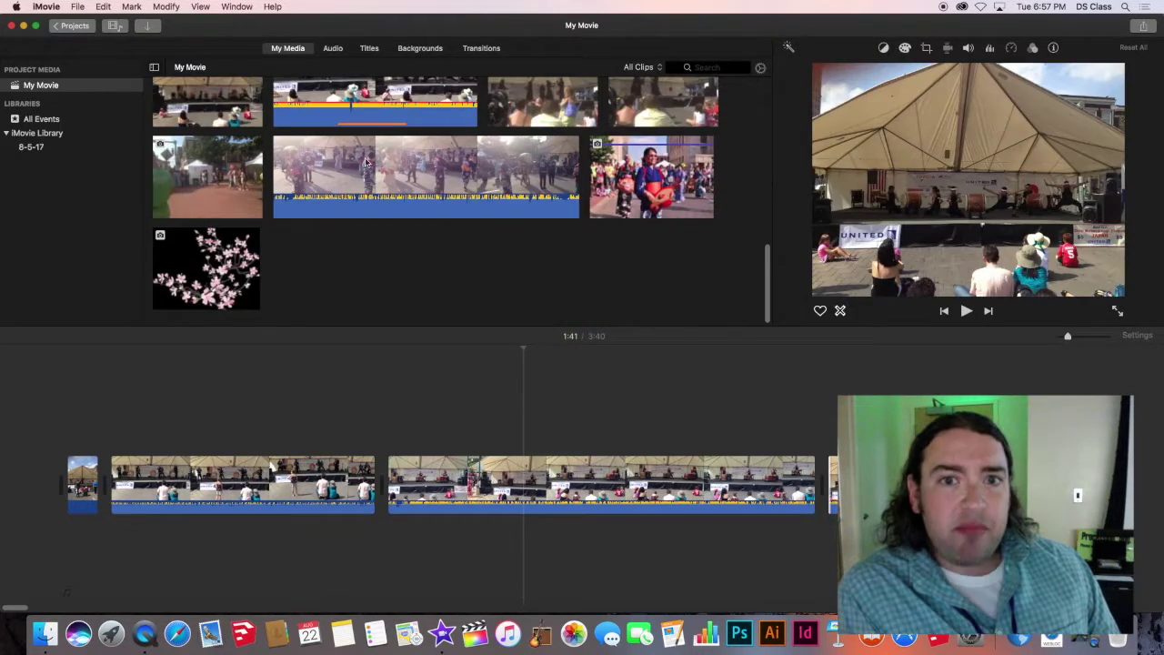
scroll(366, 162, "up", 10)
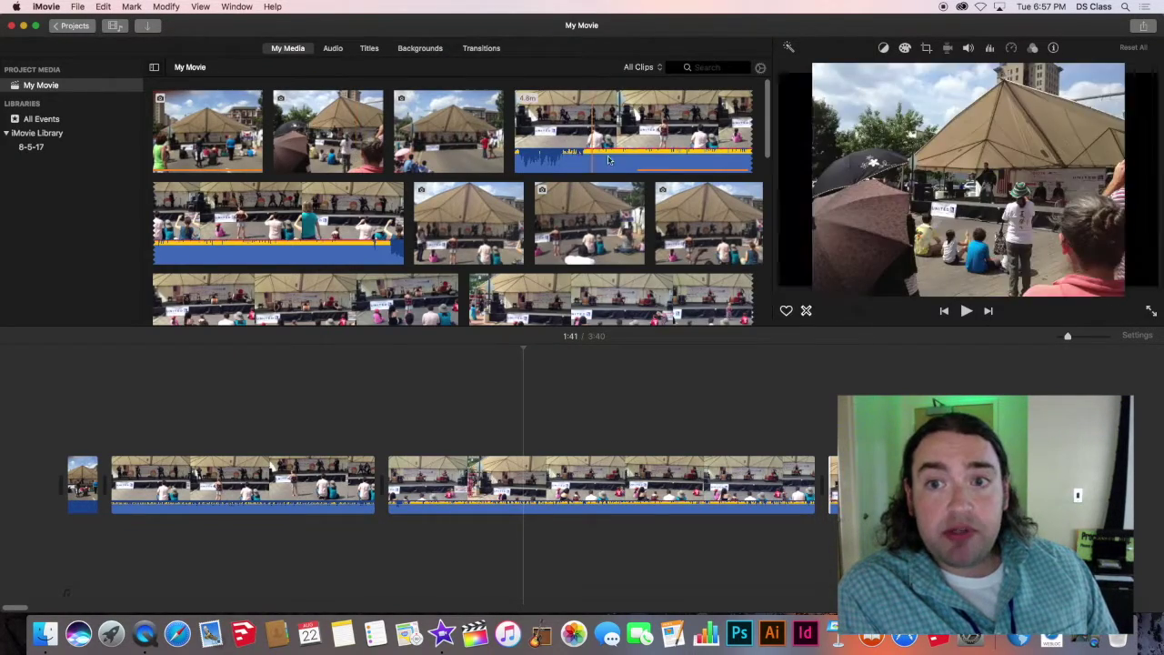
left_click(591, 128)
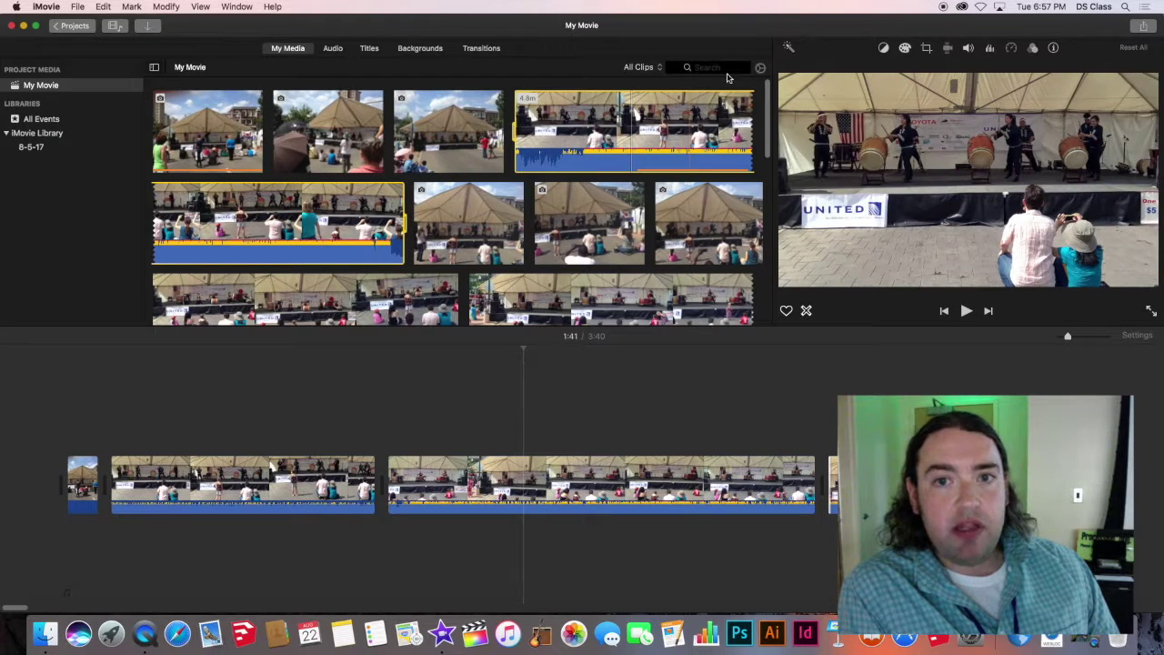
left_click(660, 69)
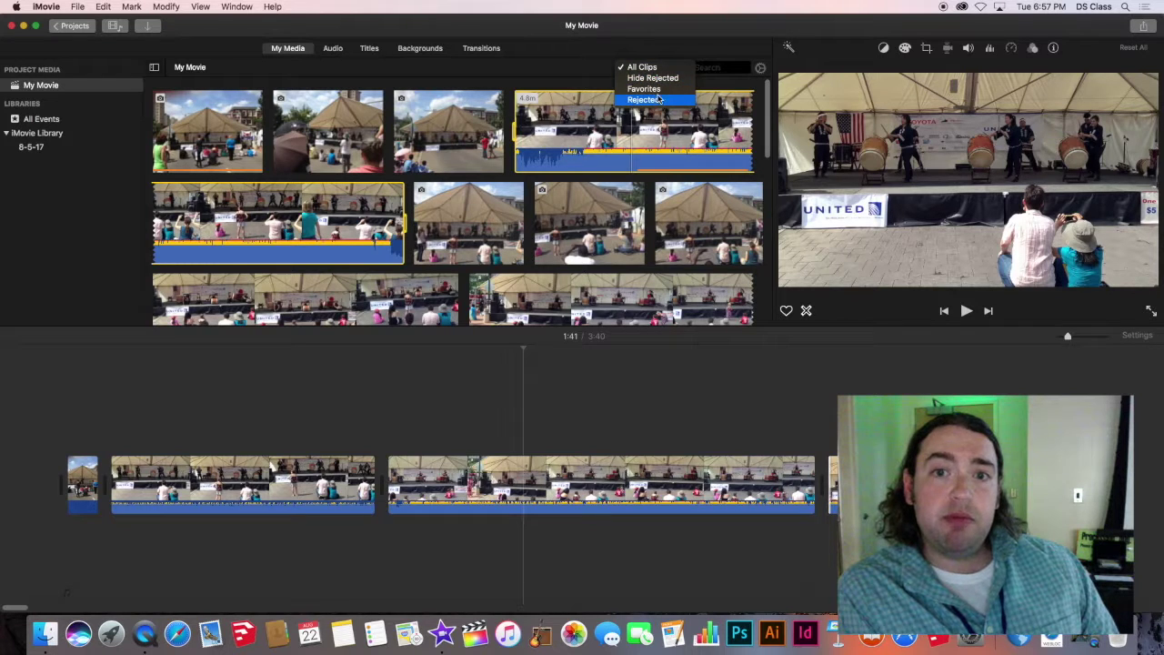
left_click(634, 69)
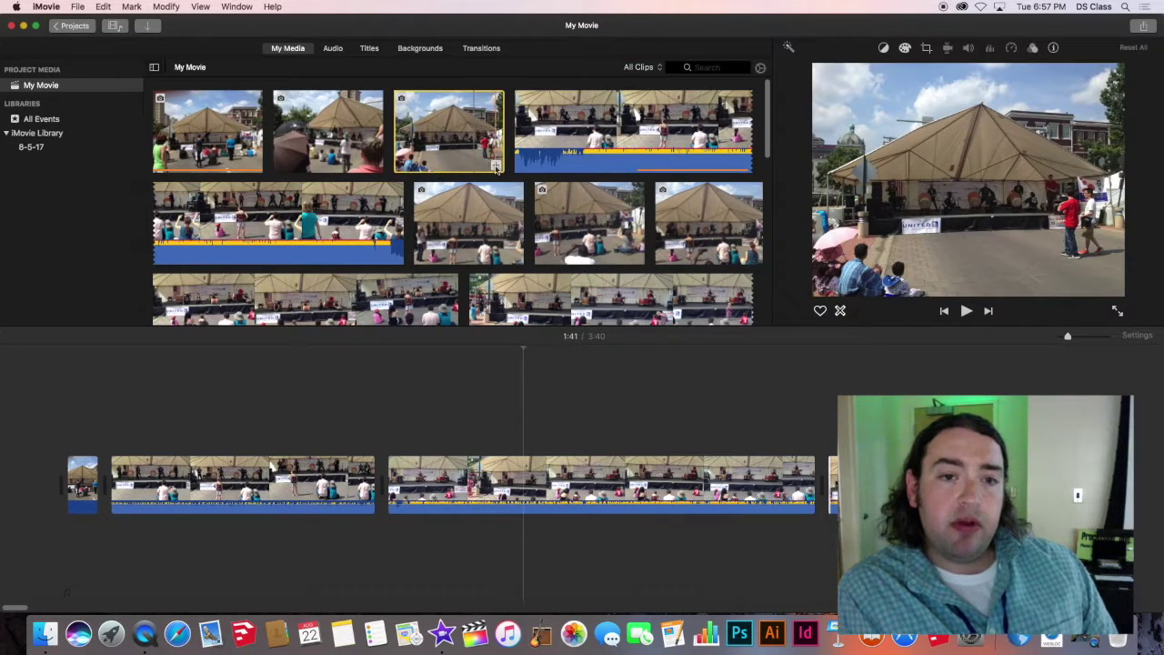
- Mark the third tent photo and the 4.8-minute drumming video in the project media as favorites
right_click(461, 136)
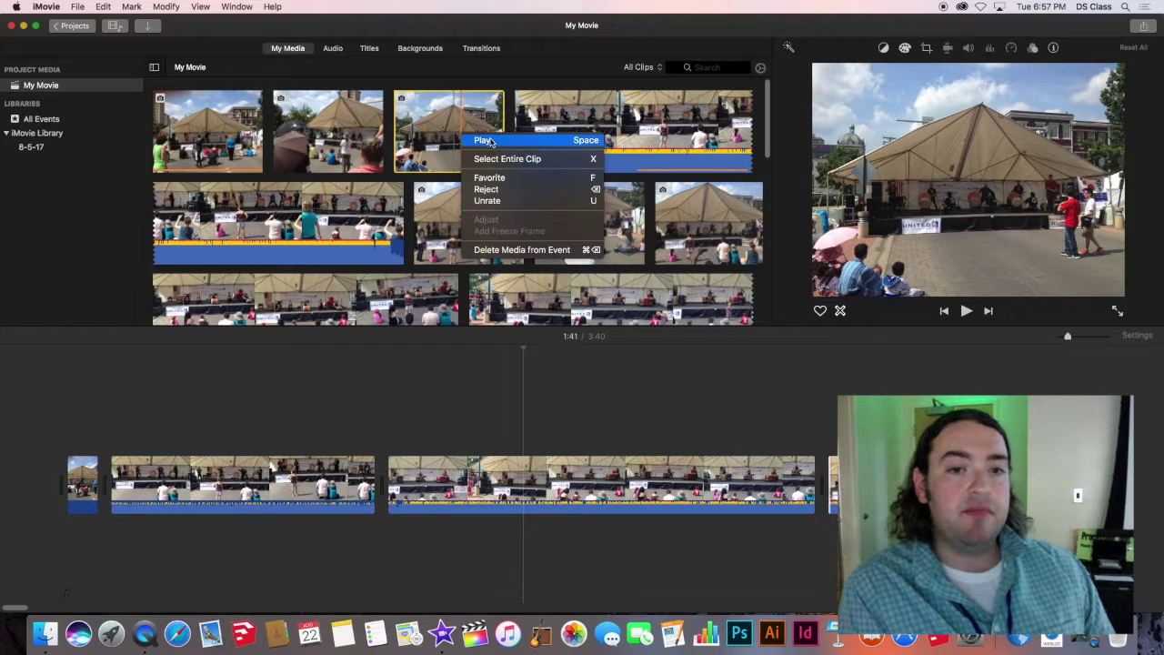
left_click(594, 180)
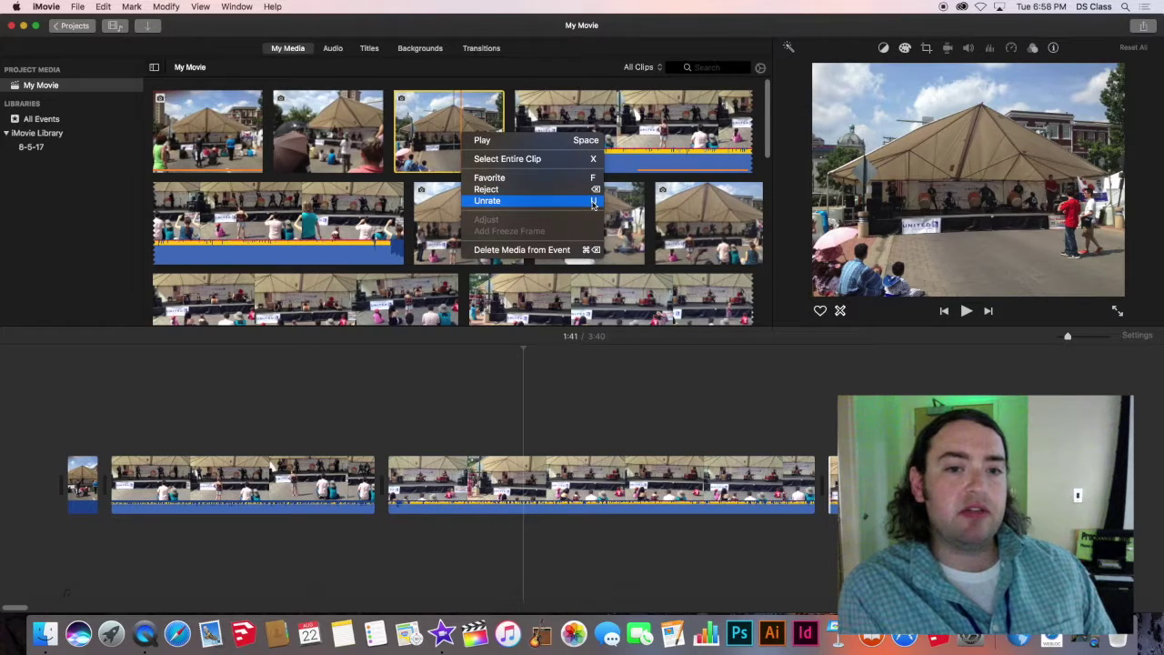
left_click(423, 126)
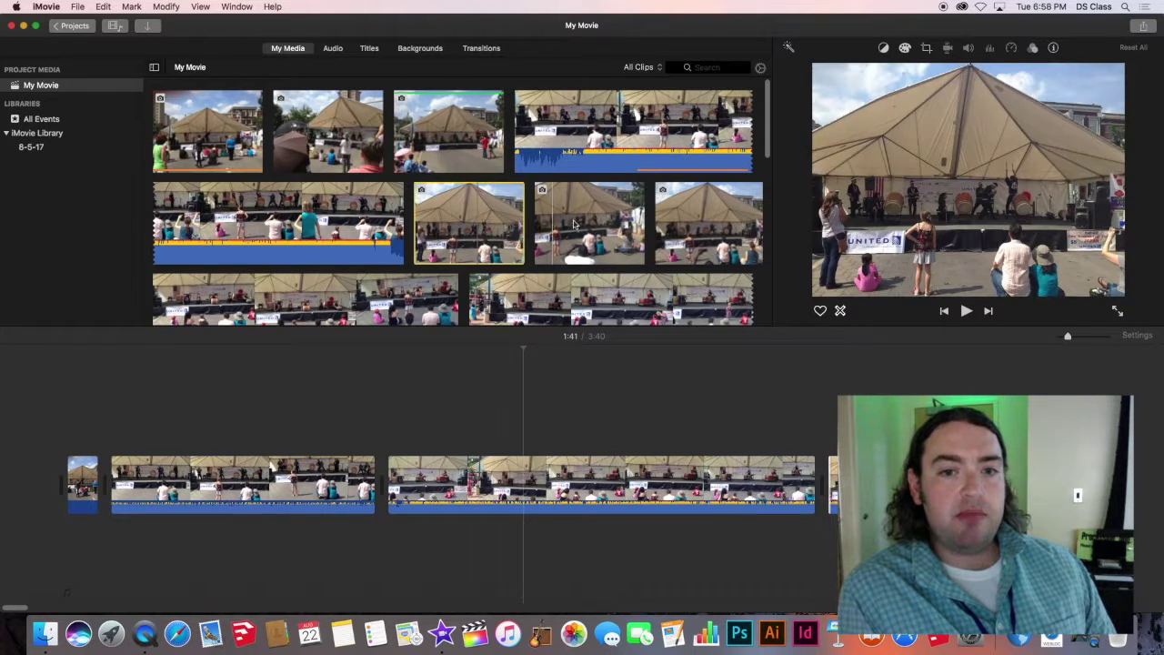
left_click(575, 122)
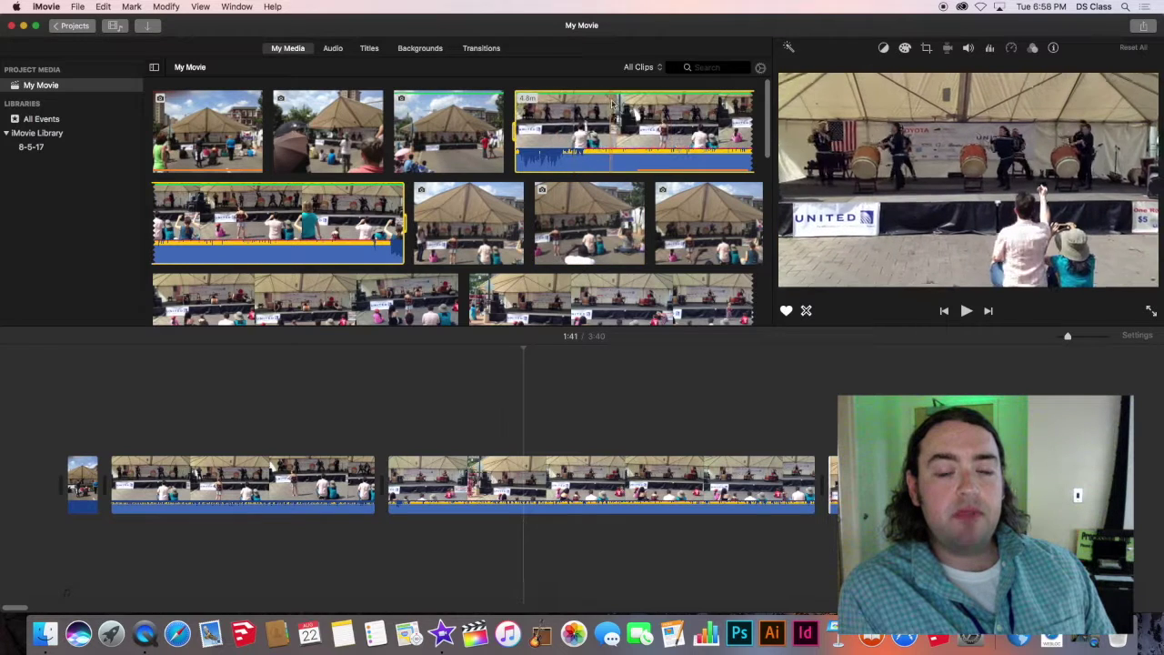
- Reject the last tent photo in the second row and the 6.0-minute drumming video in the project media
left_click(682, 211)
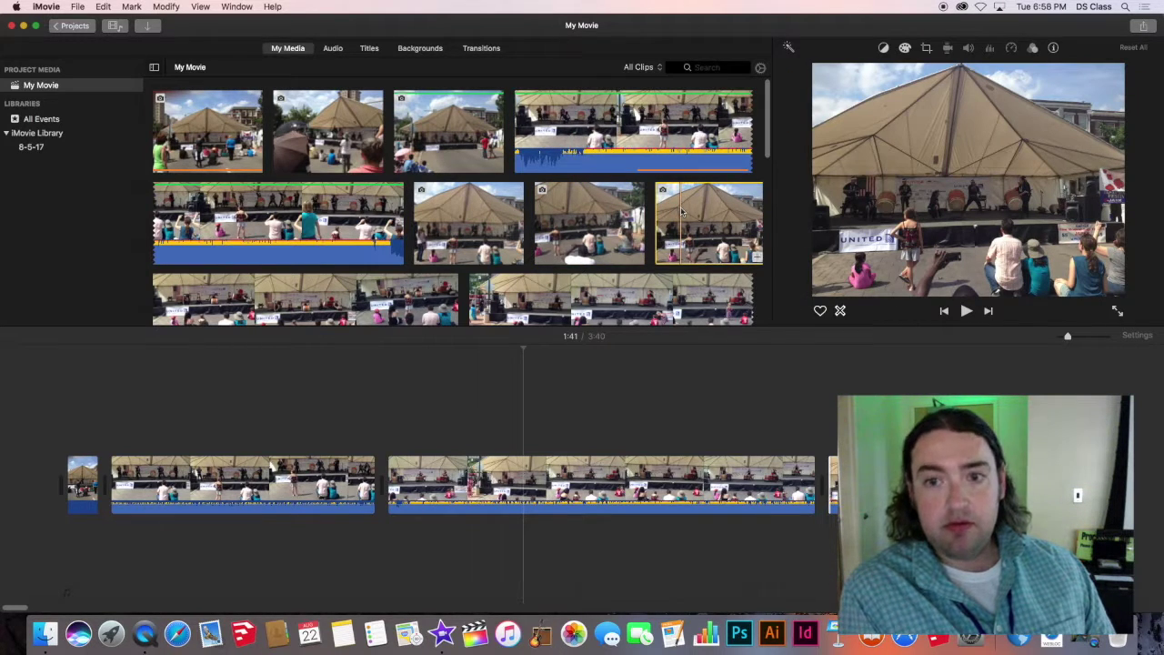
key("Delete")
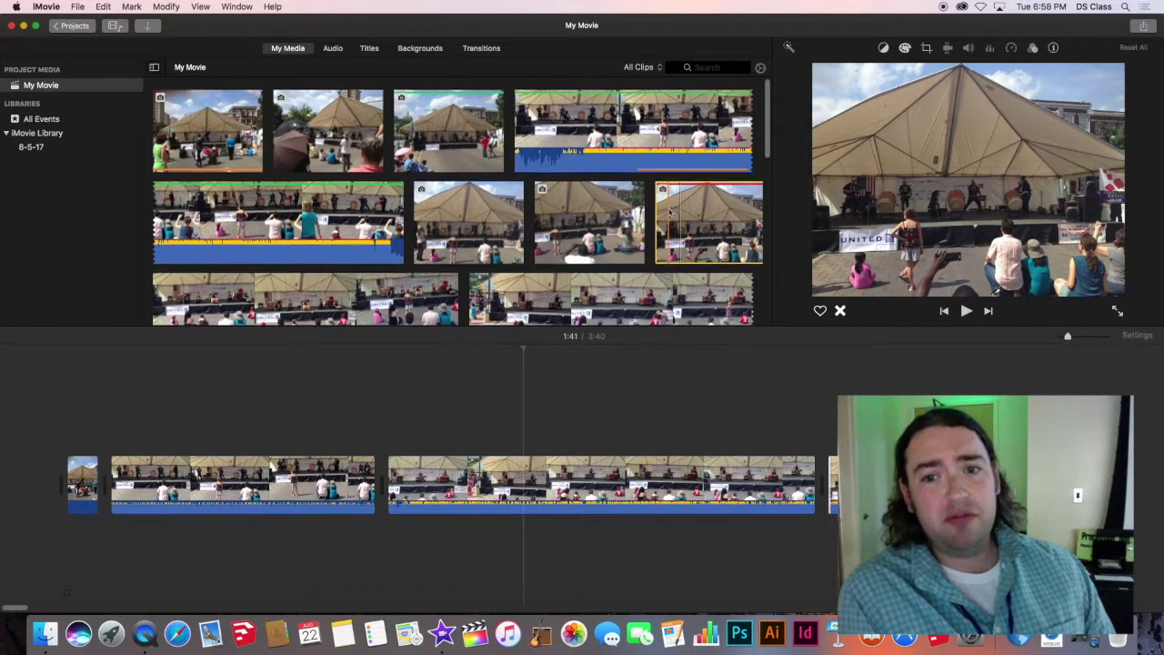
scroll(670, 211, "down", 5)
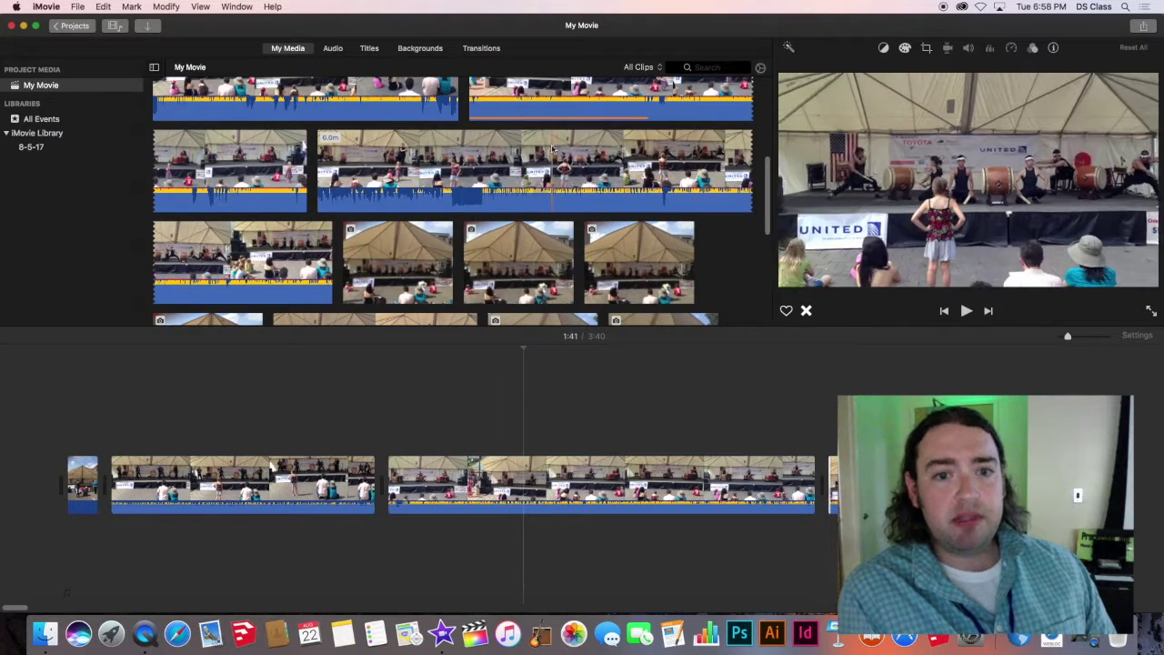
left_click(550, 150)
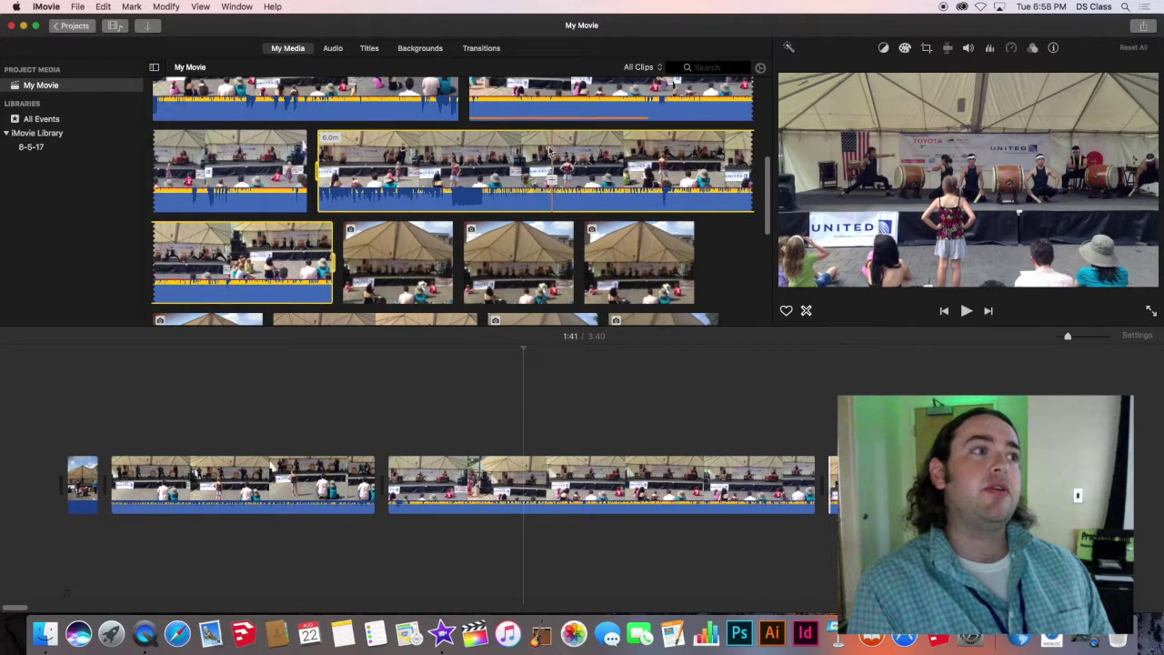
key("Delete")
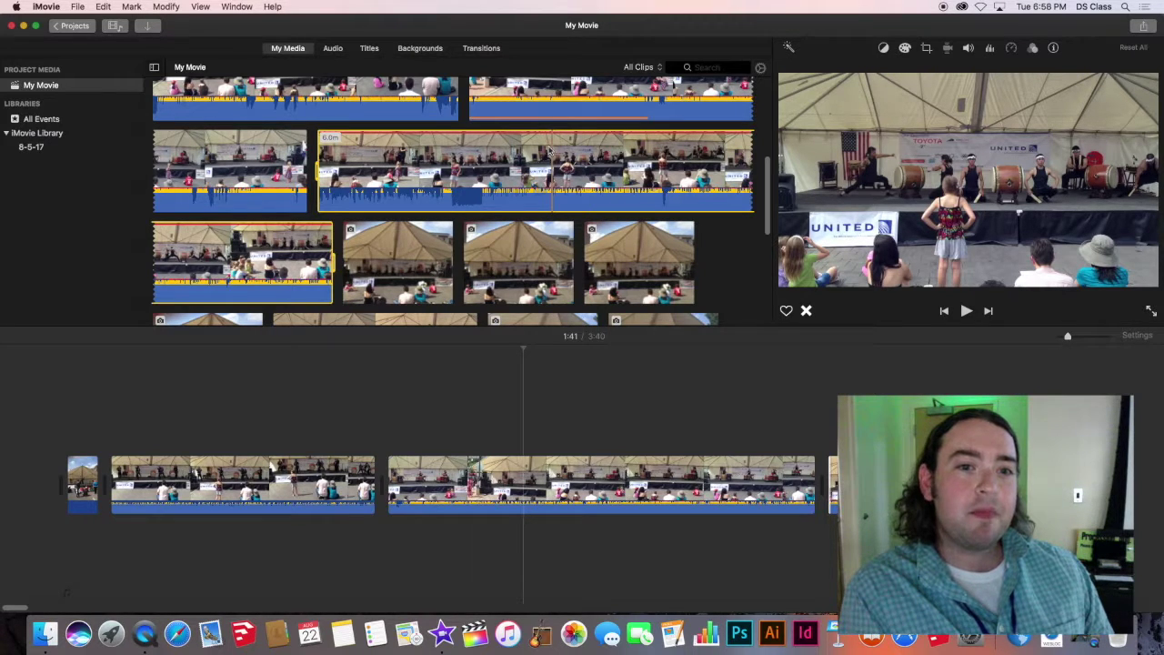
- Select the entire rejected 6.0-minute video and look over the rating marks on the surrounding project media
left_click(546, 400)
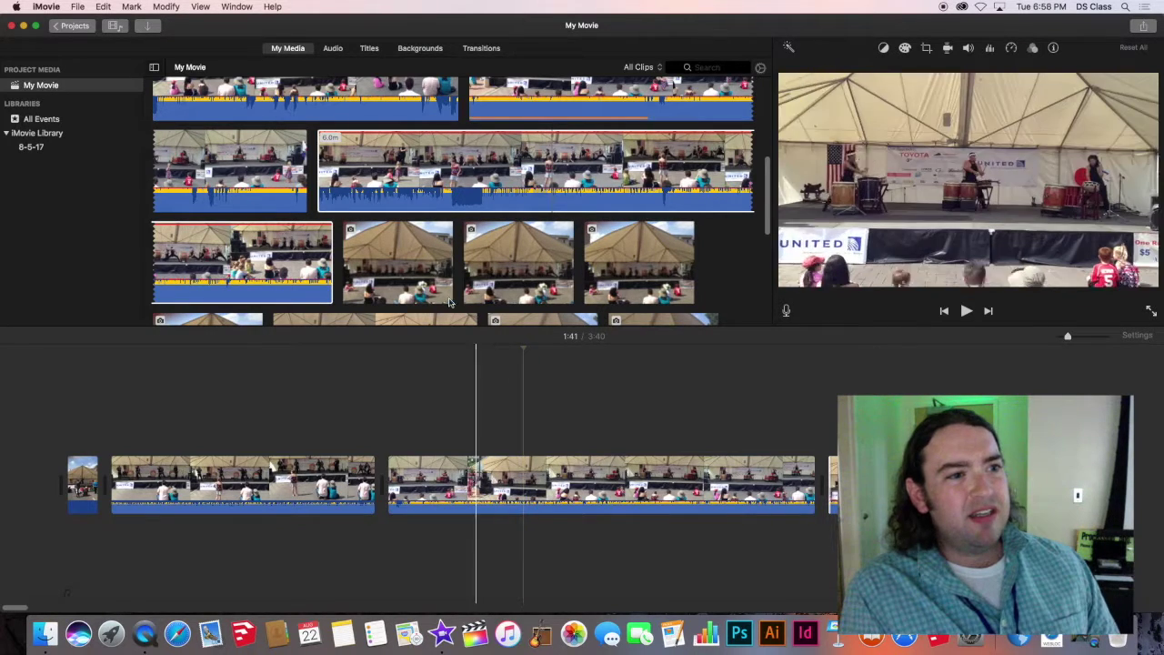
right_click(406, 172)
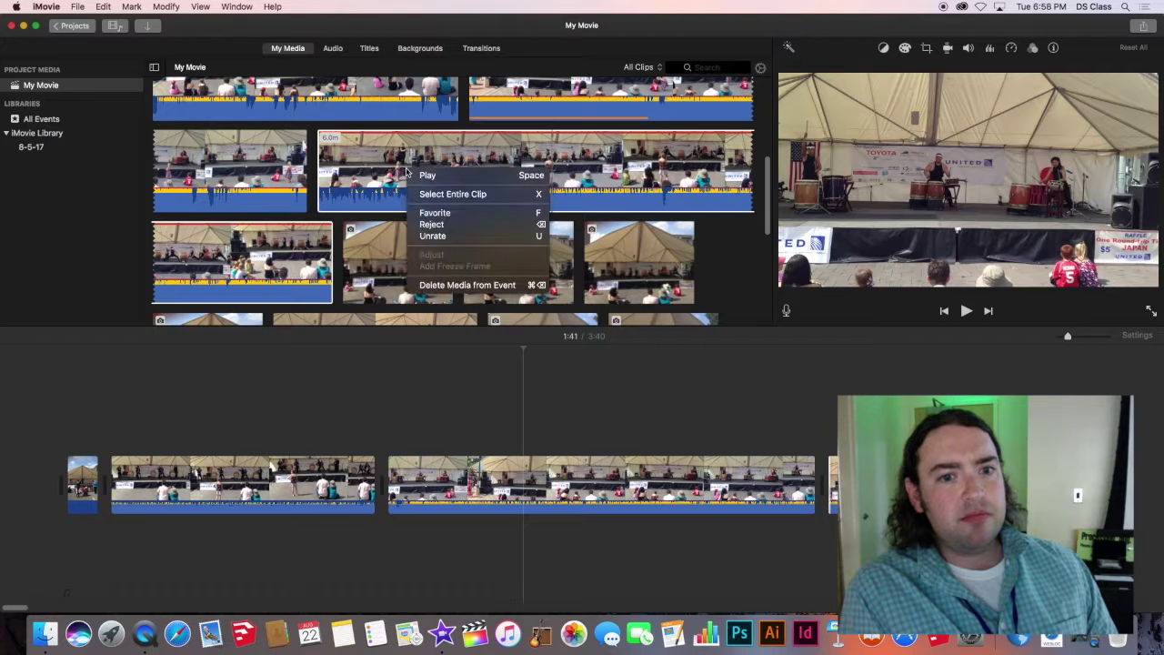
left_click(453, 194)
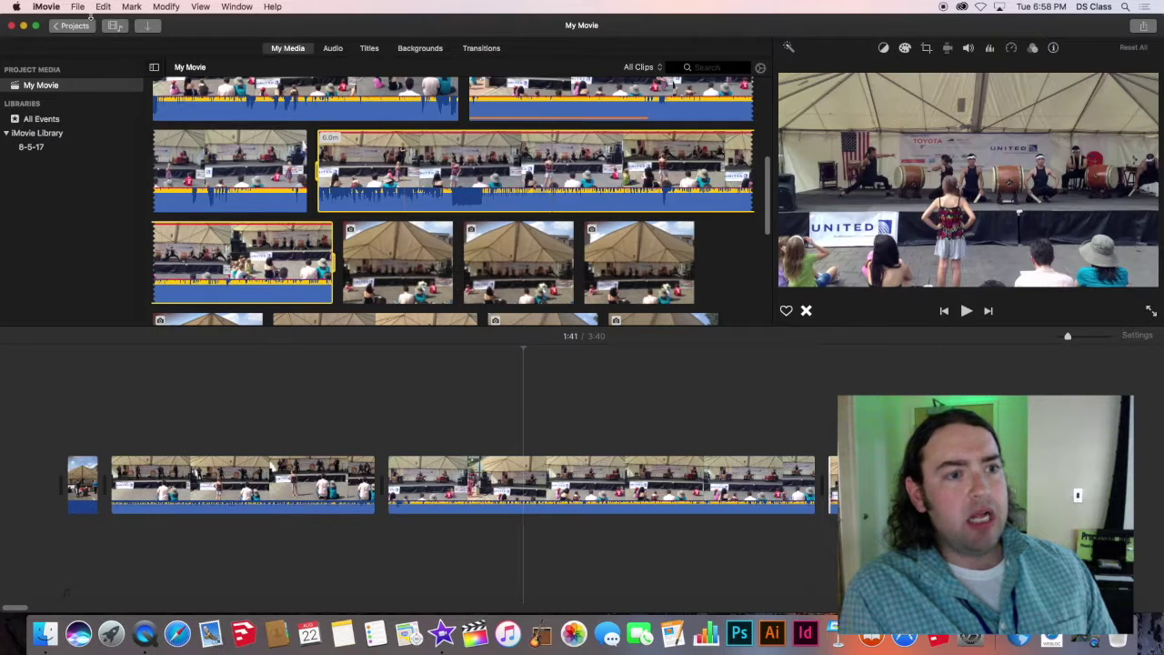
left_click(153, 66)
left_click(10, 68)
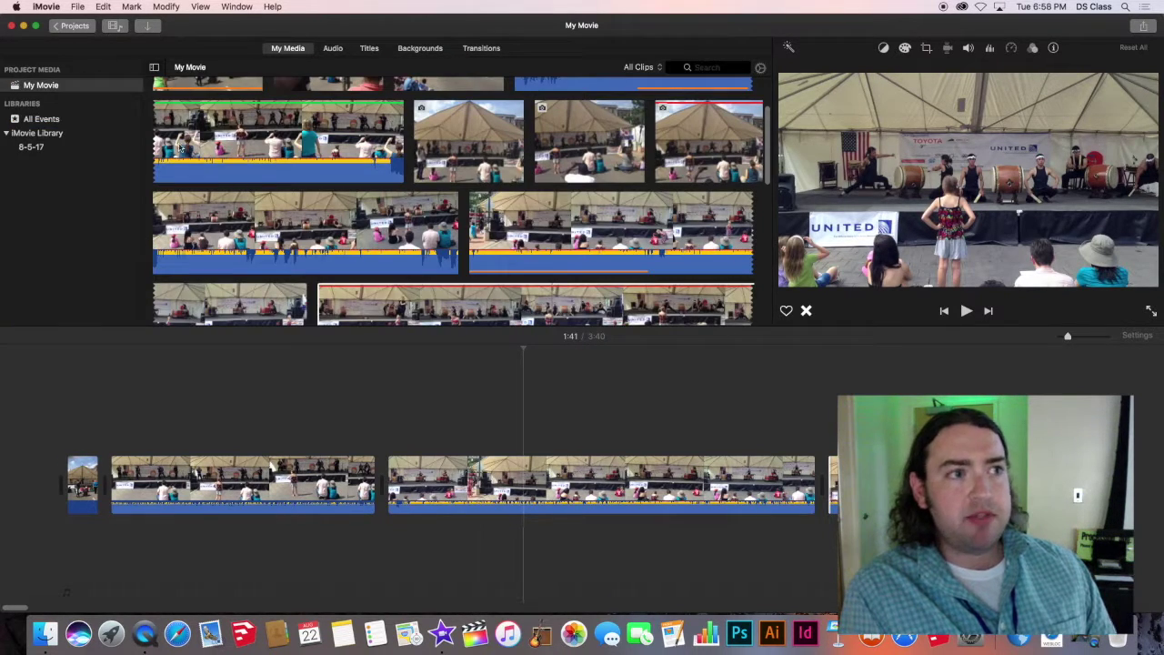
scroll(571, 268, "down", 2)
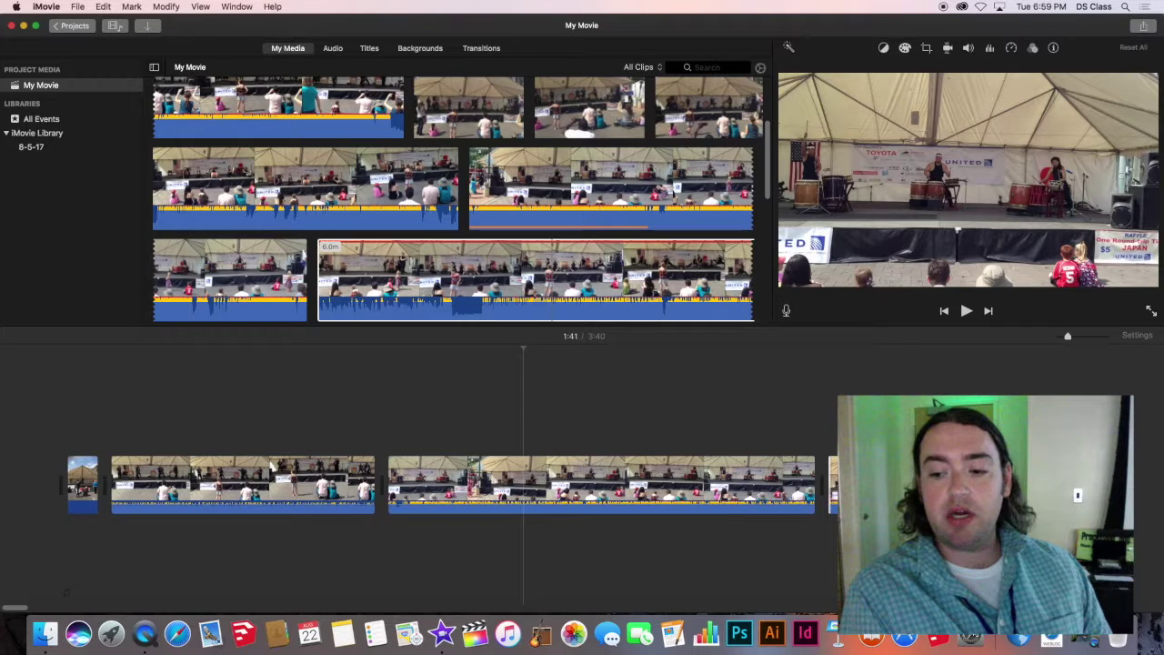
- Check the secondary button assignment in the Mouse settings of System Preferences, keeping Secondary Button, and return to iMovie
left_click(971, 637)
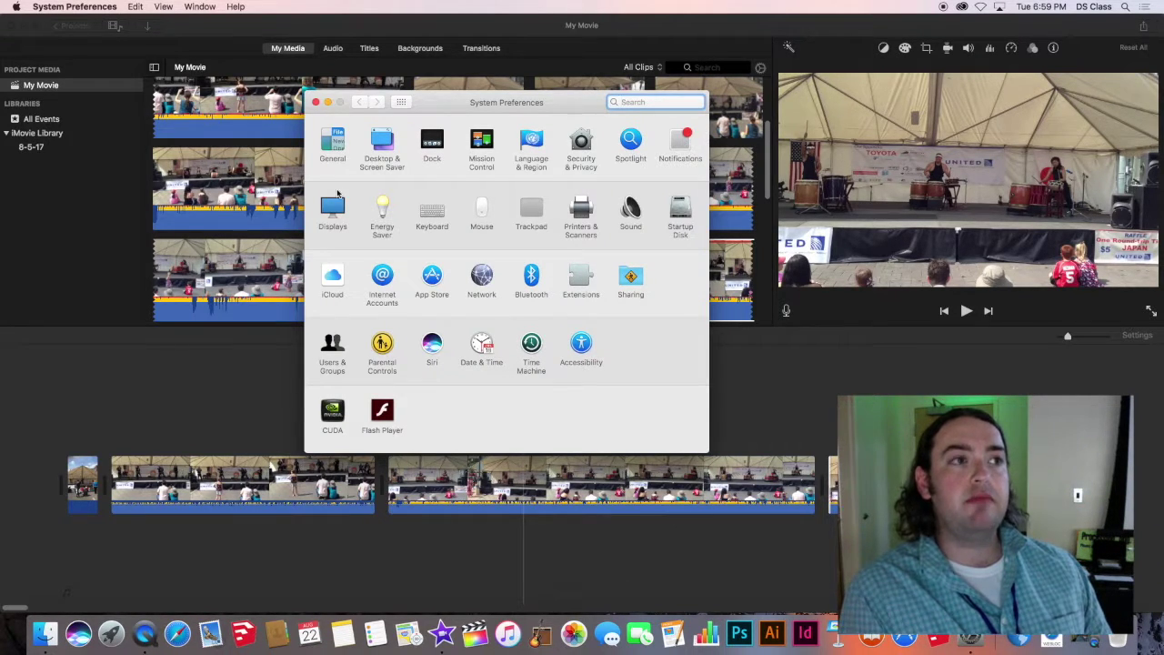
left_click(481, 217)
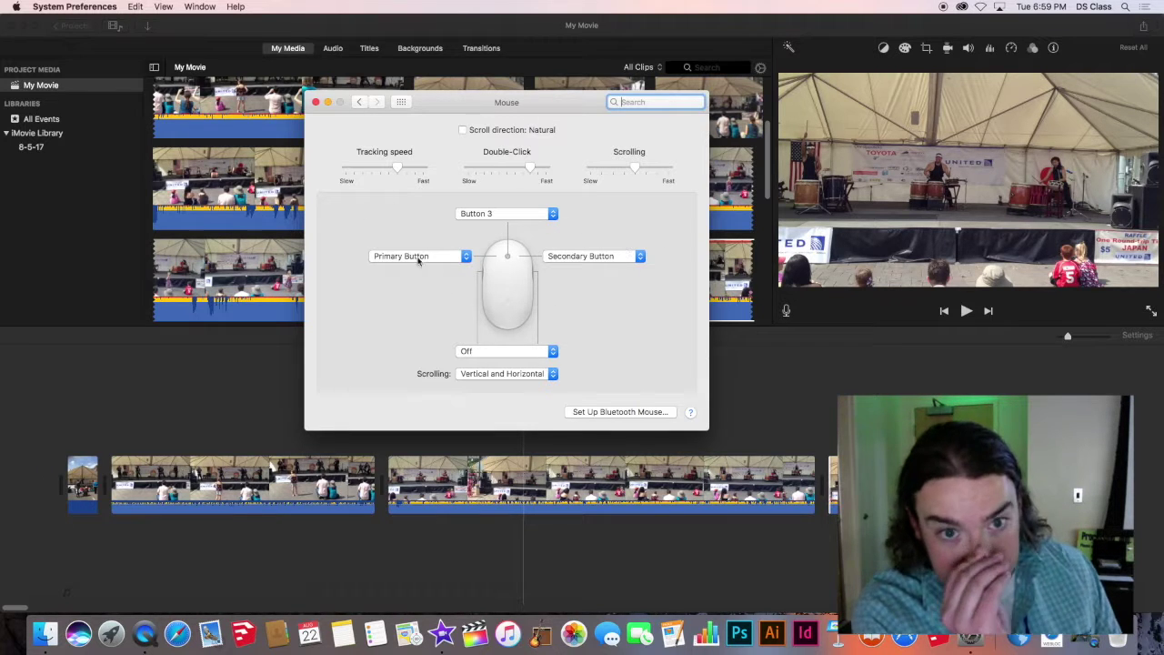
left_click(603, 256)
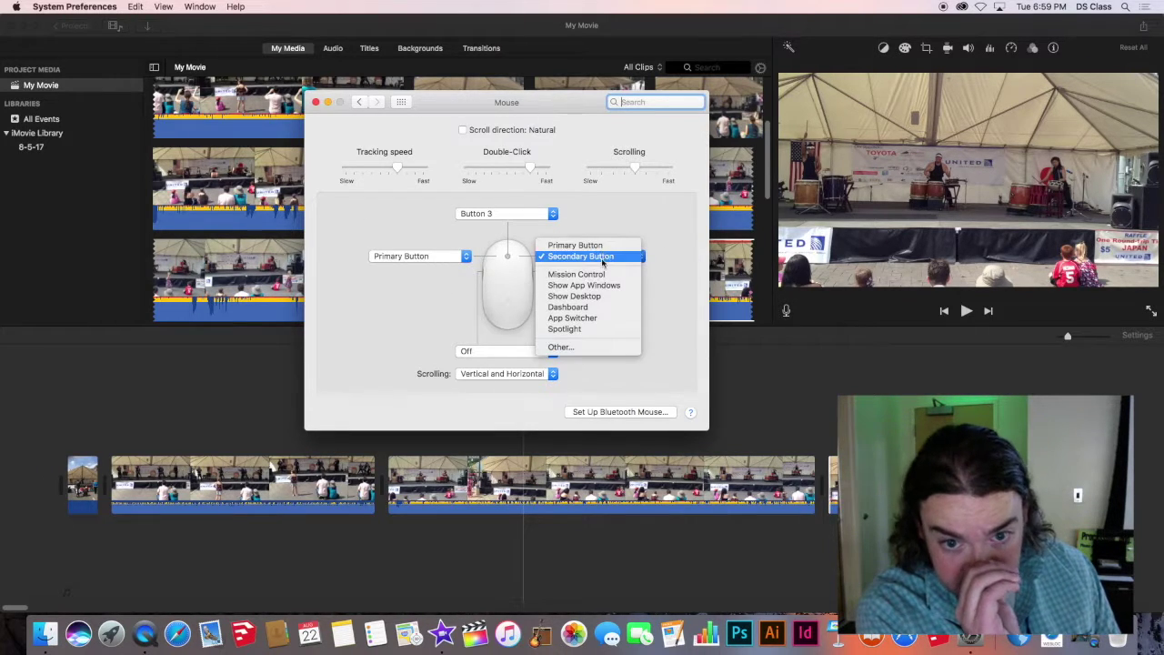
left_click(606, 258)
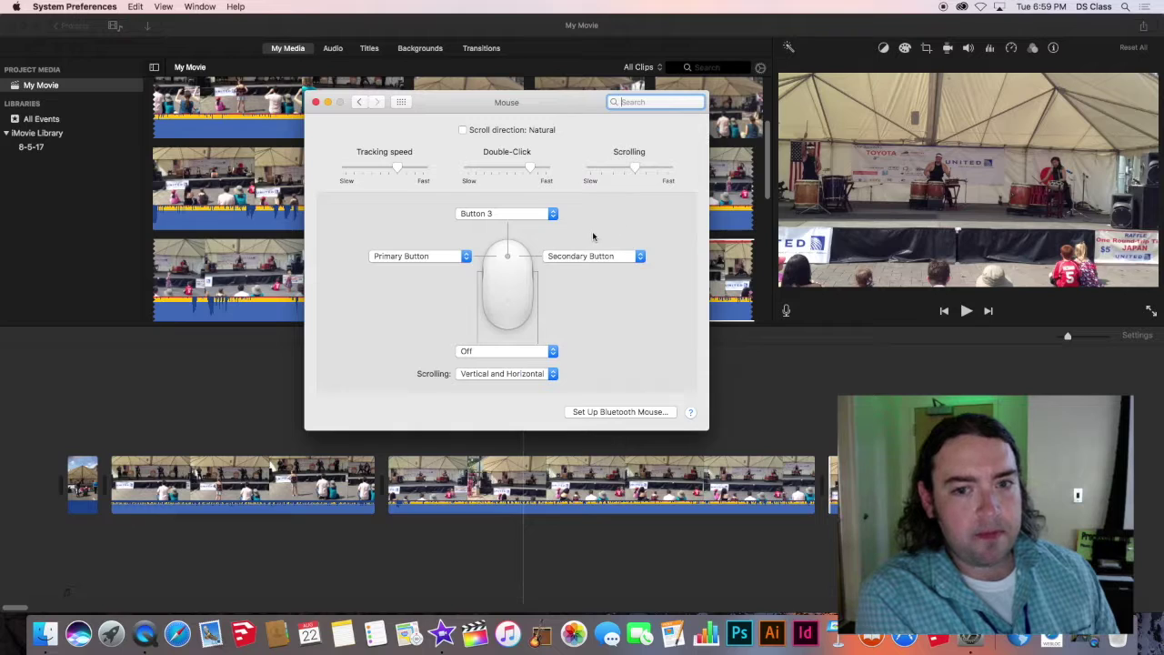
left_click(784, 353)
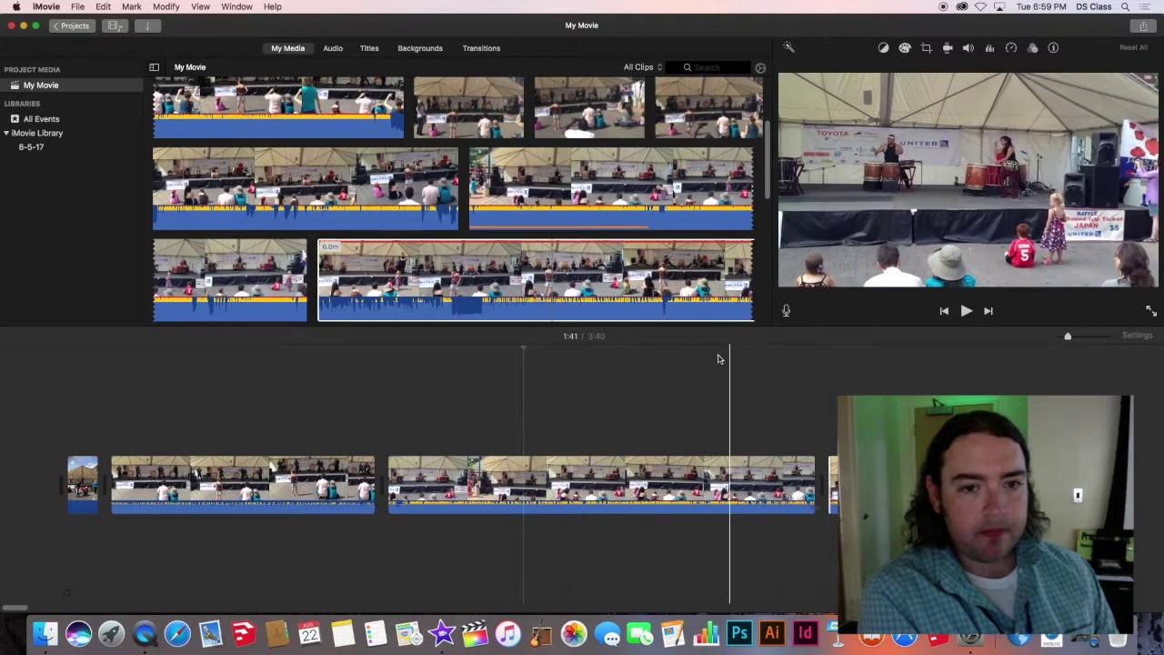
- Review the editing commands available for the drumming clip after the first performance clip in the timeline without applying one
right_click(515, 174)
right_click(557, 479)
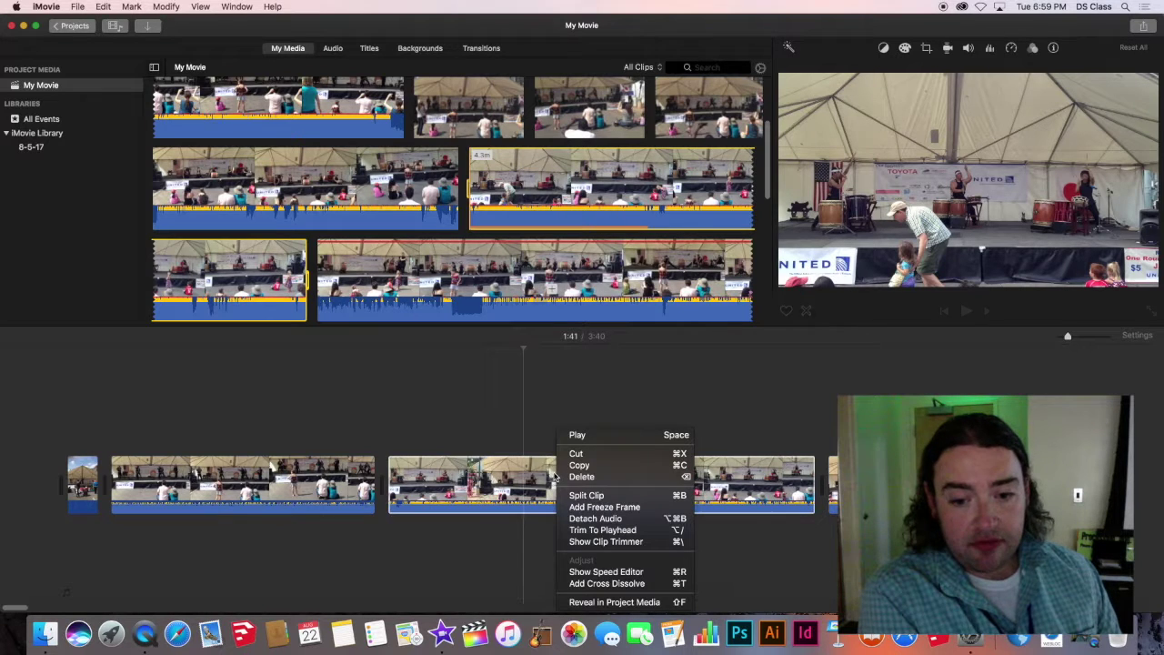
right_click(459, 477)
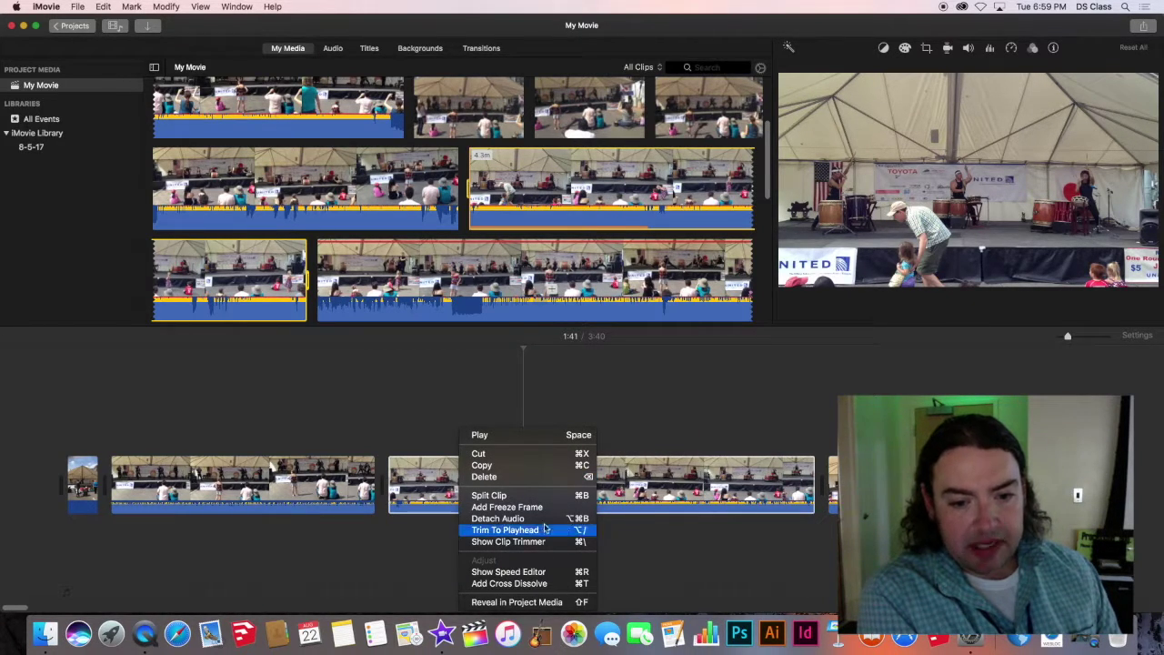
left_click(515, 390)
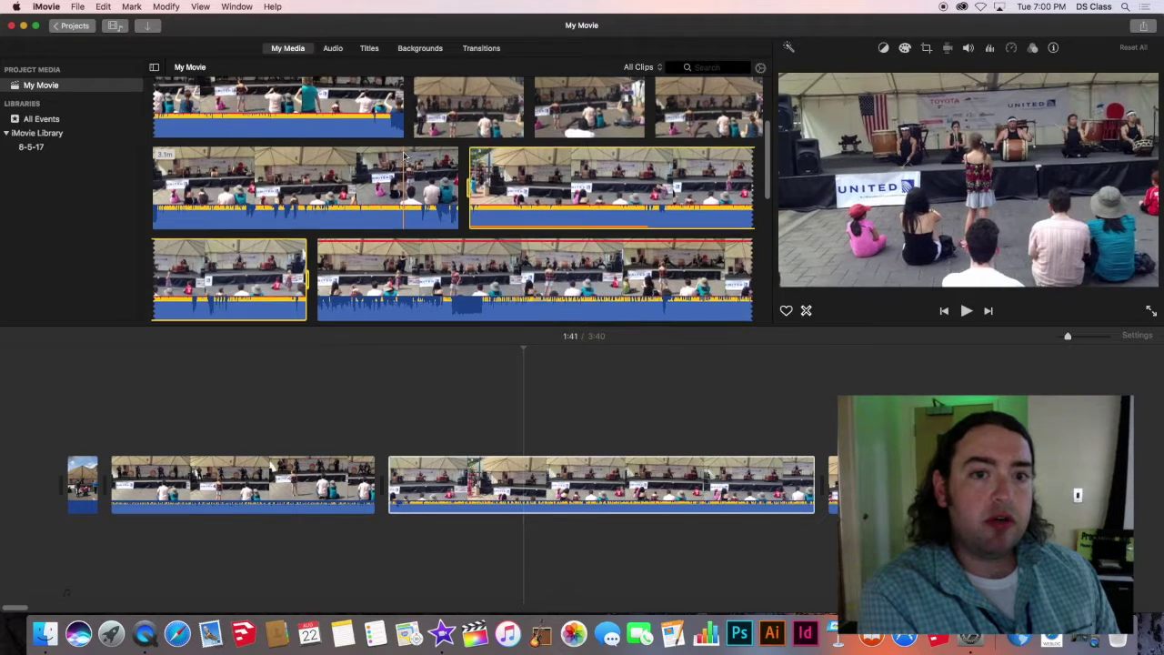
- Compare the media stored in All Events, the 8-5-17 event and the My Movie project, ending with the My Movie media
scroll(401, 164, "down", 4)
scroll(403, 155, "up", 5)
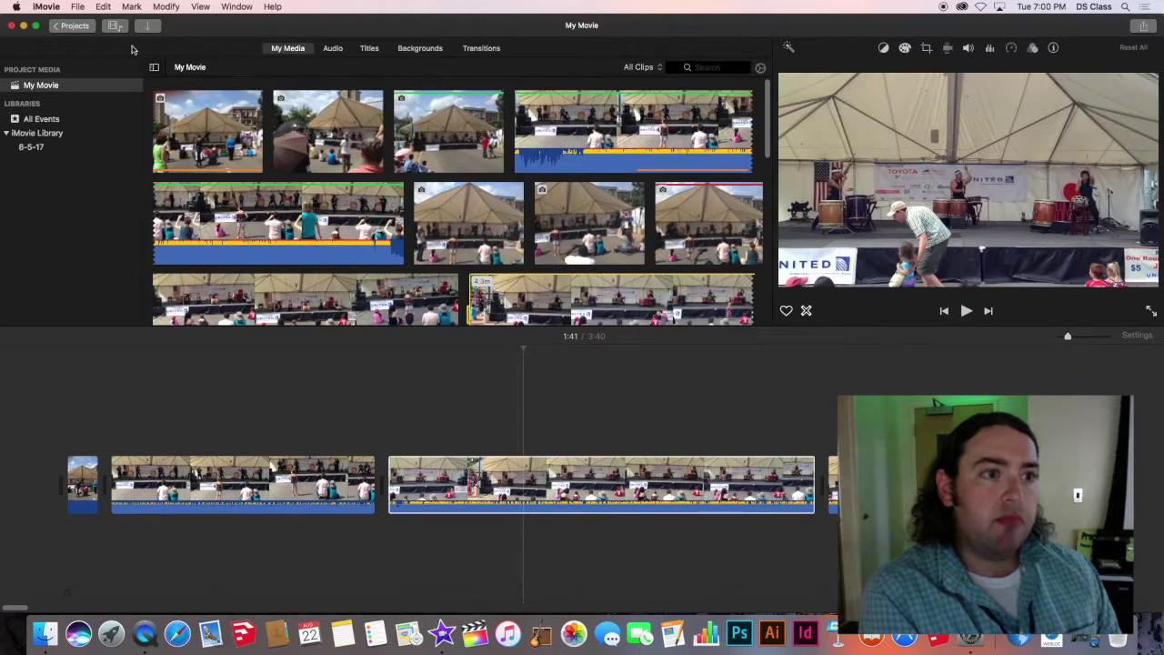
left_click(64, 118)
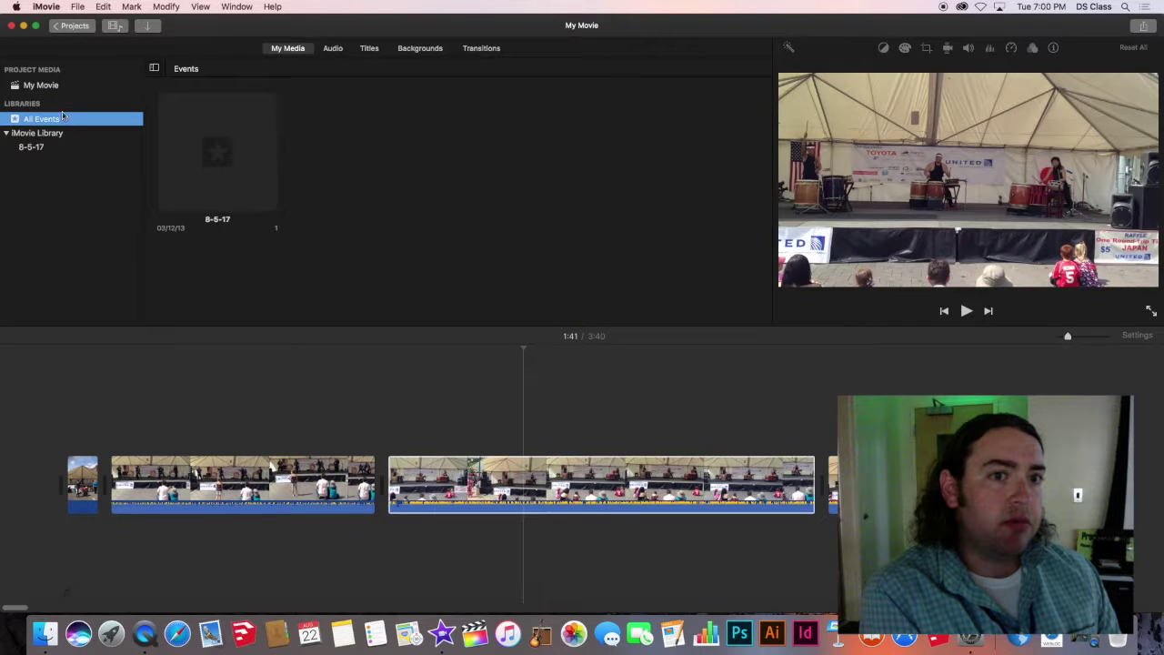
left_click(63, 84)
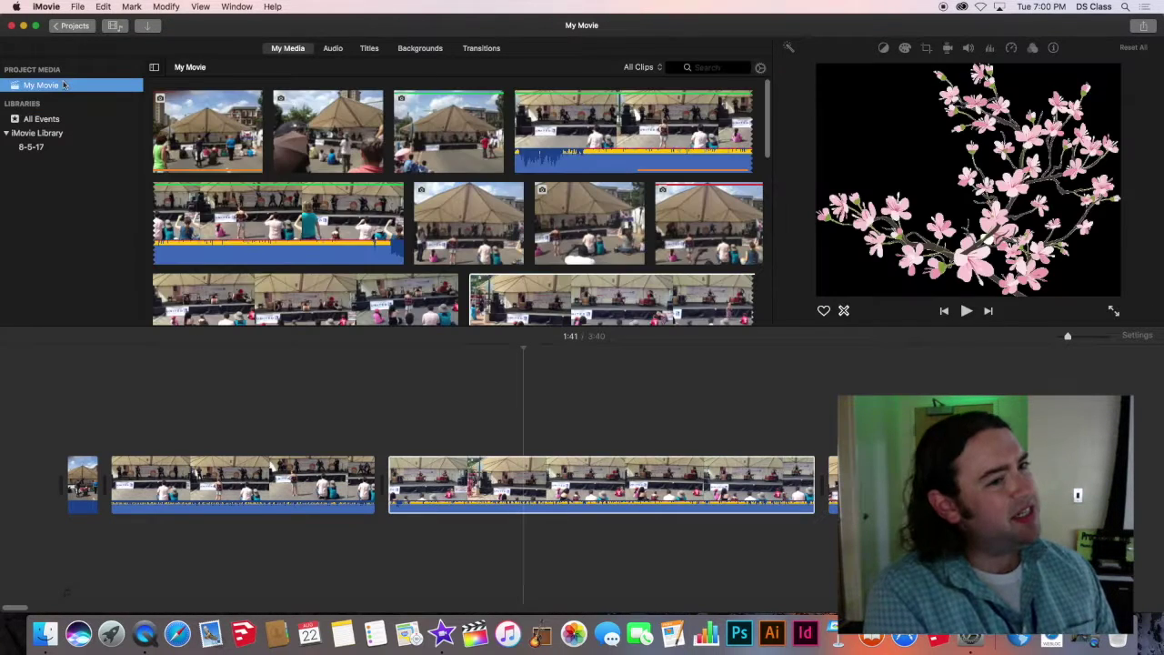
left_click(44, 151)
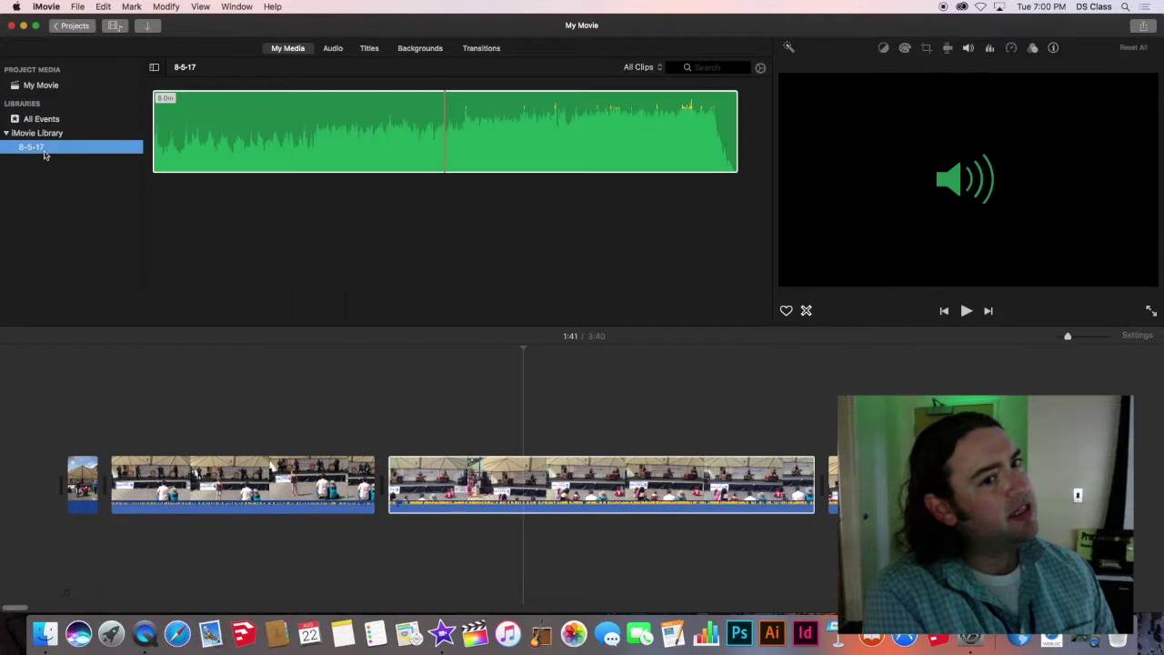
left_click(206, 170)
left_click(25, 87)
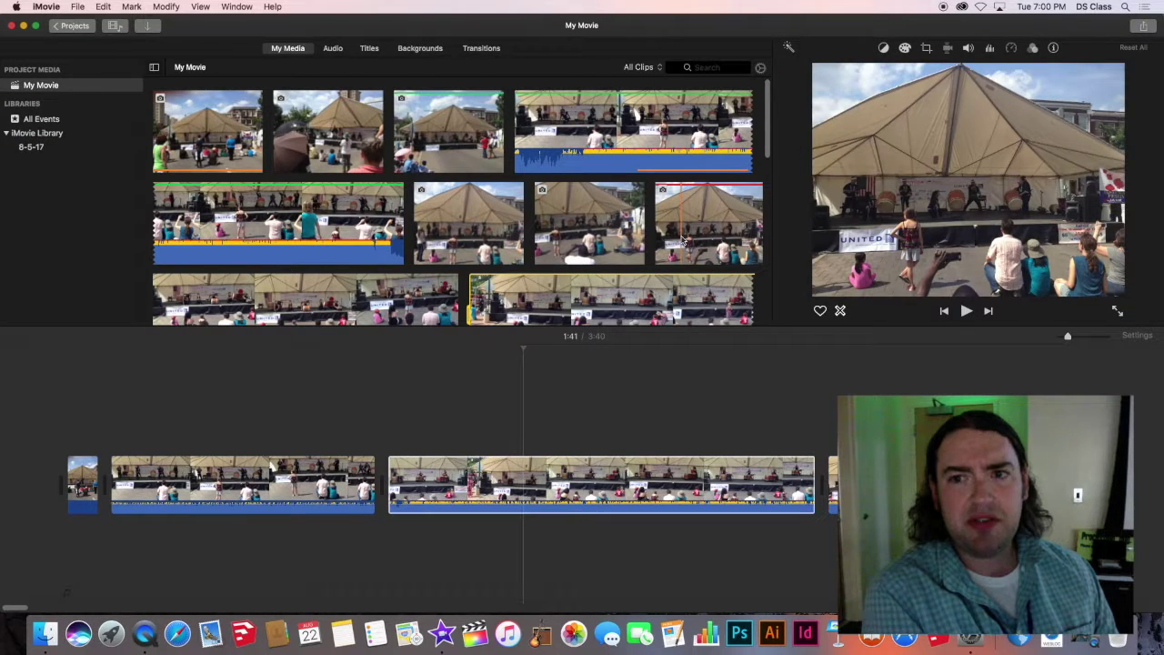
scroll(488, 228, "down", 5)
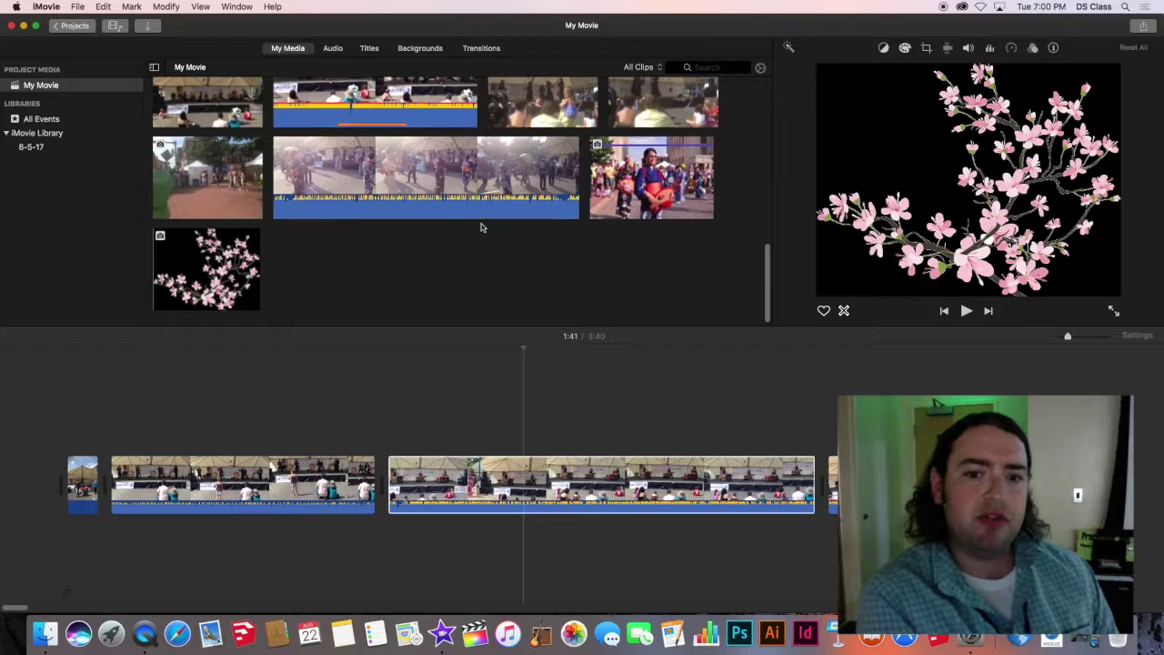
scroll(482, 227, "up", 10)
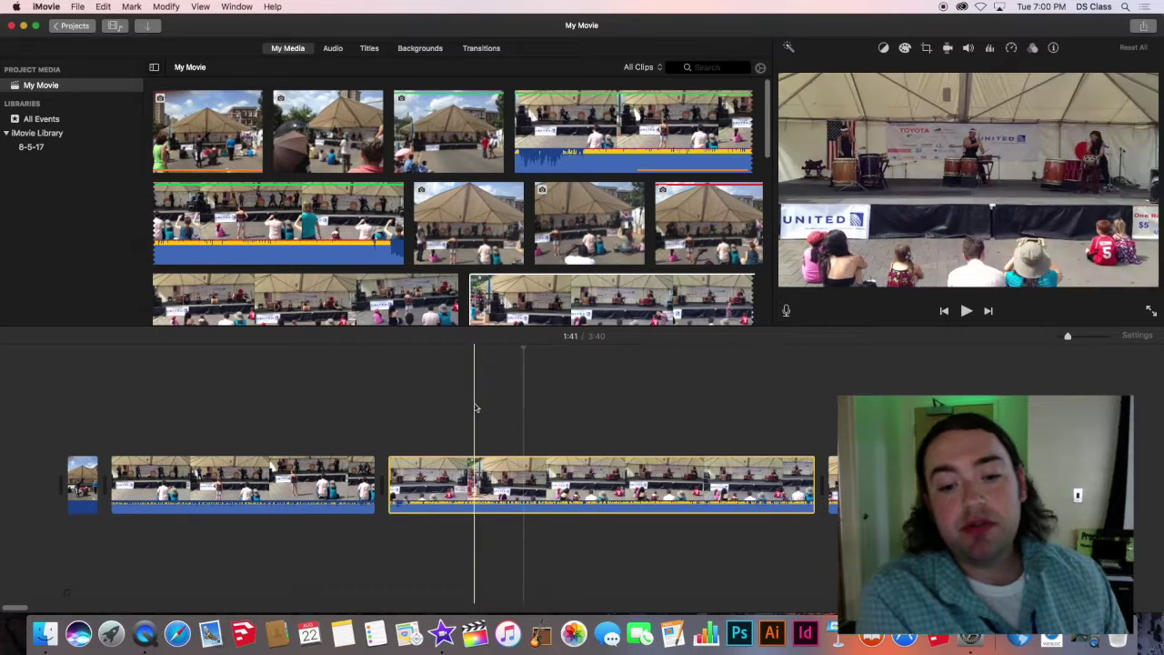
- Extend the end of the 1.7-minute drumming clip in the timeline to its full 4.3 minutes and split it at 2:19
left_click(468, 482)
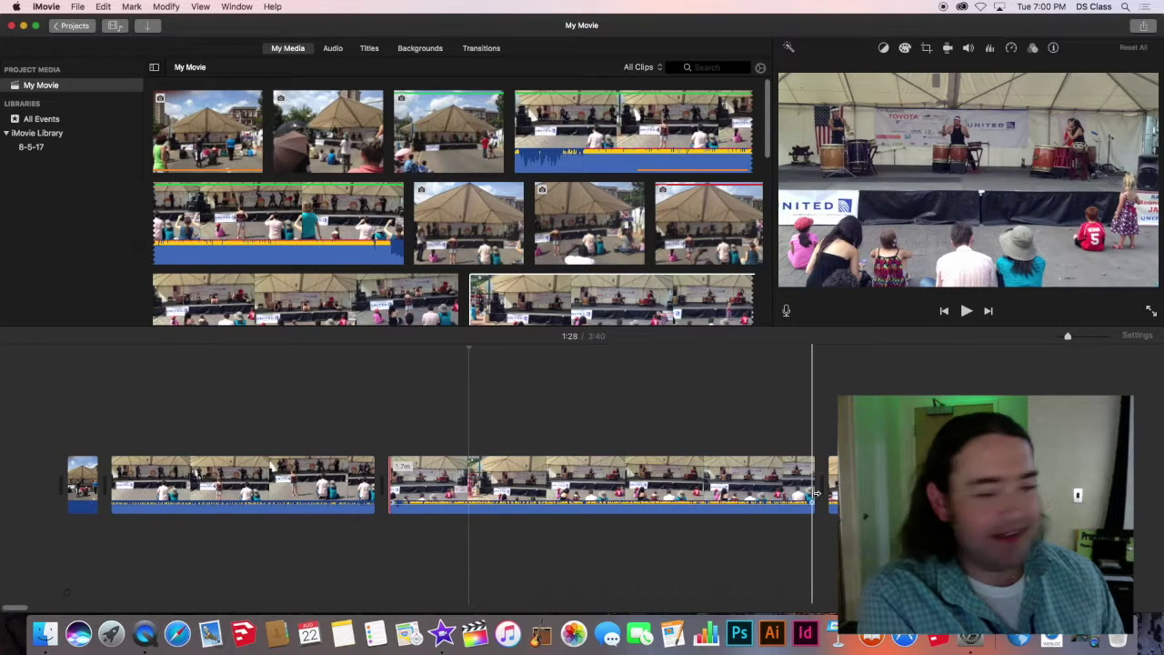
left_click_drag(816, 492, 1162, 501)
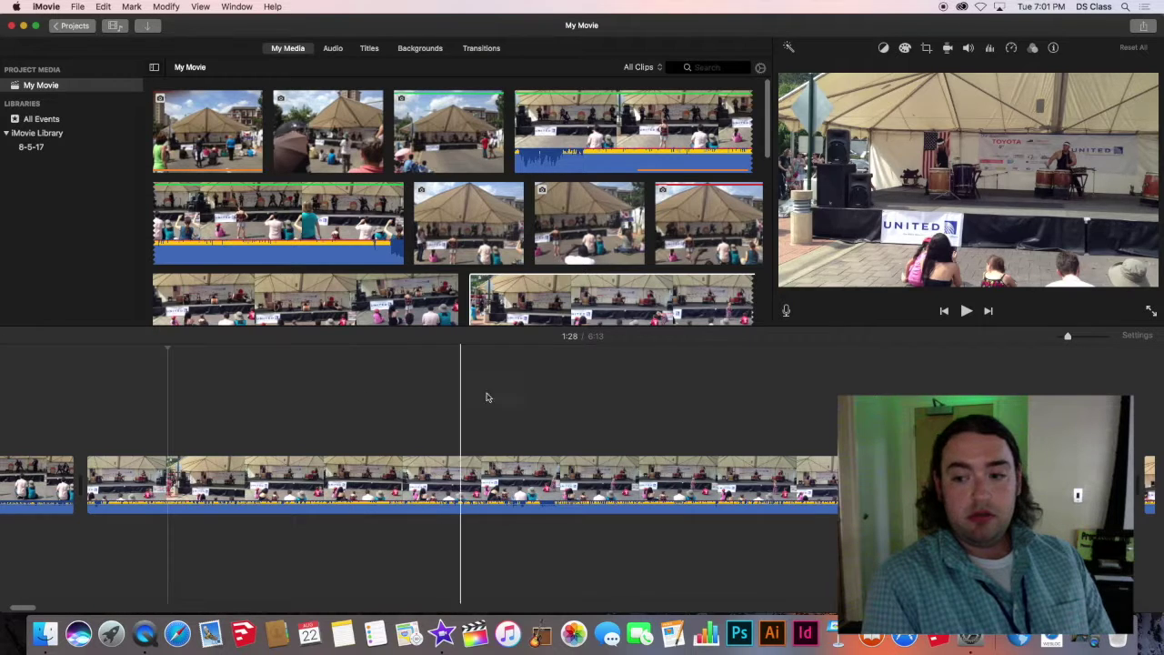
left_click(373, 428)
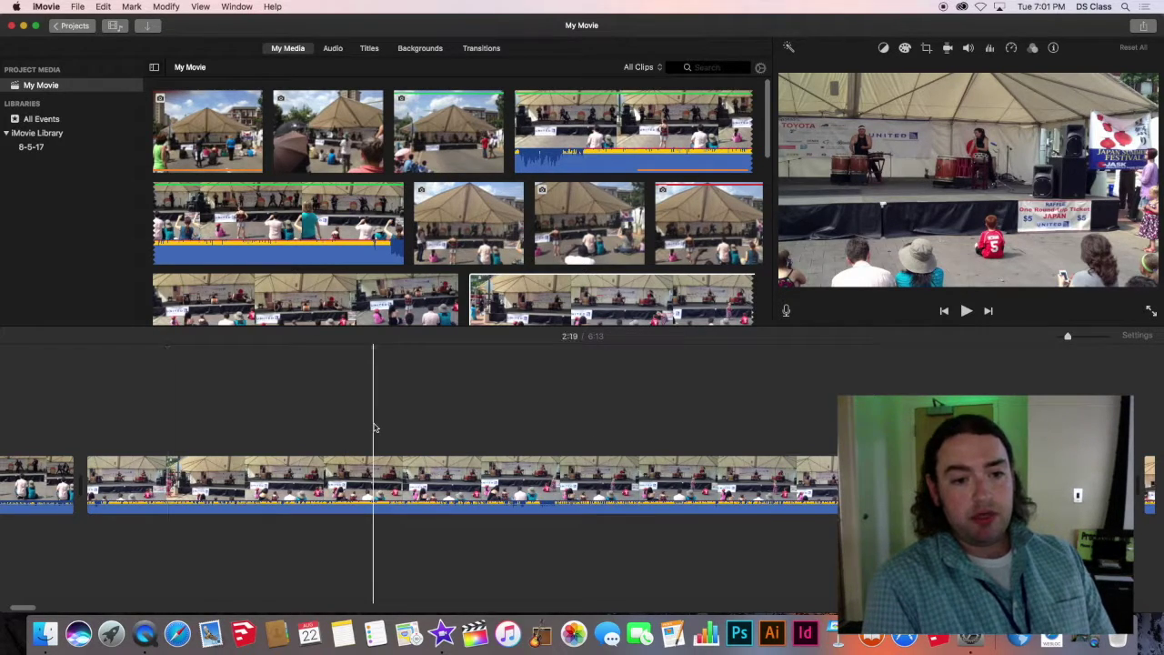
key("space")
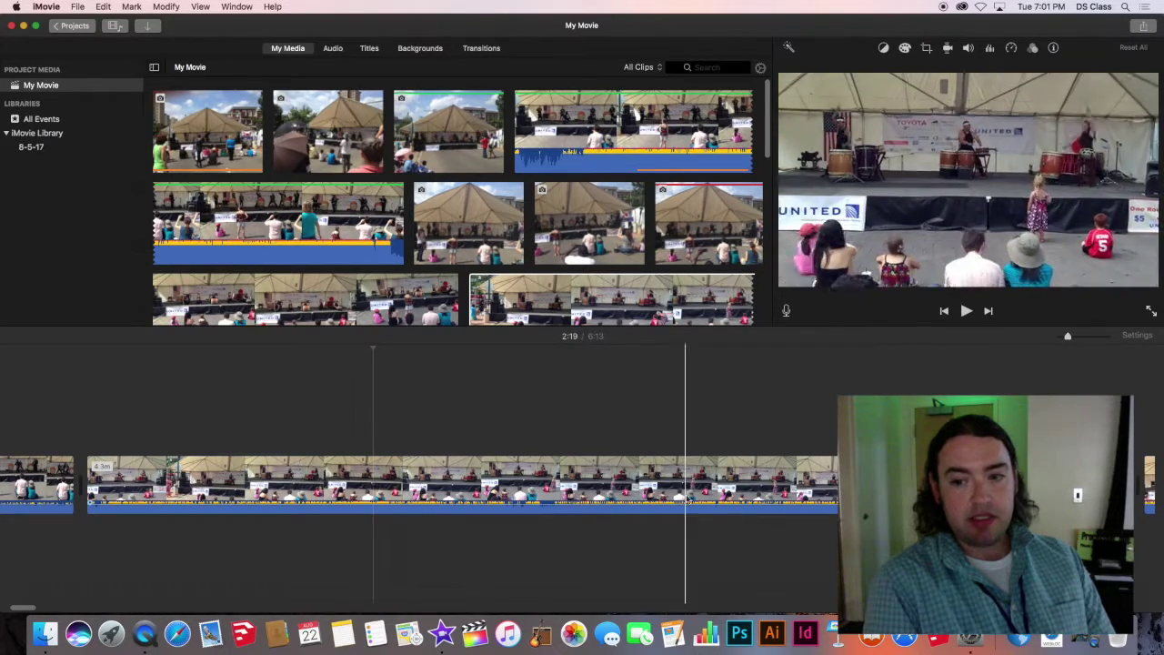
right_click(373, 491)
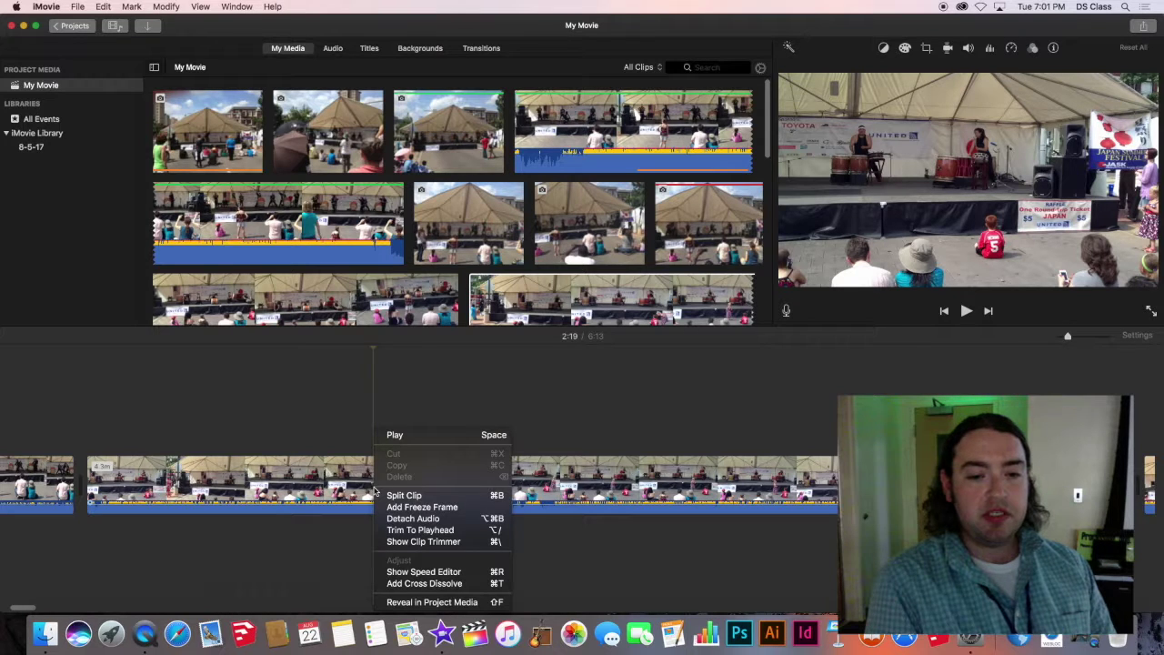
left_click(427, 497)
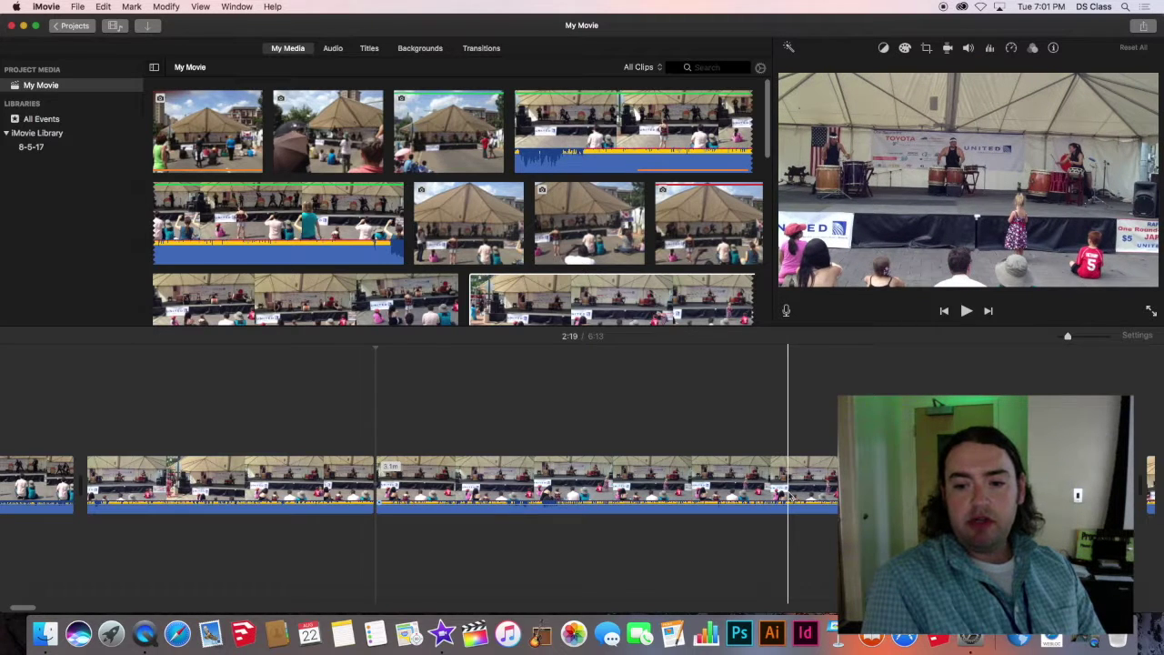
- Split the remaining second part of the extended drumming clip at 4:02
right_click(789, 494)
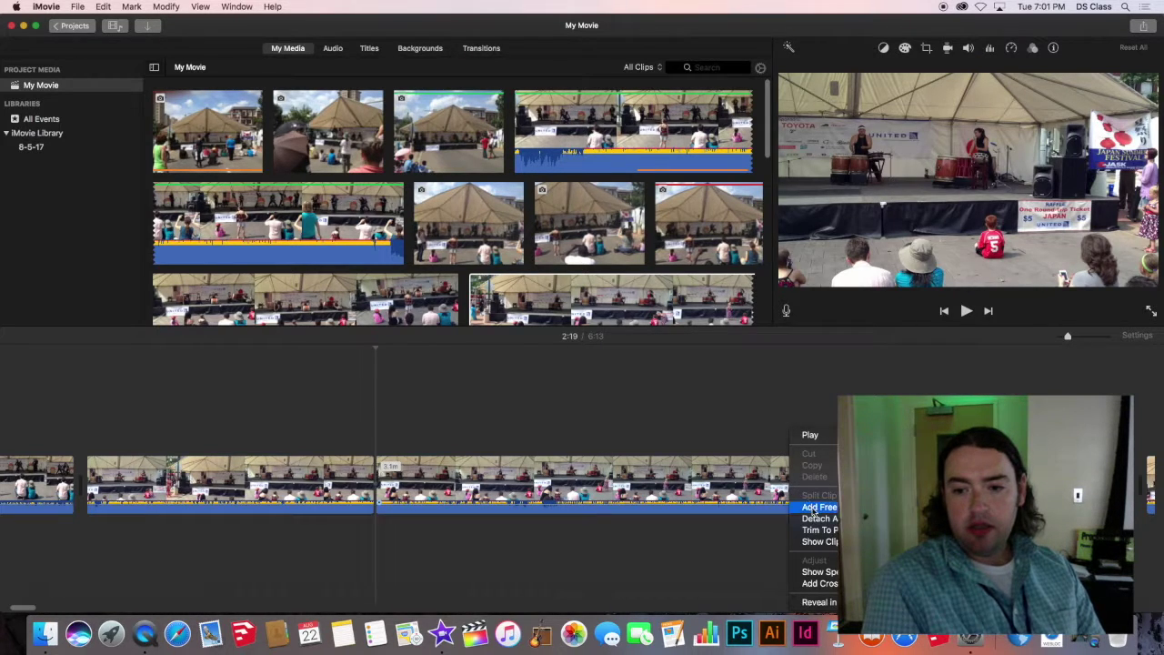
left_click(794, 489)
left_click(794, 489)
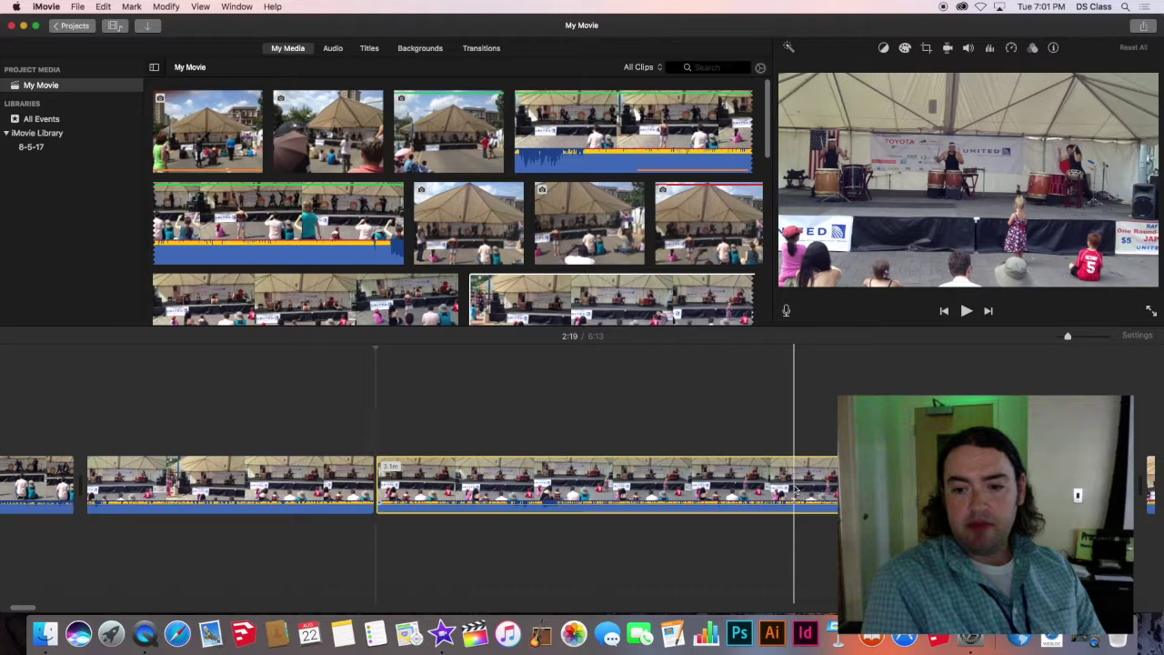
right_click(794, 488)
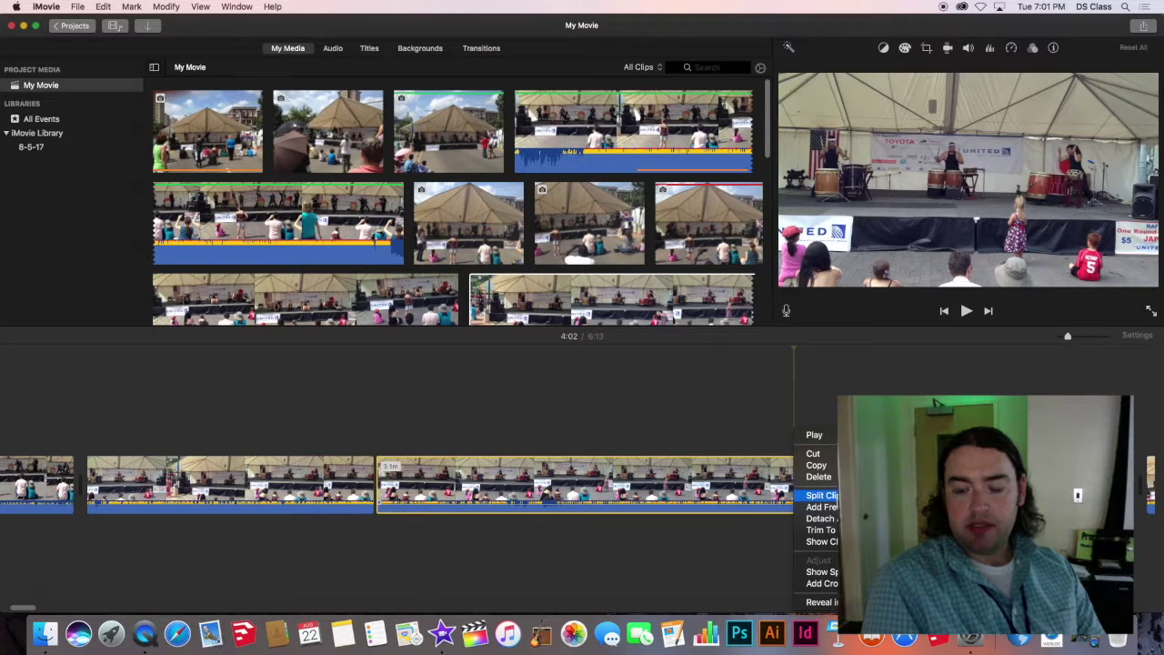
left_click(822, 495)
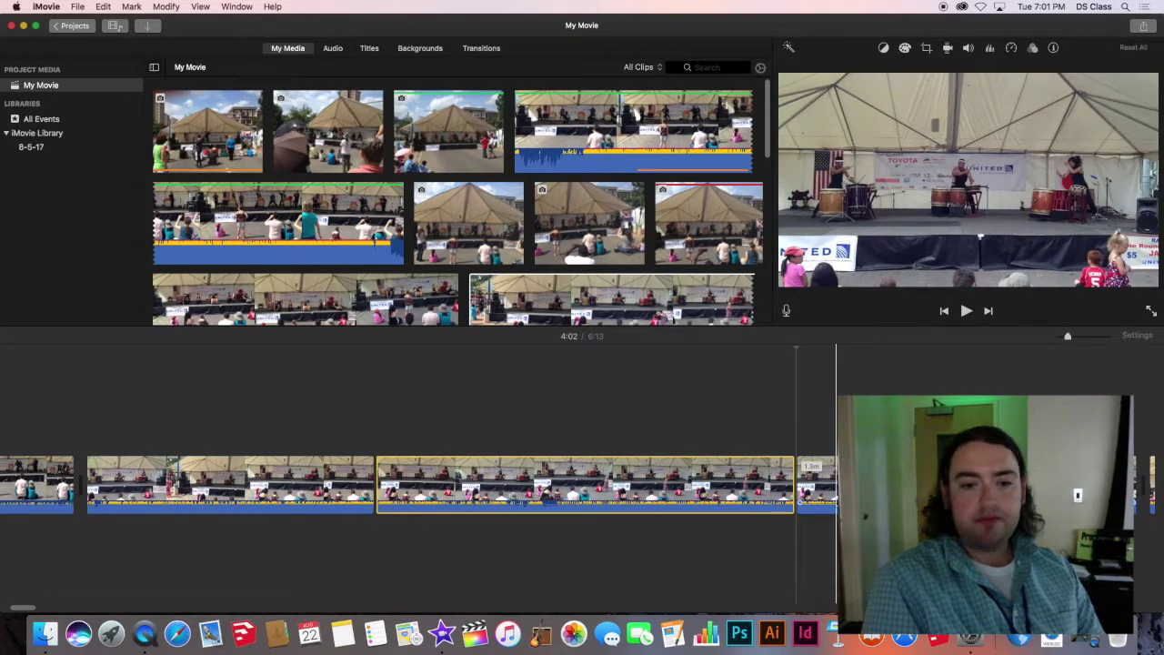
- Delete the middle section of the split drumming clip and trim about two seconds off the end of its first section
left_click(672, 490)
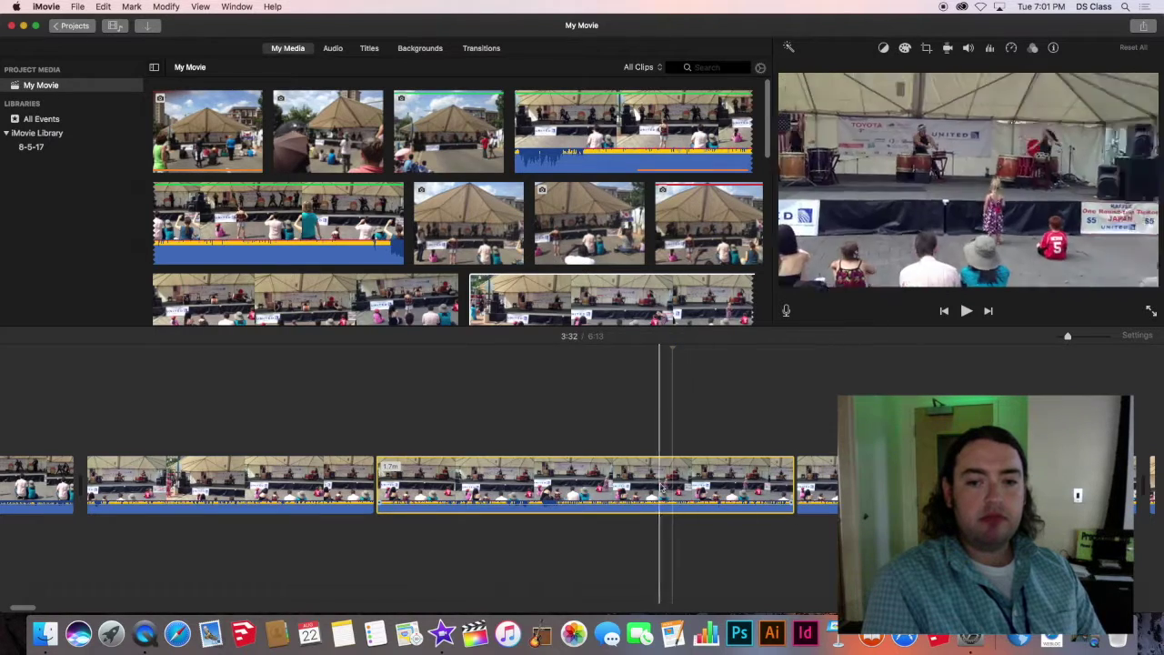
left_click(341, 482)
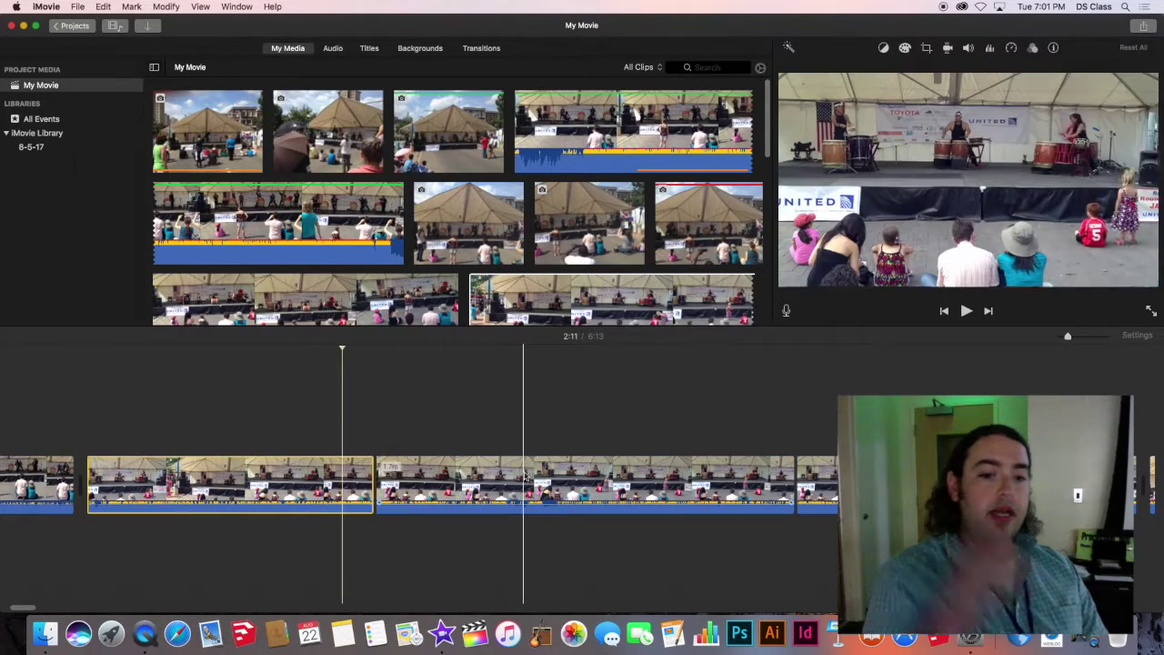
left_click(525, 475)
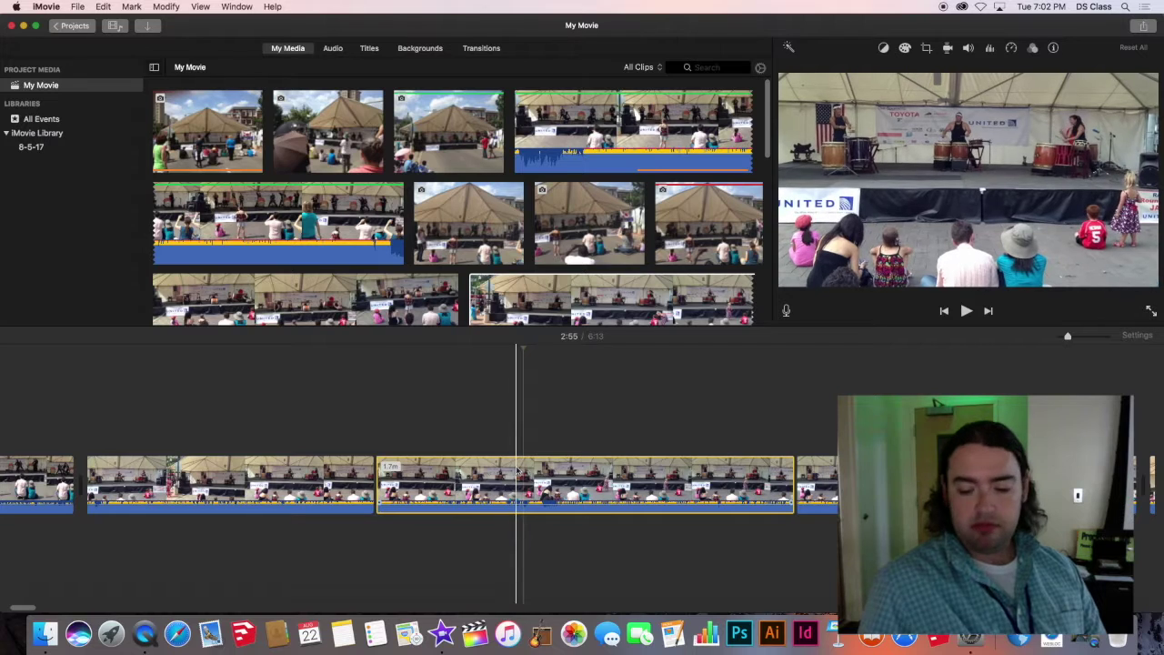
key("Delete")
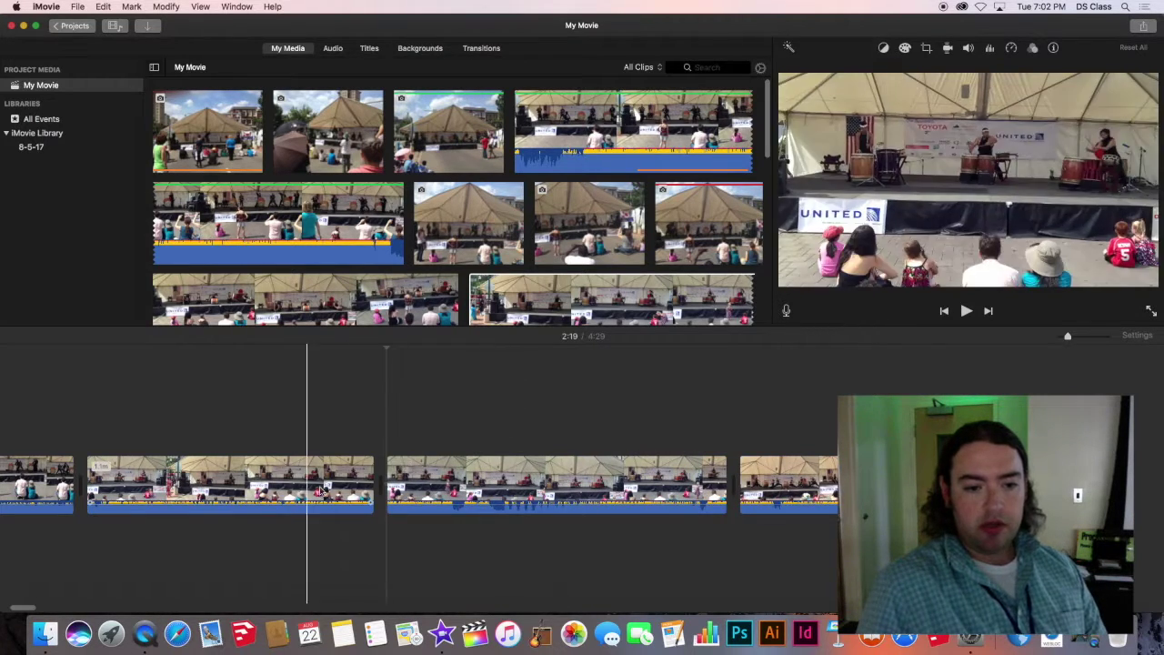
left_click(368, 487)
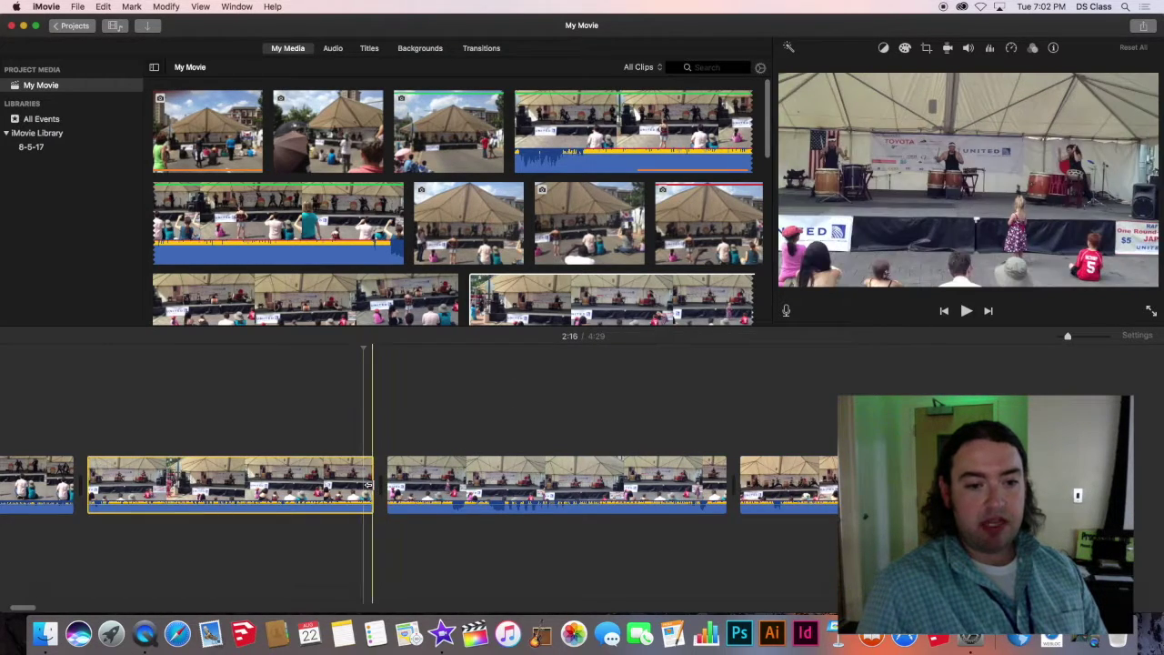
left_click_drag(368, 487, 362, 525)
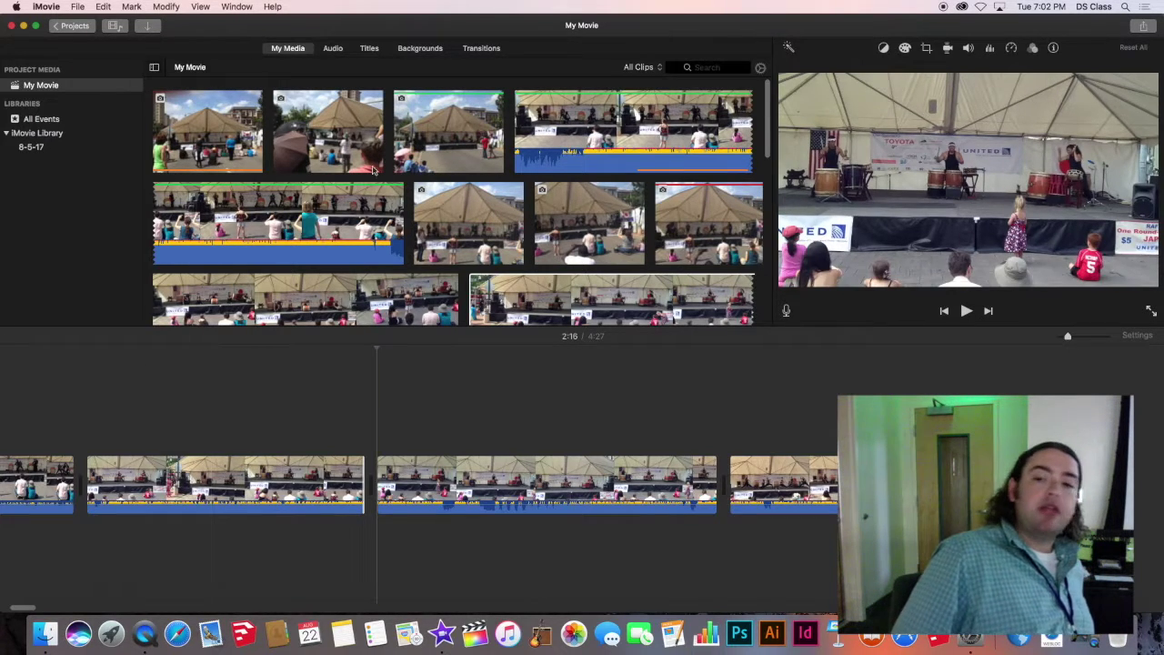
- Preview the start of the section following the trimmed piece, and jump ahead to the beginning of the next clip at 3:40
left_click(461, 287)
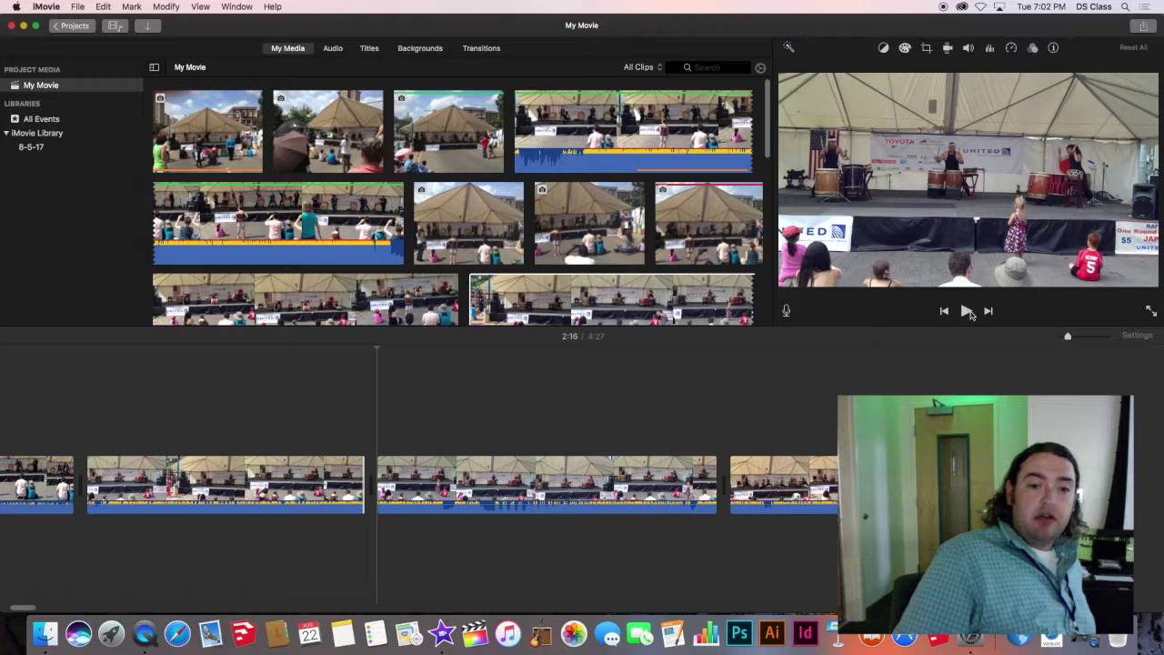
left_click(968, 312)
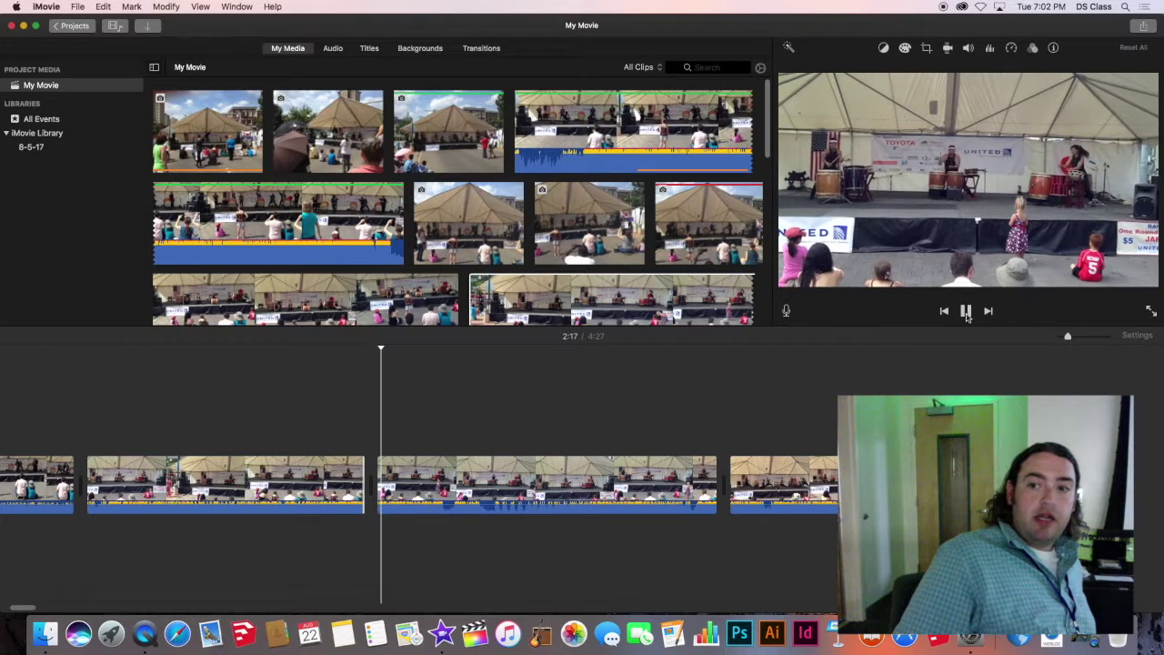
left_click(968, 312)
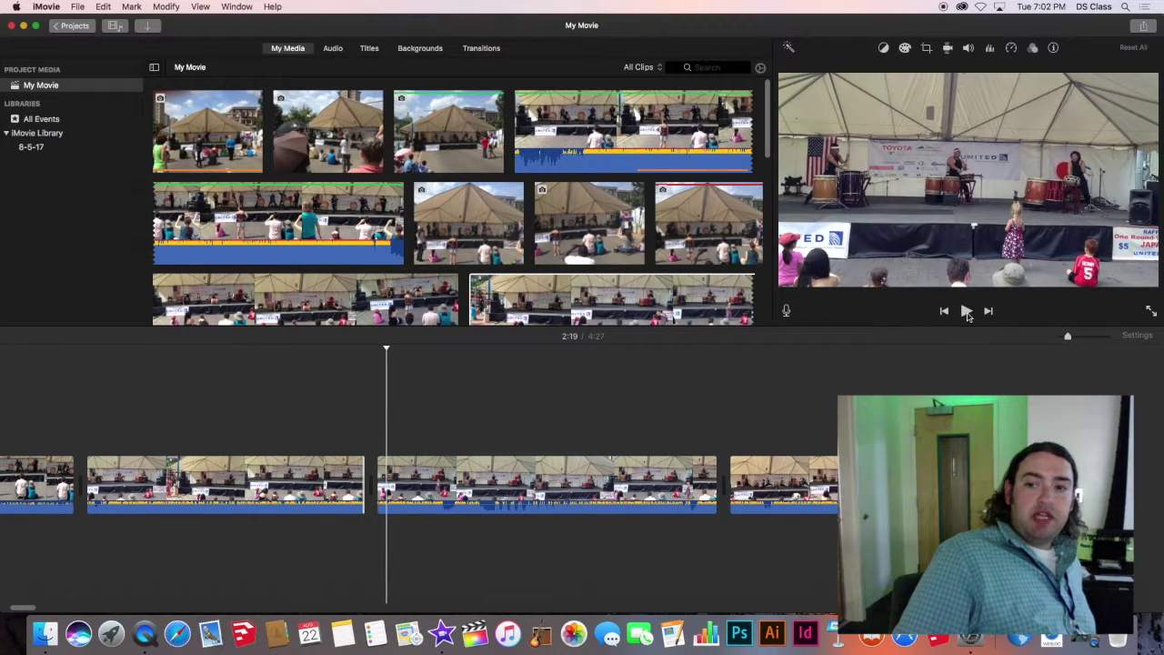
left_click(990, 312)
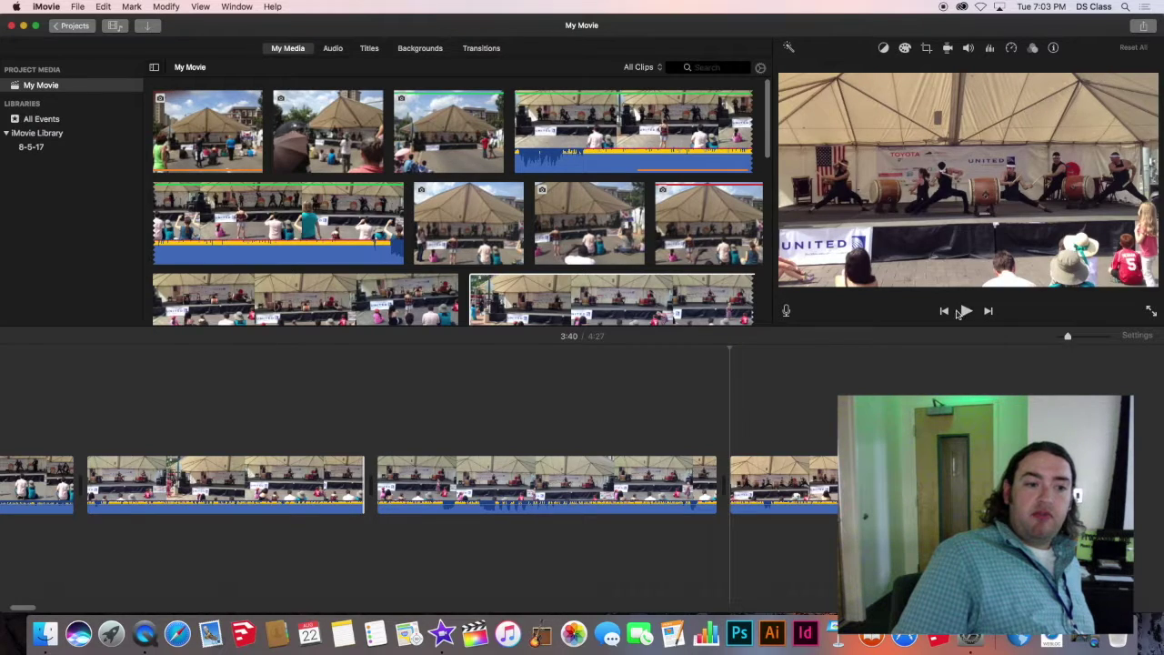
- Return to the first drumming clip in the timeline and preview its second half up to about 1:07
left_click(946, 313)
left_click(947, 313)
left_click(947, 313)
left_click(947, 313)
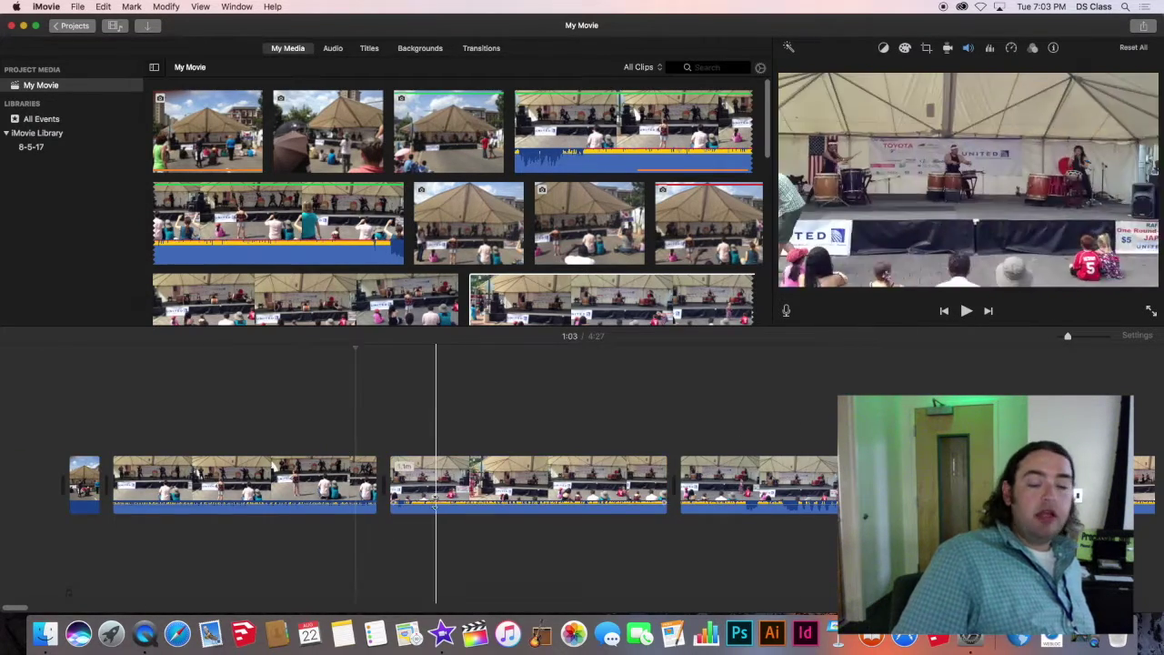
left_click(236, 444)
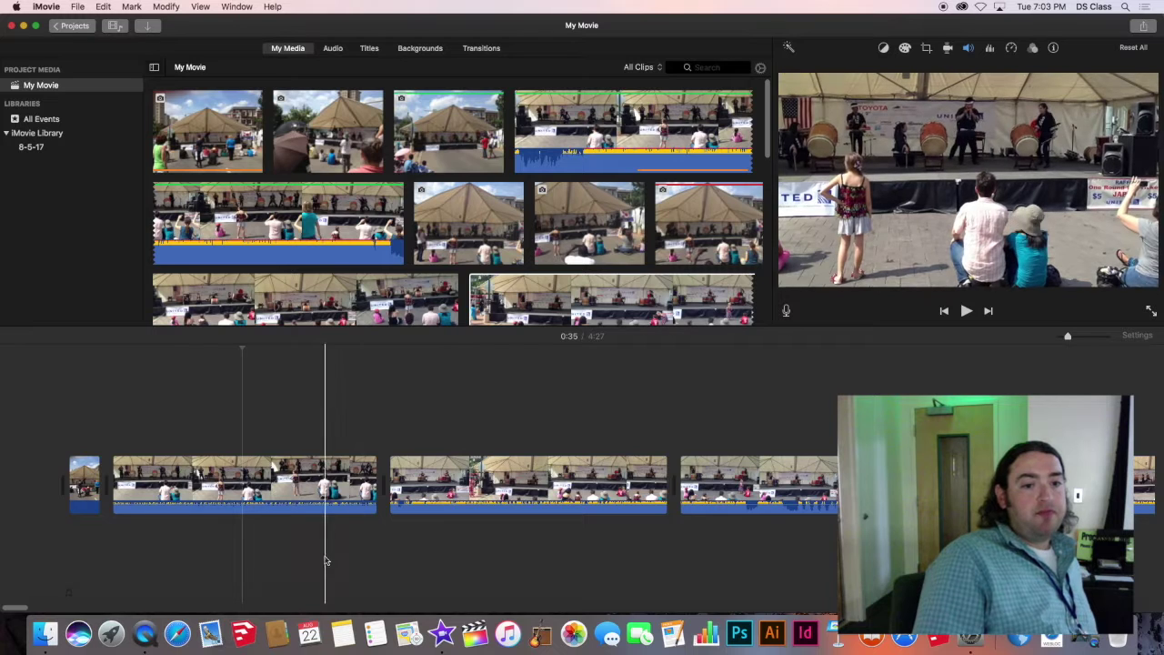
key("space")
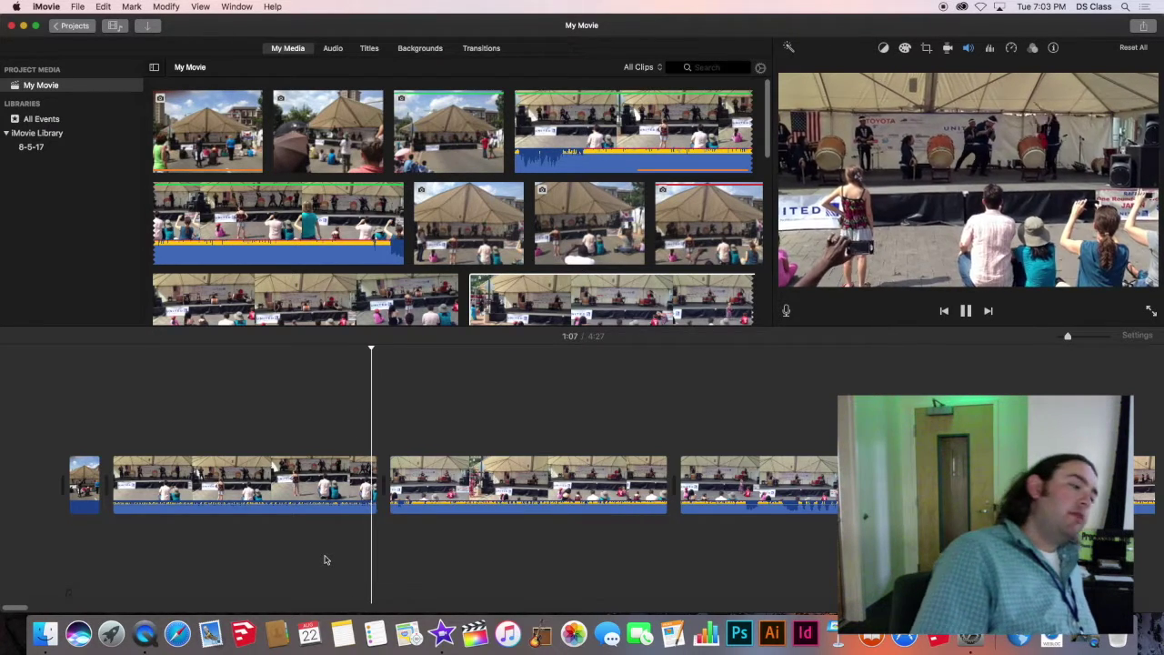
key("space")
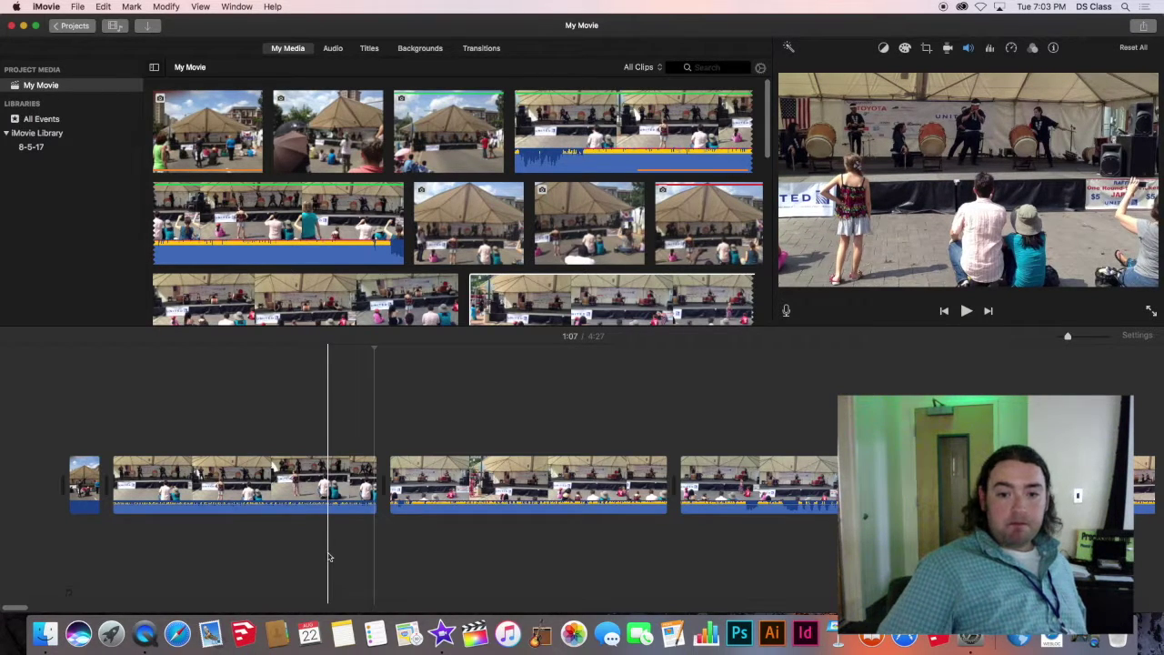
- Undo the trim, the middle-section deletion and both splits of the second drumming clip
left_click(604, 495)
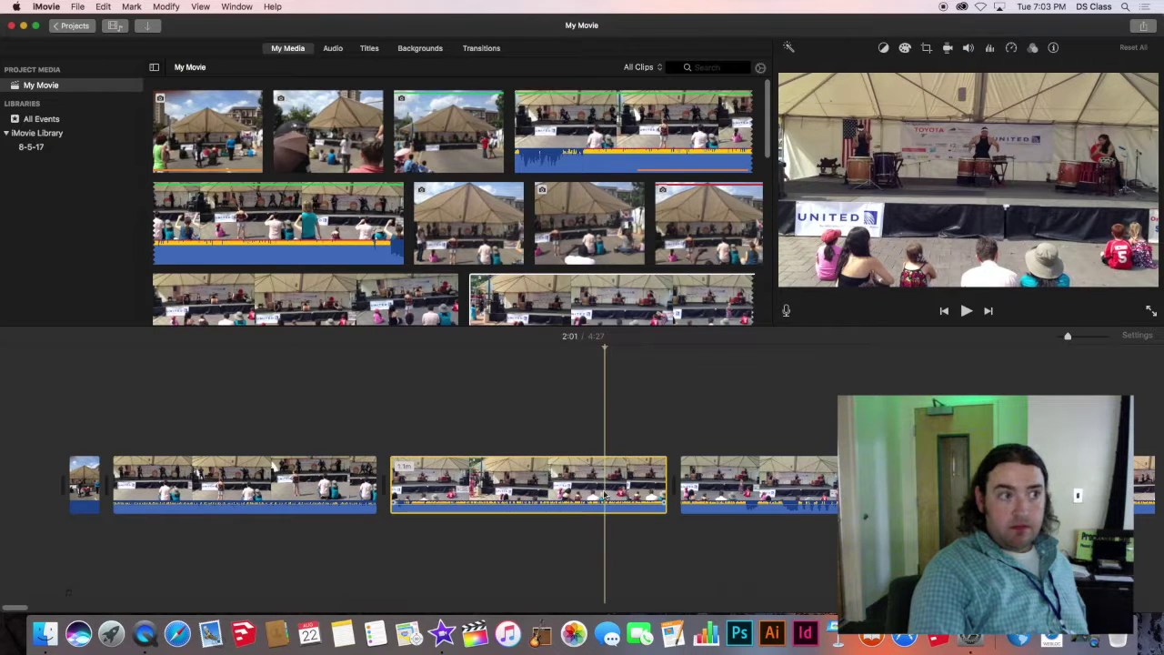
key("super+z")
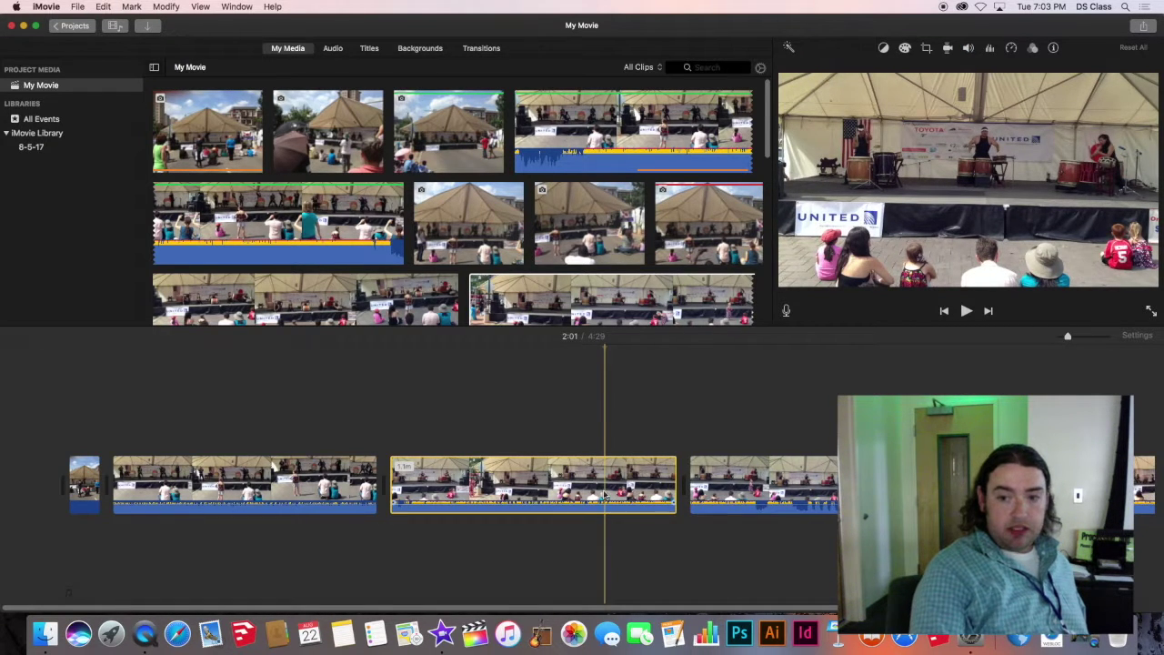
key("super+z")
key("super+z")
key("super+z")
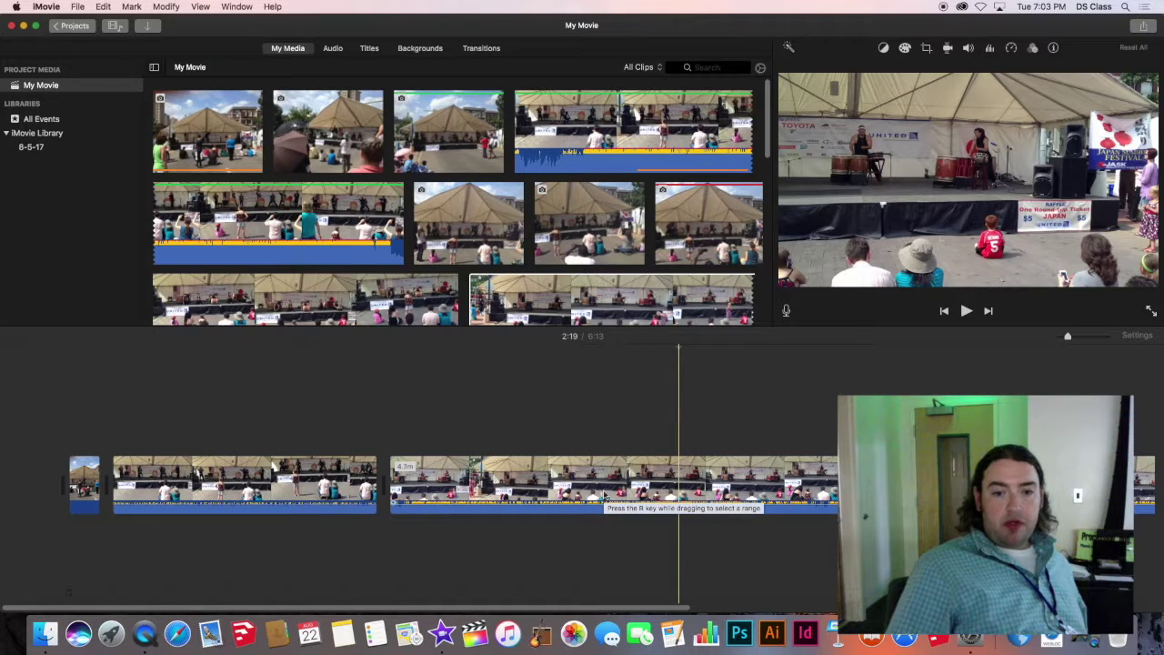
- Preview the 4.3-minute drumming clip at several points between about 1:50 and 2:19 to find a split point
left_click_drag(652, 607, 827, 616)
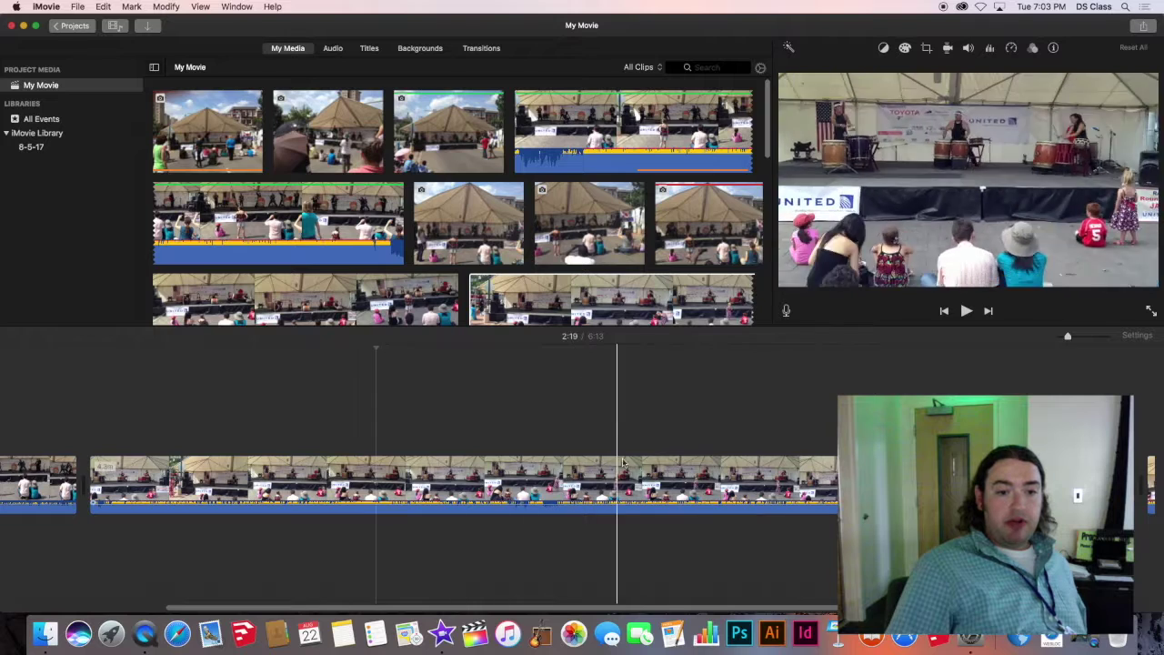
left_click(377, 473)
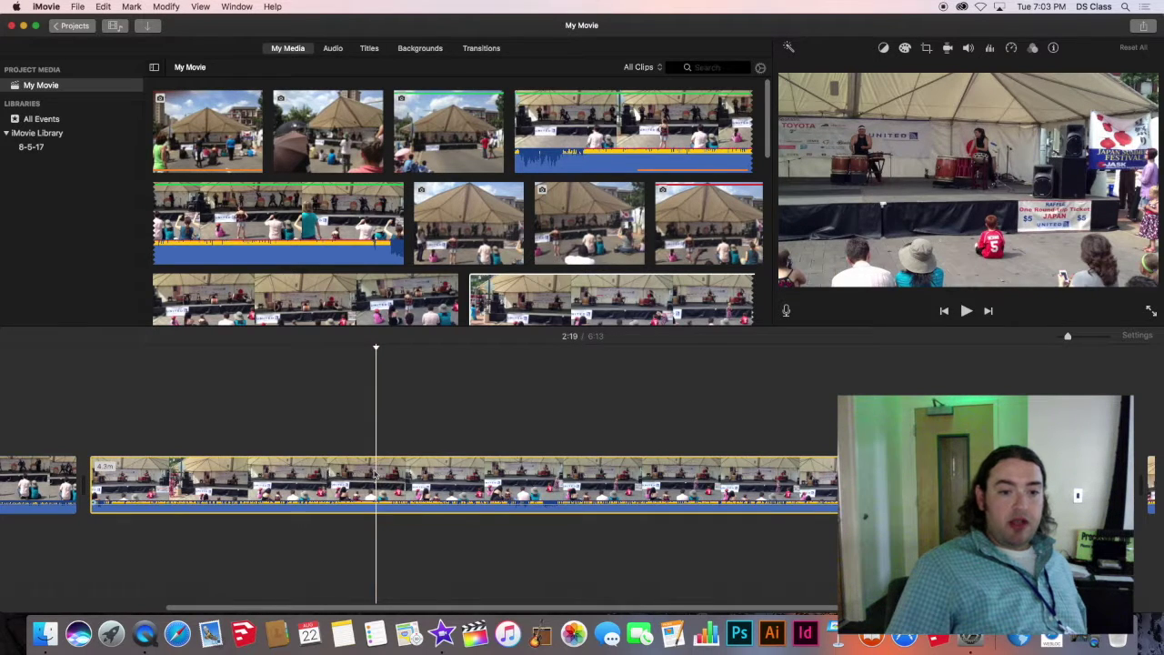
right_click(375, 474)
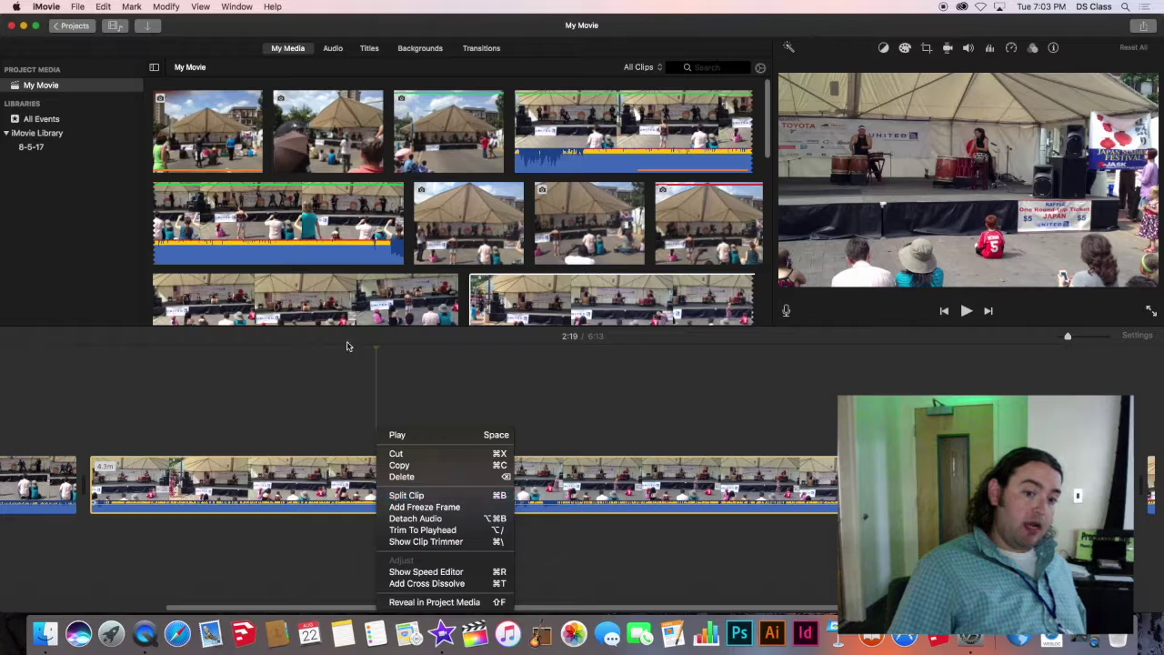
left_click(329, 366)
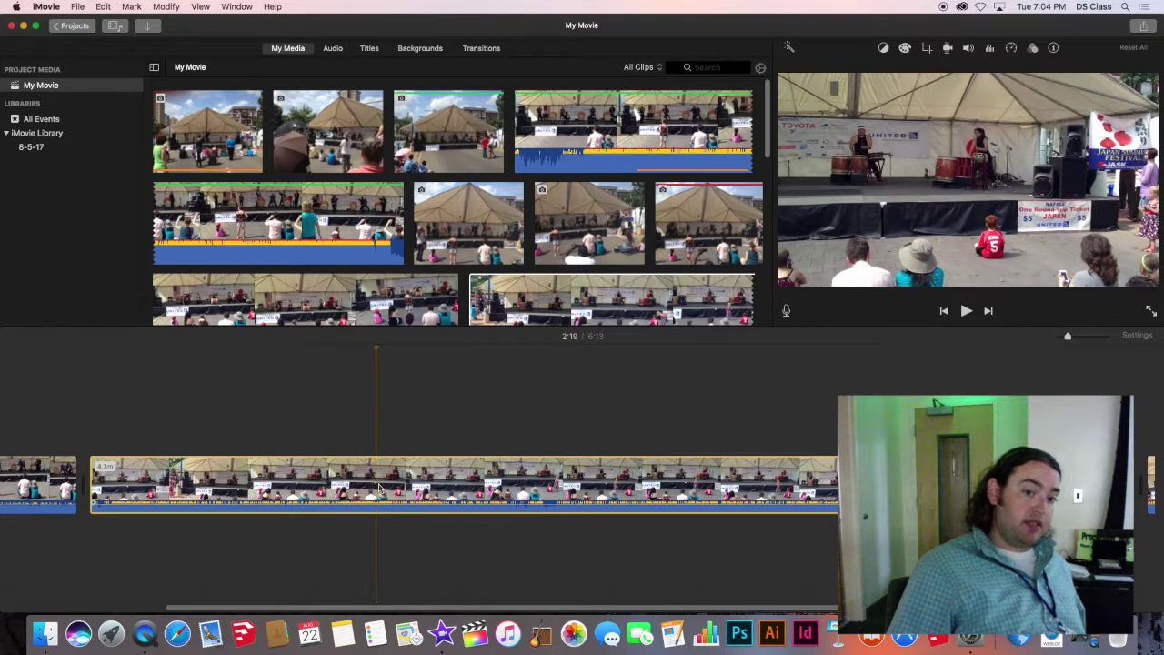
left_click(330, 482)
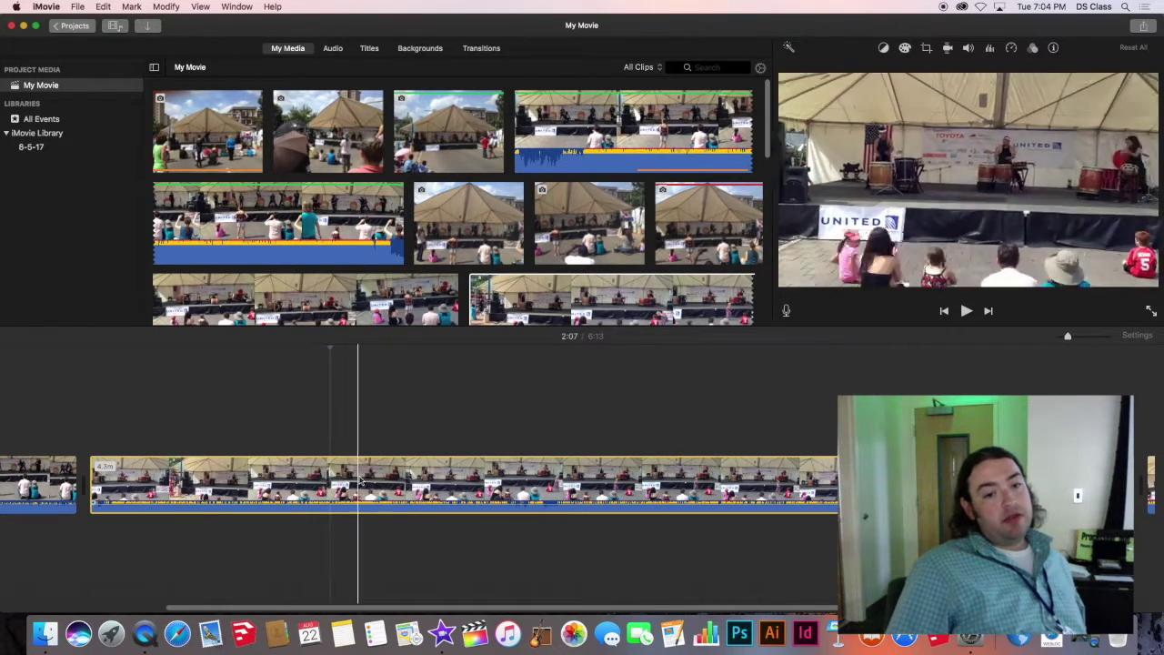
left_click(355, 475)
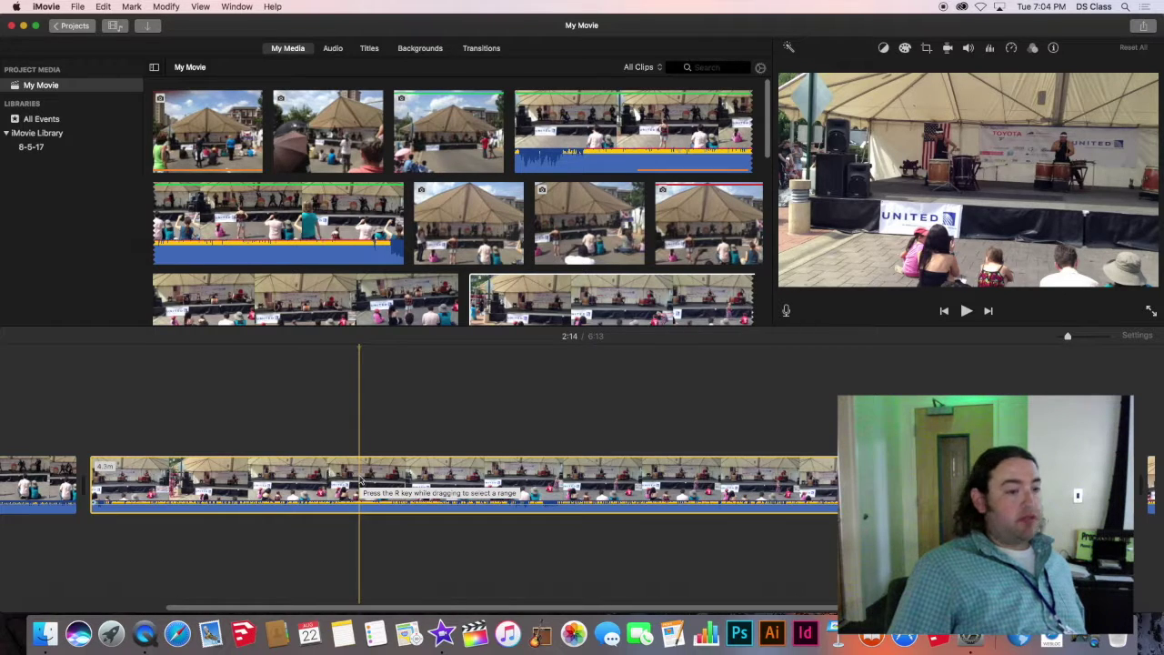
left_click(308, 482)
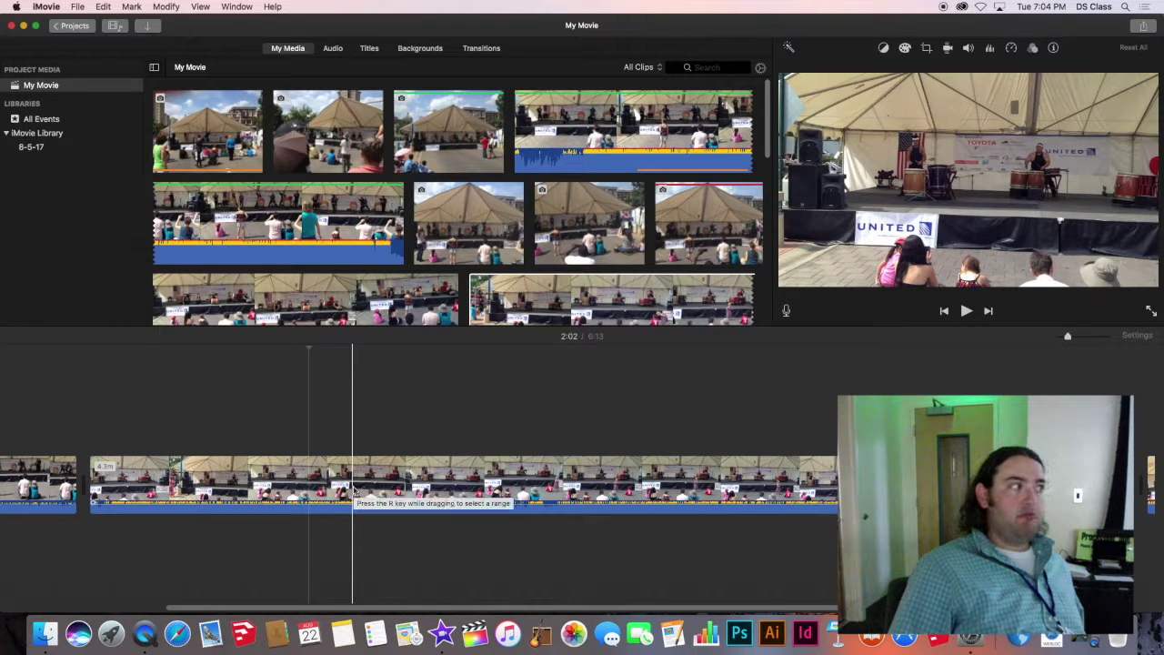
left_click(262, 479)
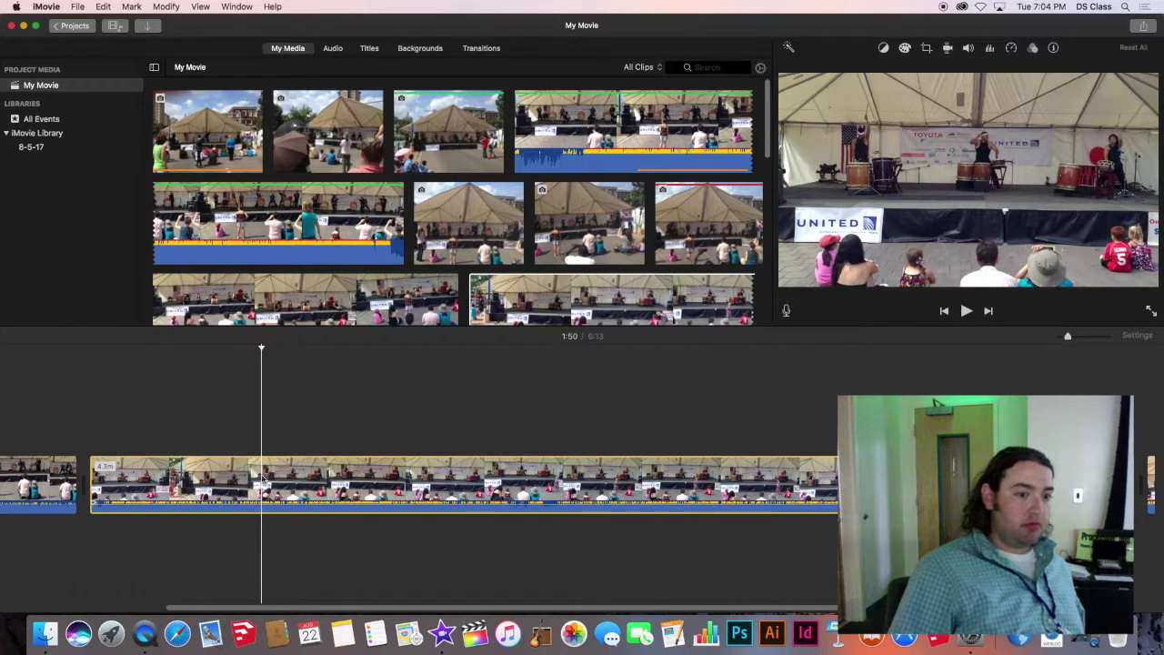
left_click(40, 473)
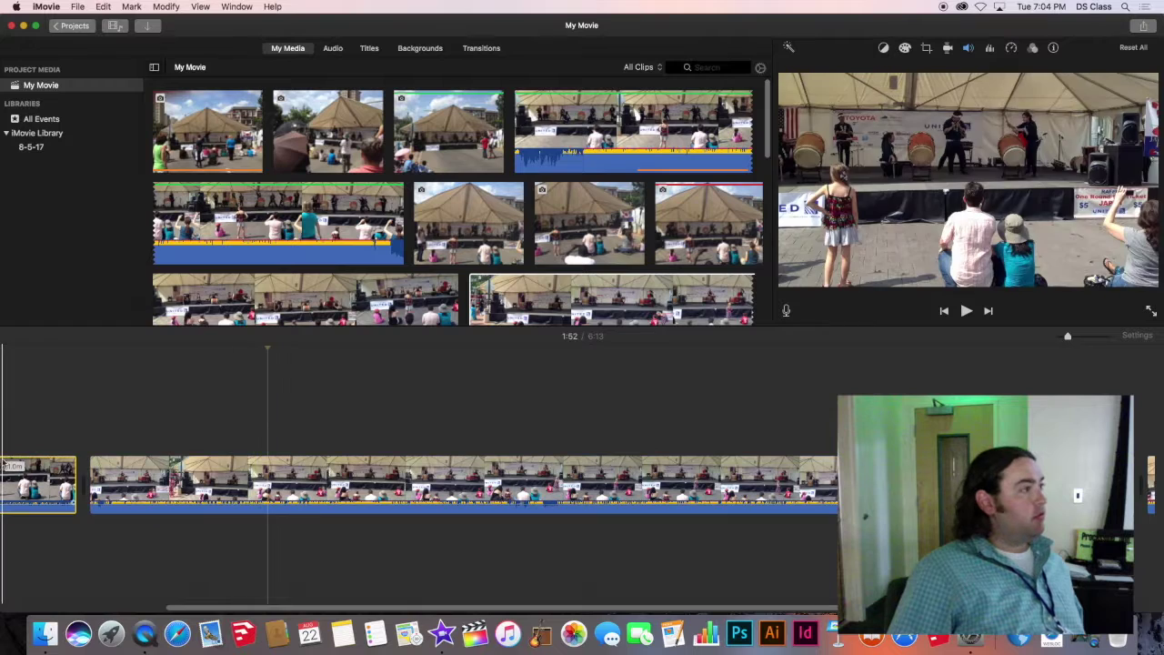
left_click(349, 480)
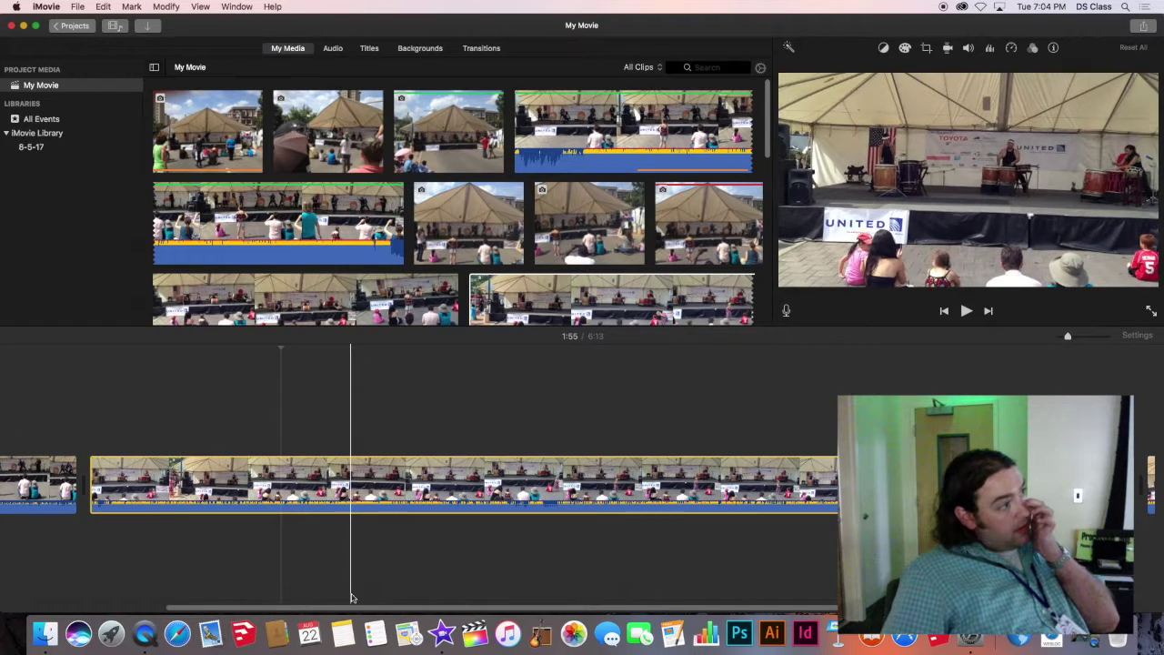
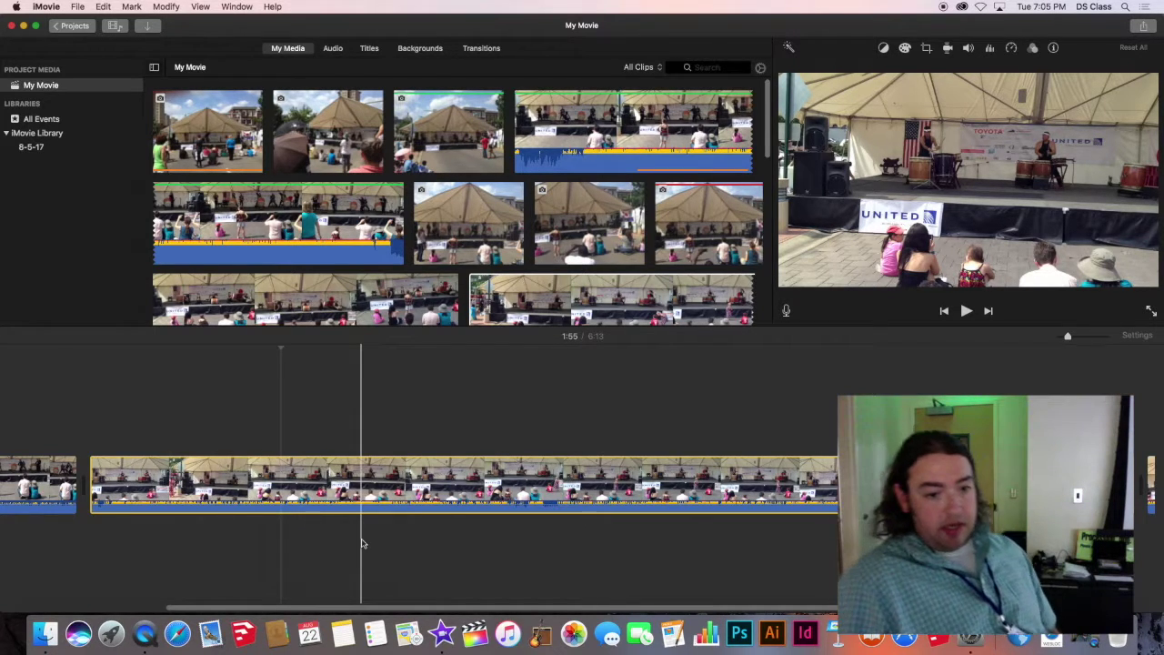
- Split the 4.3-minute drumming clip at 1:55 and 3:40, and delete the section between the two cuts
right_click(285, 469)
left_click(309, 496)
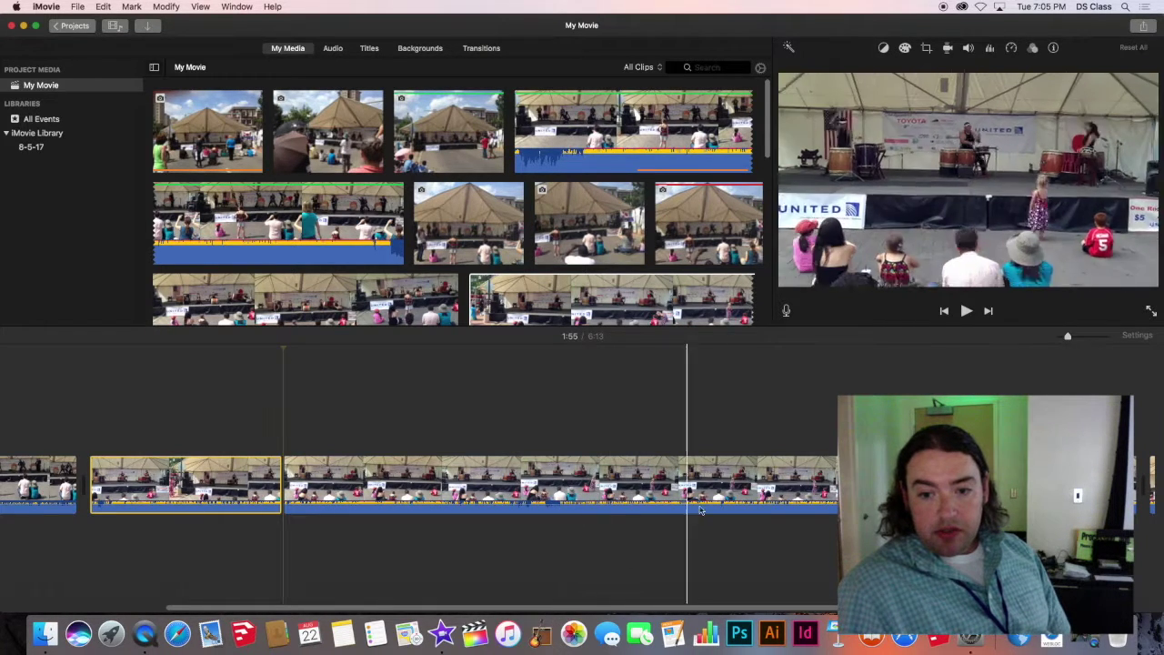
left_click(709, 480)
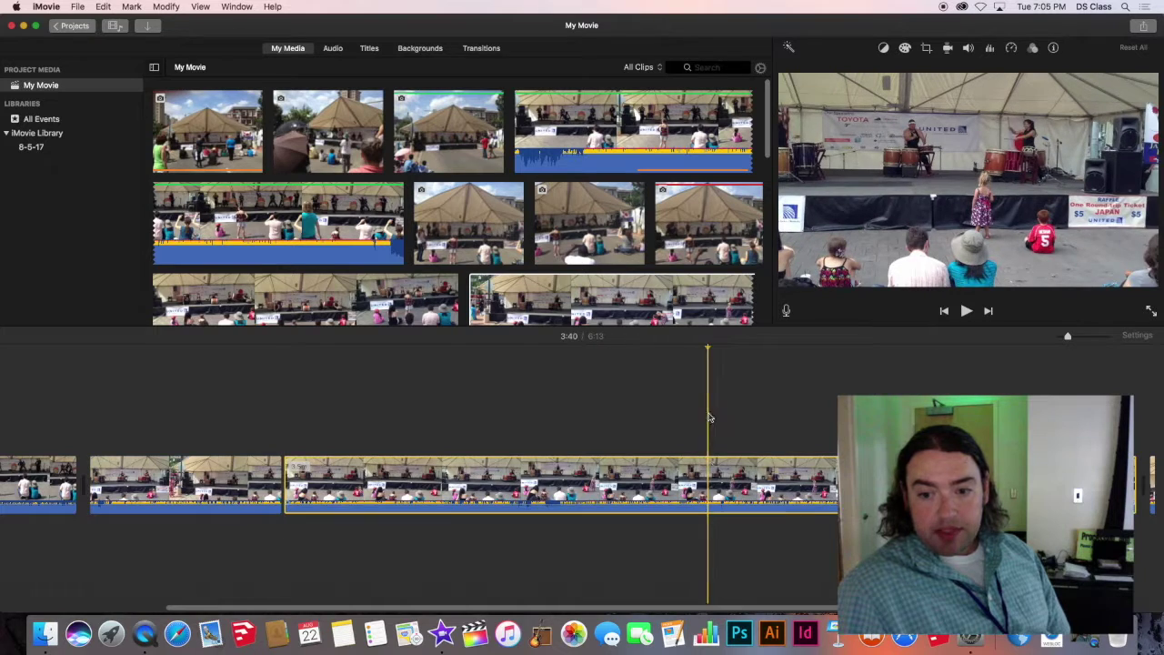
right_click(711, 479)
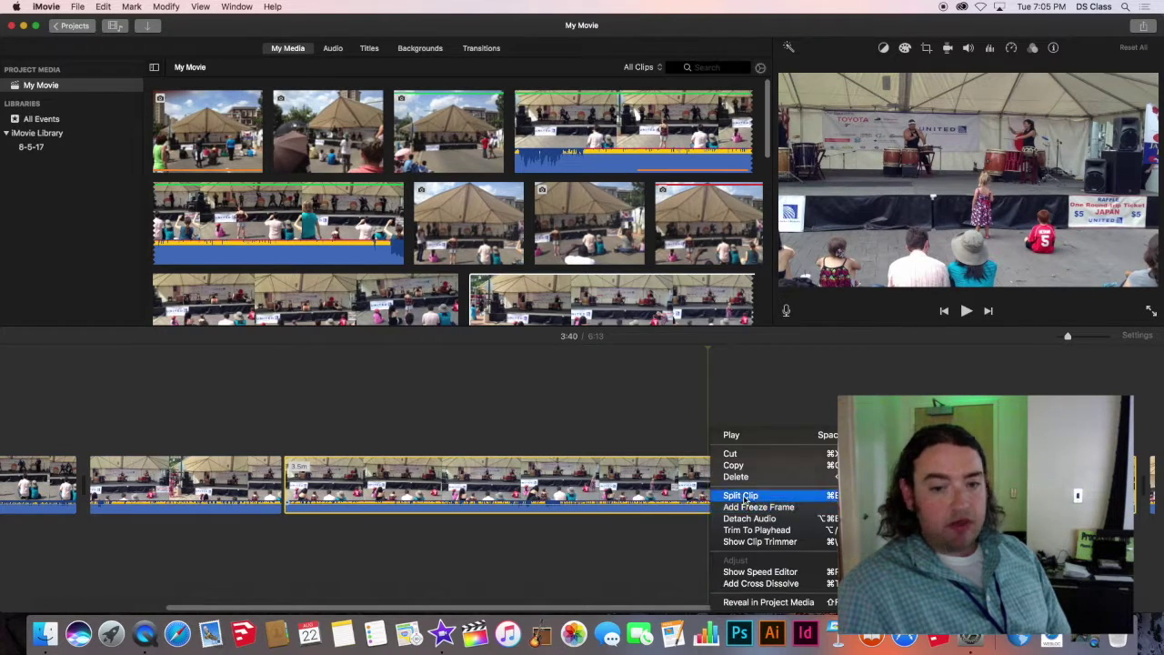
left_click(742, 495)
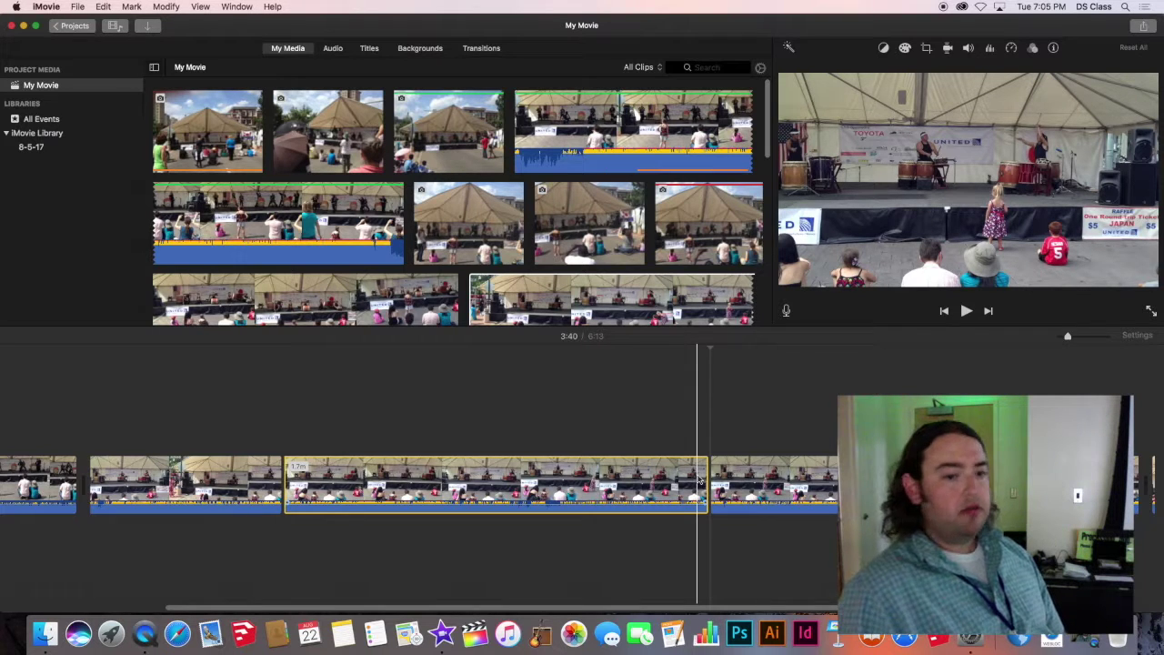
key("Delete")
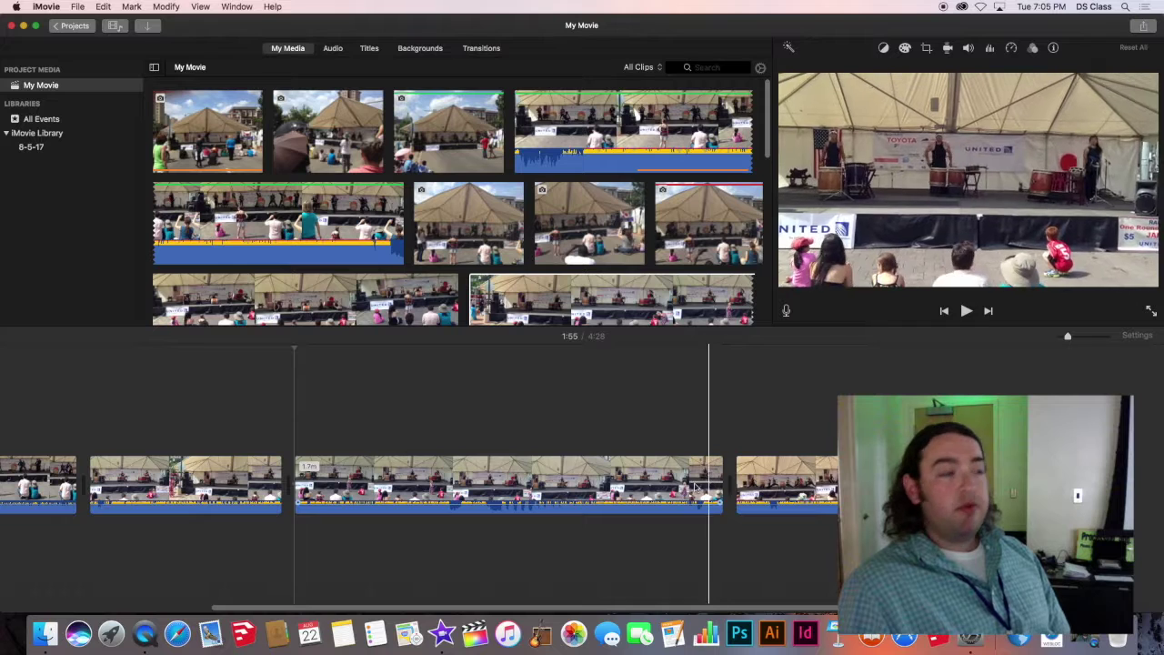
- Review the remaining sections of the split drumming clip and their neighbouring clips in the timeline
left_click(624, 488)
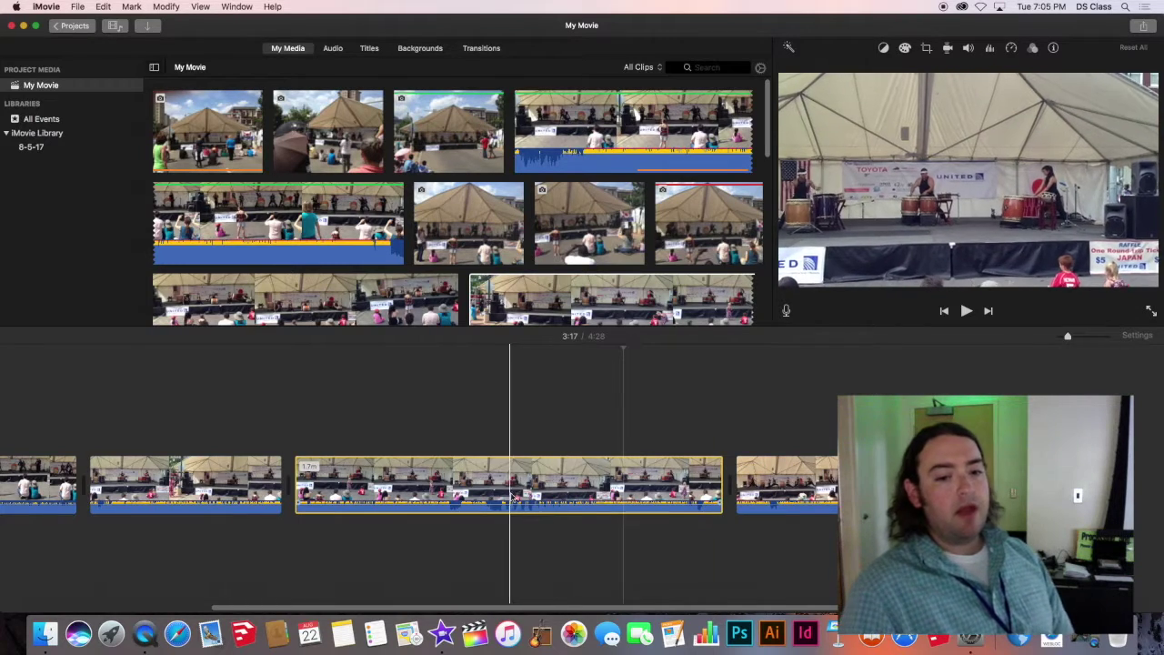
scroll(514, 498, "left", 6)
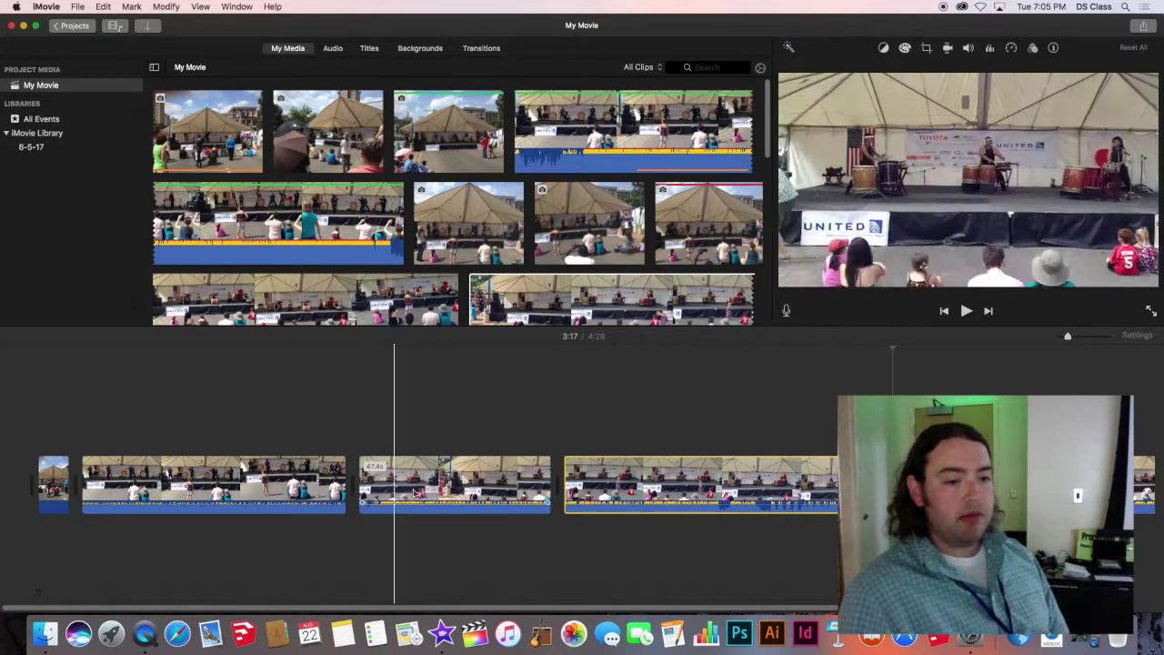
left_click(438, 491)
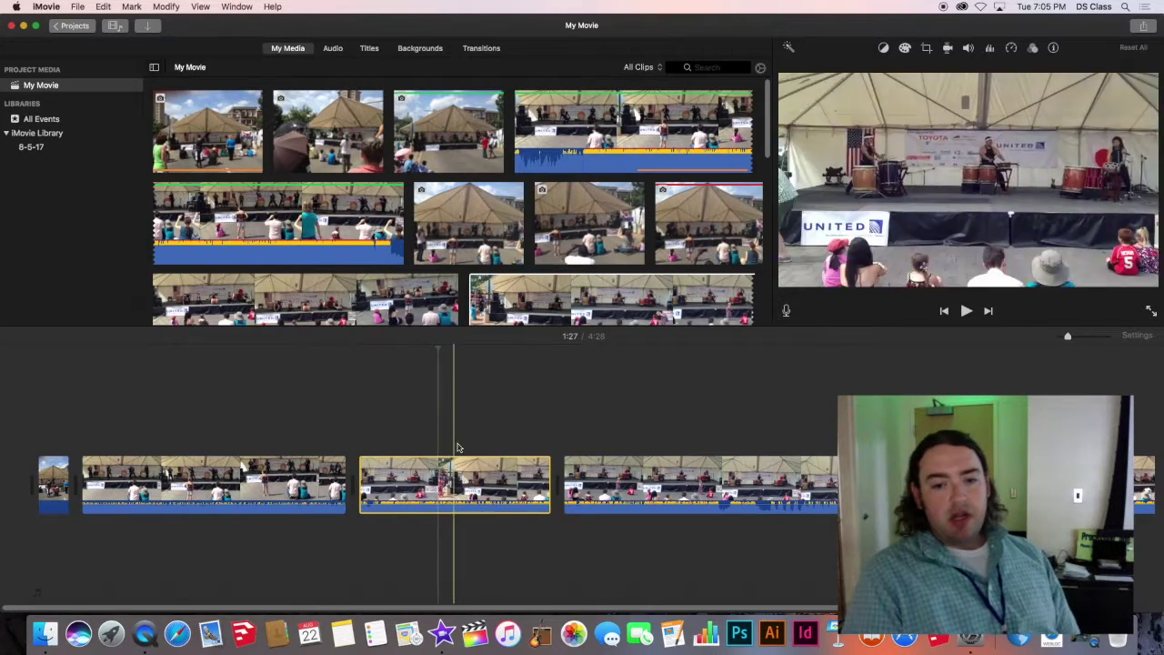
left_click(644, 482)
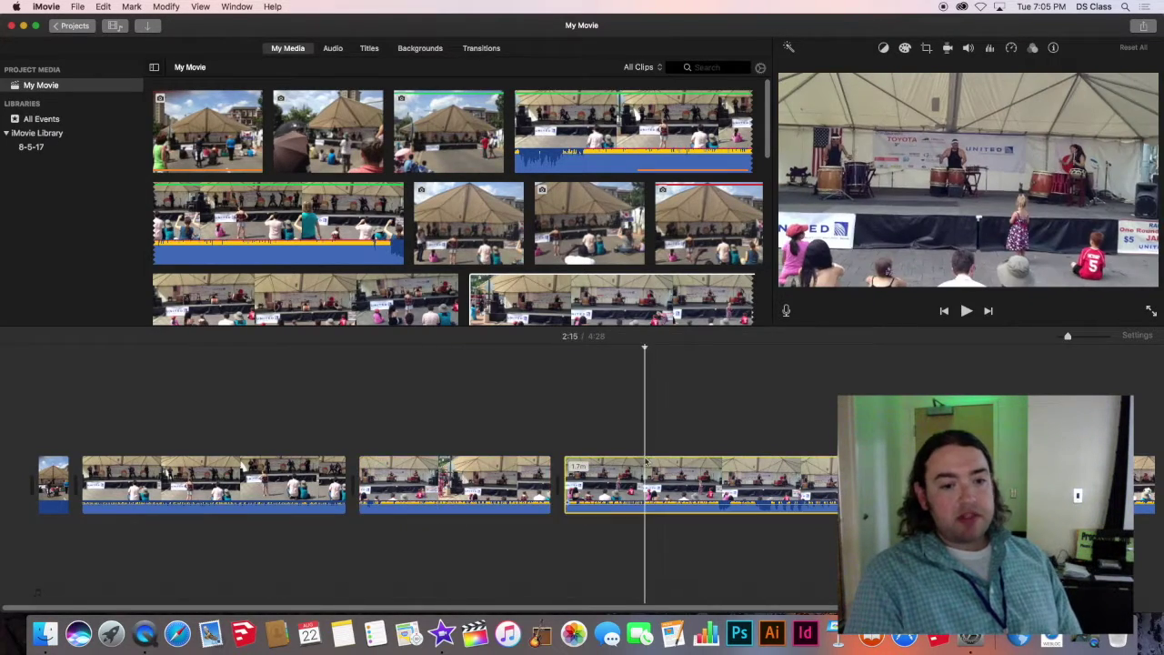
left_click(1083, 482)
left_click(427, 482)
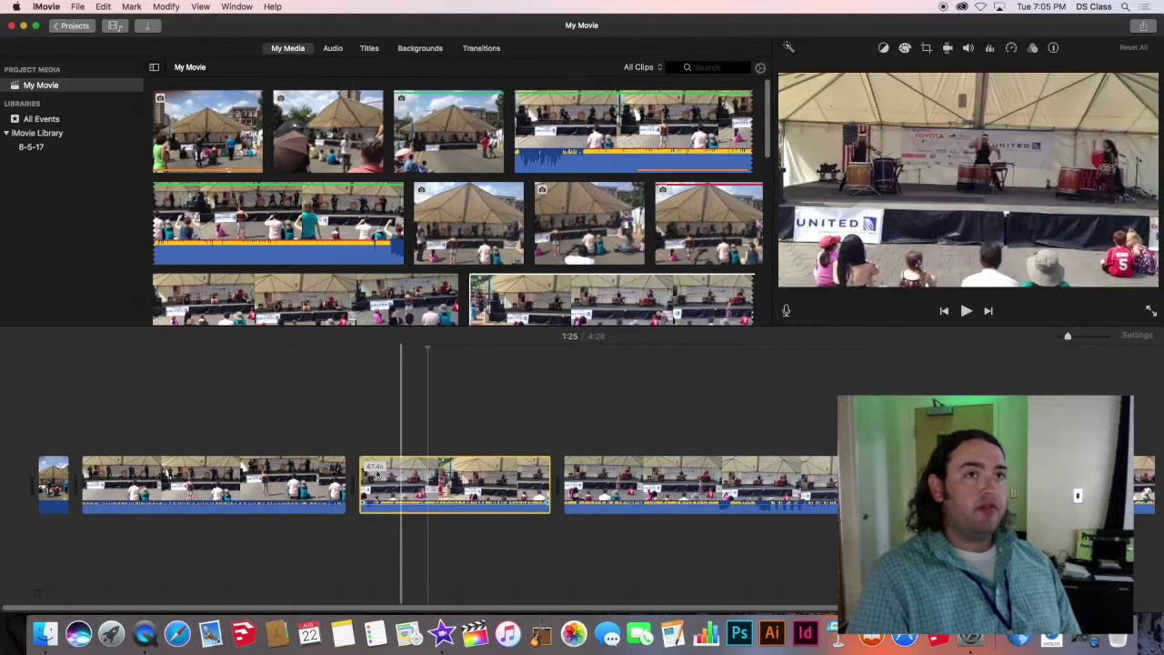
- Reorder the timeline by moving the 1.0-minute drumming clip and the opening photo behind the 1.7-minute drumming section
left_click(212, 492)
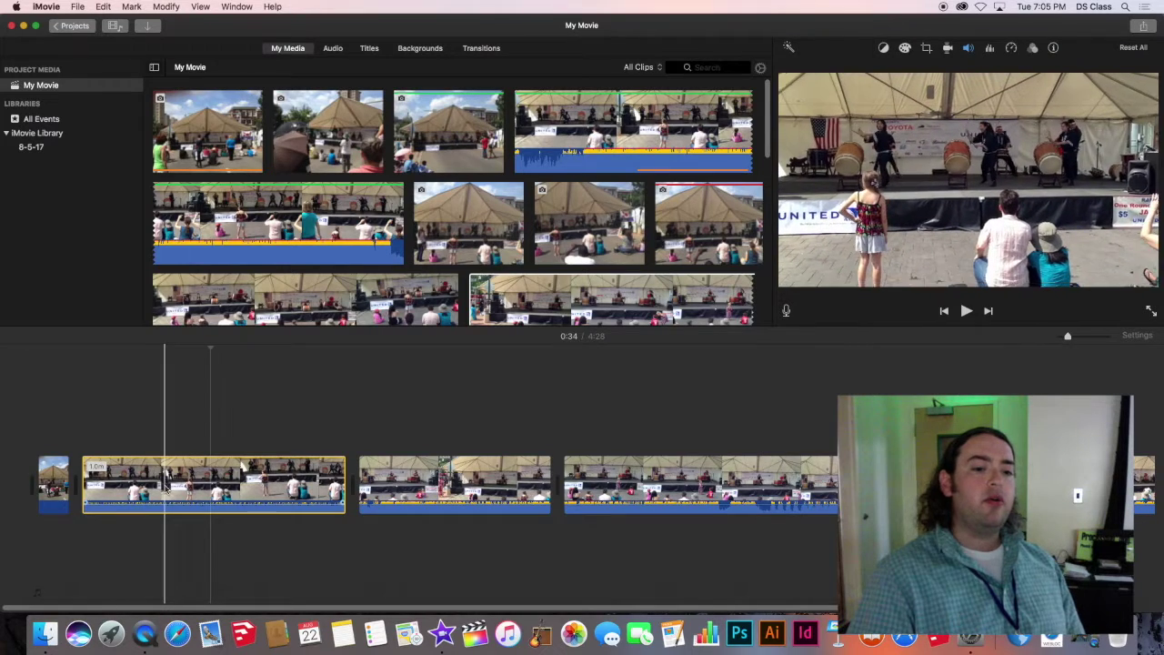
left_click_drag(141, 482, 823, 496)
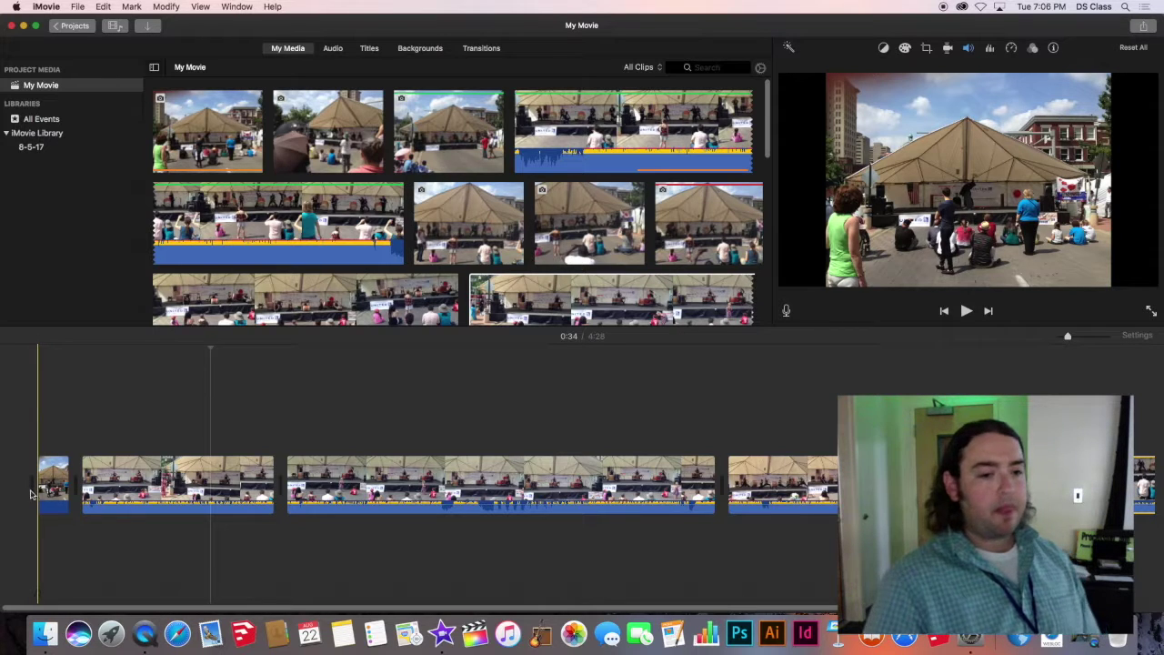
left_click(42, 490)
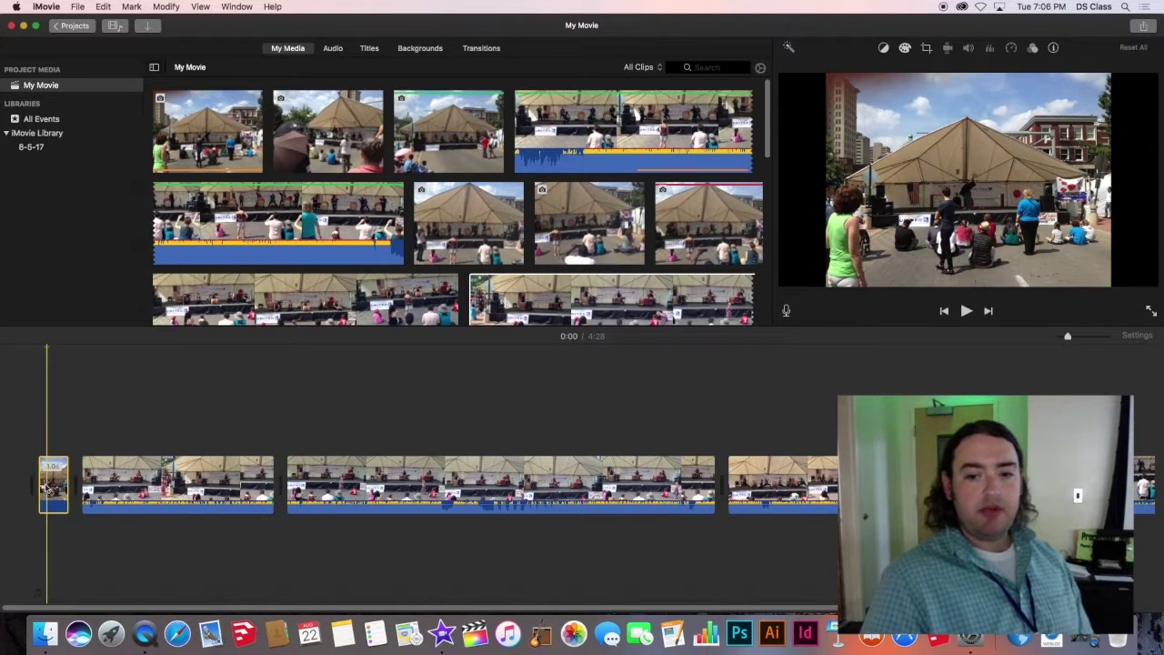
left_click_drag(53, 494, 563, 382)
left_click_drag(746, 432, 702, 491)
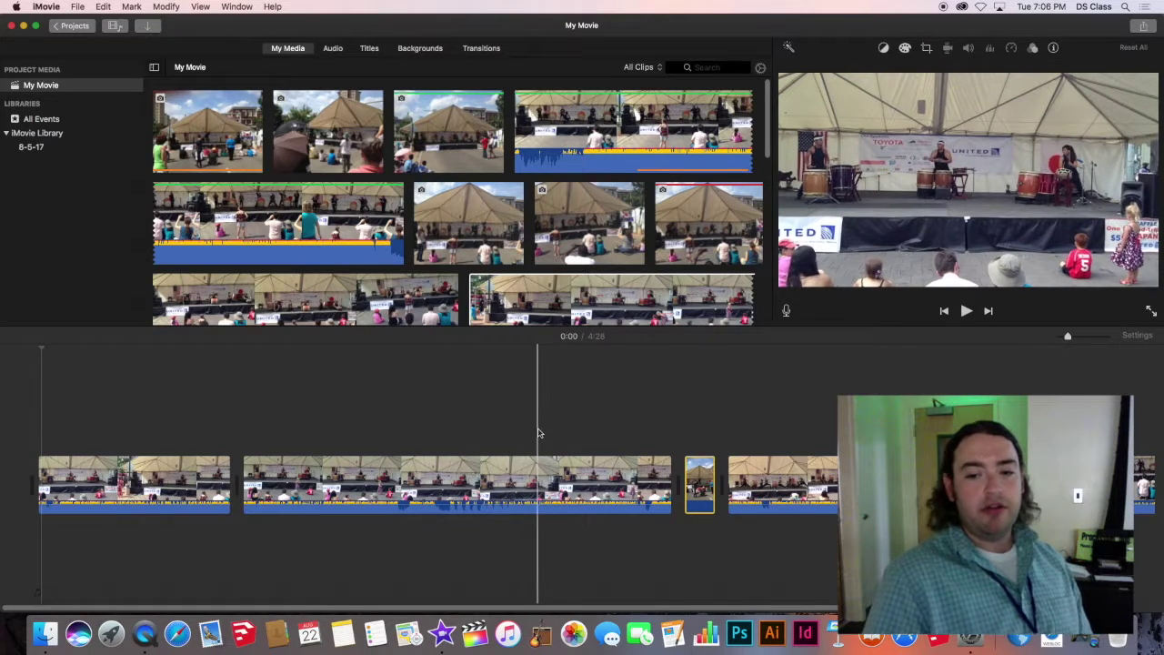
- Extend the moved photo's duration in the timeline to 22.8 seconds
left_click_drag(715, 478, 644, 482)
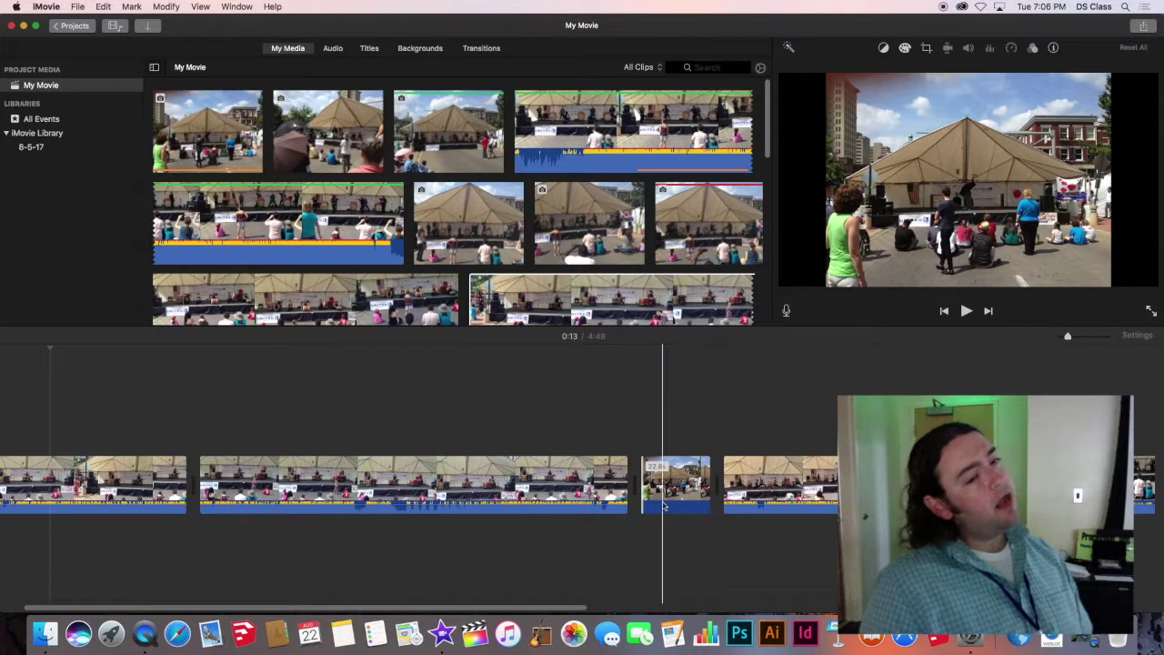
left_click(658, 507)
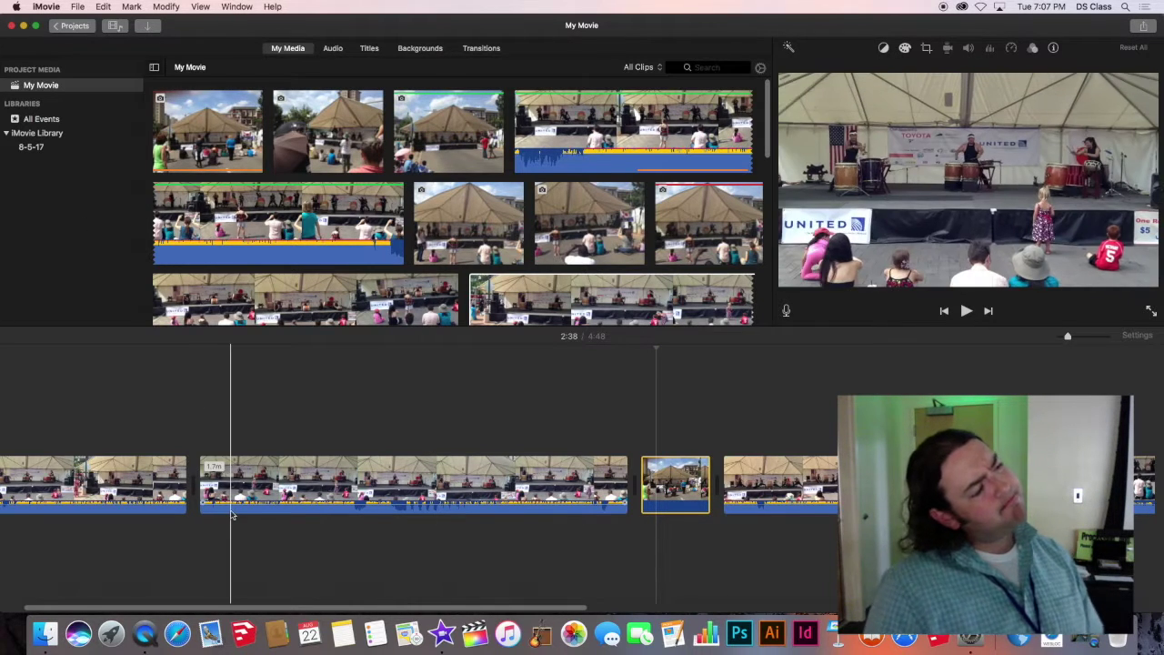
scroll(163, 610, "left", 2)
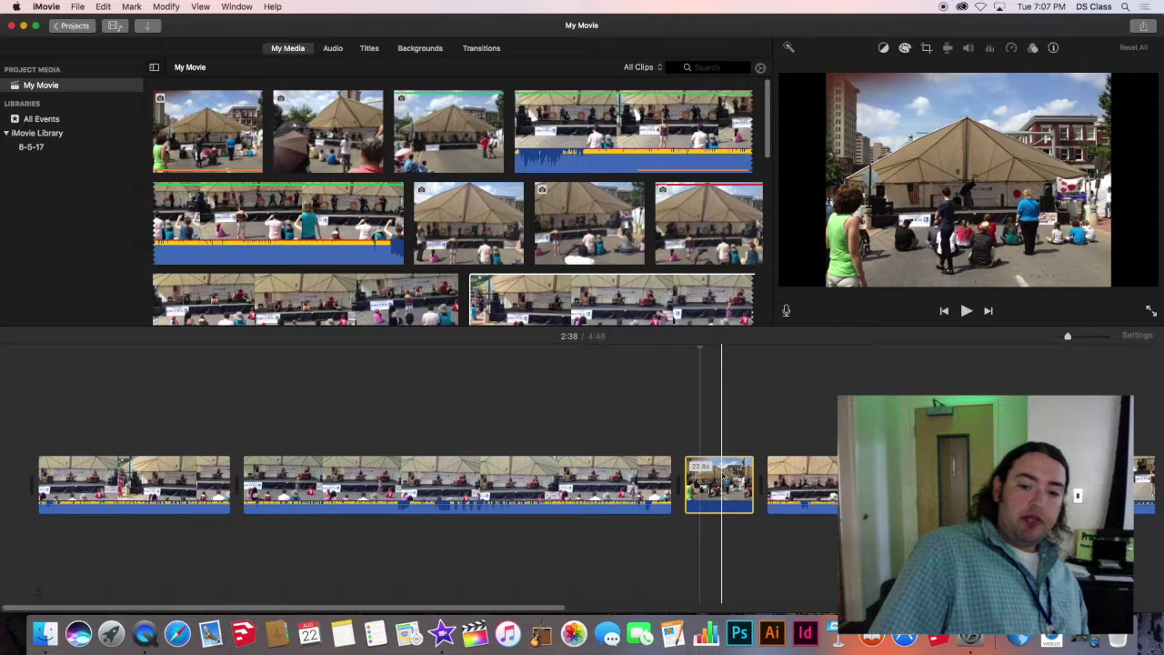
- Lift the photo and the 1.7-minute drumming clip out of their timeline positions and put each back in place
left_click_drag(719, 473, 709, 582)
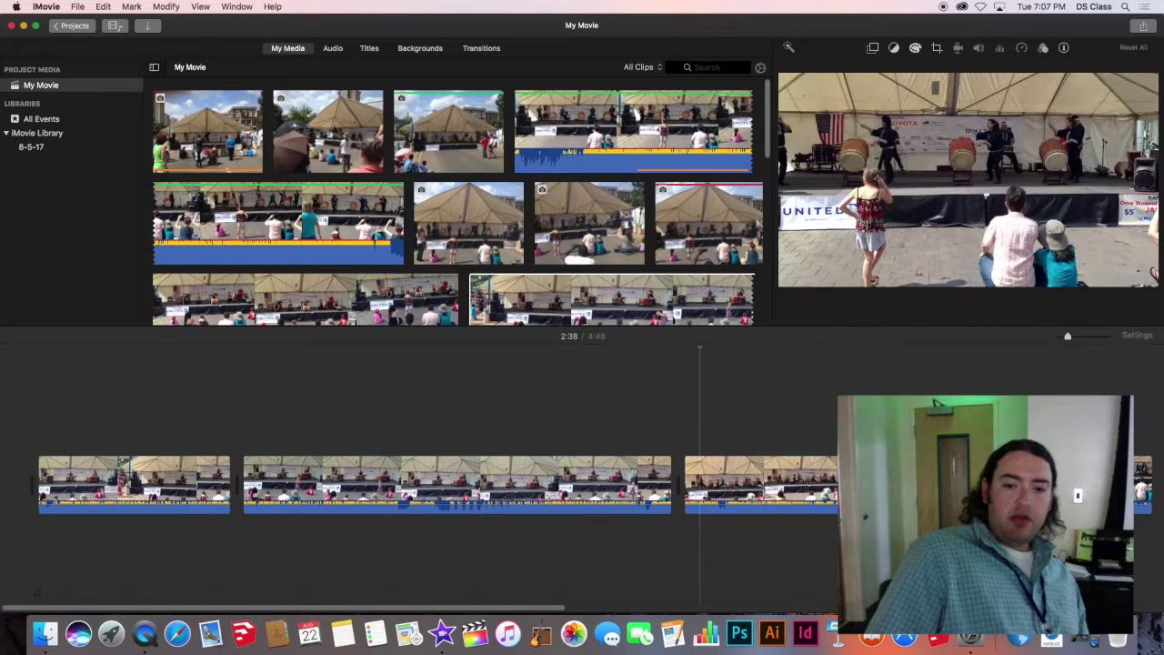
left_click_drag(829, 587, 713, 482)
left_click(553, 483)
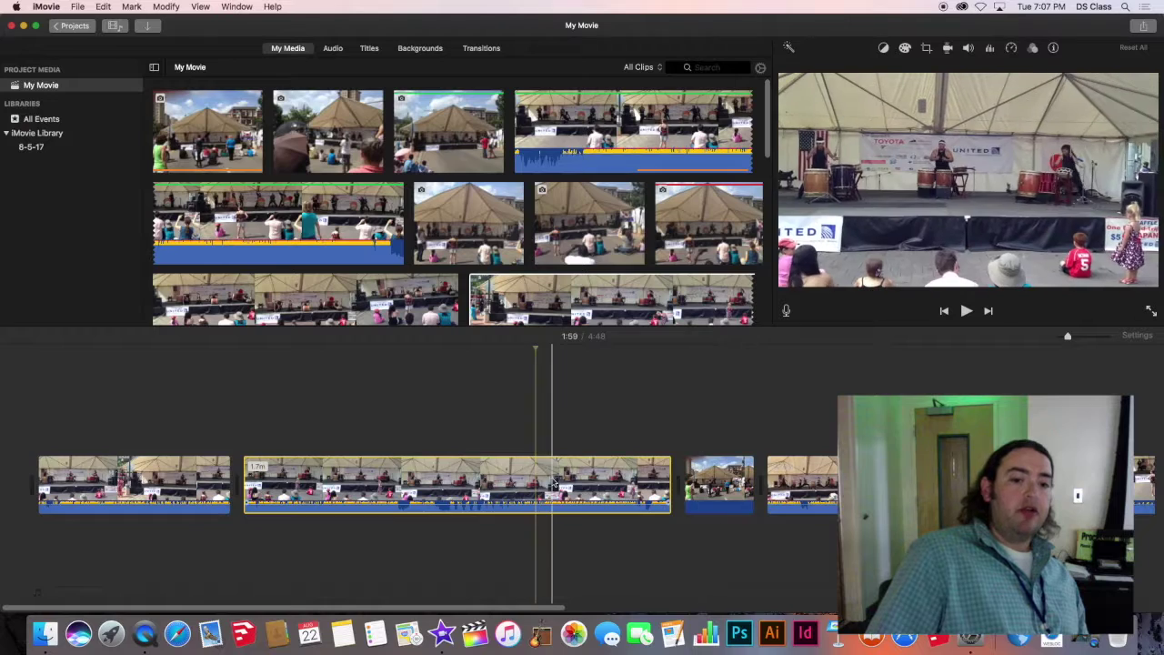
left_click_drag(553, 482, 173, 484)
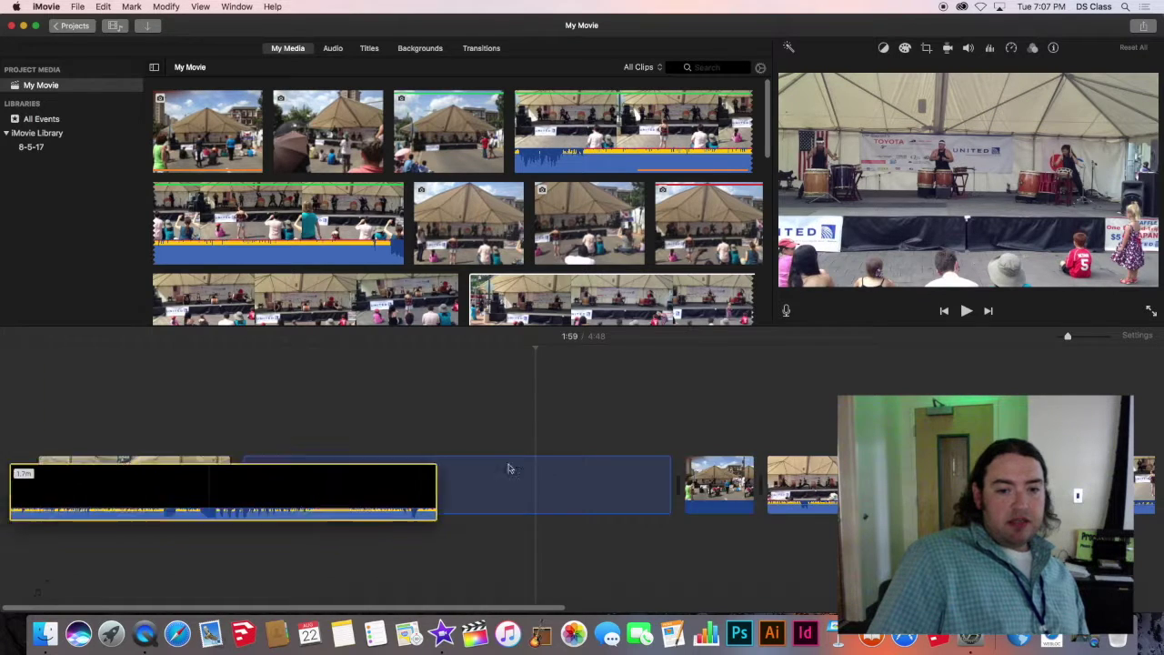
left_click_drag(509, 469, 537, 530)
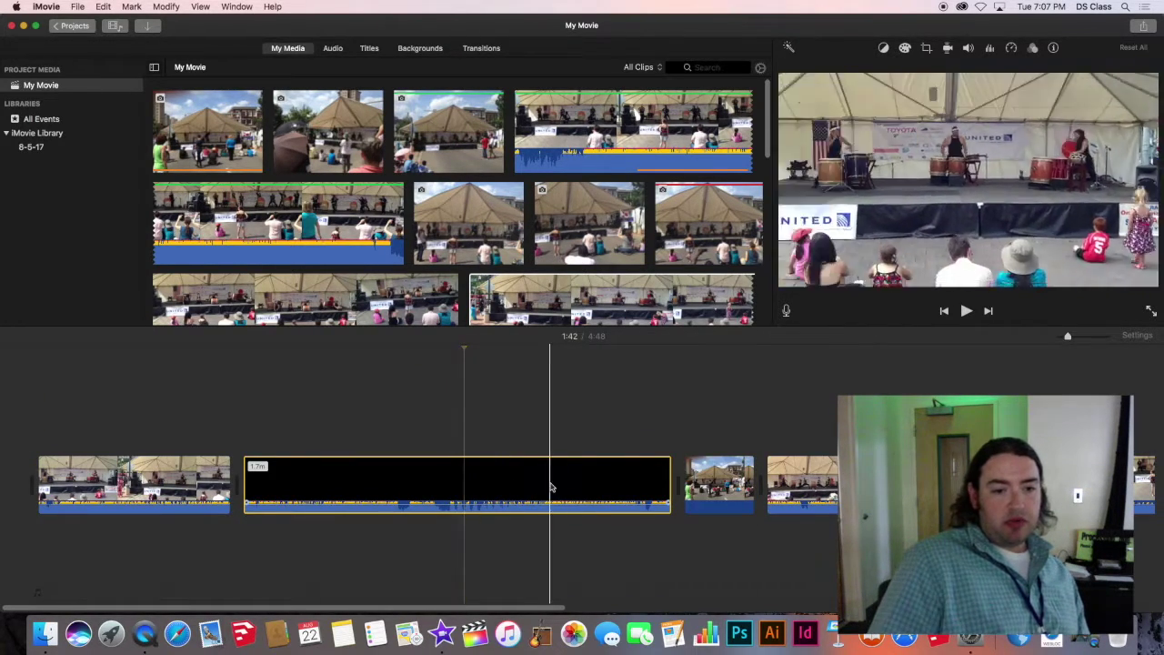
- Play the 1.7-minute drumming clip briefly and look over the other clips in the timeline
key("space")
key("space")
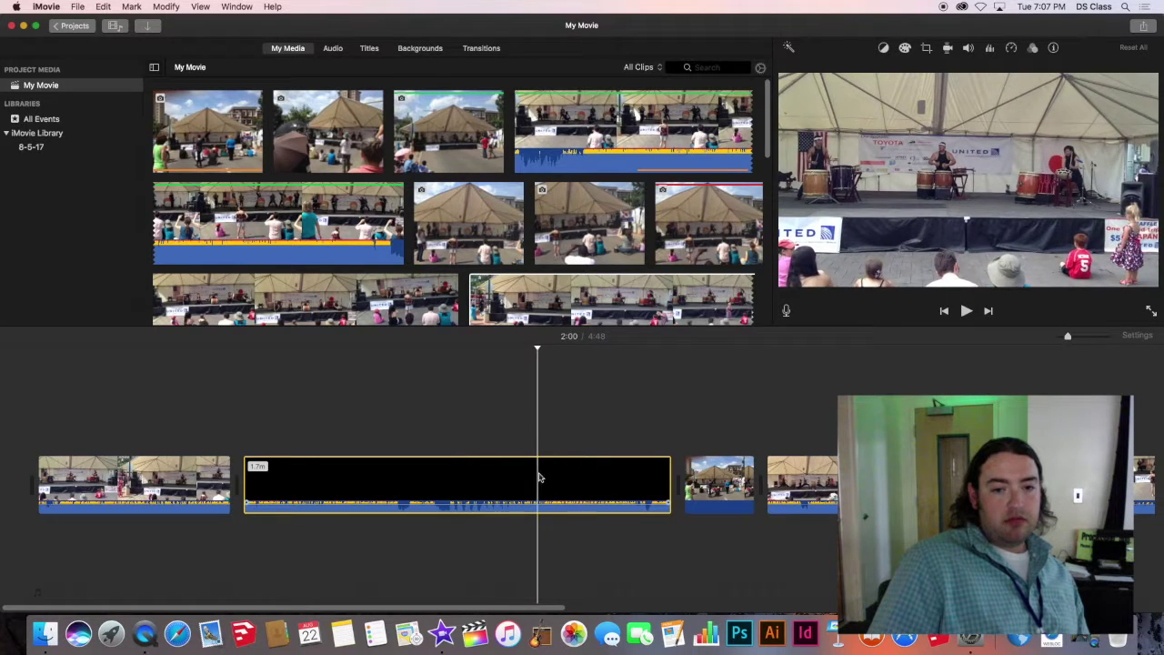
scroll(539, 477, "right", 10)
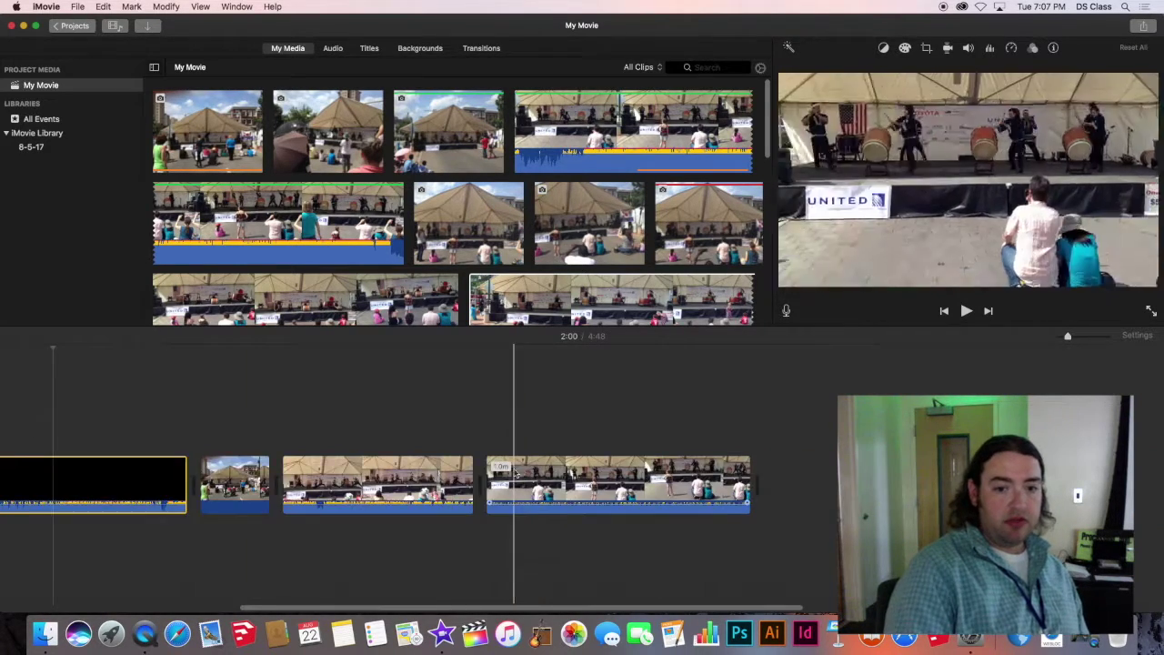
scroll(516, 473, "left", 10)
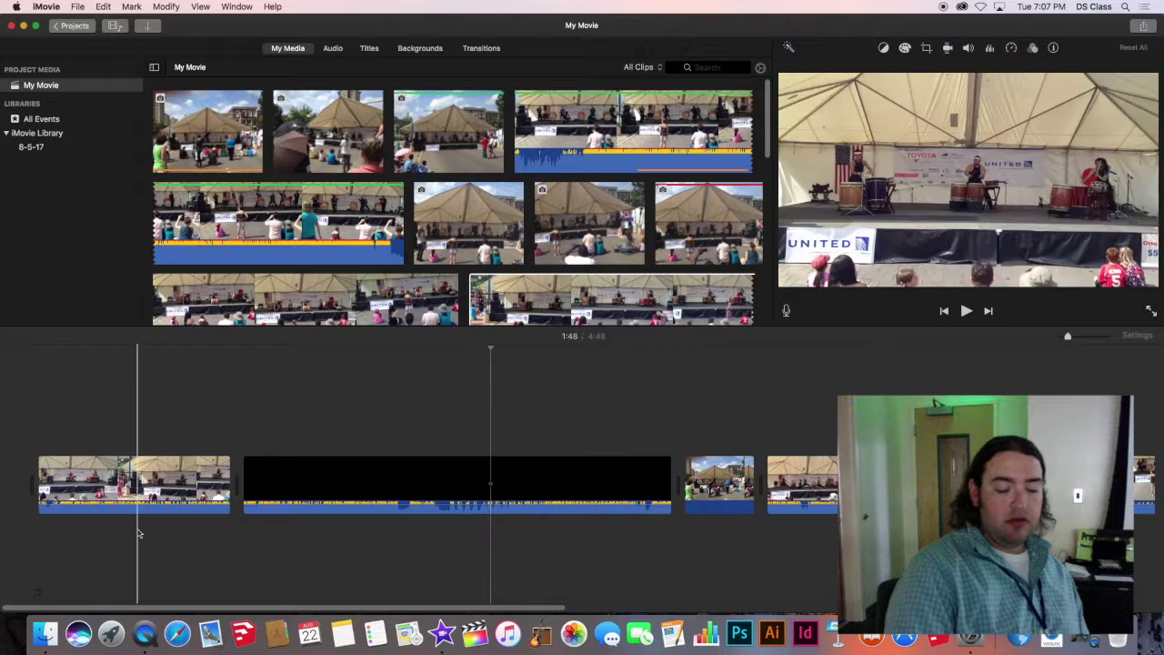
- Undo the photo extension, the clip reordering, the section deletion and the second split of the drumming clip
key("super+z")
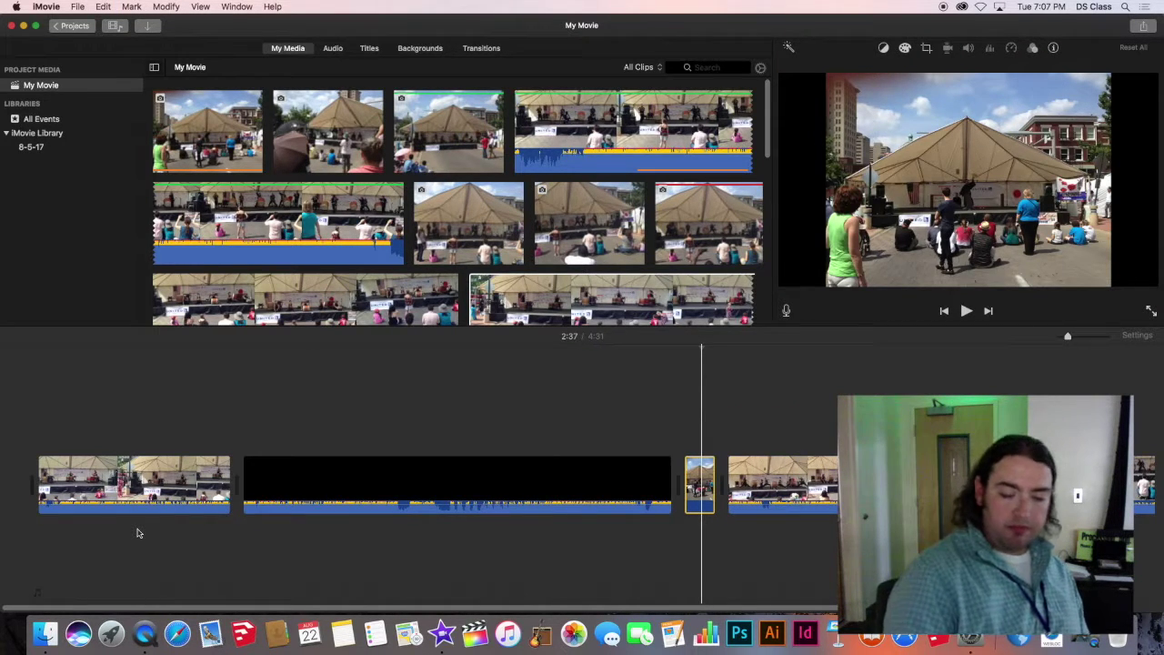
key("super+z")
key("super+z")
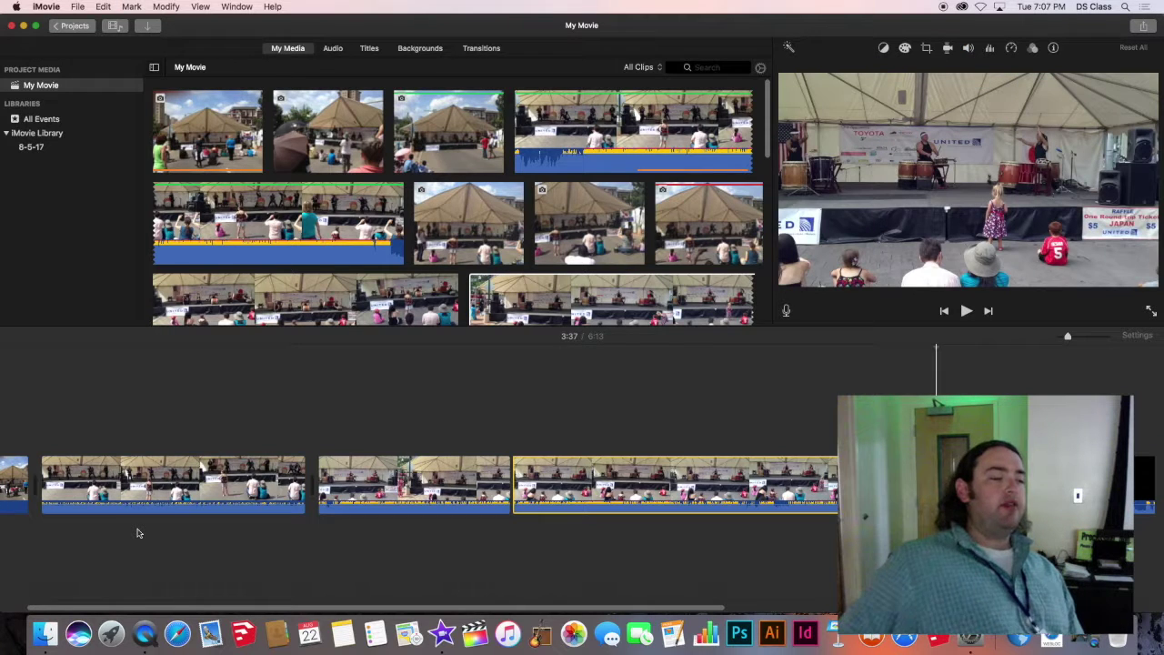
key("super+z")
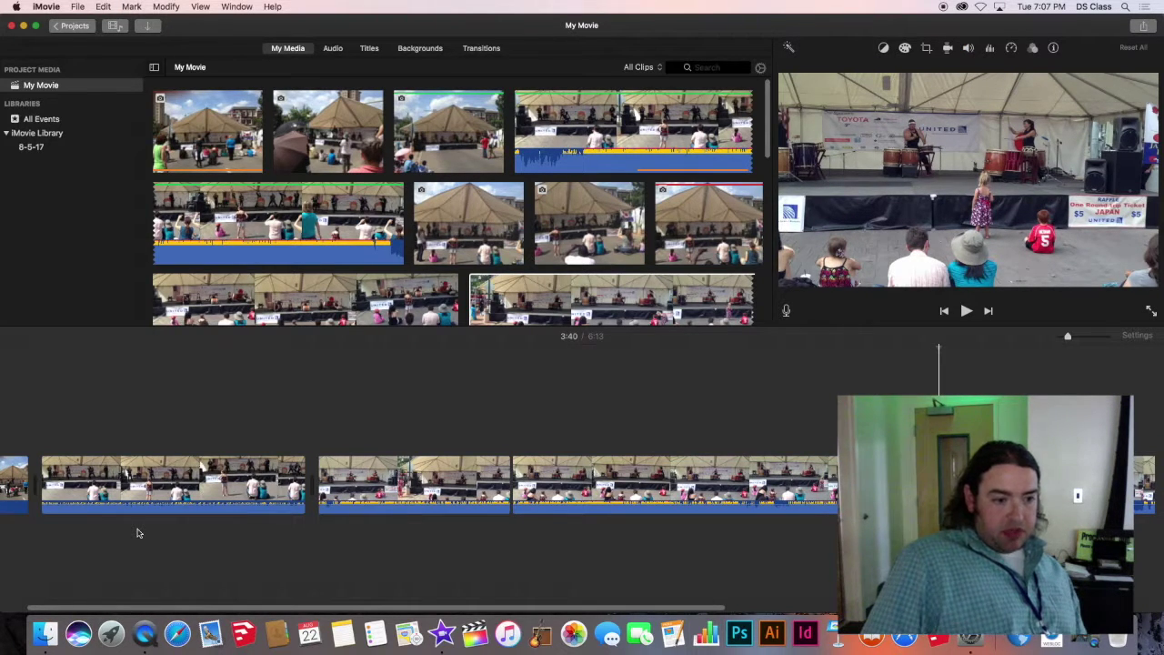
scroll(171, 554, "right", 5)
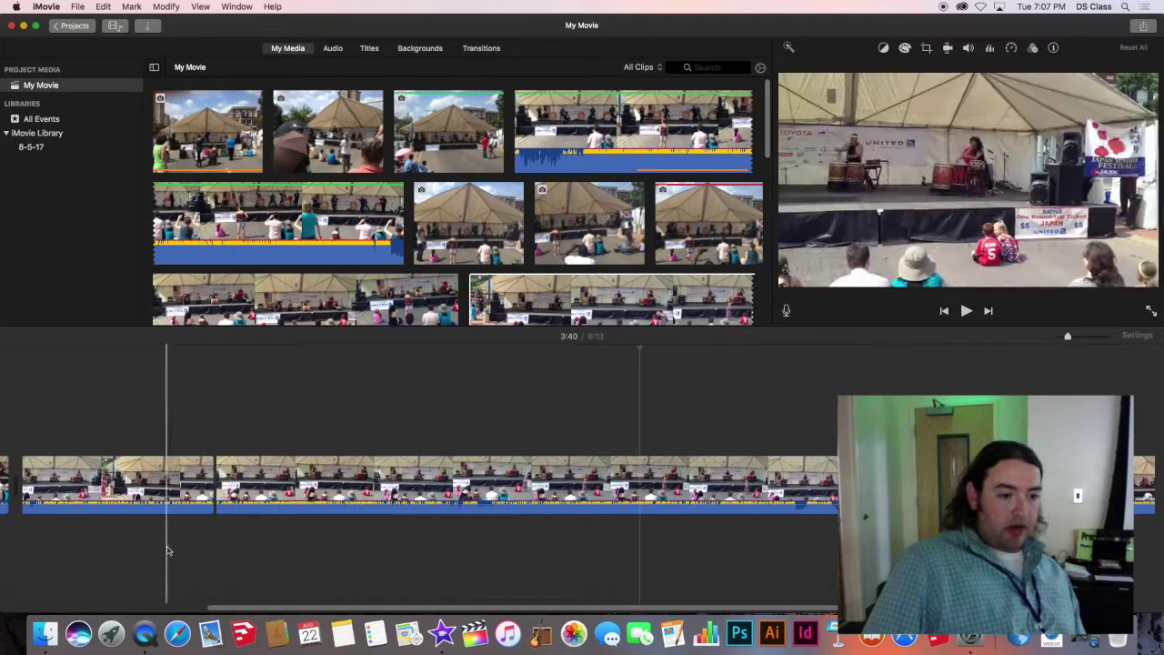
scroll(170, 551, "left", 6)
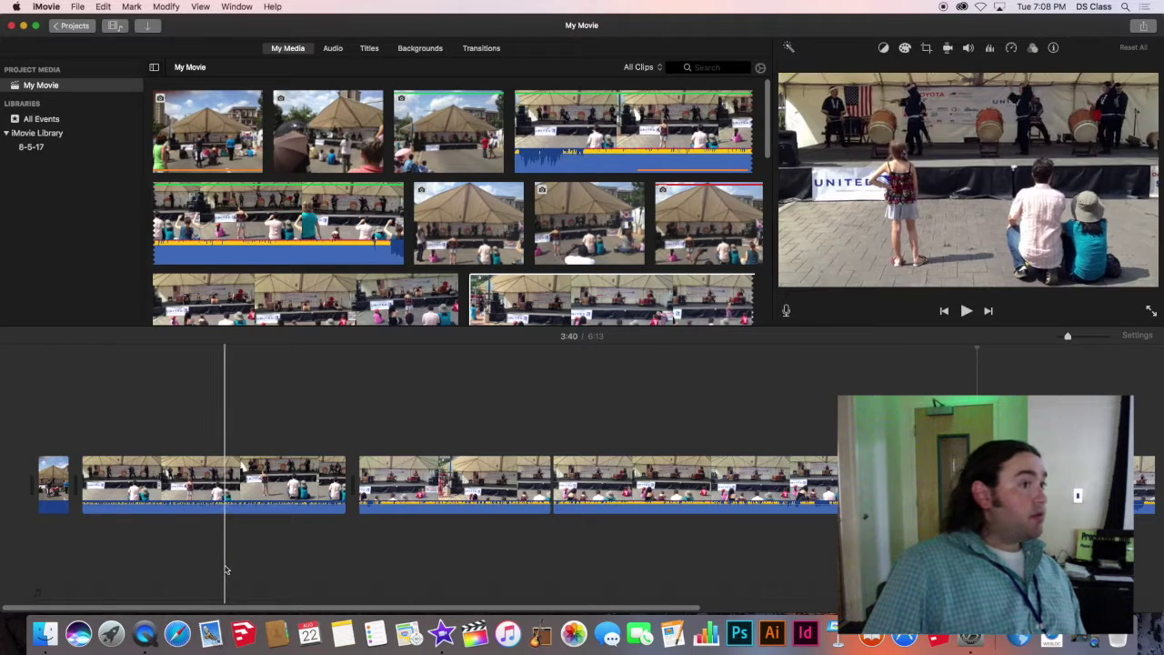
- Stack the 47.4-second drumming section above the longer drumming section, and the opening photo above the first drumming clip
left_click(512, 495)
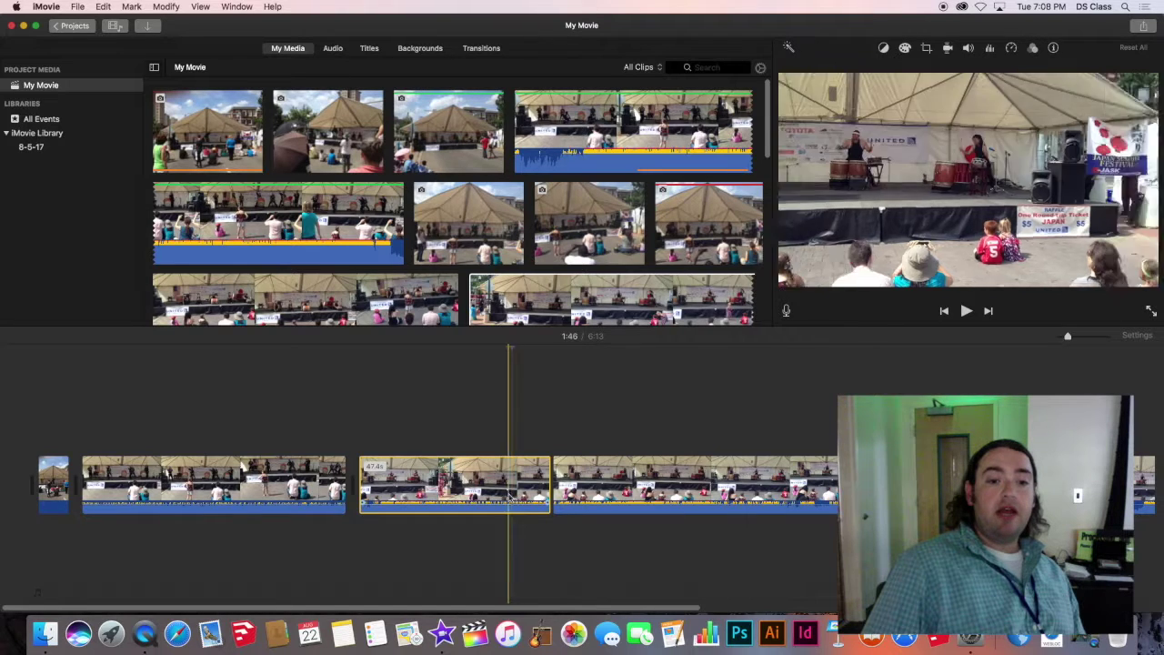
left_click(631, 496)
left_click(487, 495)
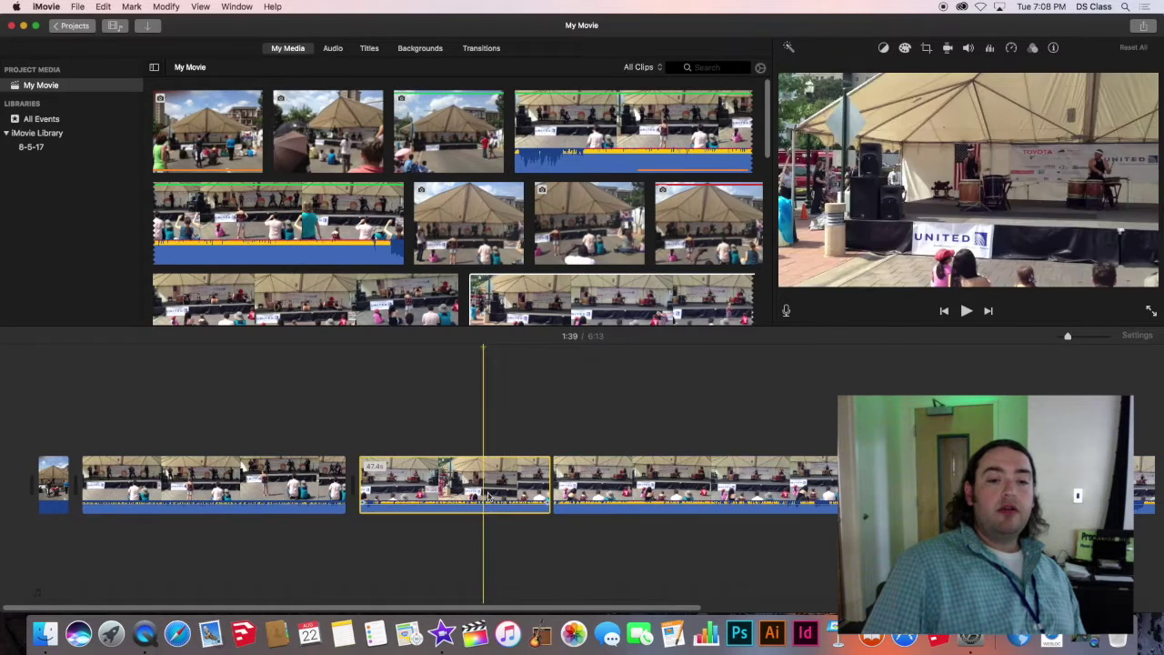
left_click_drag(444, 473, 544, 433)
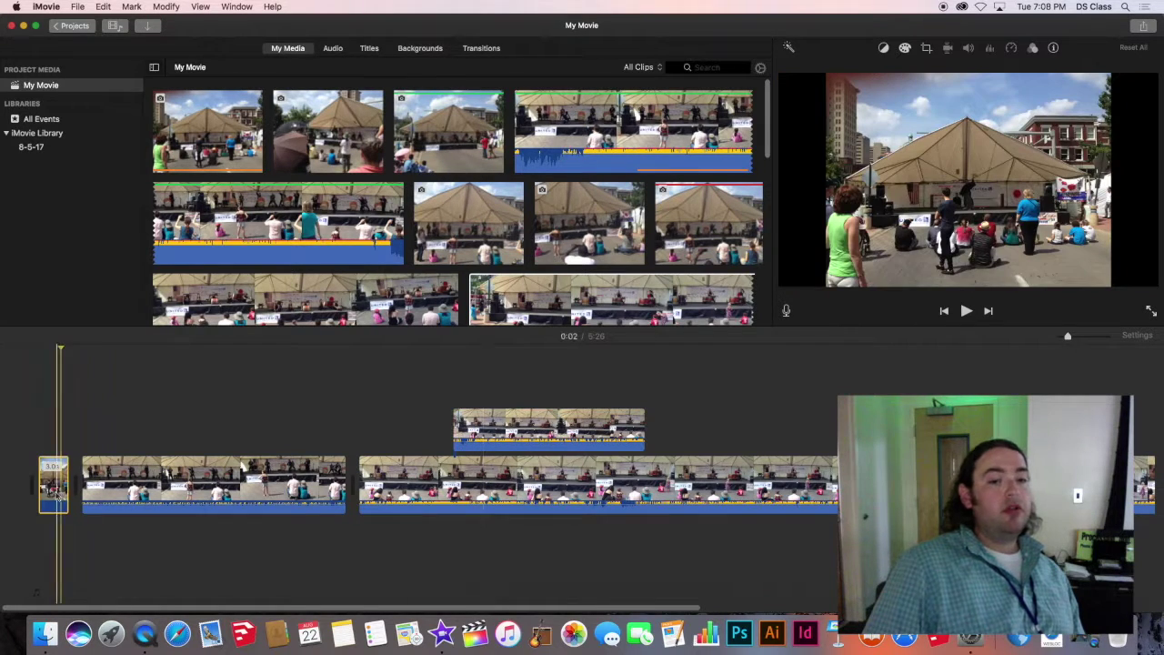
left_click_drag(53, 482, 176, 434)
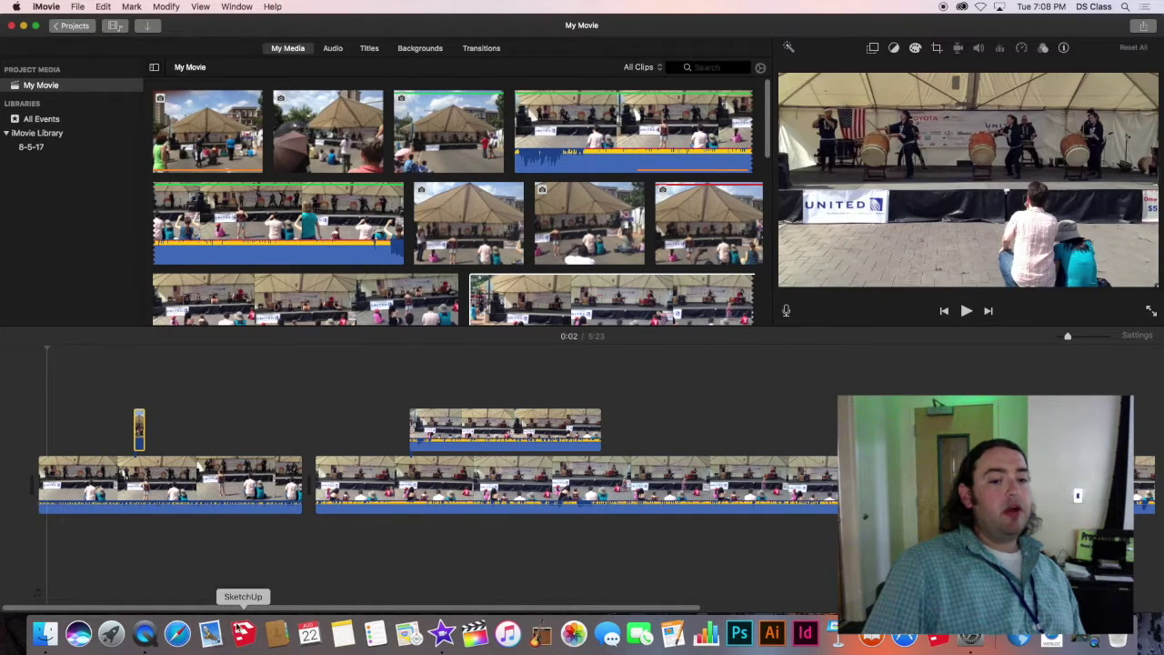
left_click_drag(512, 407, 486, 376)
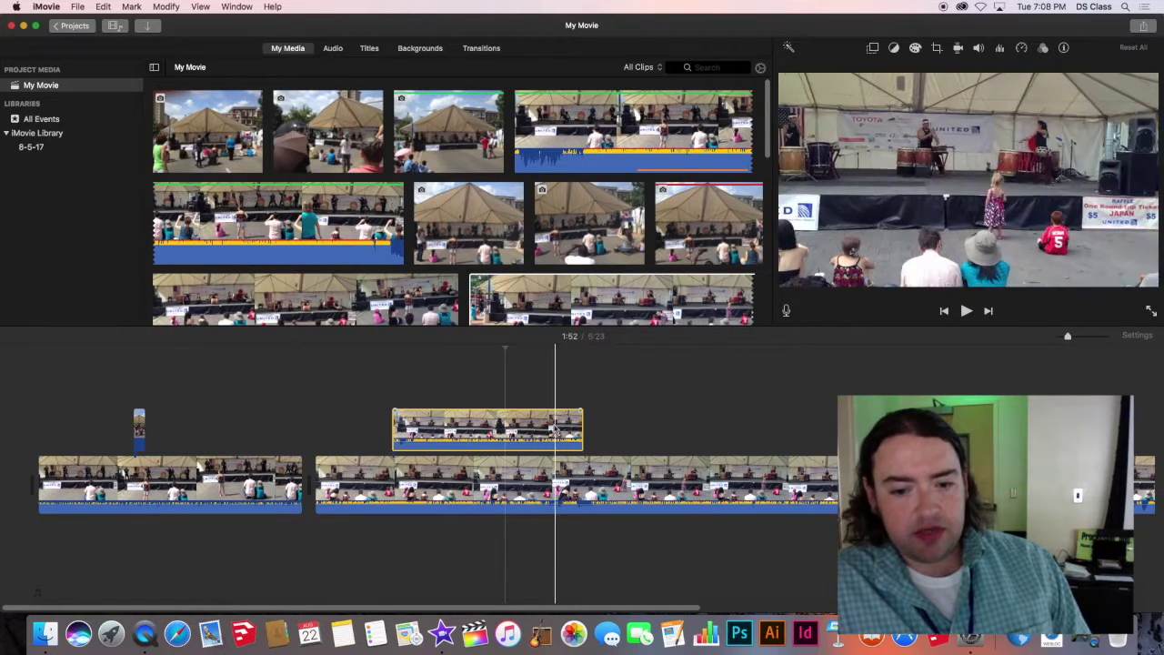
- Preview the stacked drumming section from about 1:43 with the volume raised, select the overlay clip and mute the sound
left_click(469, 391)
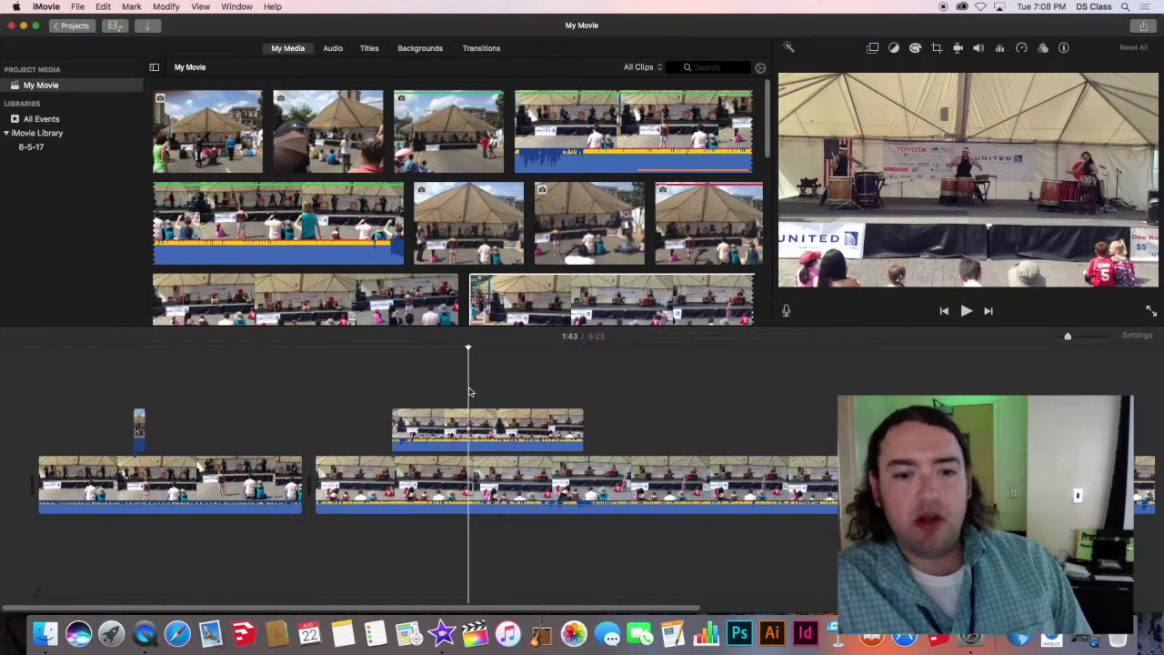
key("XF86AudioRaiseVolume")
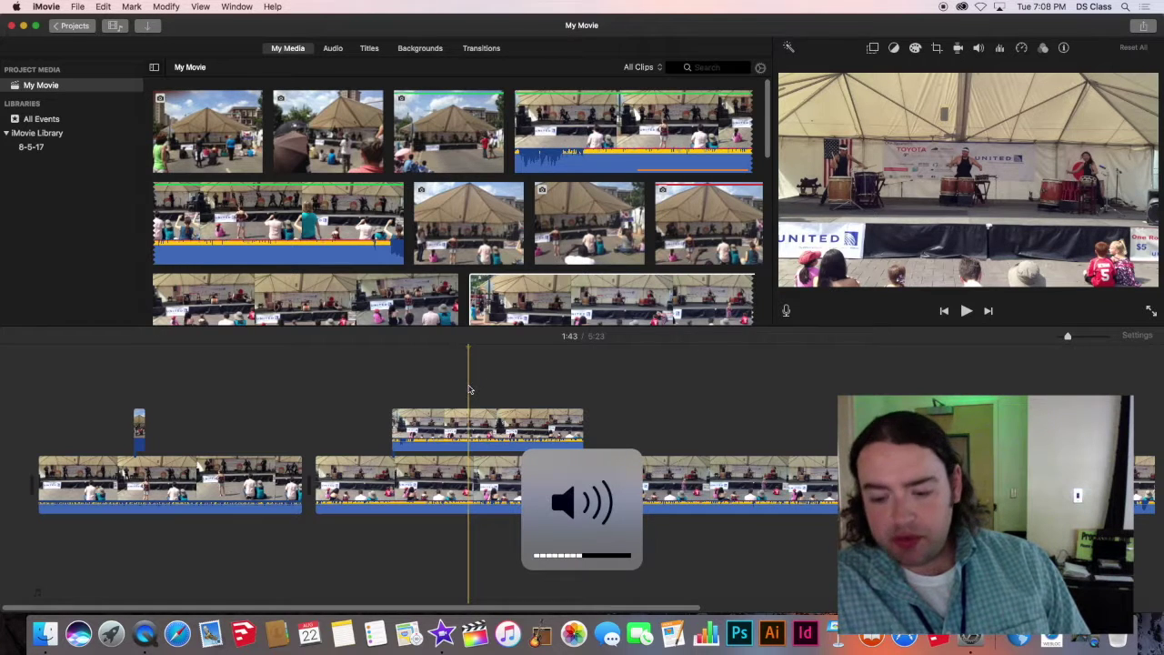
key("space")
key("space")
left_click(481, 424)
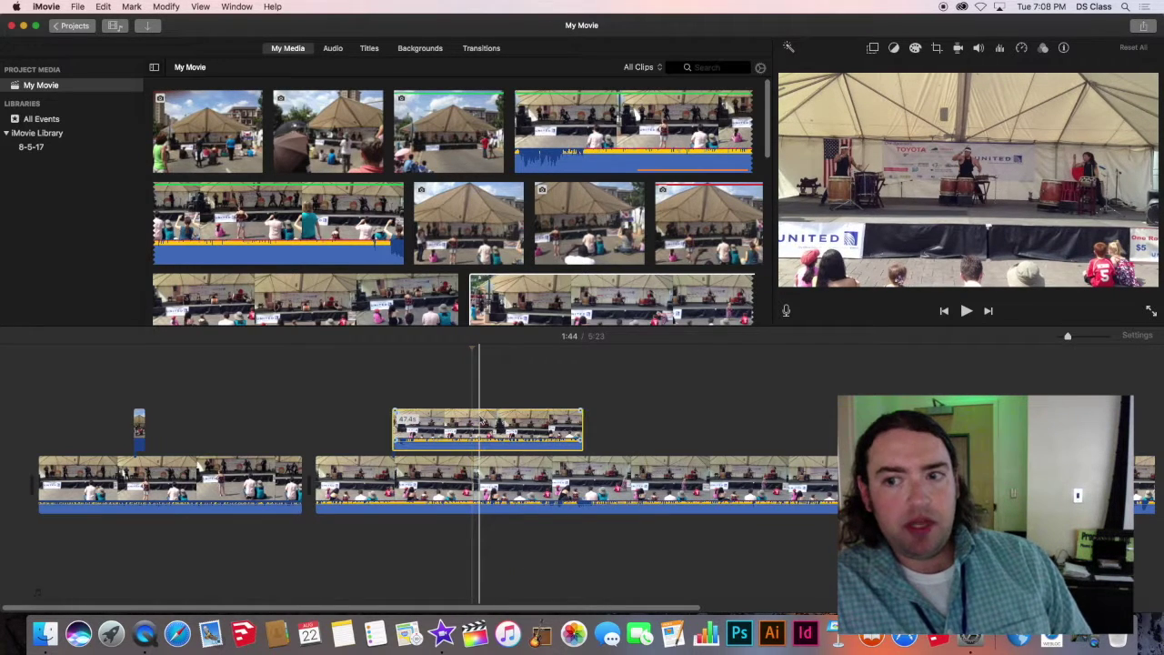
key("XF86AudioMute")
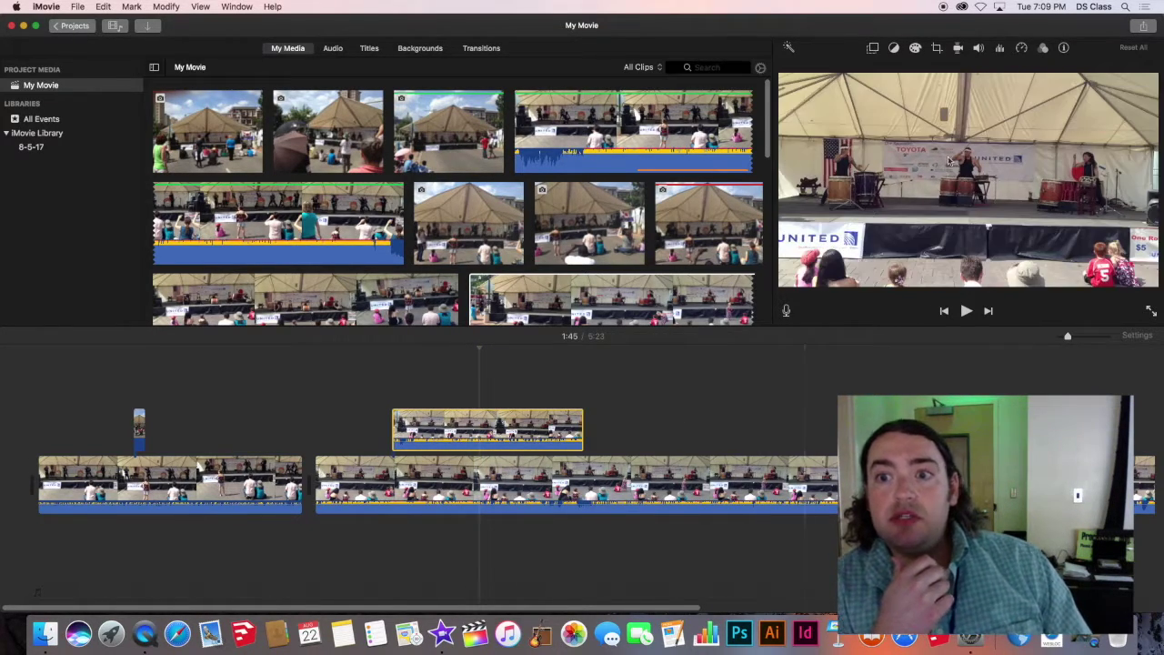
left_click(938, 49)
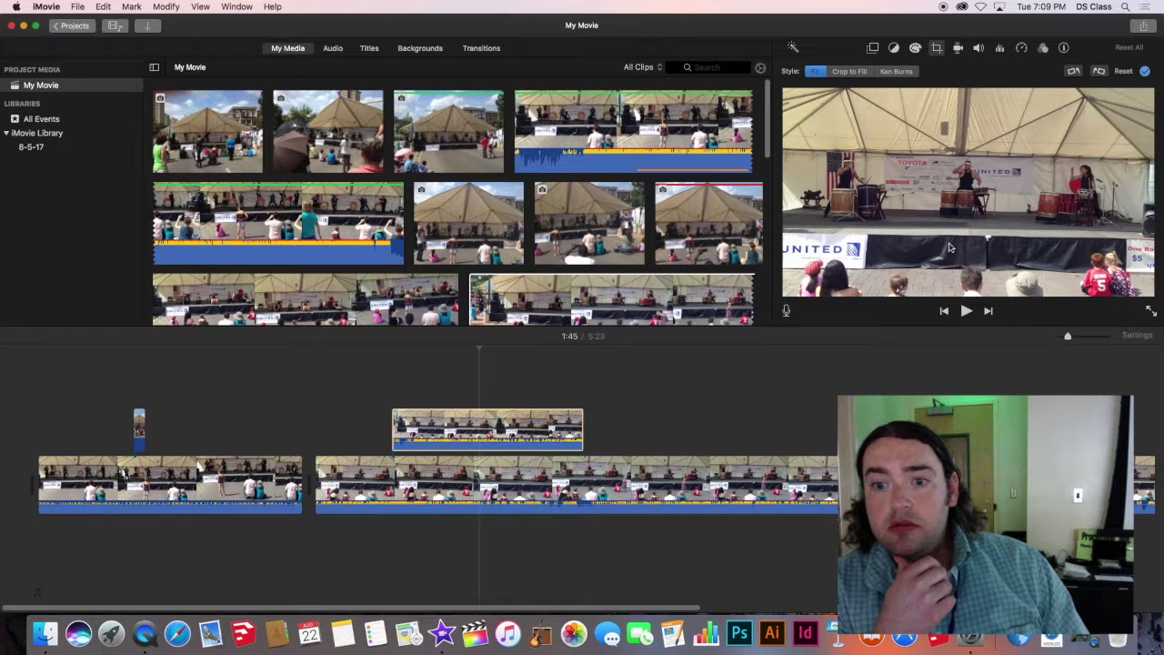
left_click(838, 75)
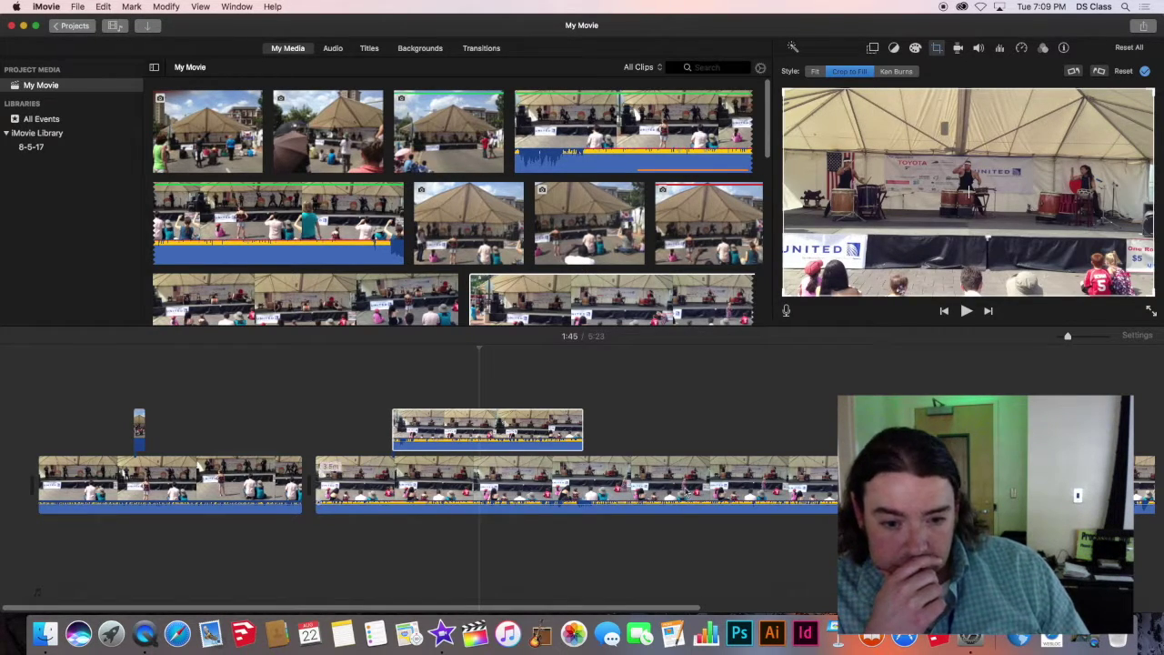
right_click(529, 421)
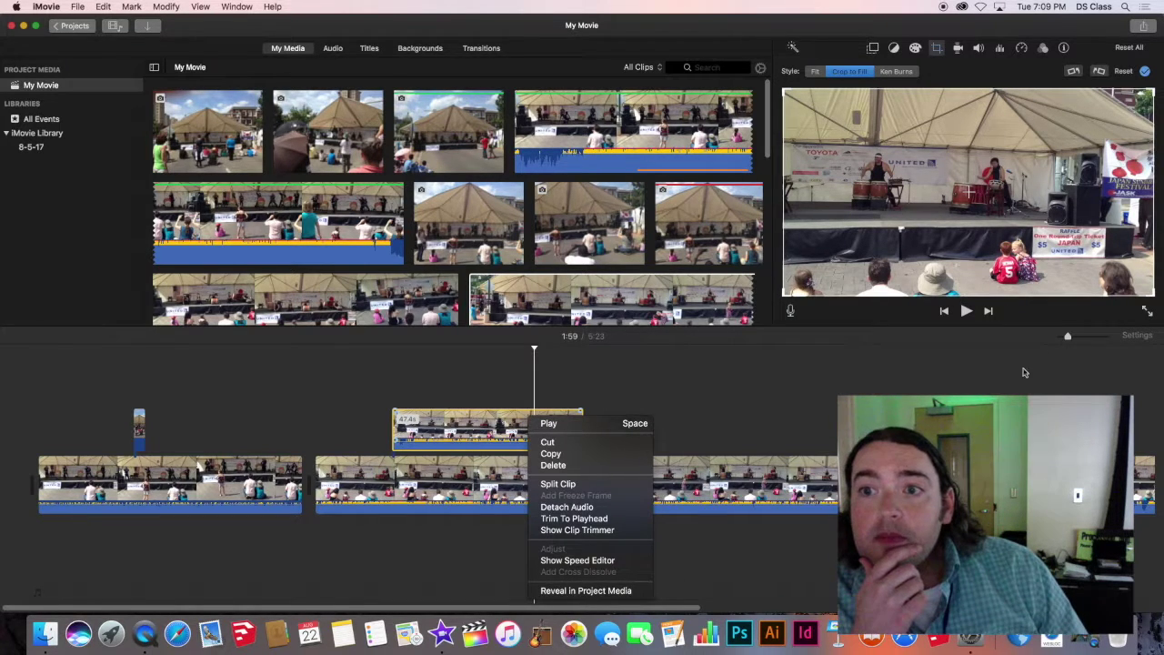
left_click(831, 160)
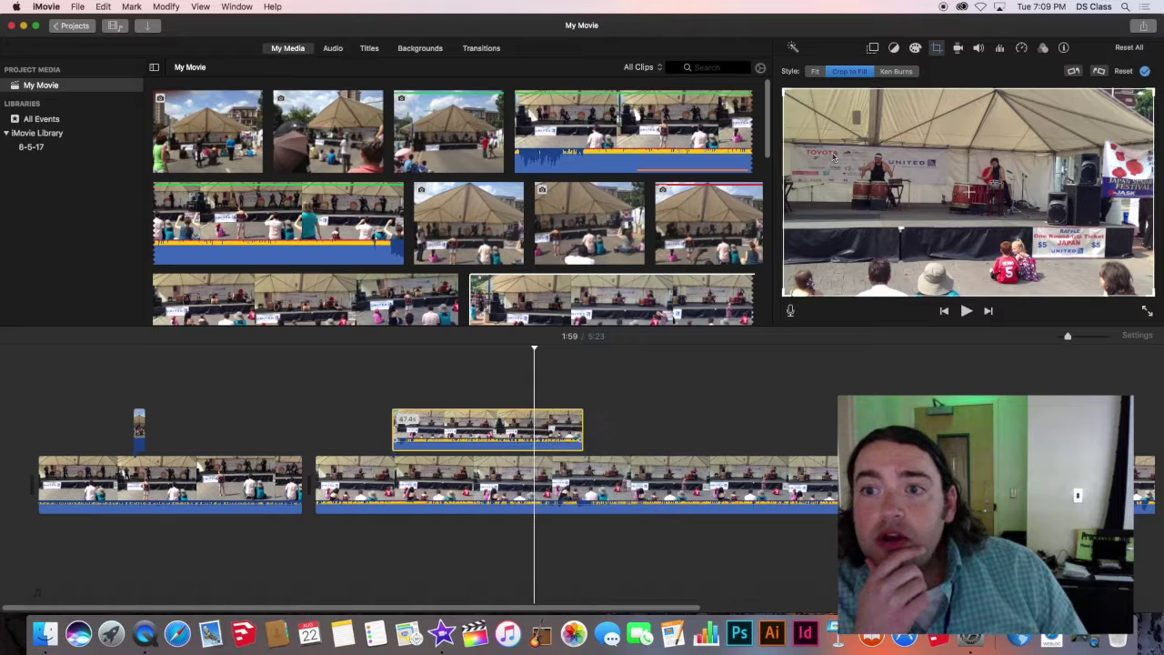
left_click(810, 73)
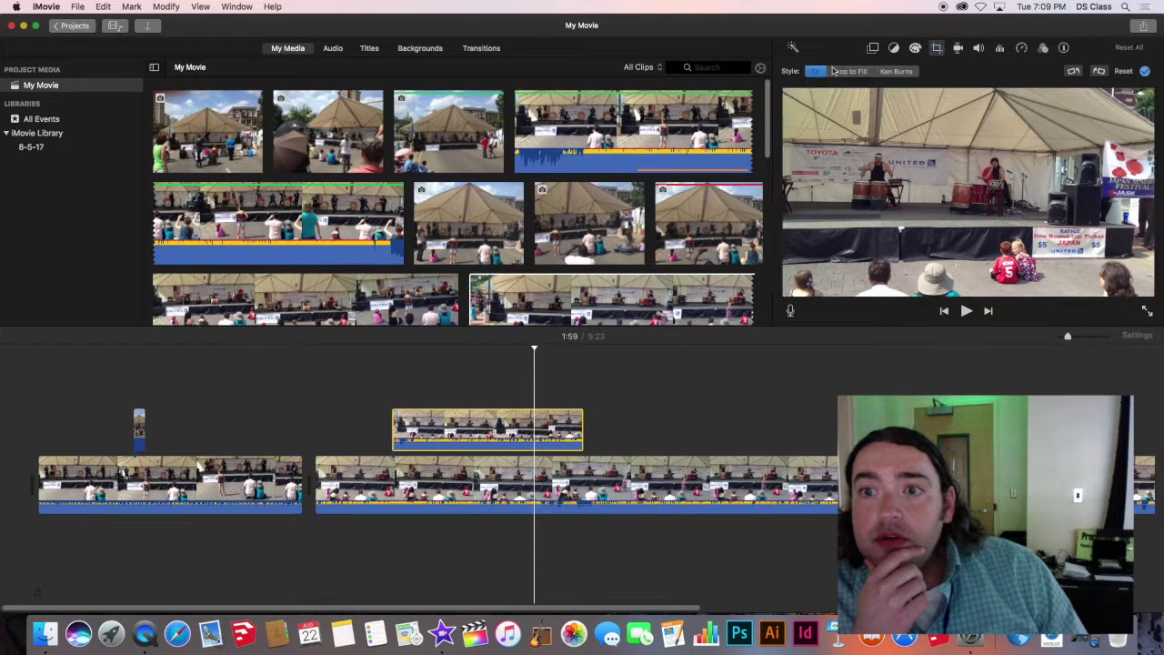
- Set the 47.4-second overlay clip to Picture in Picture and move its inset to the lower right of the frame
left_click(874, 48)
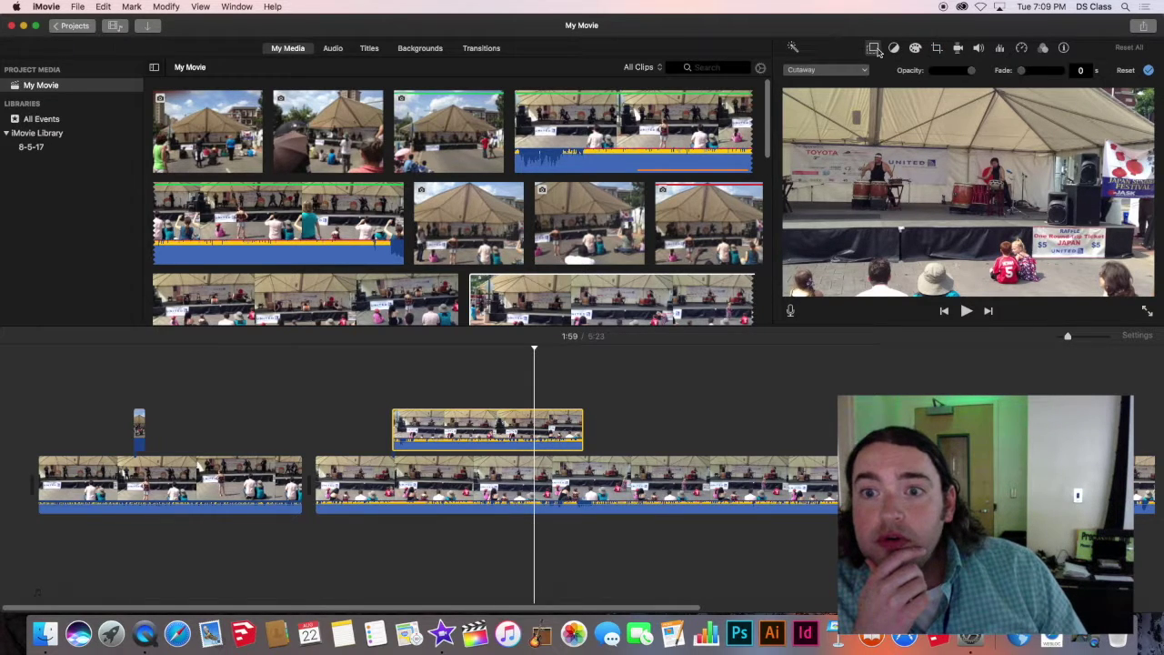
left_click(860, 71)
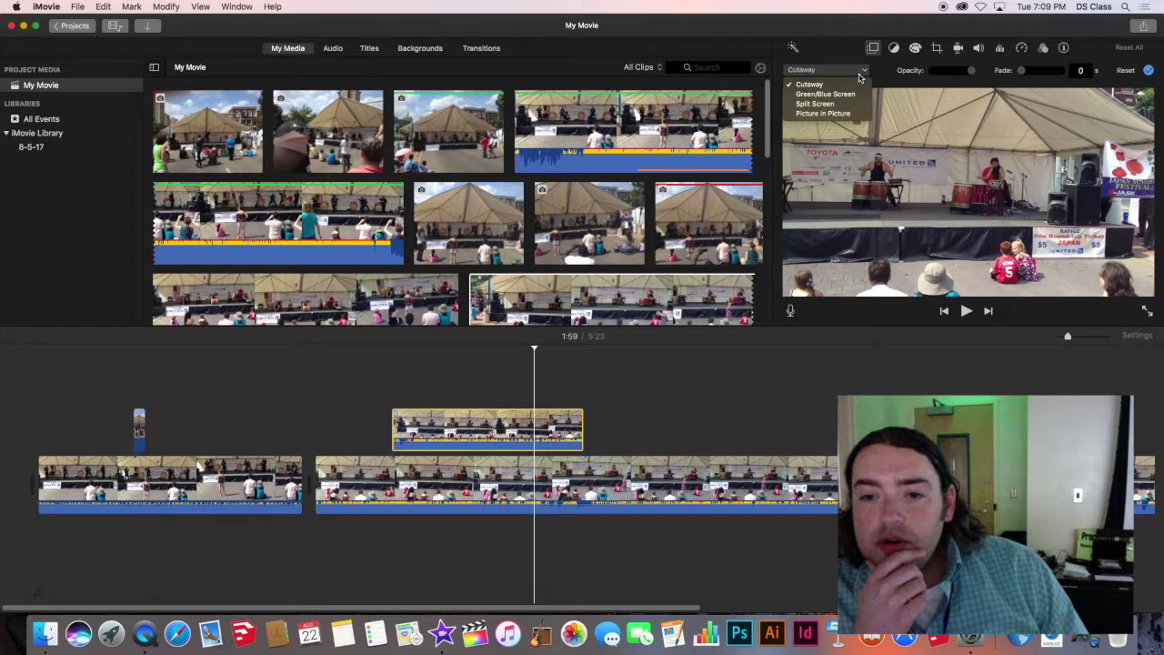
left_click(827, 113)
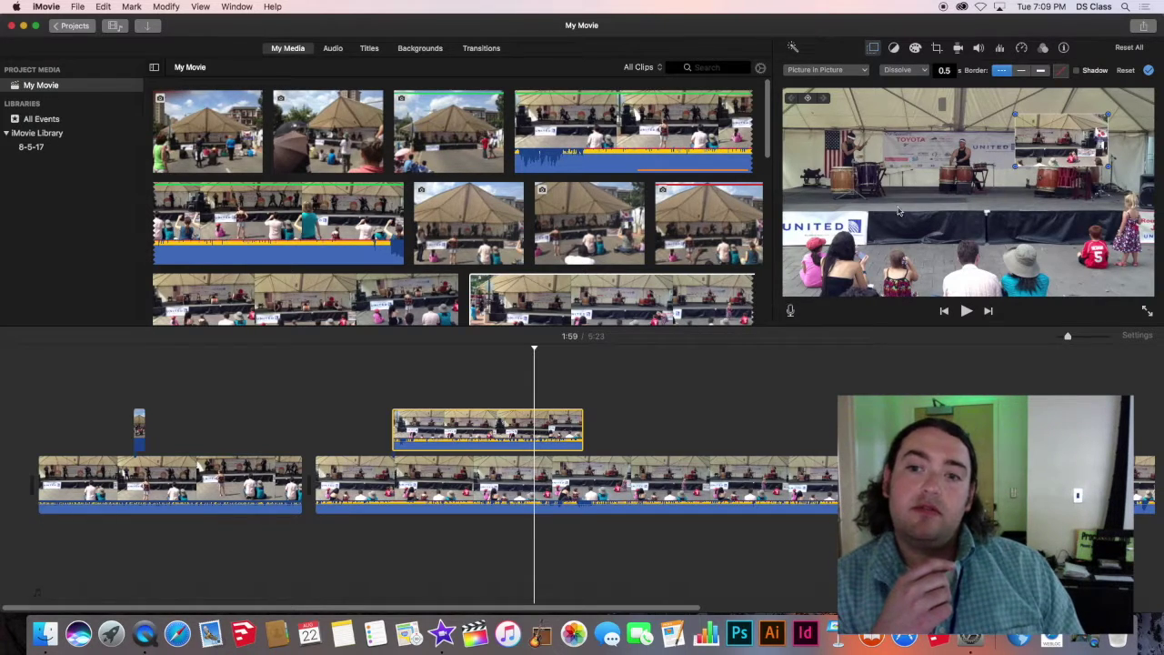
left_click_drag(1043, 146, 1013, 250)
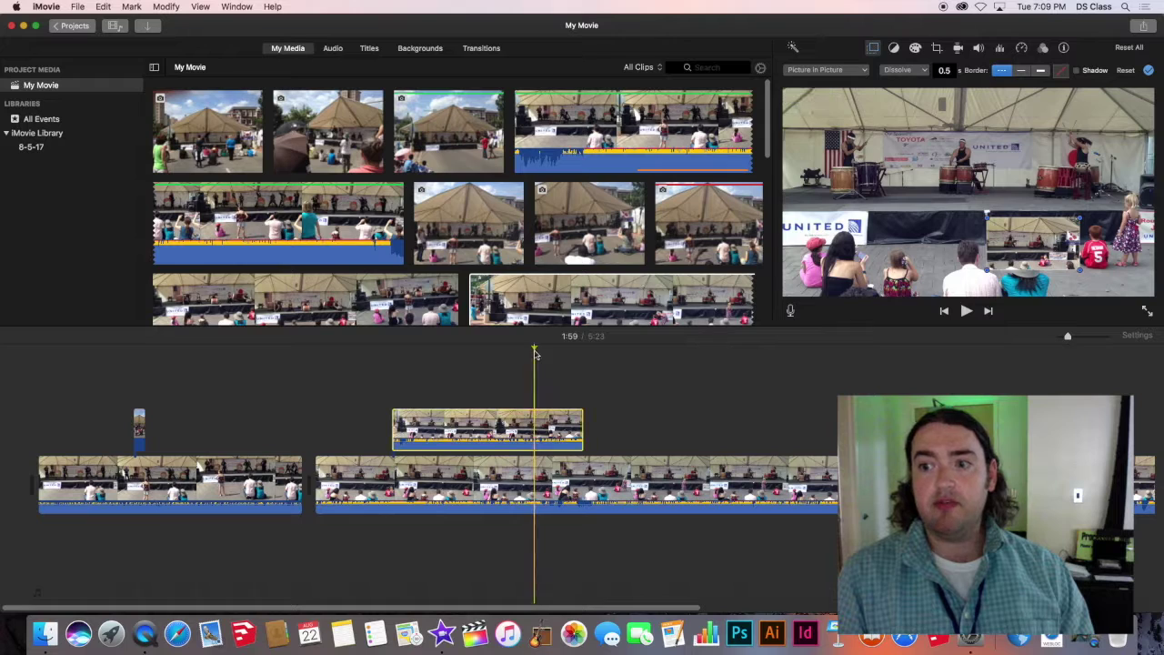
- Play the movie through the picture-in-picture section and check its overlay settings
left_click(434, 355)
key("space")
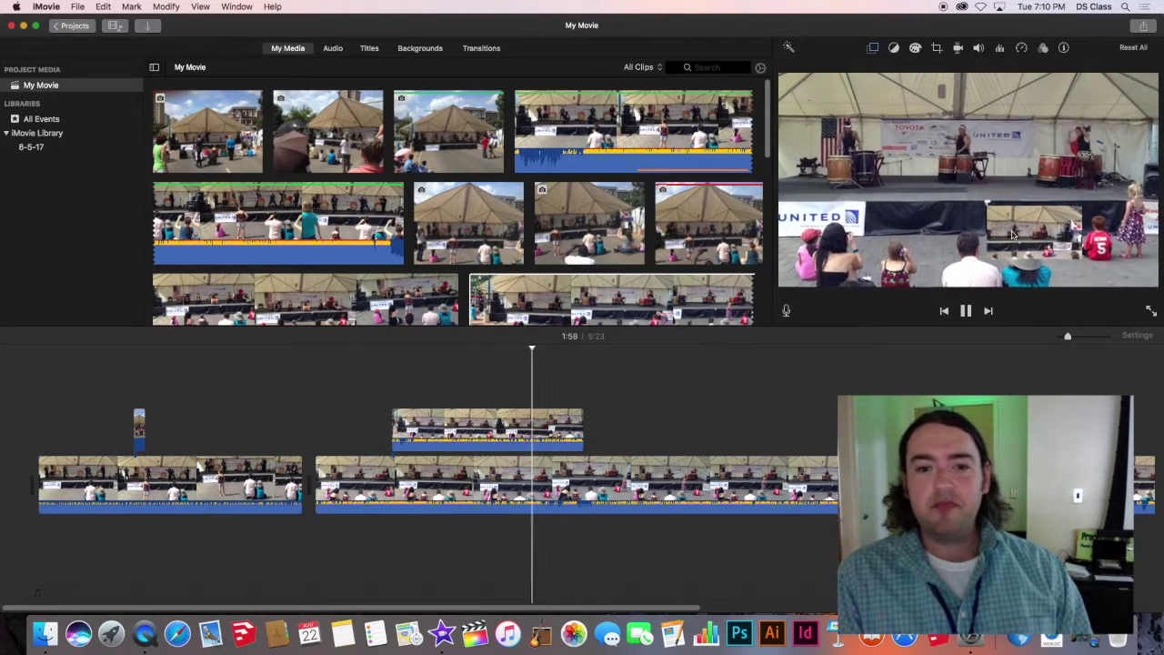
left_click(874, 47)
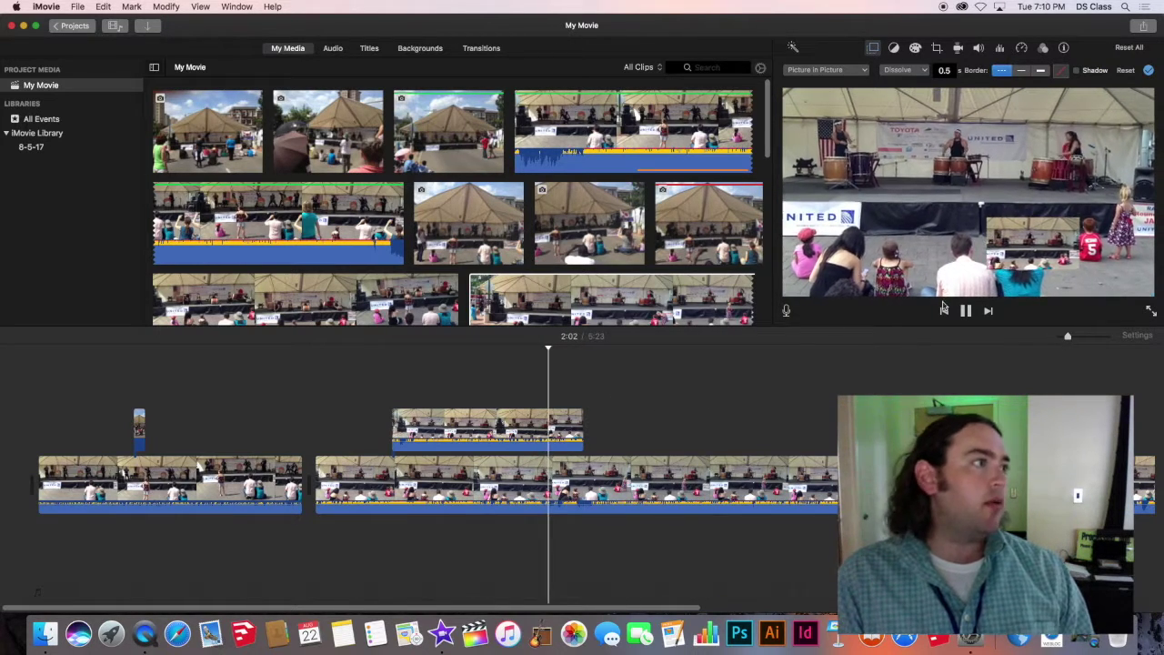
key("space")
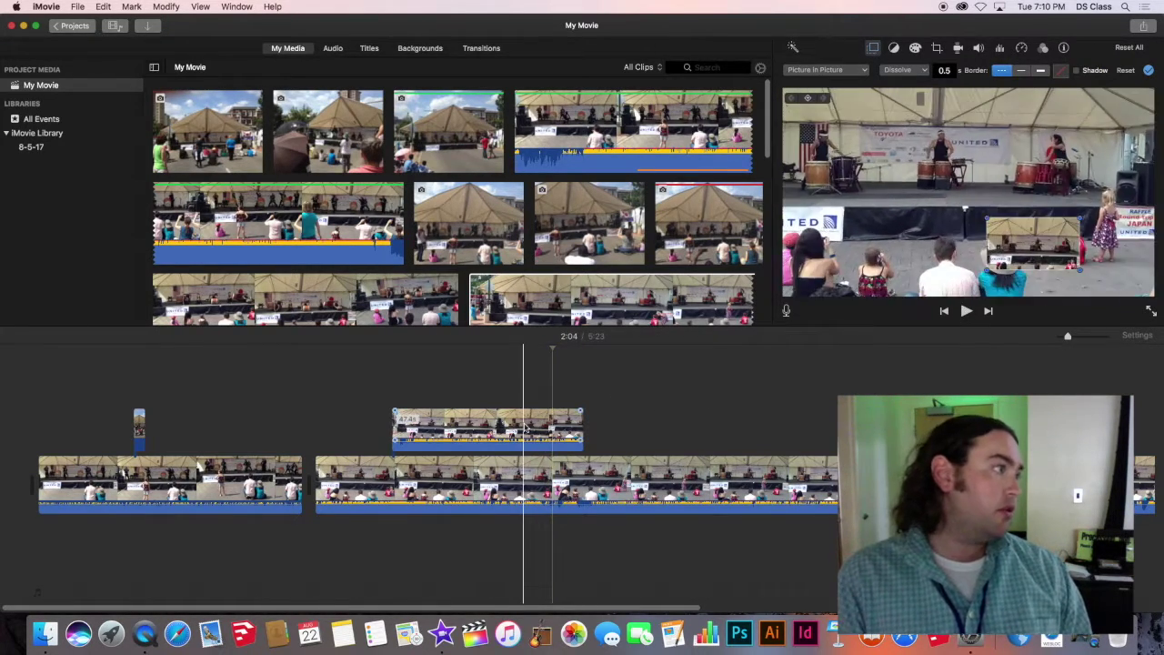
- Delete the 47.4-second overlay clip from above the longer drumming section
left_click(524, 426)
left_click(524, 426)
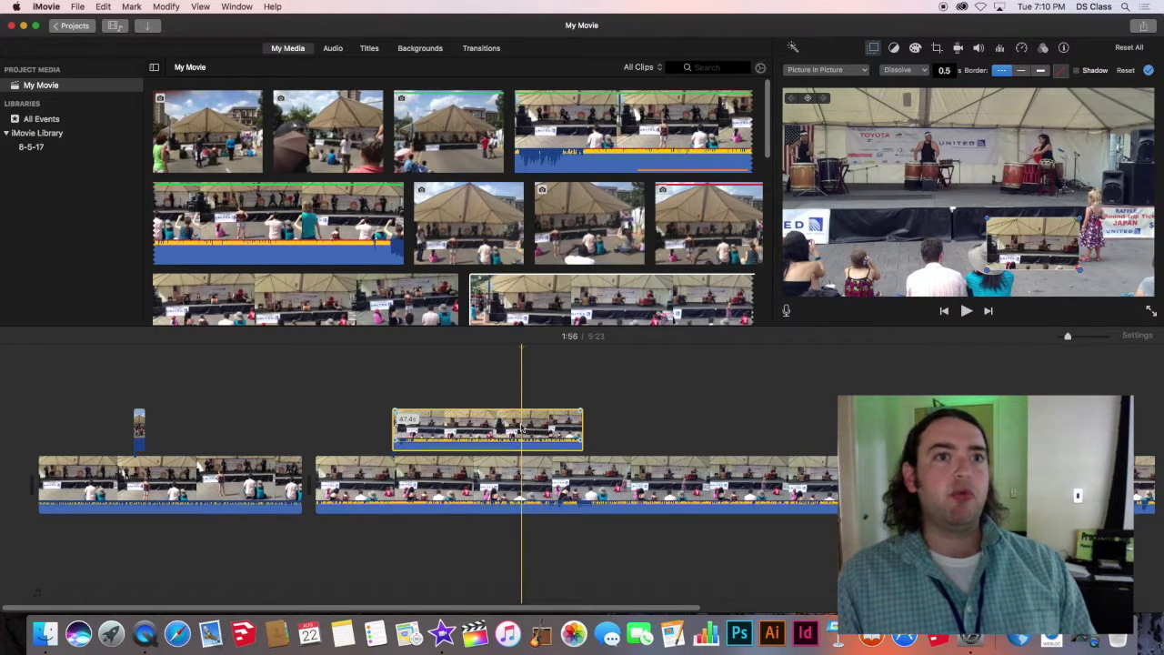
key("Delete")
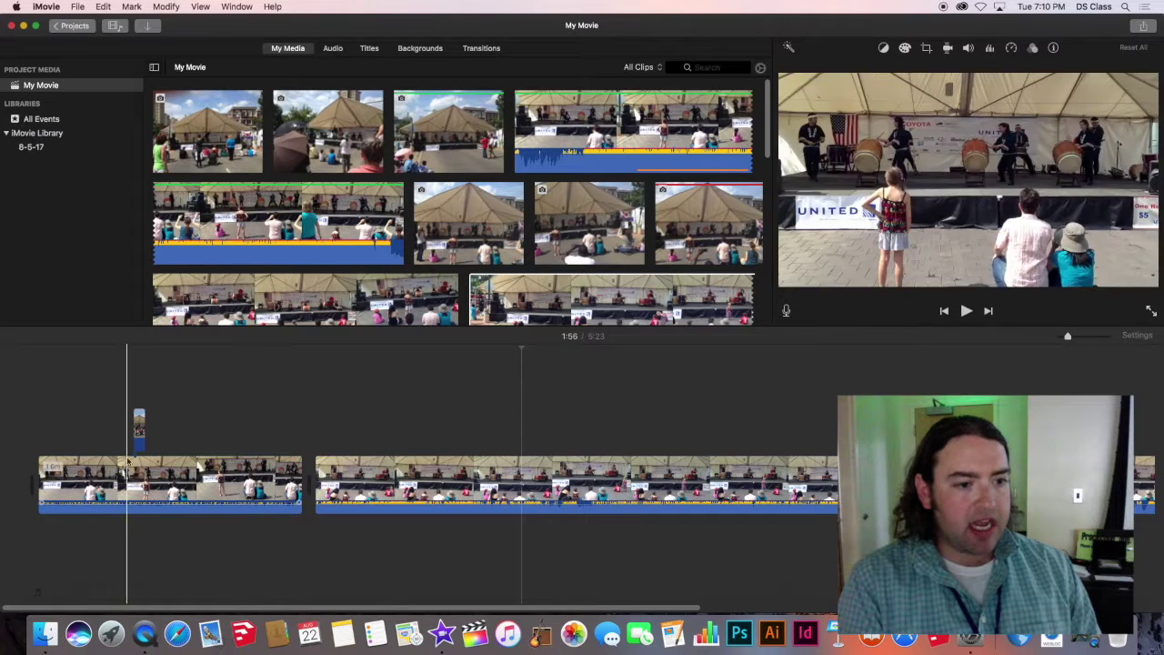
- Lengthen the tent photo overlay to 22.5 seconds and move it onto the main track as the movie's opening clip
left_click(139, 433)
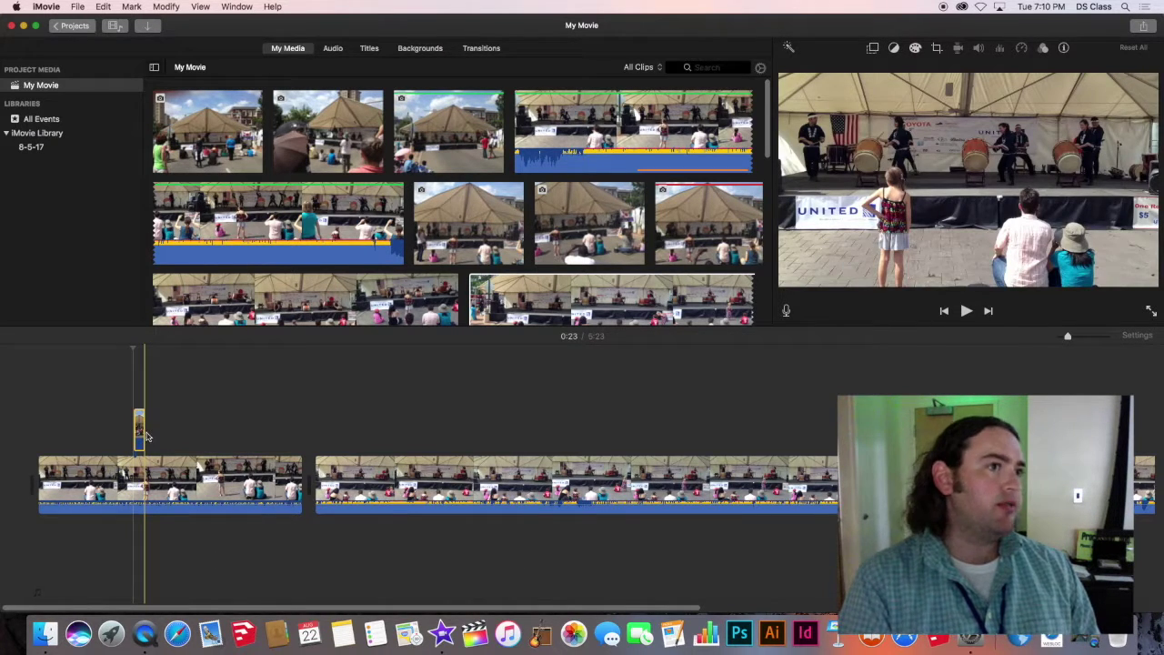
left_click_drag(142, 435, 223, 429)
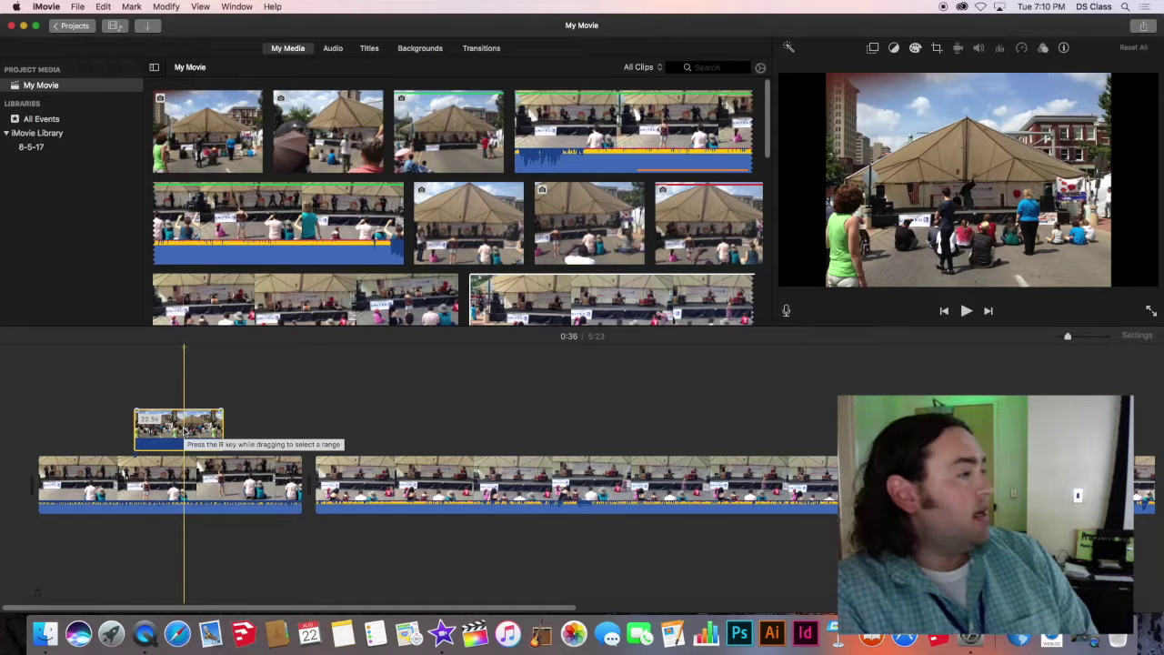
left_click_drag(185, 431, 18, 483)
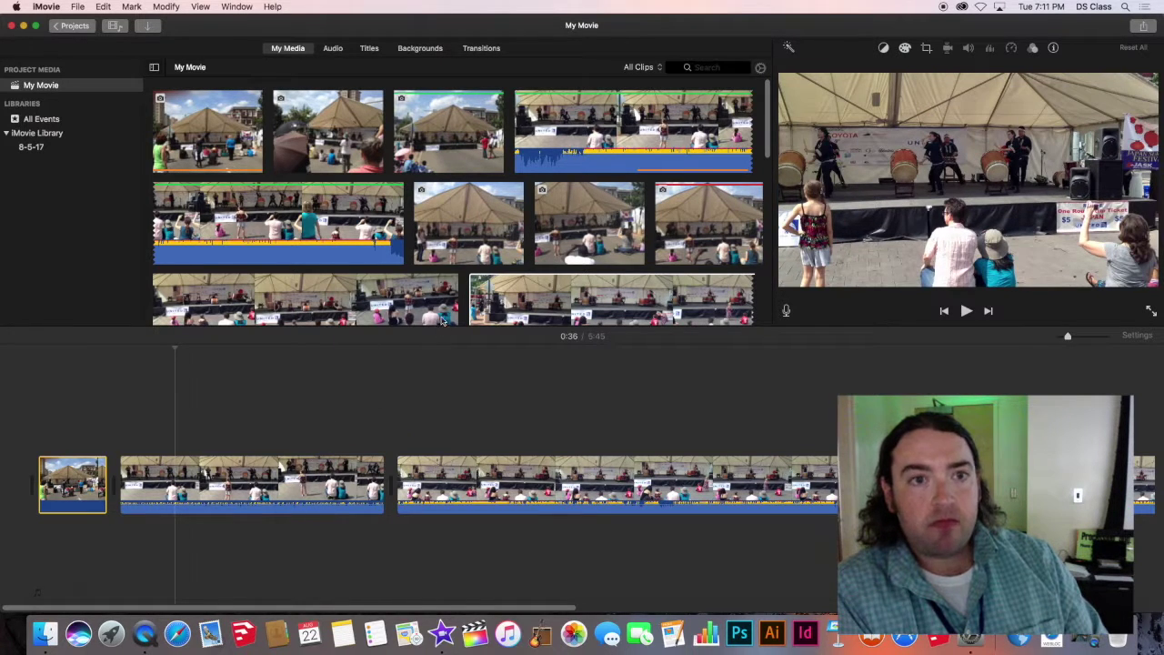
- Move the 1.0-minute drumming clip off the main track and place it as an overlay above the 3.5-minute drumming clip
left_click(511, 282)
scroll(553, 251, "down", 3)
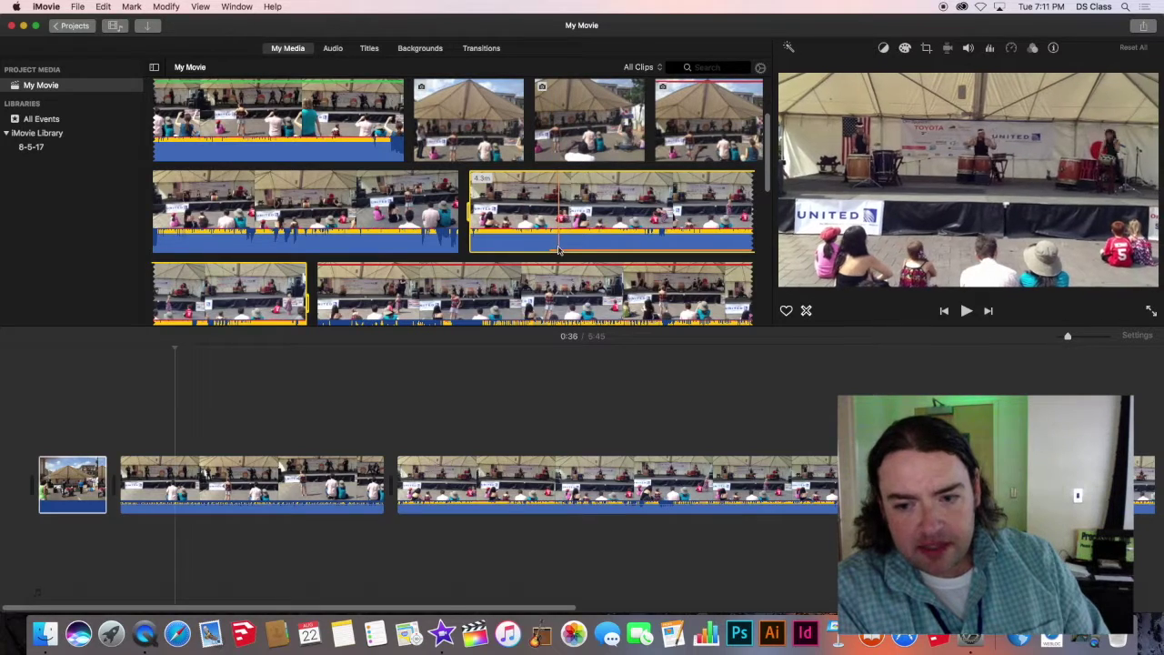
left_click(582, 478)
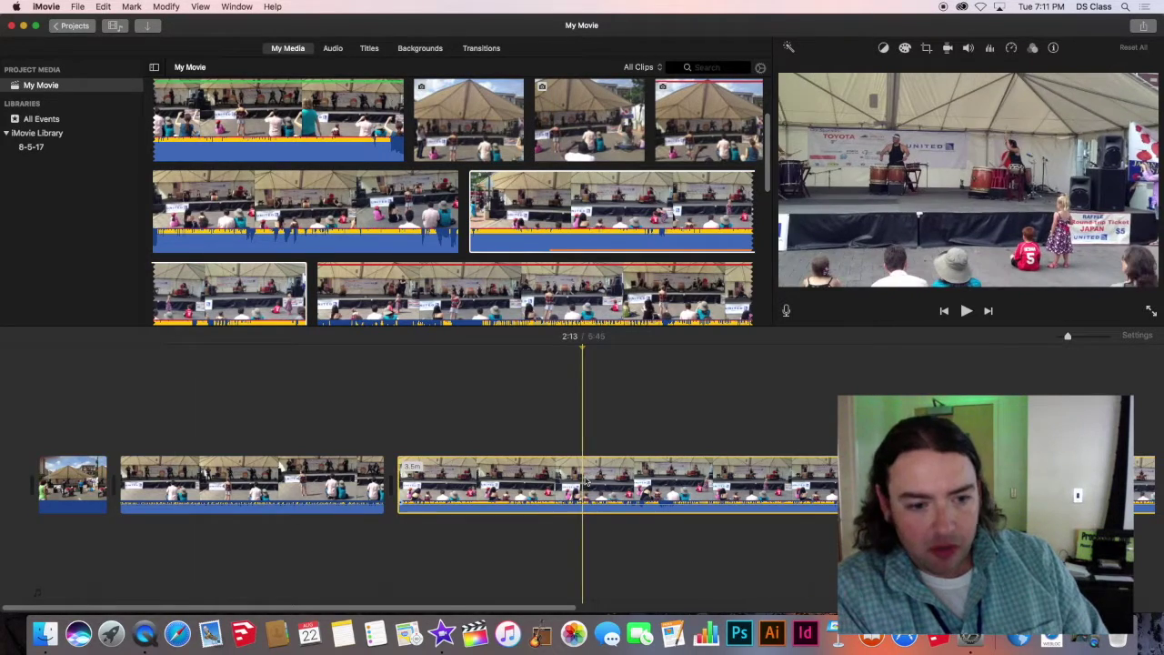
scroll(568, 476, "right", 5)
scroll(568, 476, "left", 5)
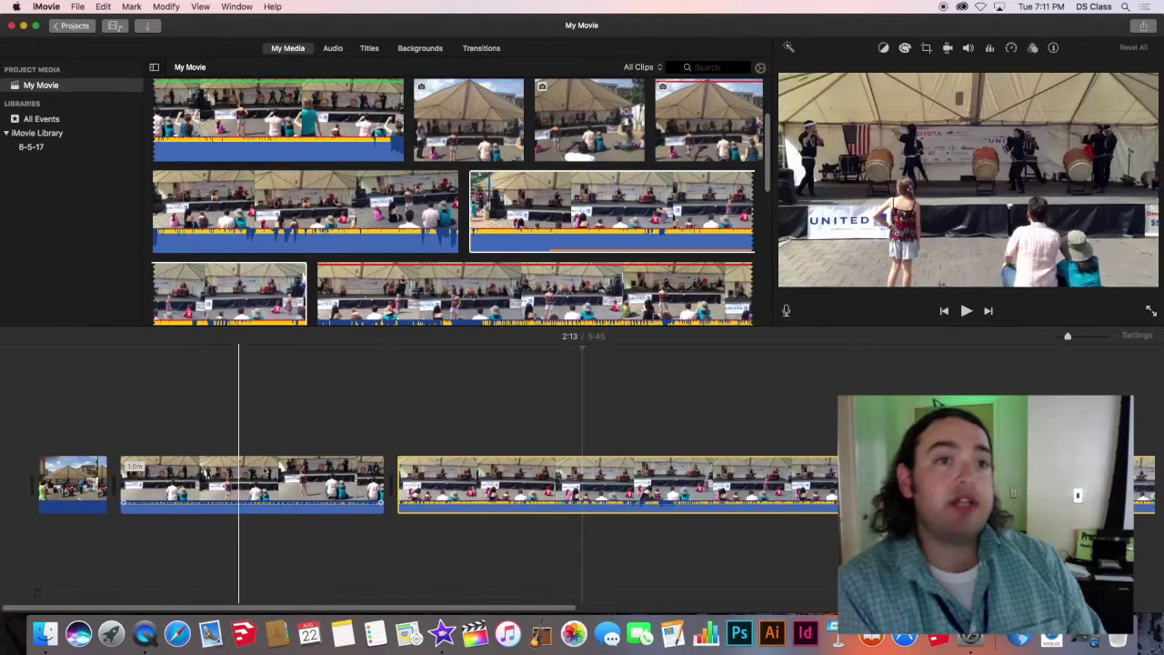
left_click(284, 473)
left_click(534, 475)
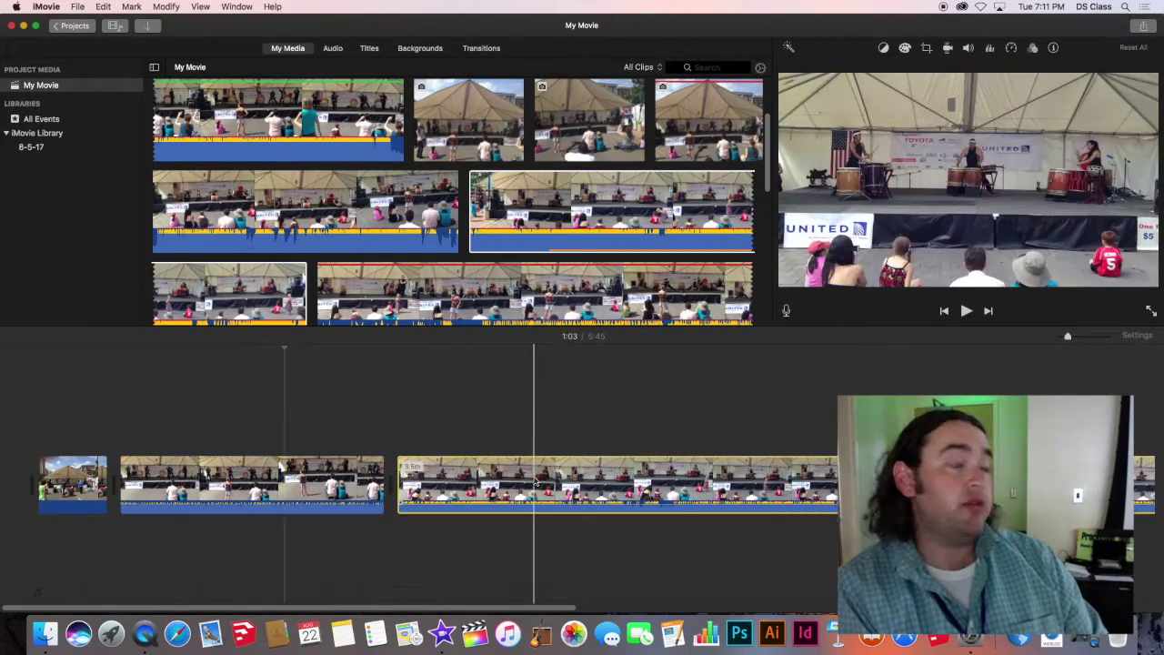
left_click(353, 475)
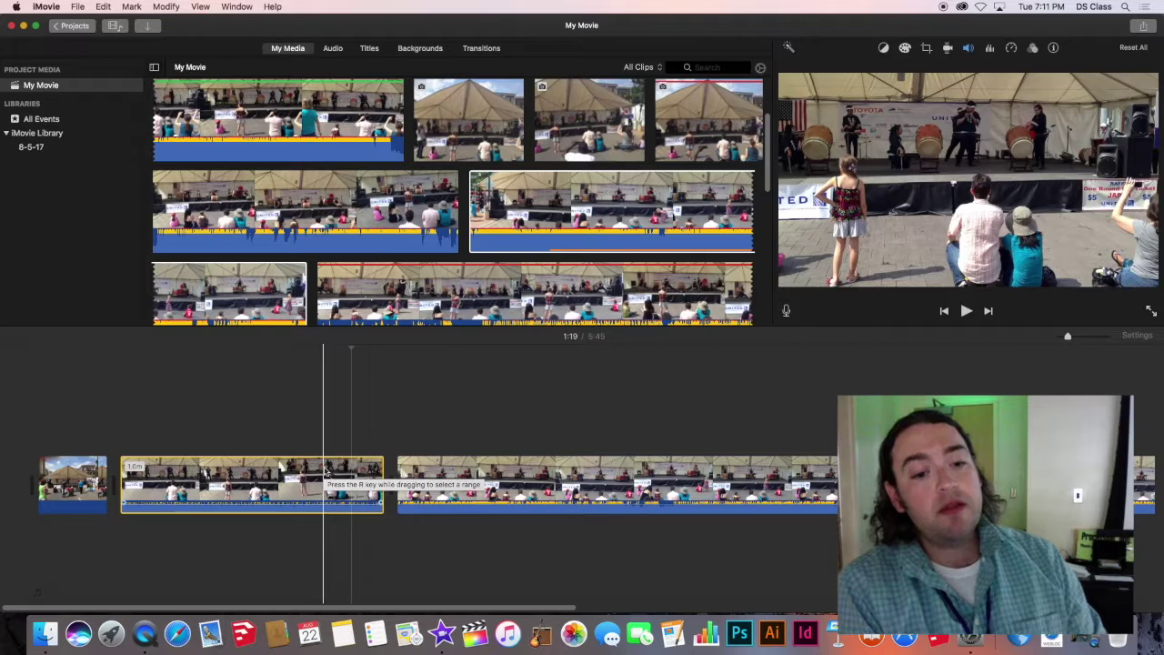
left_click_drag(309, 470, 492, 417)
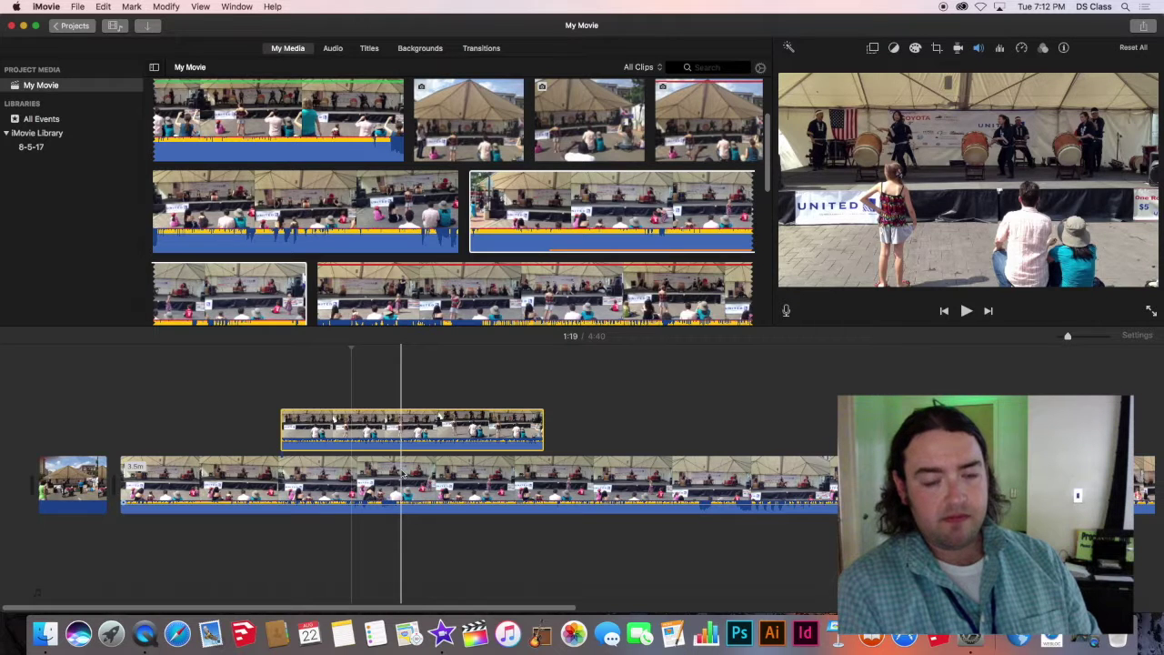
- Briefly play the stacked drumming section and mute the sound
key("space")
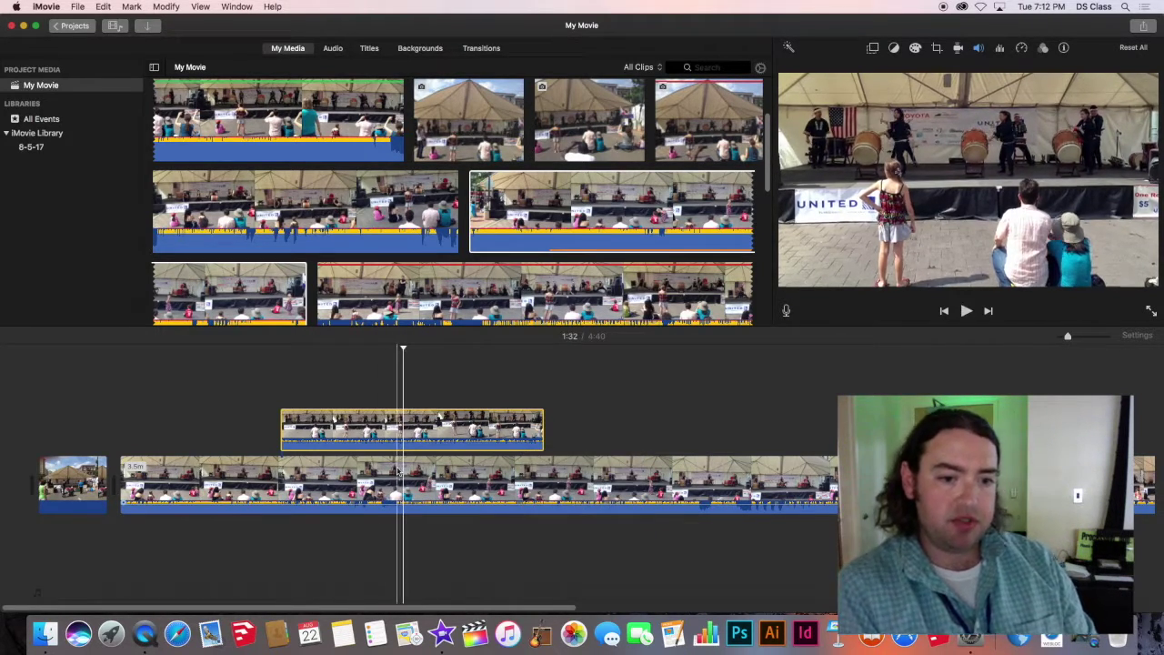
key("space")
key("XF86AudioMute")
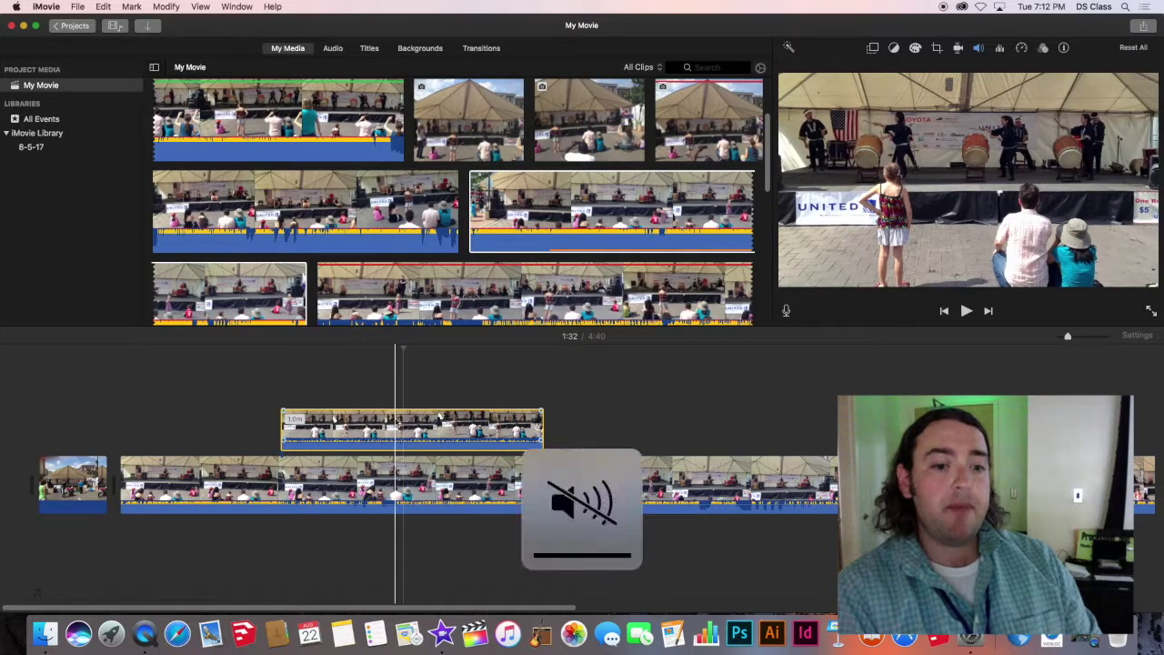
- Shift the 1.0-minute overlay clip slightly later over the longer clip and detach its audio
left_click(355, 424)
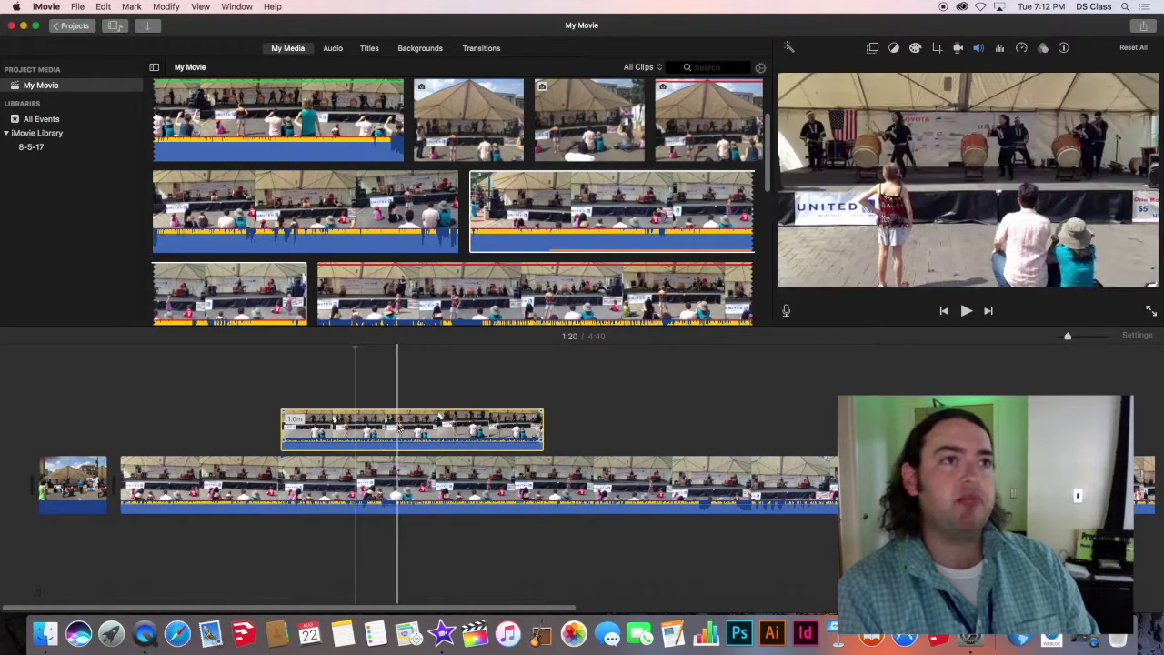
left_click_drag(397, 429, 433, 427)
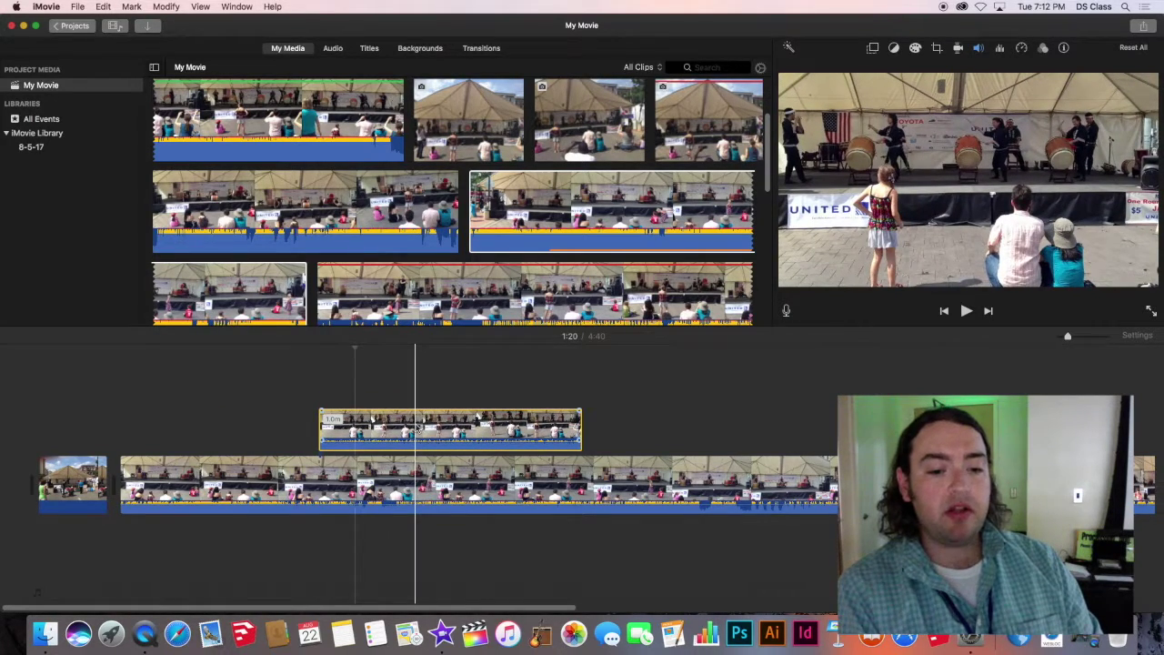
right_click(421, 426)
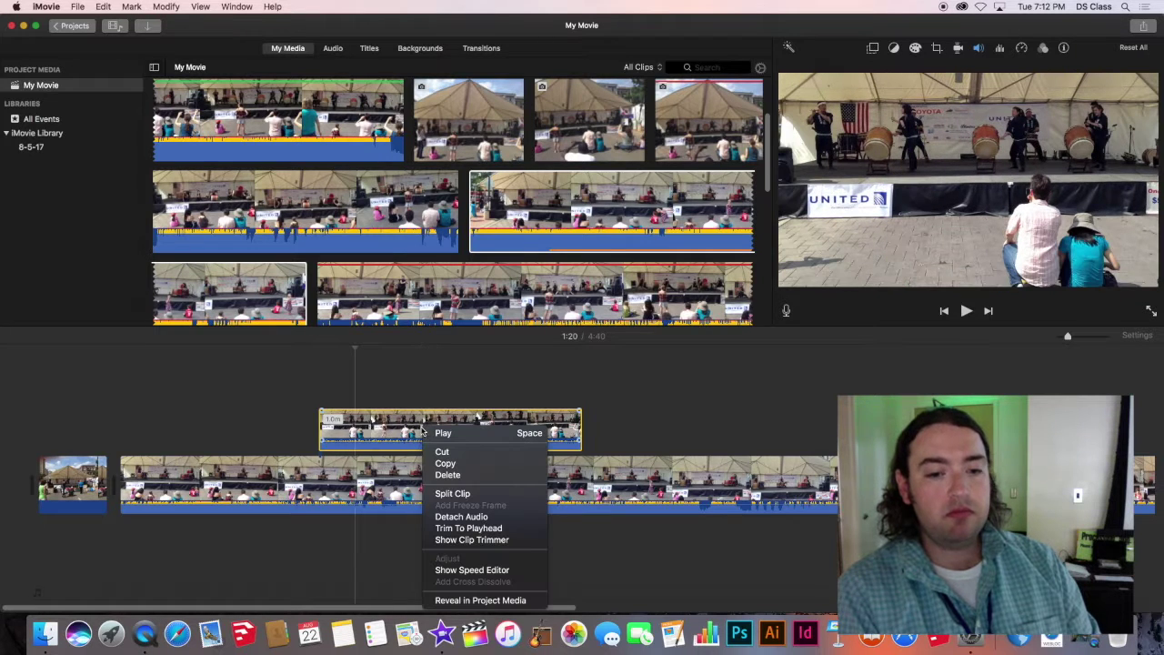
left_click(461, 516)
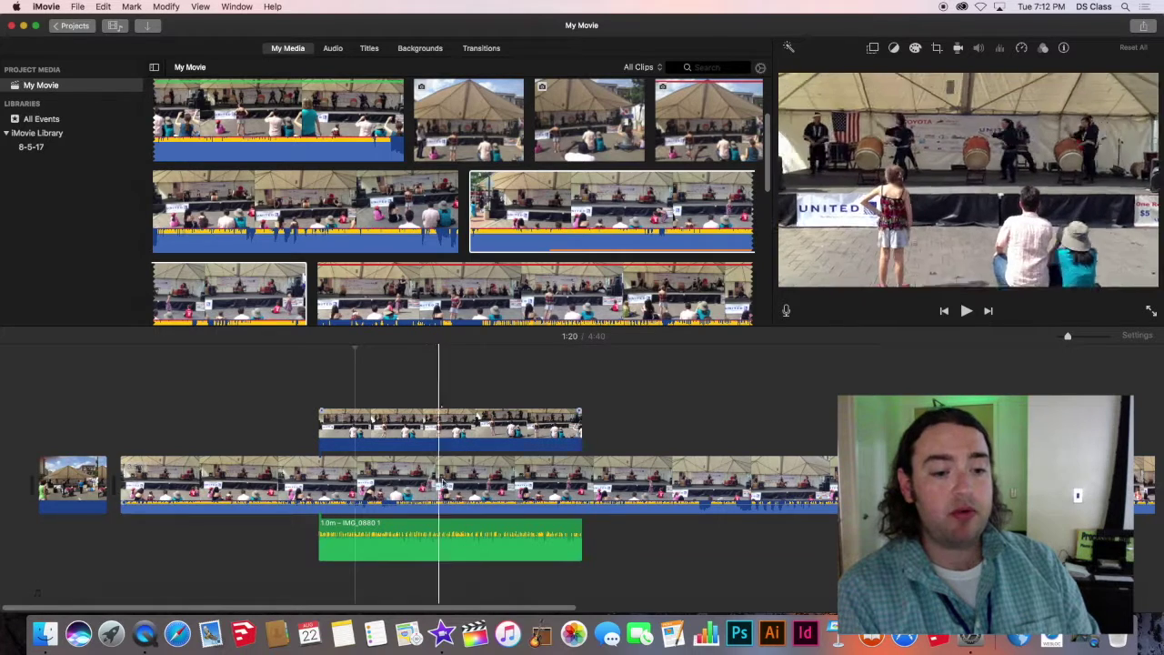
- Select the overlay clip together with its detached audio and move both slightly earlier along the timeline
left_click_drag(452, 420, 496, 420)
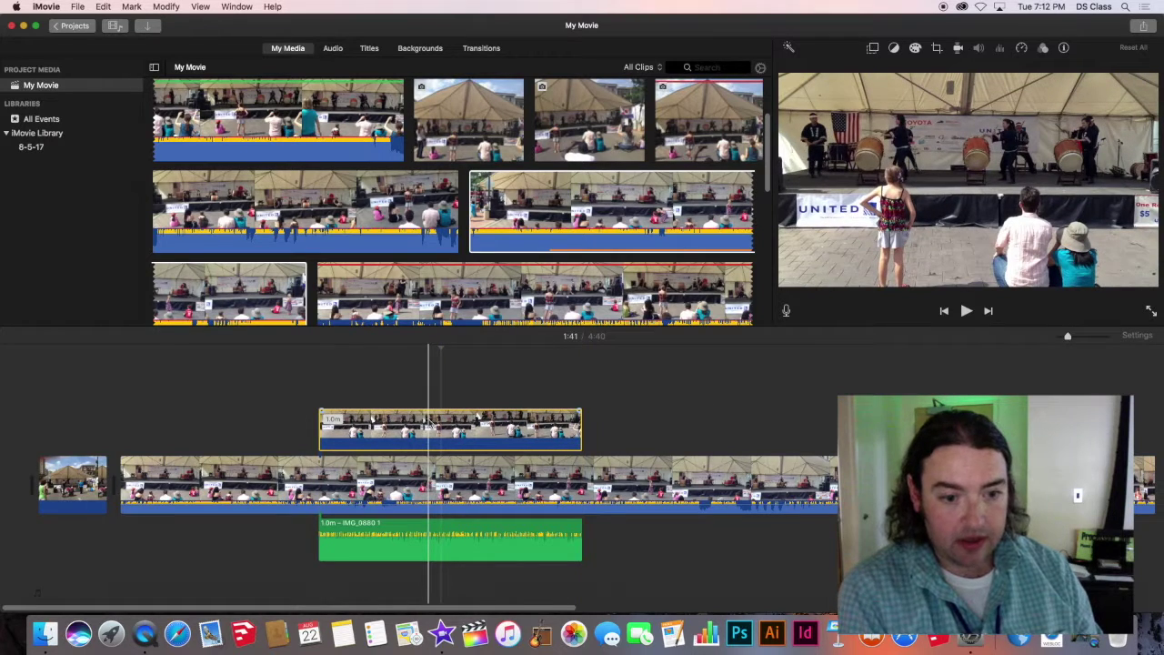
left_click(399, 528, "shift")
left_click_drag(395, 427, 358, 424)
left_click(352, 425)
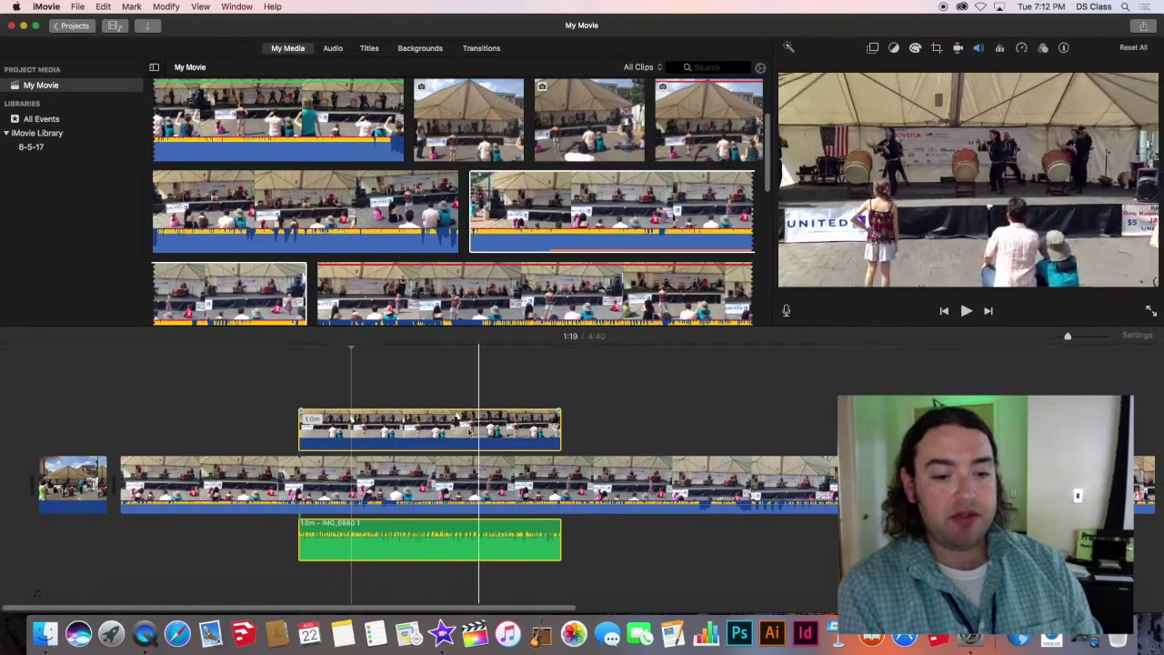
- Delete the detached audio, followed by the 1.0-minute overlay clip above the longer drumming clip
left_click(428, 578)
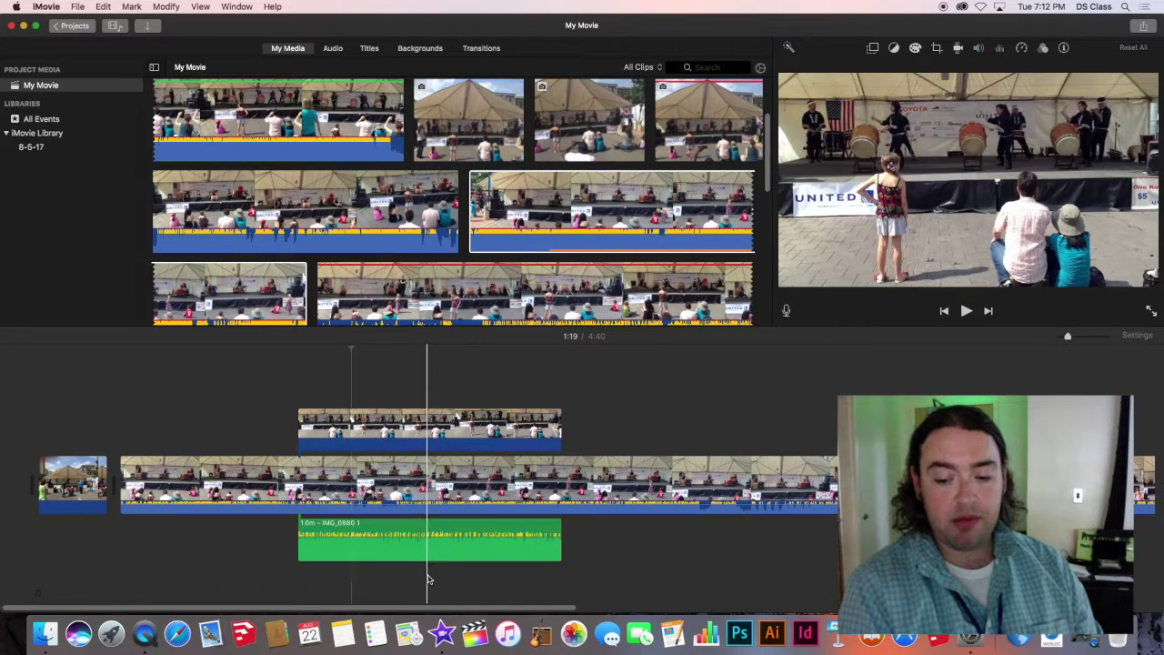
left_click(403, 531)
key("Delete")
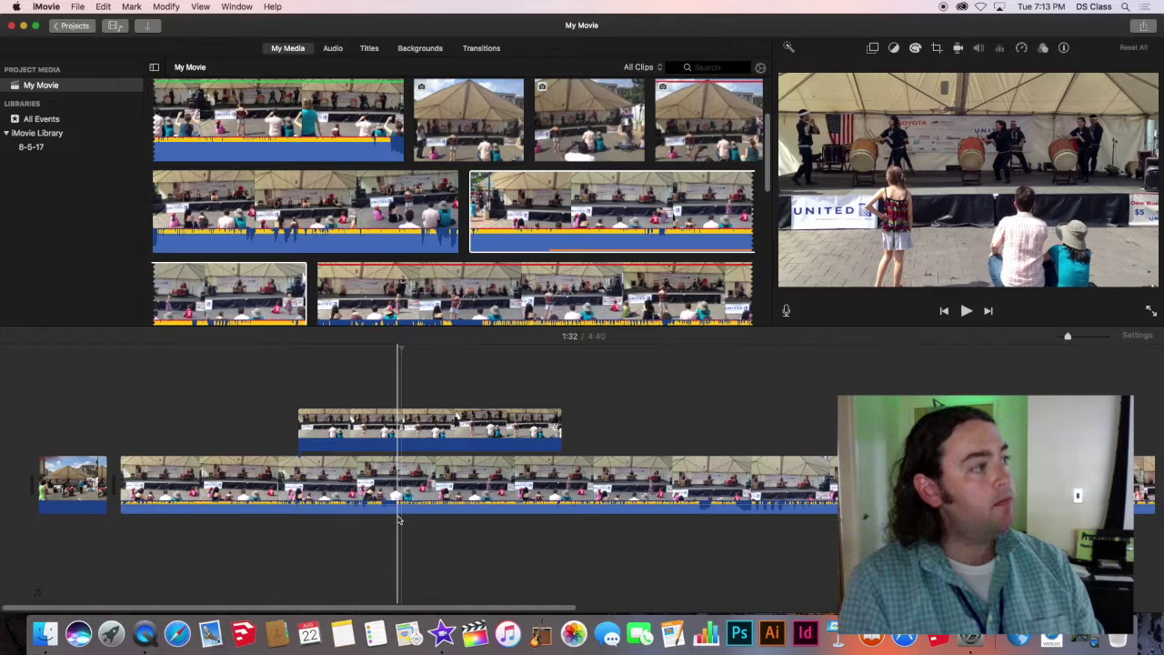
left_click(401, 426)
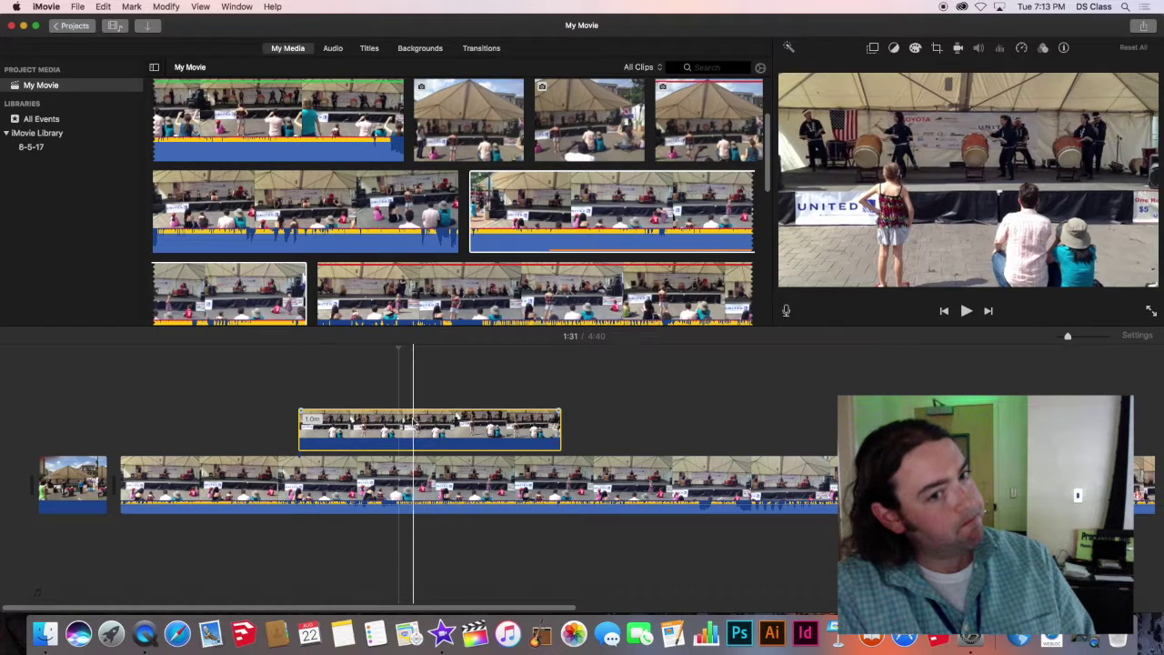
key("Delete")
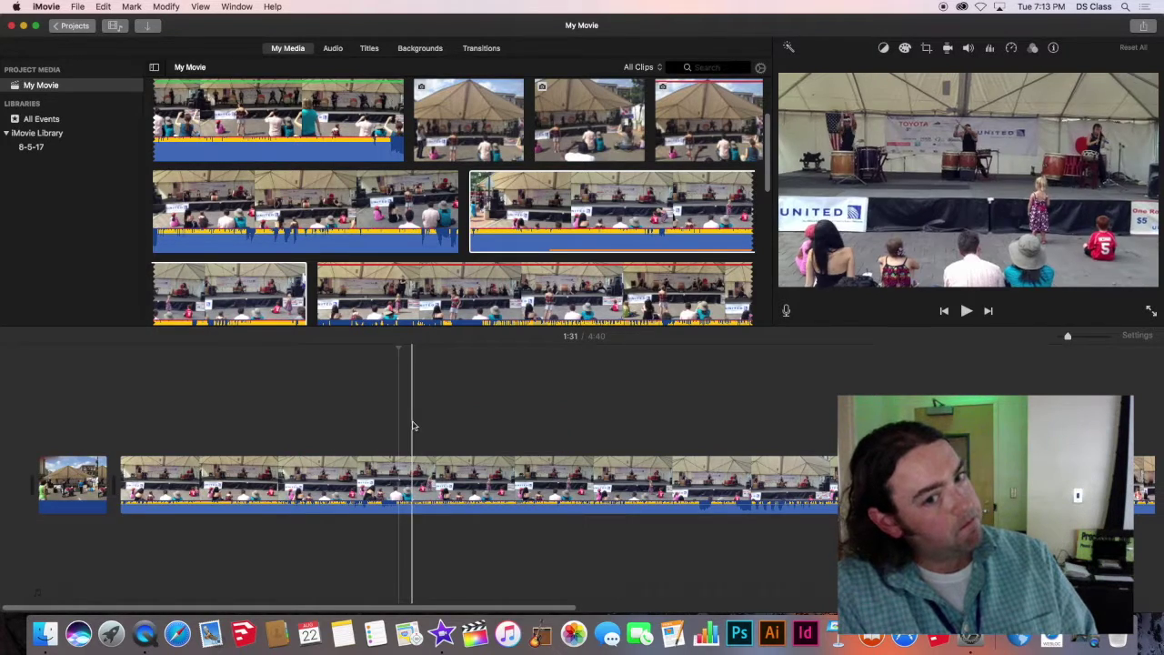
scroll(410, 307, "down", 5)
scroll(411, 307, "up", 10)
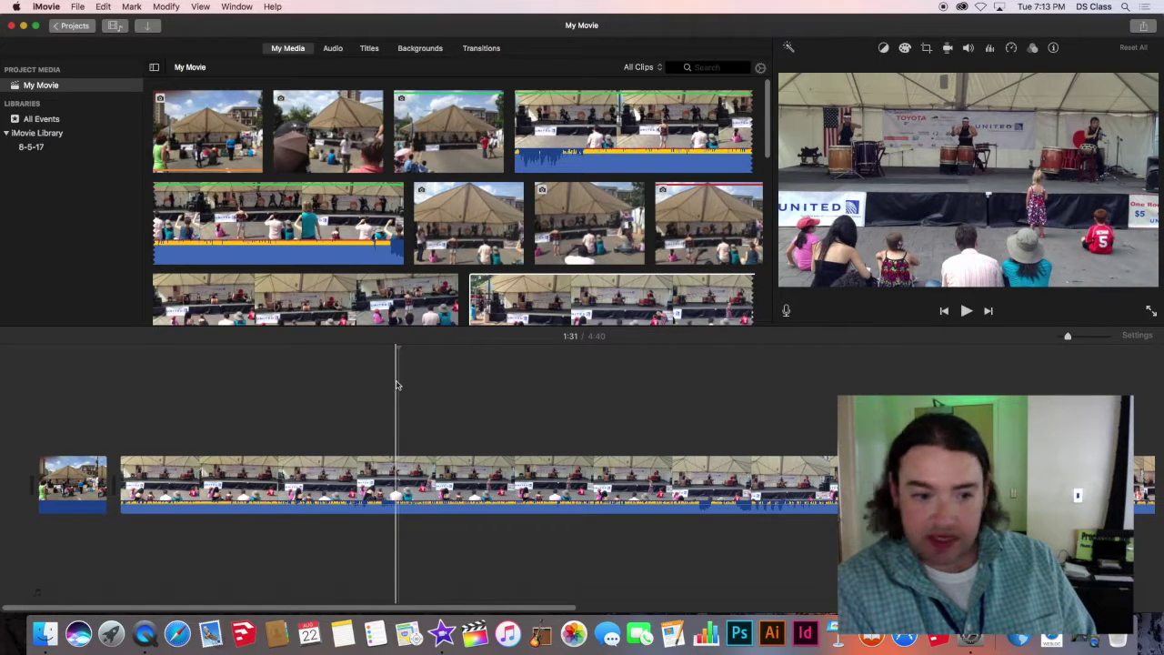
- Restore the overlay clip and its detached audio, move both later over the drumming clip, and check the clip options
key("q")
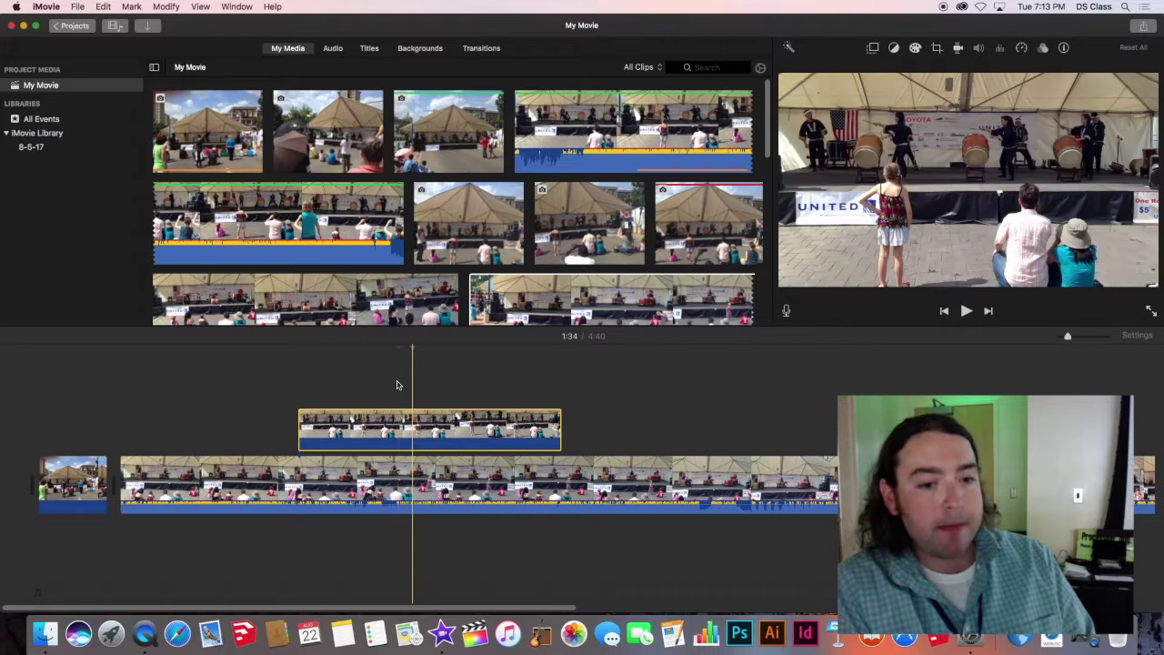
key("alt+super+b")
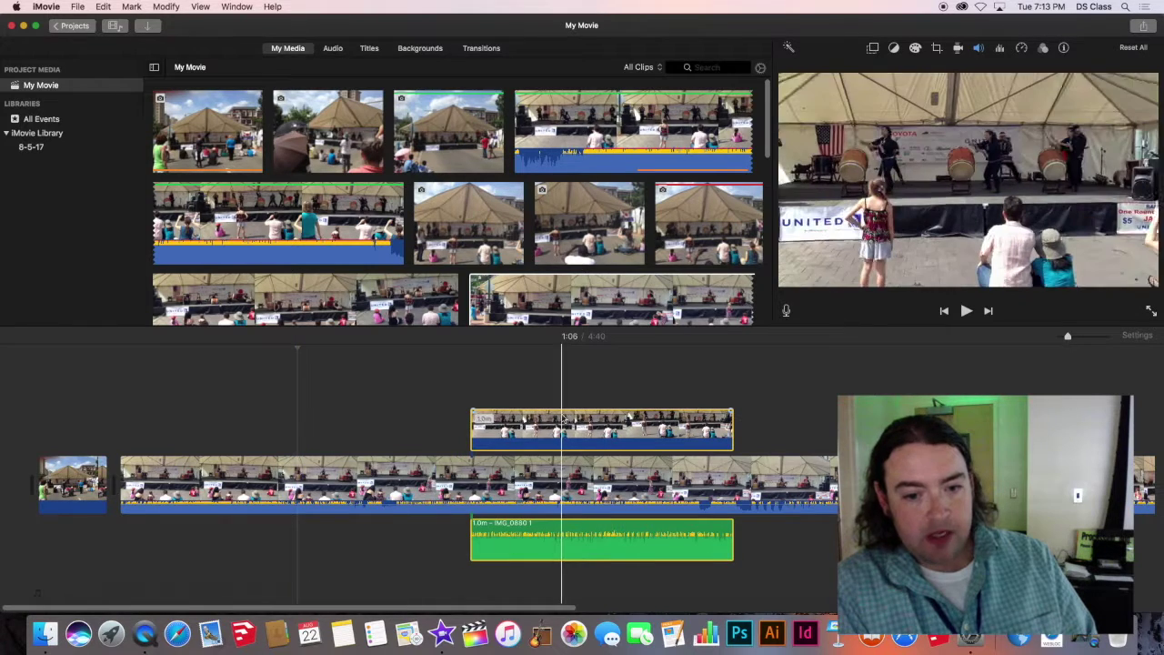
left_click(445, 530)
left_click(537, 528)
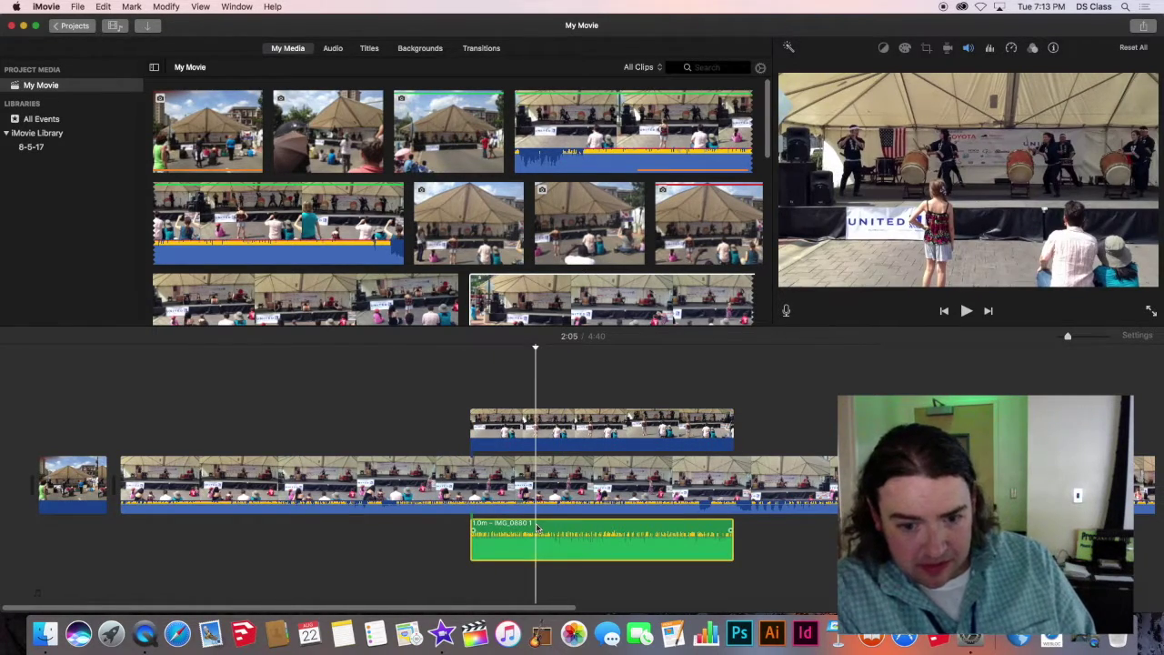
left_click(534, 423)
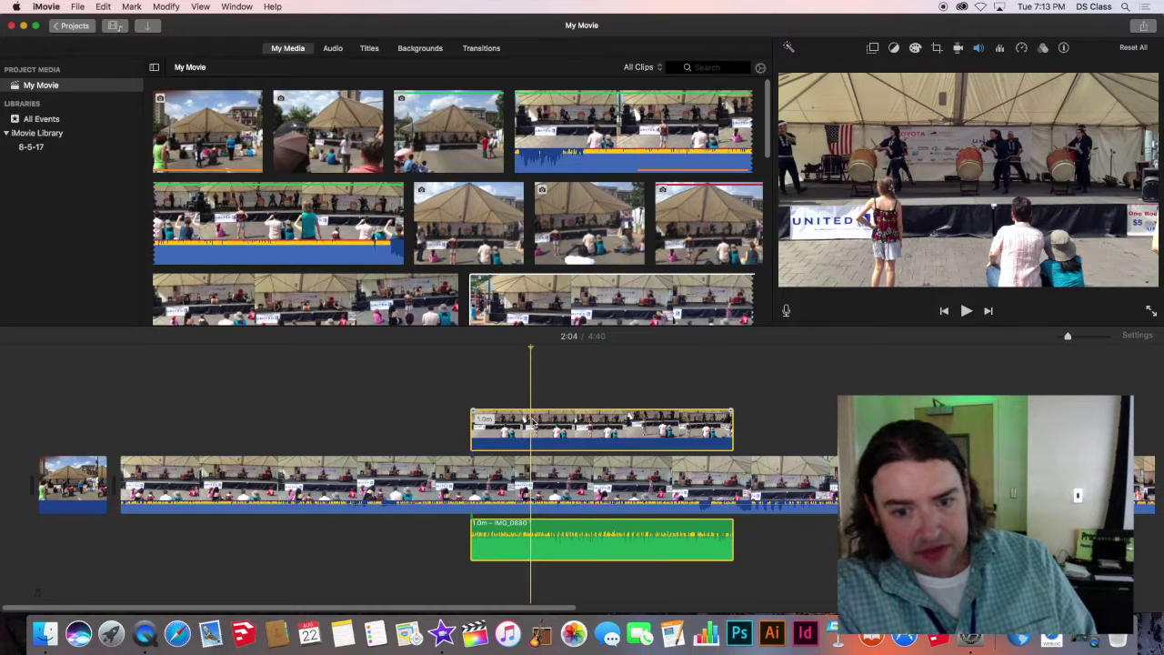
right_click(545, 423)
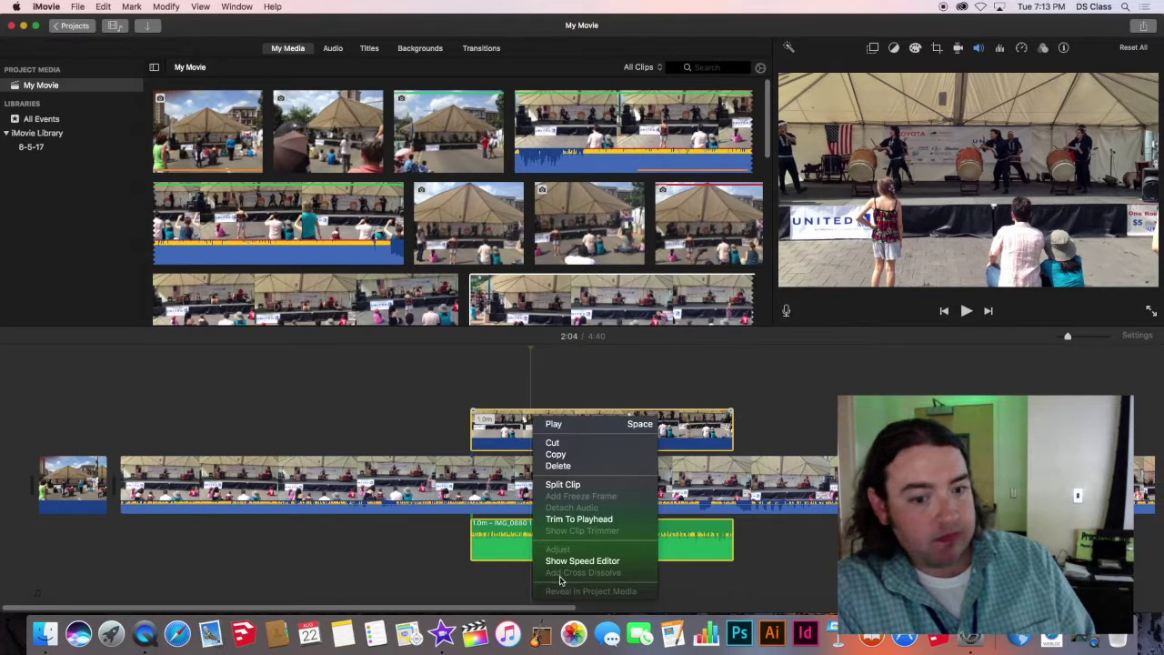
key("space")
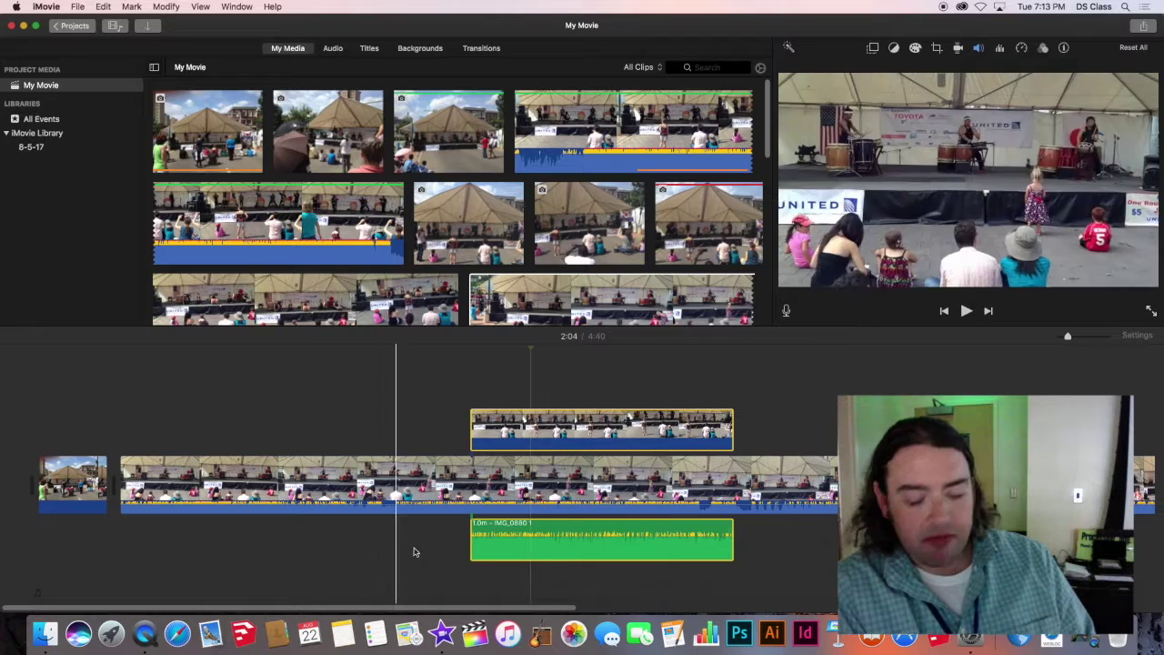
- Delete the overlay's detached audio and move the remaining overlay video earlier over the longer drumming clip
left_click(498, 527)
key("Delete")
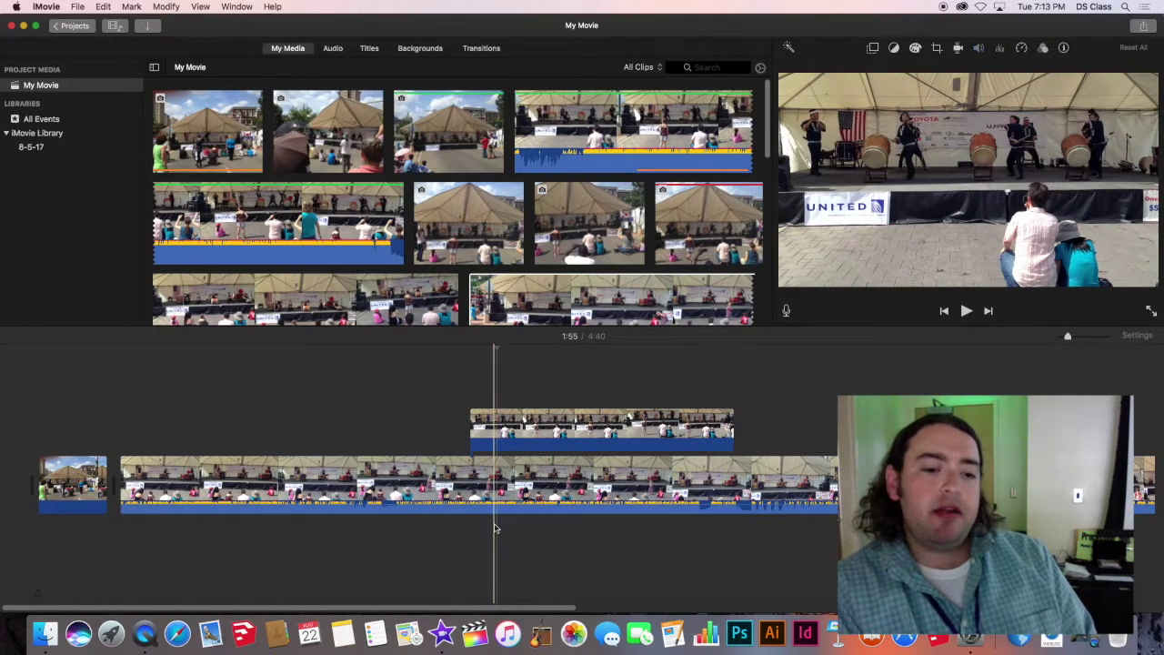
left_click(533, 424)
left_click_drag(533, 419, 421, 419)
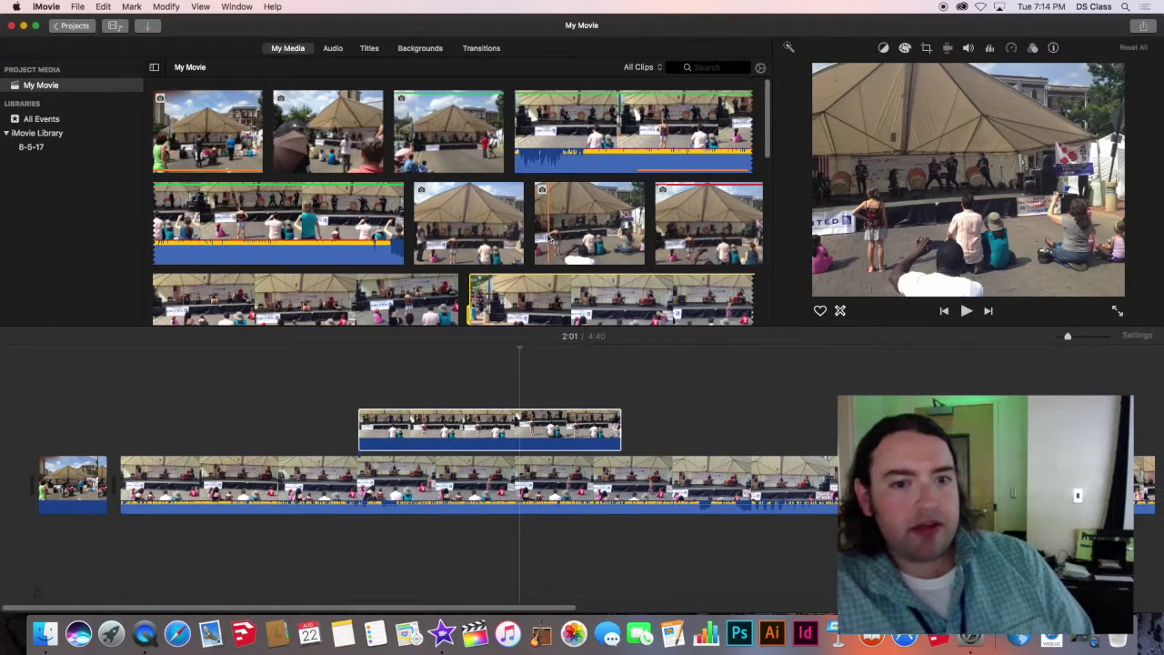
scroll(551, 235, "down", 5)
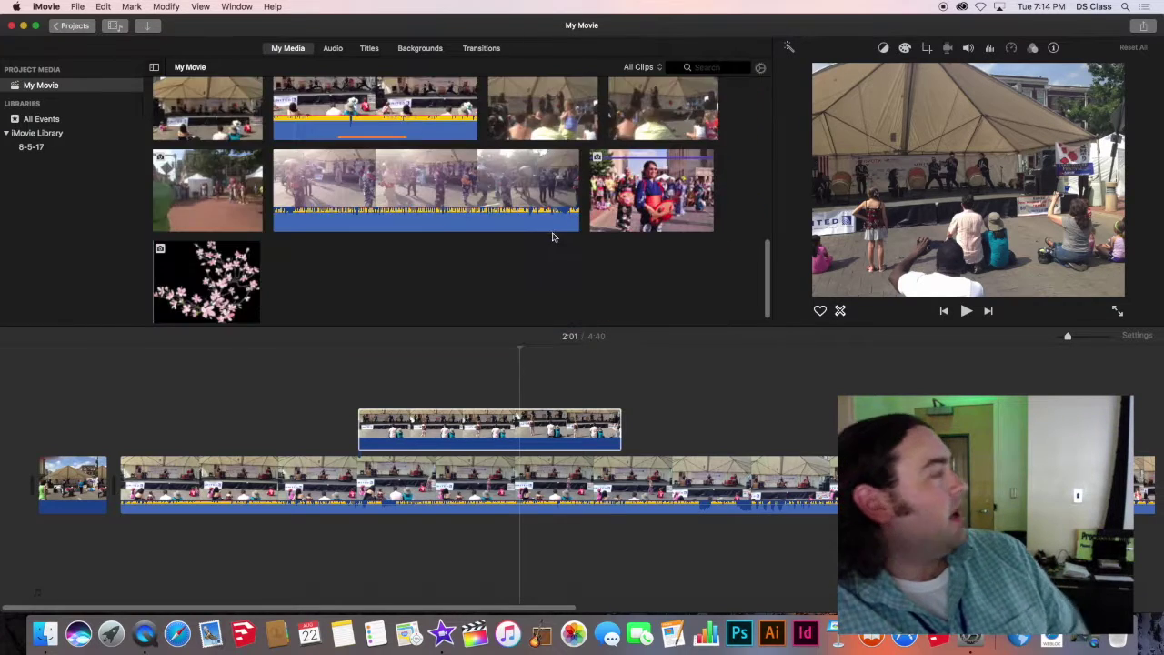
scroll(553, 235, "up", 5)
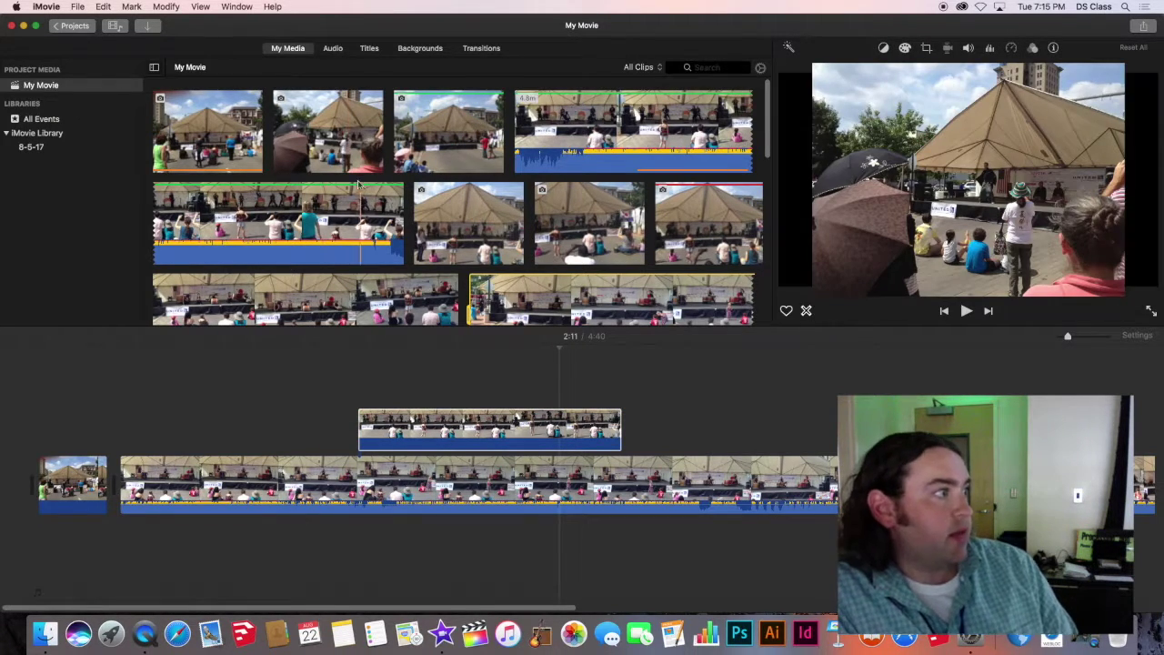
left_click(475, 427)
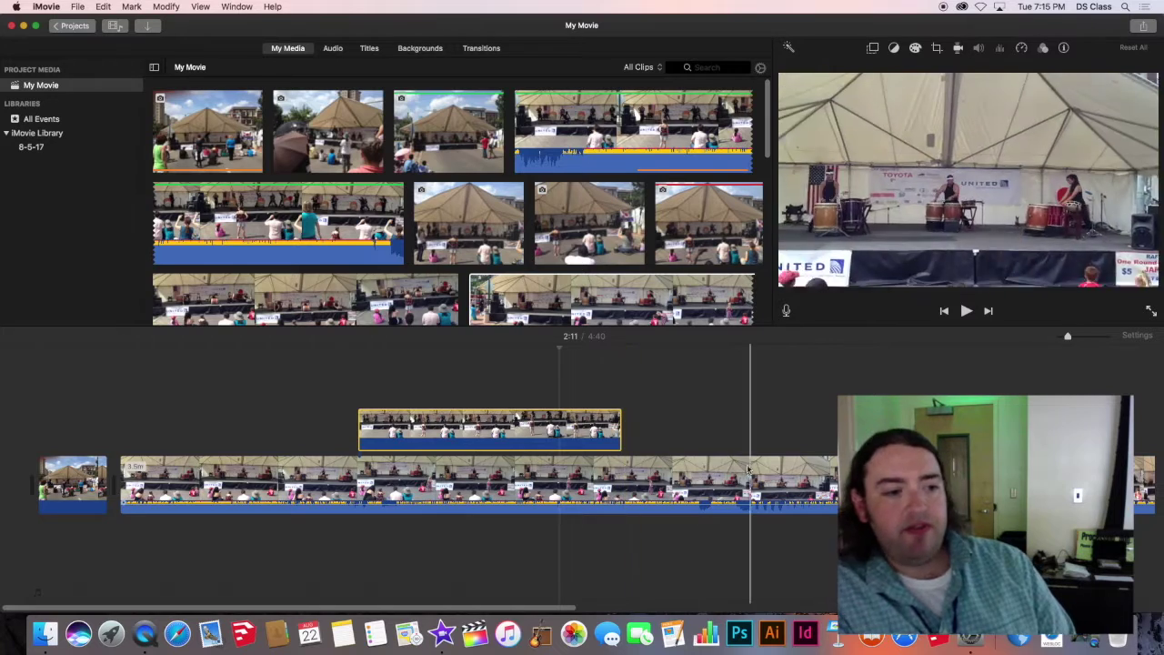
left_click(799, 482)
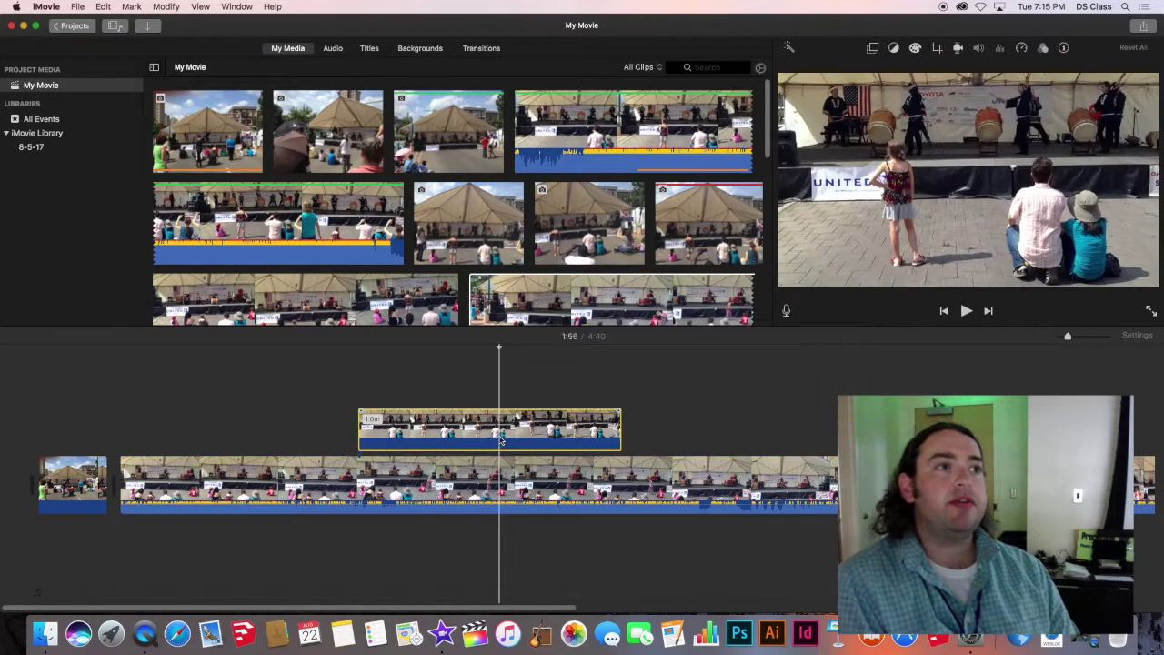
- Try the automatic enhancement on the opening tent photo and turn it off again
left_click(80, 479)
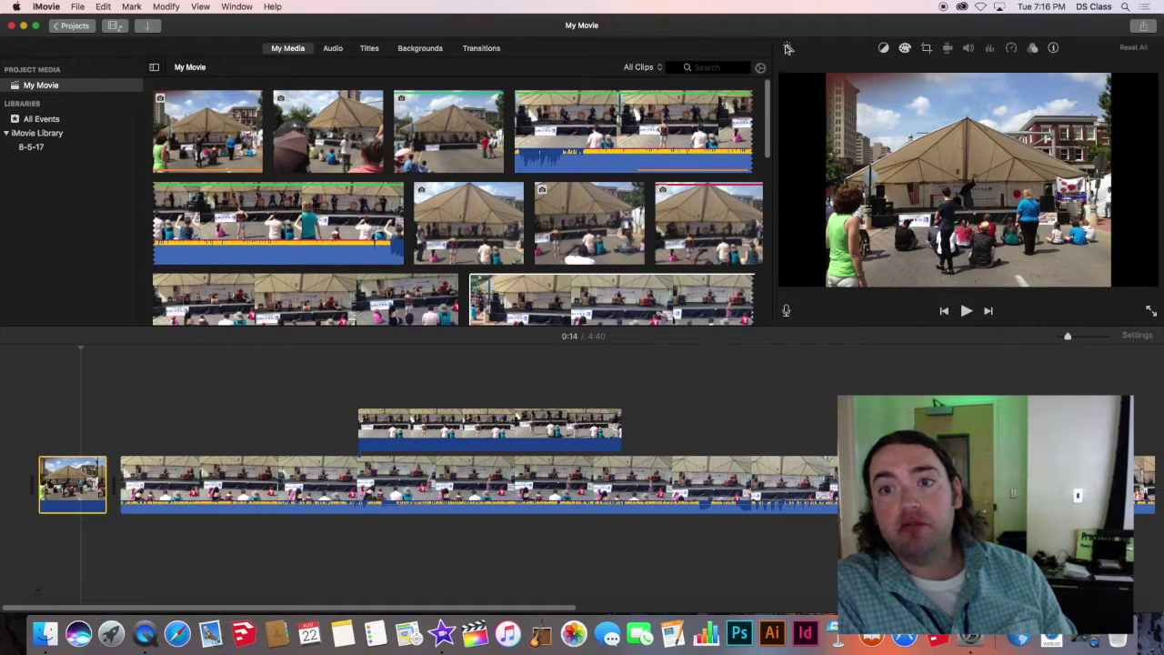
left_click(788, 48)
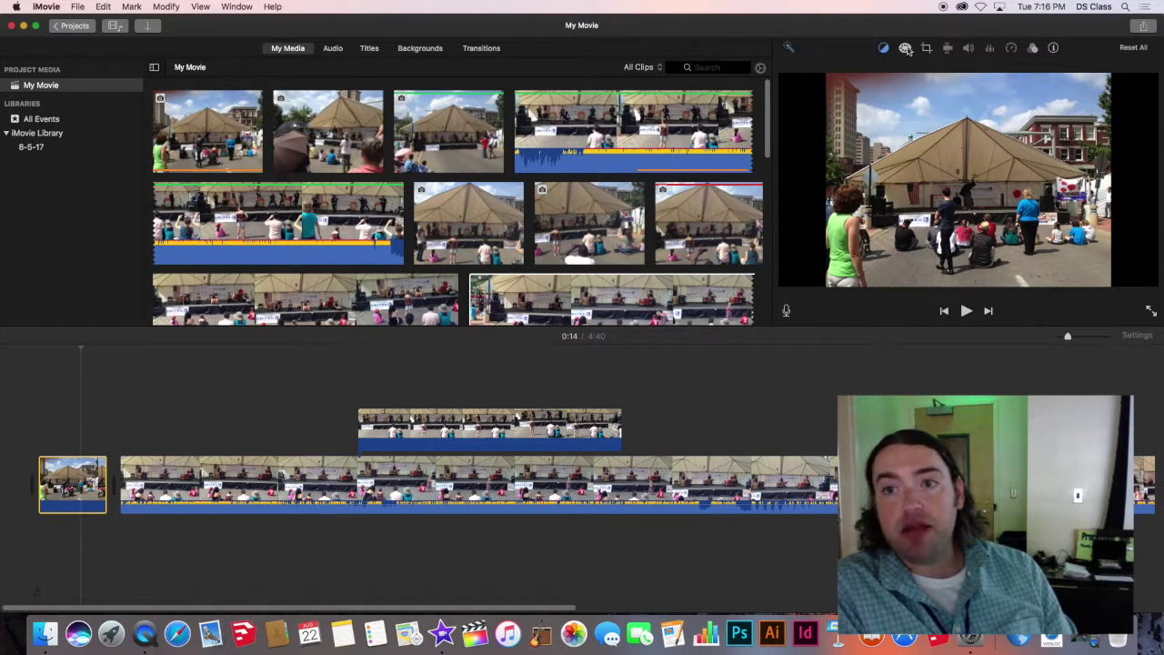
left_click(789, 49)
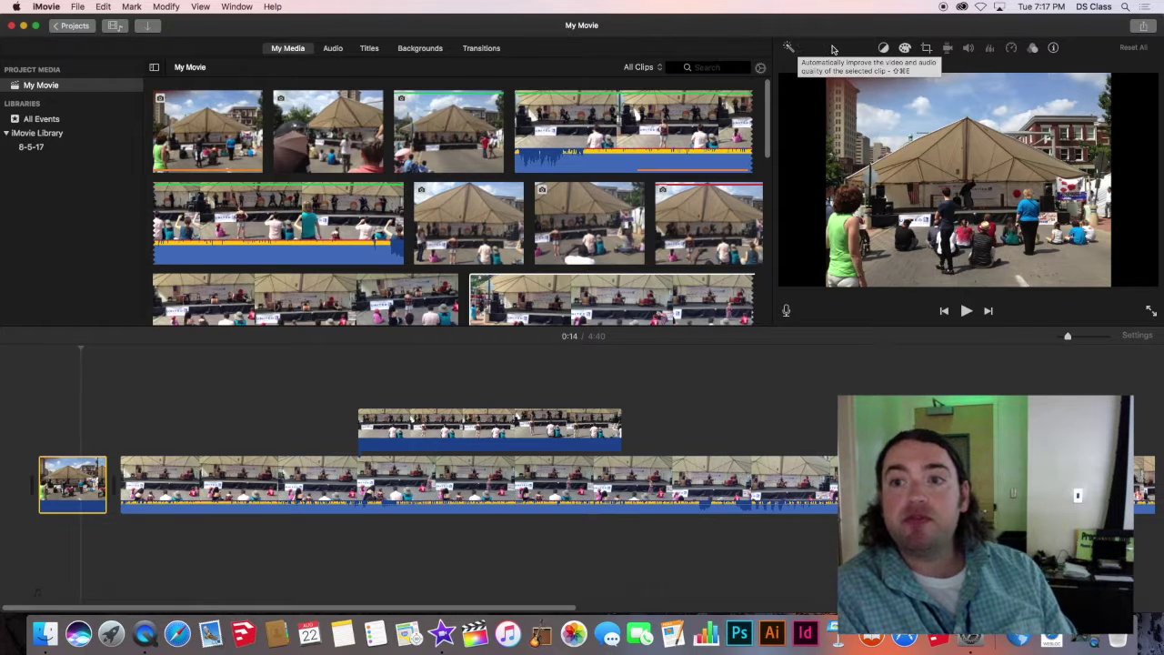
- Open the color balance options for the opening tent photo
left_click(885, 49)
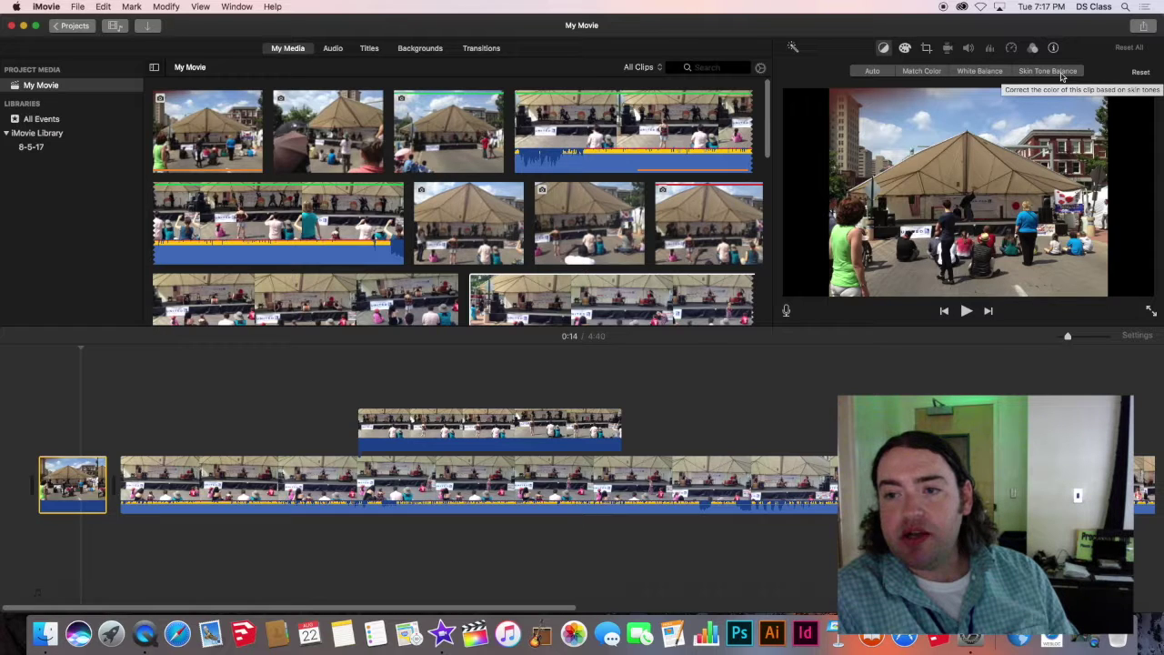
- Try white balance on the opening photo by sampling the sky, the green shirt and the white stage banner
left_click(977, 75)
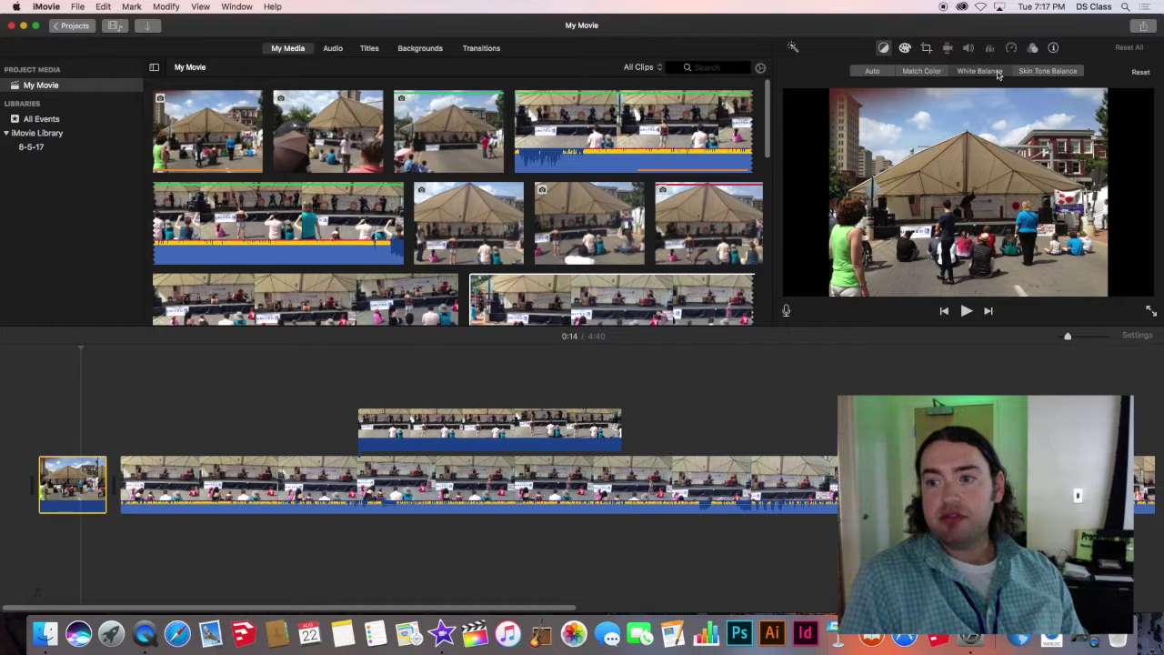
left_click(1043, 116)
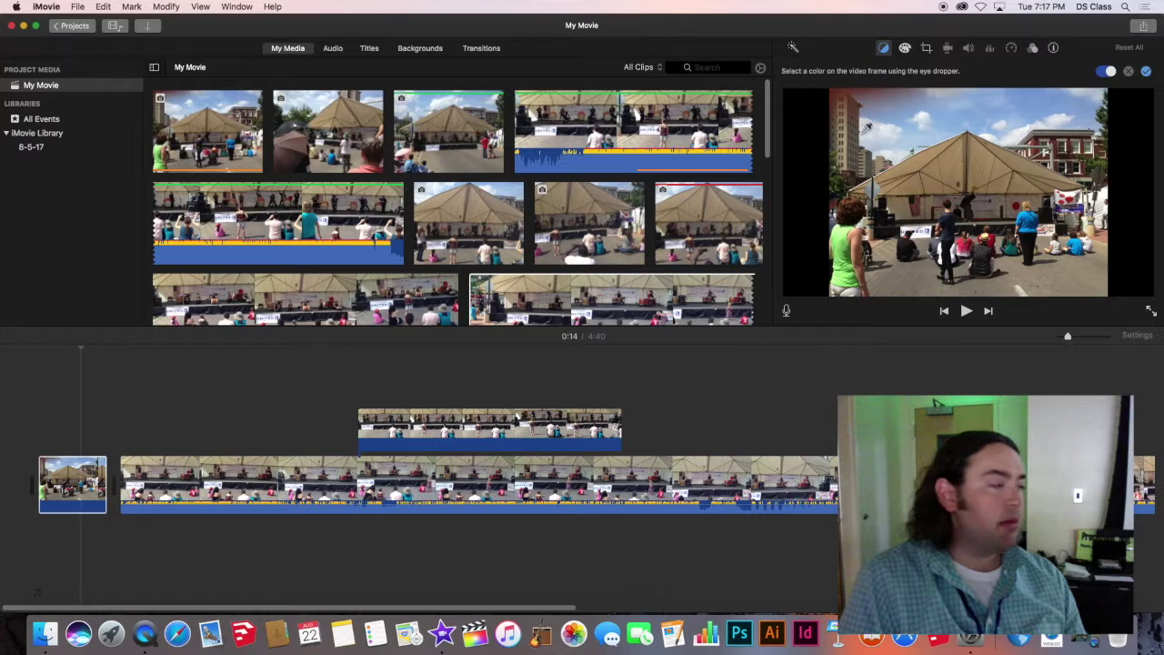
left_click(855, 239)
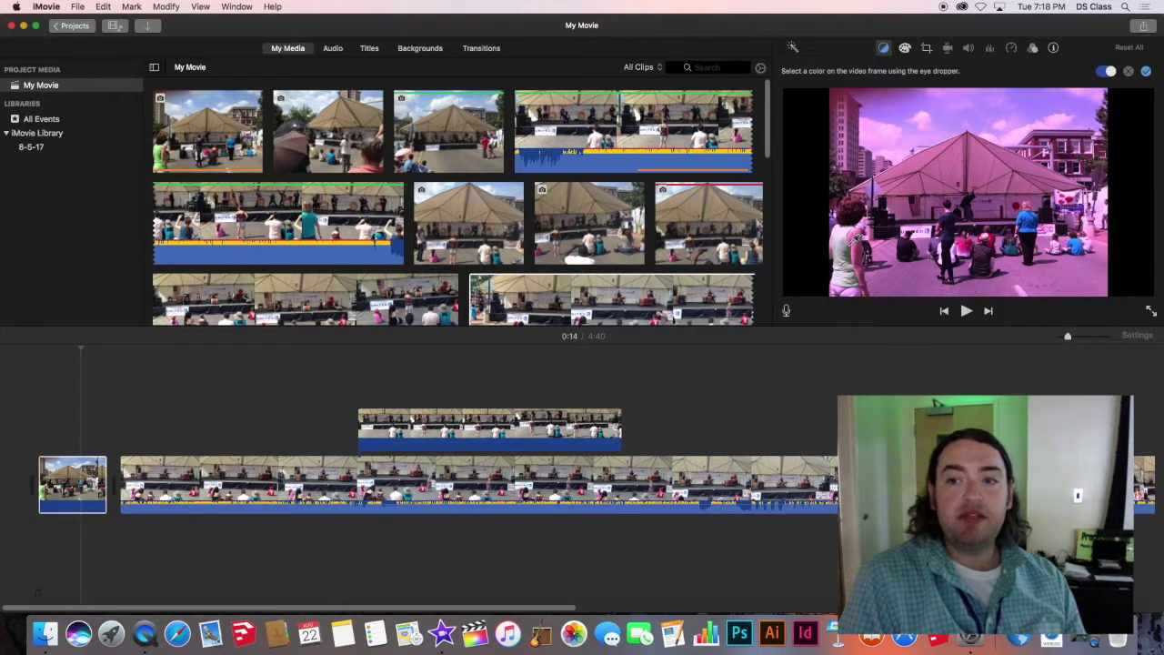
left_click(926, 229)
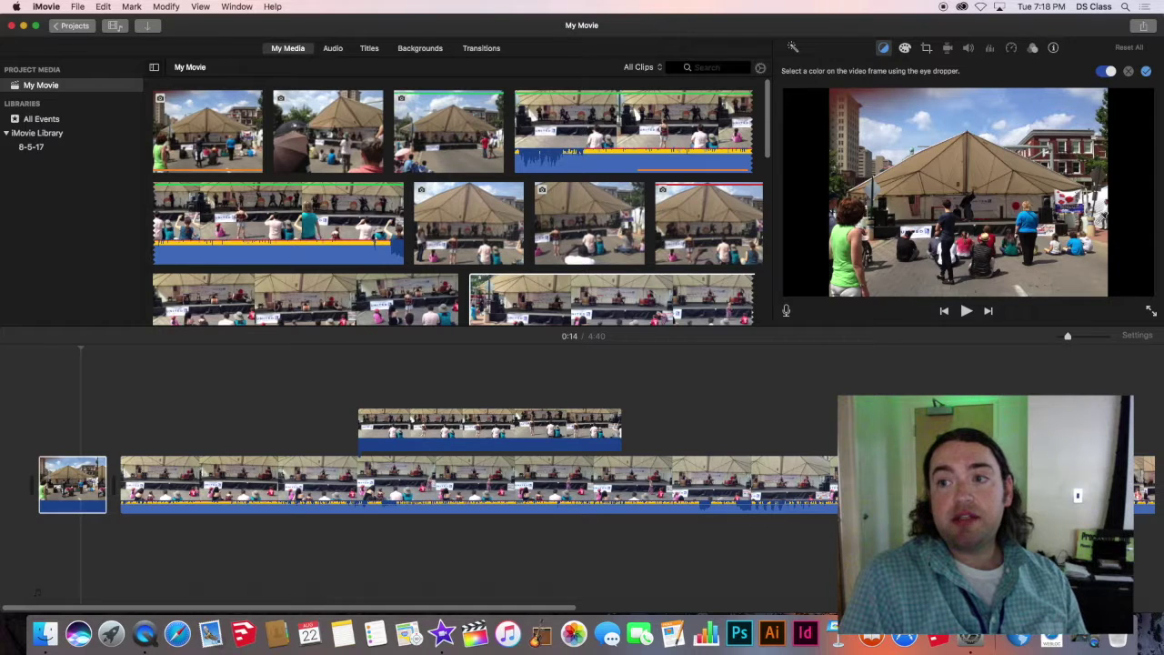
left_click(883, 47)
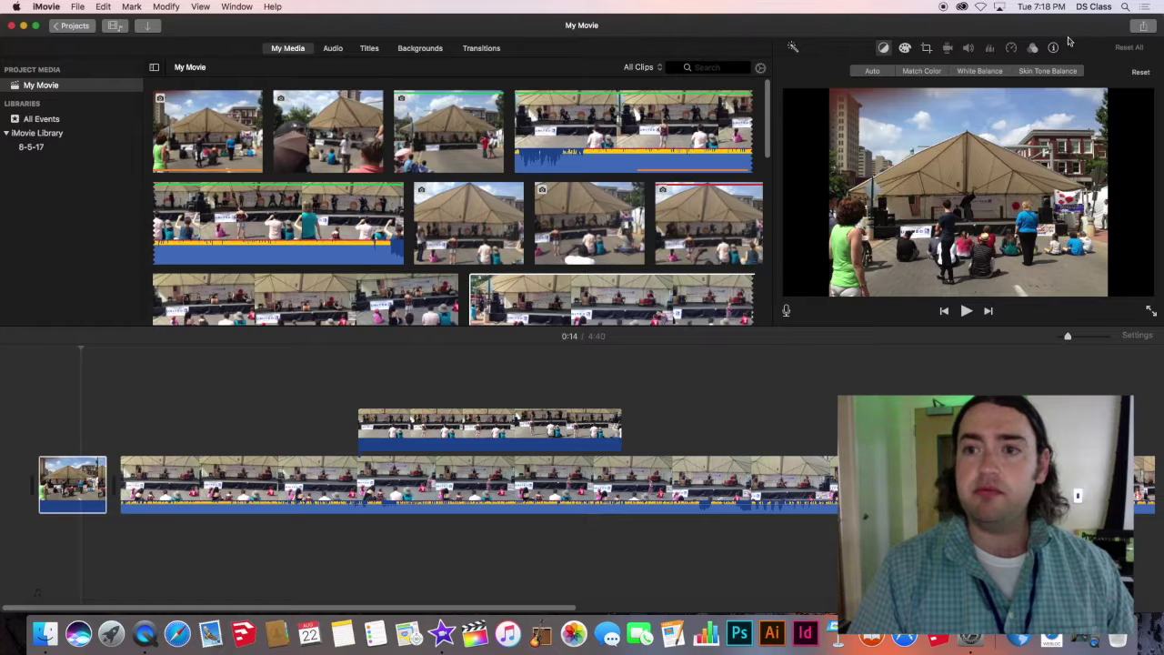
- Apply automatic color balance to the opening photo and slightly reduce its contrast with color correction
left_click(866, 73)
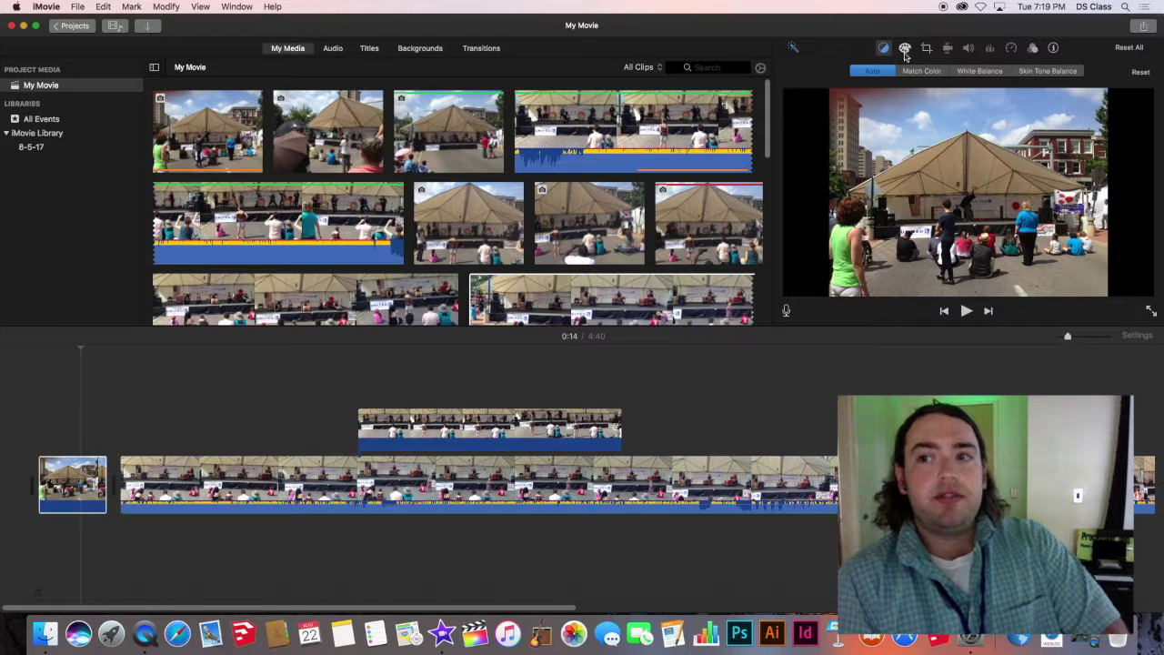
left_click(905, 51)
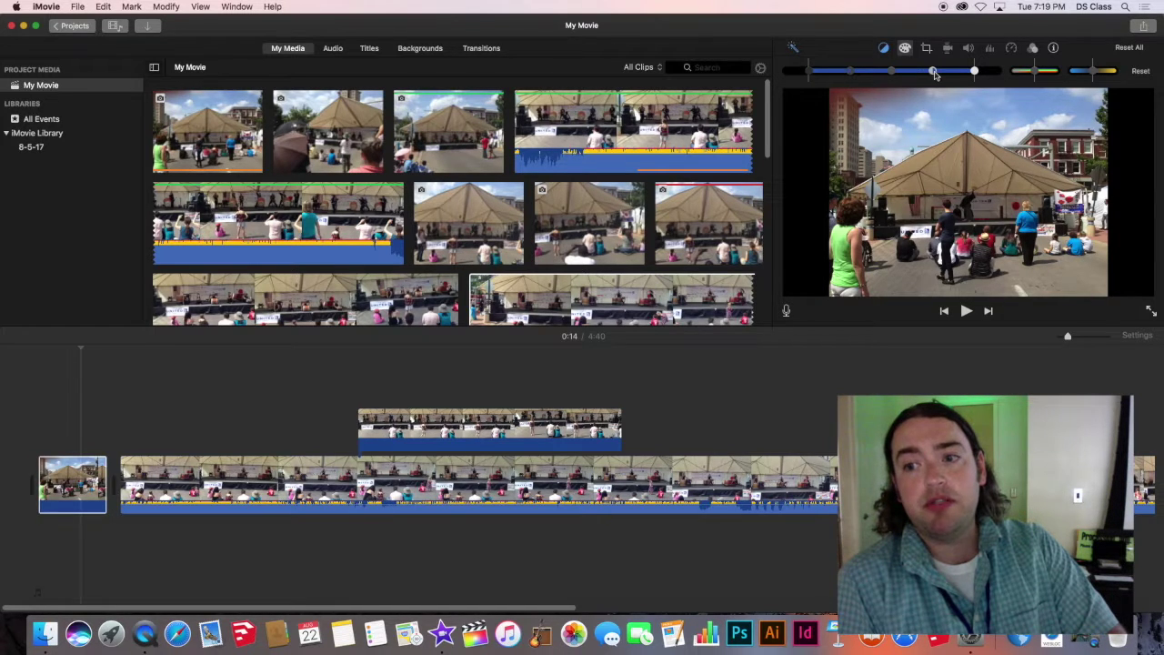
mouse_move(934, 75)
left_mouse_down()
mouse_move(894, 79)
mouse_move(962, 74)
mouse_move(893, 76)
mouse_move(923, 72)
left_mouse_up()
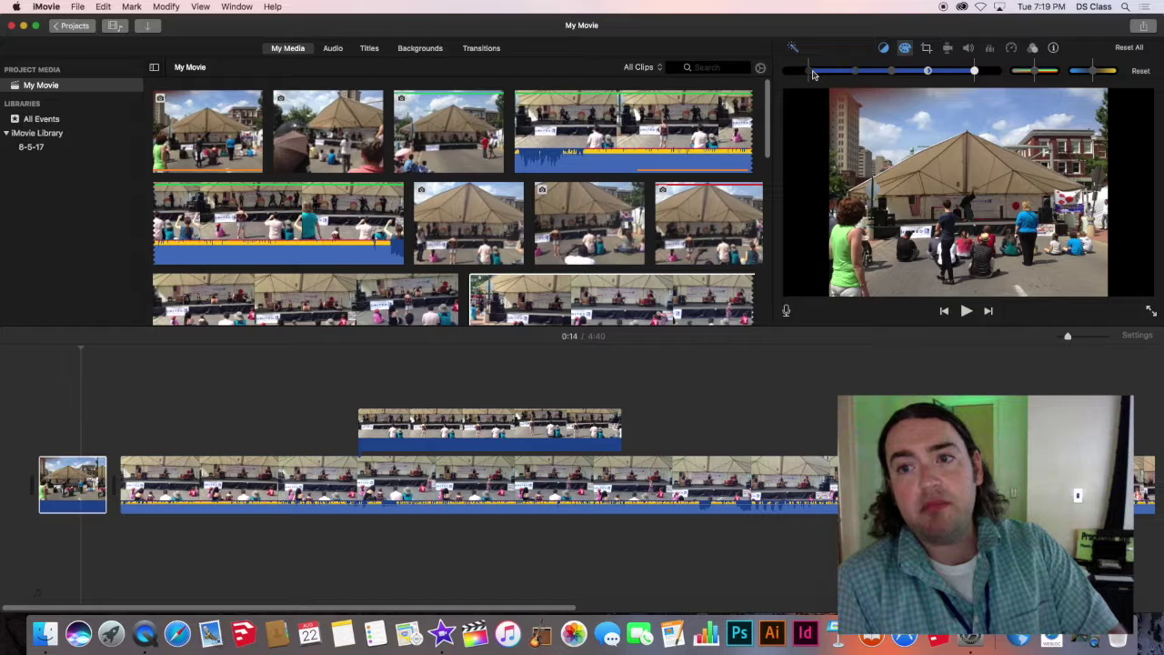
mouse_move(816, 73)
left_mouse_down()
mouse_move(885, 67)
mouse_move(775, 81)
mouse_move(816, 78)
left_mouse_up()
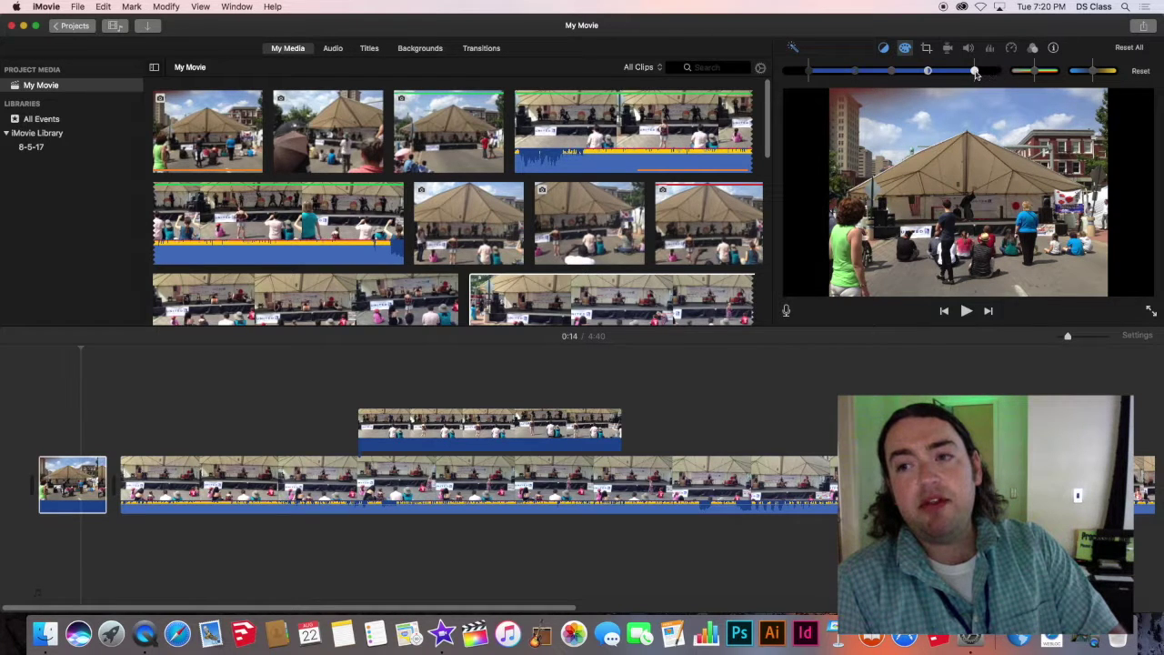
- Test strongly reduced highlights on the opening photo, restore them, and lower its brightness slightly
left_click_drag(974, 71, 812, 86)
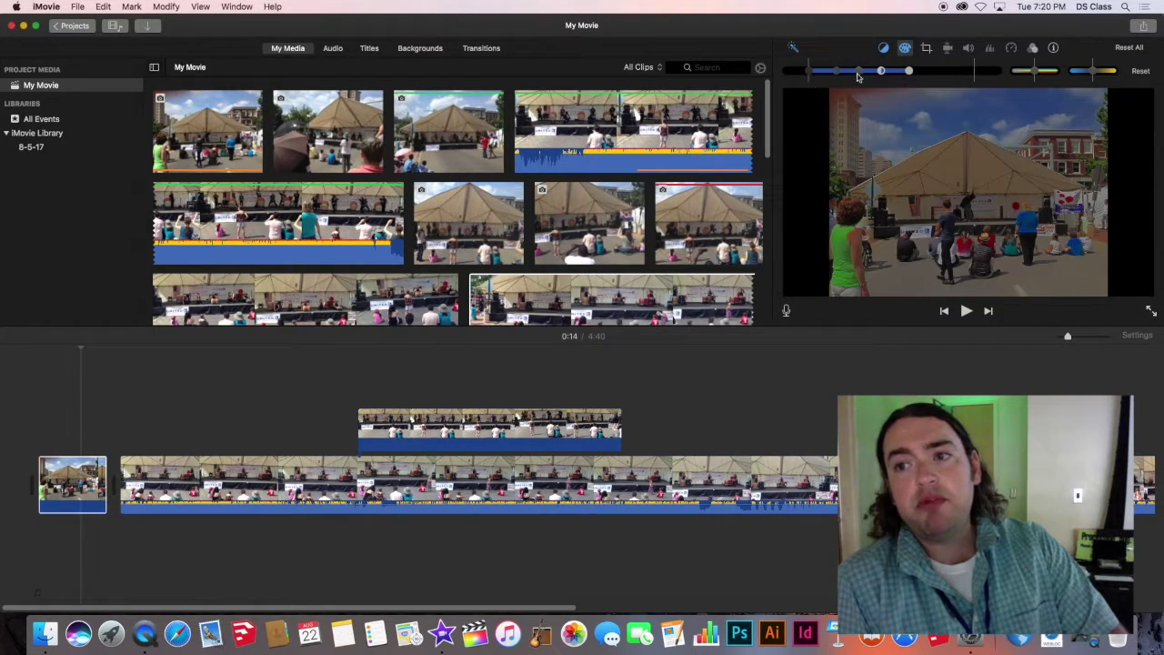
left_click_drag(912, 72, 974, 74)
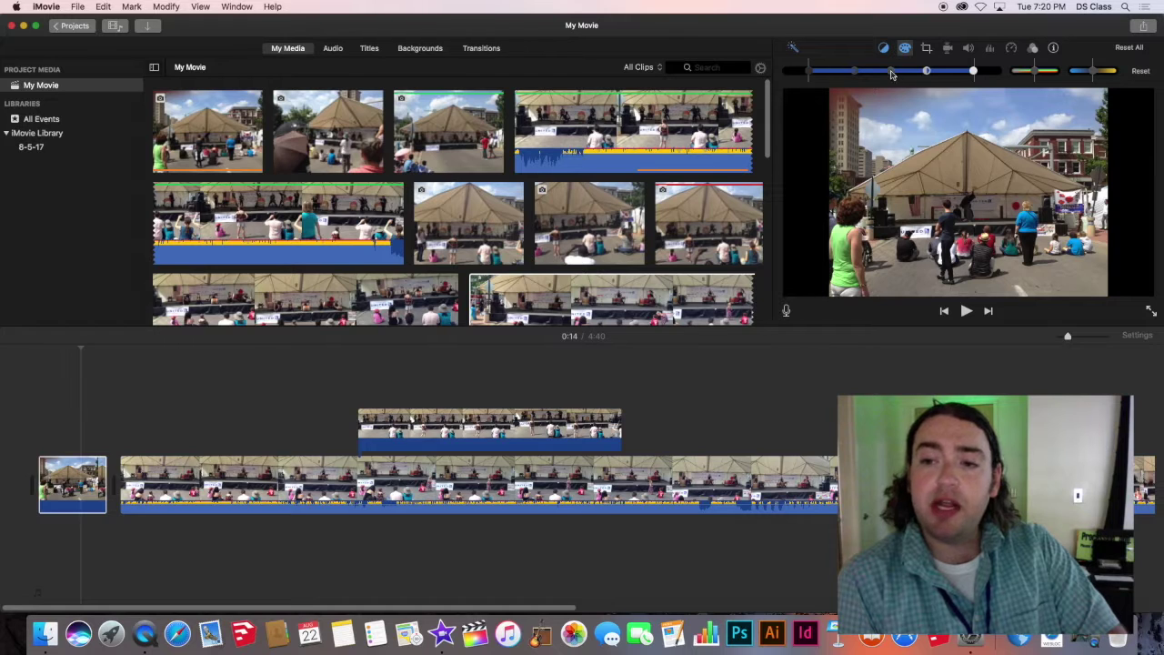
mouse_move(888, 74)
left_mouse_down()
mouse_move(899, 73)
mouse_move(823, 76)
mouse_move(961, 73)
mouse_move(890, 77)
left_mouse_up()
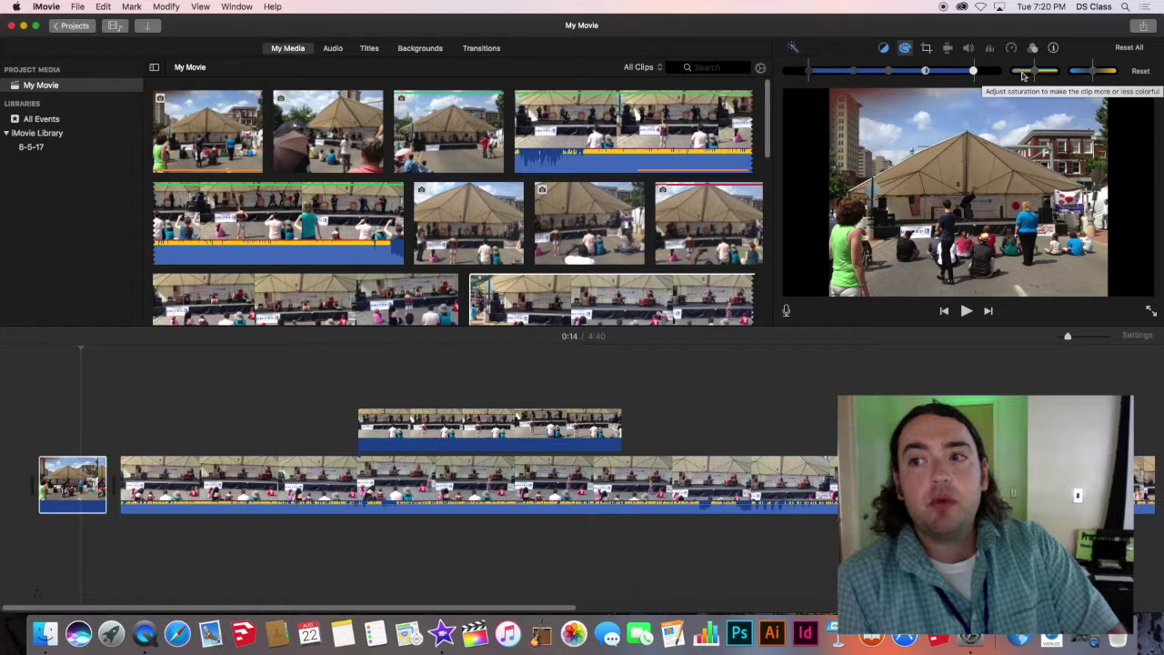
- Try high saturation on the opening photo, return it to neutral, and keep the color temperature neutral
left_click_drag(1037, 75, 1065, 75)
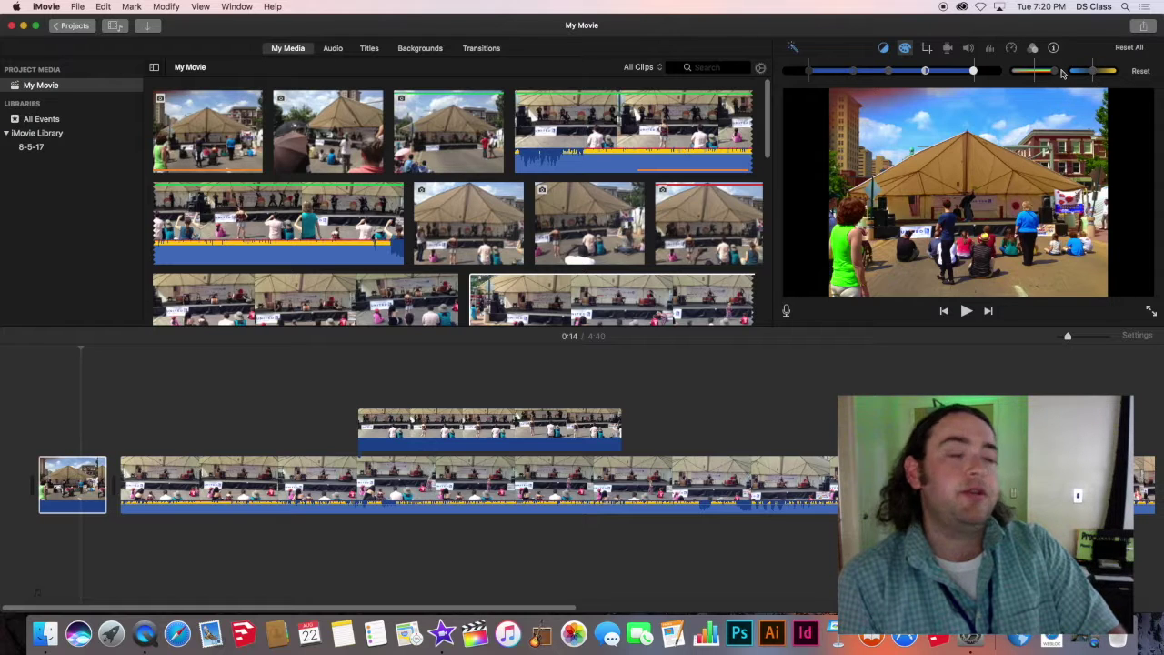
left_click_drag(1062, 73, 1031, 72)
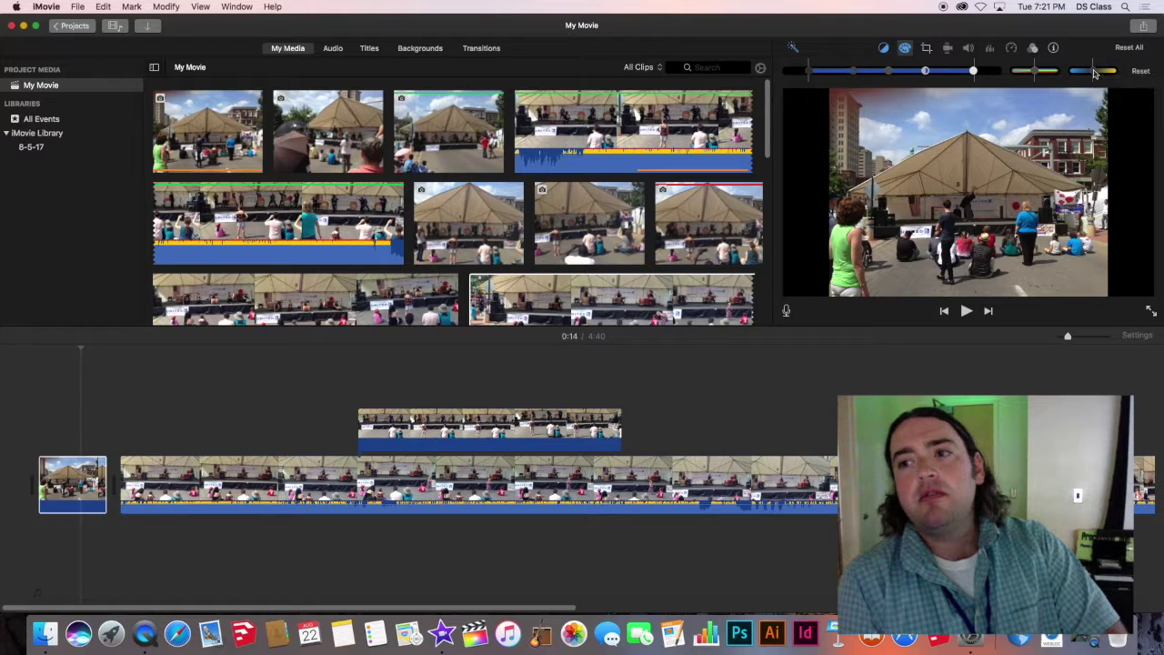
mouse_move(1095, 72)
left_mouse_down()
mouse_move(1117, 73)
mouse_move(1076, 75)
mouse_move(1115, 76)
mouse_move(1093, 76)
left_mouse_up()
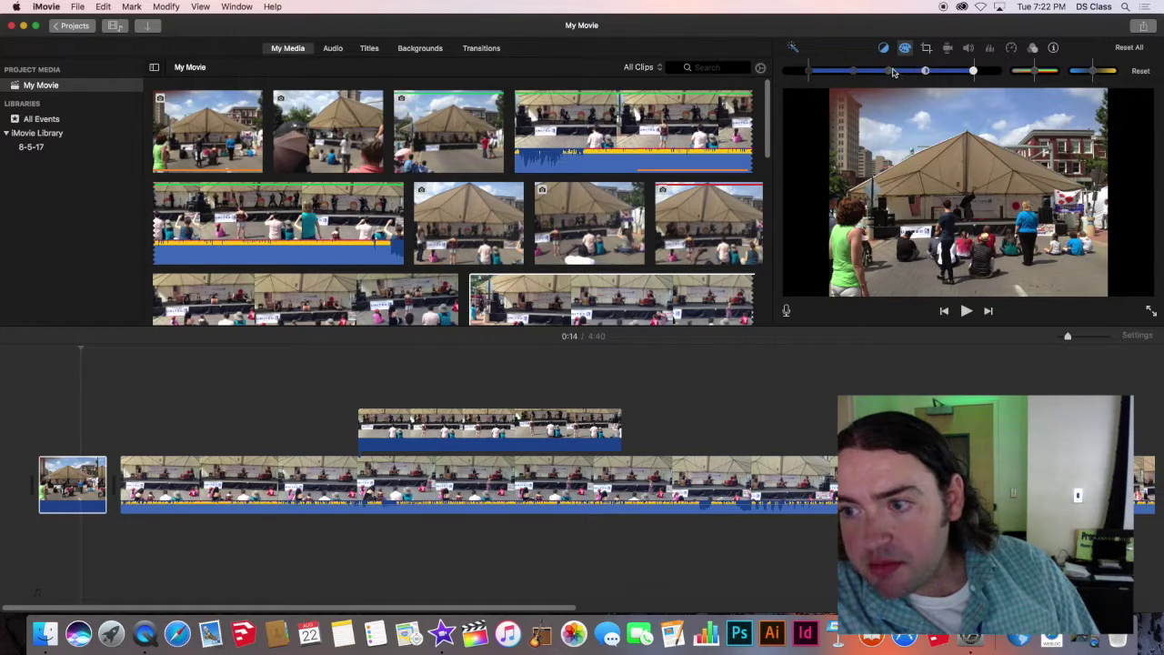
- Raise the opening photo's brightness and contrast with color correction
left_click_drag(894, 72, 913, 73)
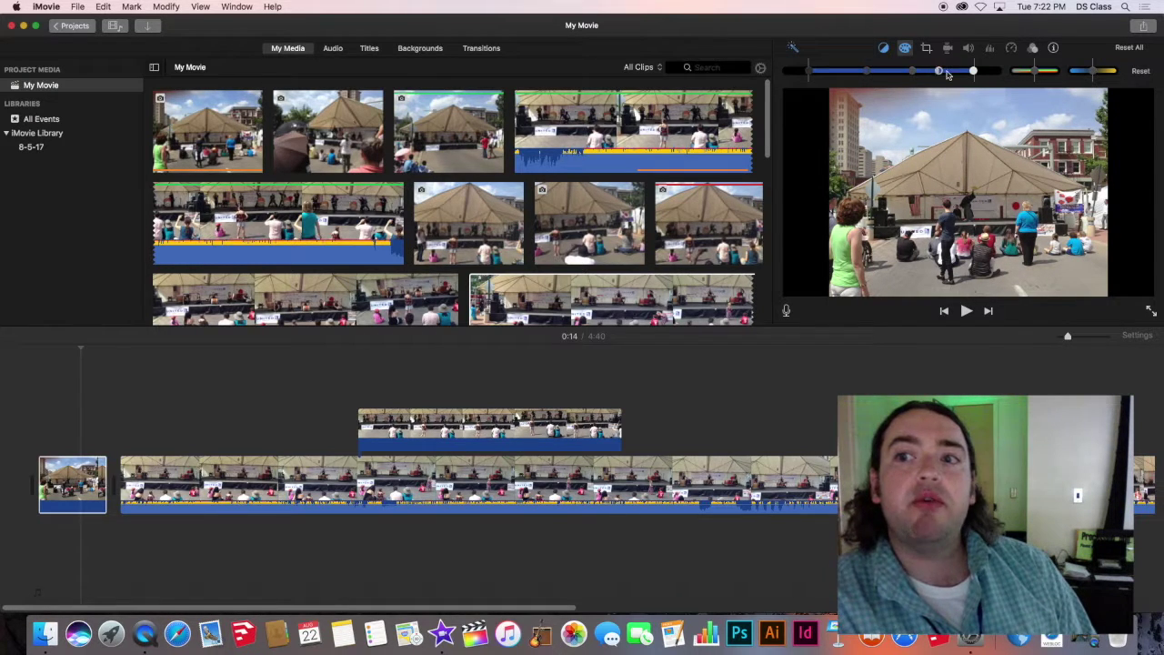
left_click(946, 72)
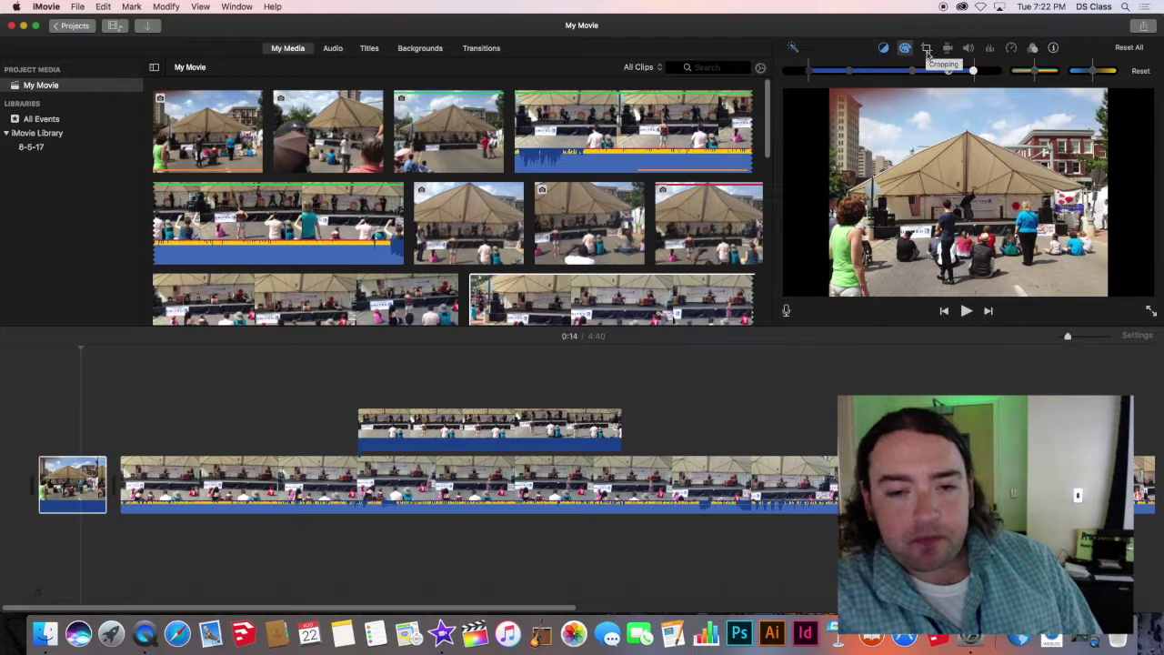
left_click(926, 51)
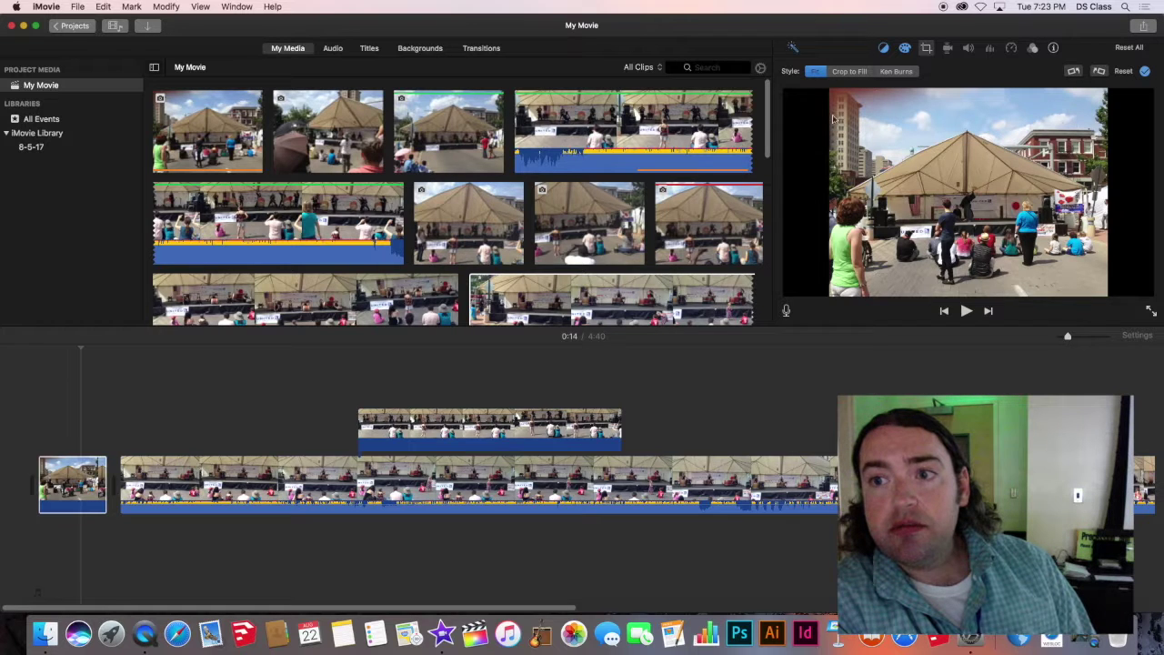
left_click(751, 122)
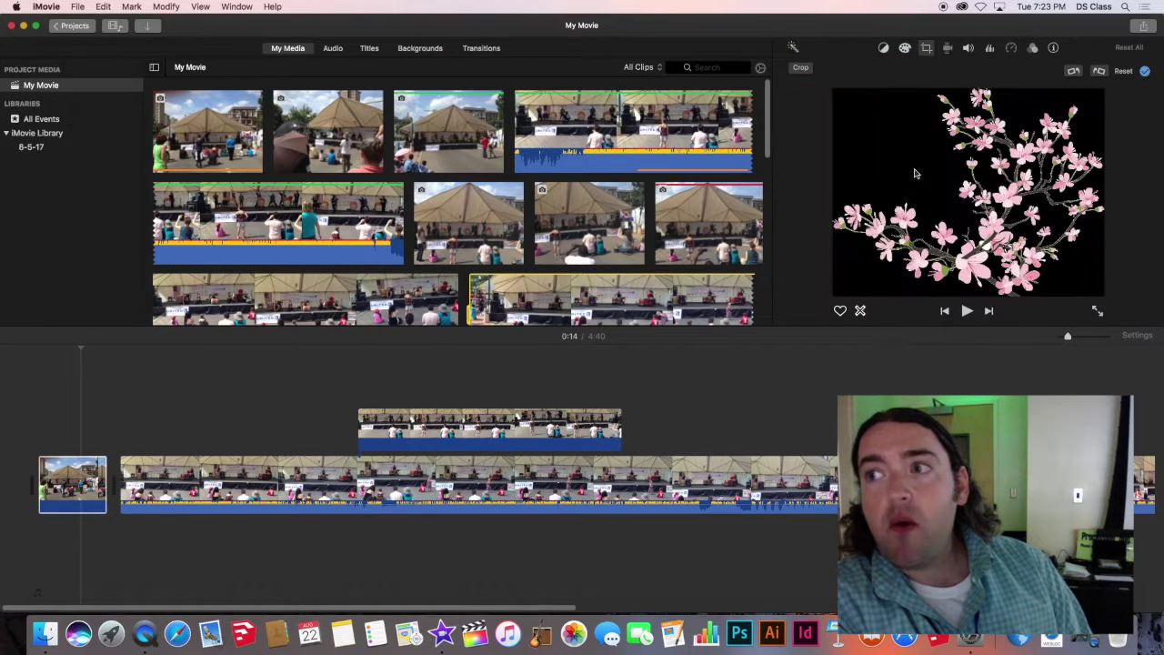
left_click(929, 49)
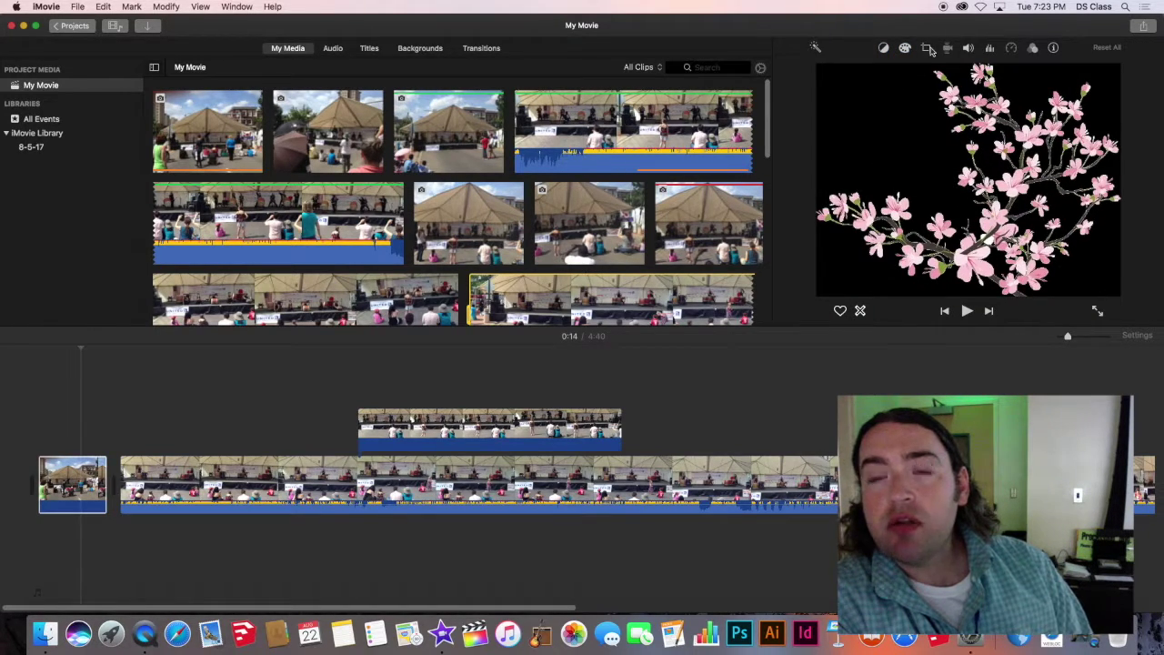
left_click(928, 49)
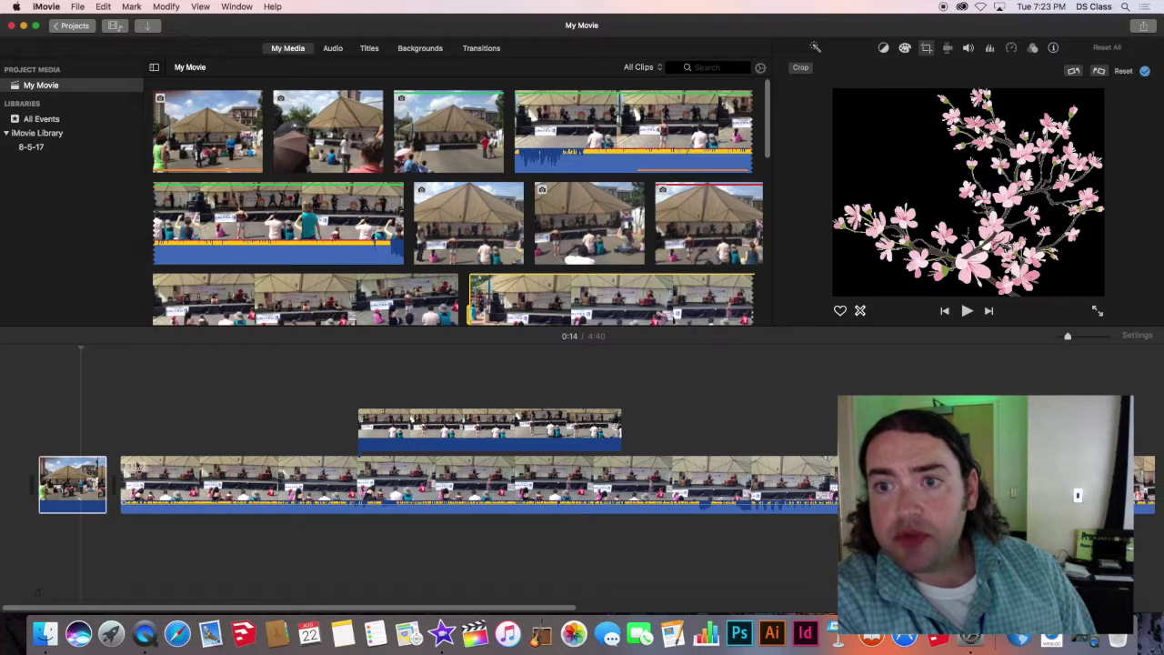
- Try a Crop to Fill on the opening photo, shrinking the crop frame tightly around the red-brick building
left_click(84, 466)
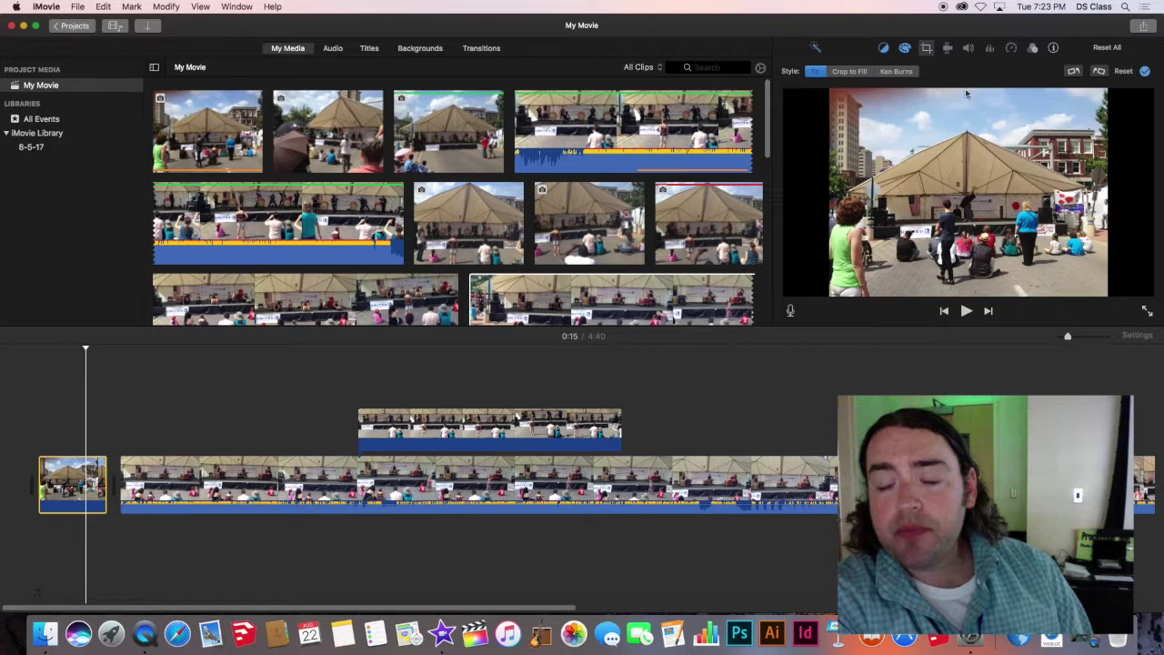
left_click(928, 51)
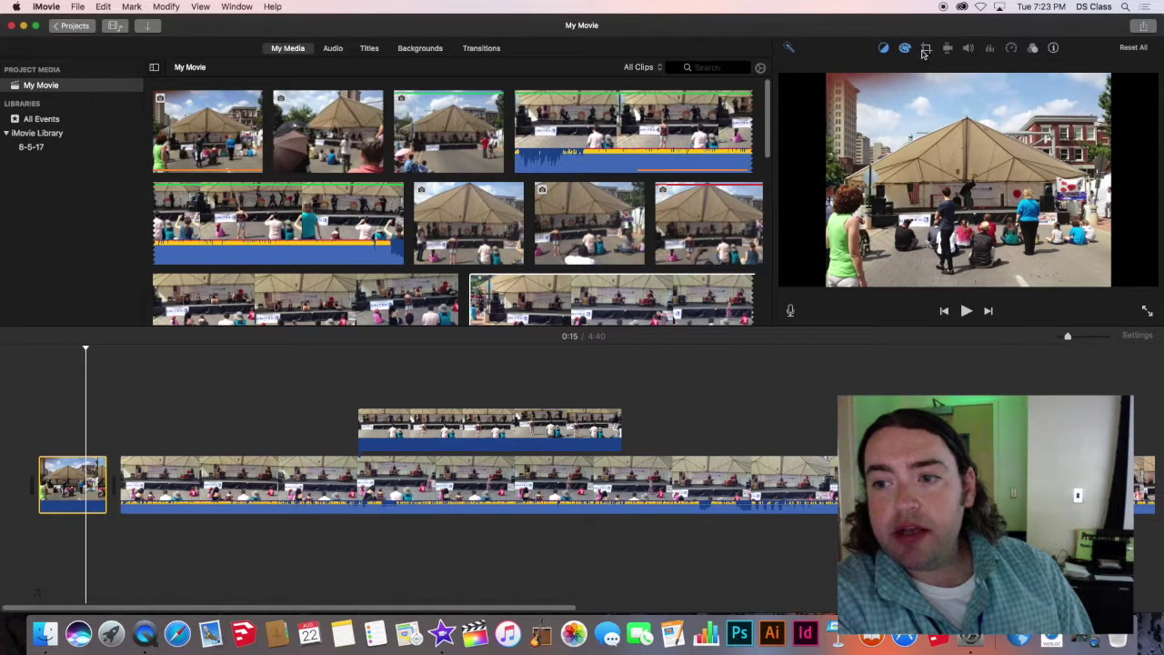
left_click(926, 49)
left_click(849, 73)
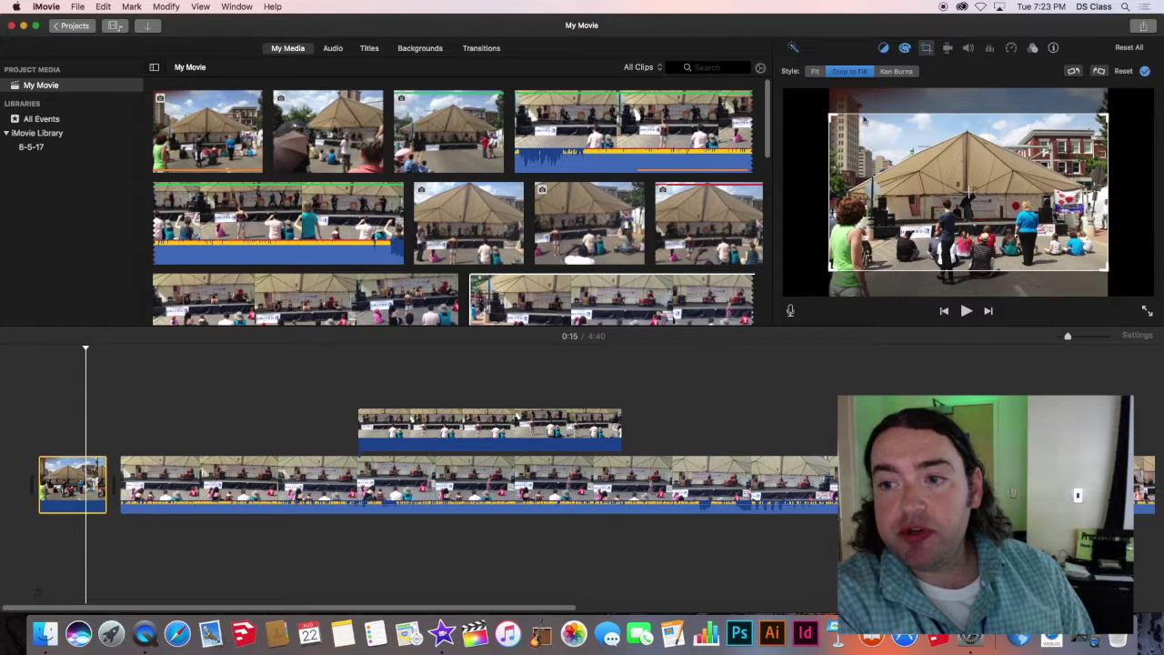
left_click_drag(957, 169, 927, 184)
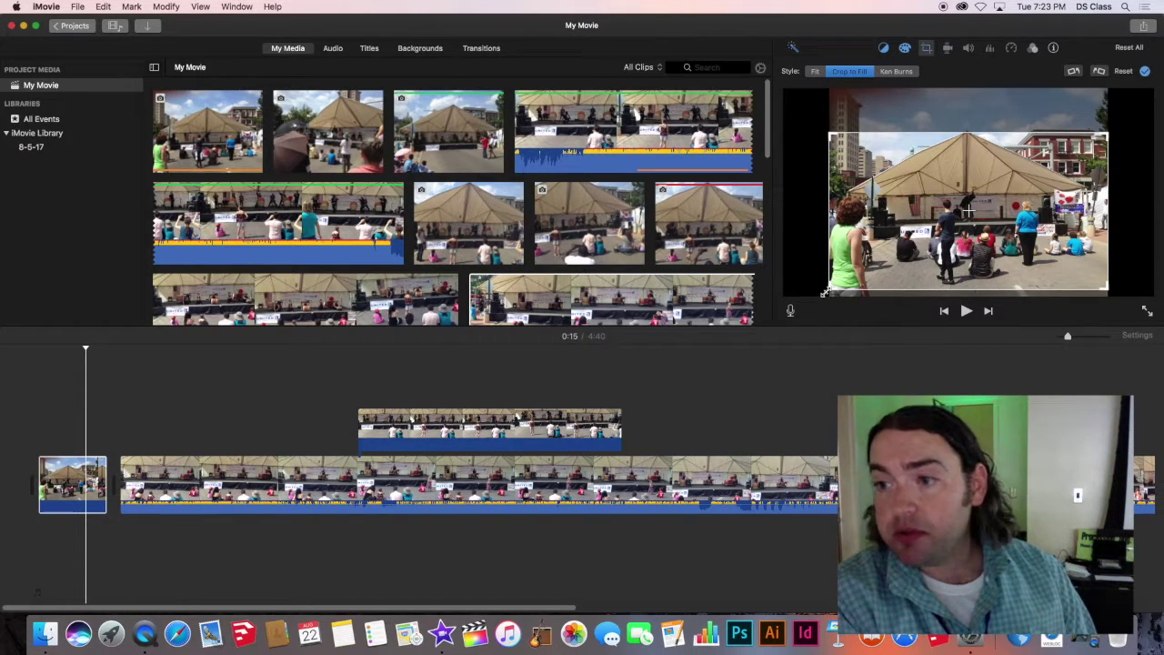
left_click_drag(824, 292, 1090, 161)
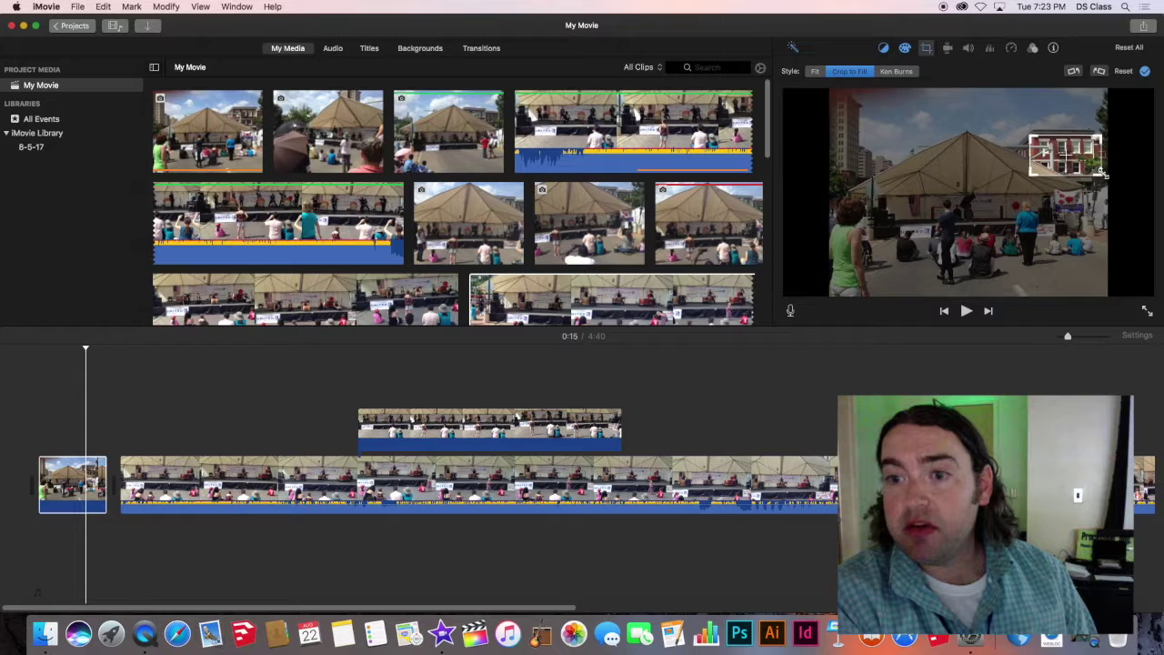
left_click_drag(1085, 174, 1090, 176)
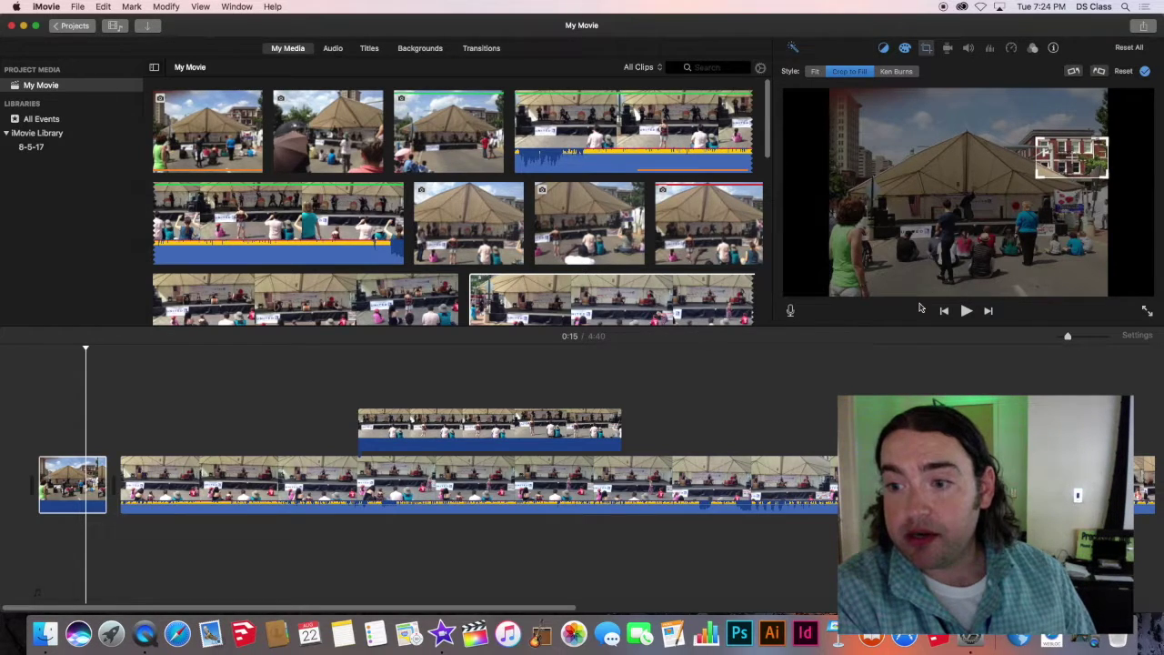
left_click_drag(1092, 149, 1089, 152)
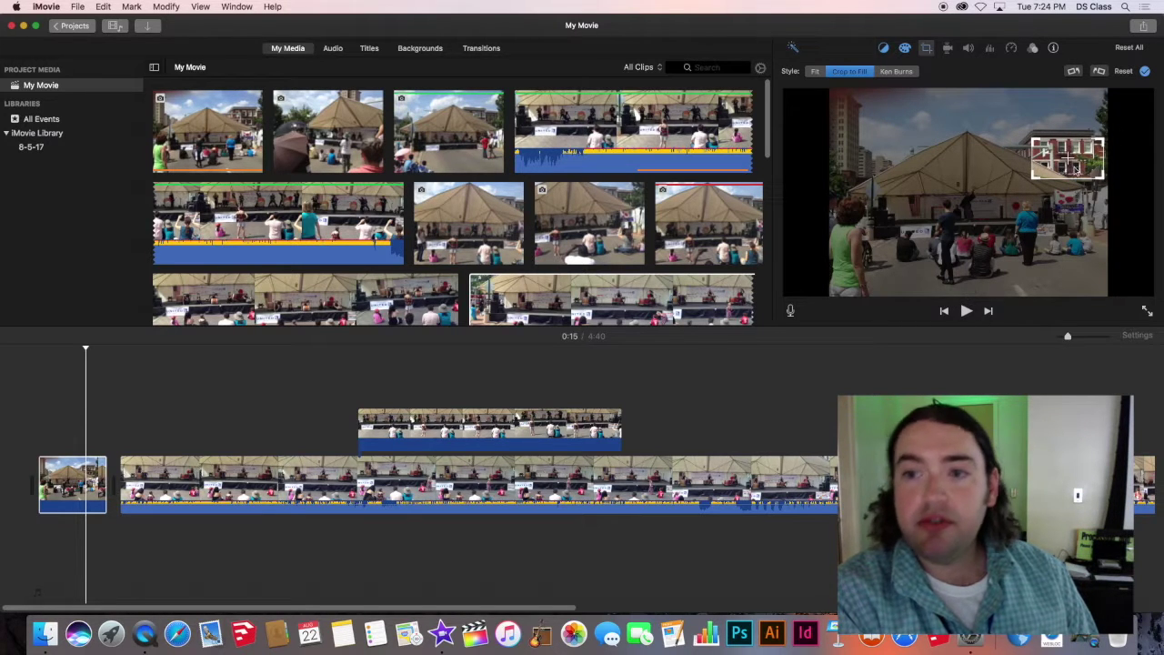
- Play the timeline from the opening photo into the main stage clip to check the crop
left_click(966, 311)
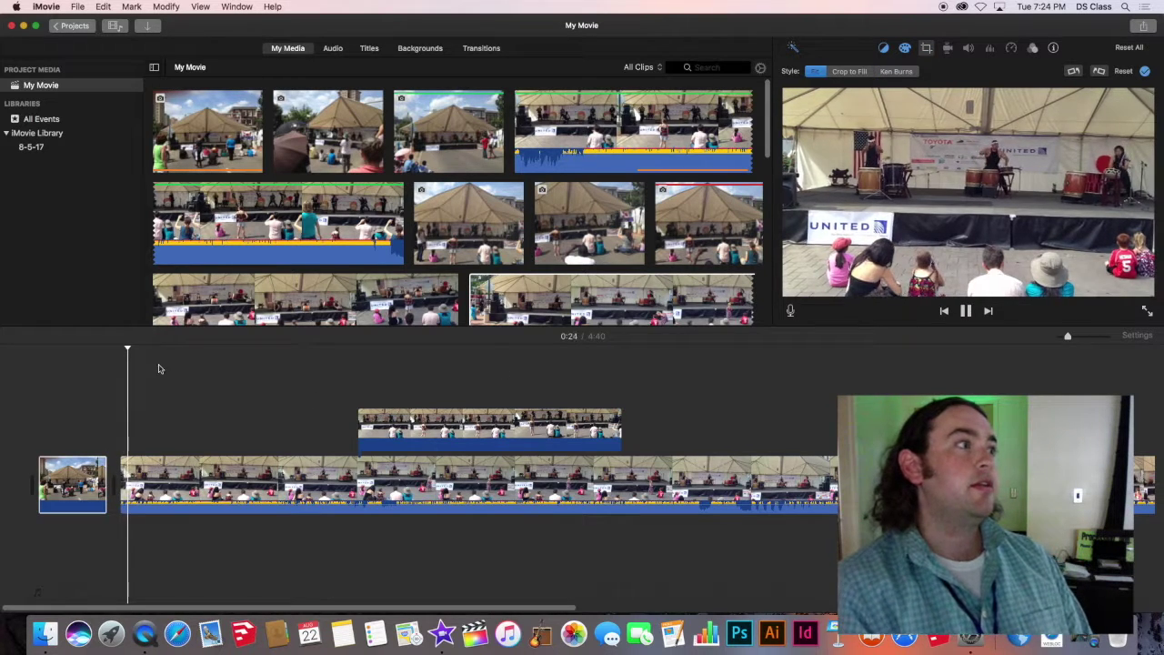
left_click(53, 482)
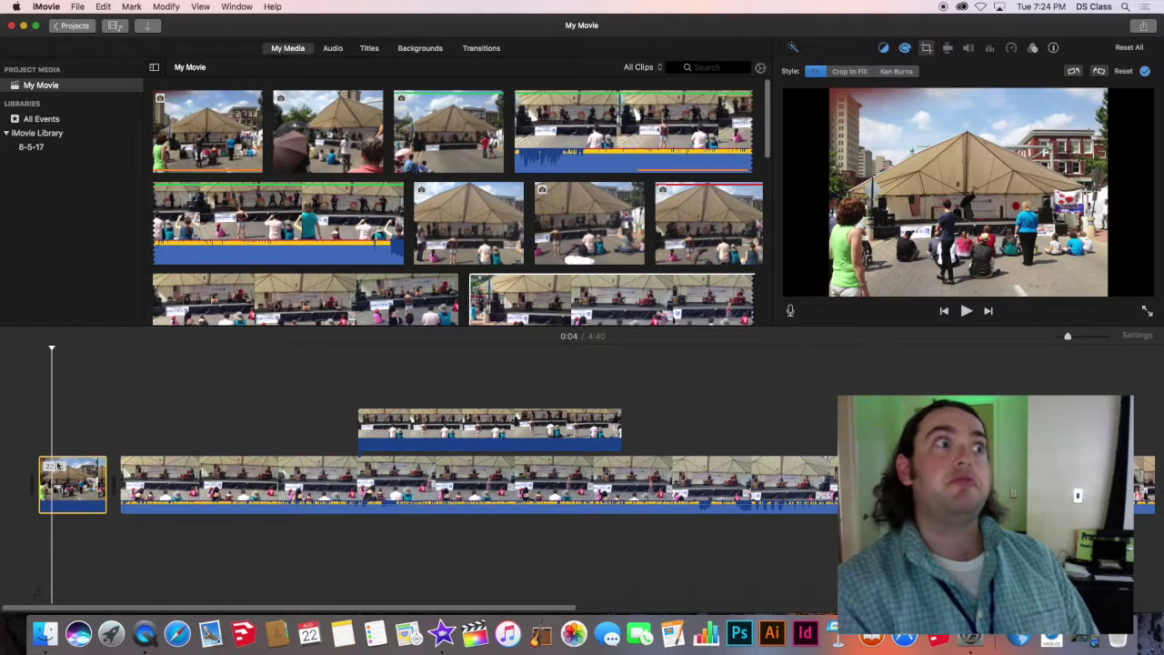
key("space")
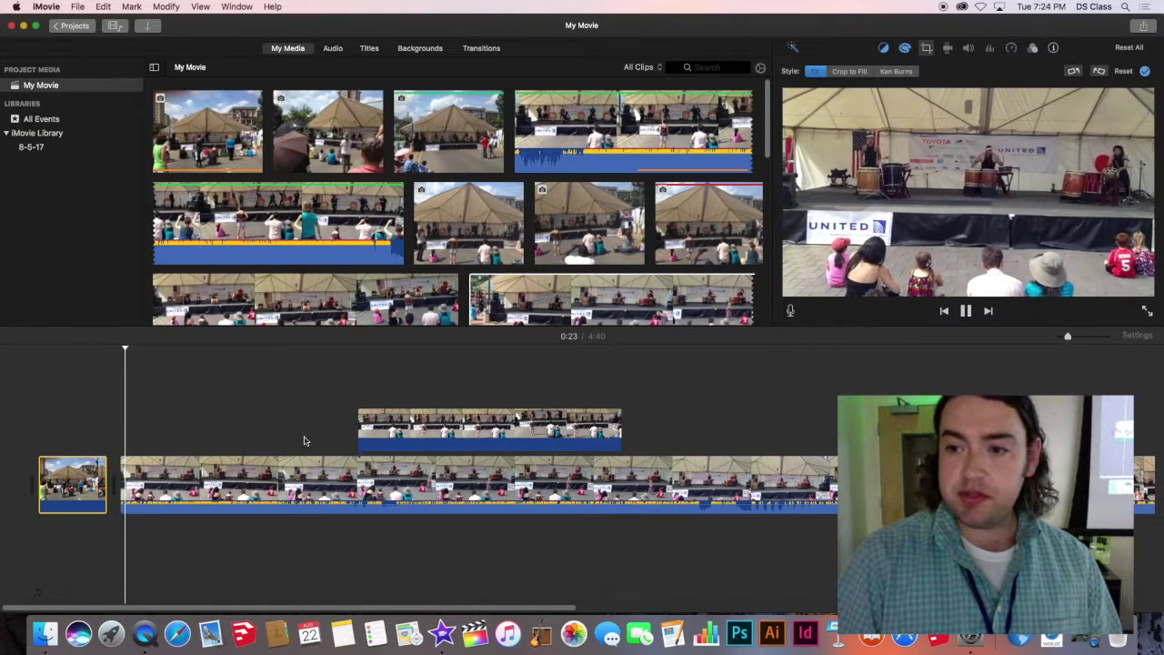
key("space")
- Try the Ken Burns style on the main stage clip and switch its cropping to Crop to Fill
left_click(63, 357)
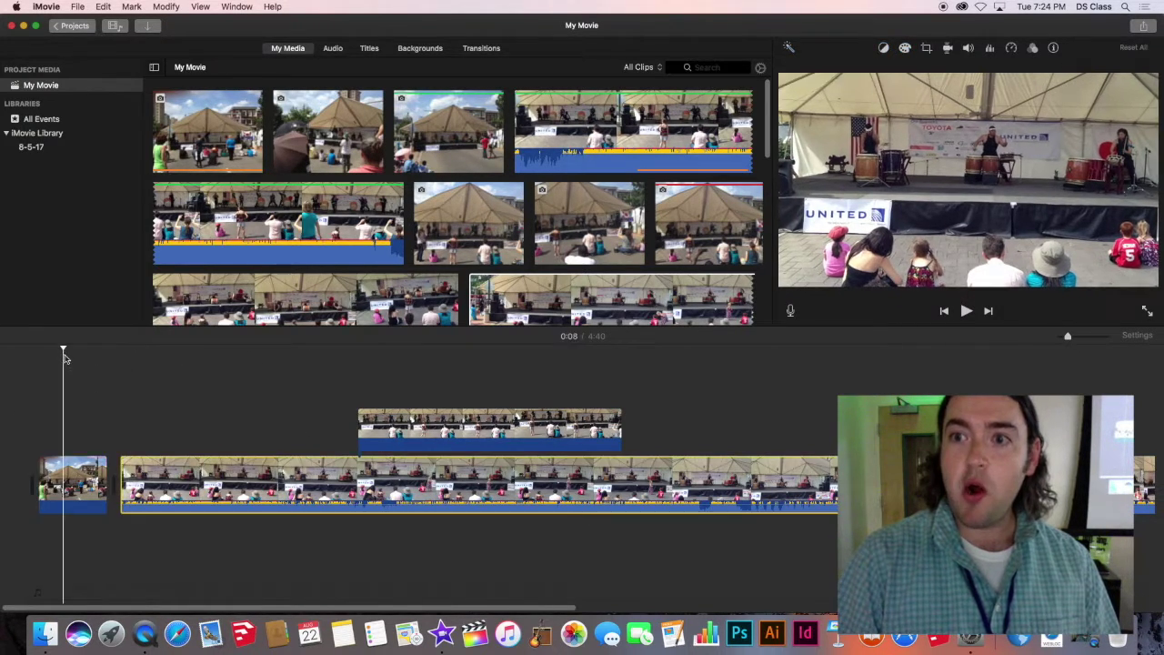
left_click(927, 53)
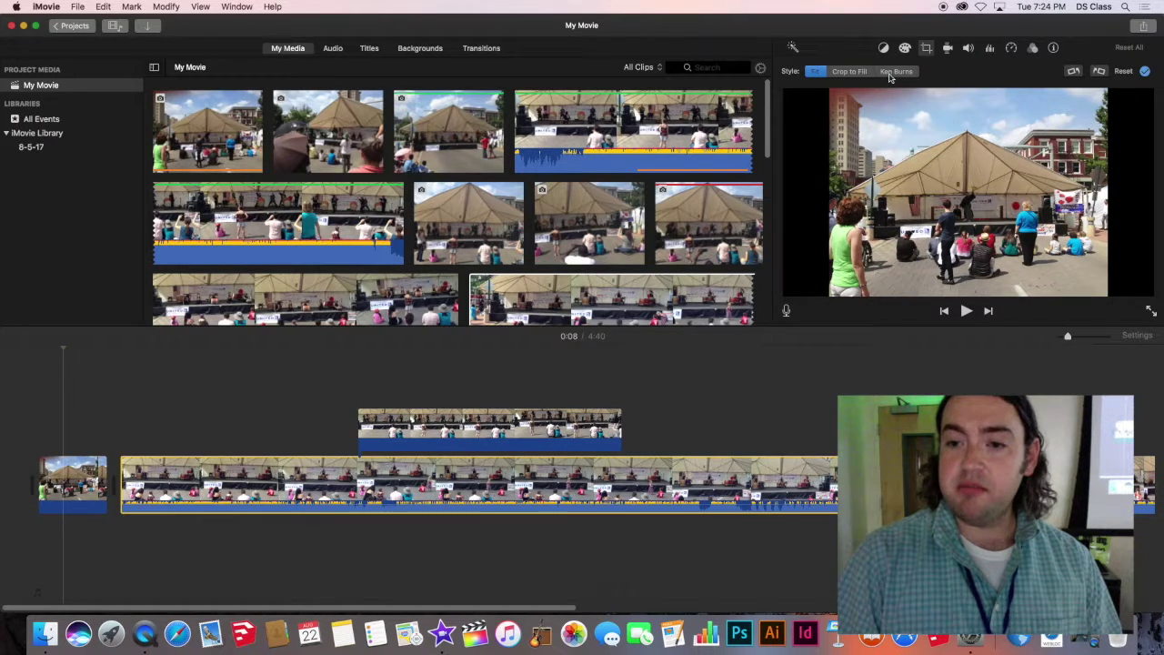
left_click(891, 73)
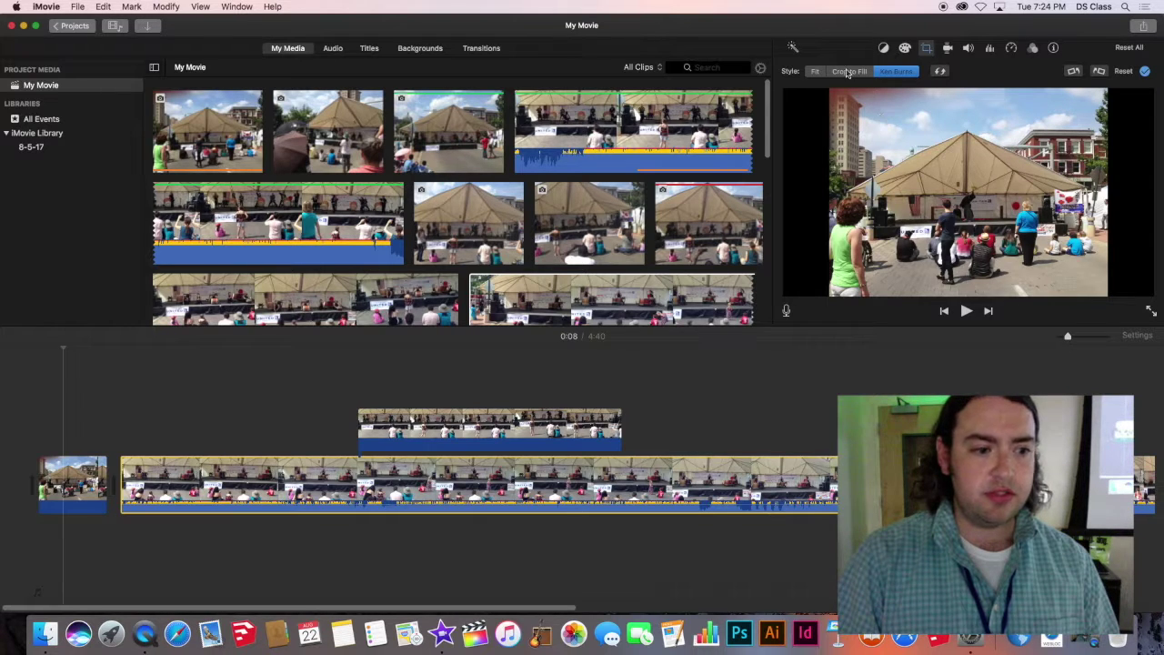
left_click(848, 72)
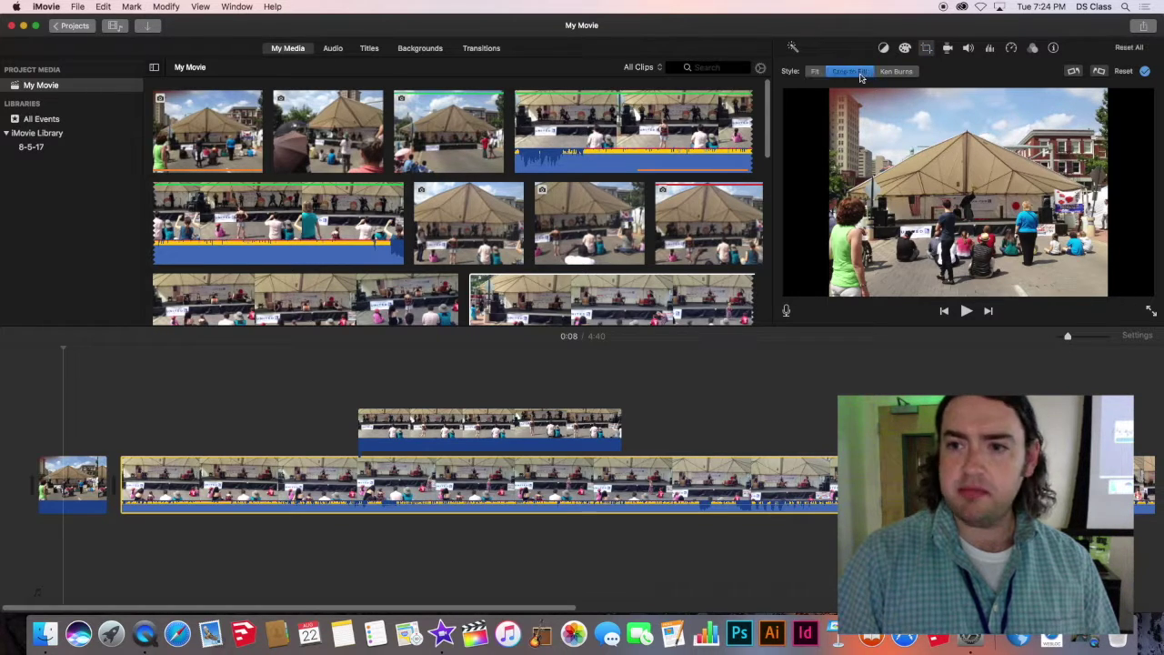
- Apply the Ken Burns style to the opening photo and shift the start area down over the seated audience
left_click(90, 479)
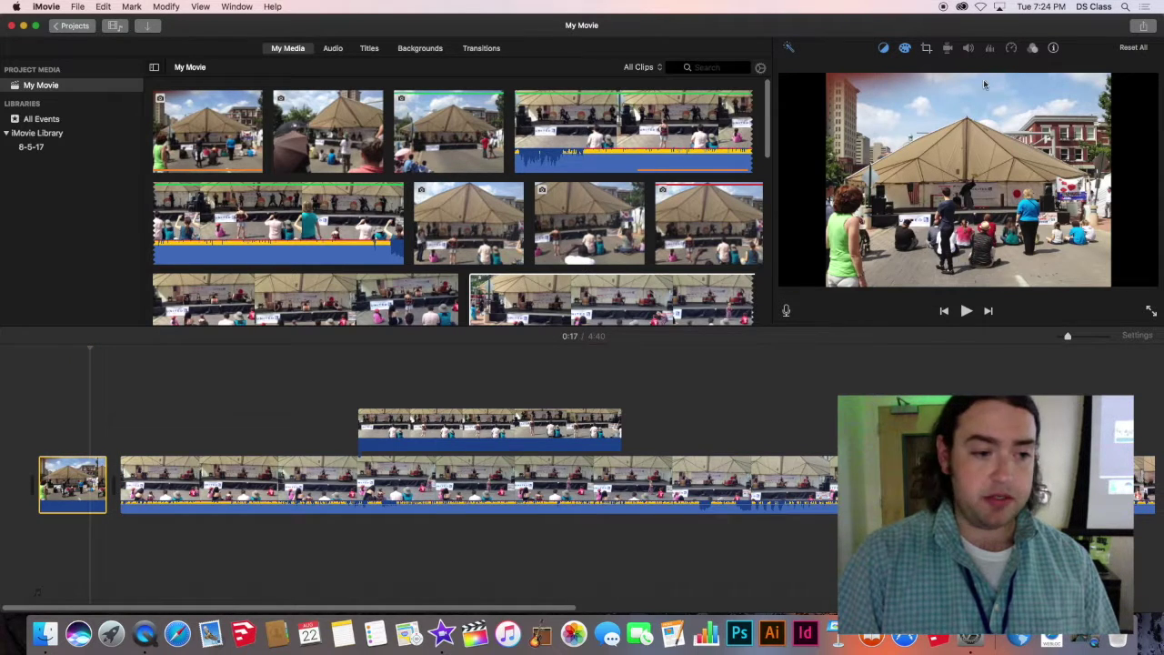
left_click(926, 47)
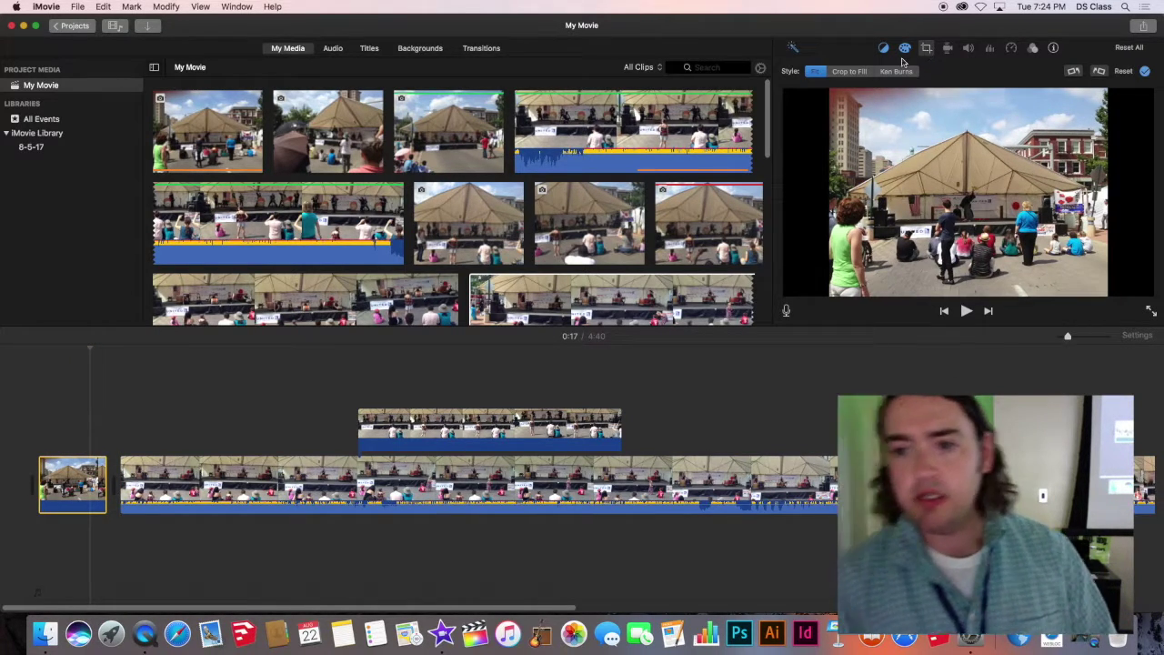
left_click(896, 71)
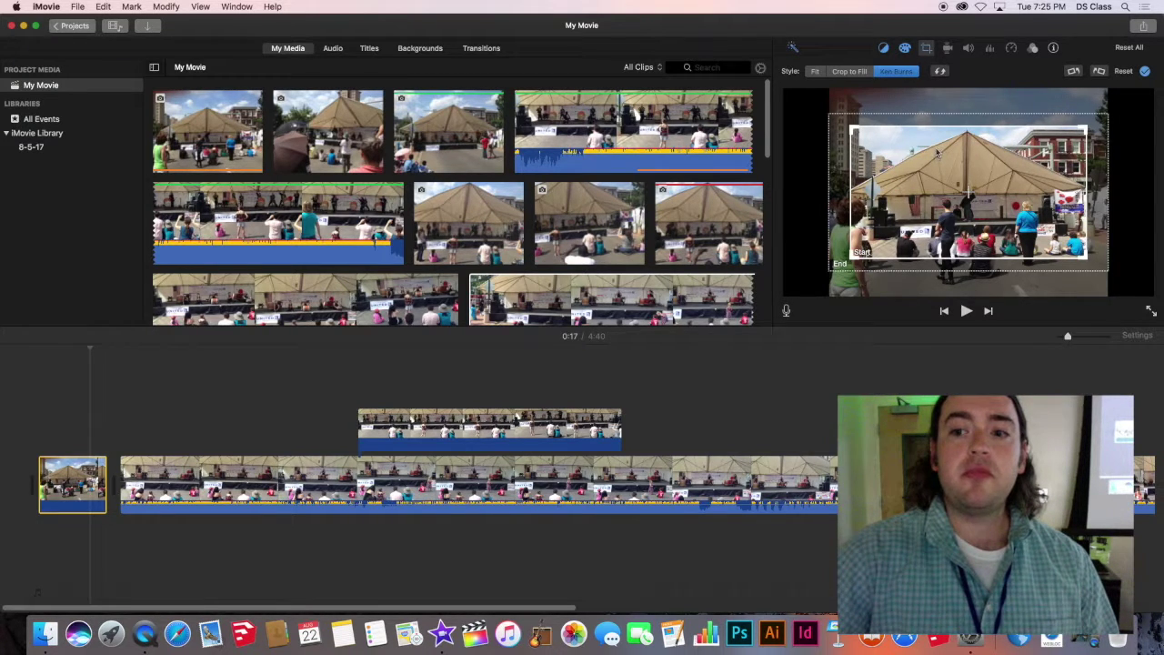
left_click_drag(942, 166, 919, 211)
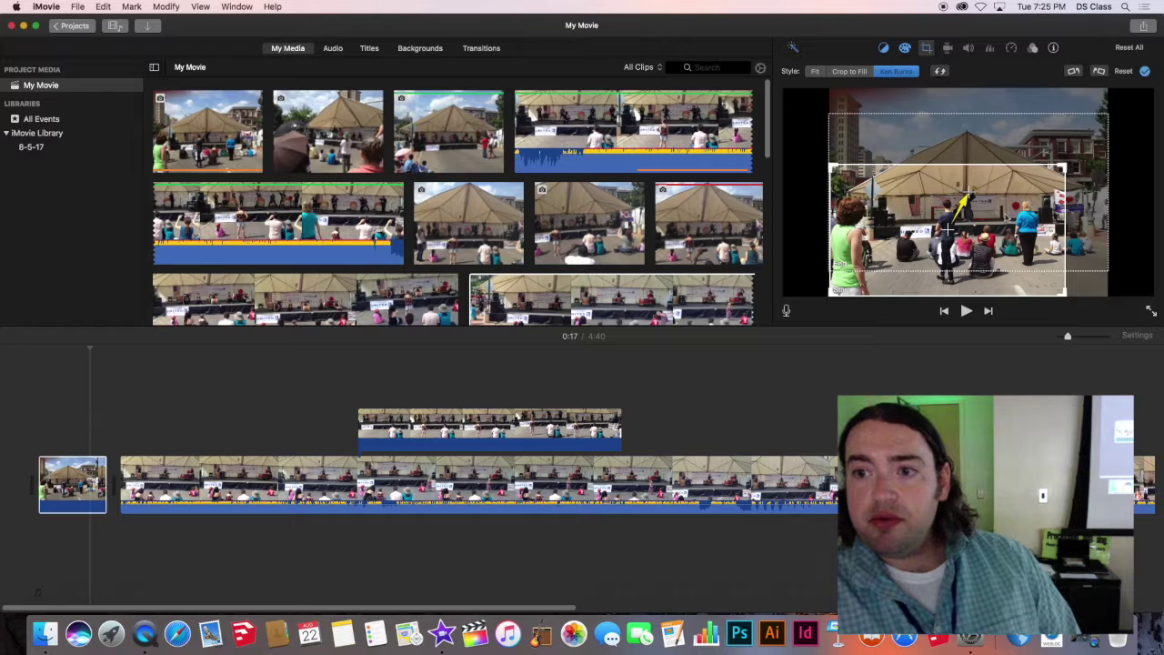
left_click_drag(920, 205, 937, 185)
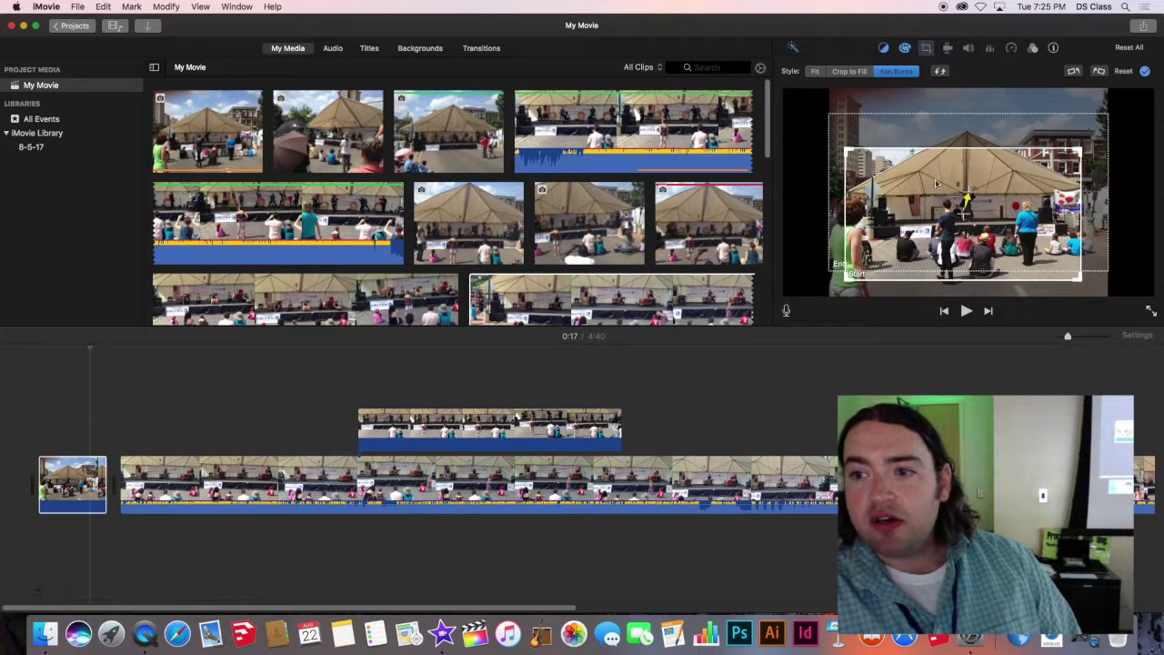
- Set the opening photo's Ken Burns start area at its lower-left corner and shrink the end area into its upper-right corner
left_click_drag(932, 128, 914, 111)
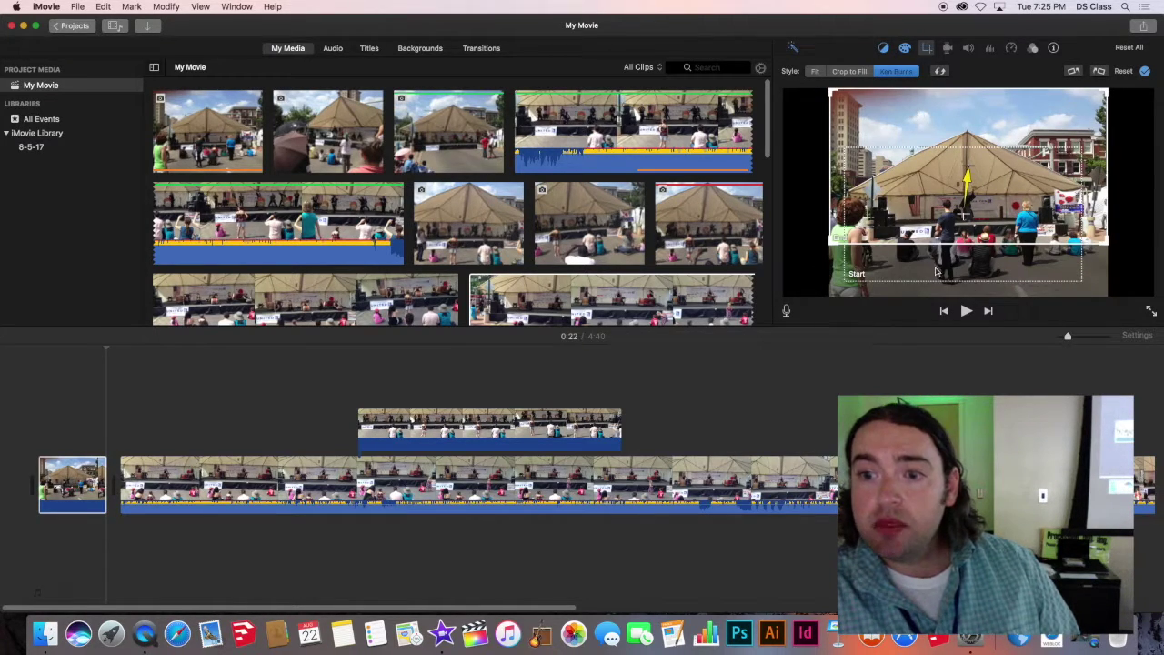
left_click(936, 271)
left_click_drag(936, 271, 906, 292)
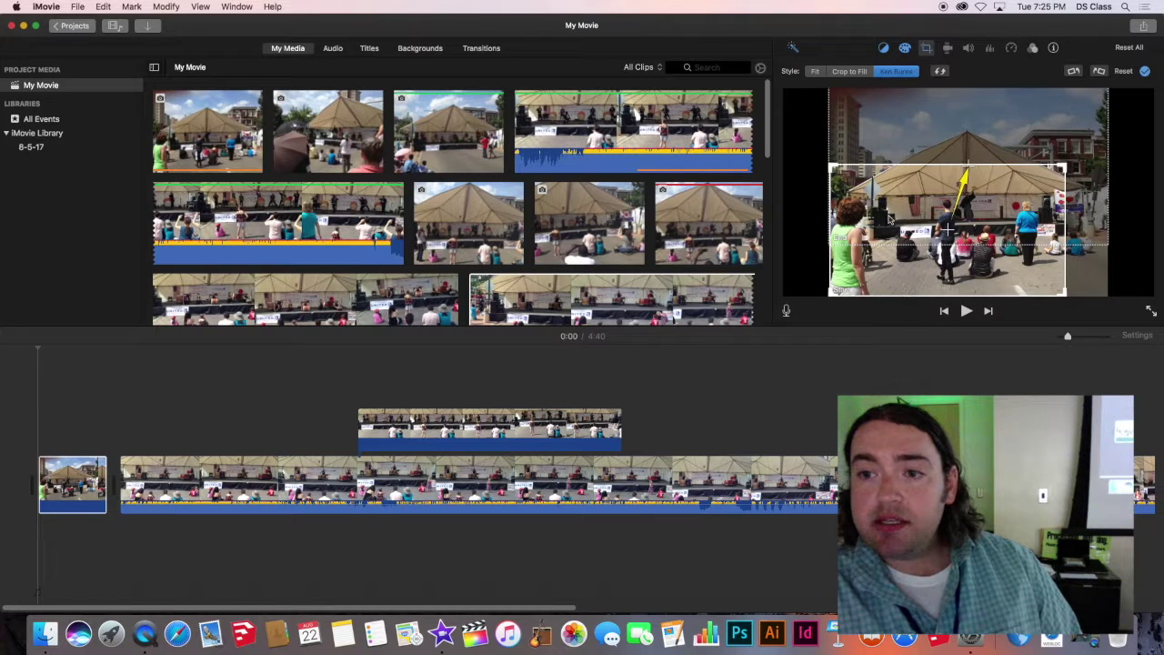
left_click(872, 130)
left_click_drag(831, 242, 862, 215)
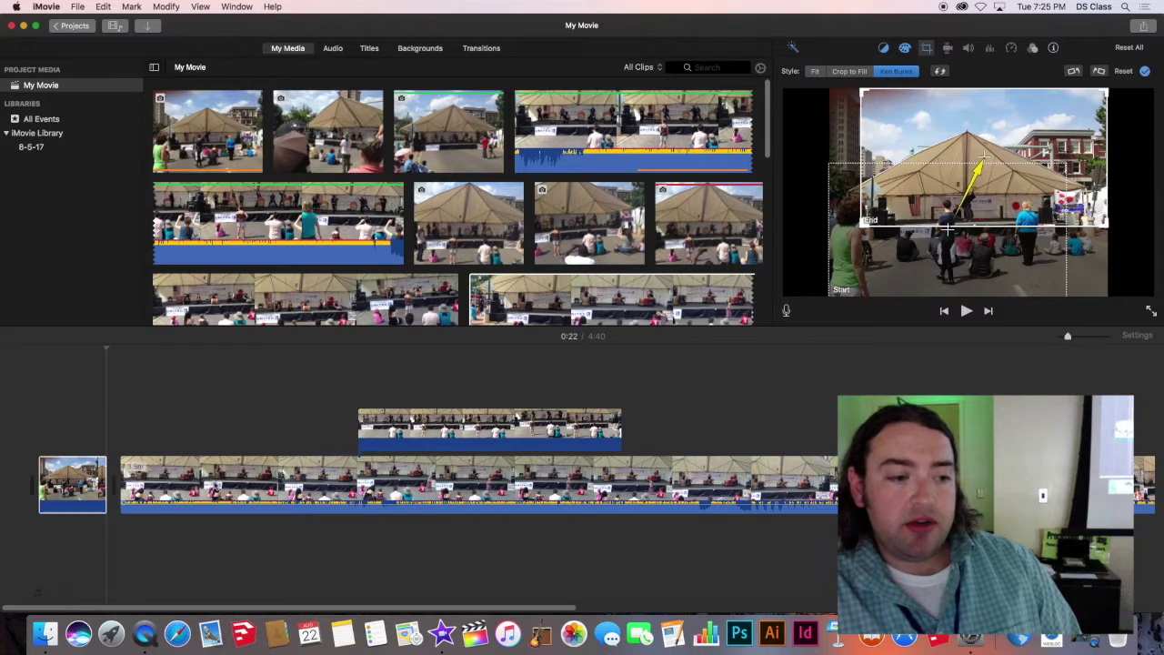
- Play the timeline from the start through the opening photo to check the Ken Burns movement
left_click(76, 355)
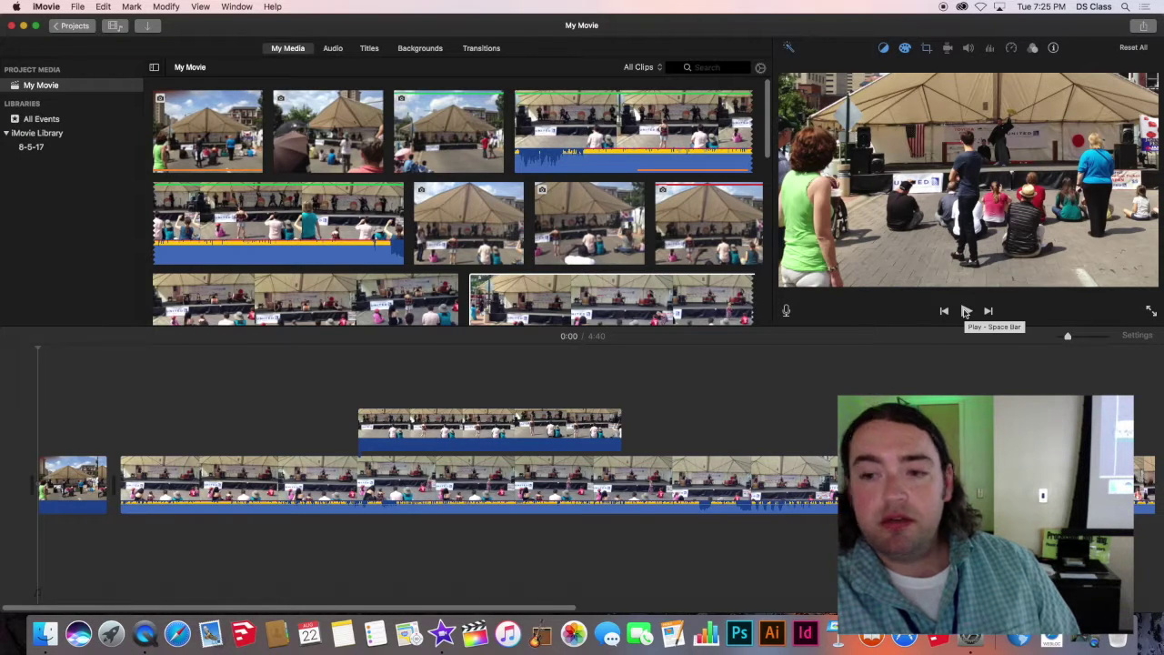
left_click(966, 311)
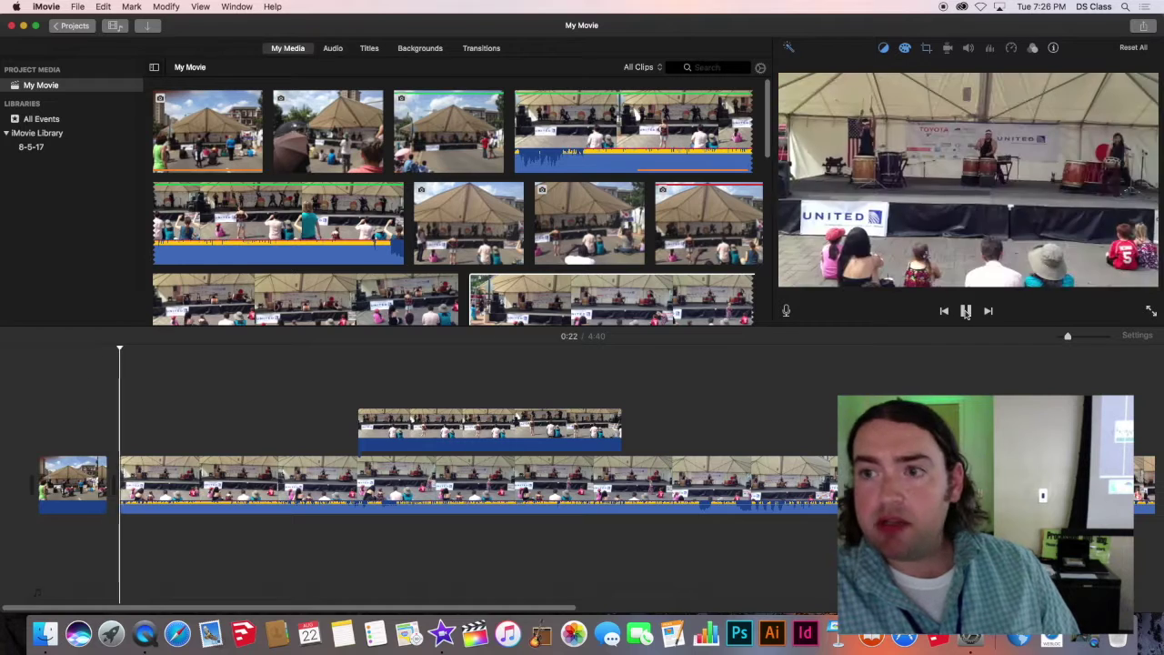
left_click(966, 311)
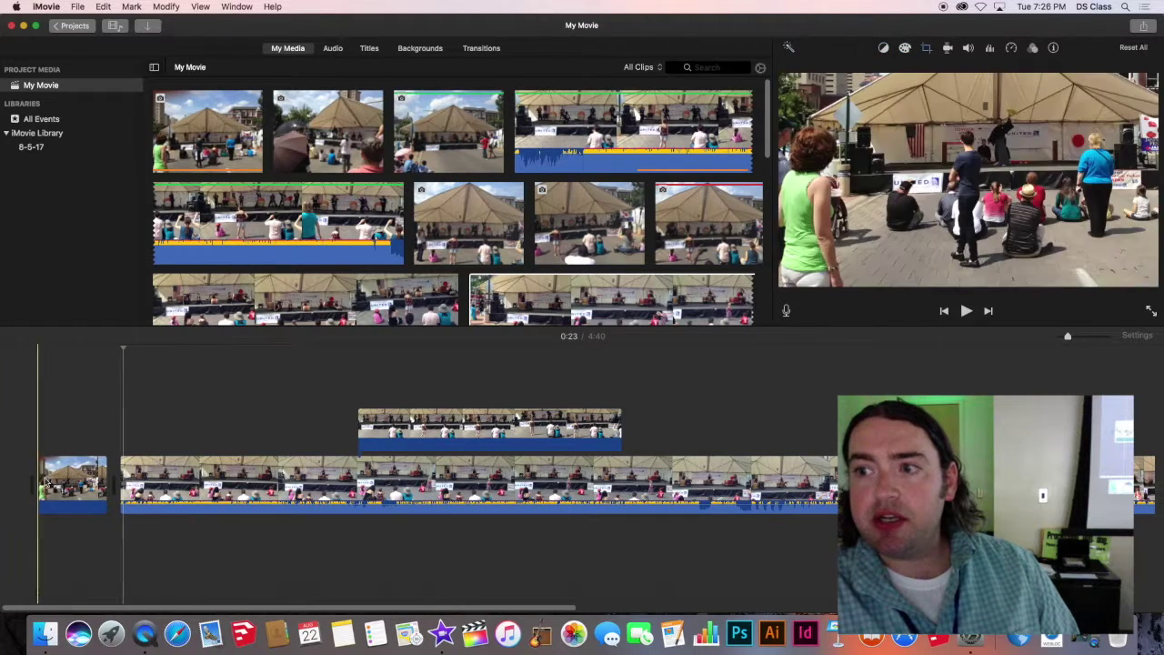
- Try swapping the opening photo's Ken Burns start and end areas, and swap them back
left_click(64, 482)
left_click(926, 47)
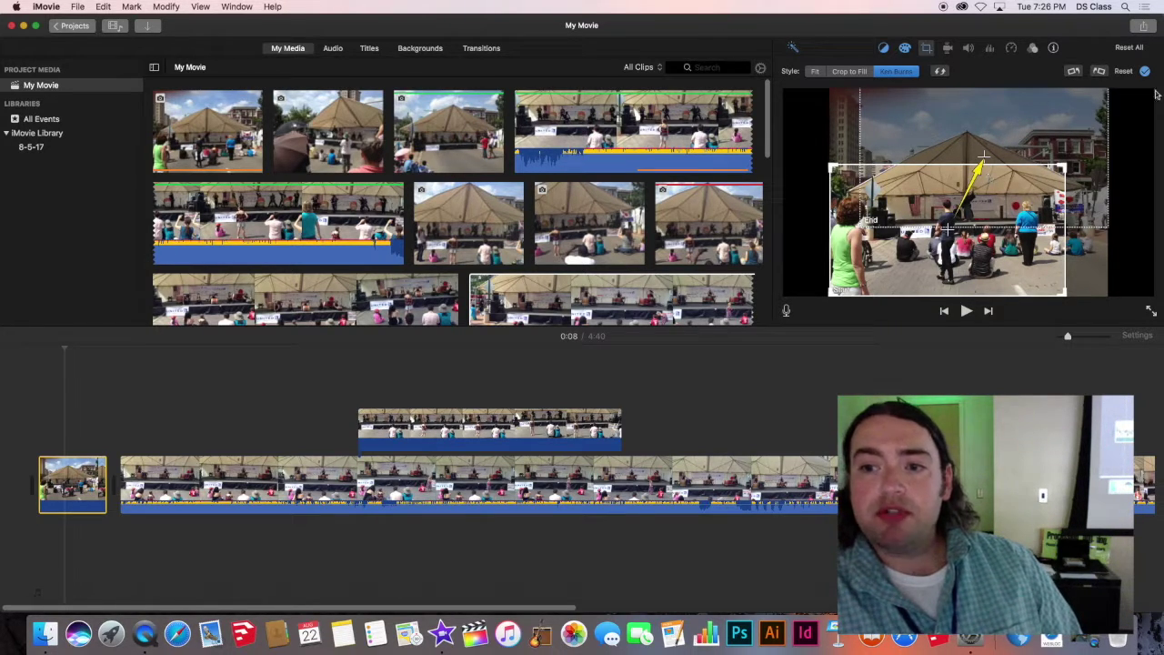
left_click(940, 72)
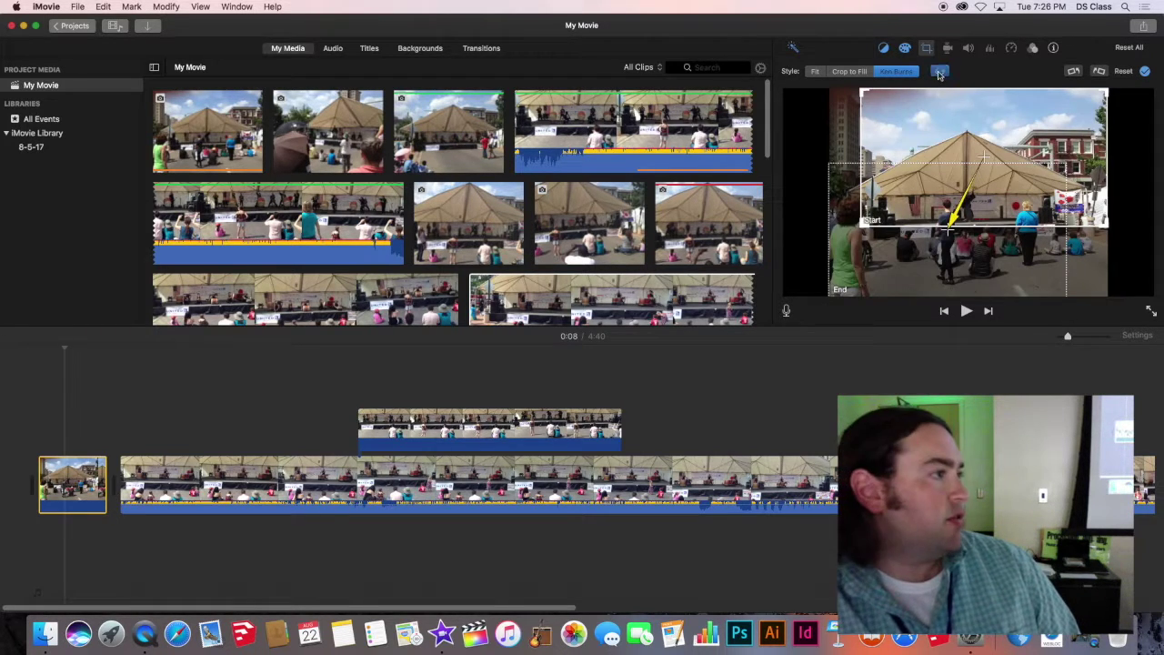
left_click(941, 72)
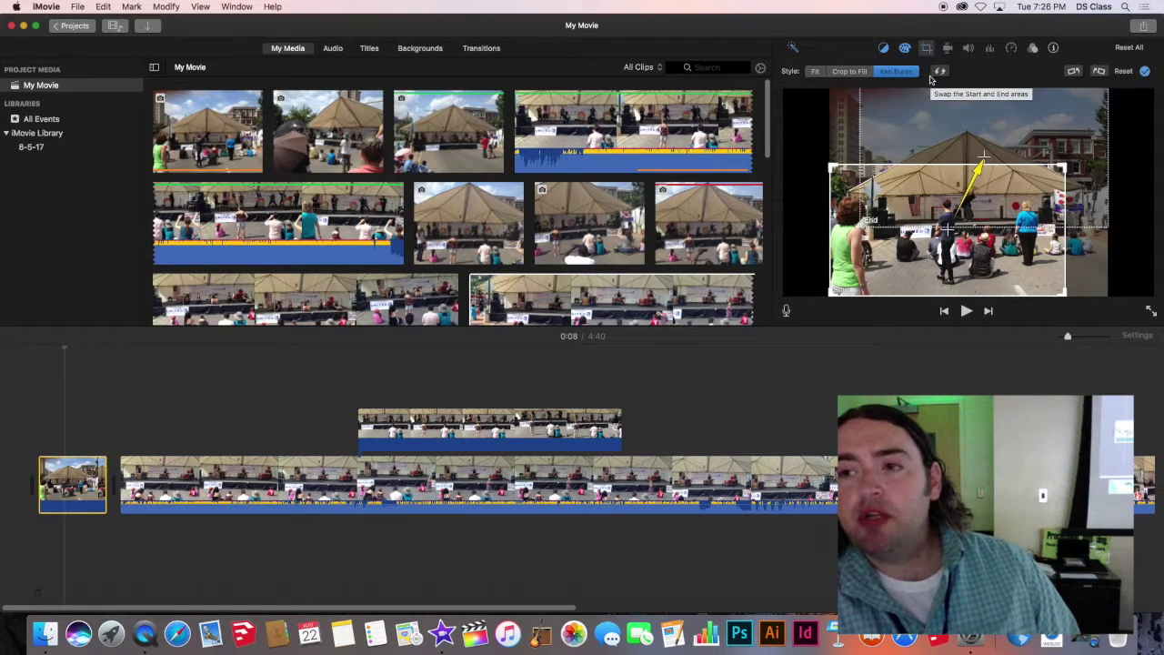
- Try rotating the opening photo counterclockwise in quarter turns through a full circle back to upright
left_click(1075, 72)
left_click(1075, 72)
left_click(1075, 73)
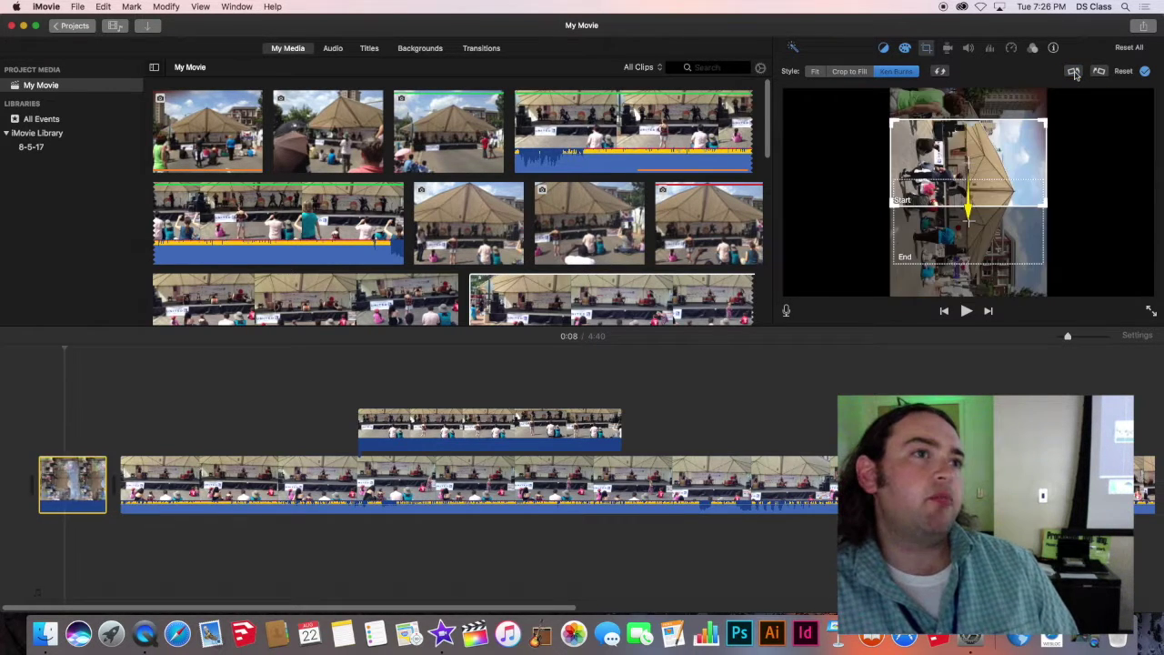
left_click(1075, 73)
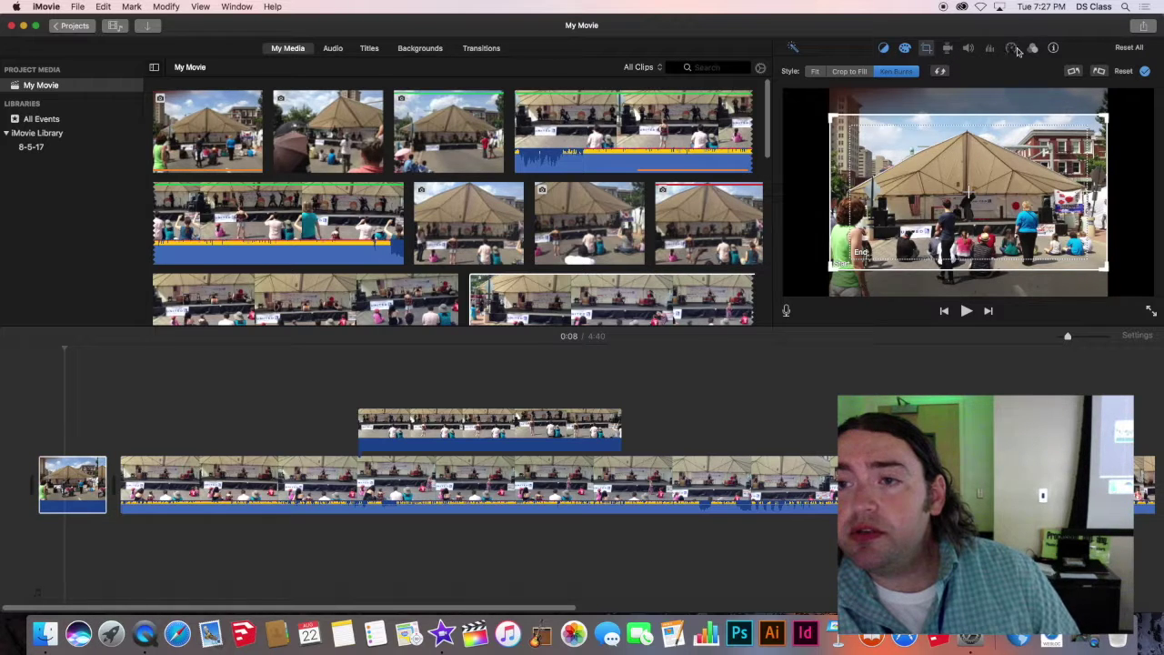
- Remove all saturation from the opening photo to make it black and white, and preview it in the timeline
left_click(1032, 49)
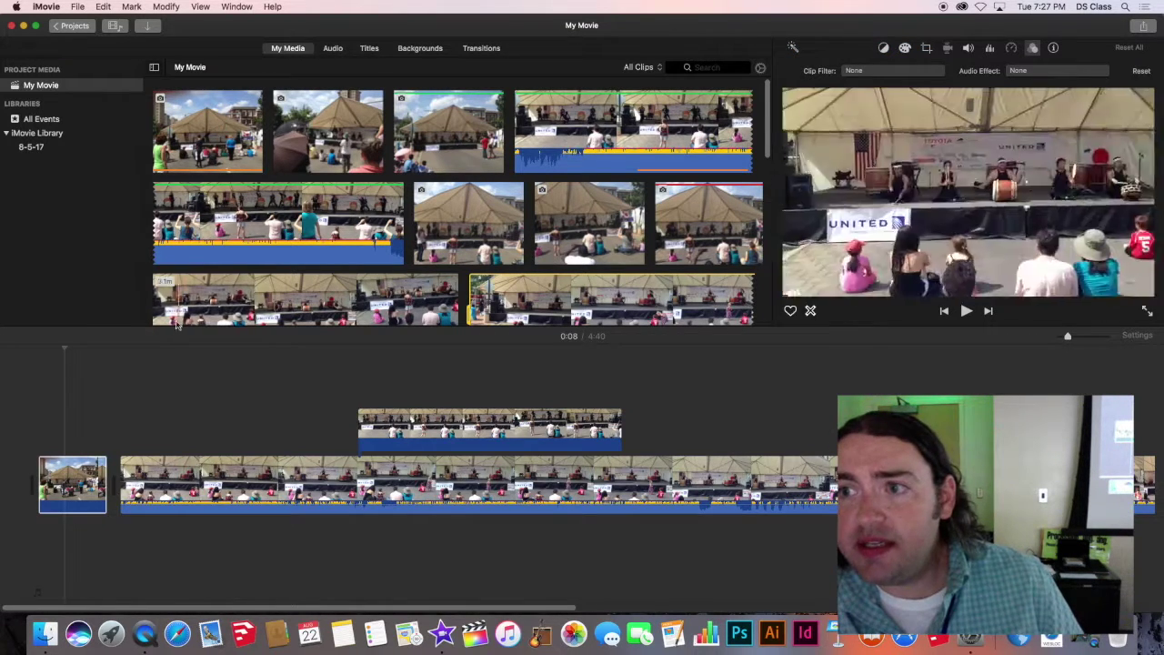
left_click(81, 436)
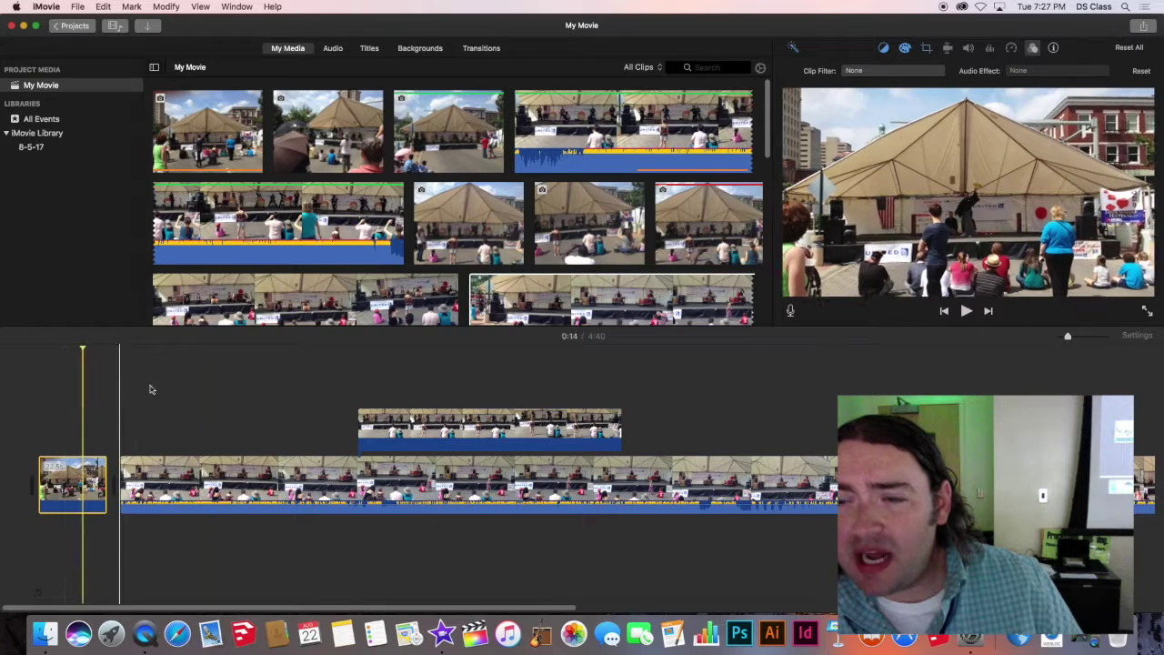
left_click(905, 47)
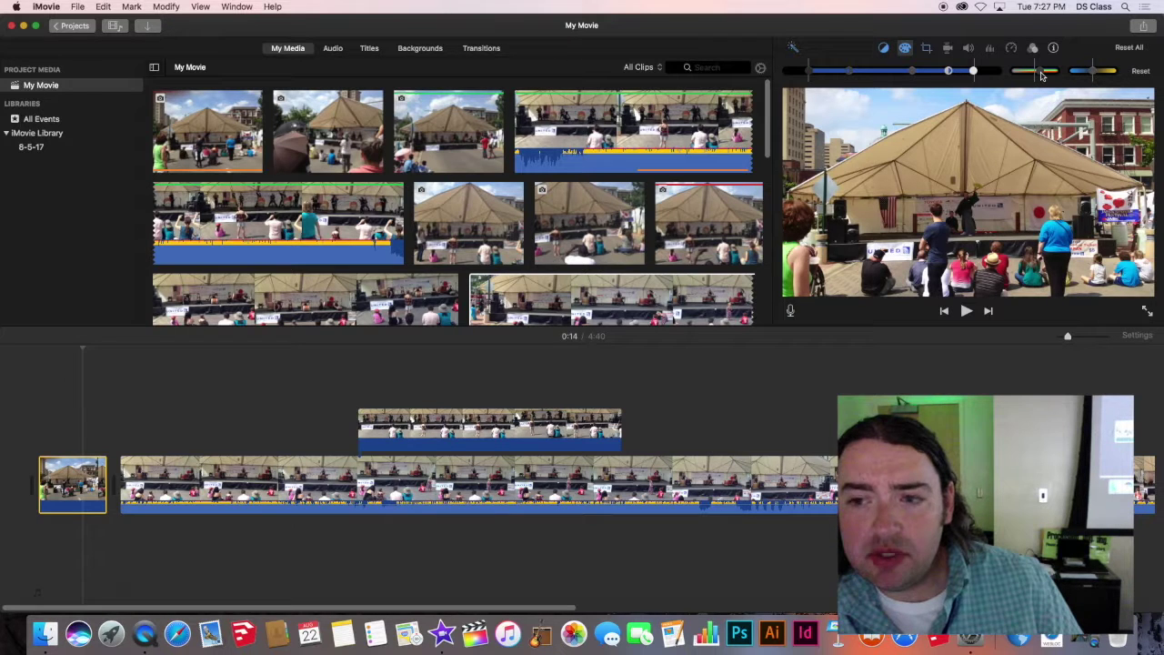
left_click_drag(1043, 75, 1014, 73)
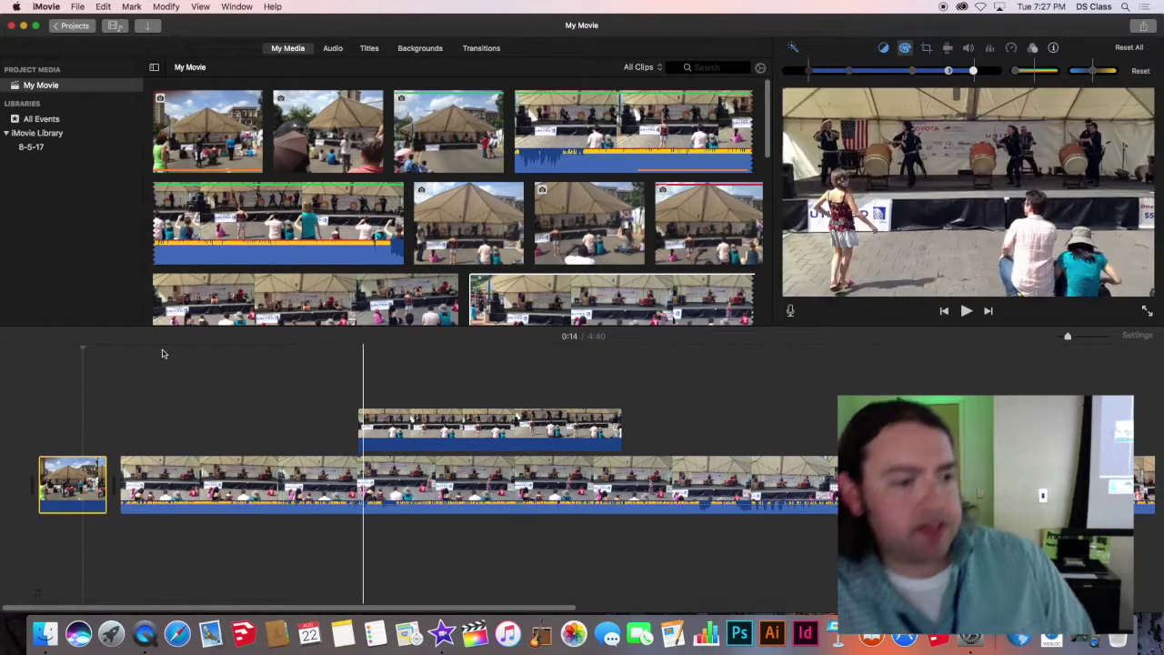
left_click(122, 480)
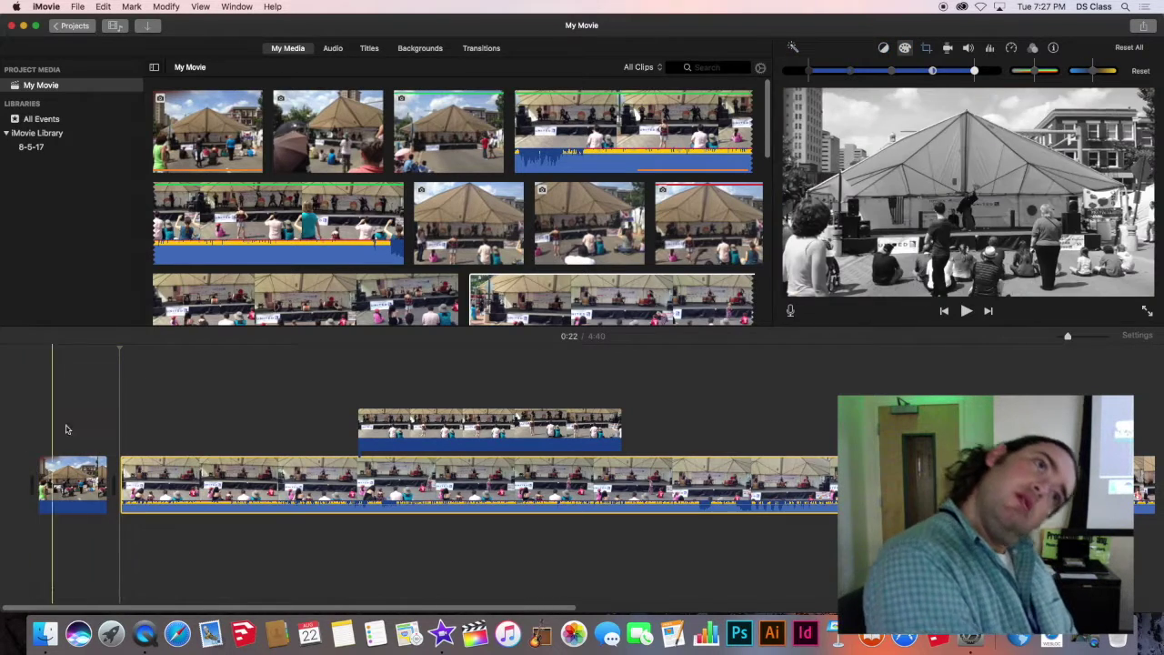
left_click(96, 358)
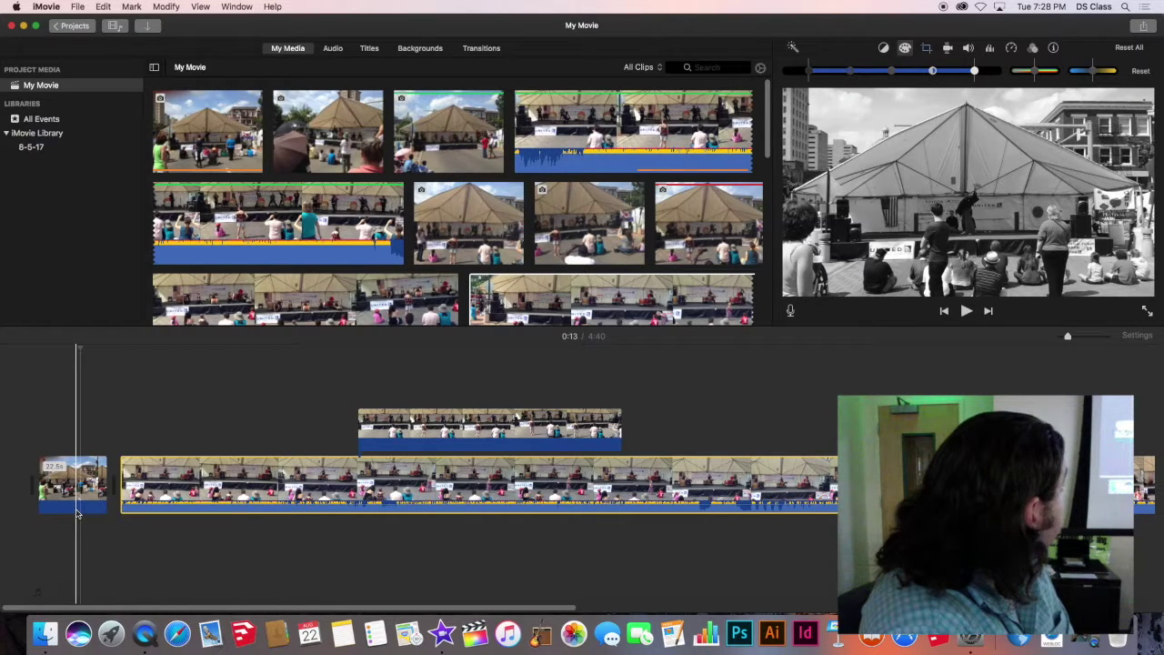
- Place another copy of the first media photo as an overlay above the later part of the main stage clip and play it
left_click(207, 159)
left_click_drag(205, 159, 831, 429)
key("space")
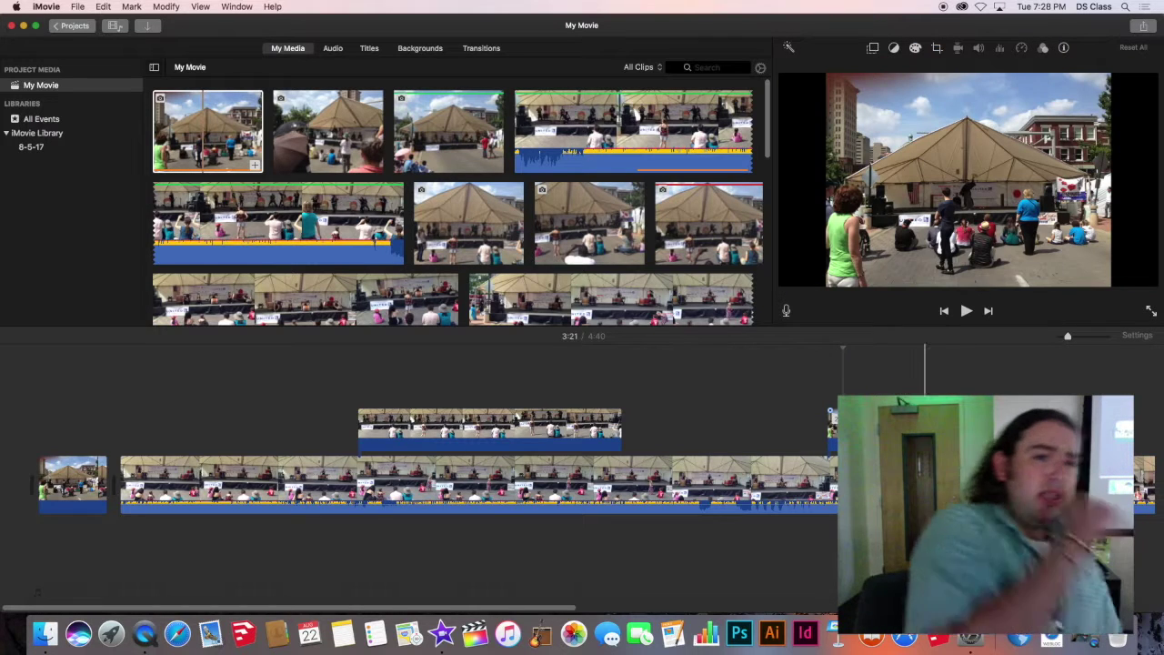
key("space")
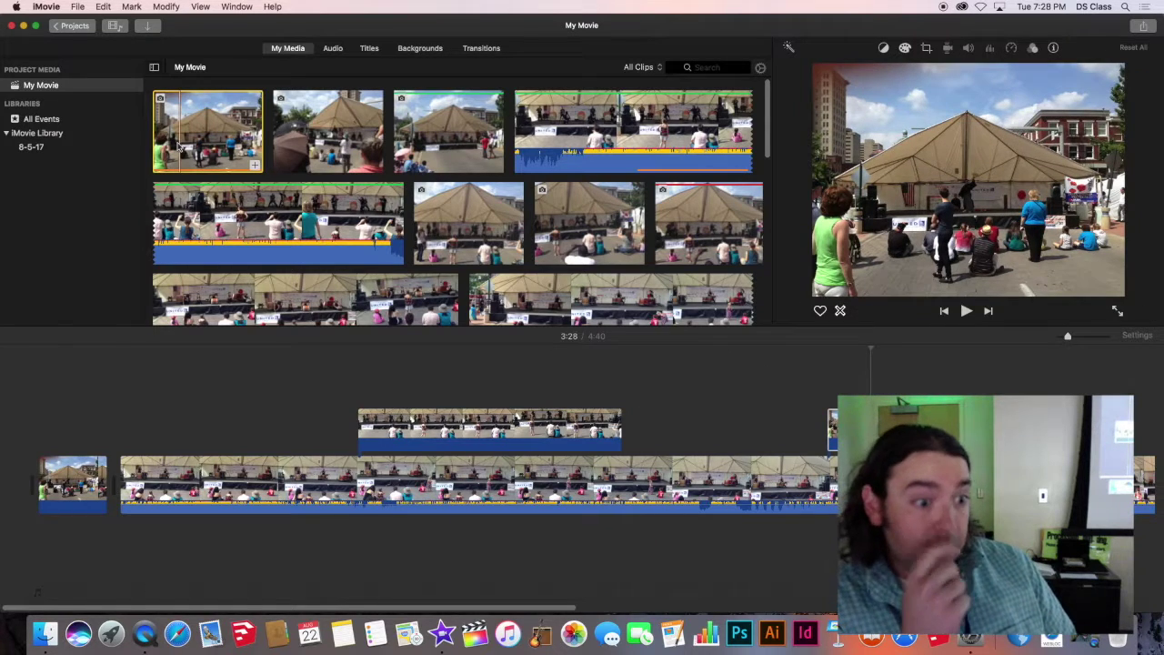
- Return the opening photo's saturation to neutral with color correction
left_click(74, 491)
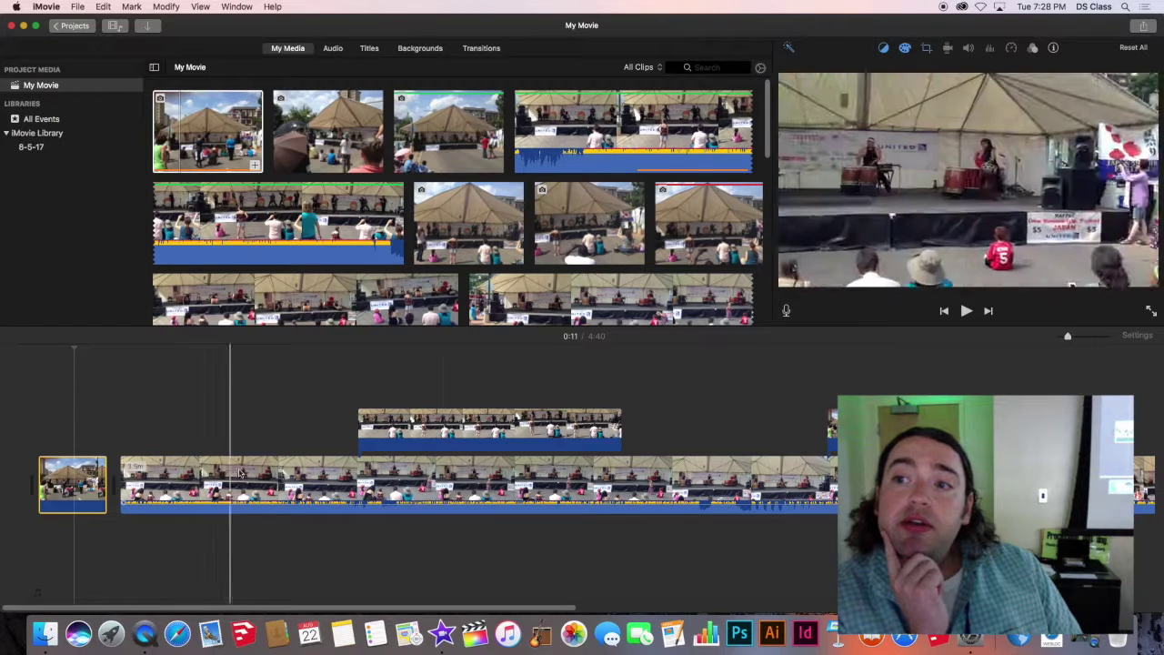
left_click(906, 48)
left_click_drag(1019, 71, 1038, 71)
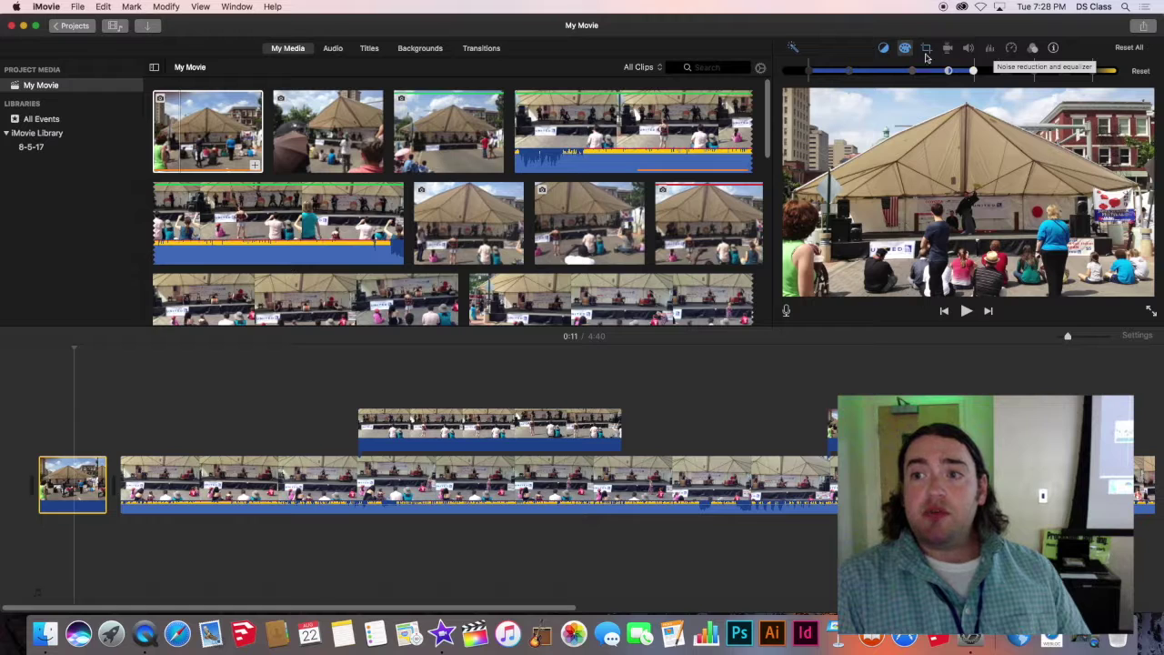
- Try the Vintage clip filter on the opening photo and replace it with the Blast filter
left_click(1034, 53)
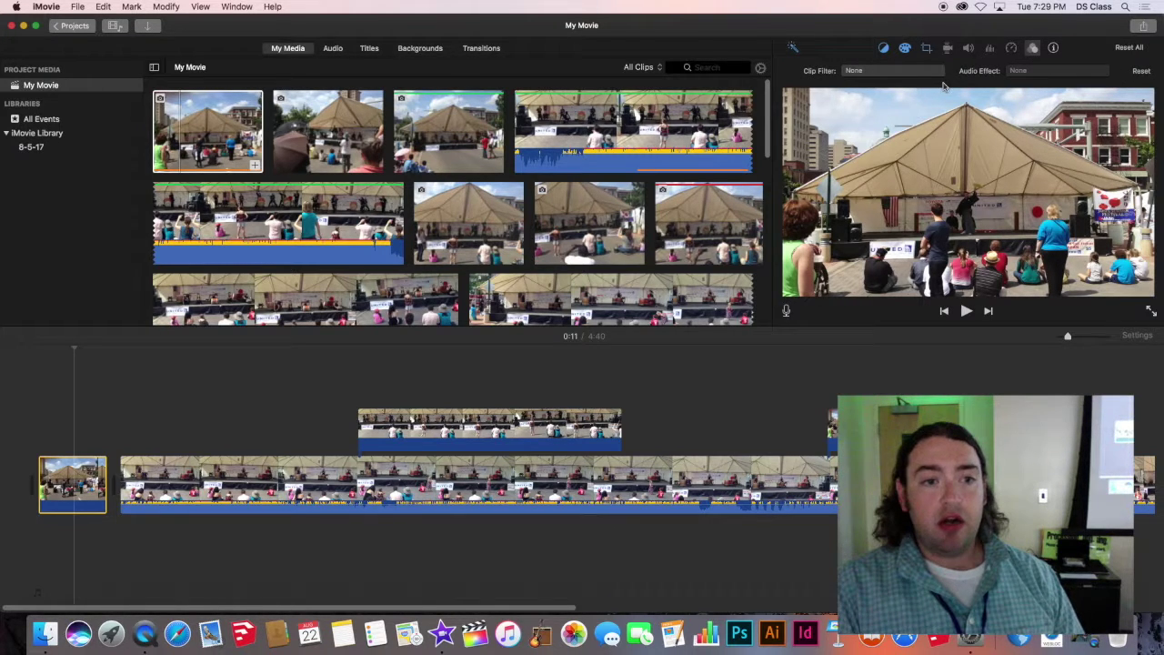
left_click(891, 71)
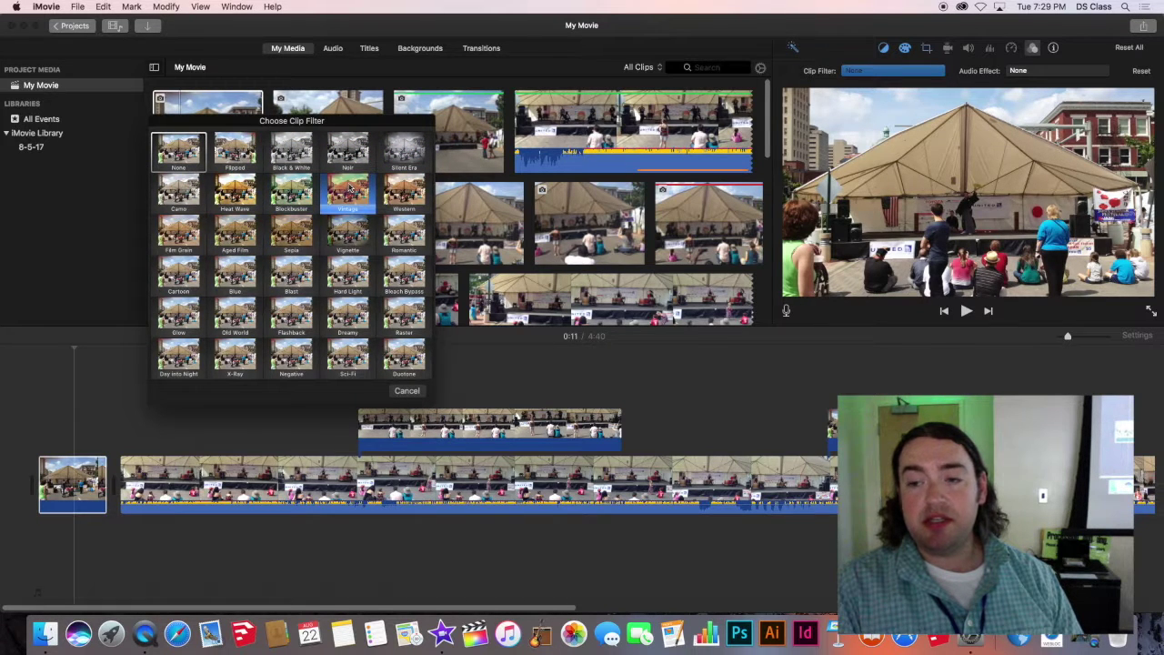
left_click(350, 188)
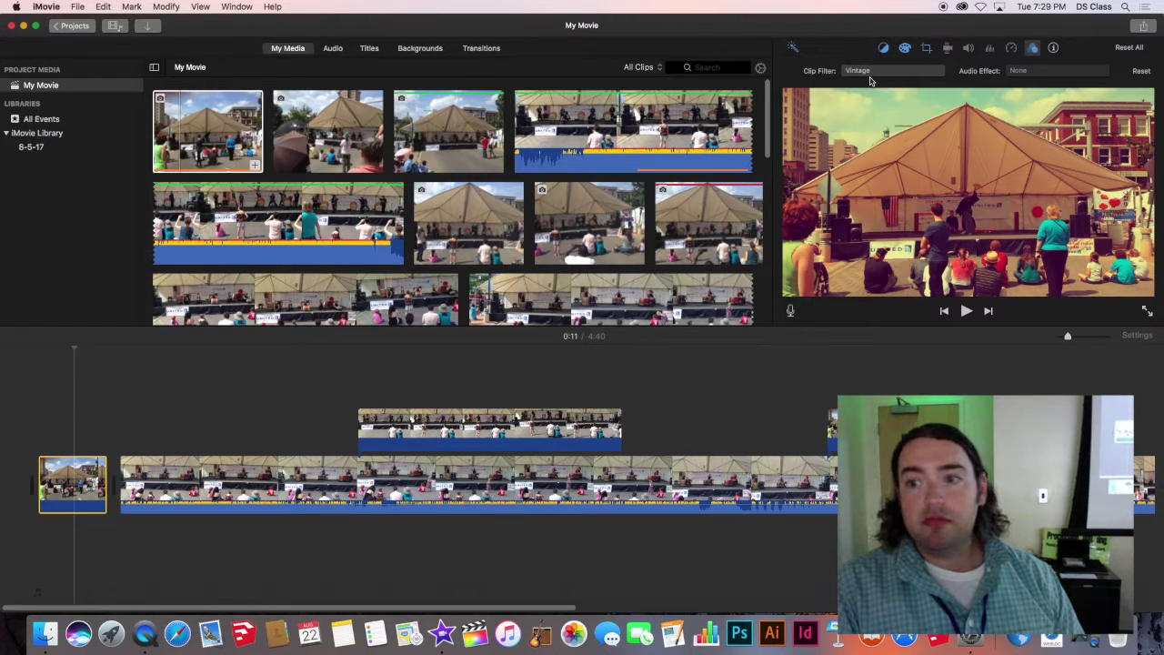
left_click(870, 72)
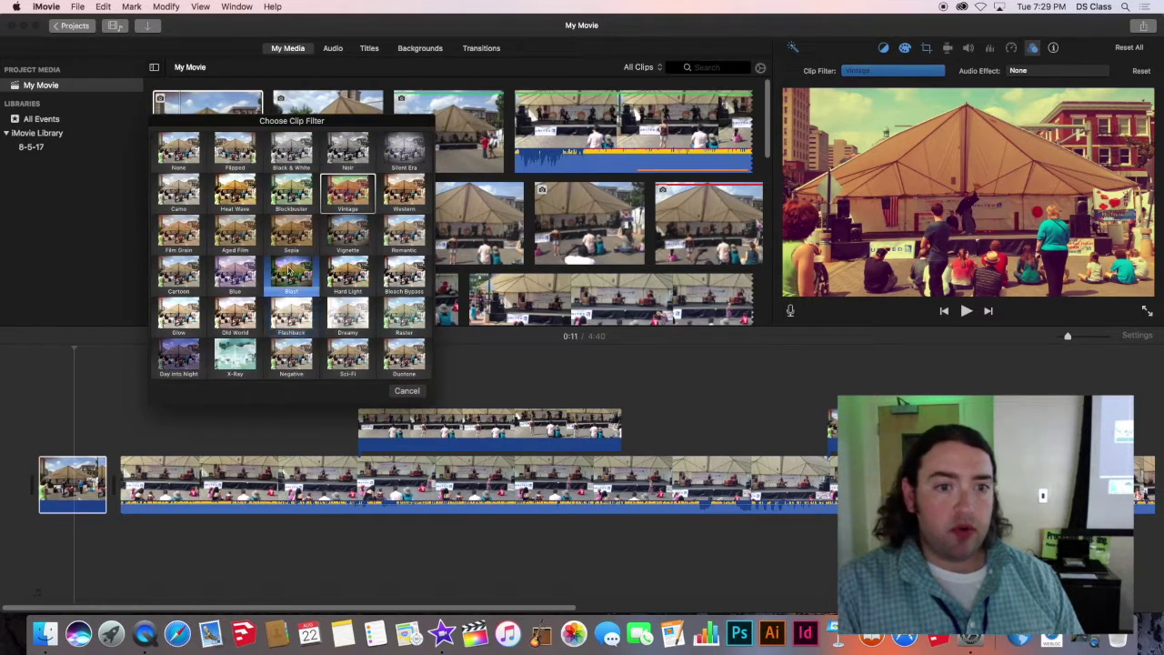
left_click(289, 269)
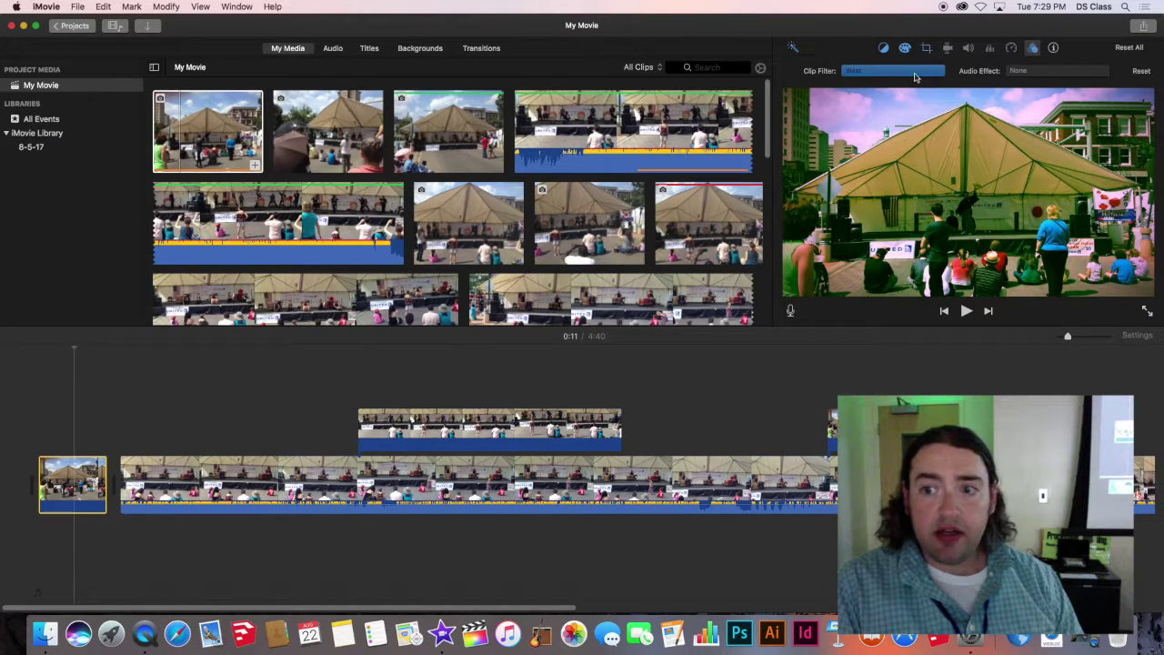
- Browse the clip filters for the opening photo while keeping Blast, and show the photo's clip information
left_click(914, 74)
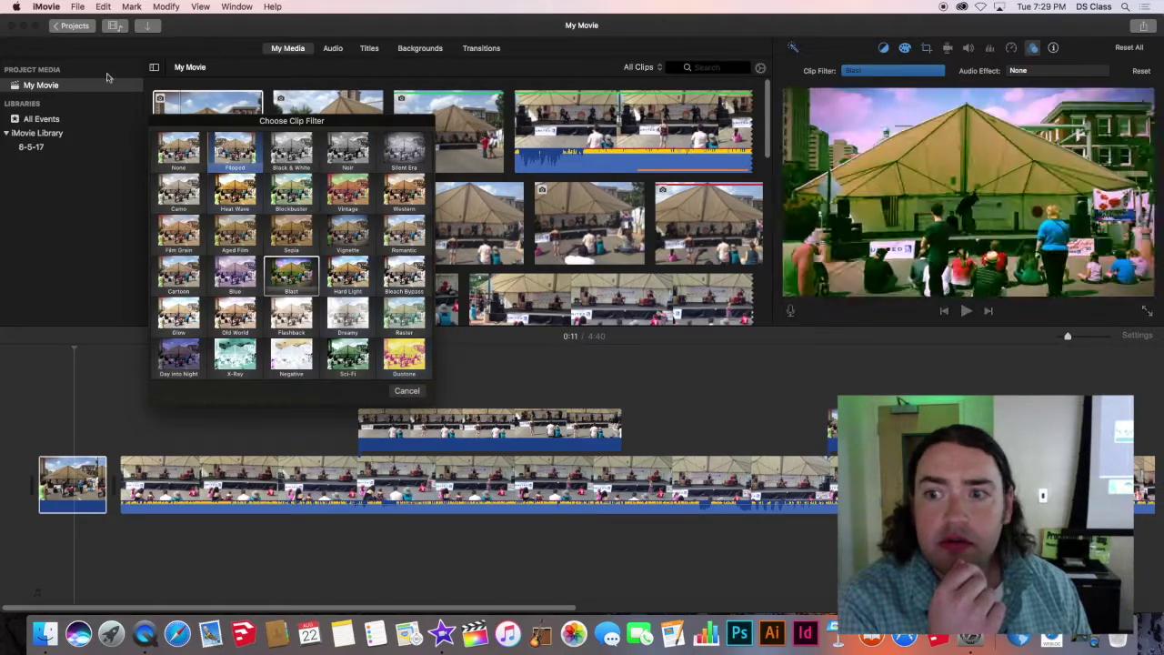
left_click(291, 273)
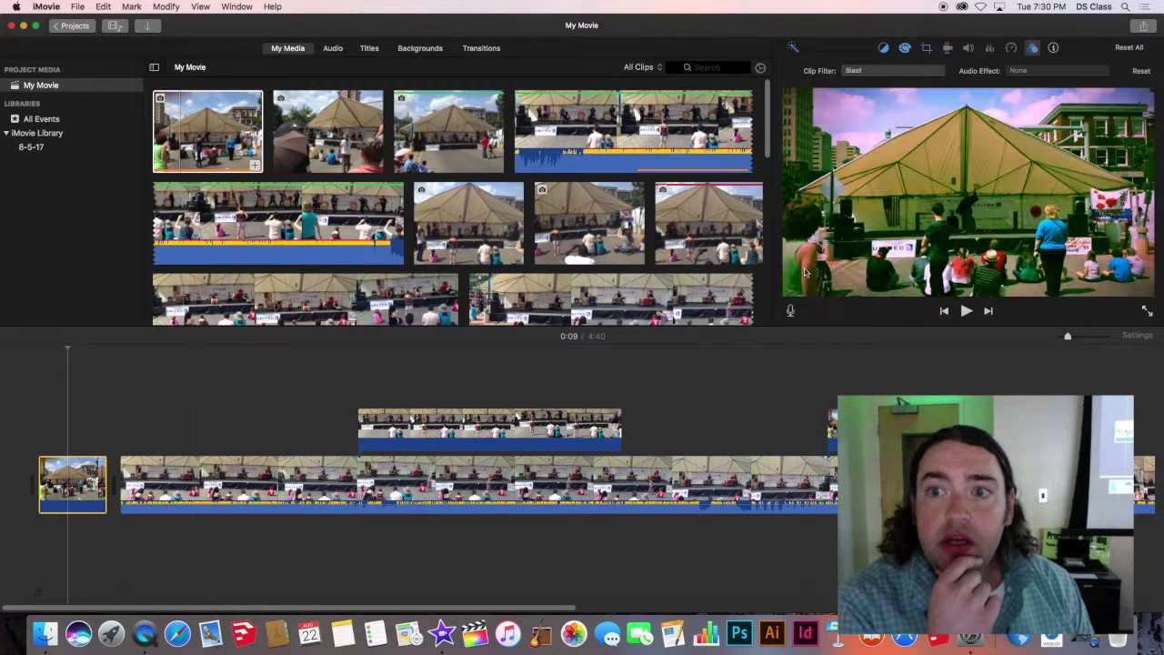
left_click(924, 72)
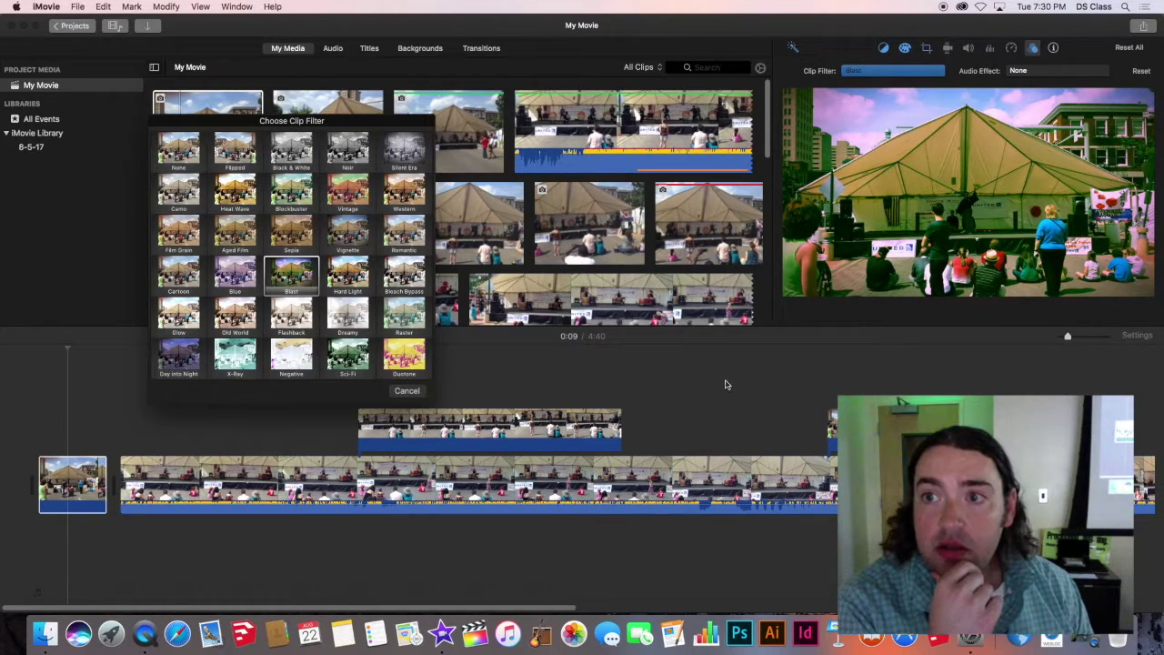
left_click(290, 275)
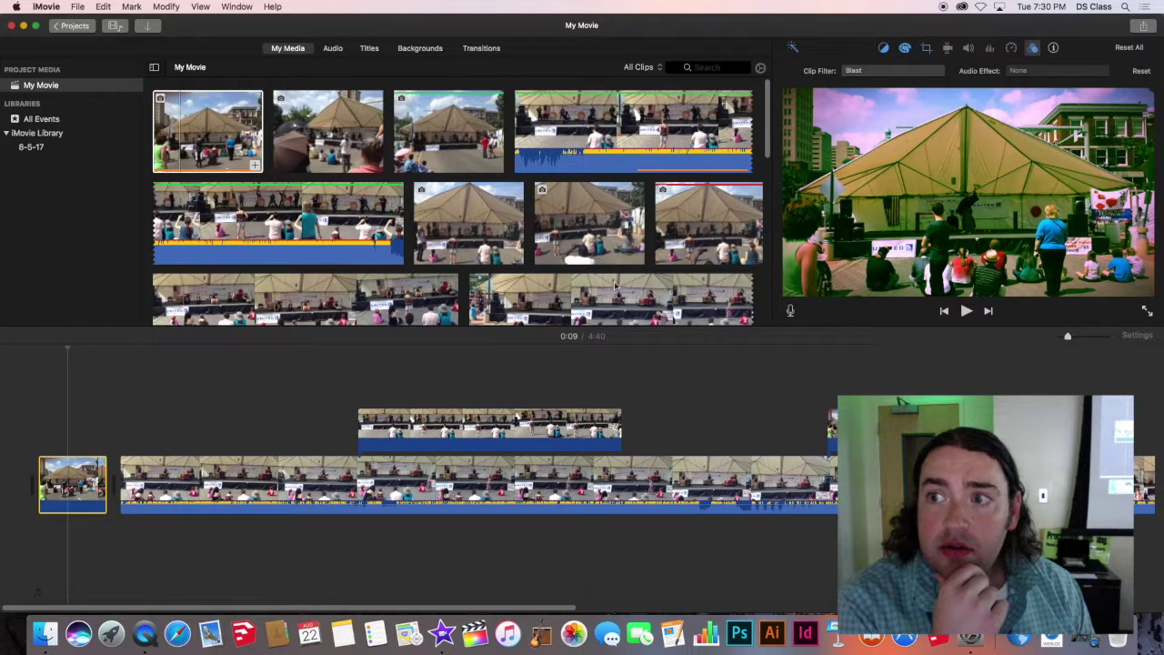
left_click(1055, 49)
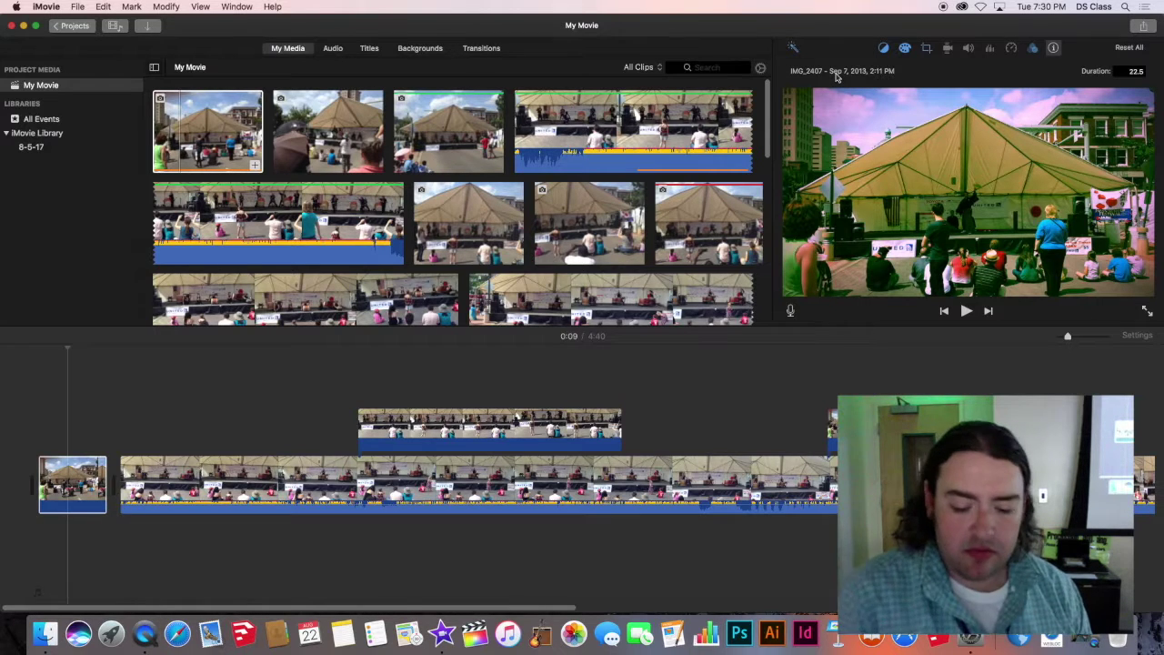
left_click(692, 69)
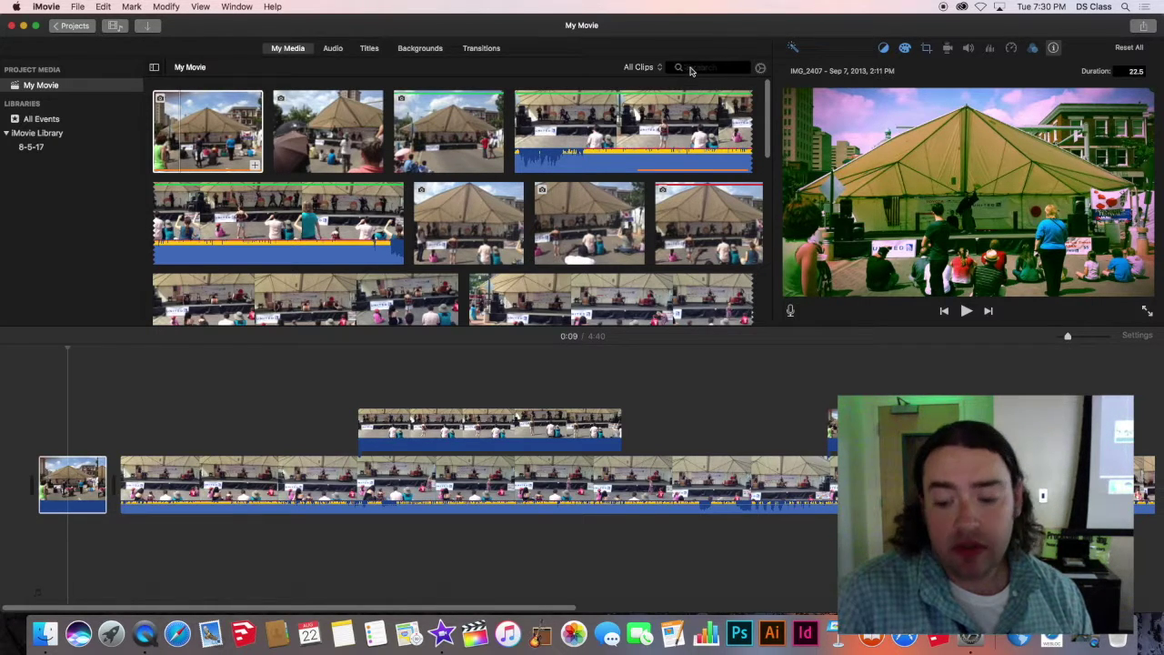
type("hk")
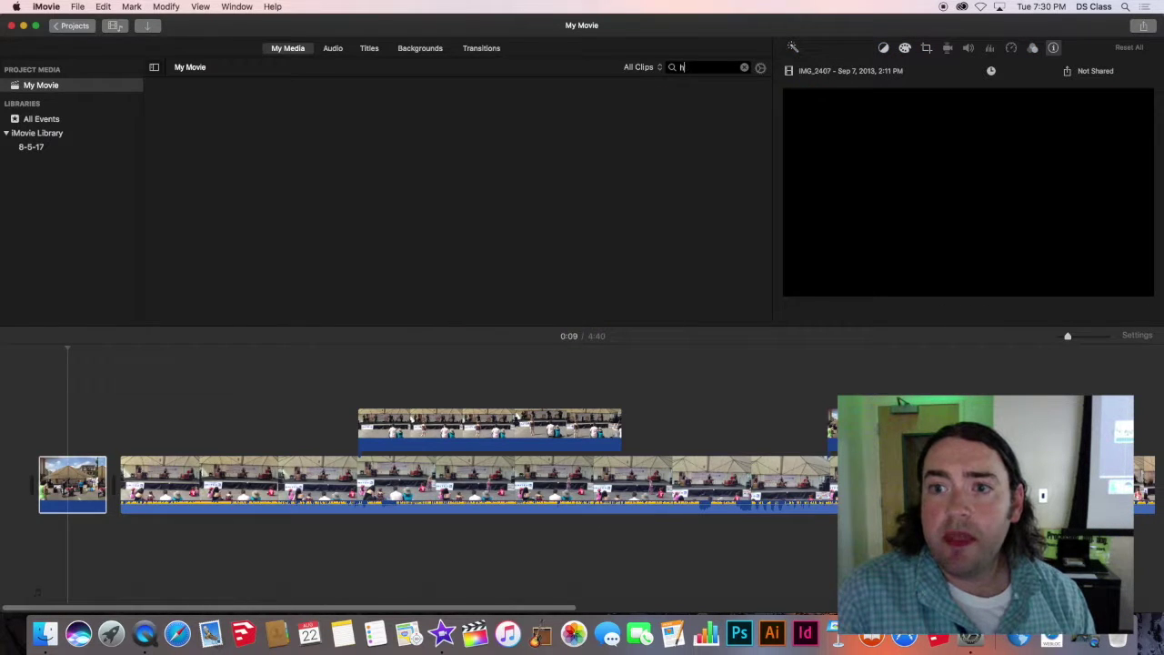
key("BackSpace")
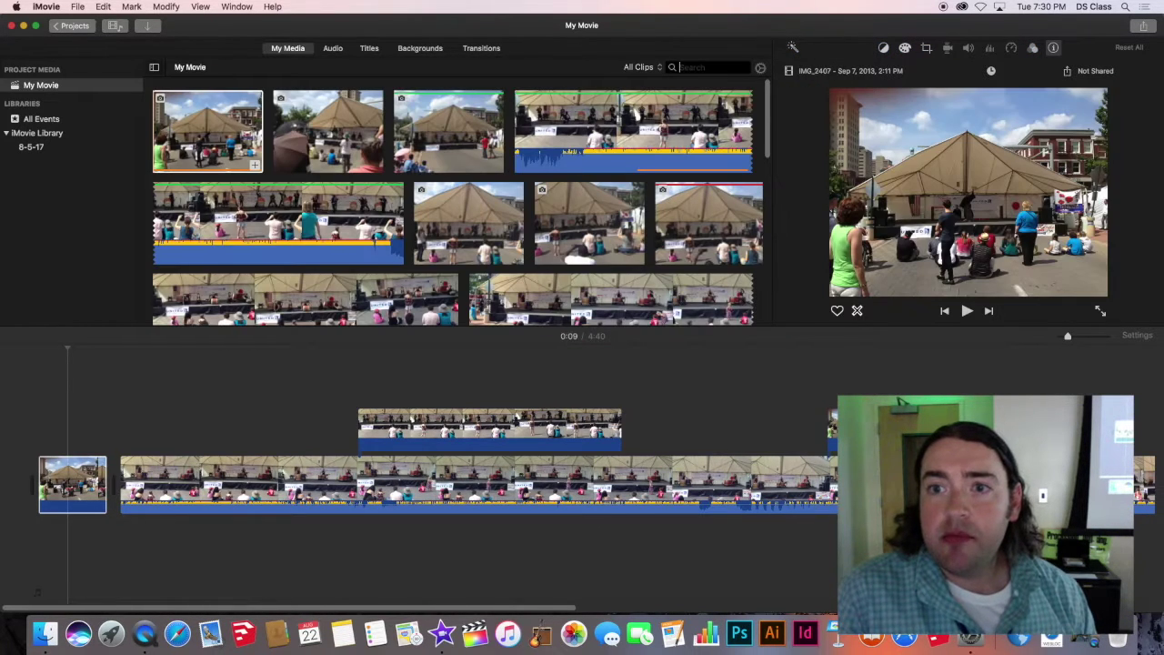
- Move the overlay video from above the first part of the main stage clip to later in the timeline, and select the main stage clip
left_click(971, 72)
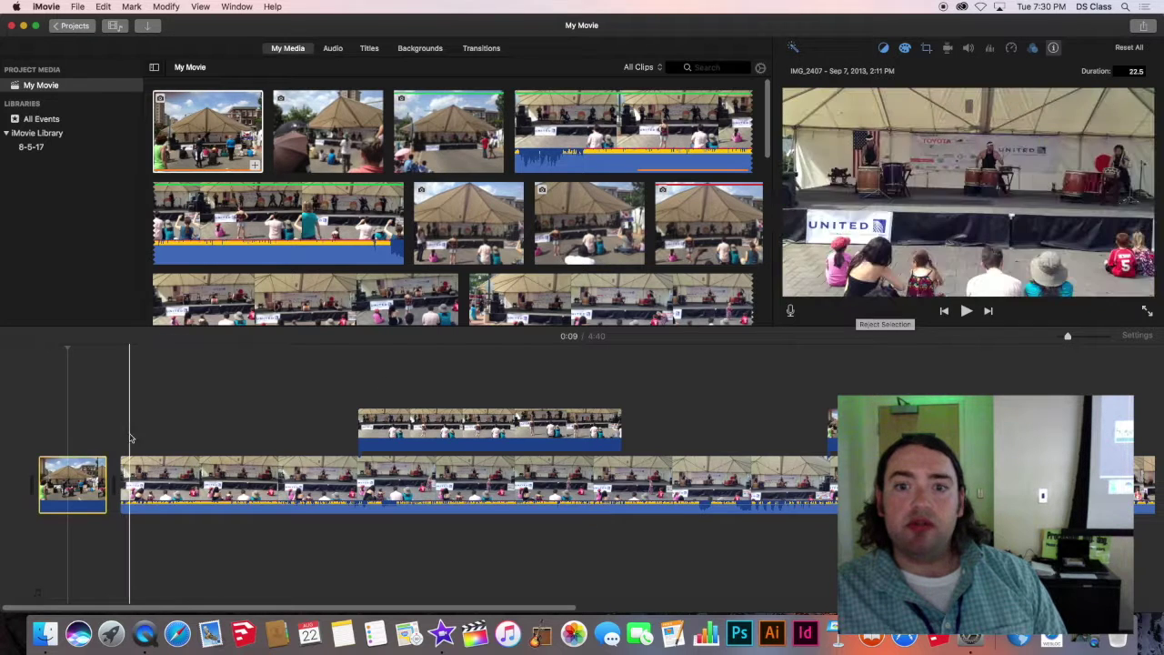
left_click(72, 482)
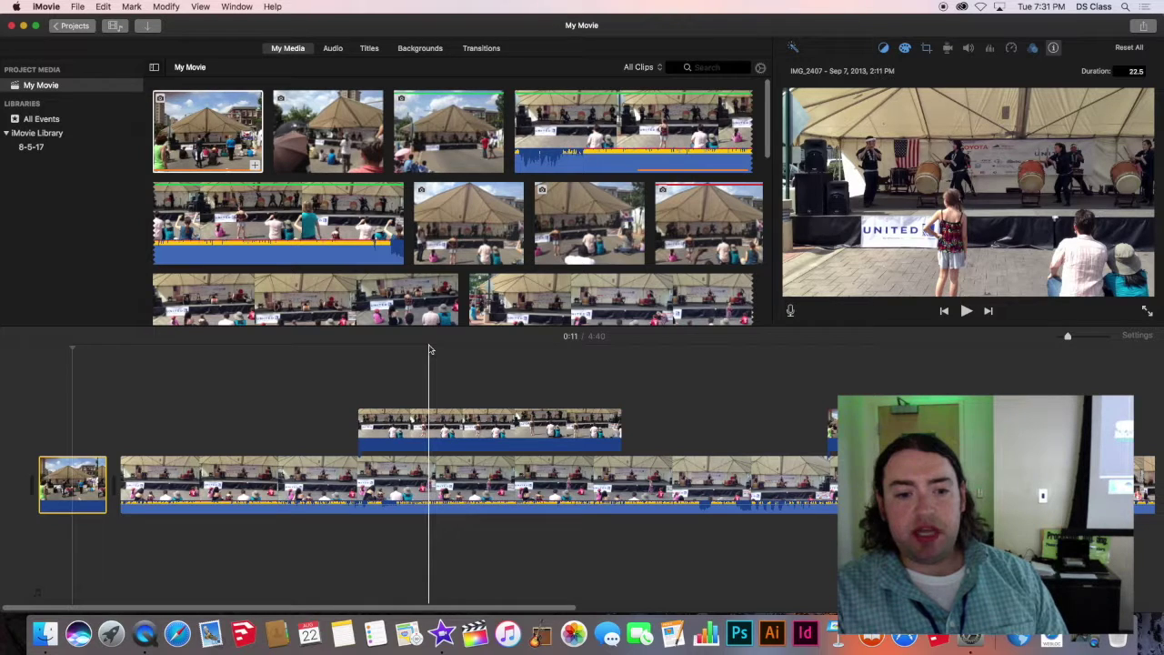
left_click_drag(415, 428, 885, 428)
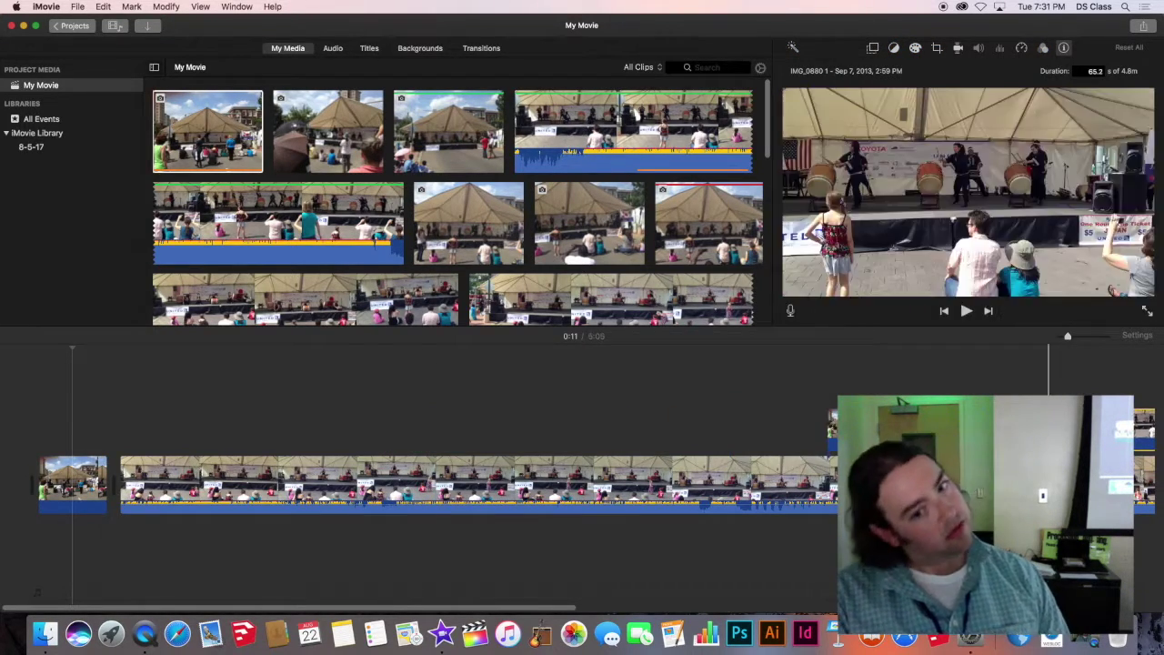
left_click(445, 475)
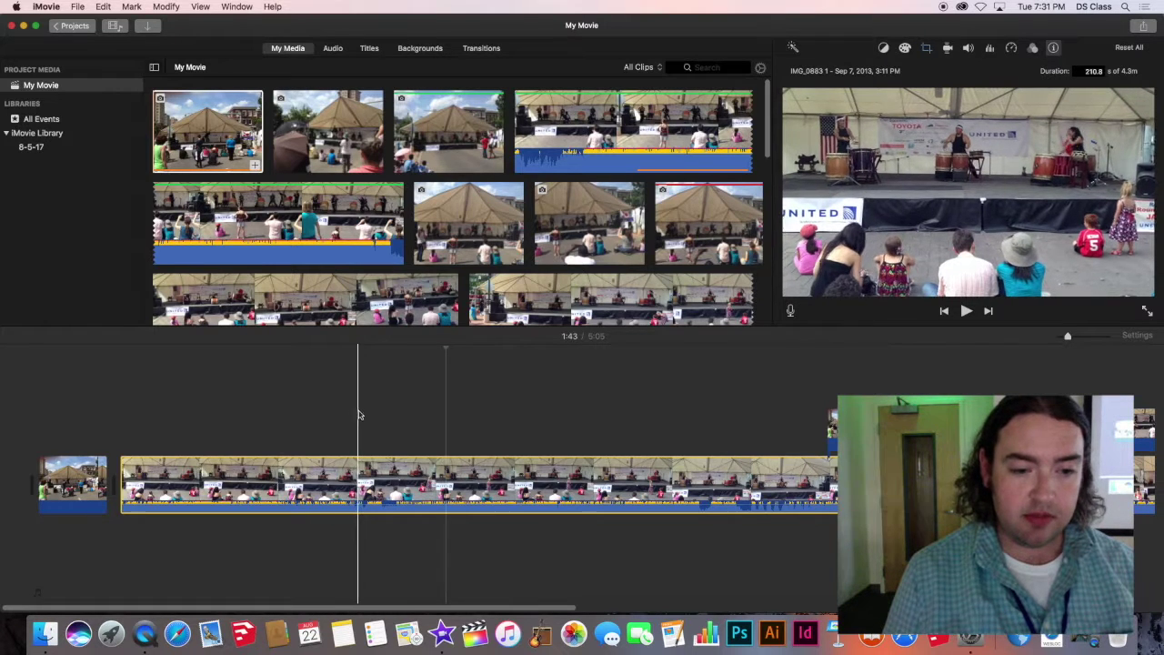
- Adjust the computer's sound volume to a moderate level for playback
key("XF86AudioRaiseVolume")
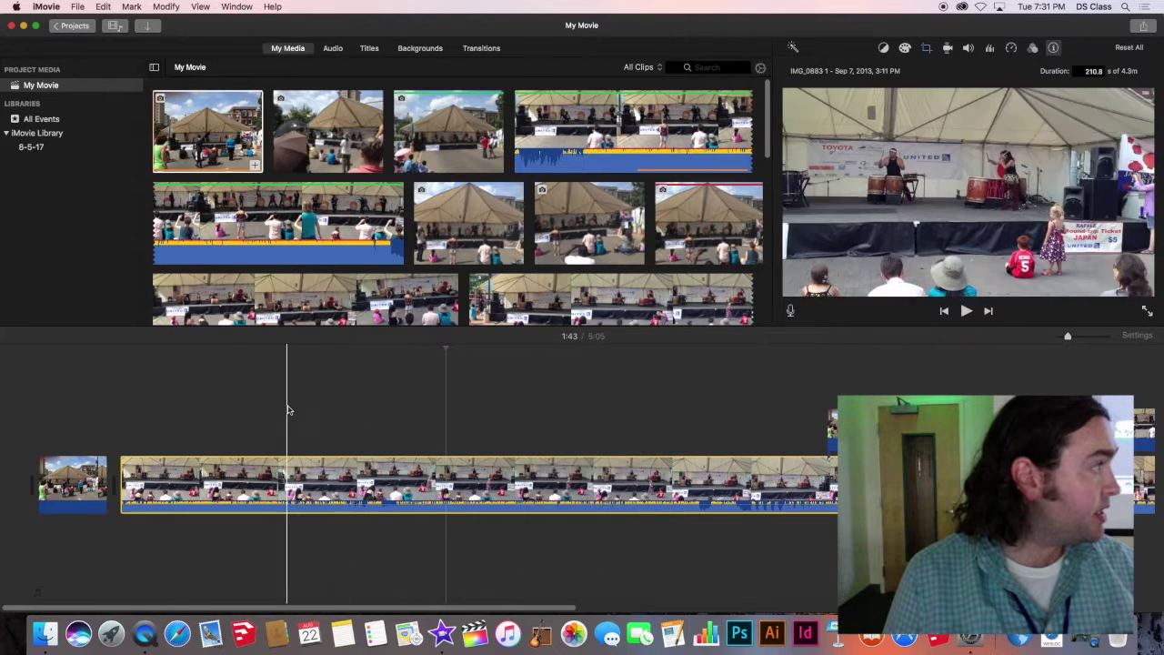
key("XF86AudioRaiseVolume")
key("XF86AudioRaiseVolume")
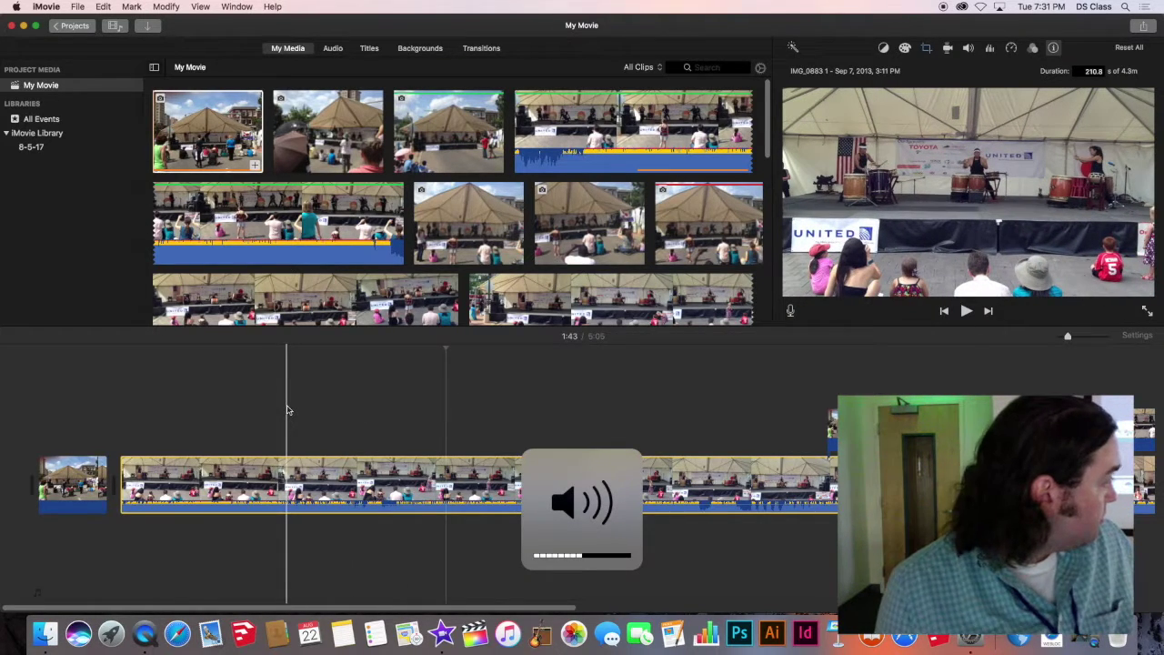
key("XF86AudioRaiseVolume")
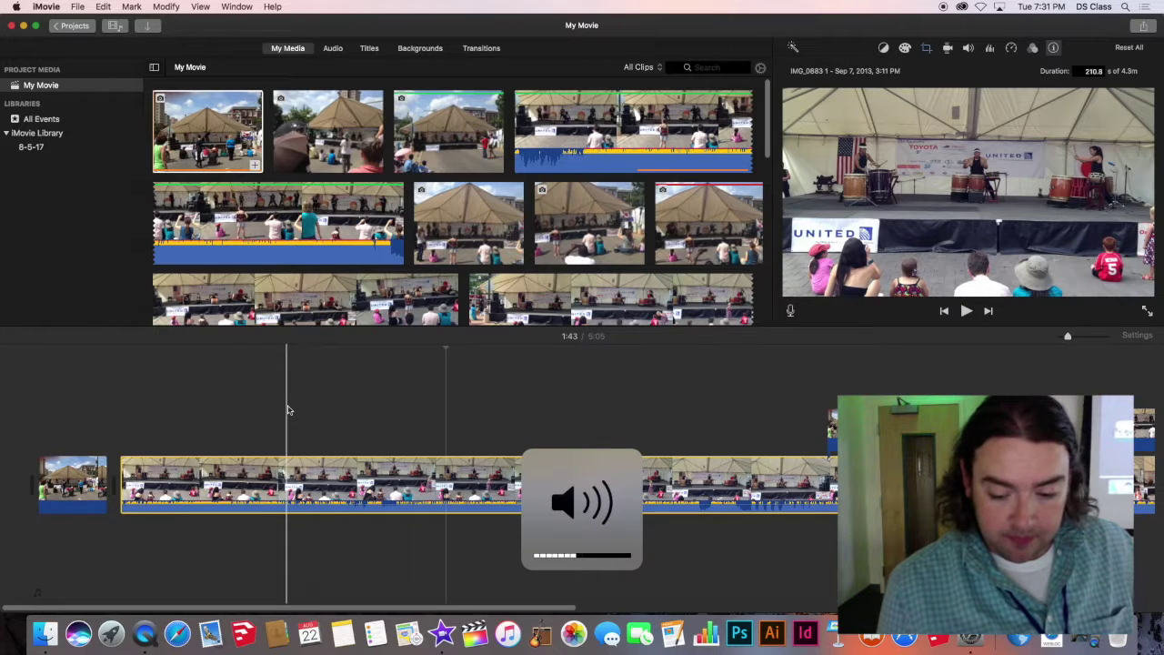
key("XF86AudioRaiseVolume")
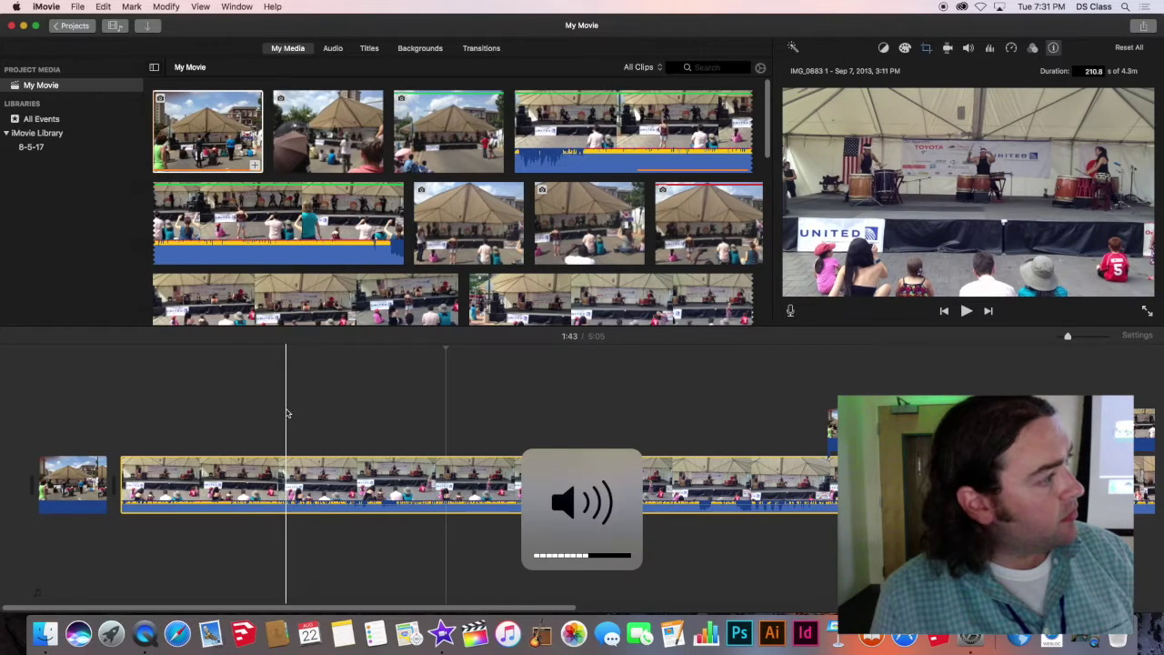
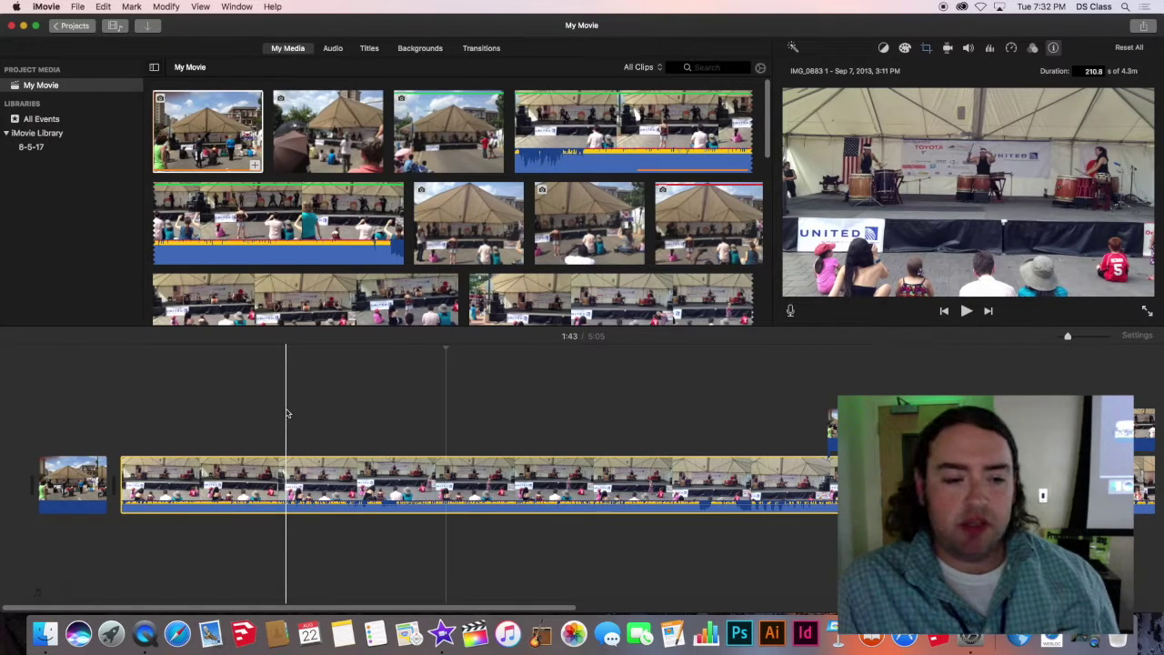
- Place the playhead at 1:15, select the main stage clip and show its color balance options
left_click(333, 409)
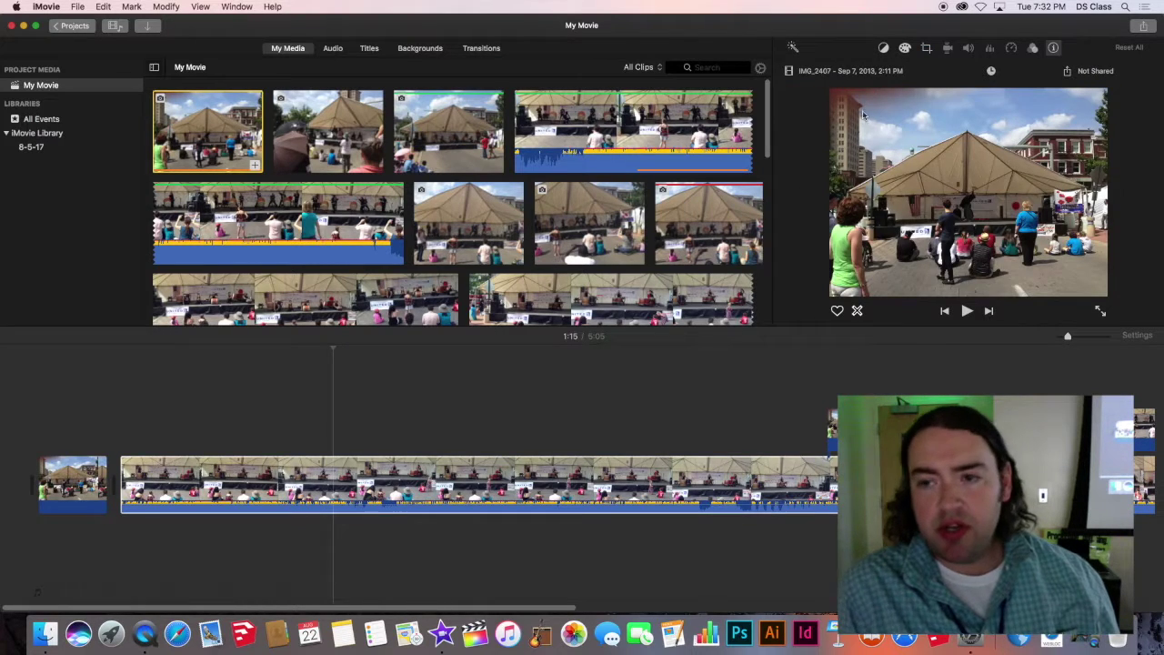
left_click(306, 482)
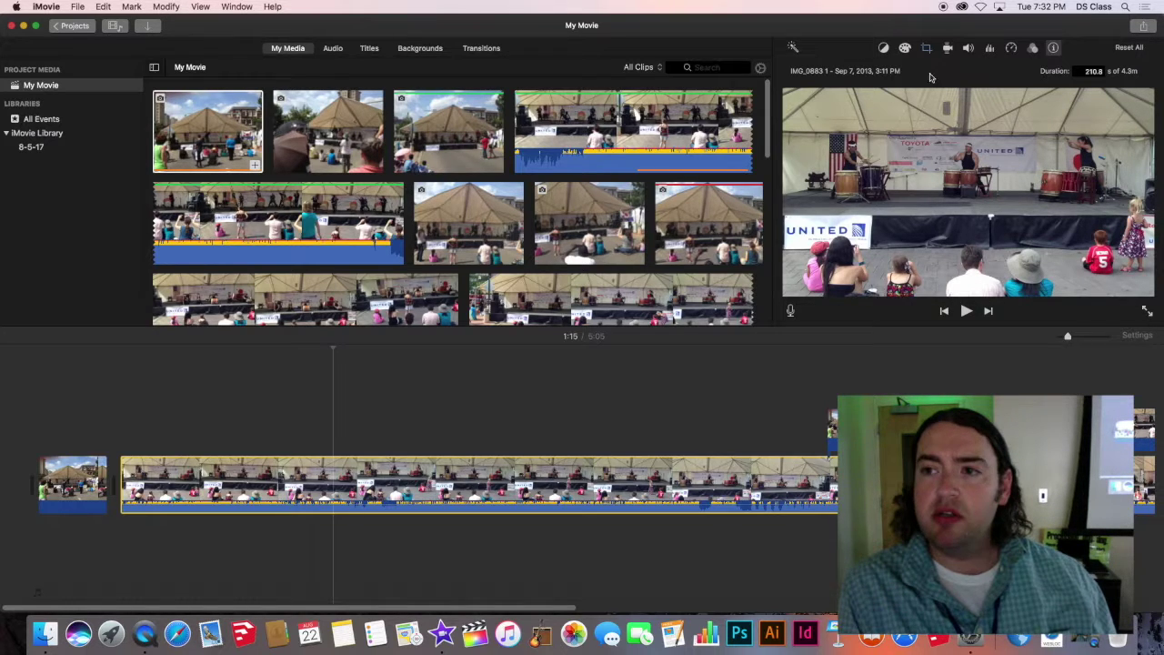
left_click(884, 49)
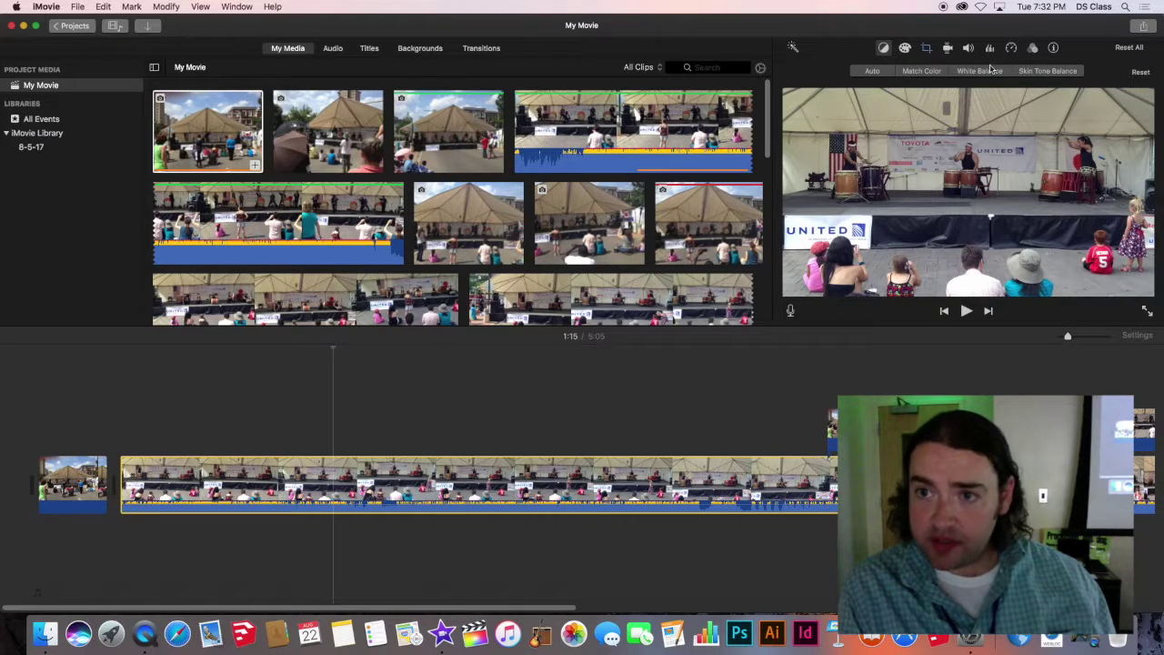
left_click(882, 48)
left_click(883, 47)
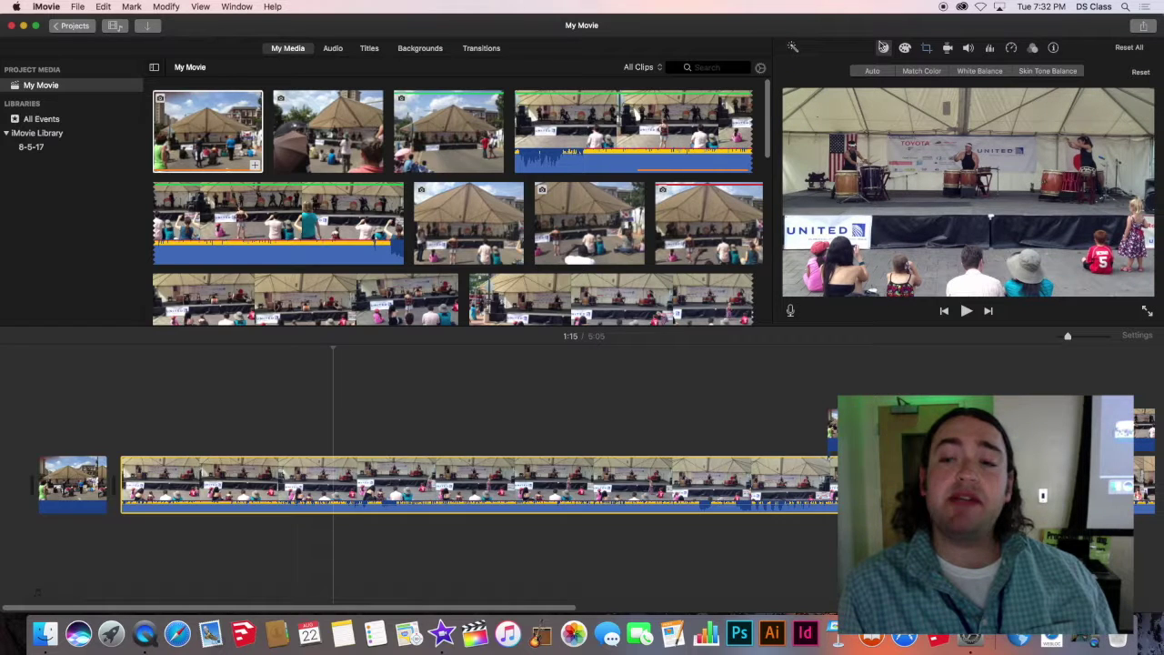
- Try Match Color on the main stage clip with the opening photo as reference, and switch the match off before closing
left_click(920, 72)
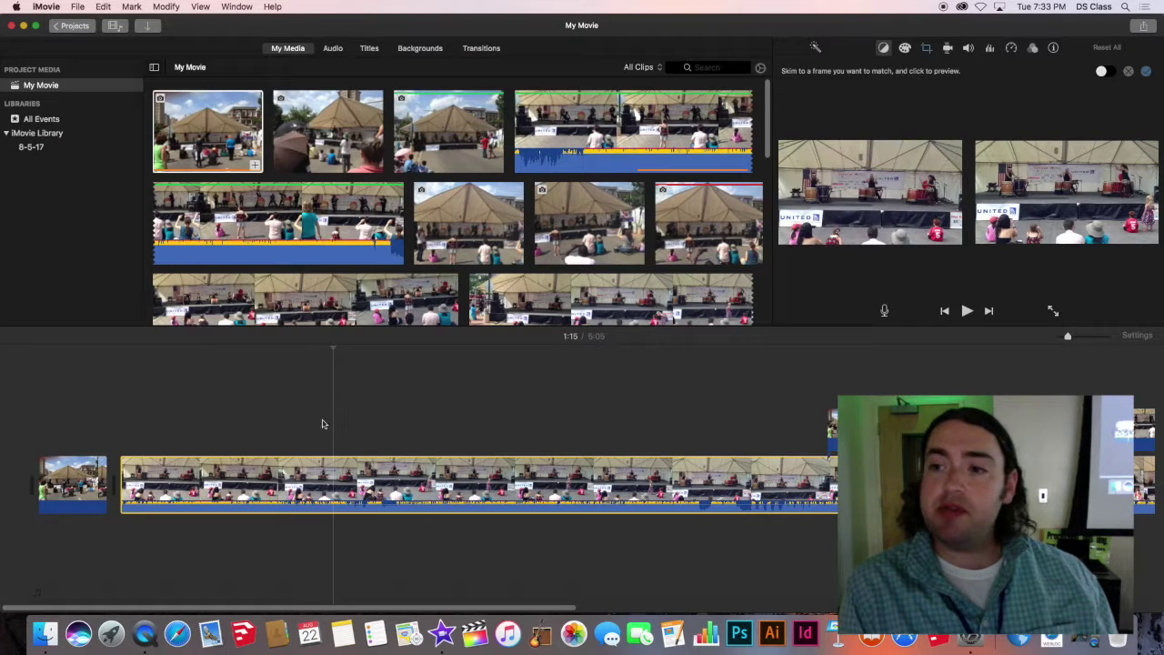
left_click(80, 472)
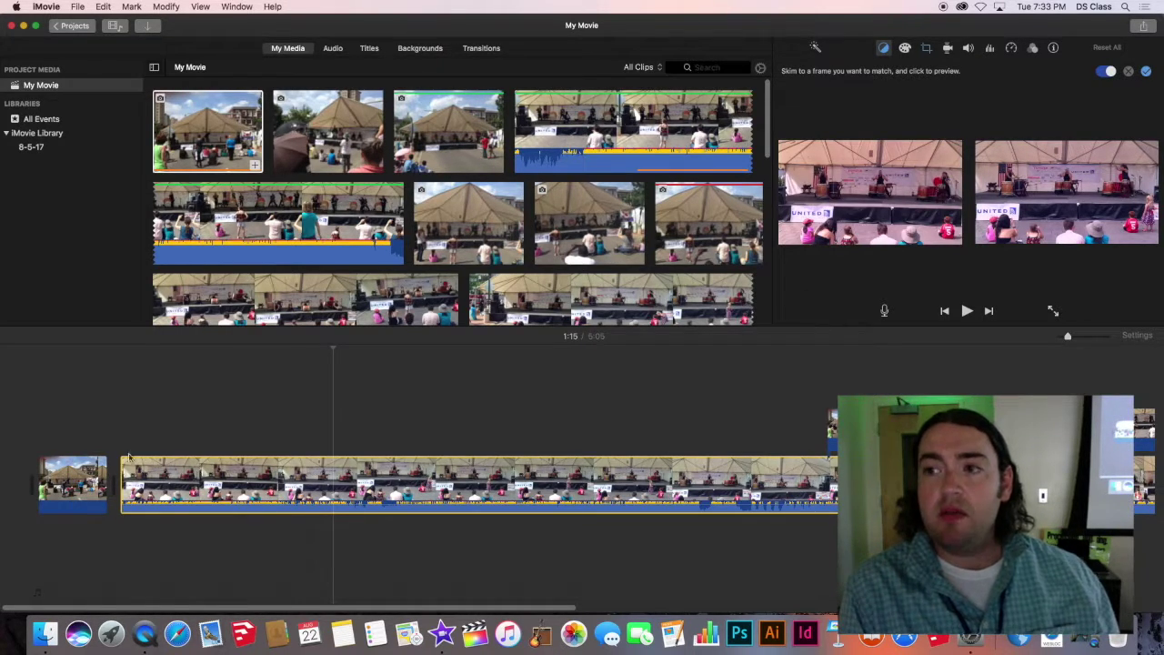
left_click(91, 473)
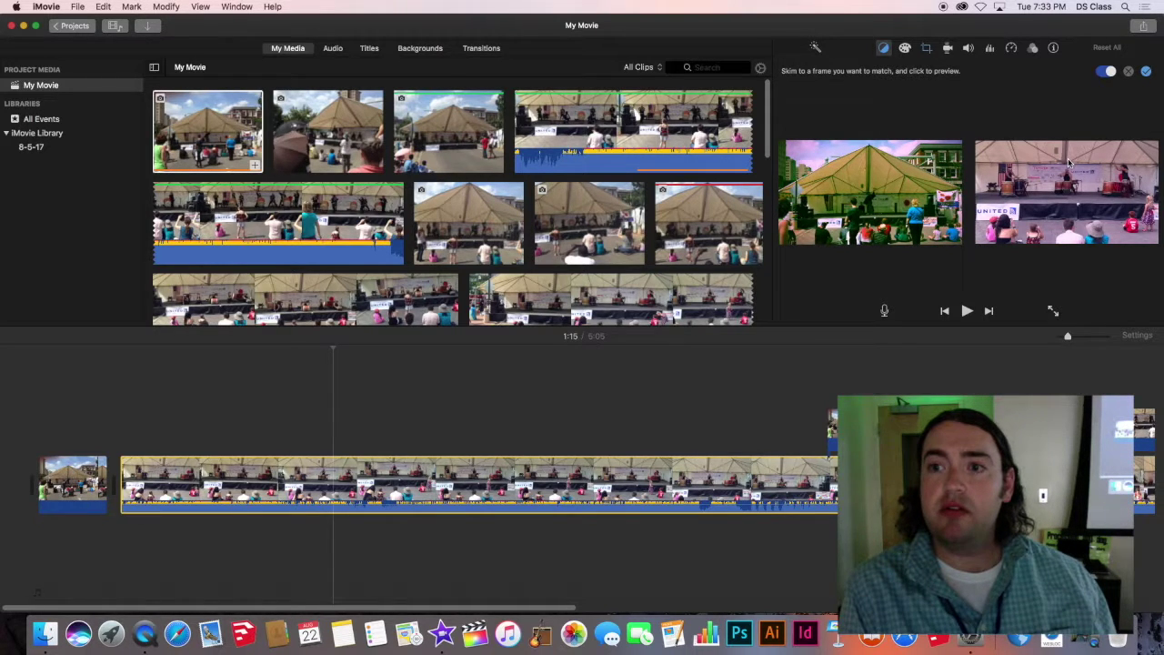
left_click(1109, 72)
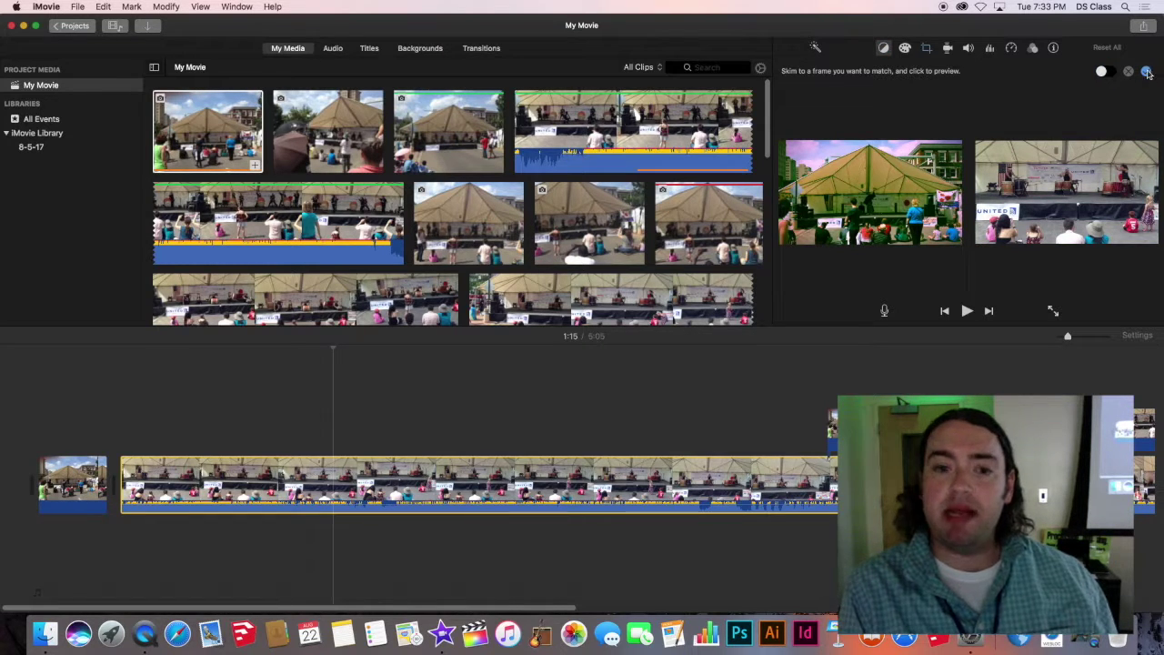
left_click(1147, 73)
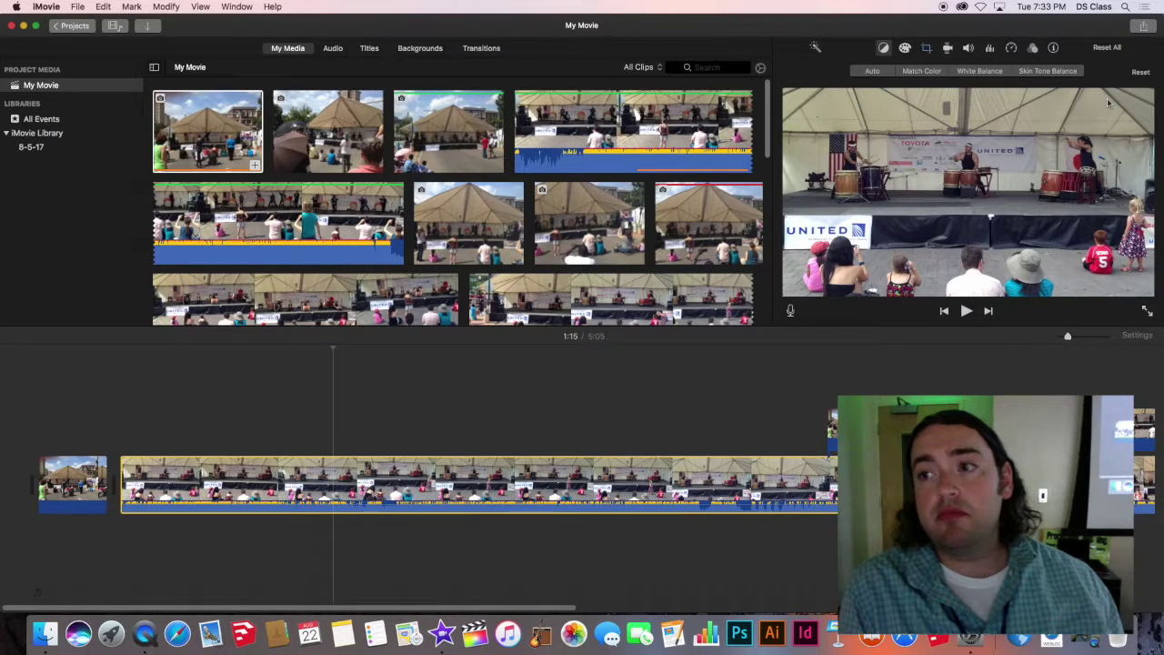
- Look over the main stage clip's color correction and cropping controls, and try muting and unmuting its audio
left_click(905, 49)
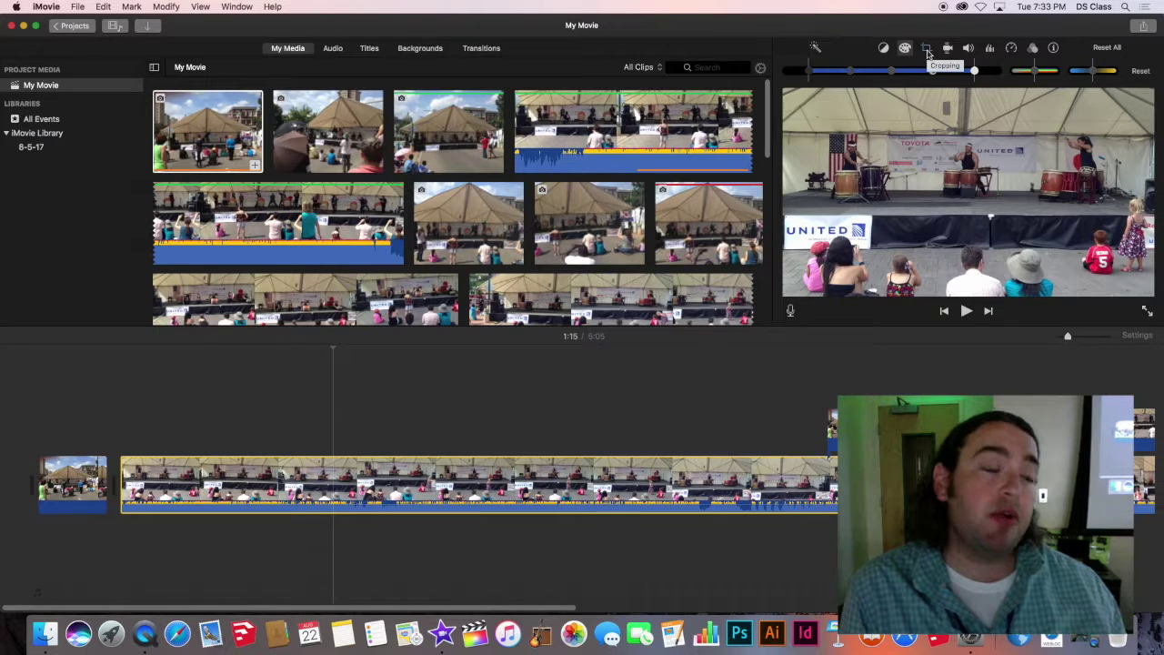
left_click(928, 52)
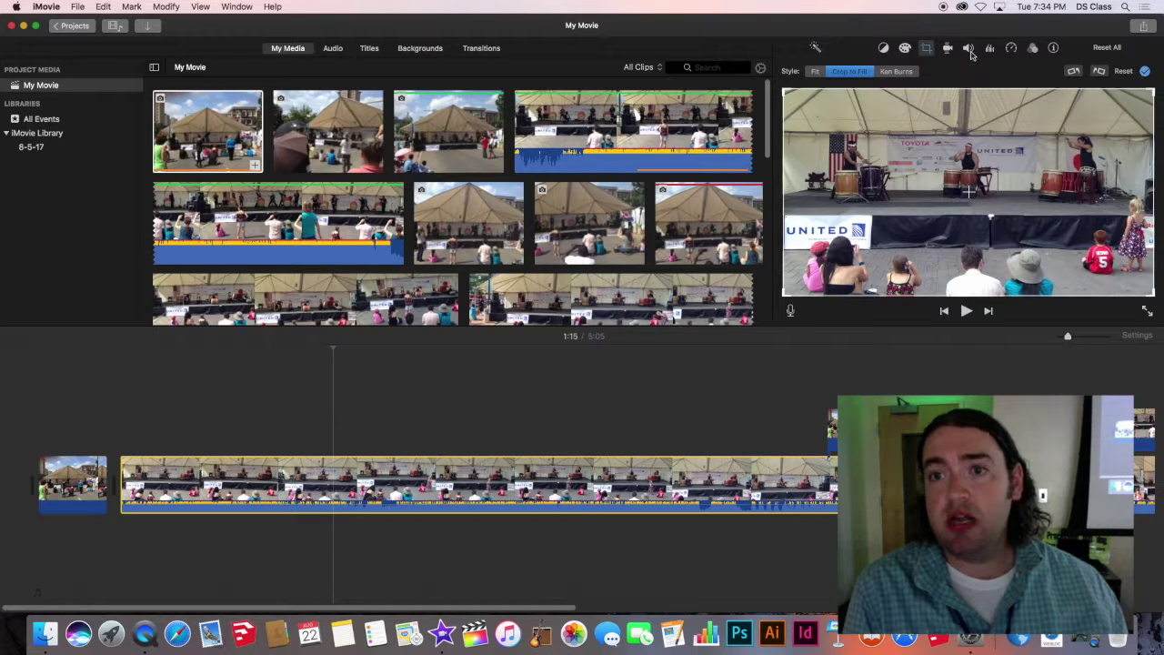
left_click(970, 50)
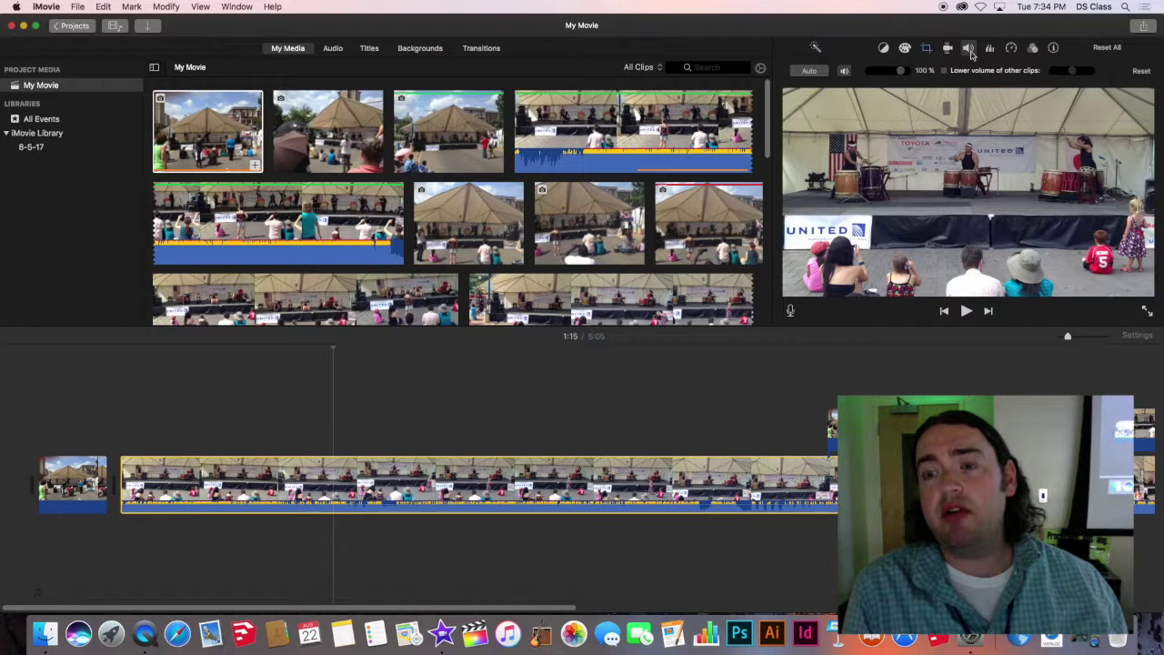
left_click(845, 73)
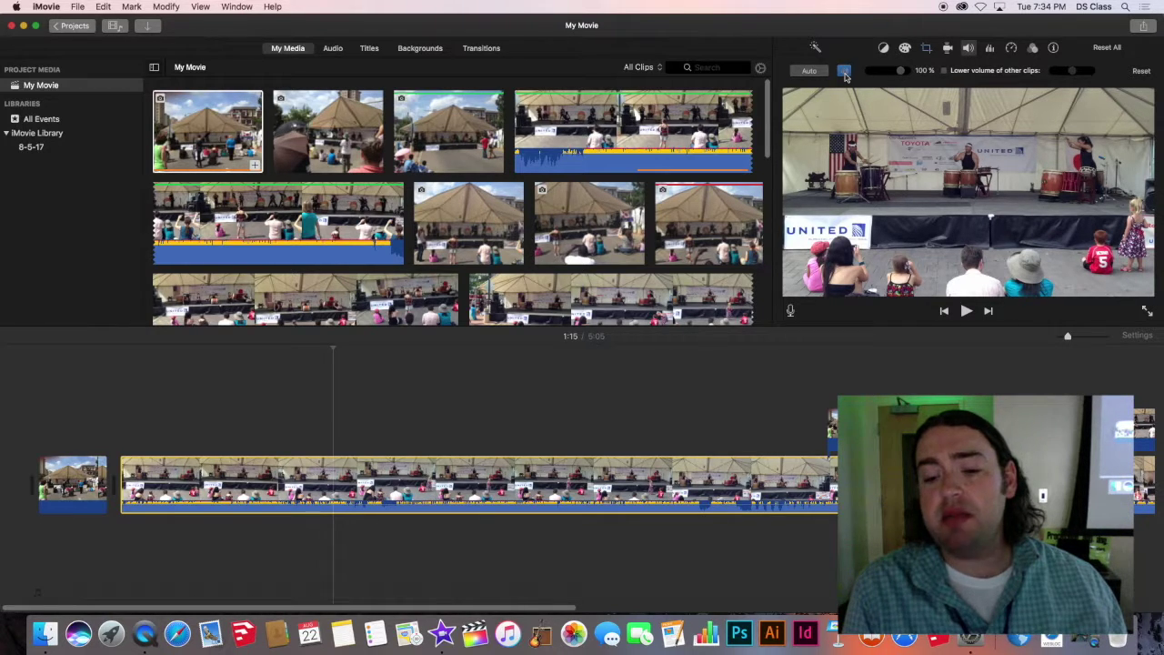
left_click(844, 71)
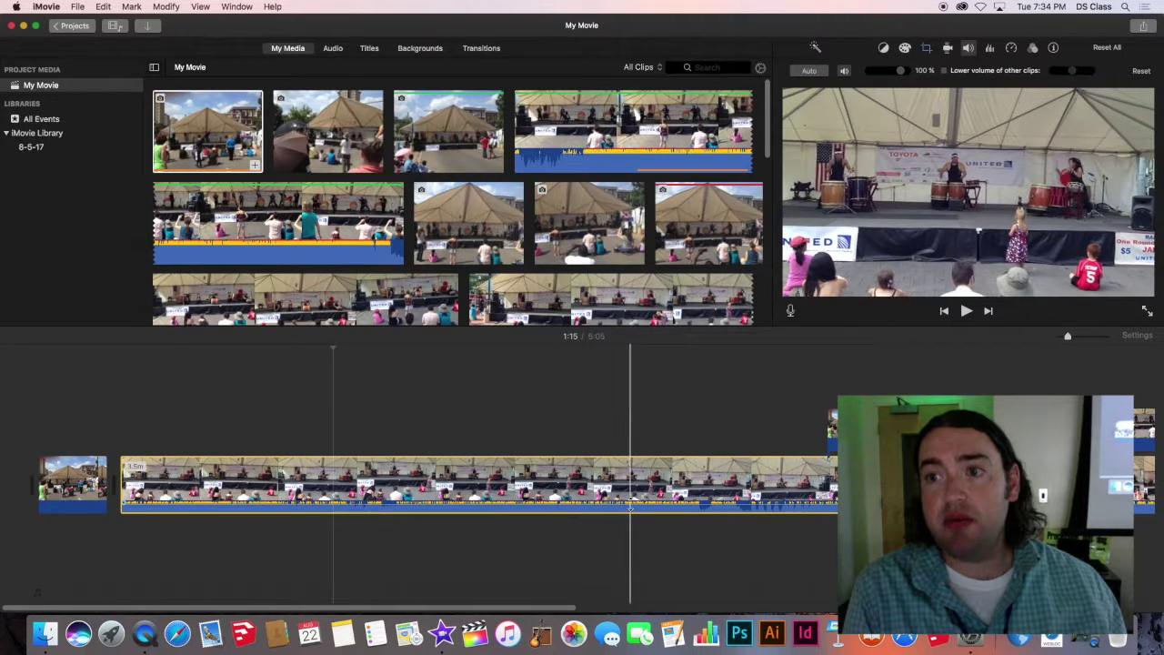
- Lower the main stage clip's volume to 35% in the timeline, and raise it to 59%
left_click_drag(633, 502, 635, 511)
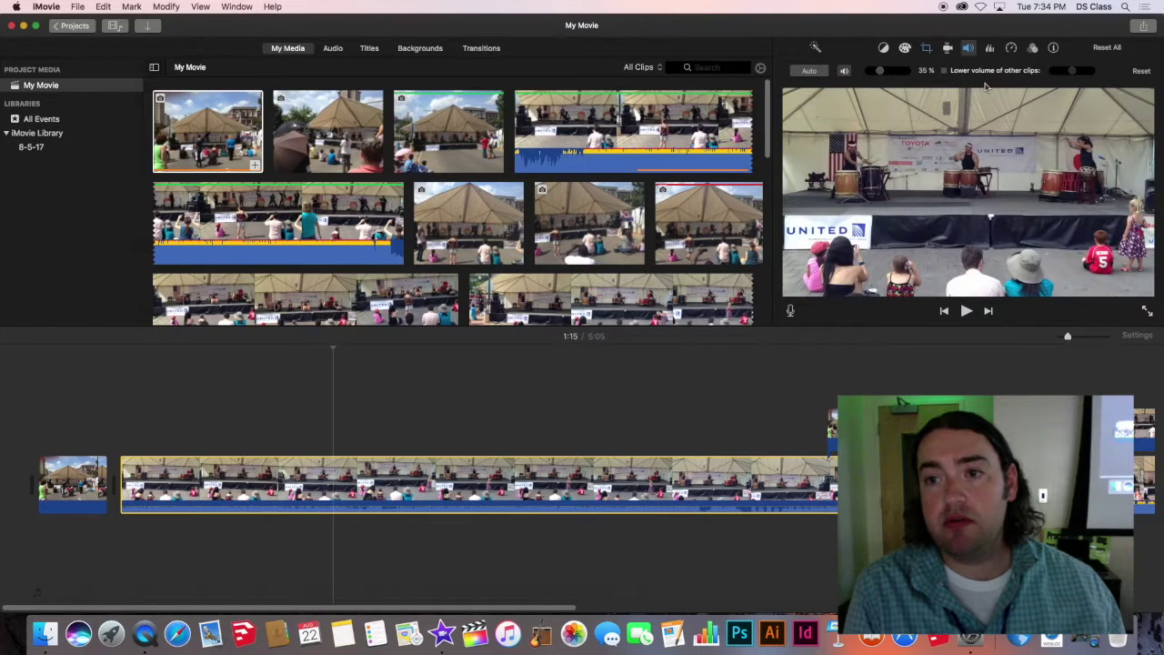
left_click(880, 73)
left_click_drag(879, 72, 887, 73)
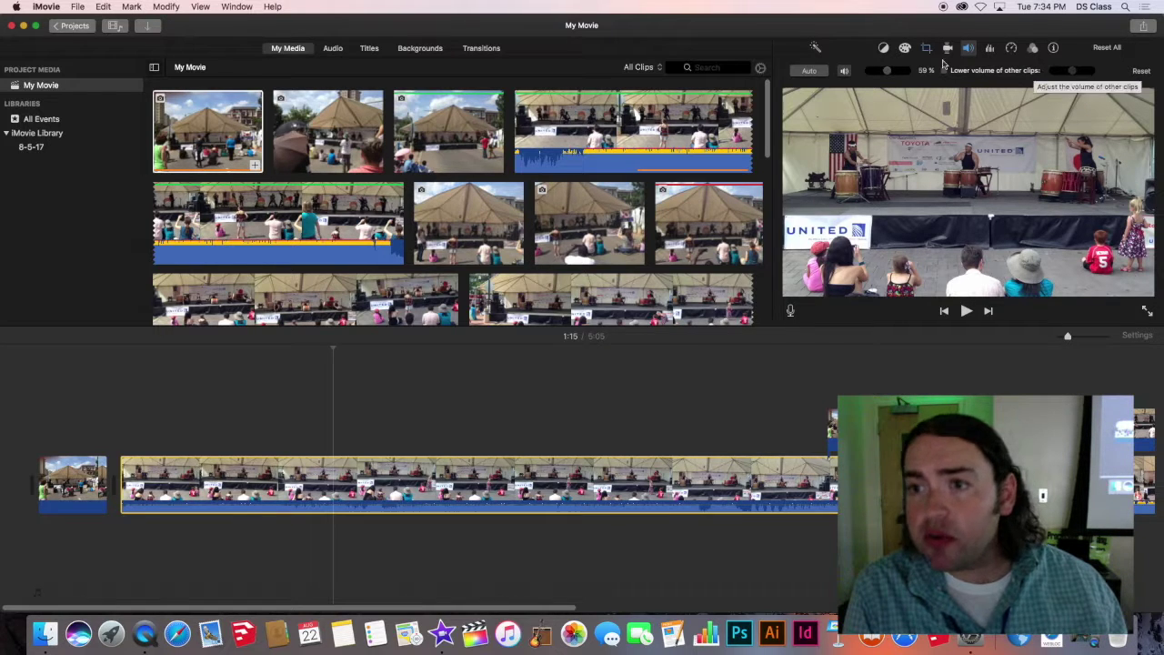
- Look over the main stage clip's background noise reduction and its equalizer presets without choosing one
left_click(990, 49)
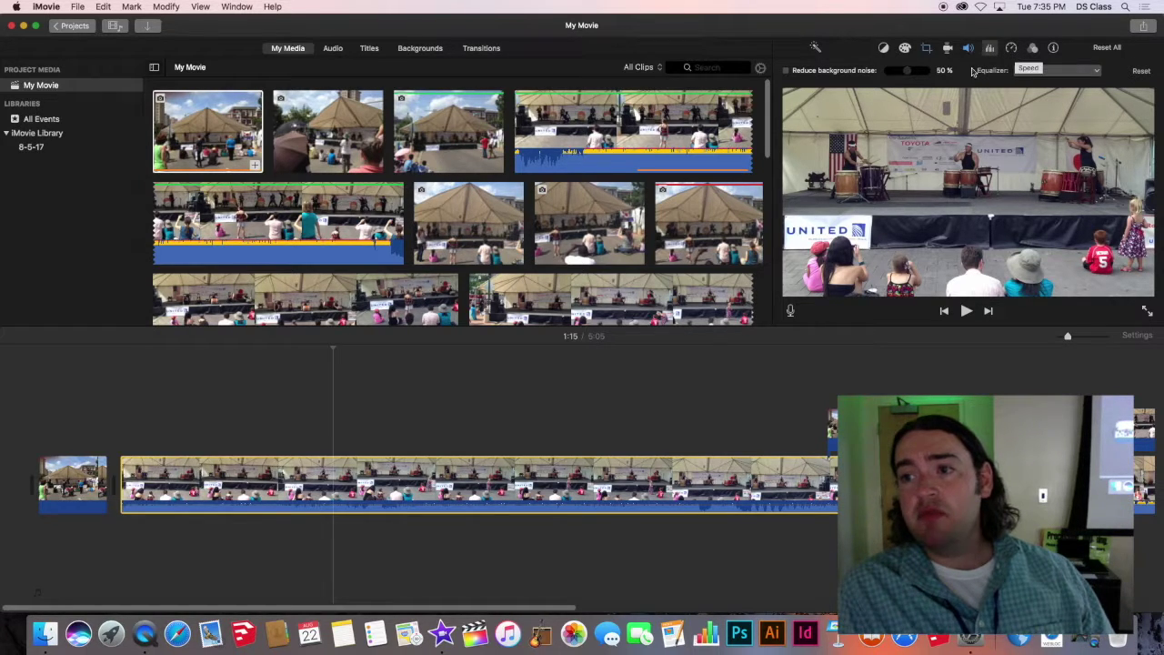
left_click(1038, 72)
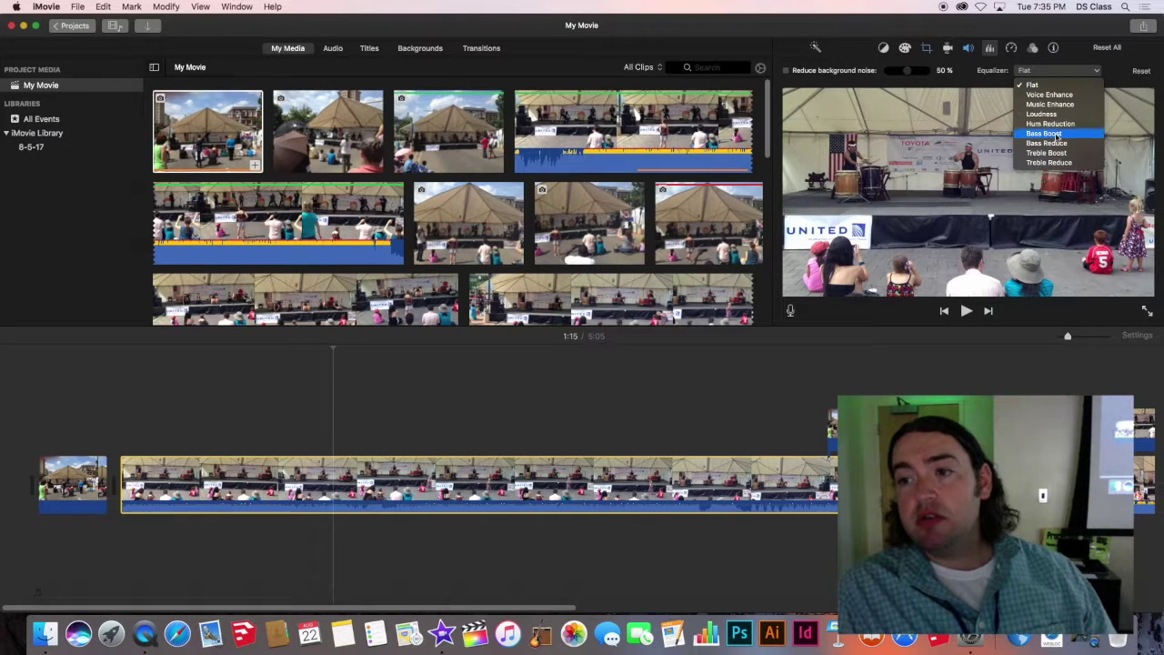
left_click(1016, 55)
- Try the Fast 2x speed on the main stage clip
left_click(1014, 51)
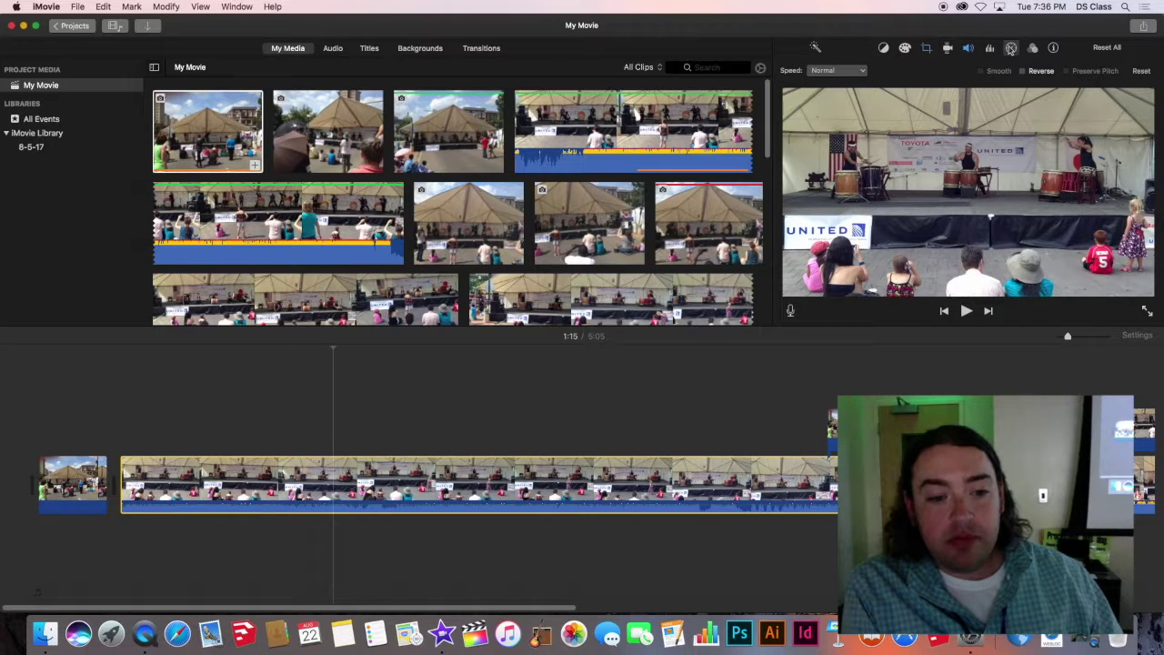
left_click(854, 73)
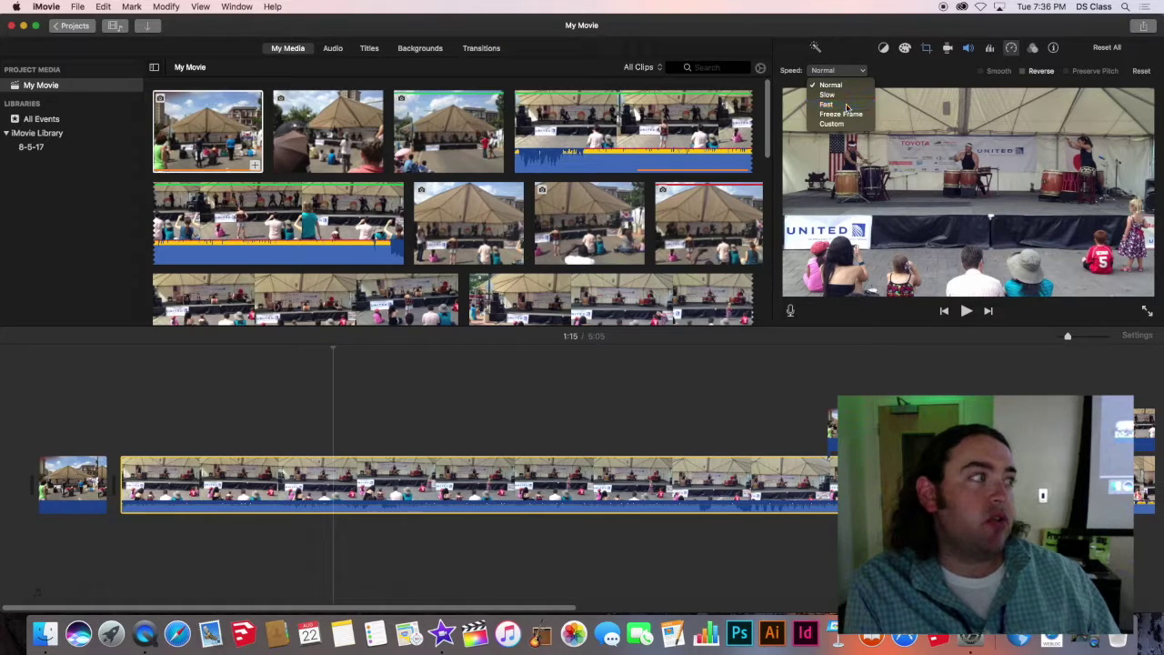
left_click(847, 107)
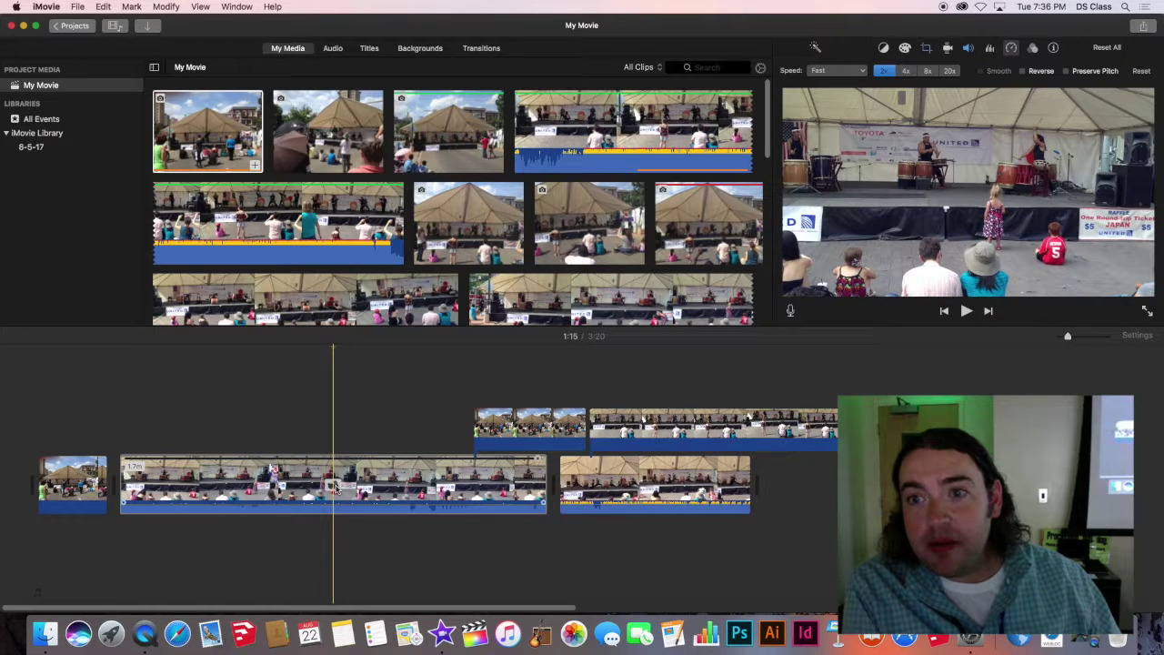
- Try the Slow speed on the main stage clip at 50% and 25%
left_click(862, 71)
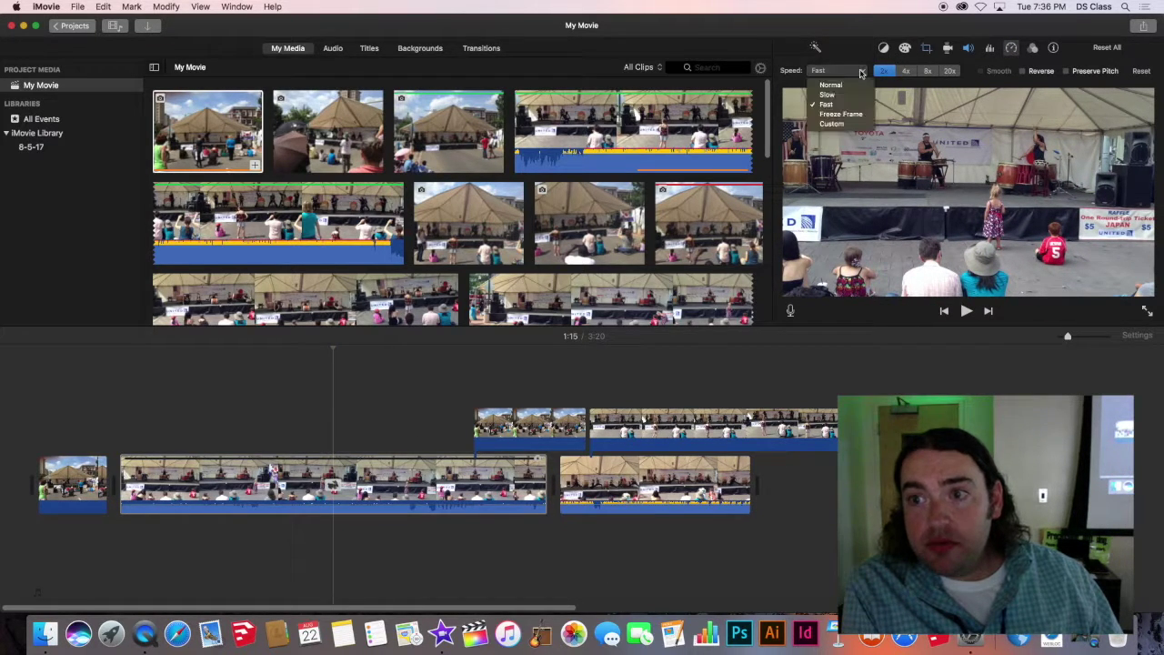
left_click(861, 71)
left_click(854, 73)
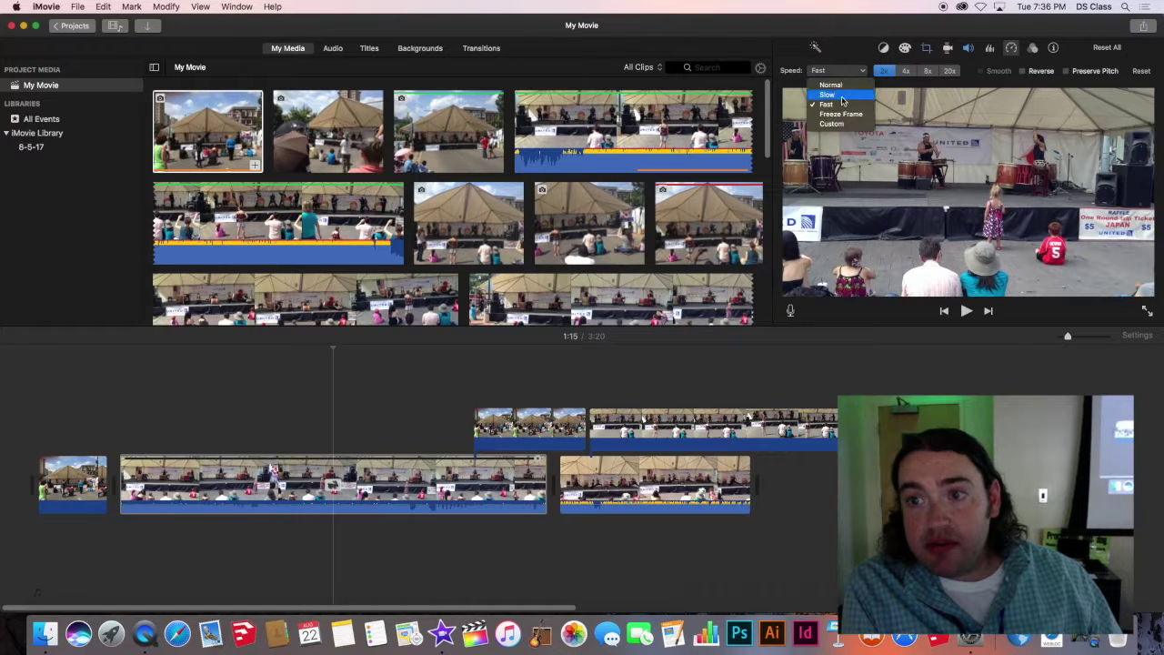
left_click(840, 96)
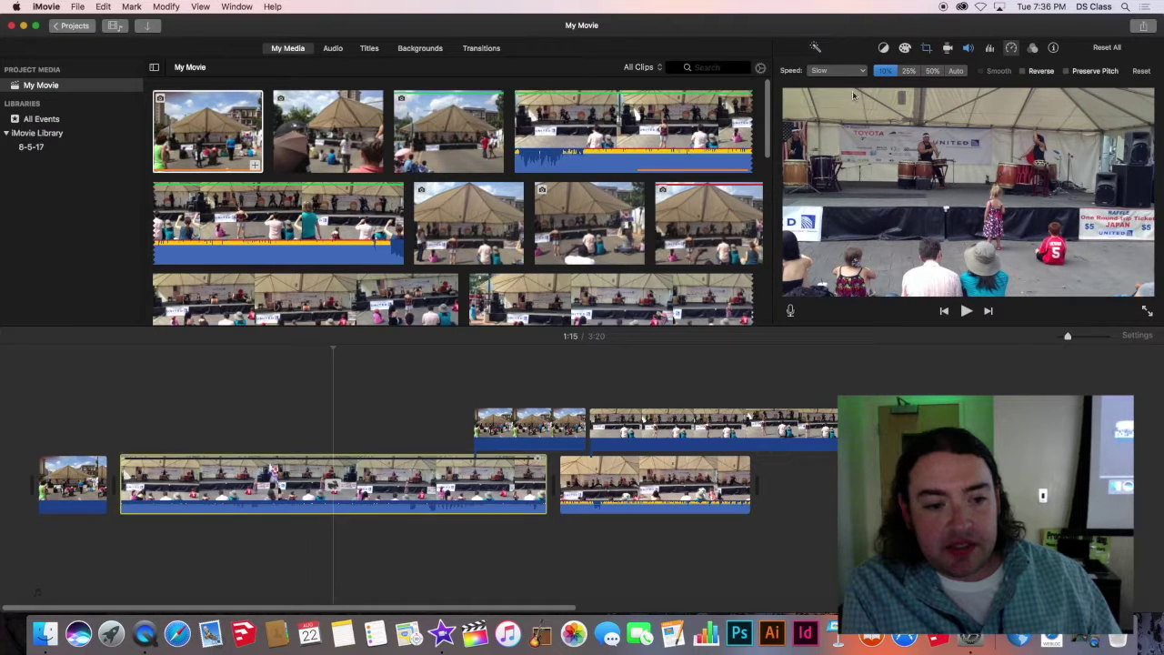
left_click(933, 71)
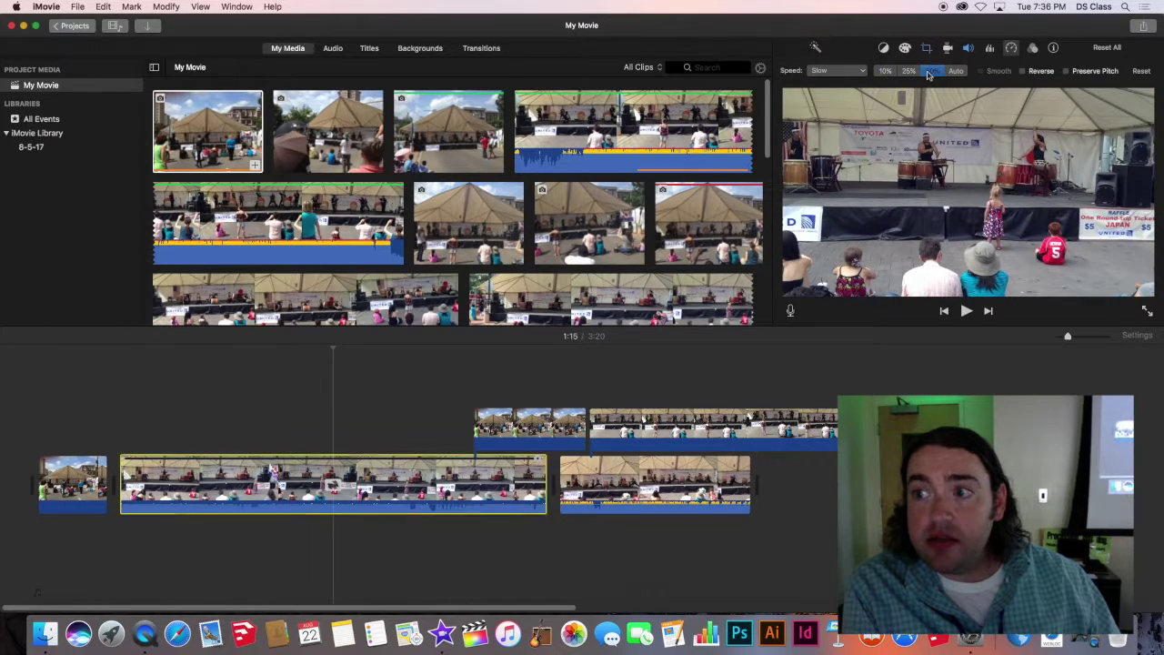
left_click(403, 409)
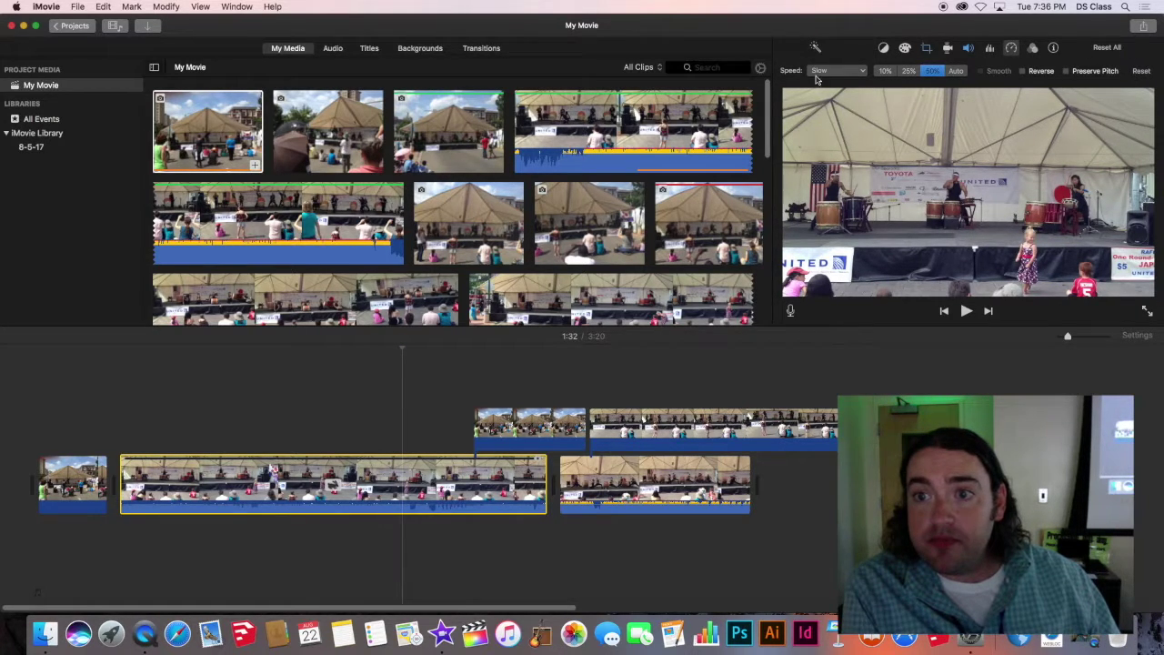
left_click(334, 475)
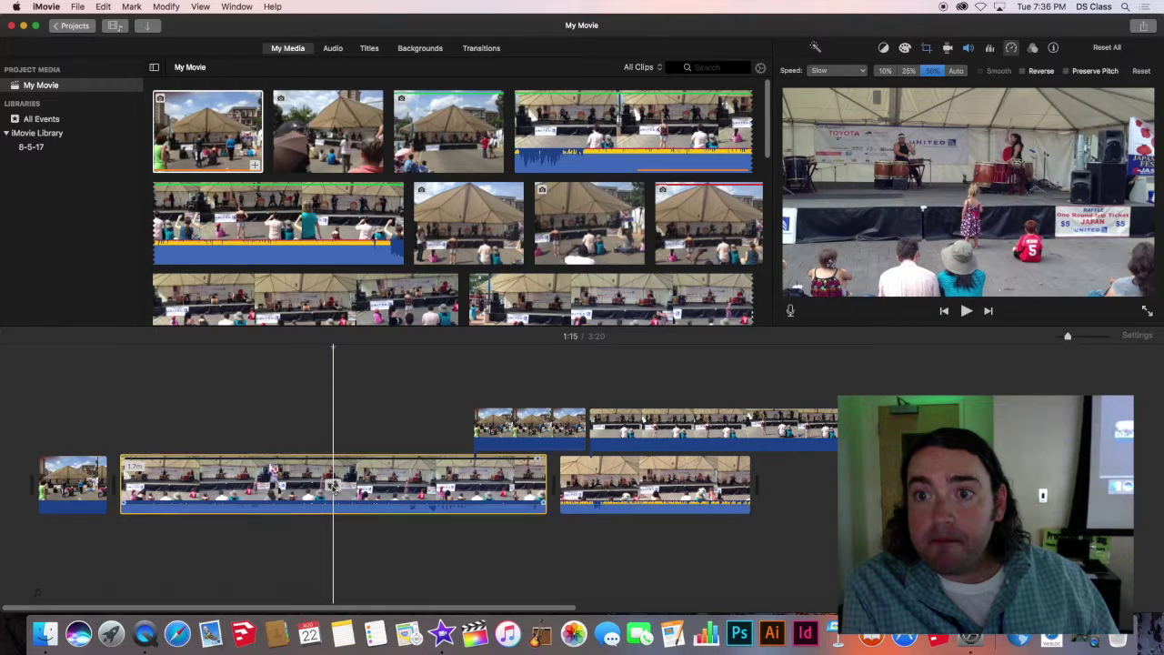
left_click(909, 71)
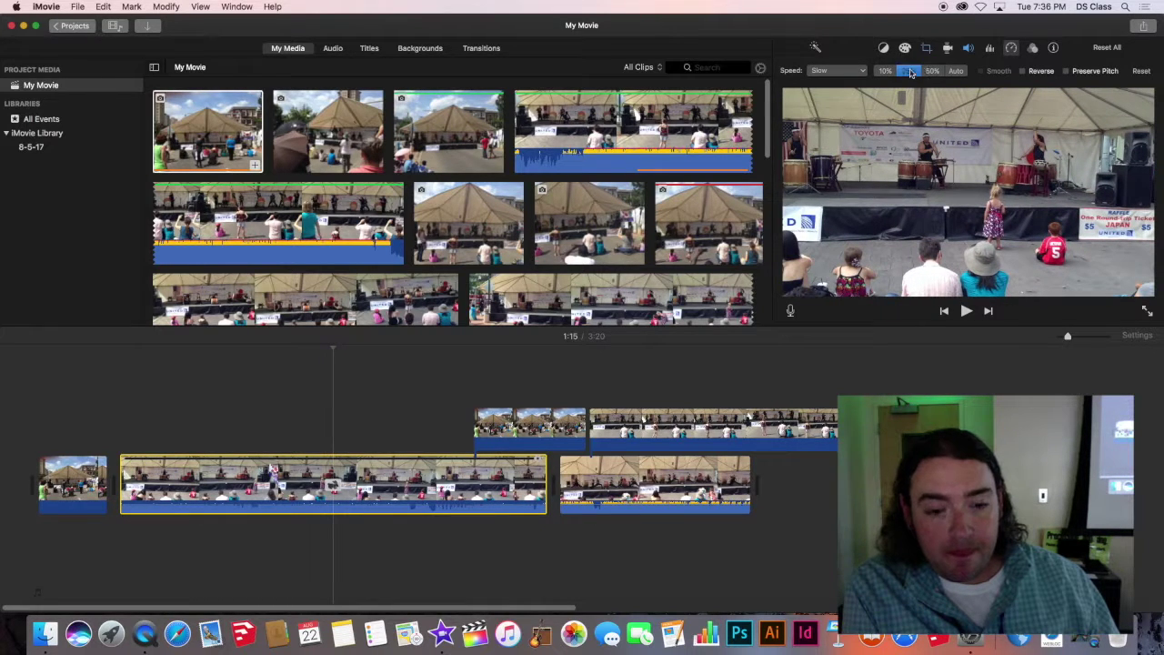
- Reselect the main stage clip and return its speed to Normal
left_click(837, 70)
left_click(842, 87)
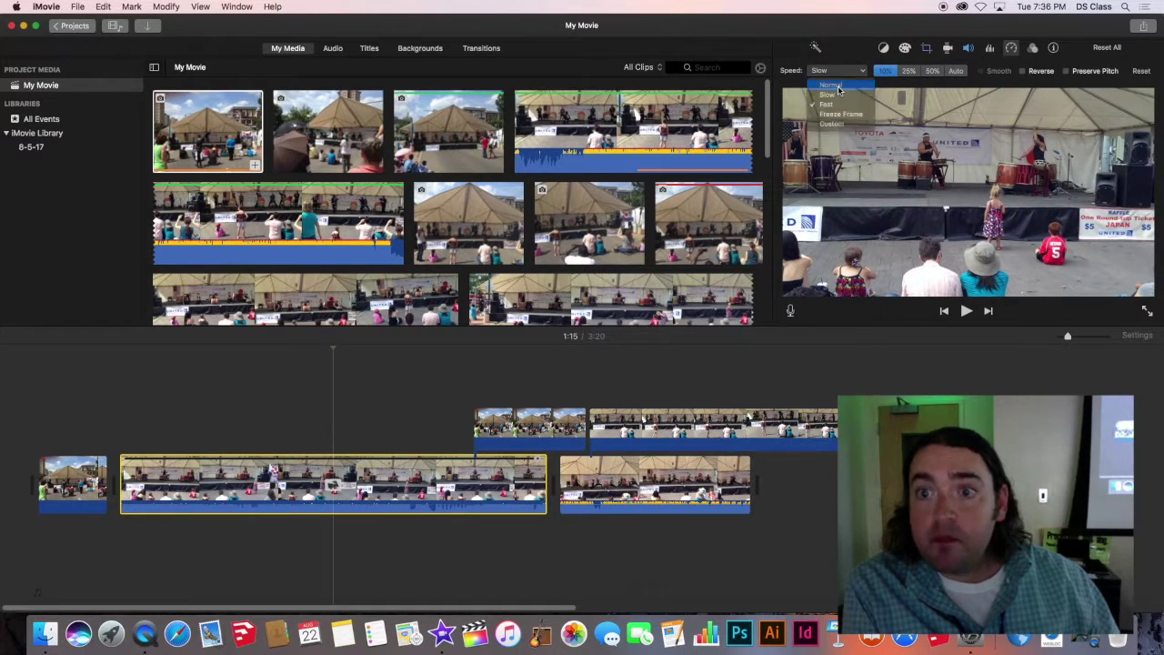
left_click(427, 447)
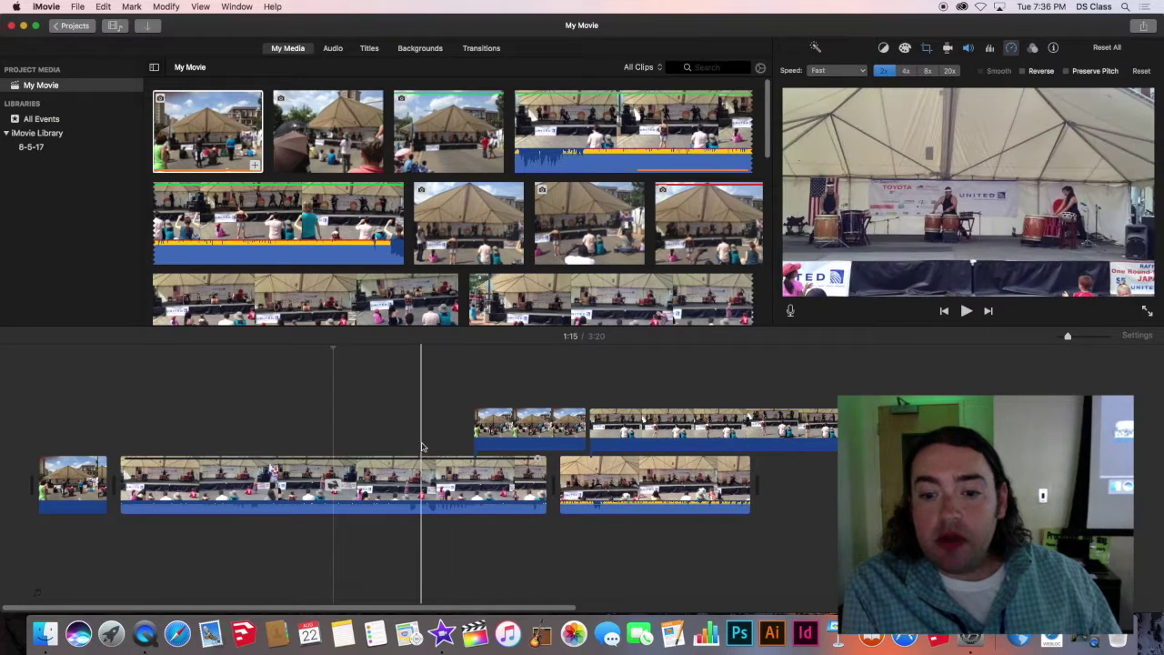
left_click(414, 478)
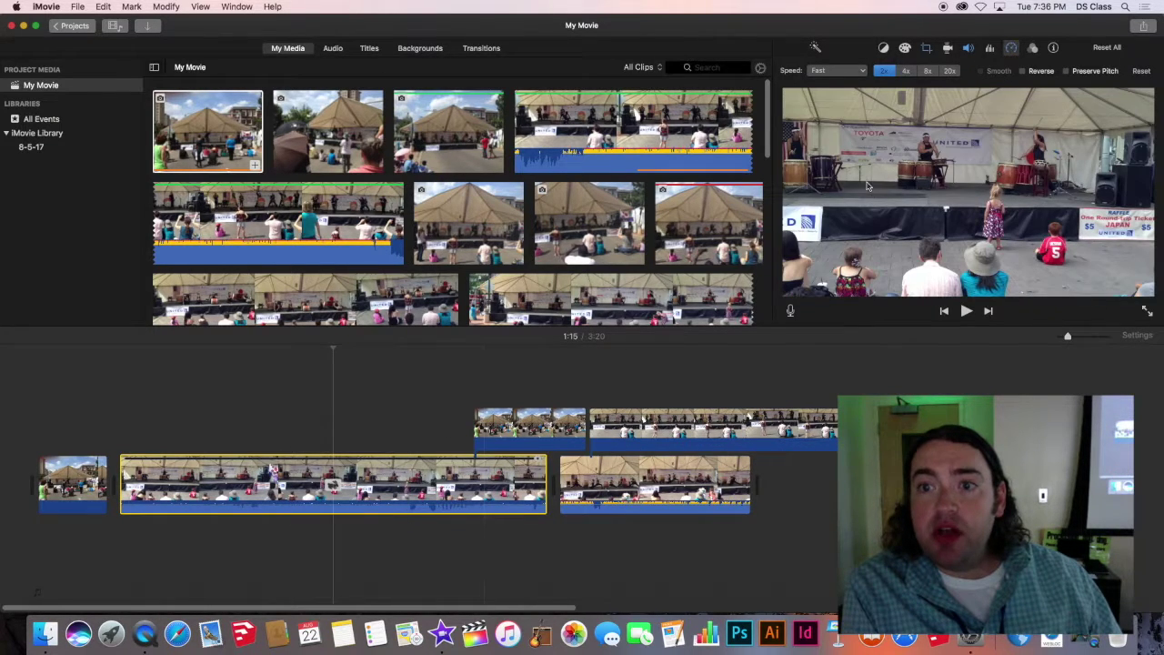
left_click(853, 71)
left_click(846, 86)
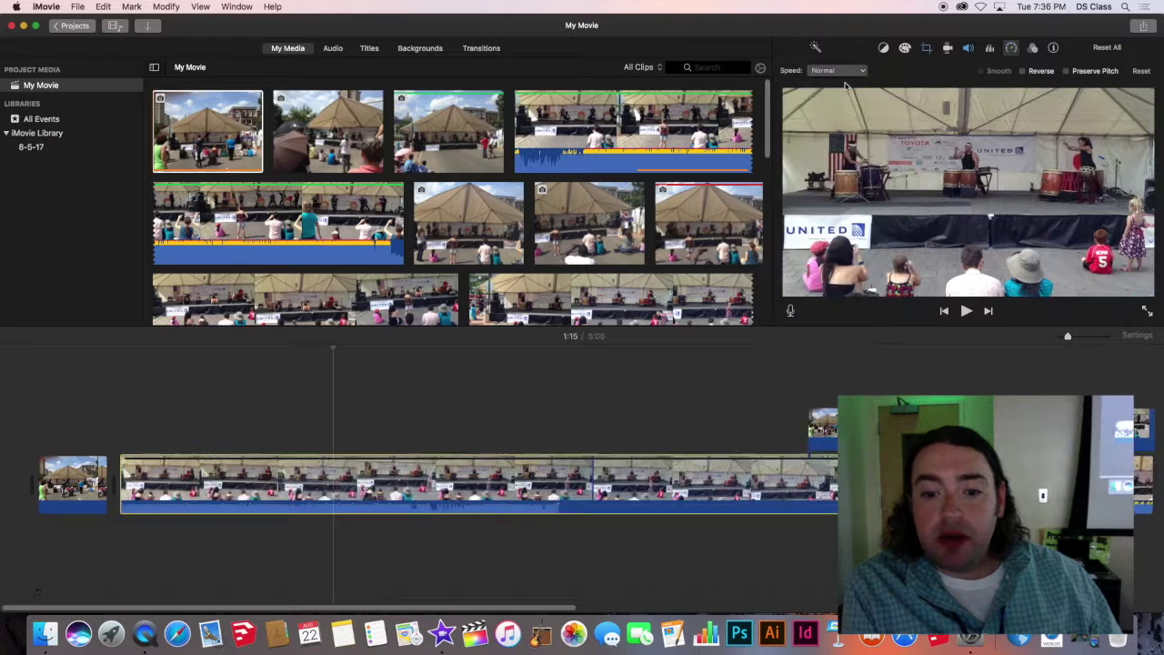
- Try the Slow speed at 10% on the main stage clip, and set it back to Normal
left_click(837, 70)
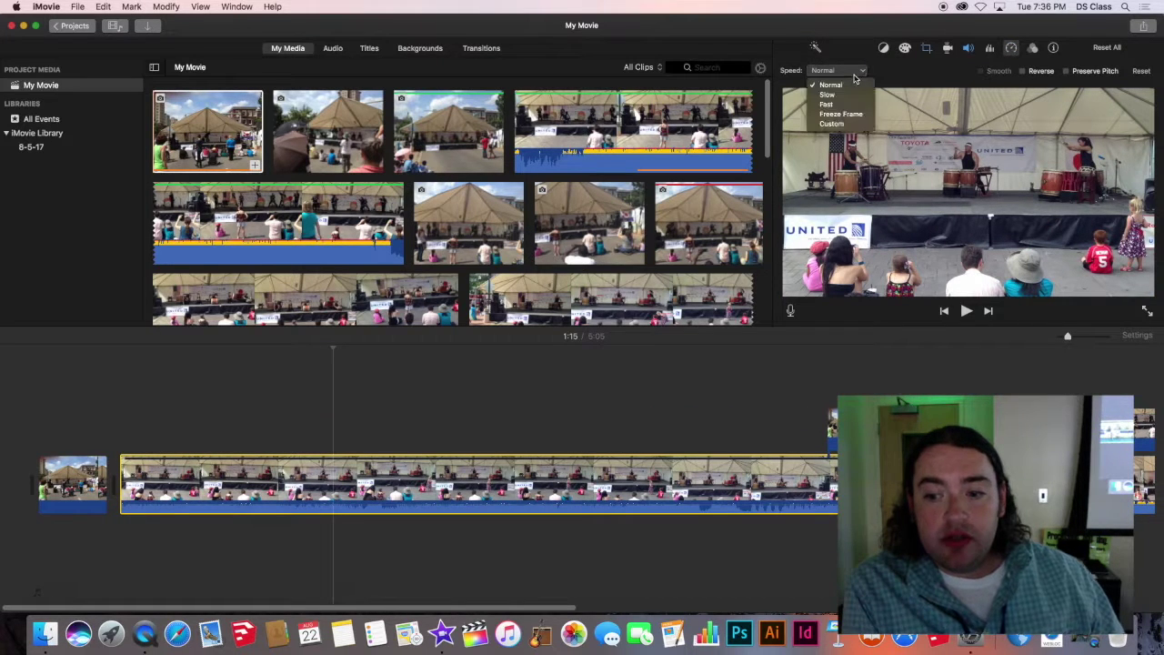
left_click(827, 94)
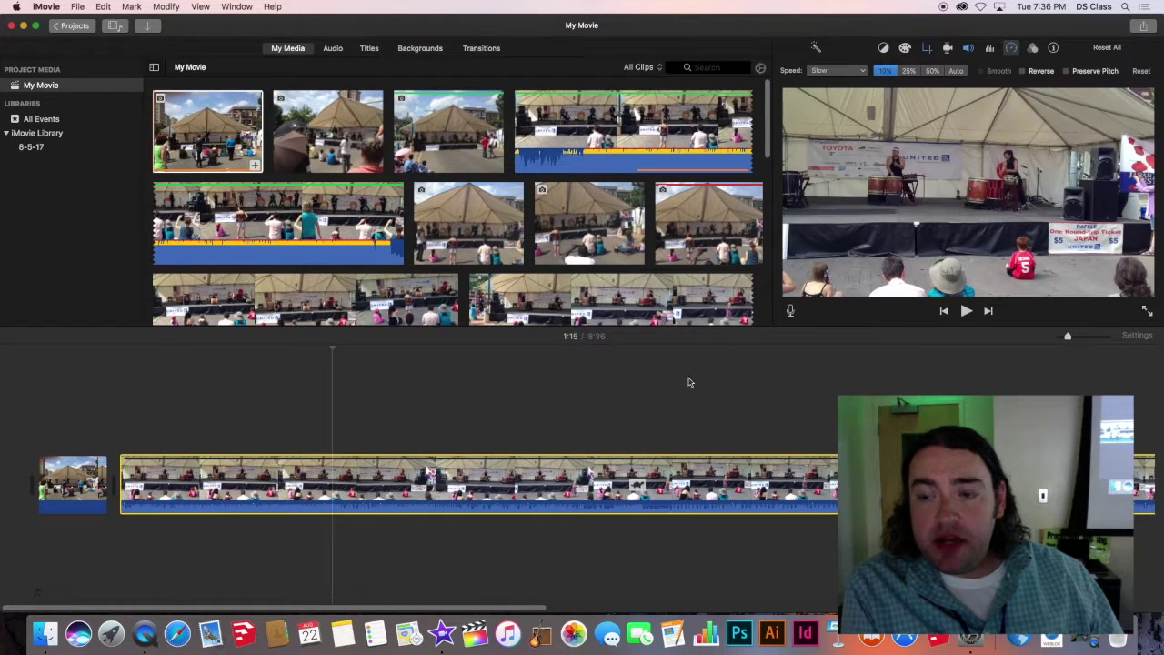
scroll(653, 423, "right", 6)
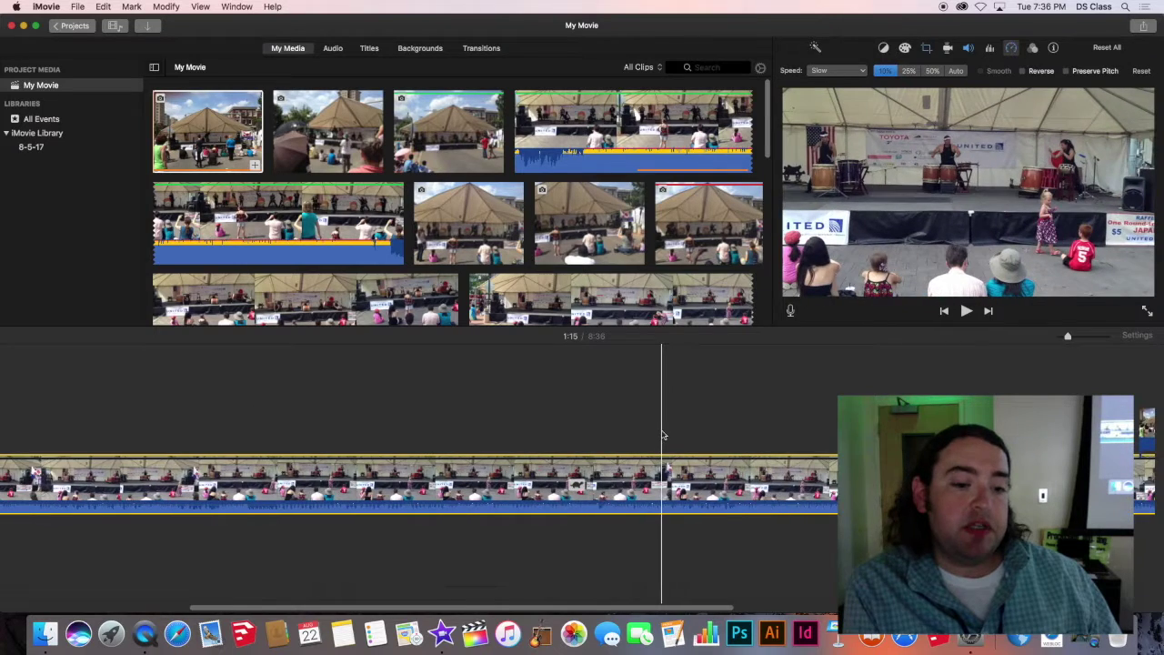
left_click(841, 70)
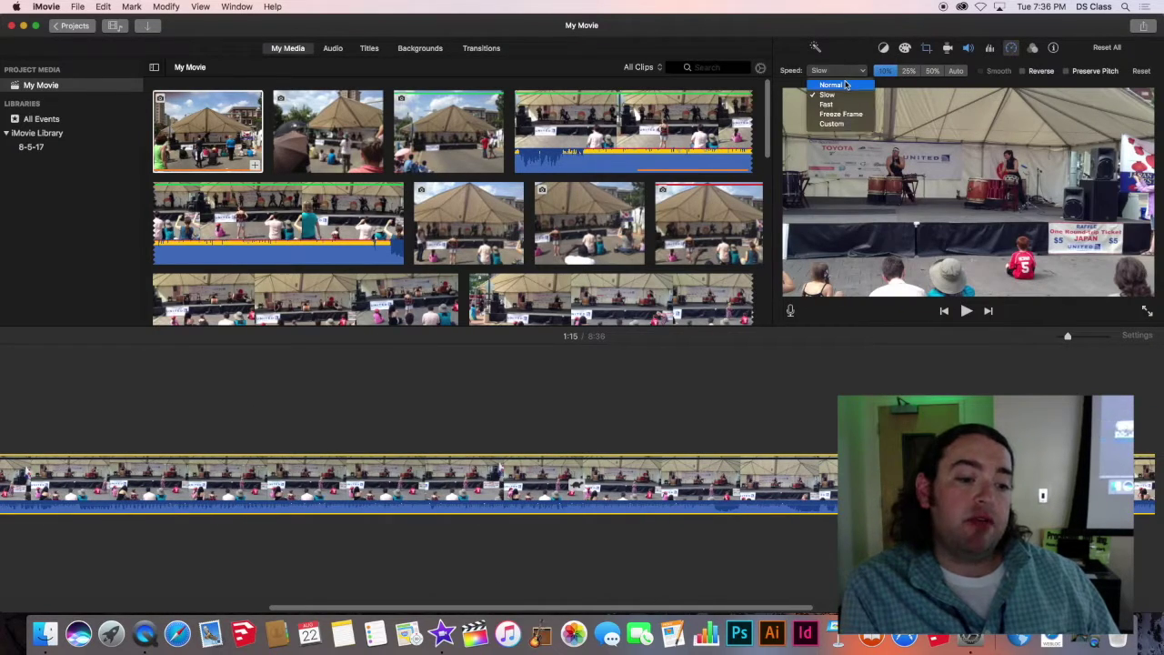
left_click(846, 85)
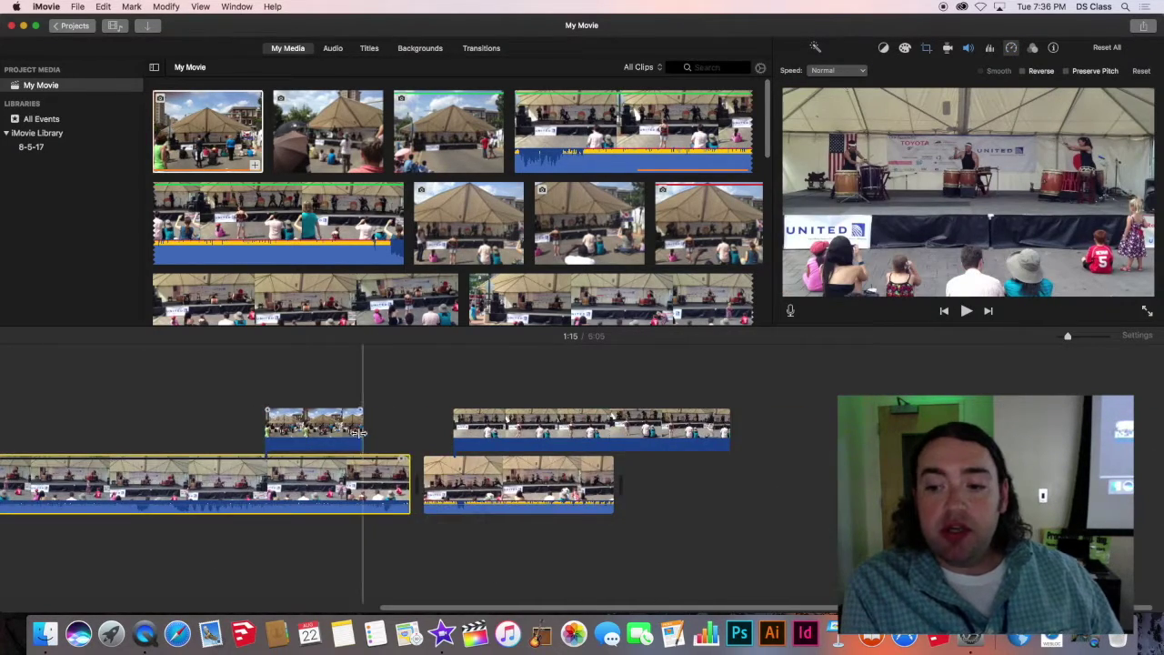
- Shorten the main stage clip from its end so the movie runs about 2:30, and place the playhead at 0:46
scroll(354, 422, "left", 10)
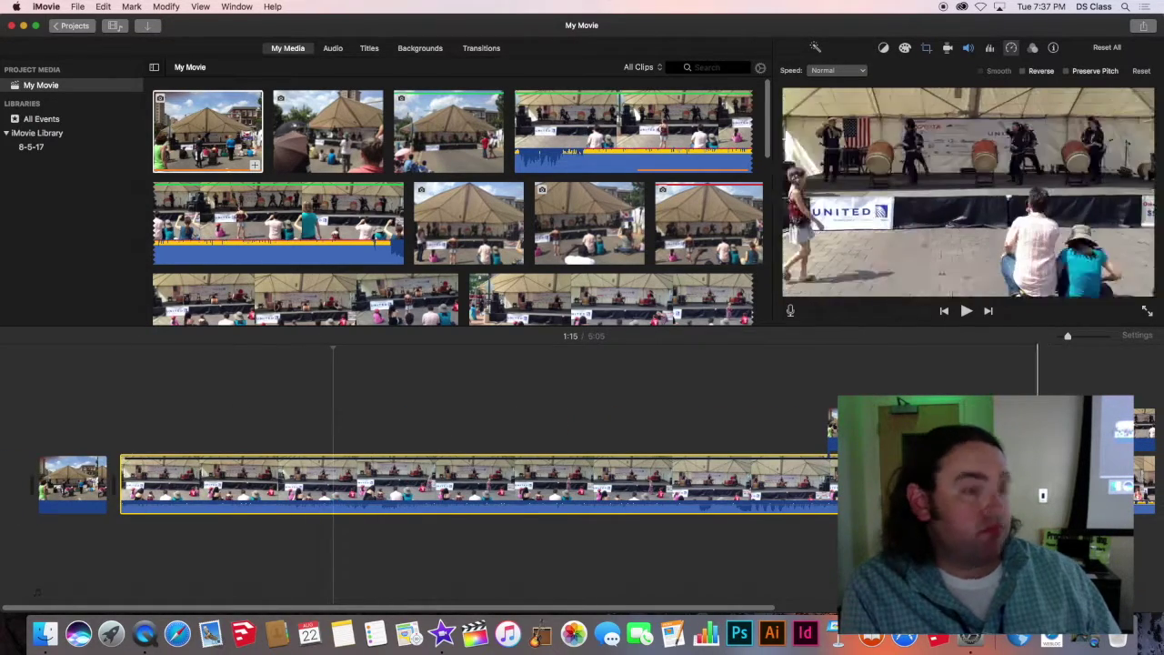
left_click_drag(985, 482, 374, 398)
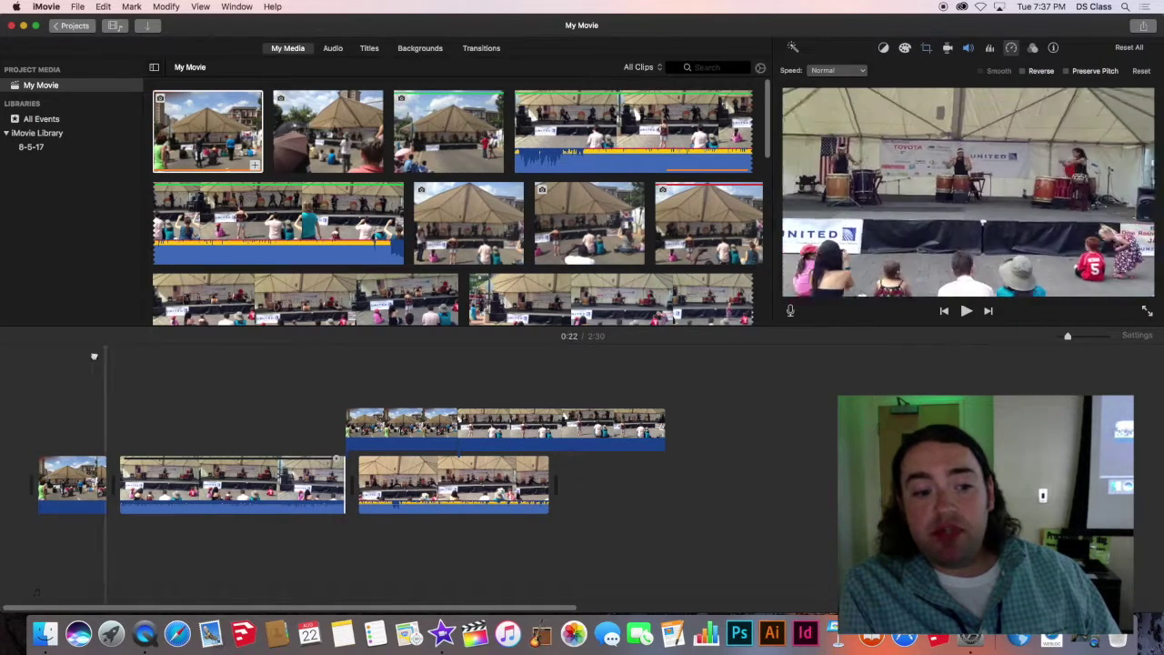
left_click(218, 360)
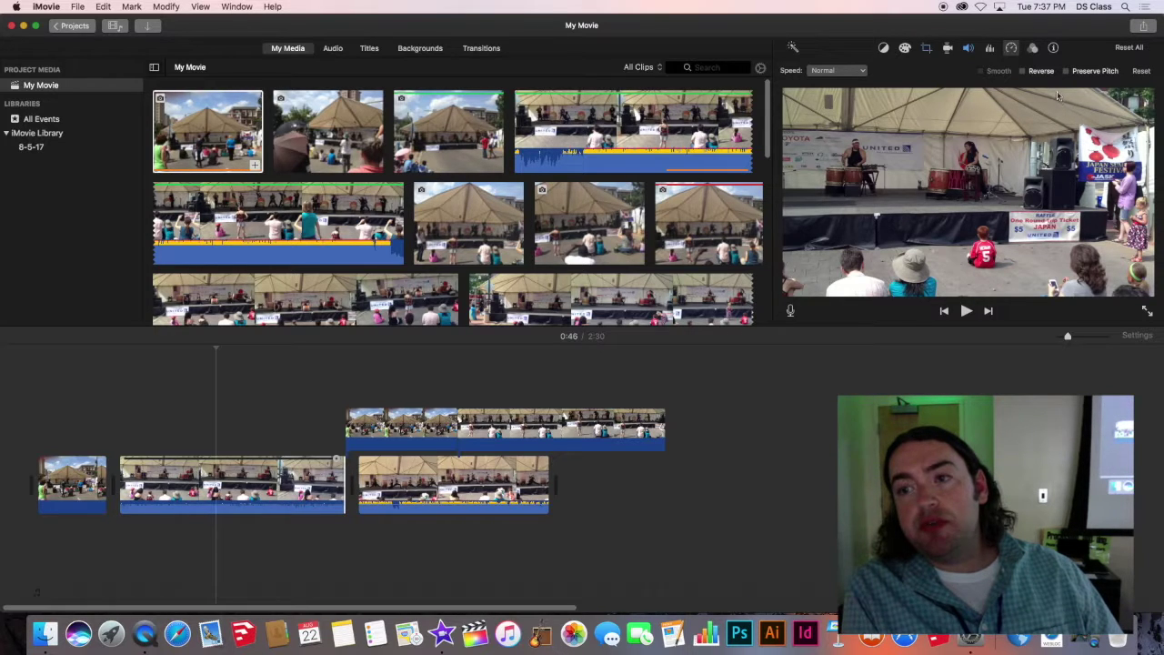
left_click(1015, 51)
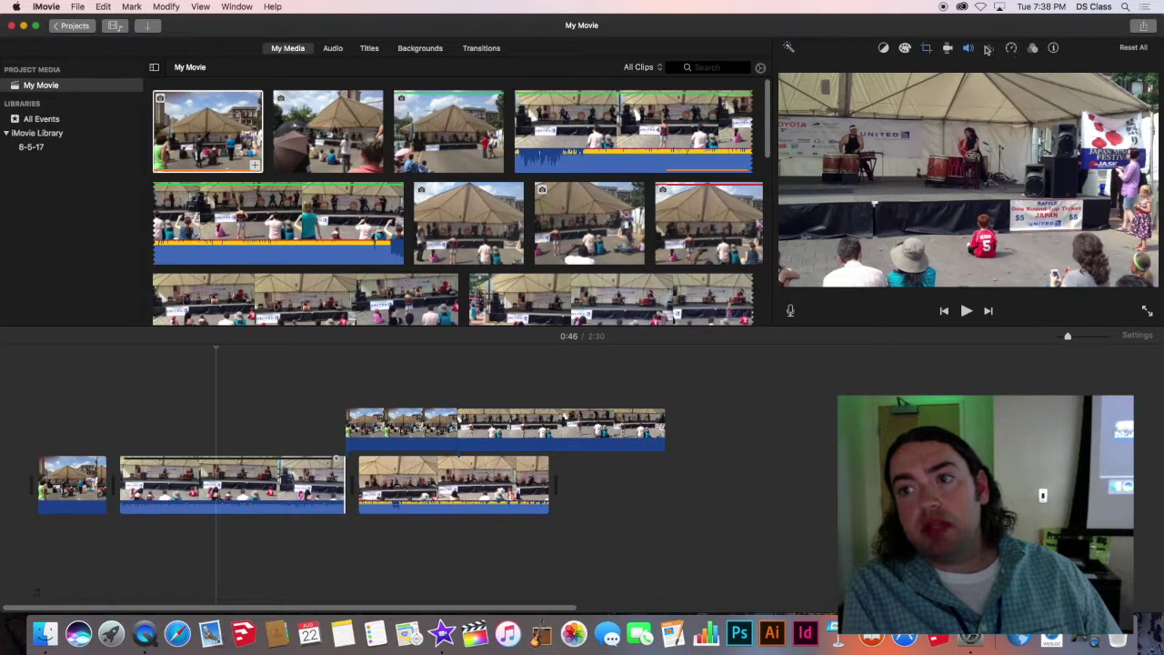
left_click(991, 50)
left_click(1015, 51)
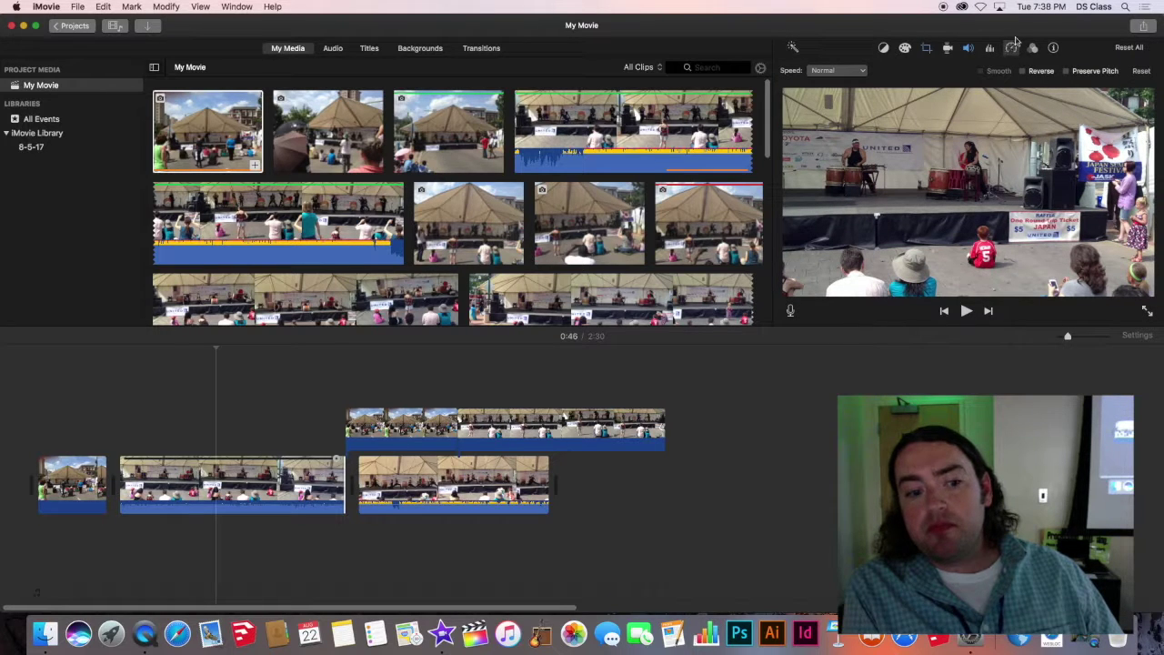
- Apply the Negative clip filter to the shortened main stage clip, and look over the audio effects without choosing one
left_click(1034, 50)
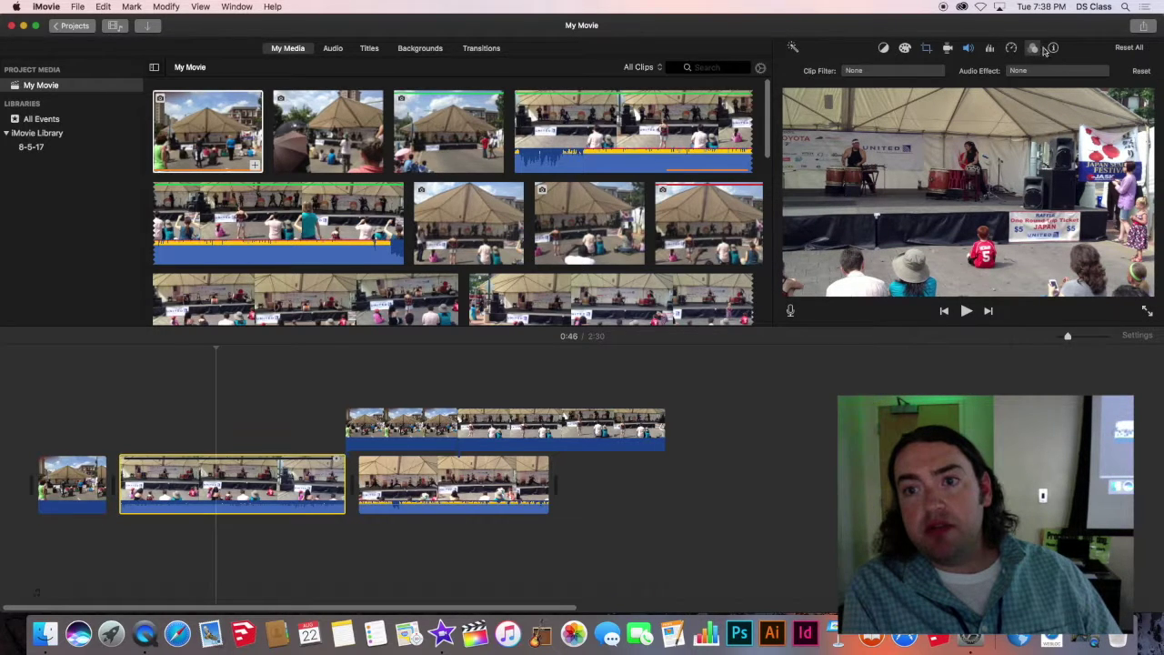
left_click(1037, 53)
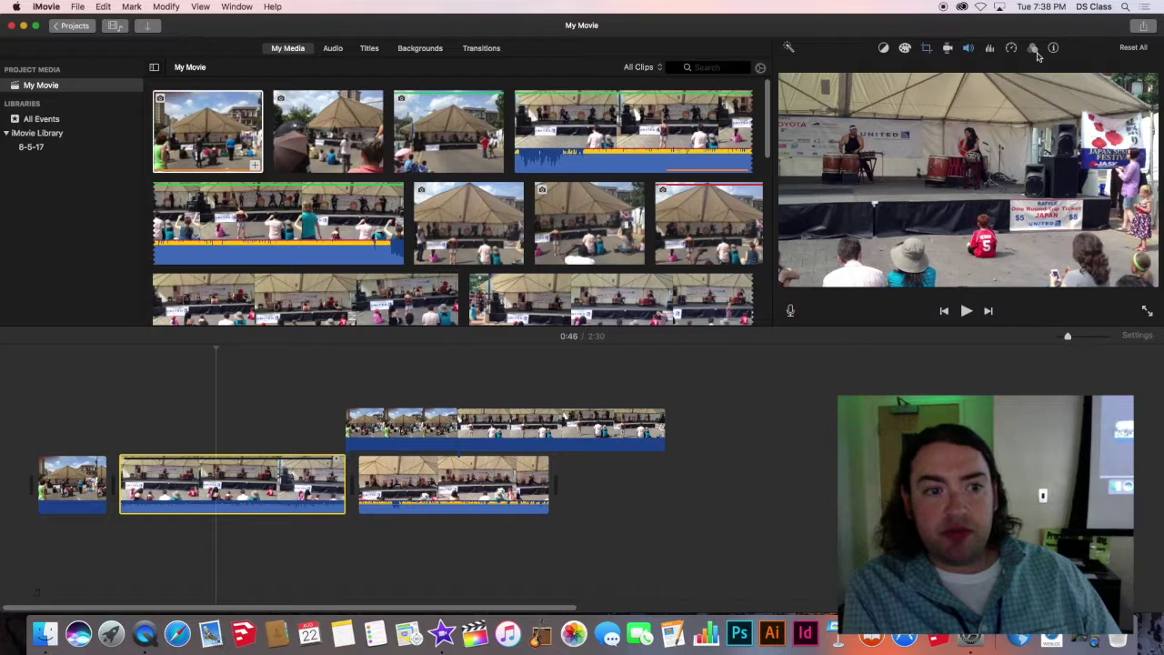
left_click(1037, 53)
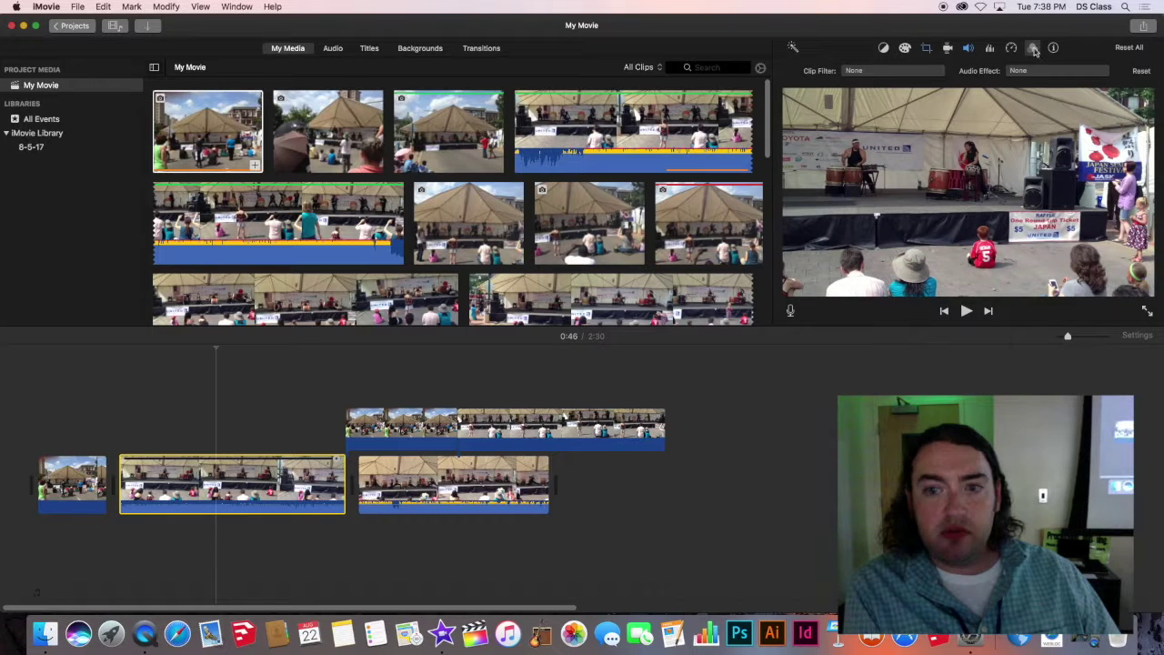
left_click(932, 72)
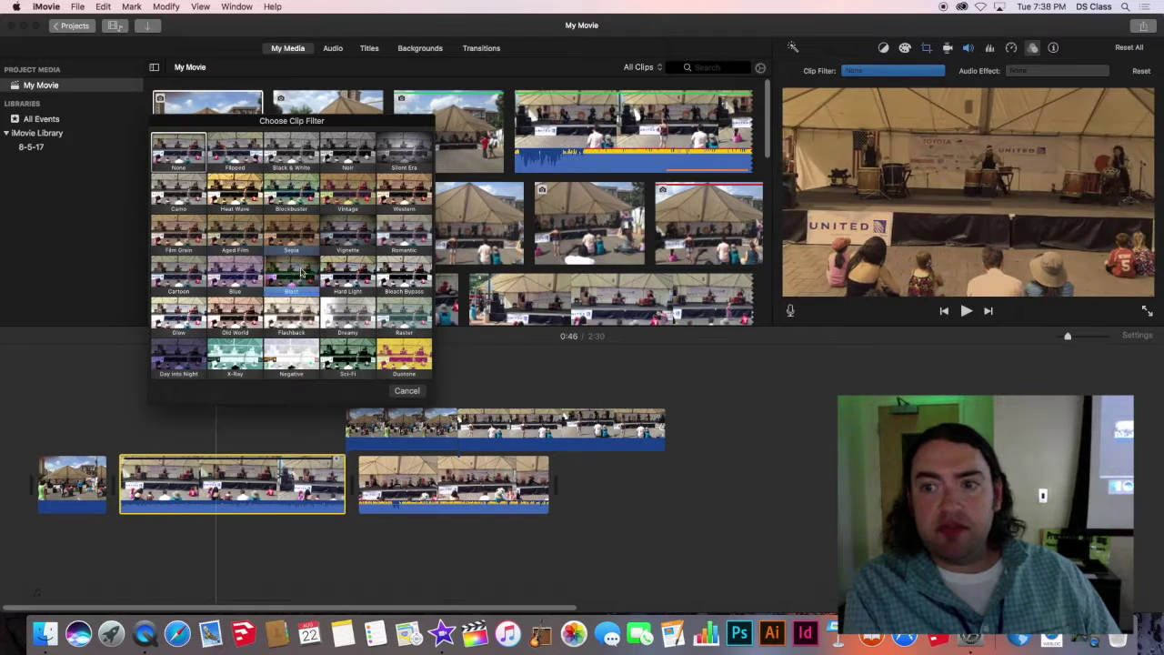
left_click(287, 361)
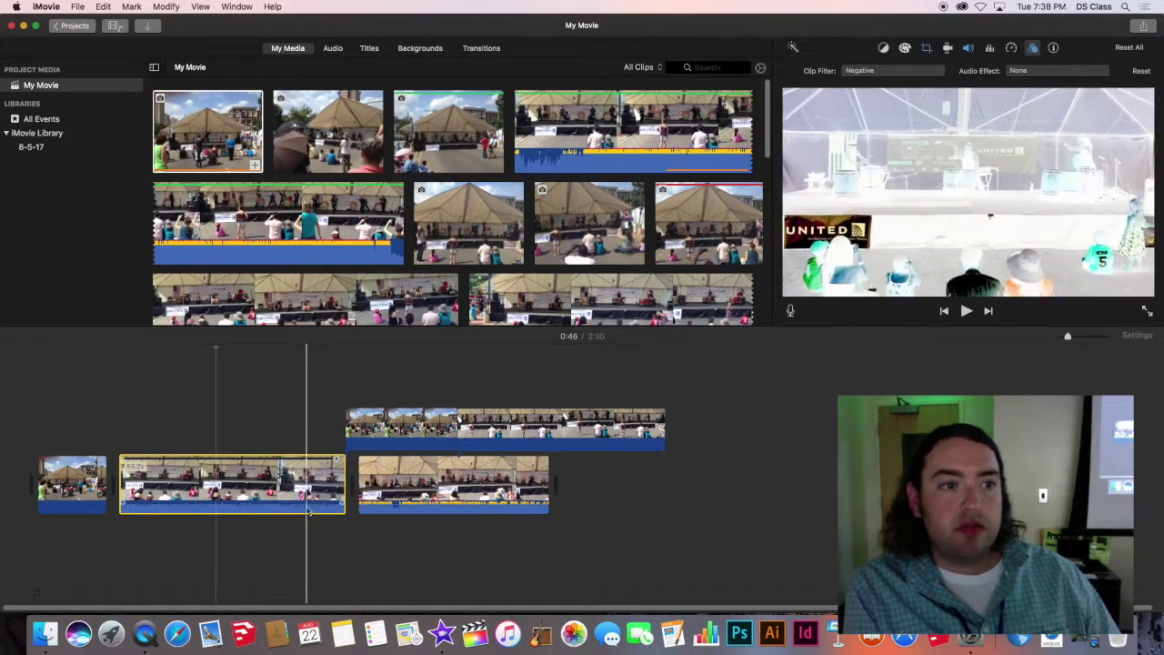
left_click(1030, 73)
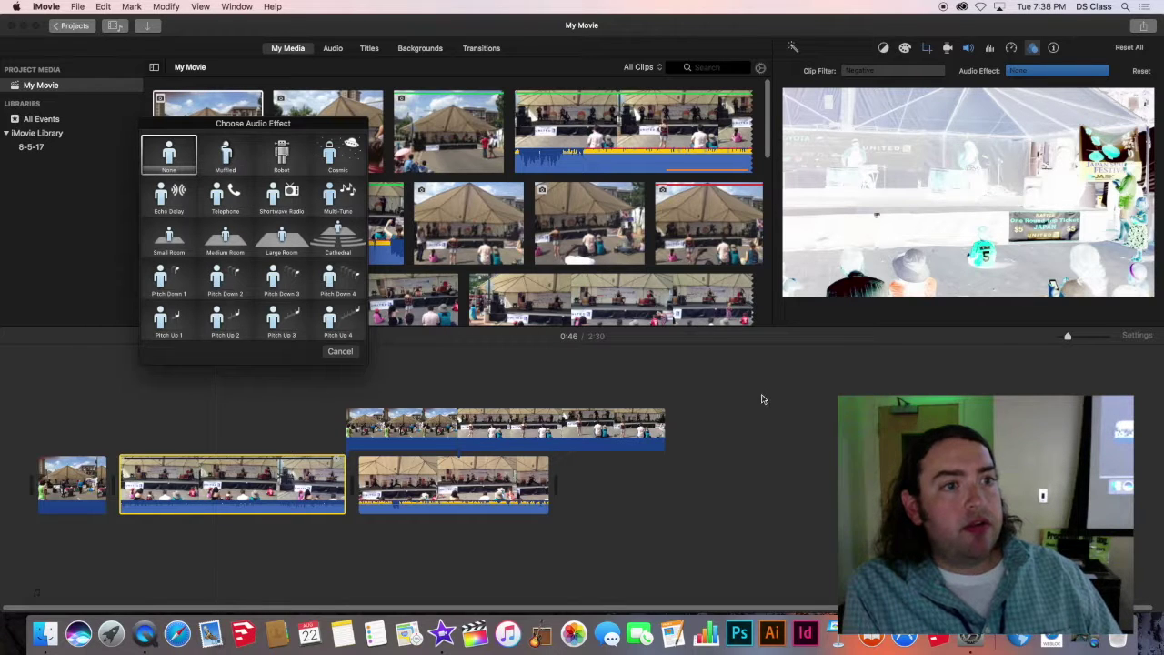
left_click(339, 352)
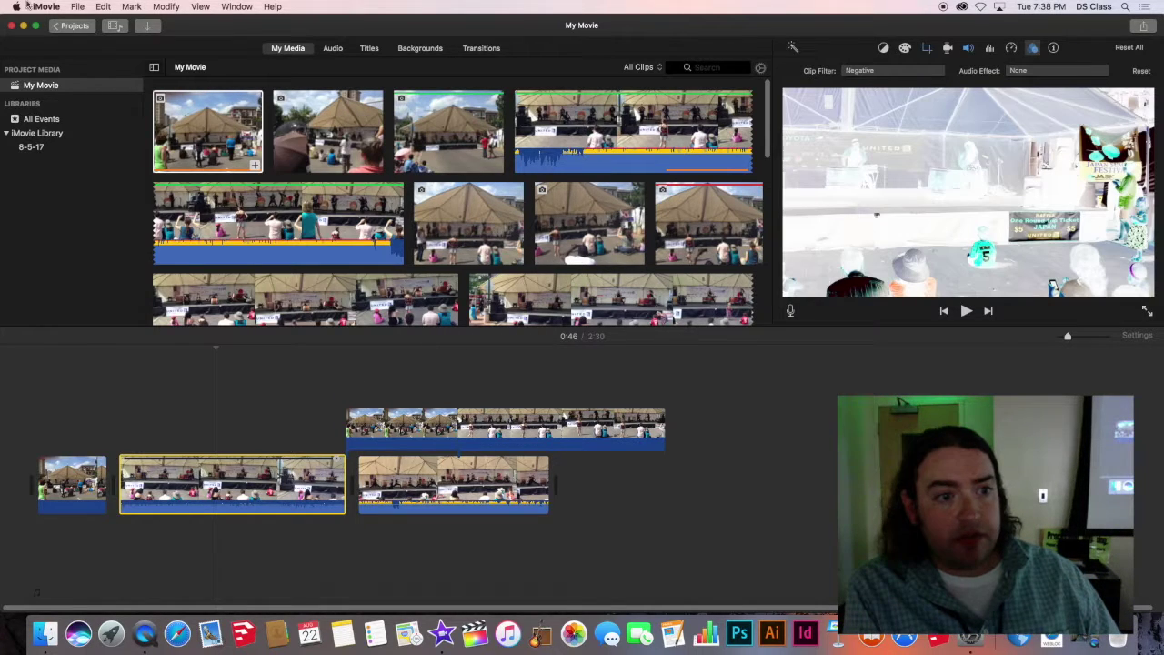
- Open the media import window and browse to the SeaWorld Clips FCPB folder inside Final Cut Pro Basics, showing its contents
left_click(72, 6)
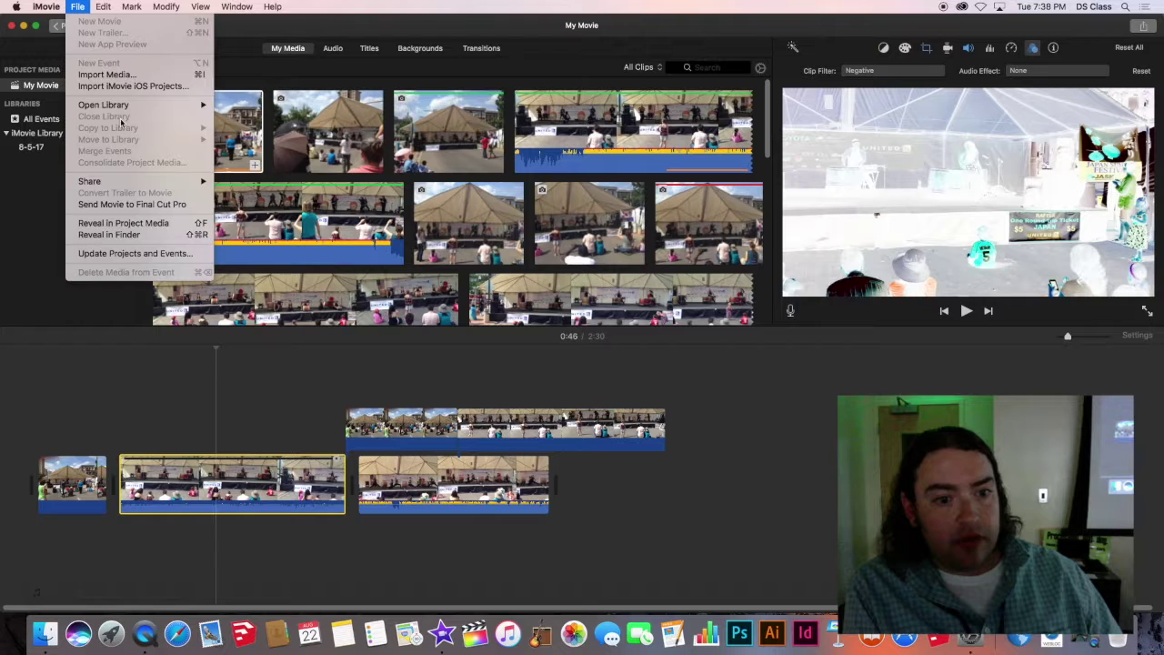
left_click(113, 76)
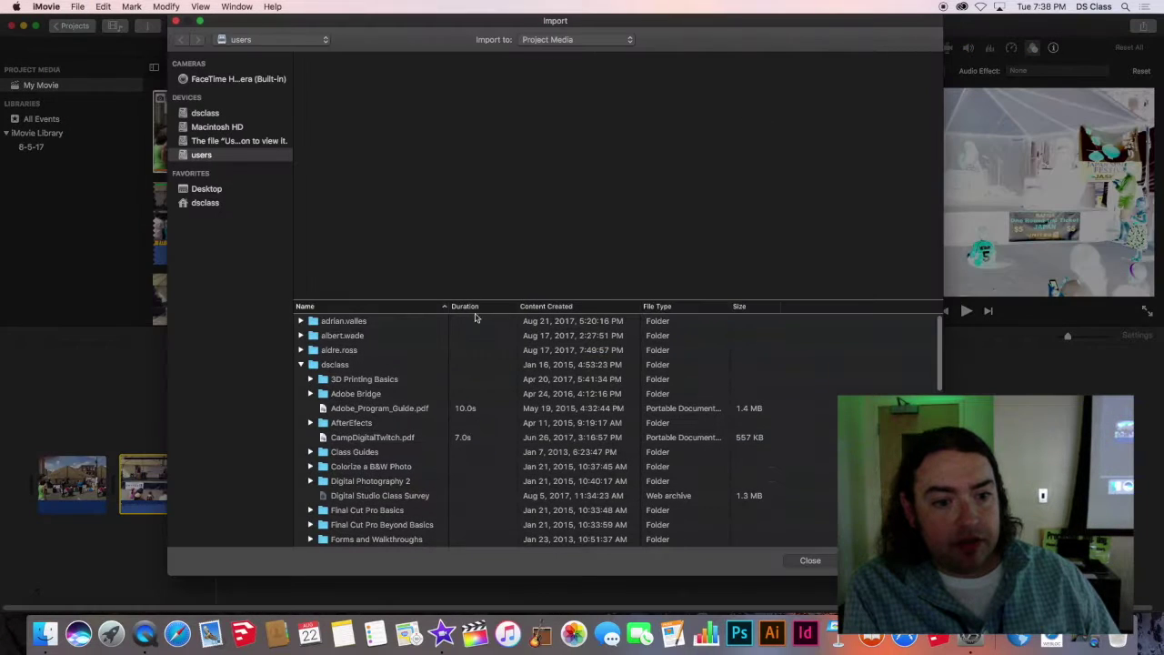
left_click(206, 203)
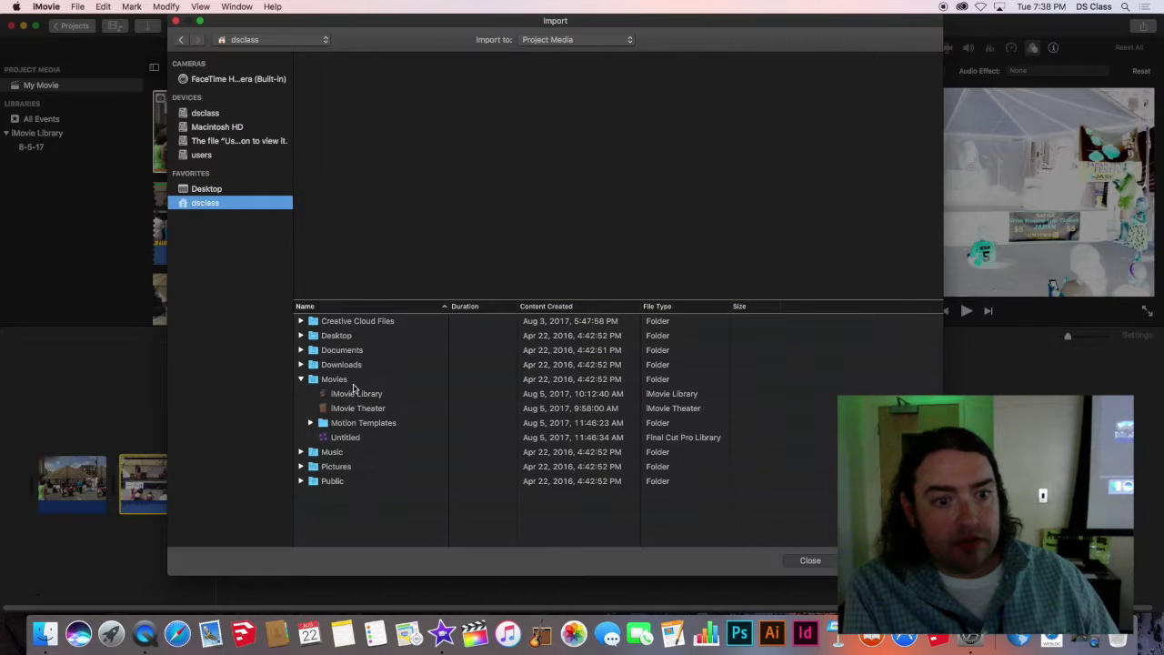
left_click(347, 382)
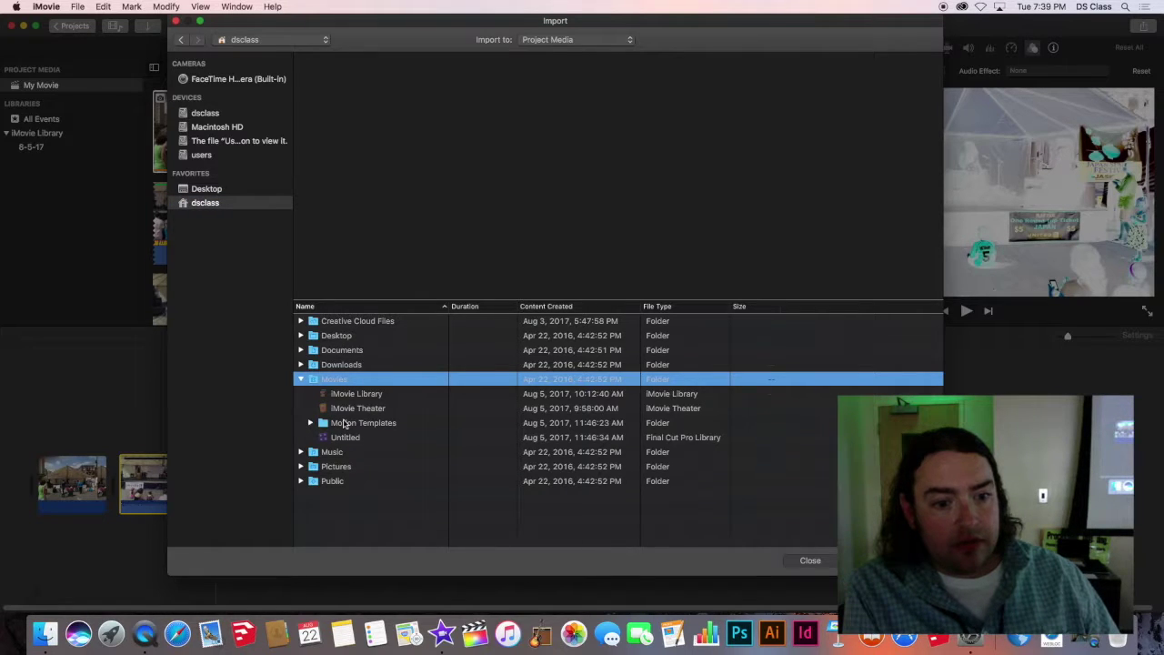
left_click(218, 156)
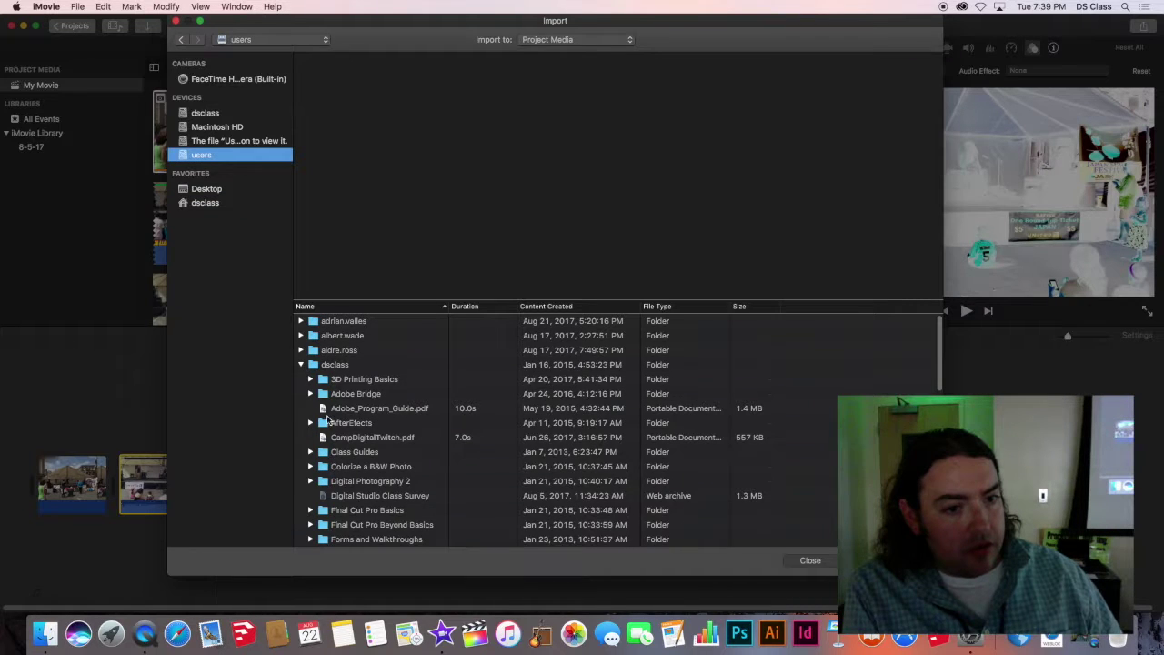
double_click(360, 514)
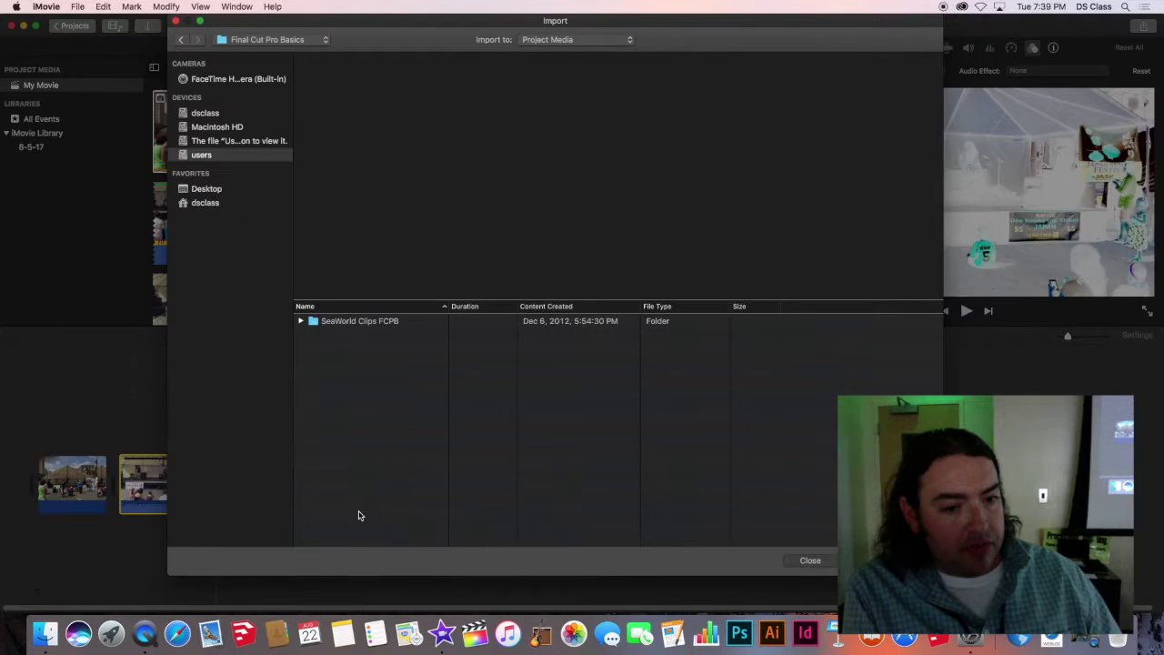
left_click(306, 326)
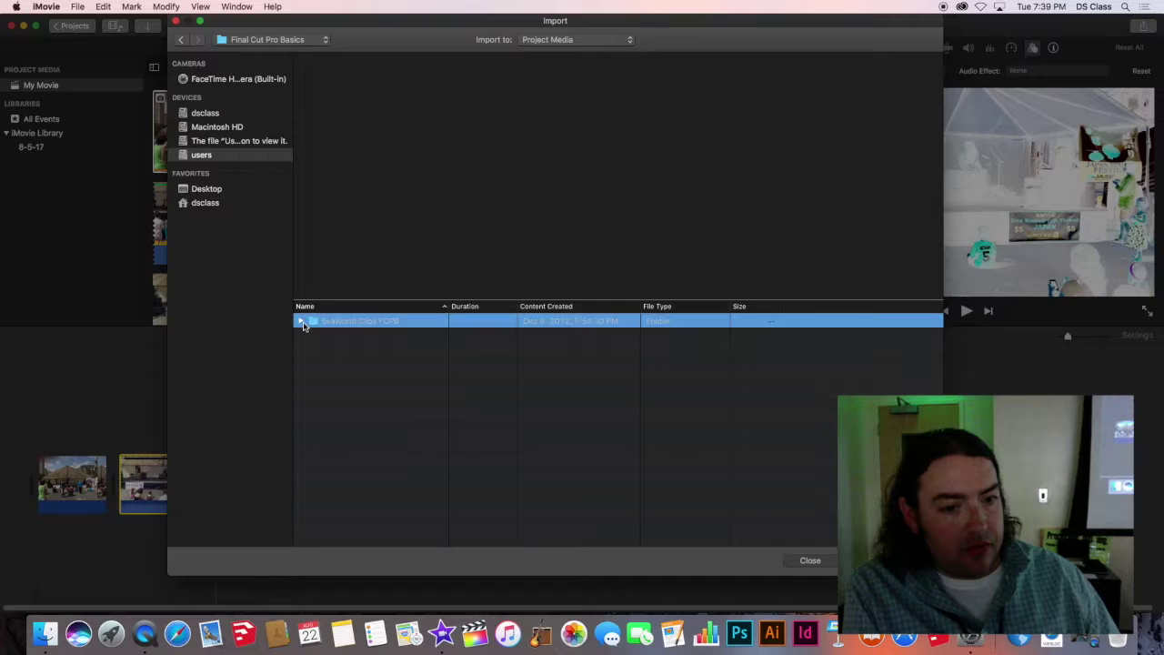
left_click(302, 323)
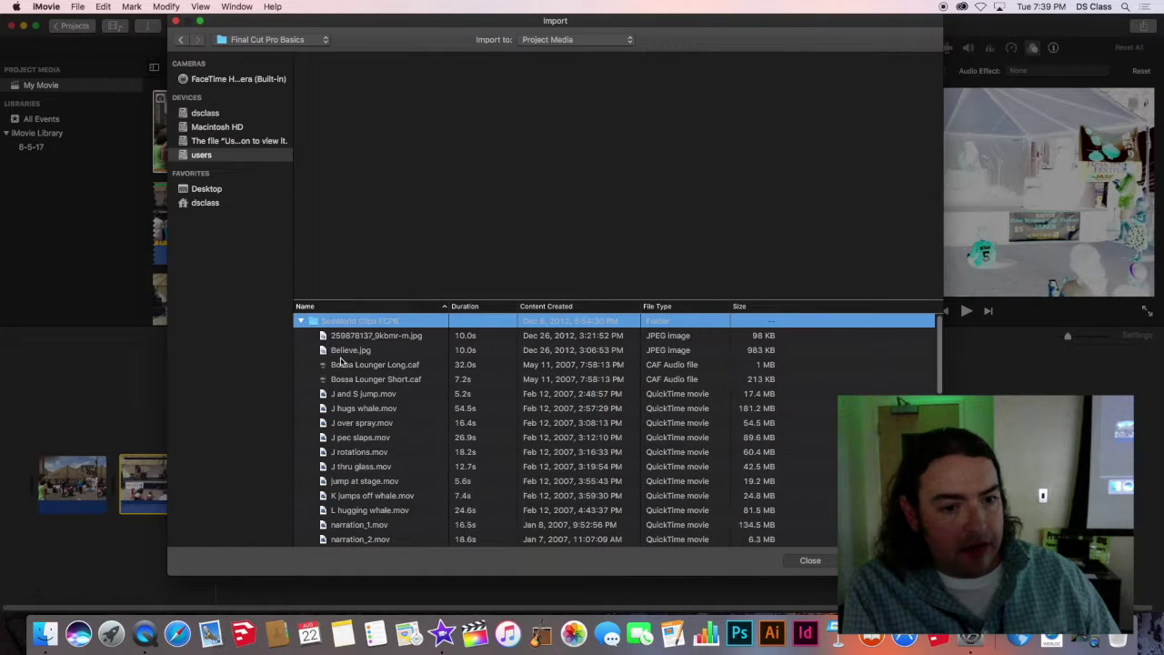
- Import the _MM_with trainers.mov clip from the SeaWorld folder into the project media
scroll(355, 391, "down", 10)
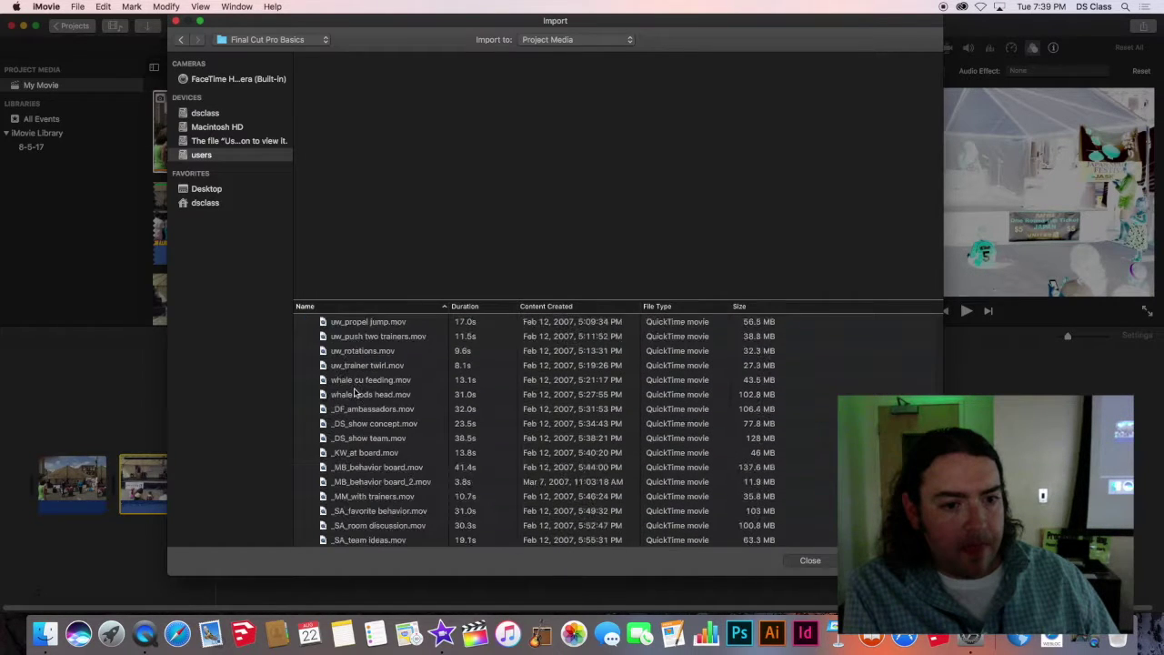
scroll(355, 391, "up", 4)
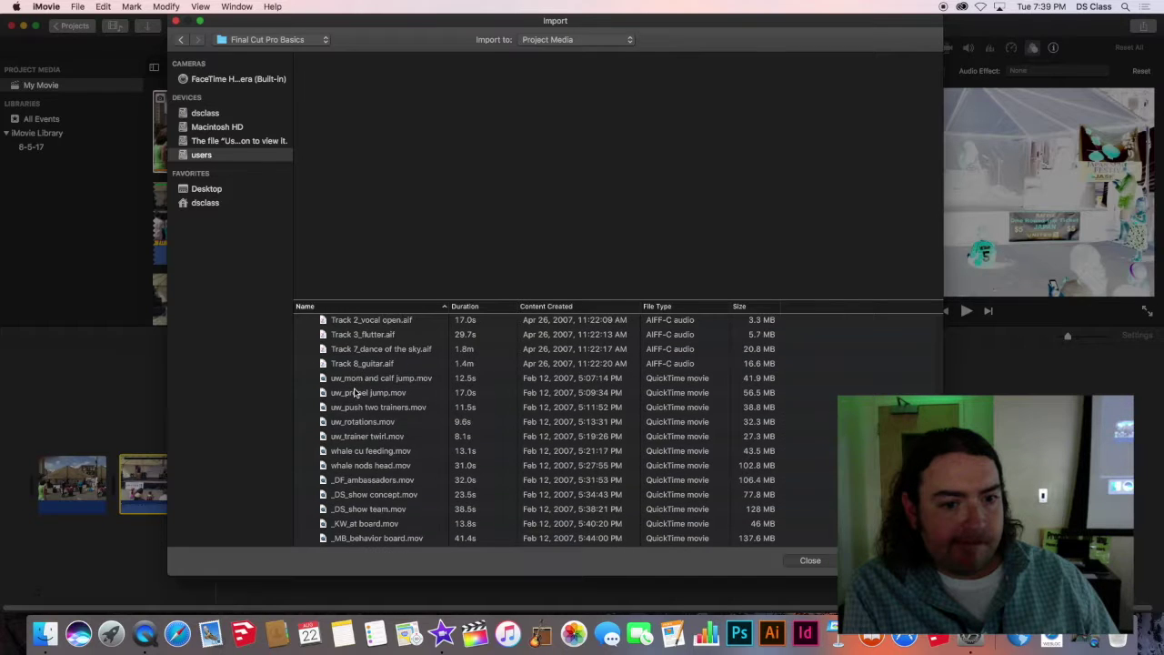
scroll(406, 396, "up", 1)
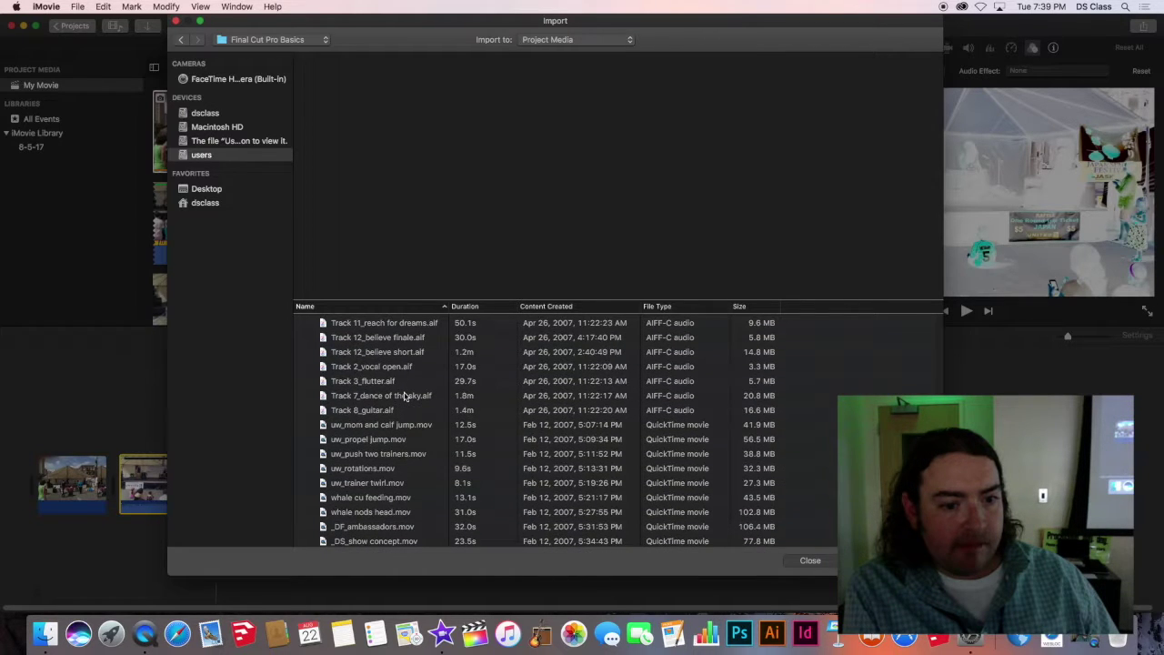
scroll(405, 396, "up", 2)
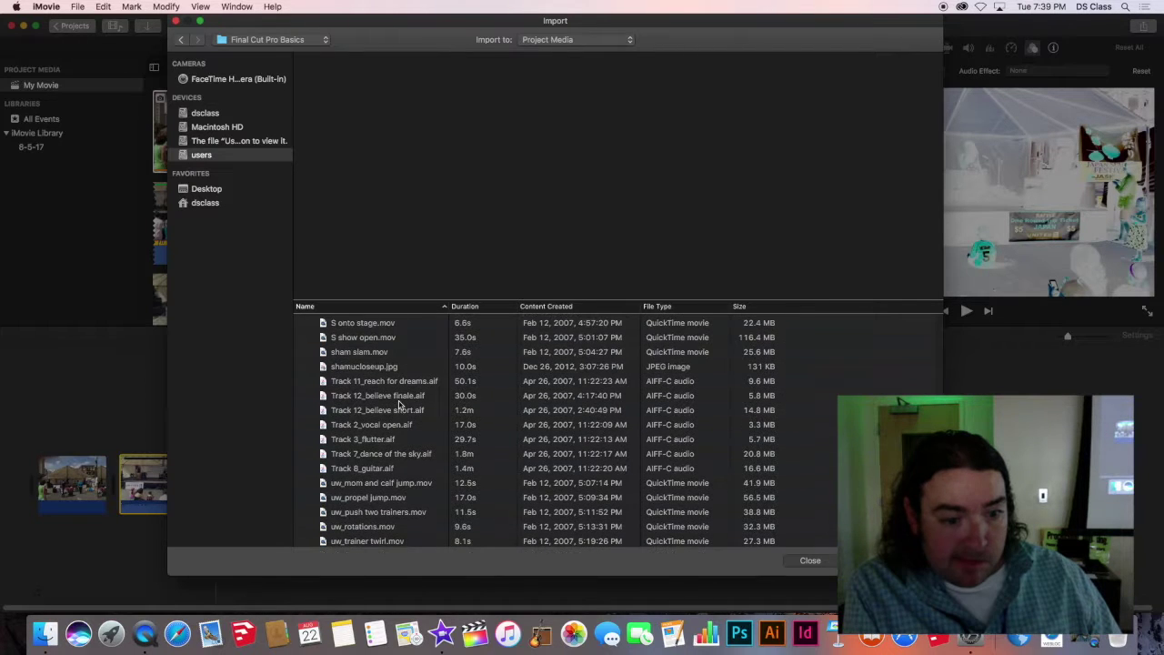
scroll(397, 406, "down", 5)
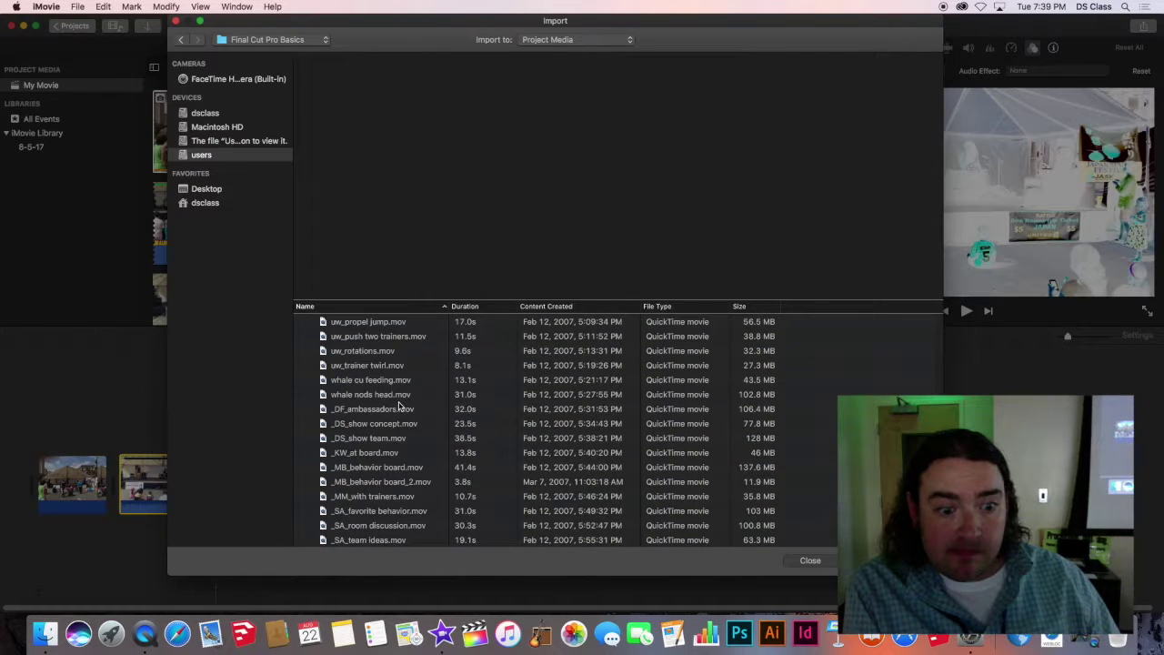
left_click(393, 498)
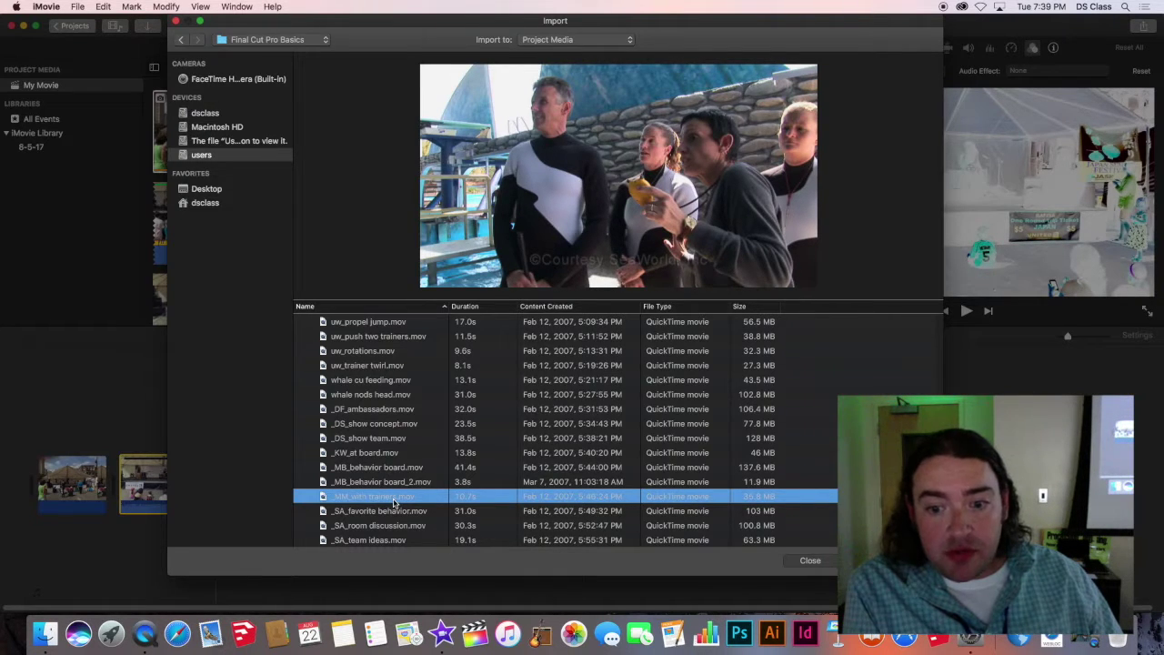
key("Return")
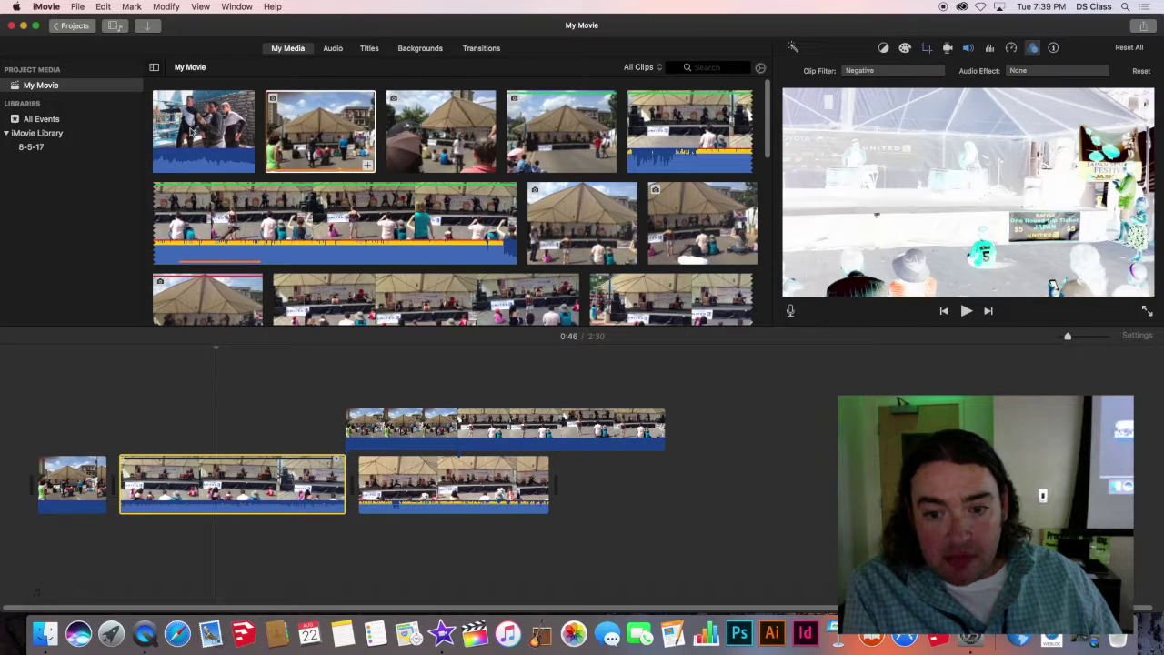
- Place the imported trainers clip at the end of the main storyline, and shorten the second overlay clip so the movie runs 2:15
left_click(185, 127)
left_click_drag(182, 127, 696, 463)
left_click_drag(593, 473, 760, 482)
left_click(641, 431)
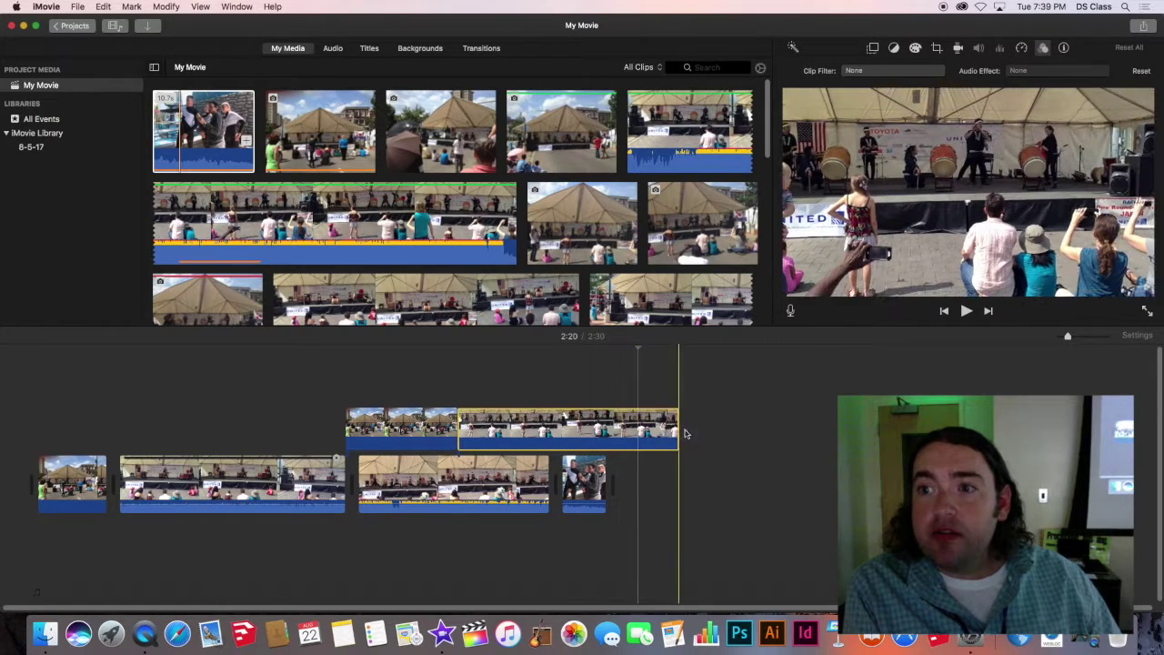
left_click_drag(678, 433, 498, 431)
- Look over the audio effects available for the trainers clip without choosing one
left_click(571, 462)
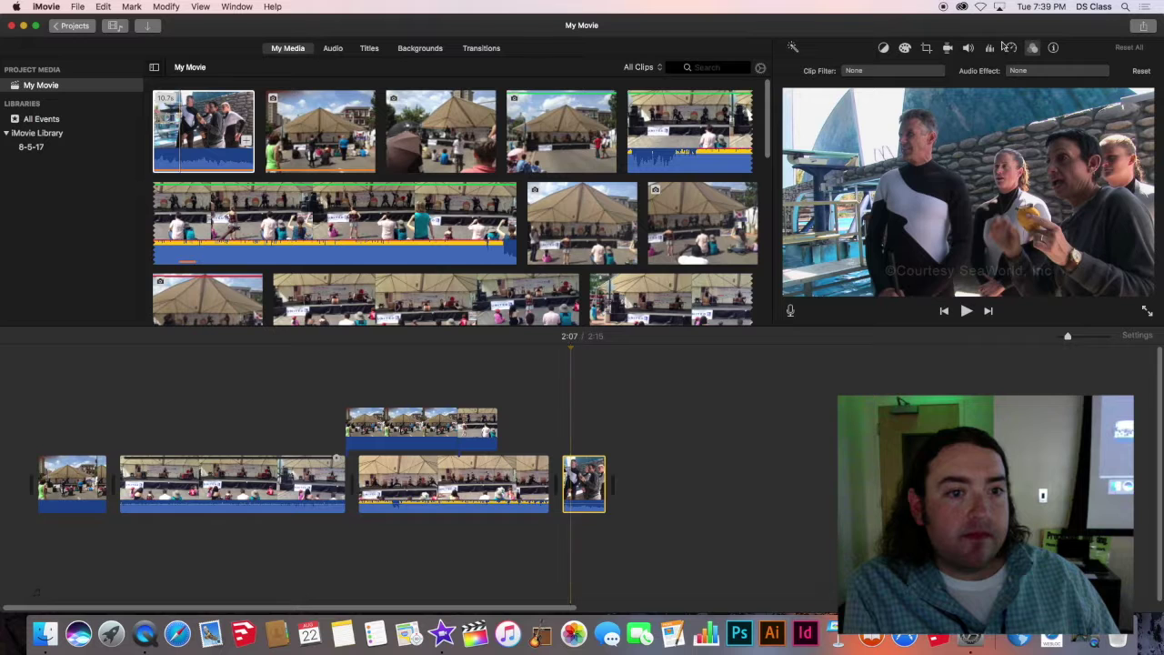
left_click(1018, 71)
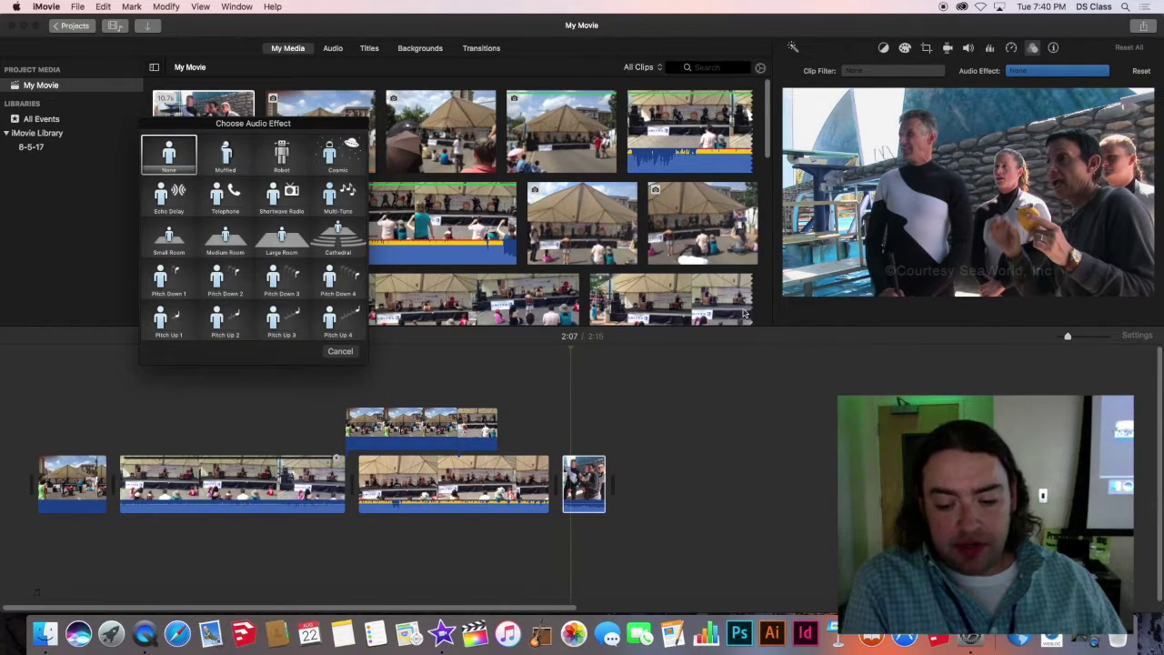
left_click(340, 351)
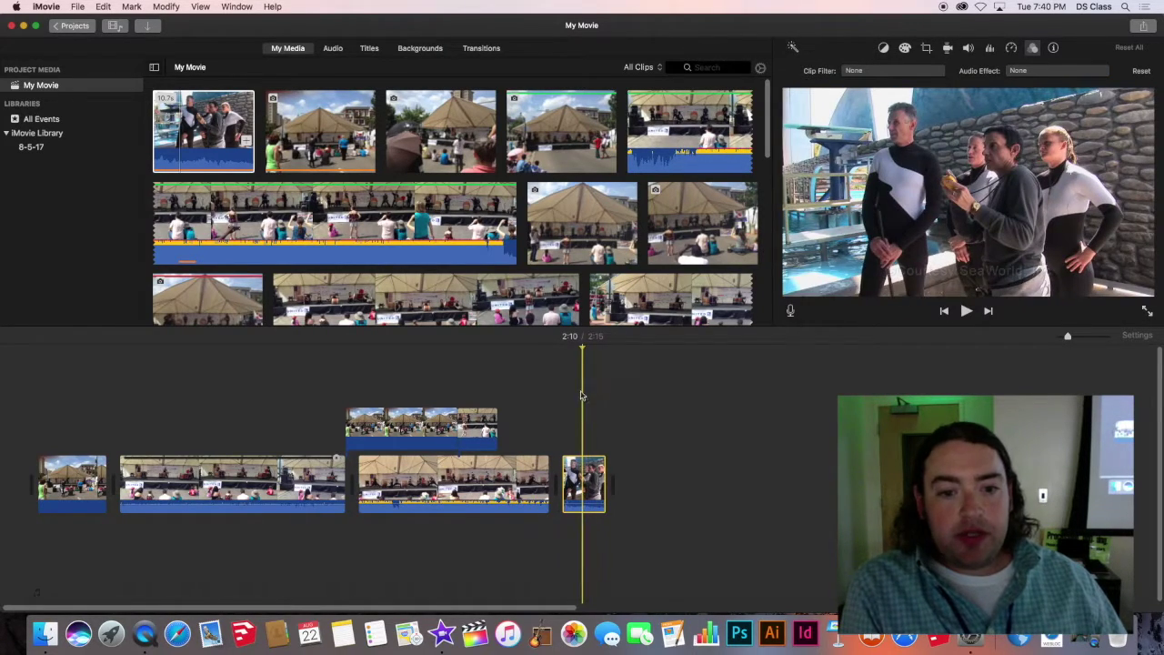
- Mute the computer's sound and delete the trainers clip from the timeline
key("XF86AudioMute")
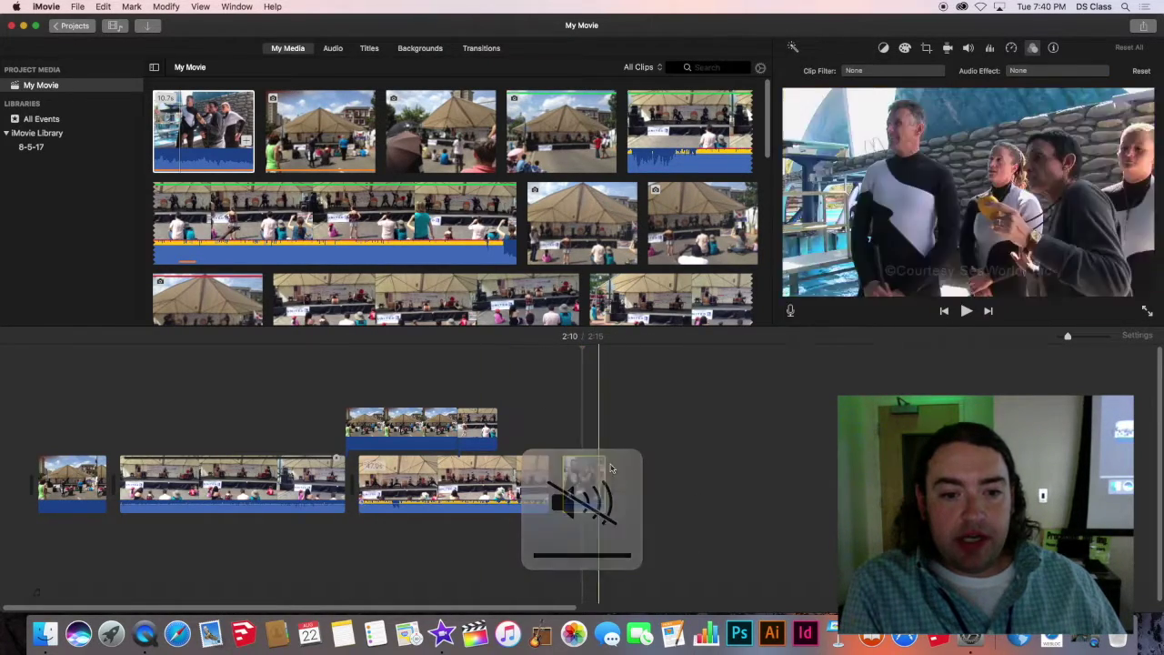
left_click(588, 486)
key("Delete")
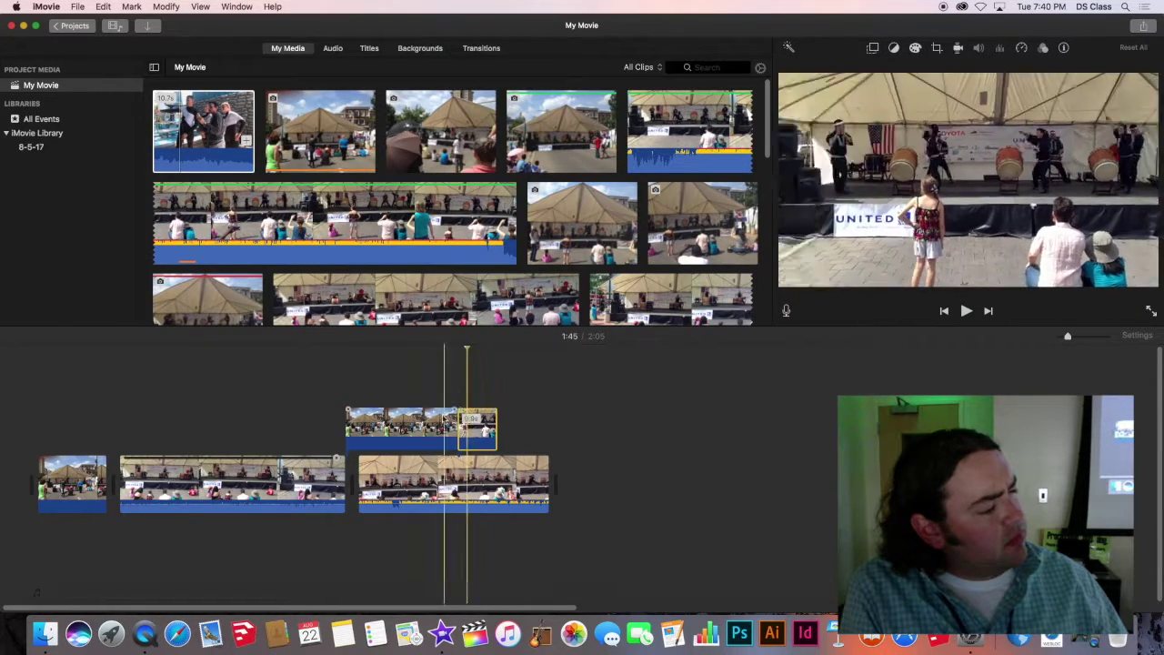
- Move both overlay clips down to the end of the main storyline, keeping their order
left_click(449, 423)
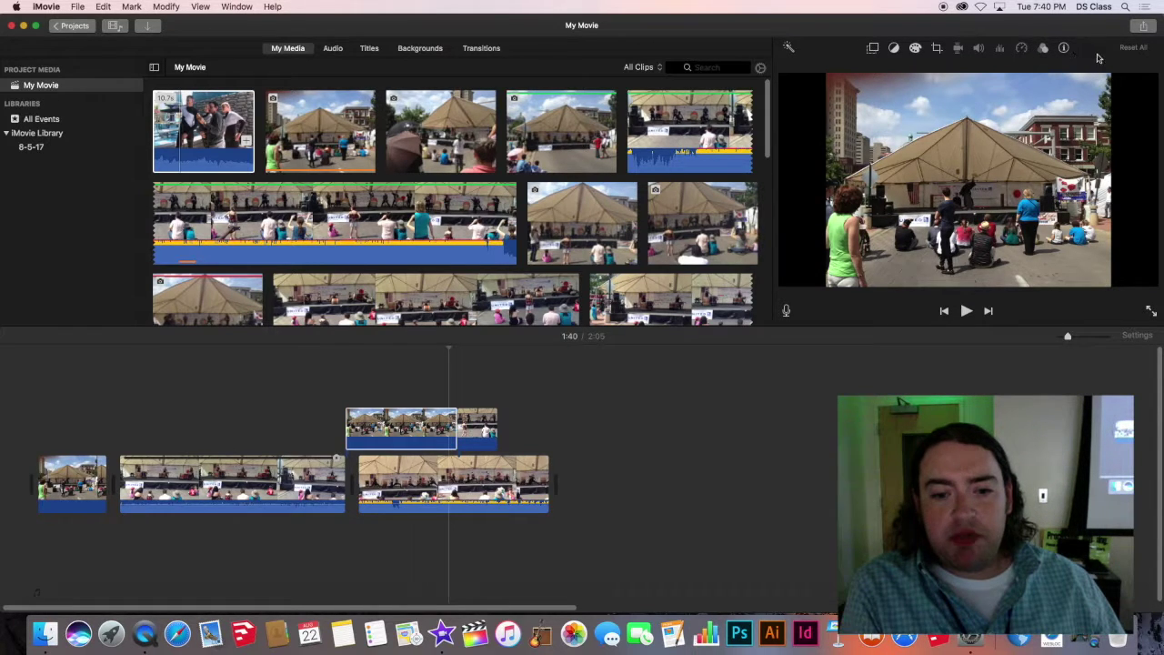
left_click(463, 484)
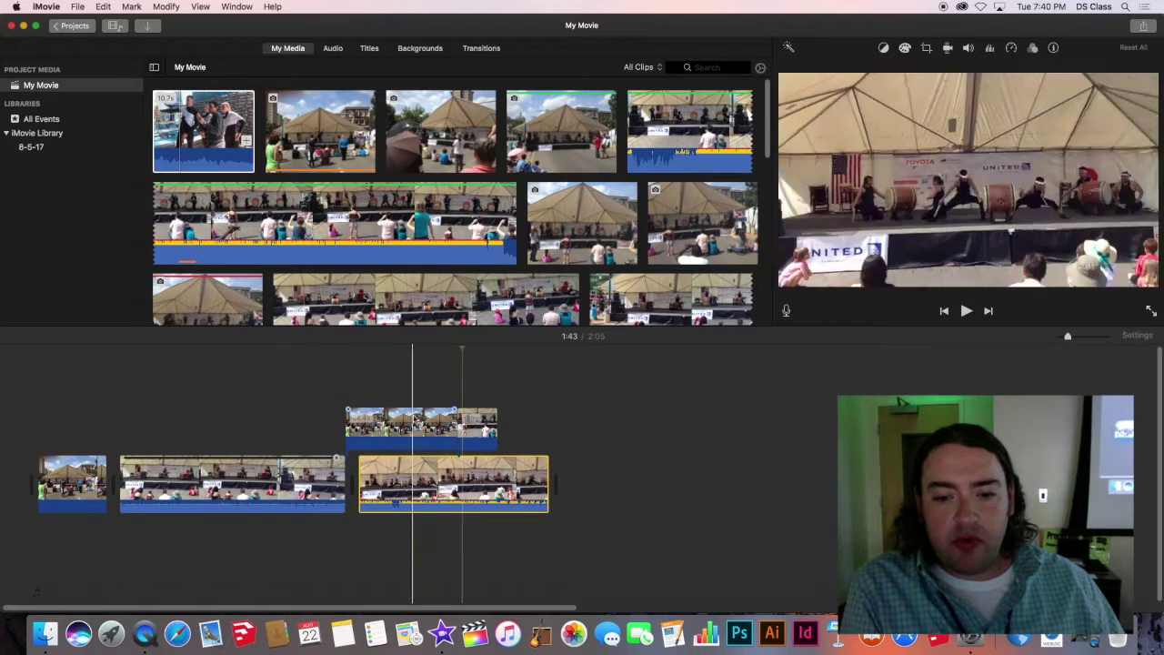
left_click(418, 422)
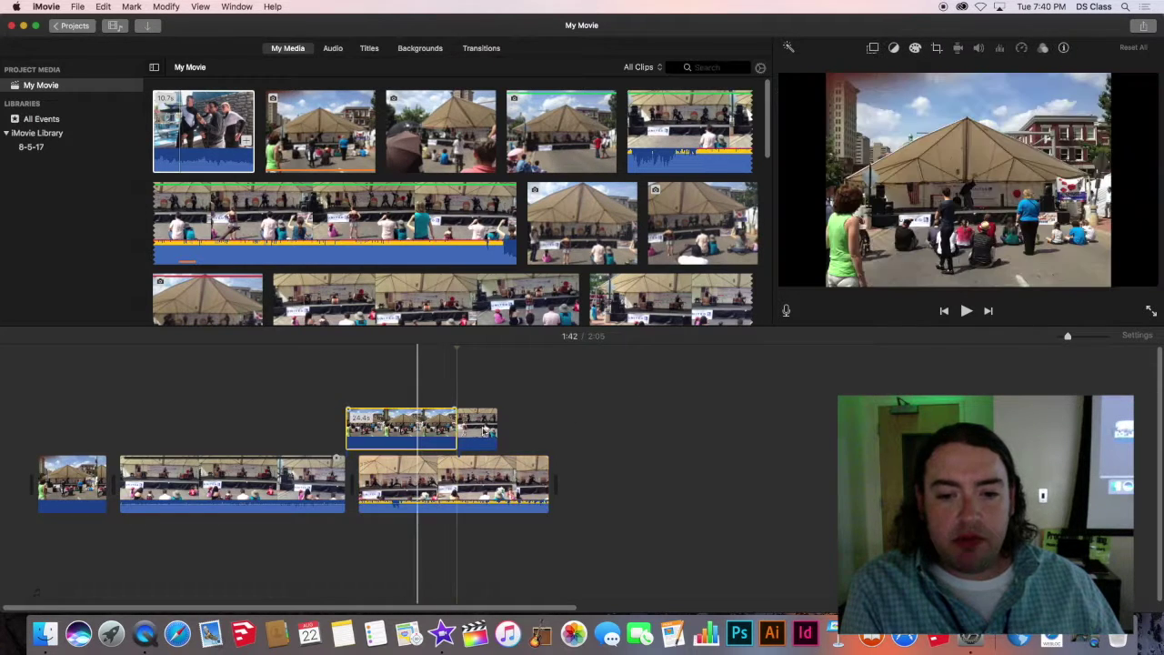
left_click_drag(484, 430, 621, 480)
left_click_drag(473, 420, 684, 480)
- Attach the short last clip as an overlay above the middle of the third main storyline clip
left_click(523, 475)
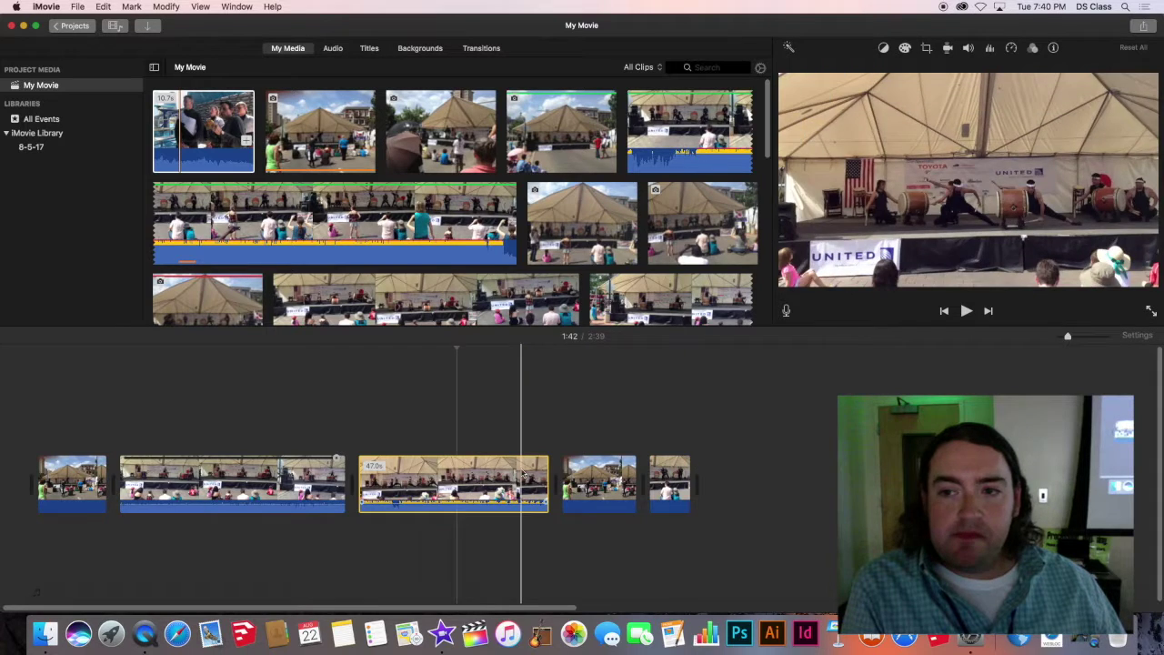
left_click(666, 480)
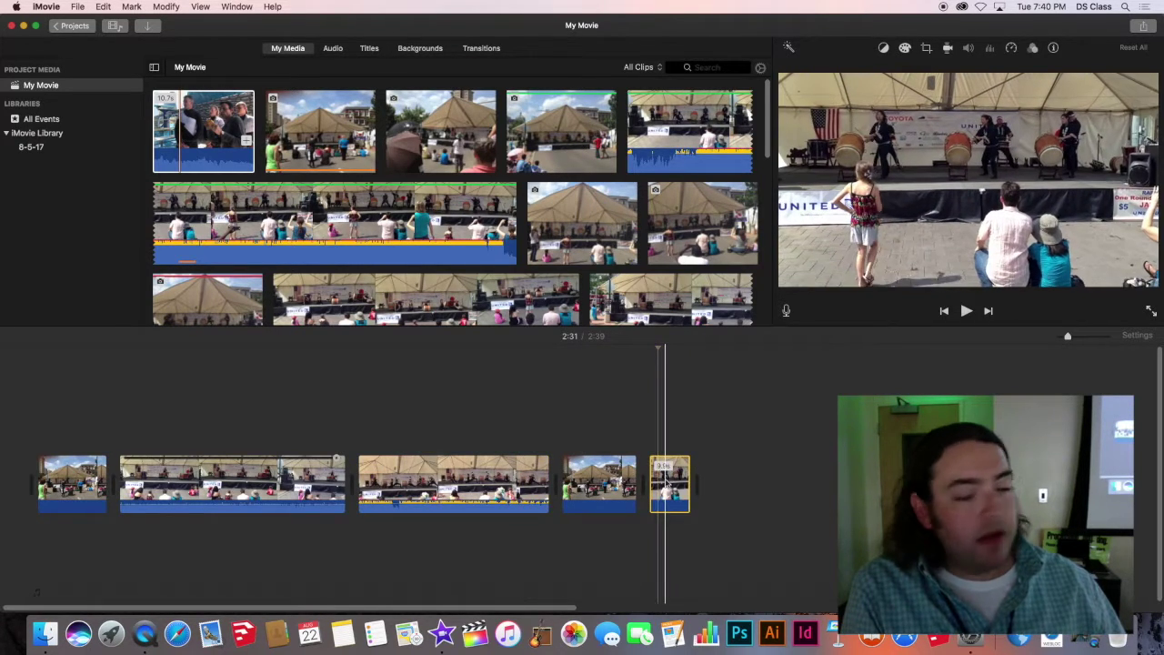
left_click_drag(666, 482, 455, 429)
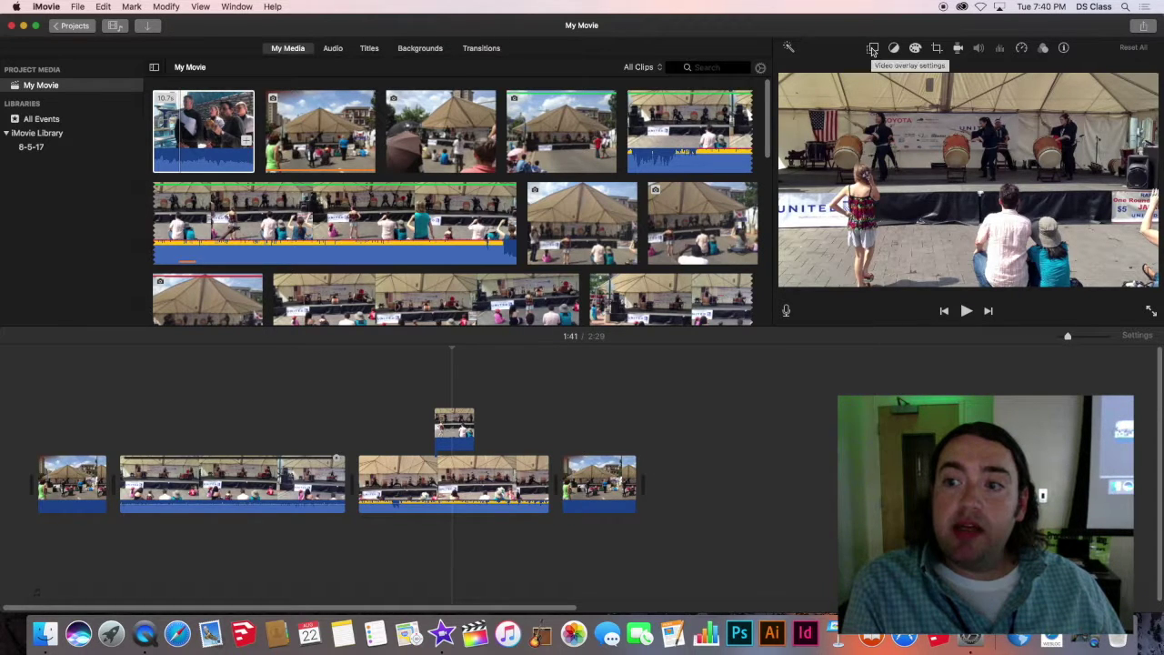
- Try the Green/Blue Screen and Split Screen overlay modes on the short overlay clip, and set it to Picture in Picture
left_click(874, 50)
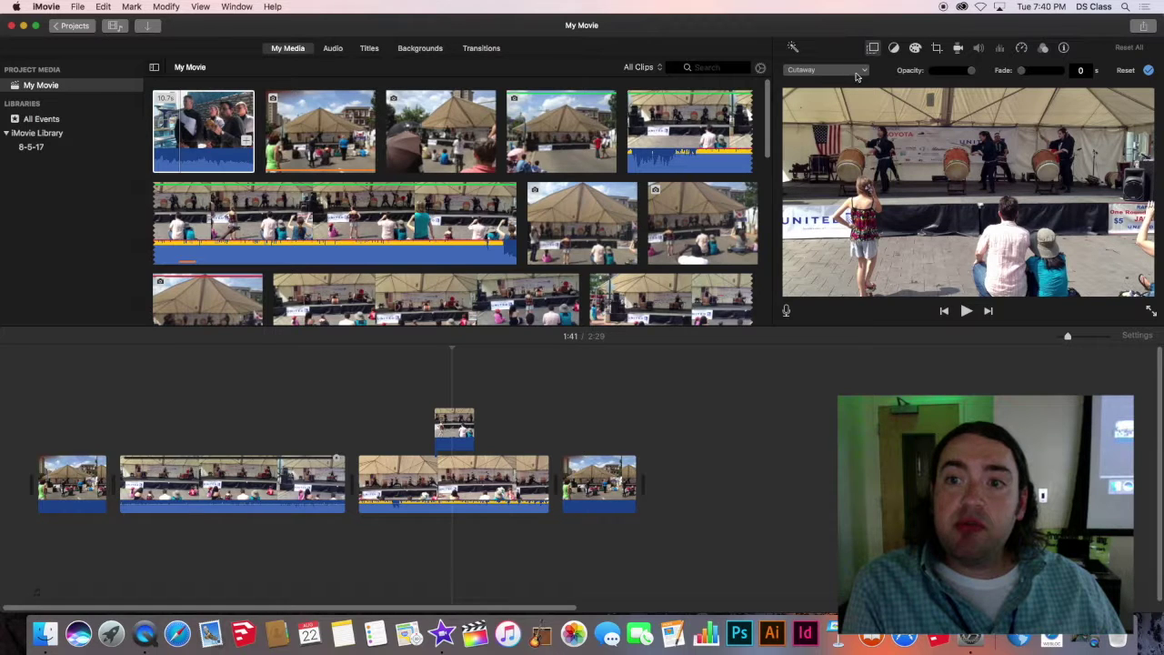
left_click(858, 71)
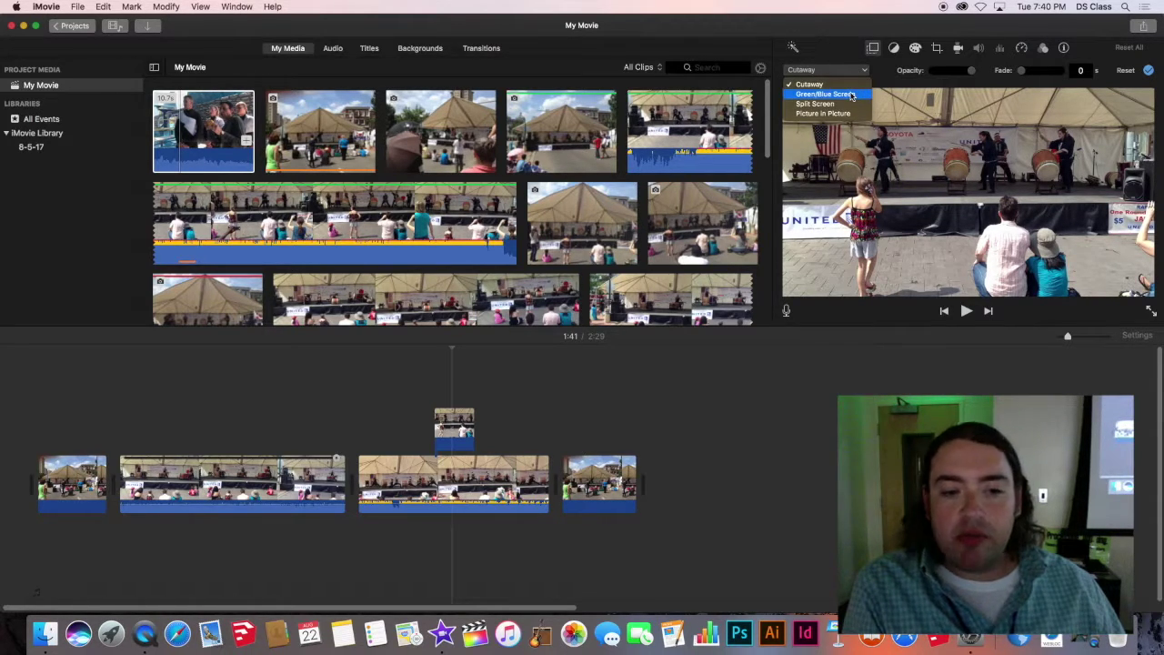
left_click(853, 96)
left_click(861, 73)
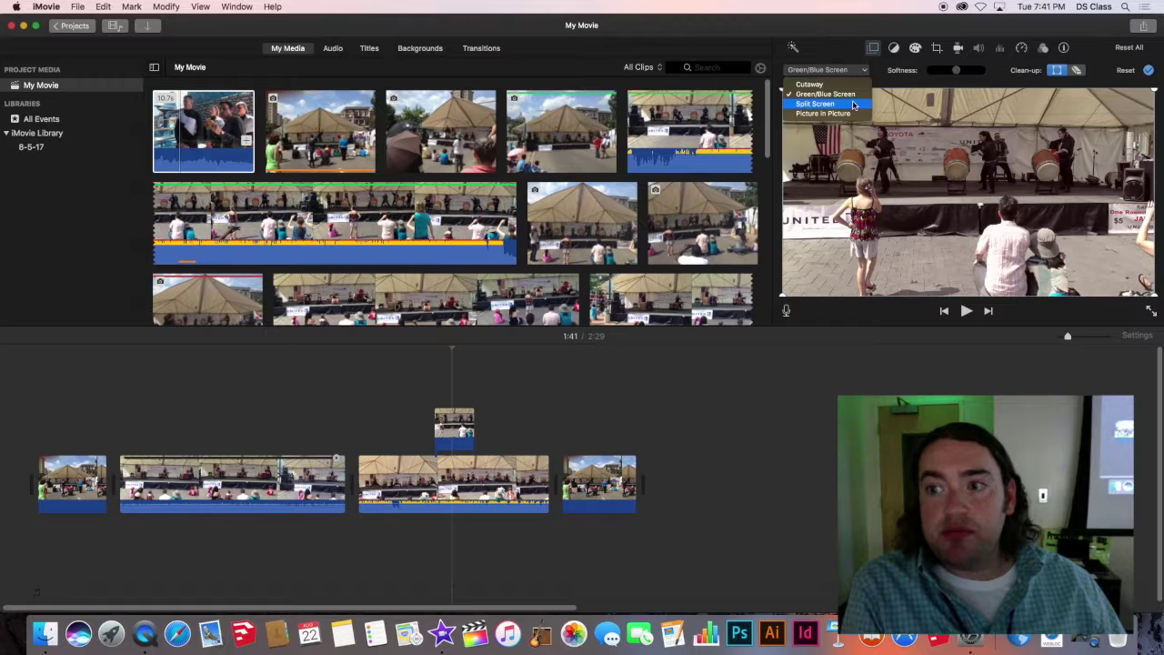
left_click(853, 104)
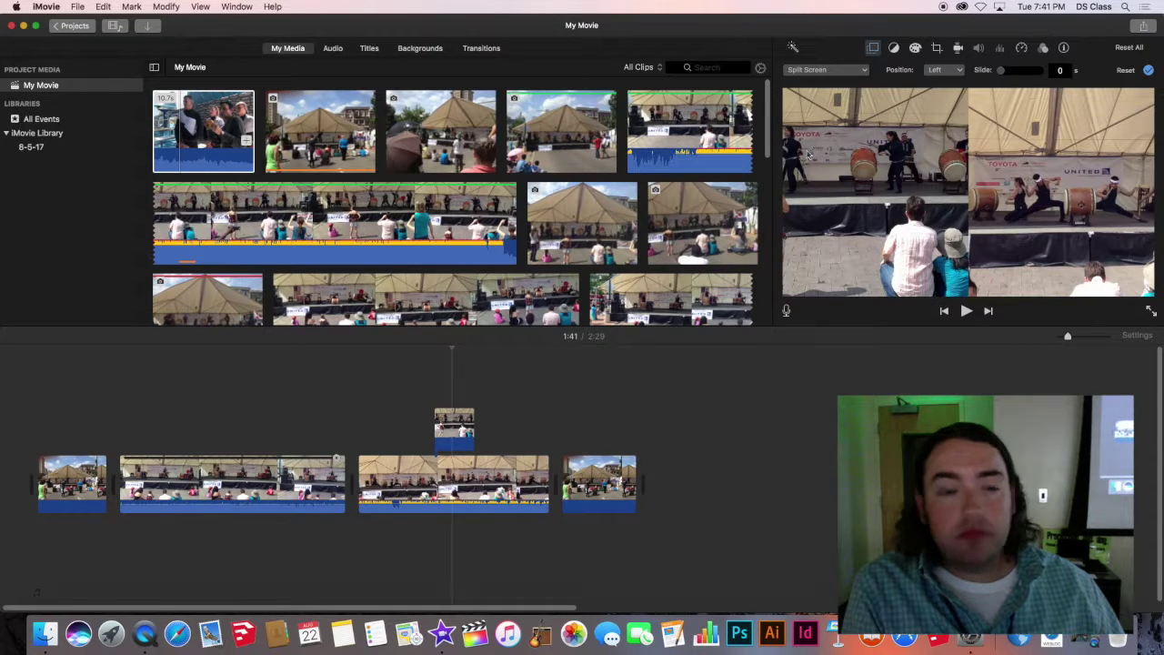
left_click(862, 72)
left_click(823, 114)
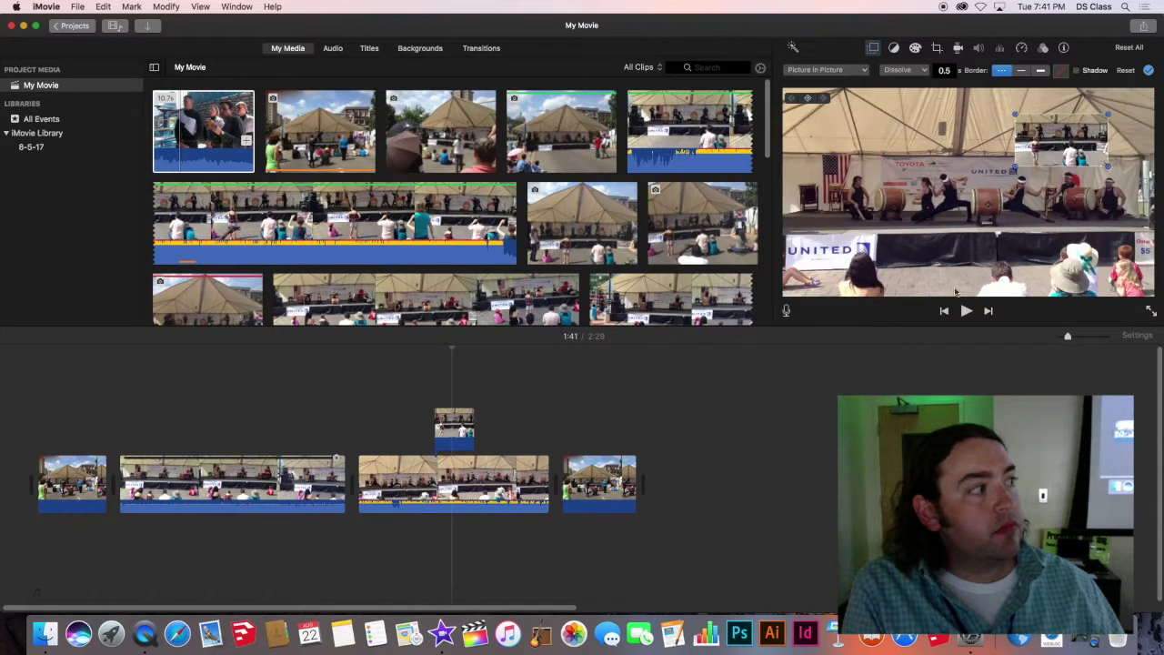
- Move the picture-in-picture inset to the left side of the frame and enlarge it slightly
left_click_drag(1081, 159, 876, 136)
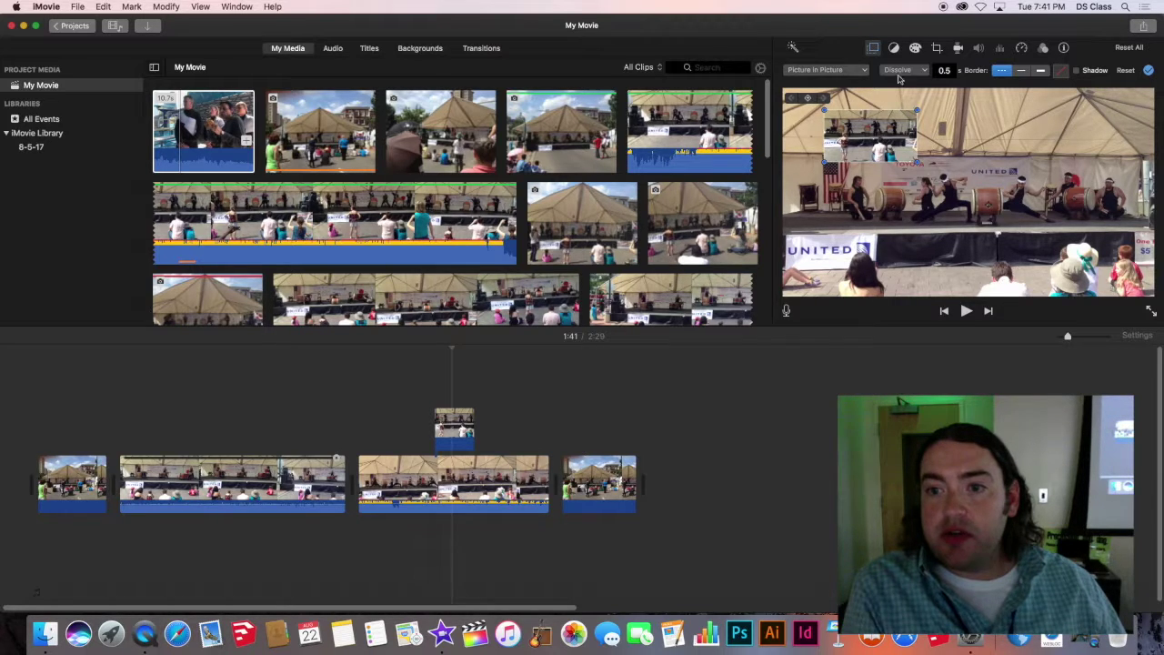
left_click_drag(884, 141, 943, 109)
key("super+z")
key("super+z")
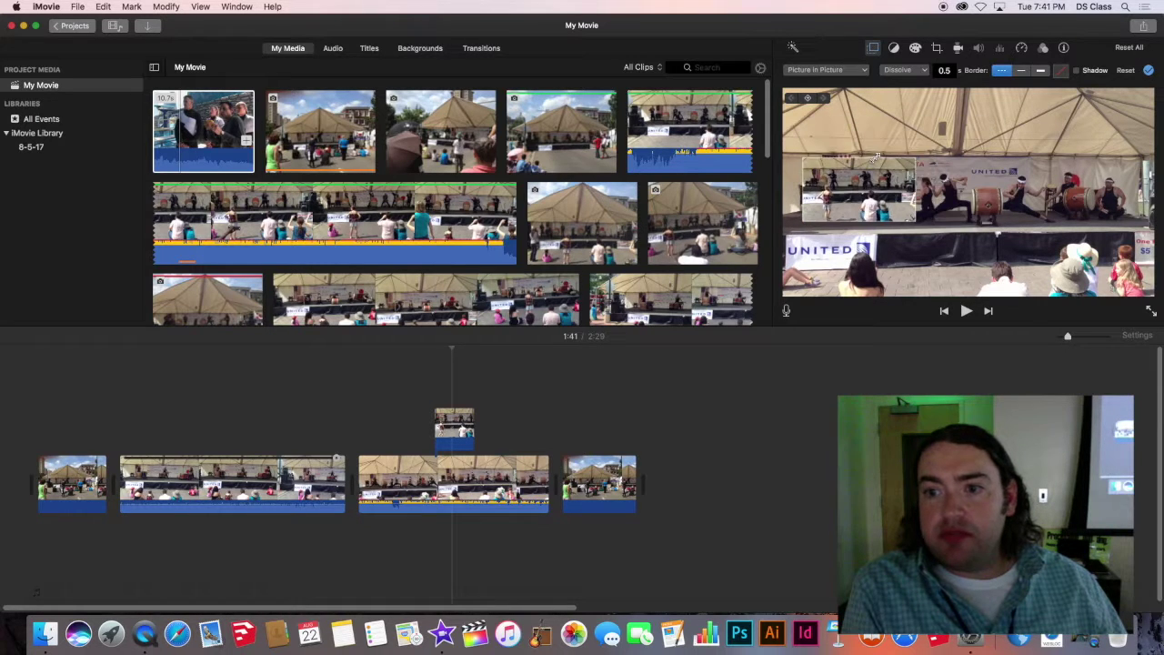
- Set the picture-in-picture transition to Zoom and try toggling the inset's shadow
left_click(925, 71)
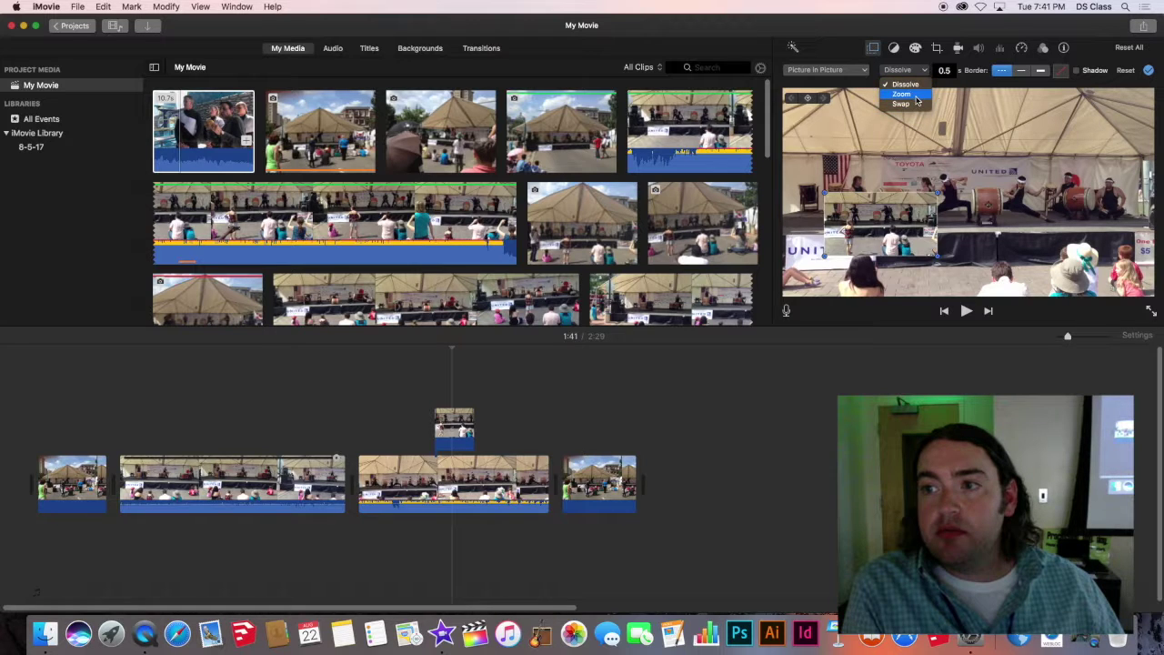
left_click(915, 95)
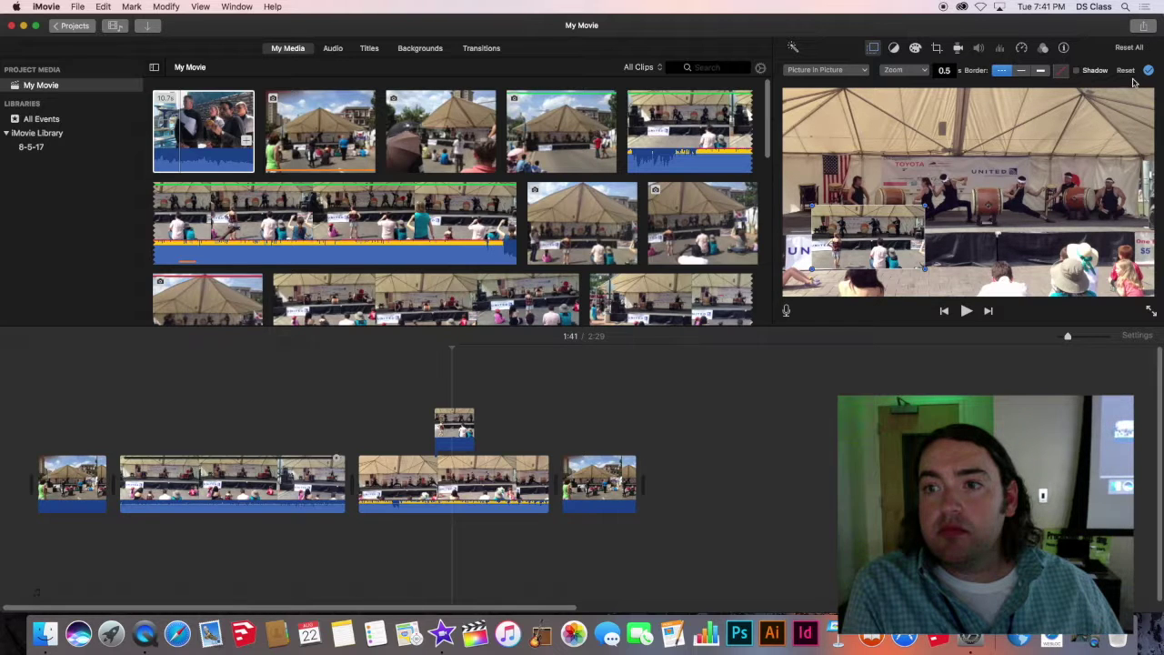
left_click(1077, 71)
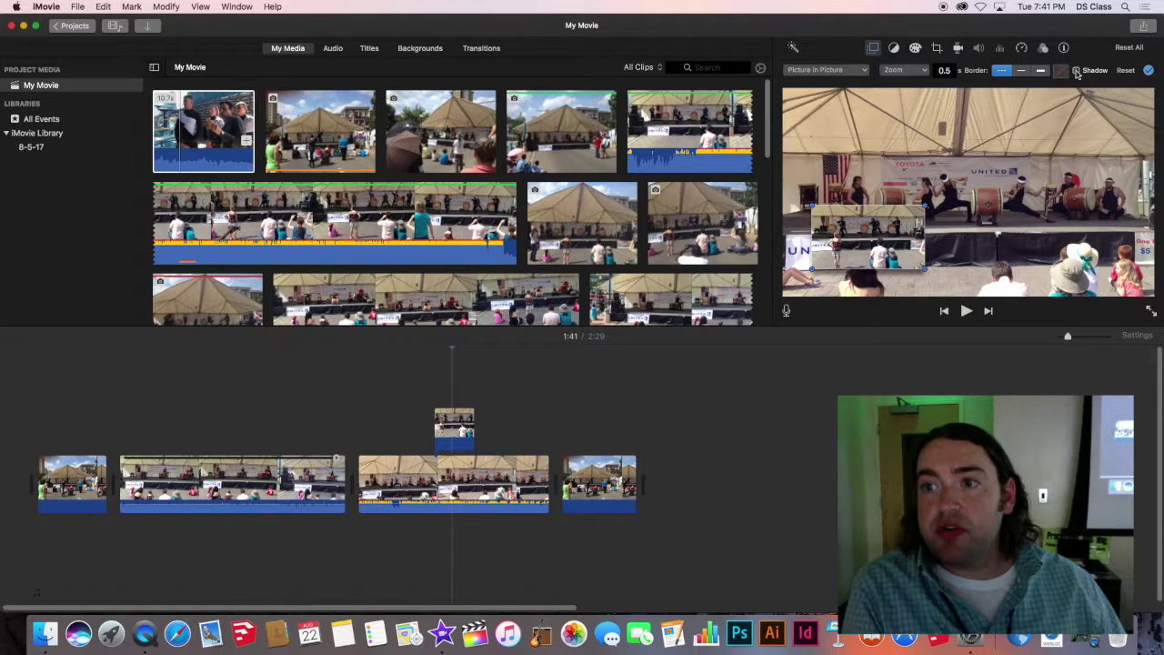
left_click(1077, 71)
- Change the overlay clip to Split Screen, try the Top position, and set the position to Left
left_click(826, 70)
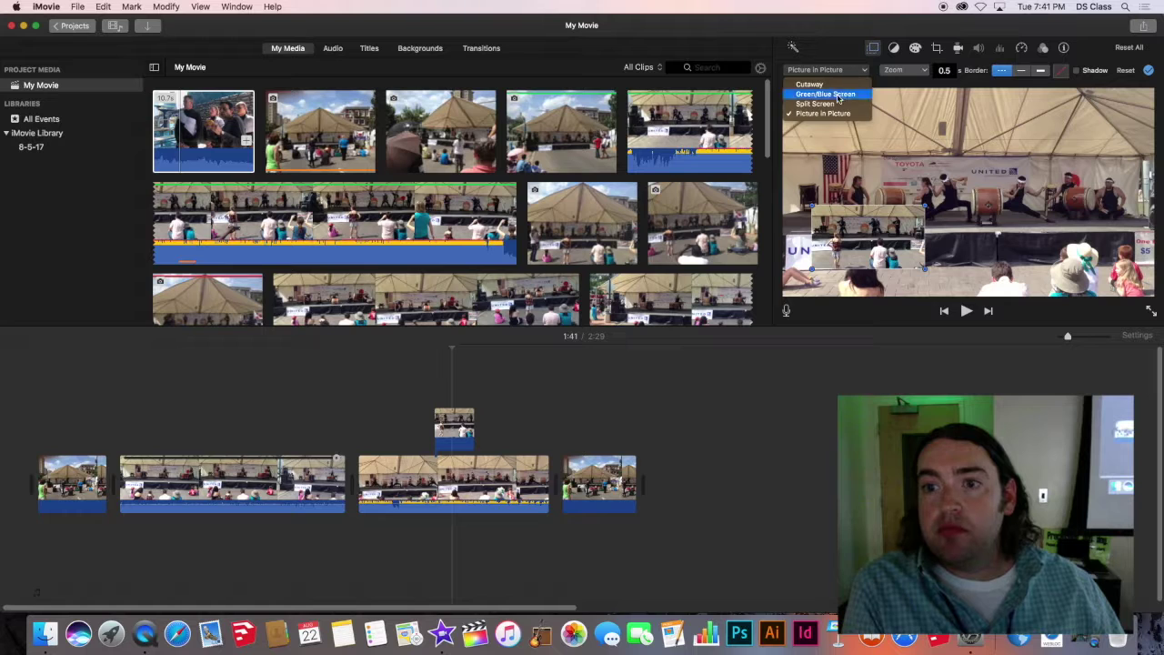
left_click(836, 103)
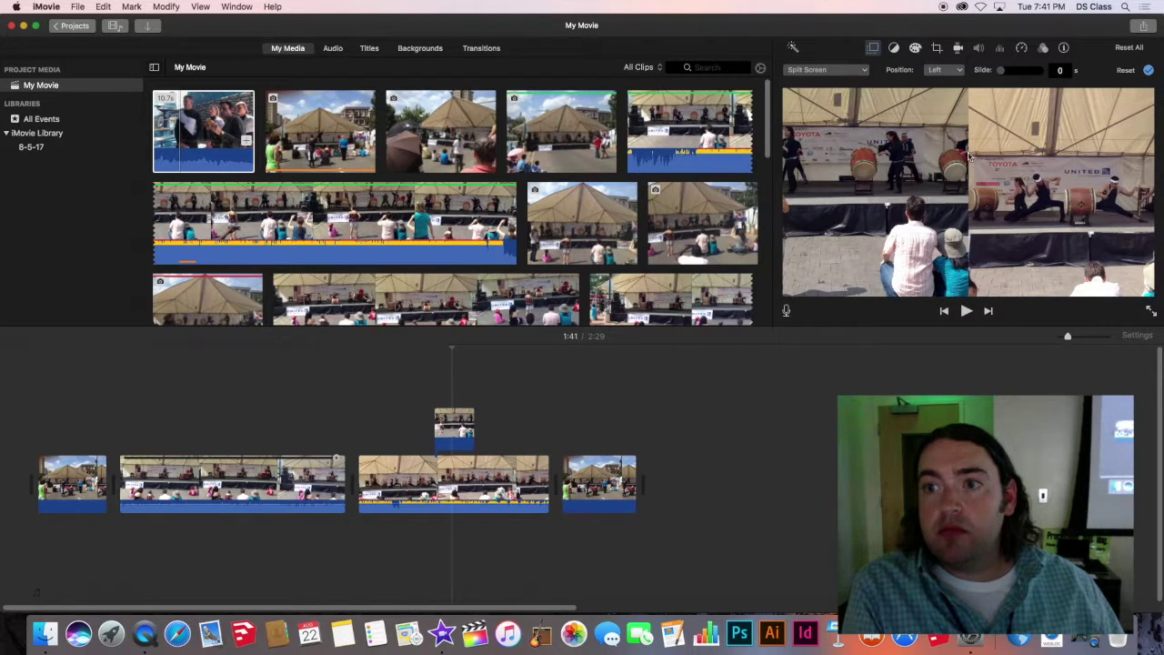
left_click(851, 70)
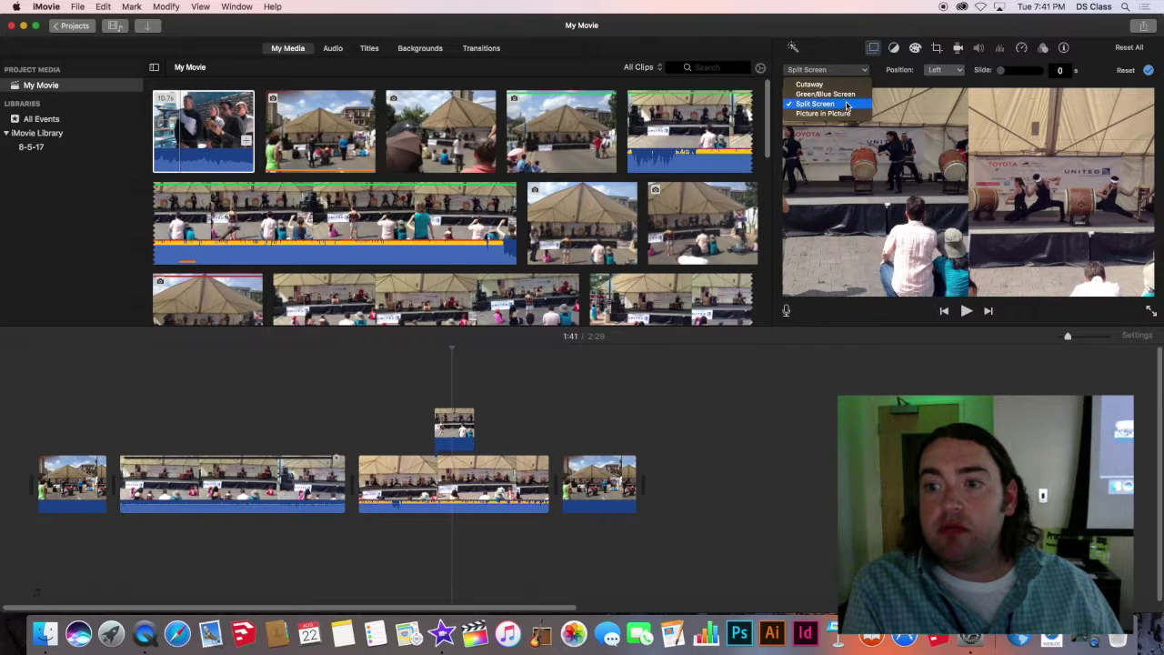
left_click(935, 70)
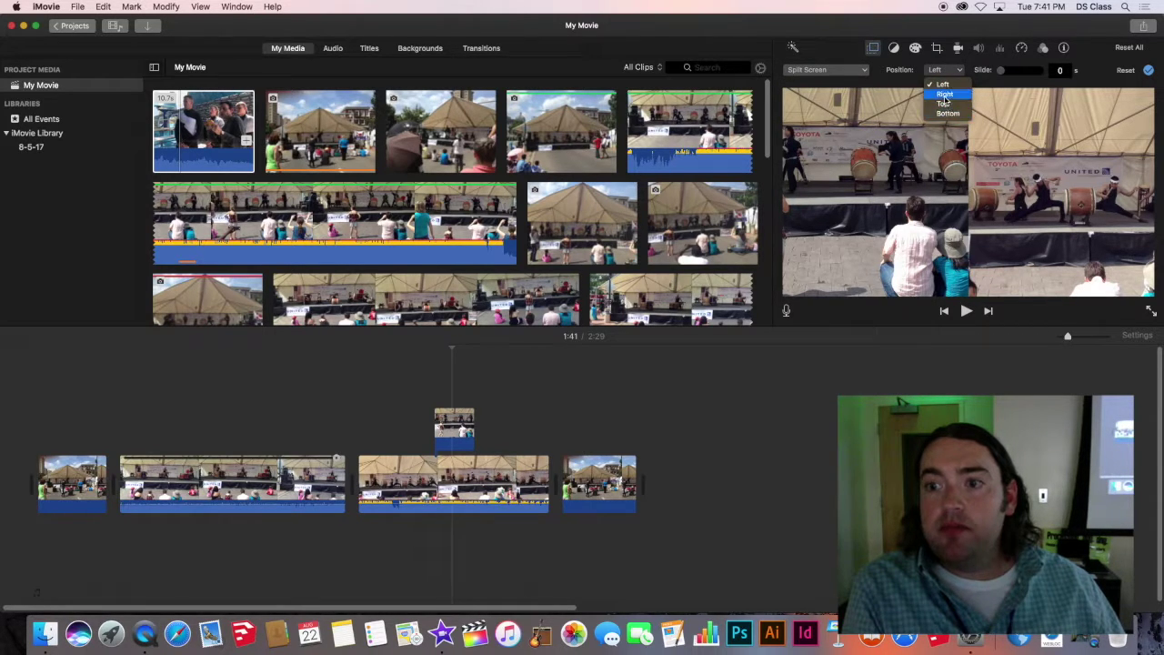
left_click(944, 80)
left_click(944, 76)
left_click(943, 106)
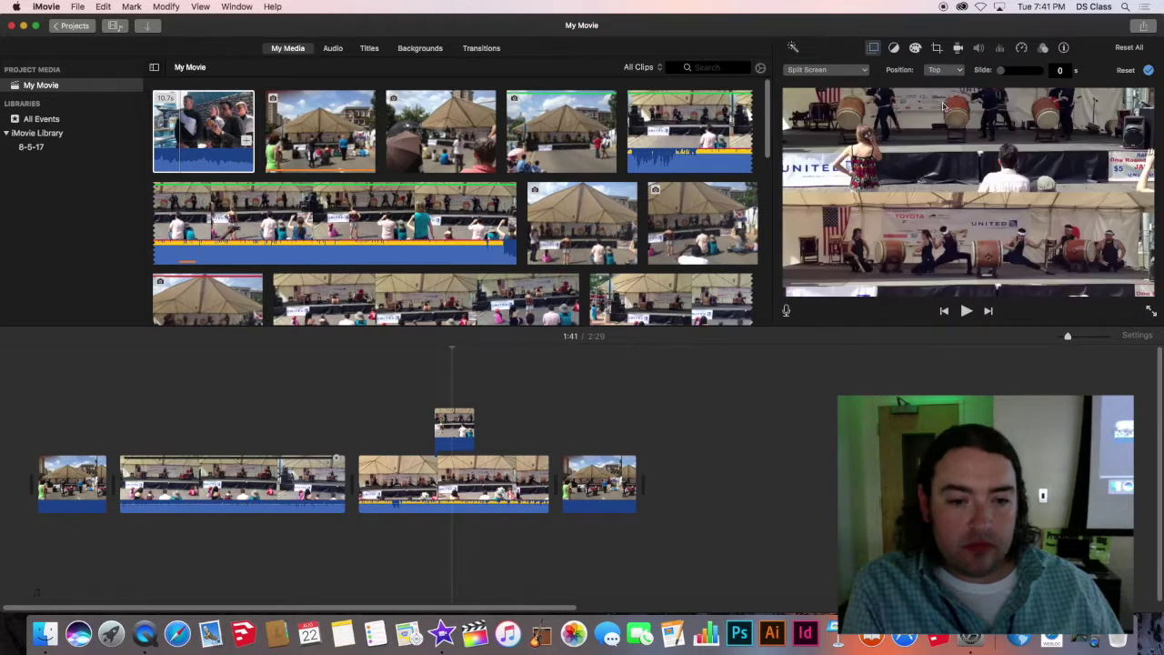
left_click(944, 75)
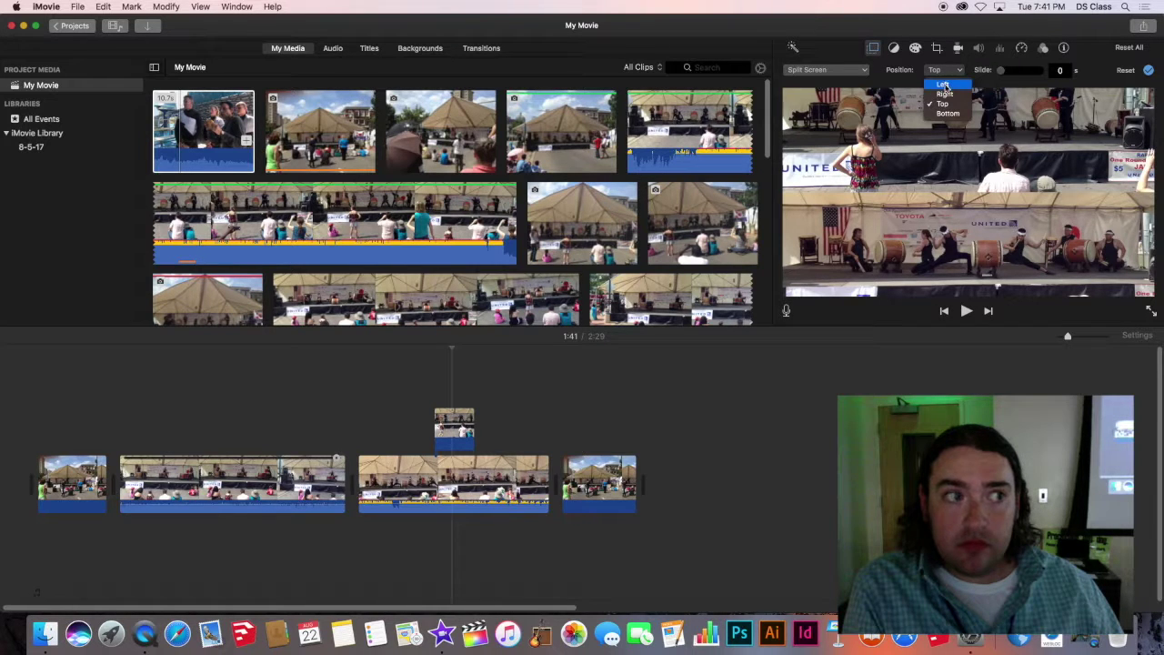
left_click(946, 87)
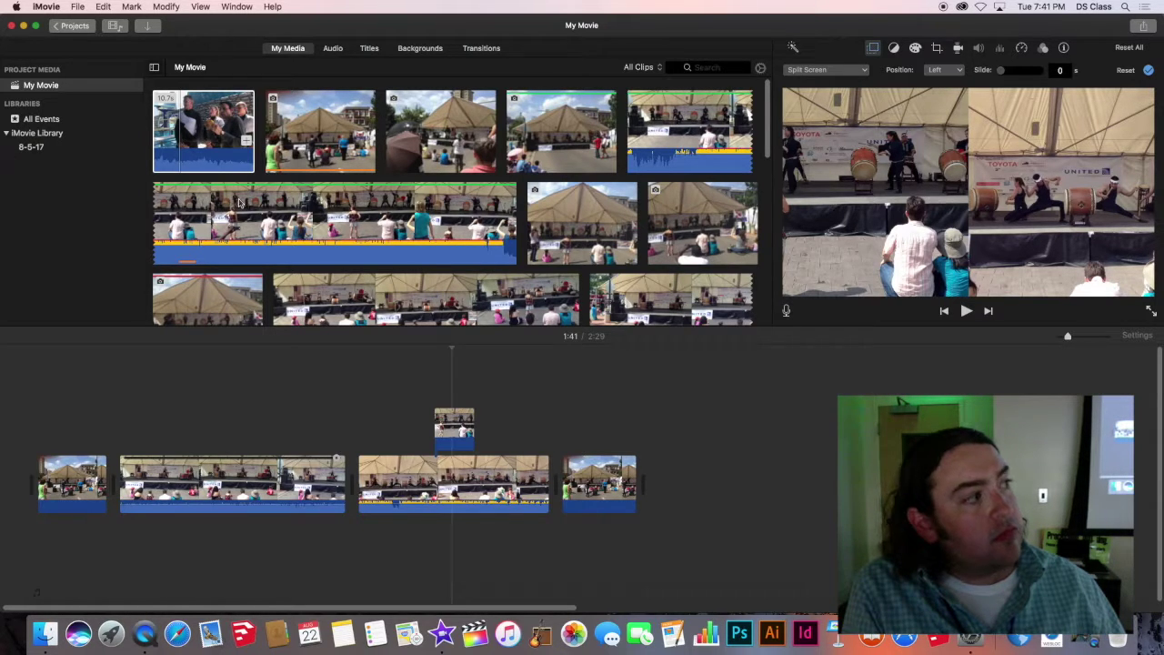
- Look through the My Movie media and the 8-5-17 library event, and return to the My Movie media
scroll(241, 196, "down", 8)
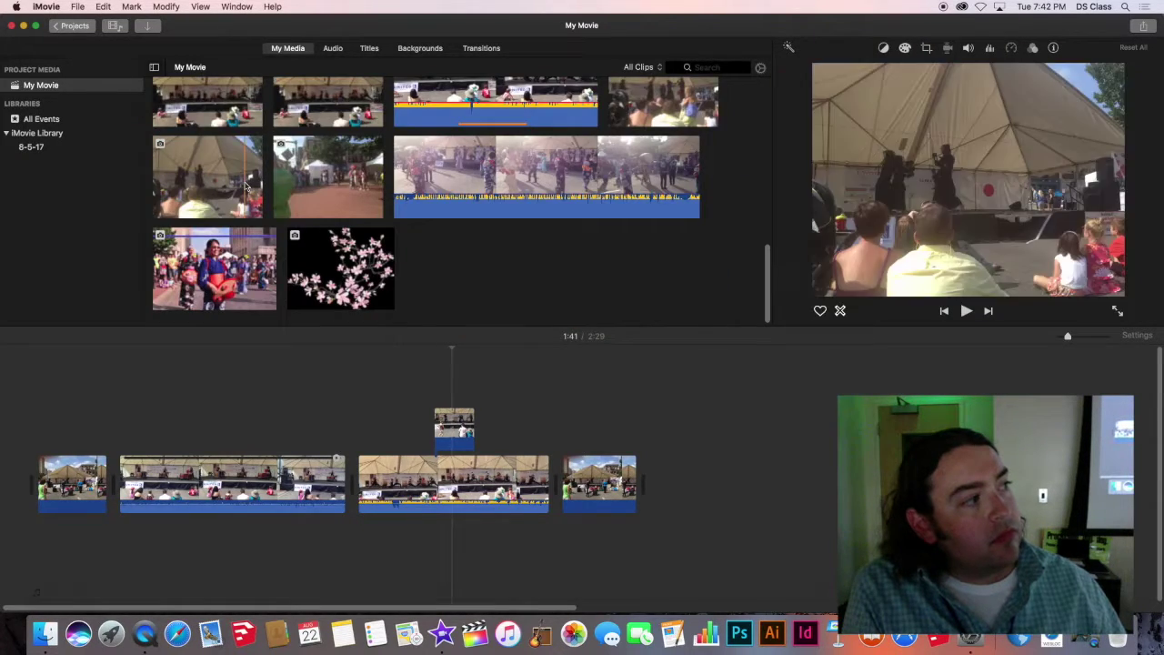
scroll(246, 187, "up", 3)
scroll(246, 187, "down", 3)
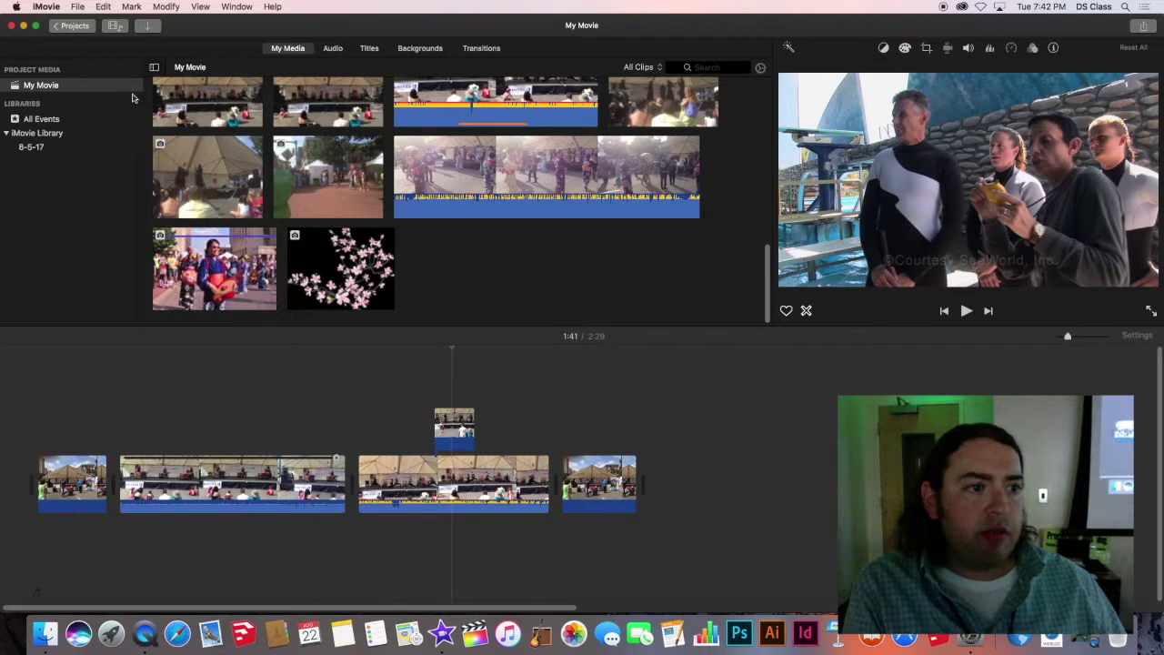
left_click(87, 151)
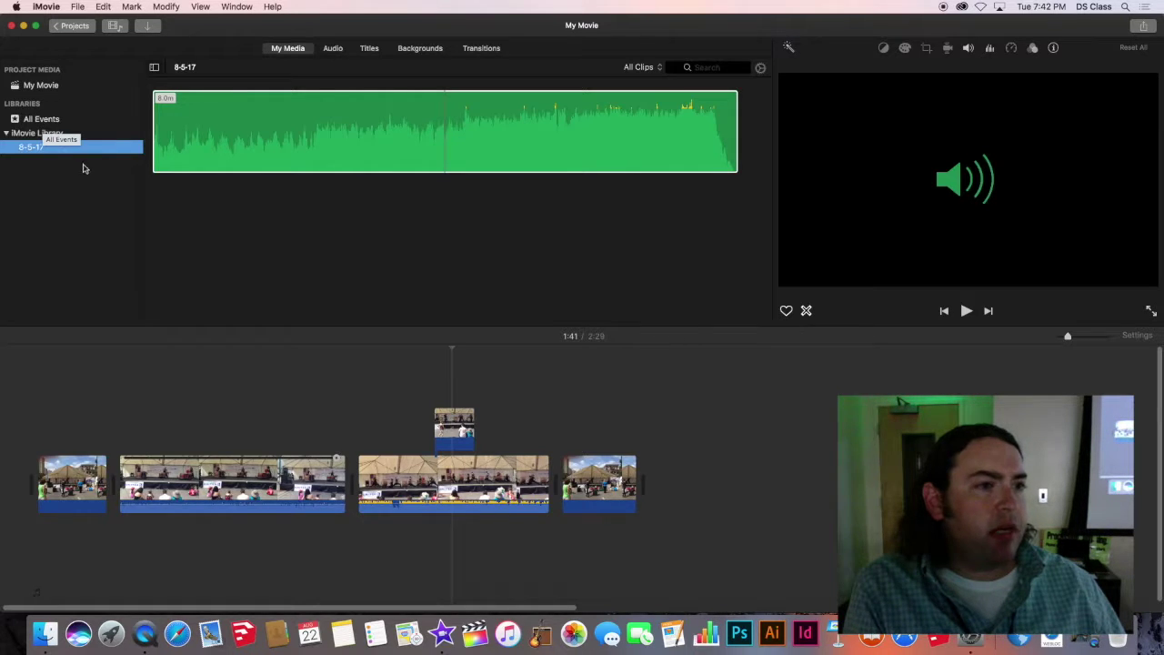
left_click(41, 119)
left_click(50, 147)
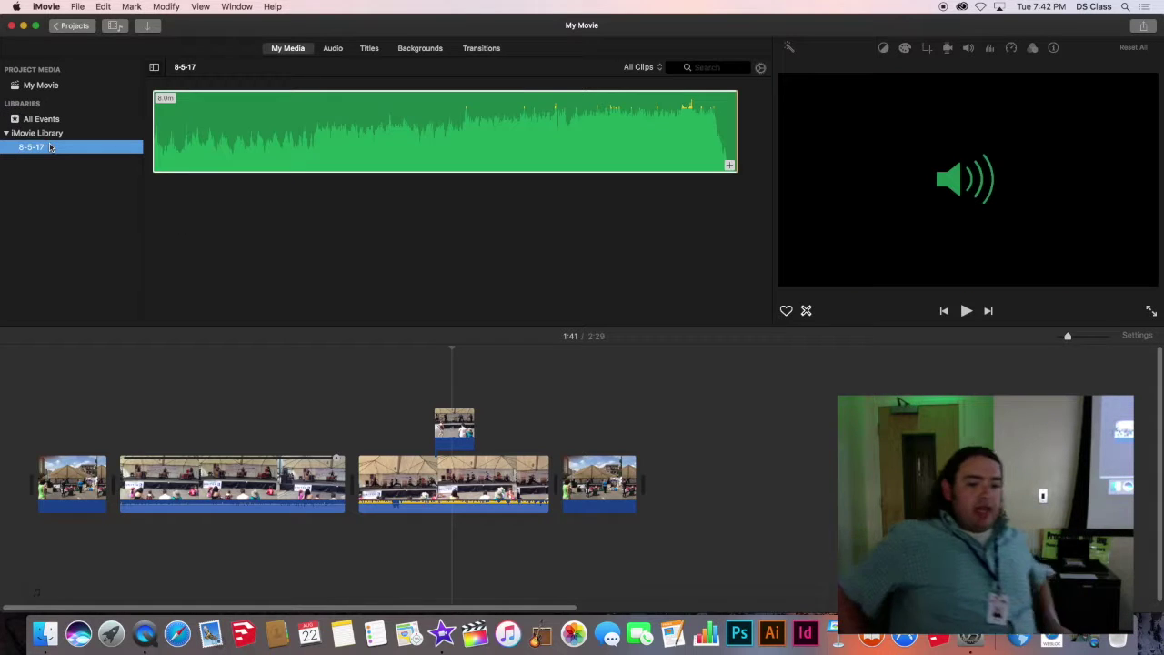
left_click(55, 86)
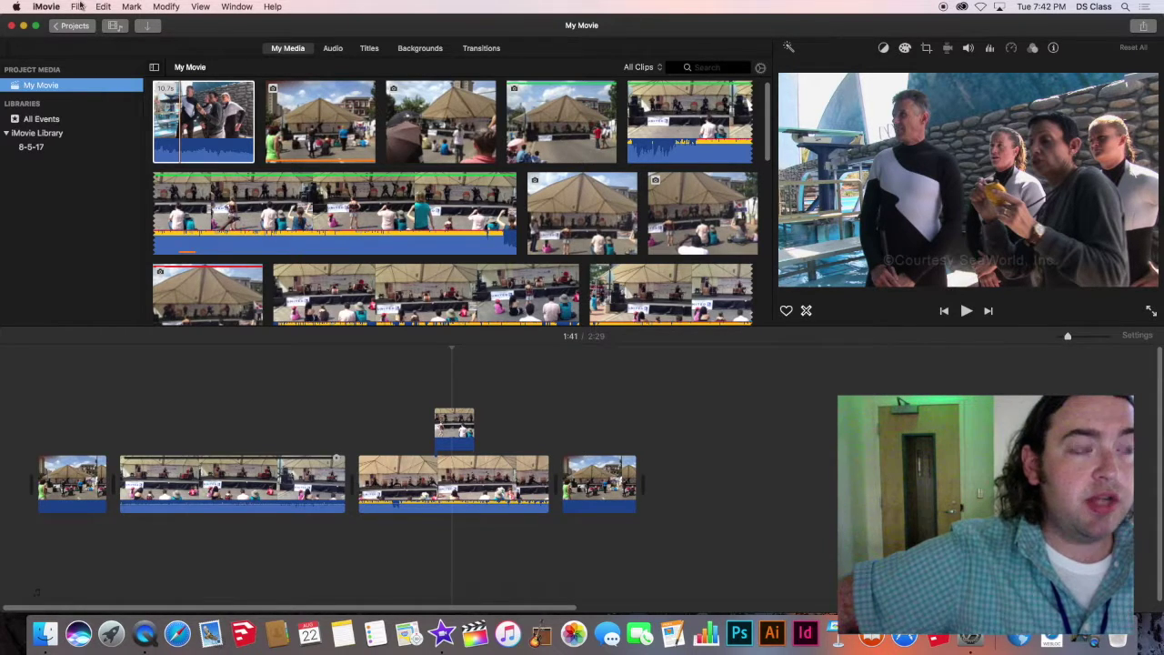
left_click(80, 6)
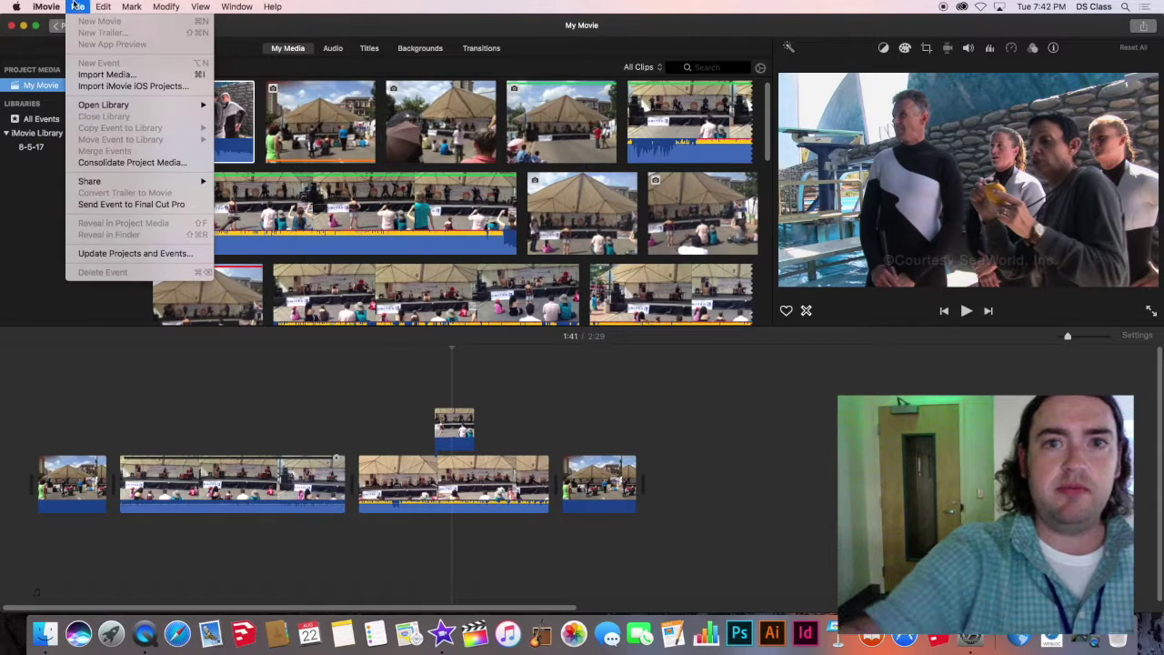
left_click(103, 80)
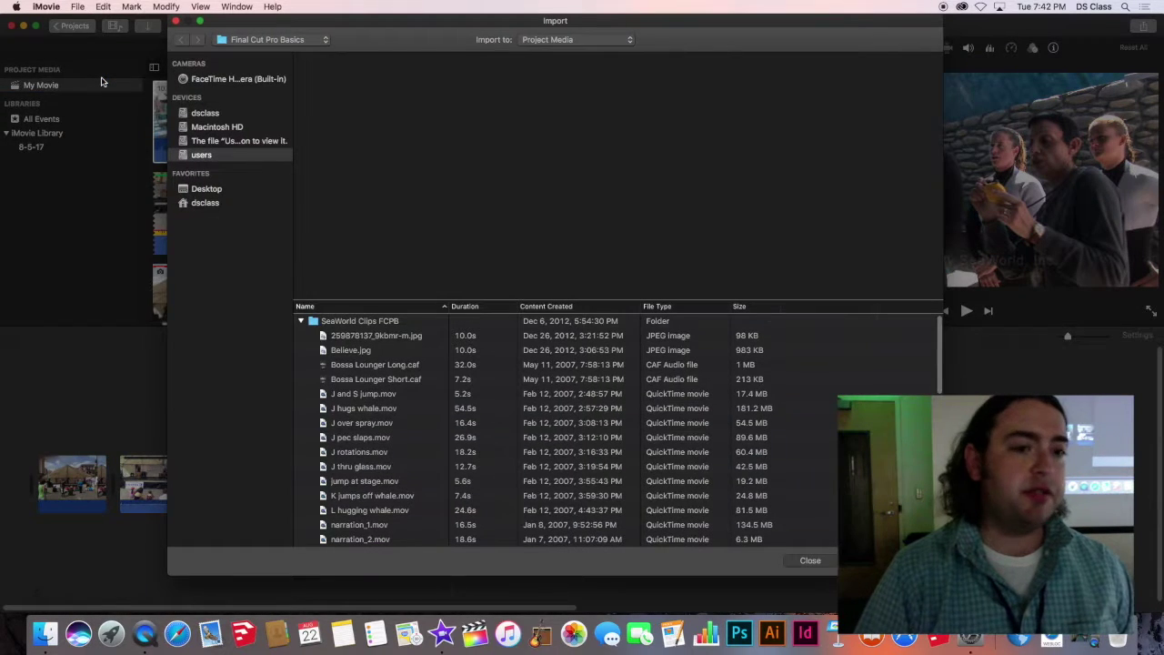
left_click(247, 156)
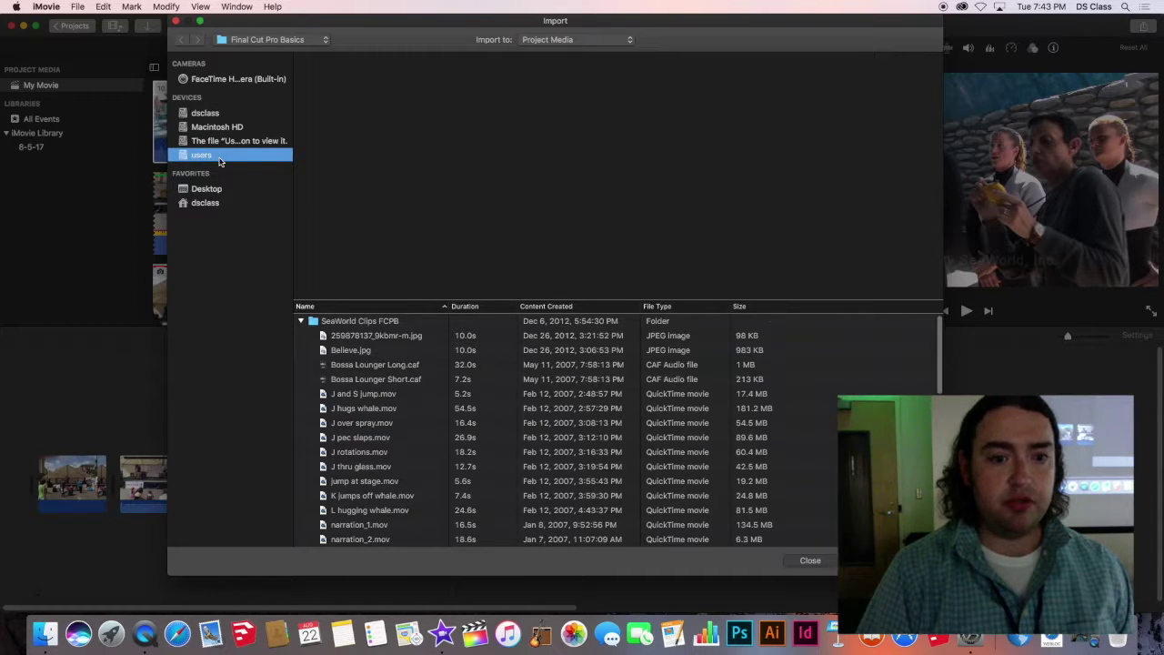
scroll(350, 380, "down", 3)
scroll(310, 415, "up", 3)
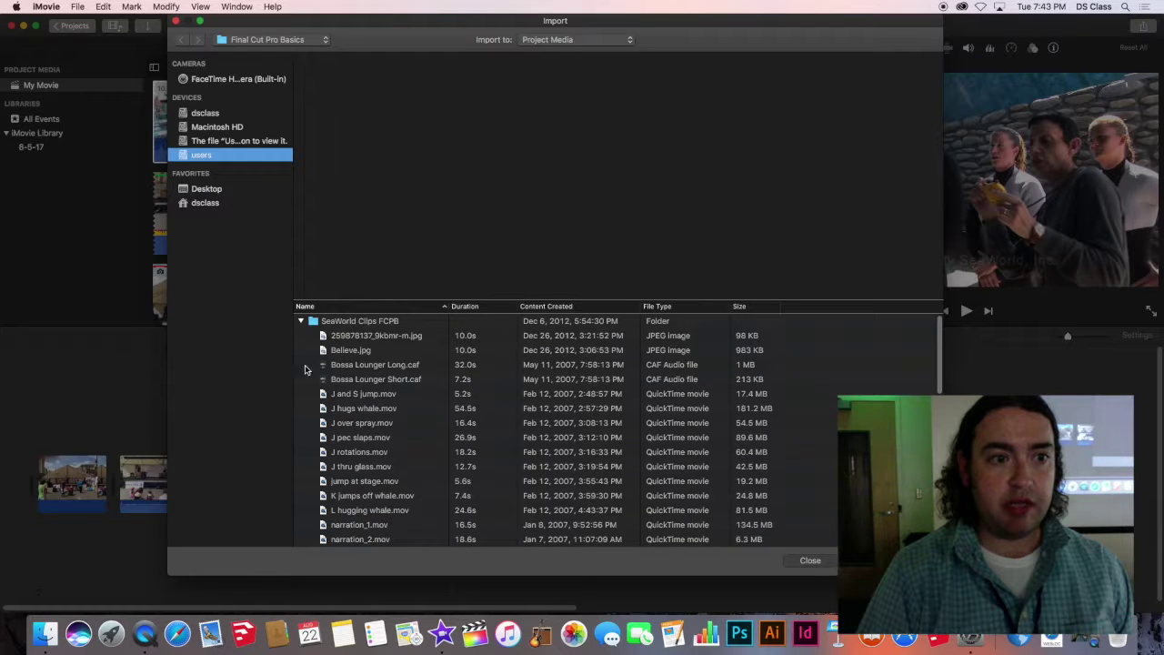
left_click(301, 322)
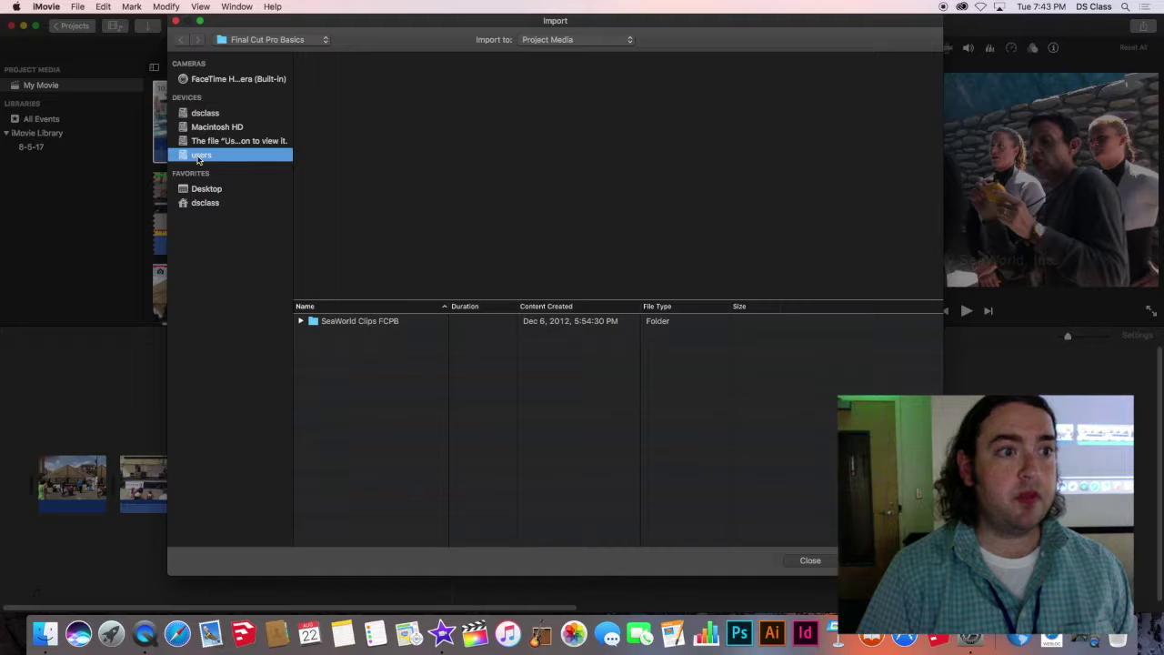
left_click(810, 560)
- Start a media import into Project Media and navigate to the dsclass folder on the users drive
left_click(78, 6)
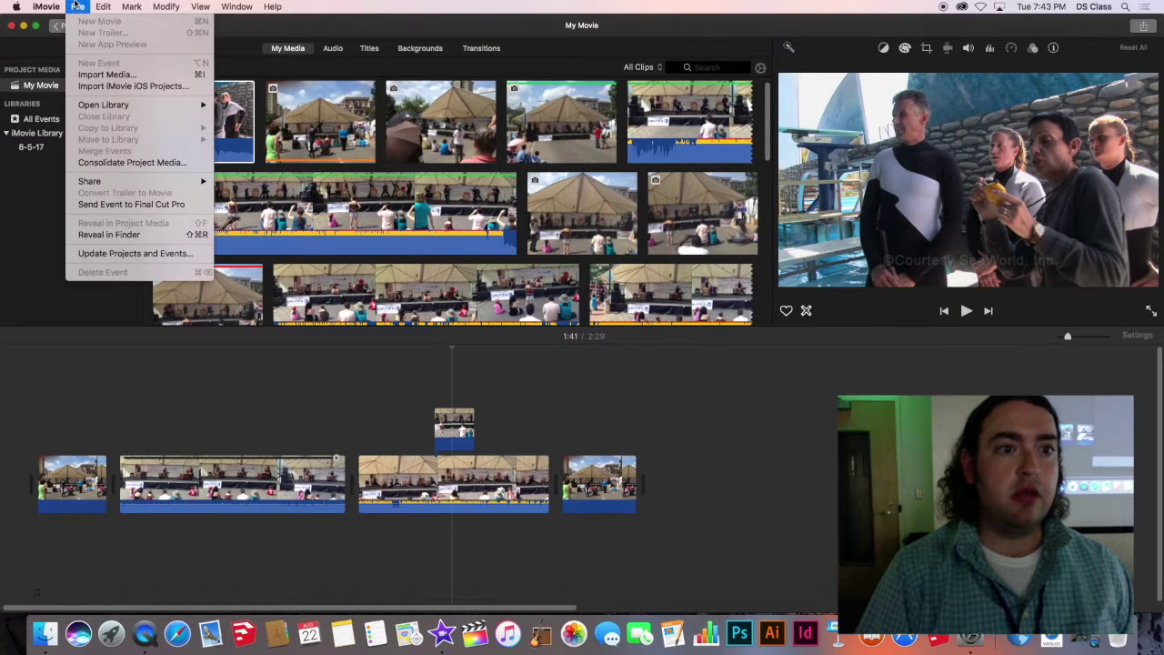
left_click(106, 74)
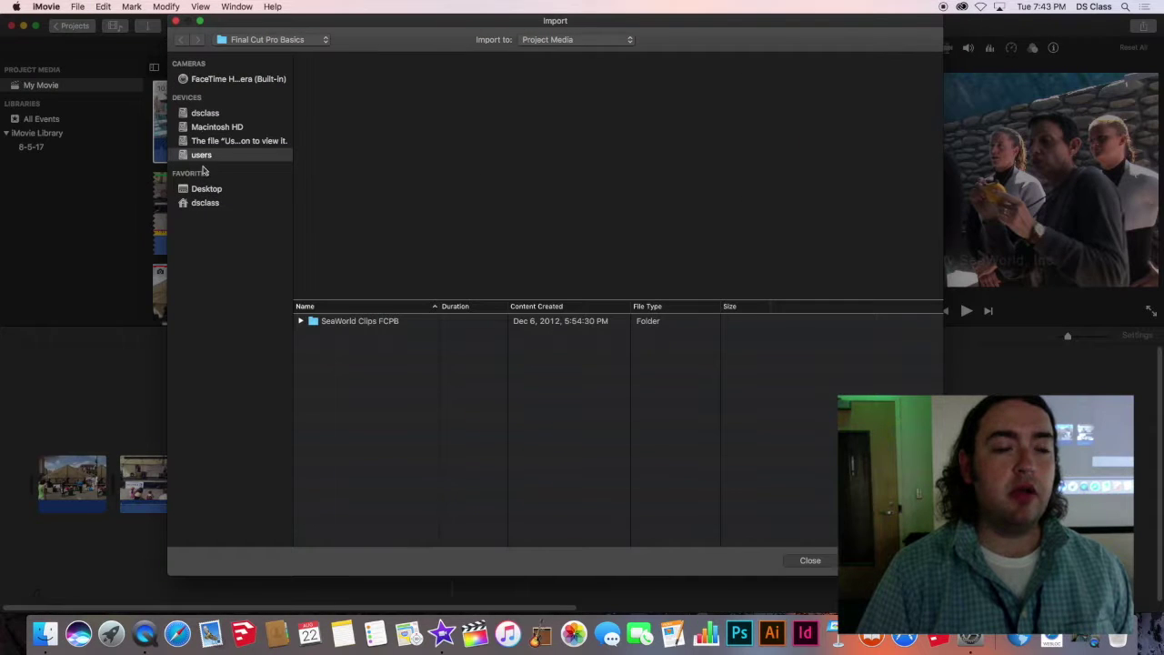
left_click(212, 157)
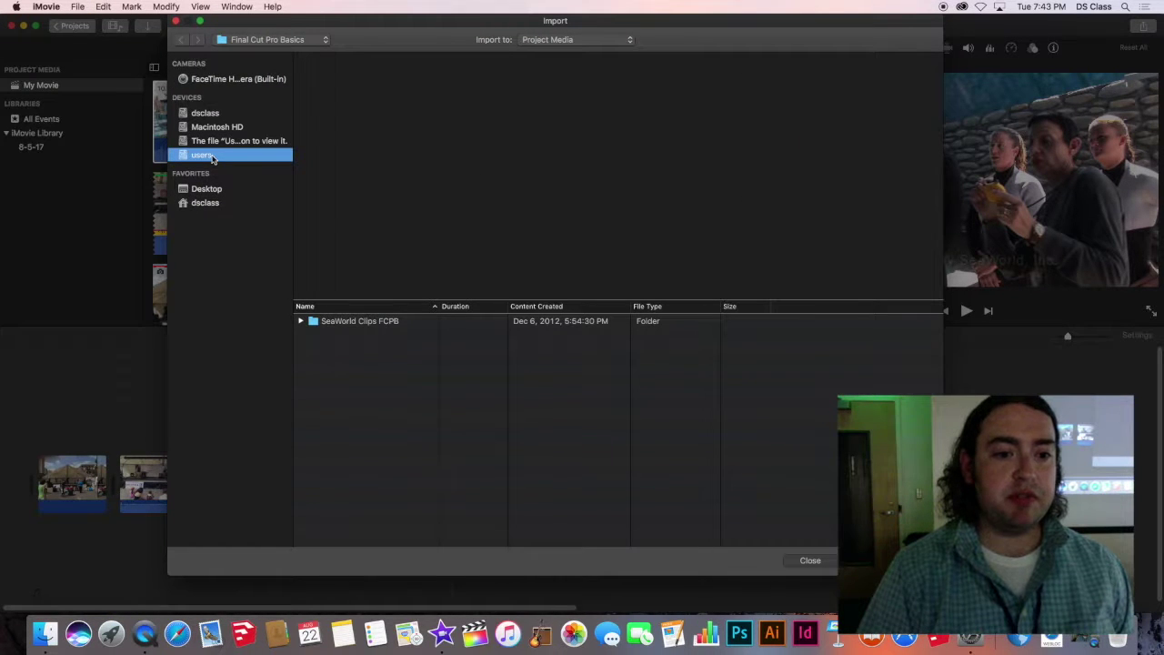
left_click(283, 40)
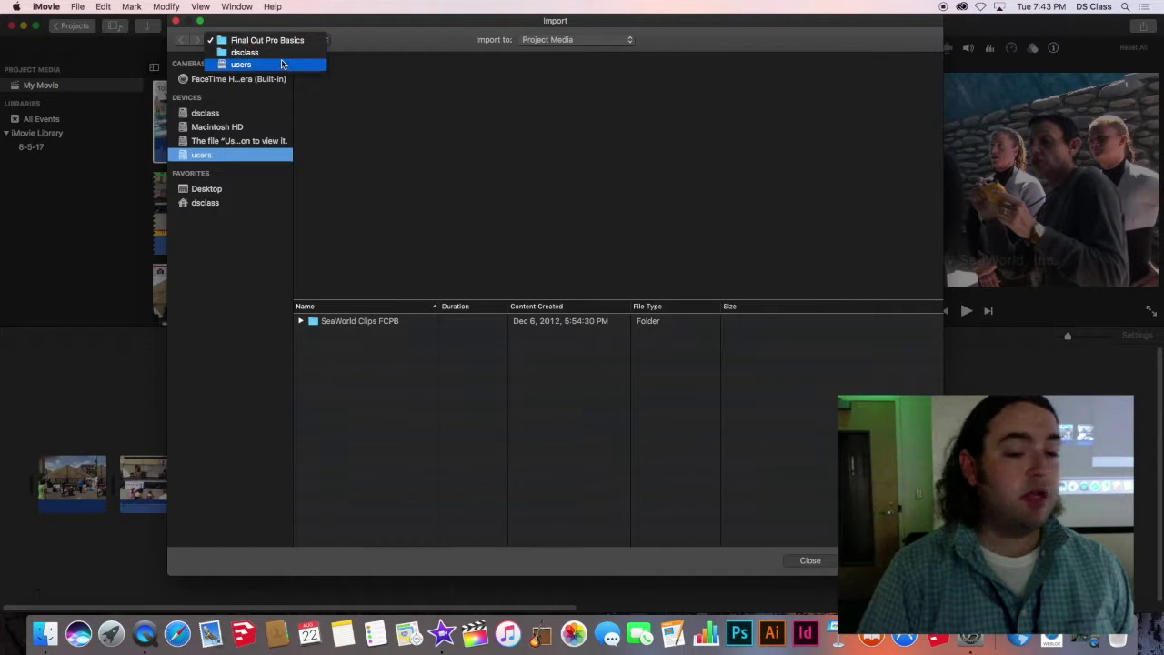
left_click(283, 65)
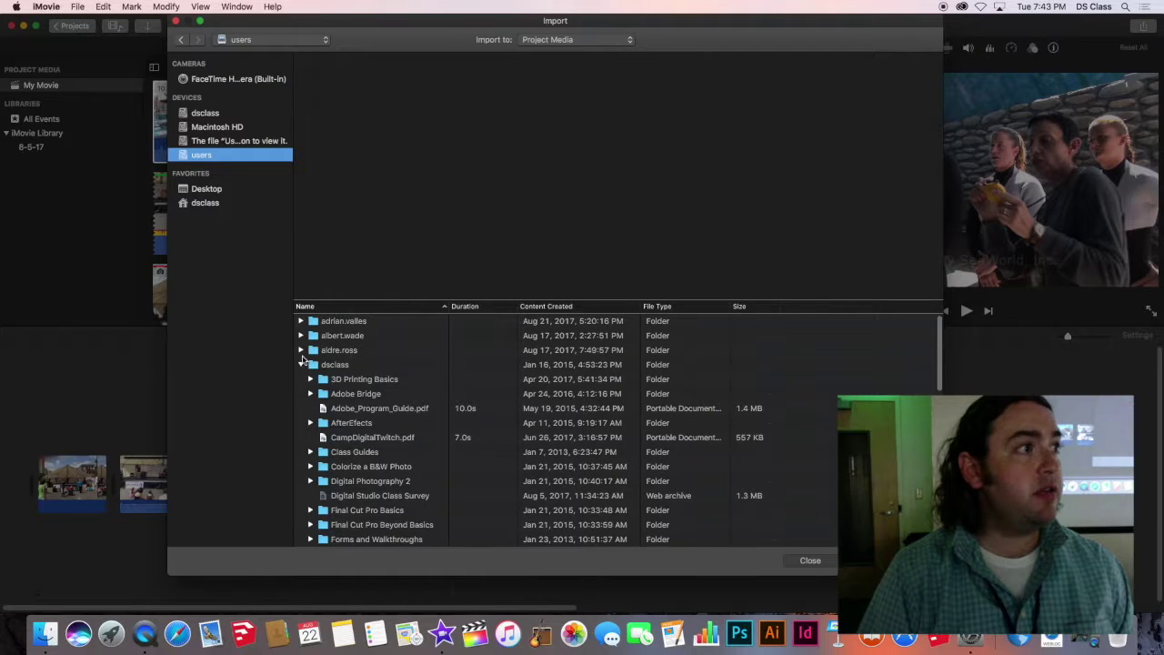
left_click(302, 363)
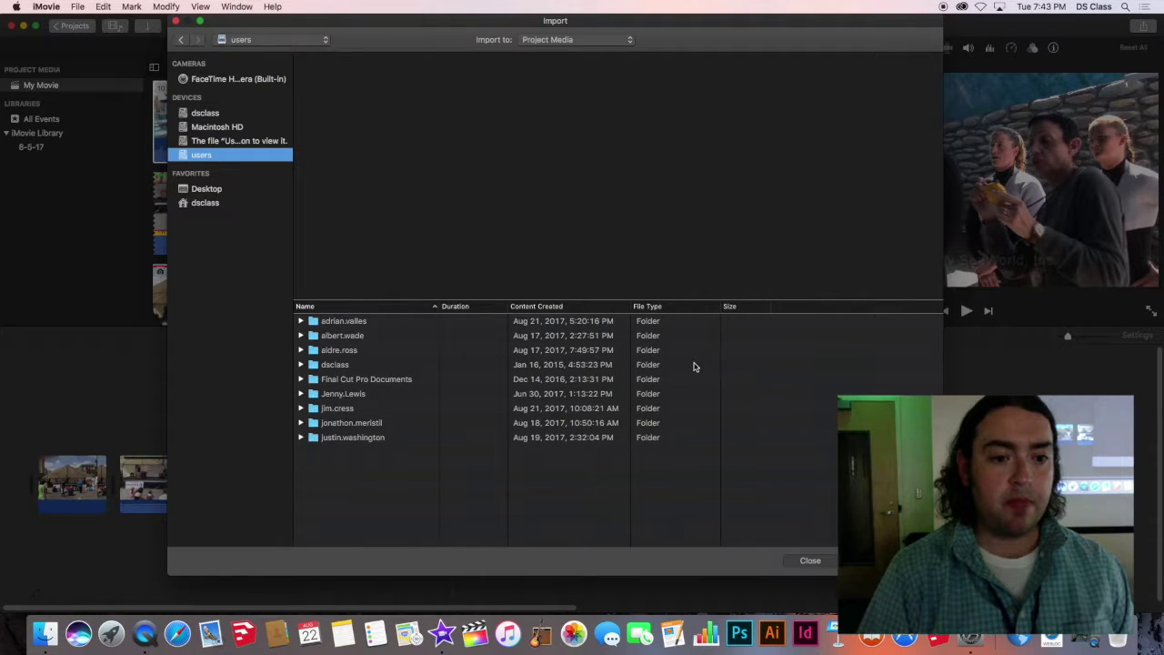
double_click(324, 366)
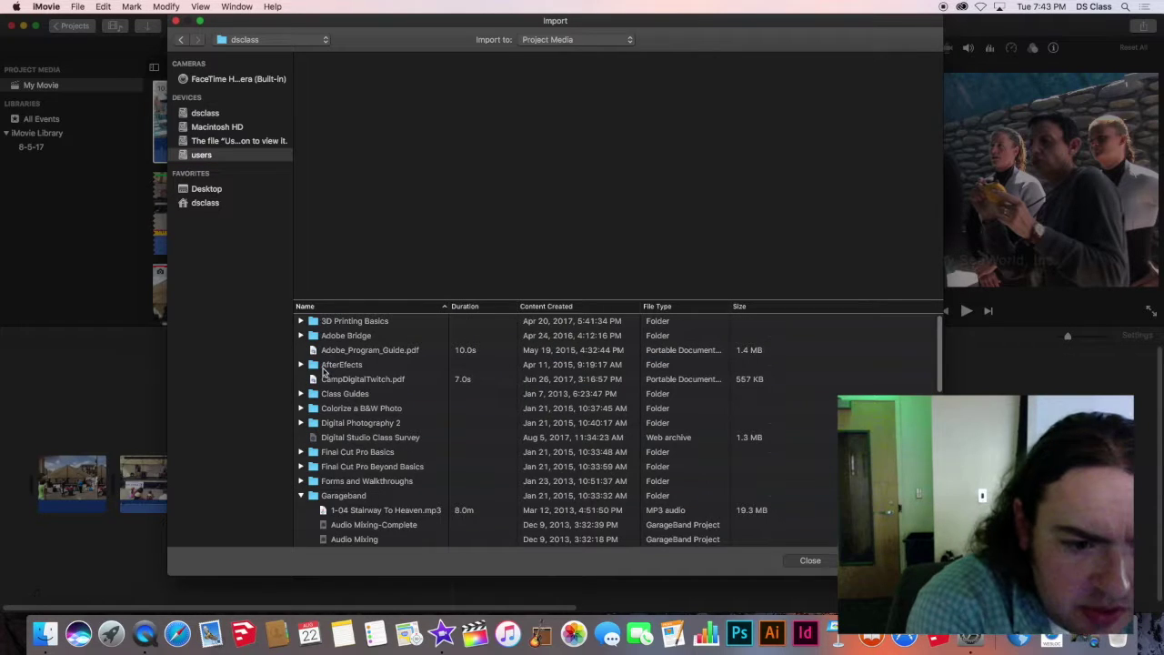
- Import 1-04 Stairway To Heaven.mp3 from the Garageband folder into the project media
scroll(331, 364, "down", 1)
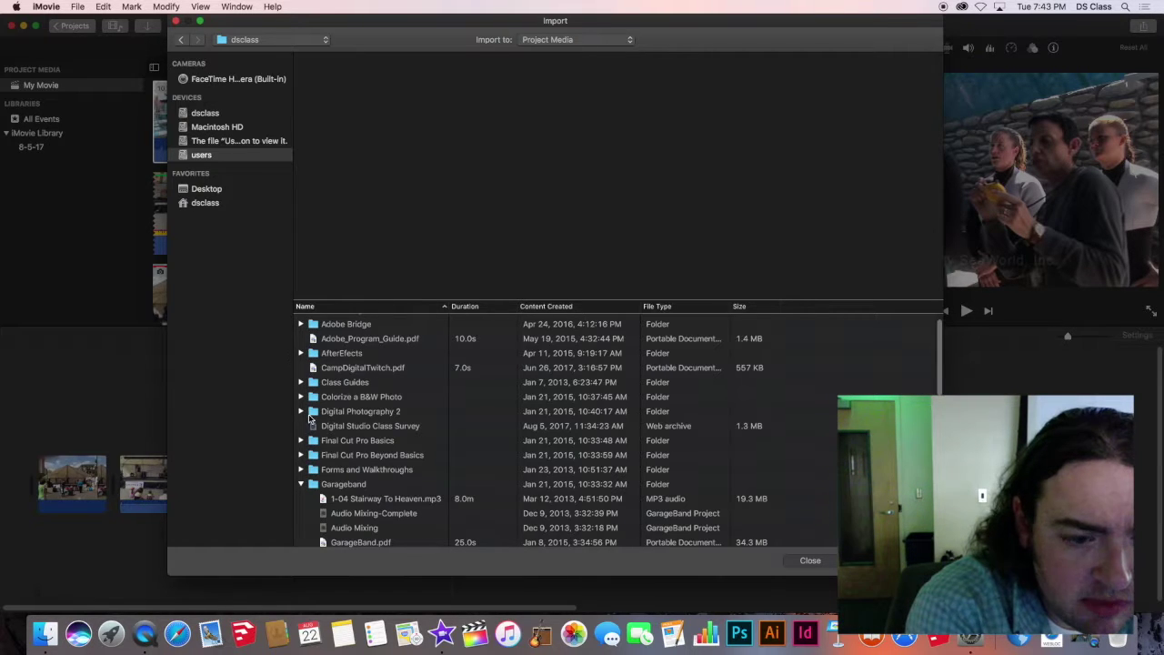
scroll(310, 409, "down", 5)
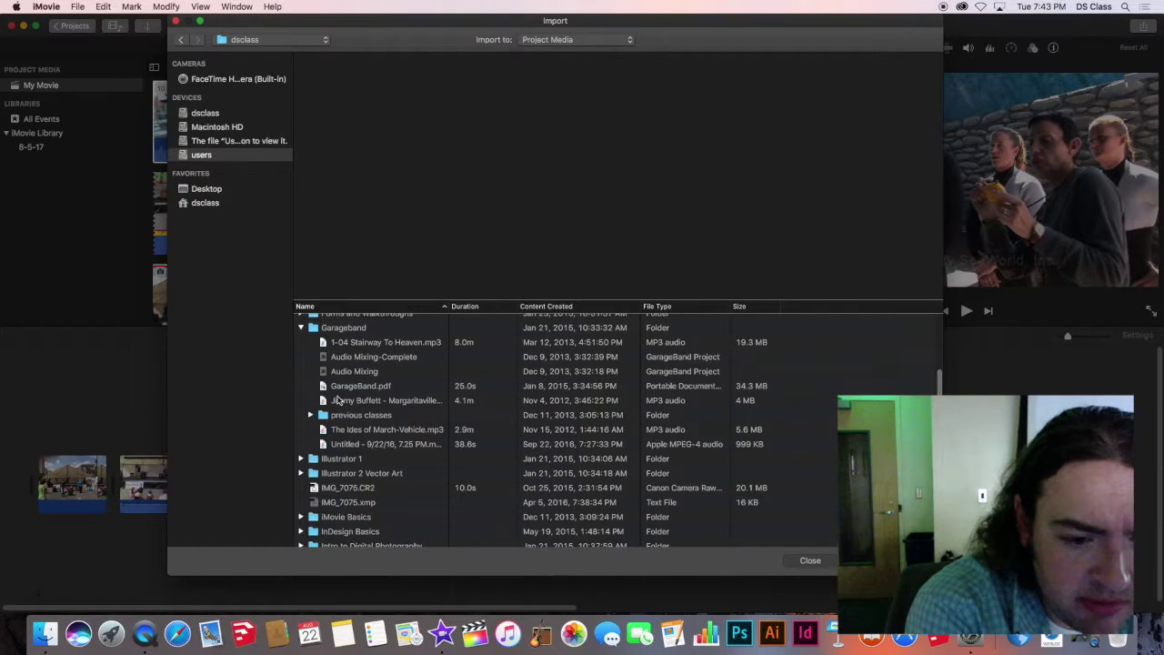
left_click(320, 329)
left_click(302, 328)
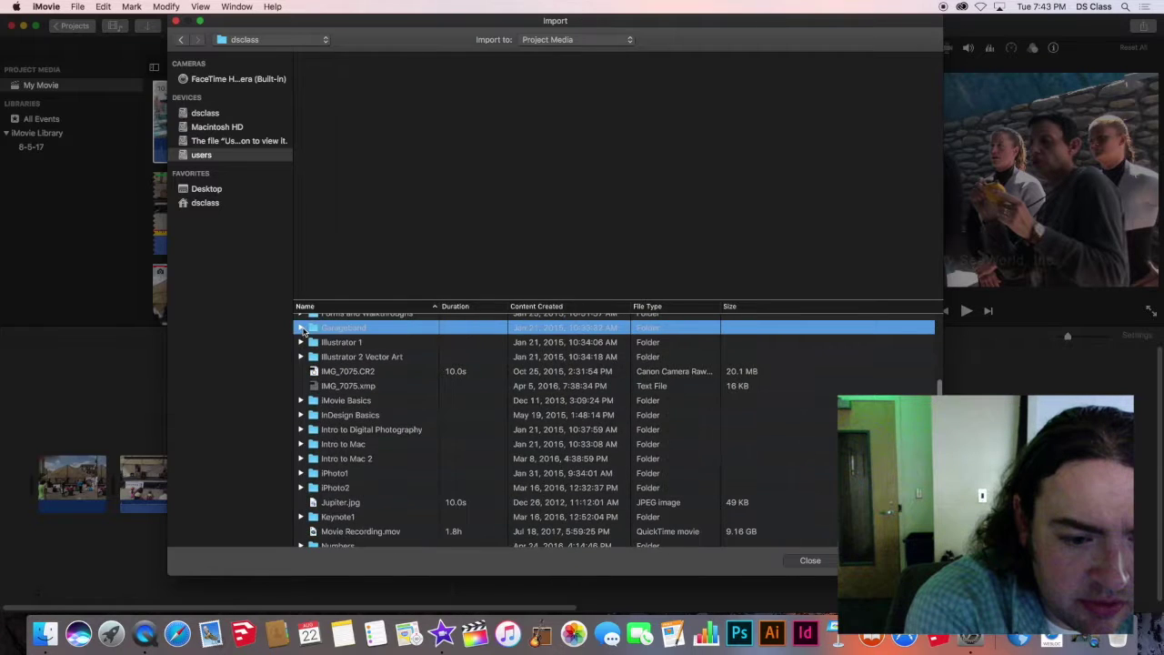
left_click(302, 328)
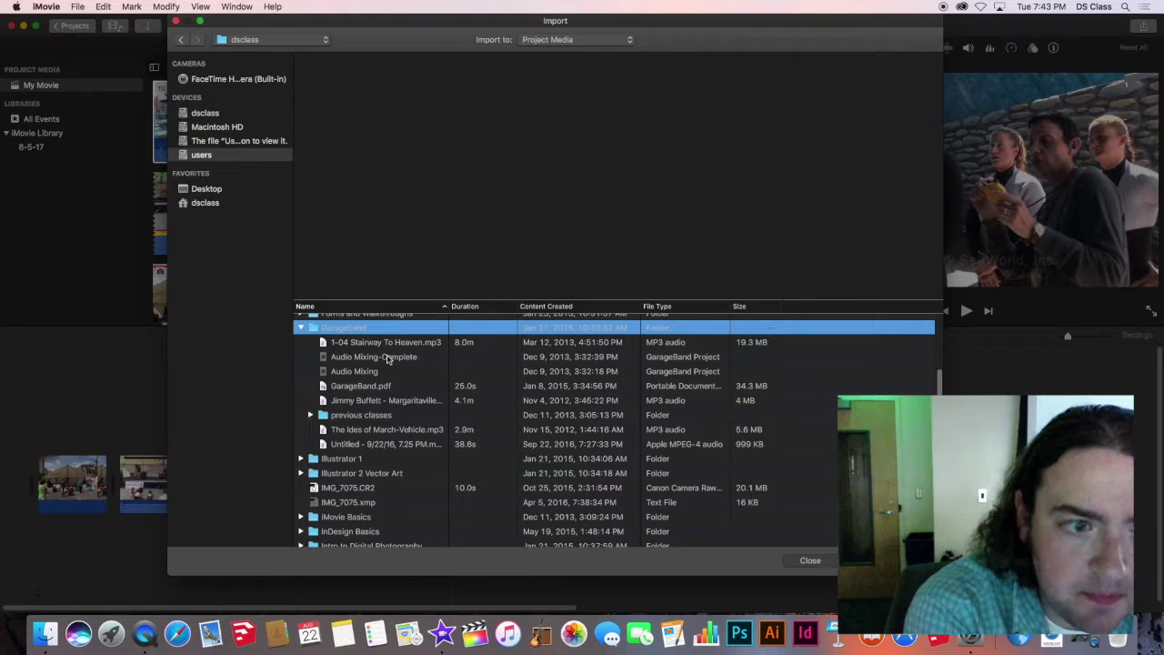
left_click(380, 344)
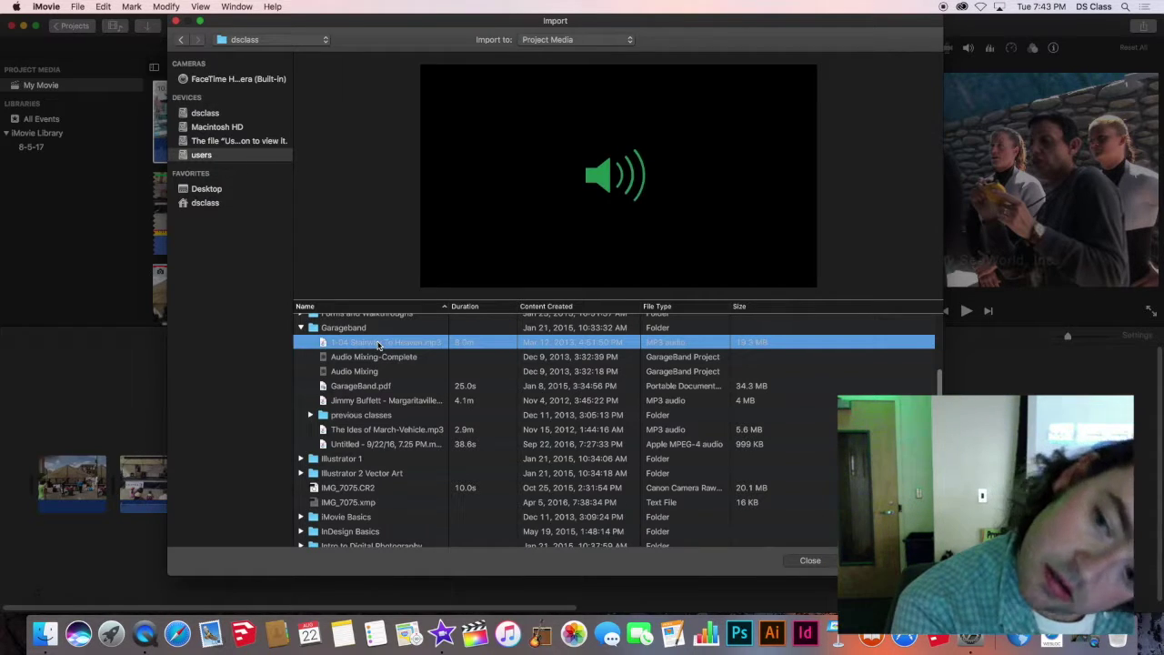
left_click(809, 560)
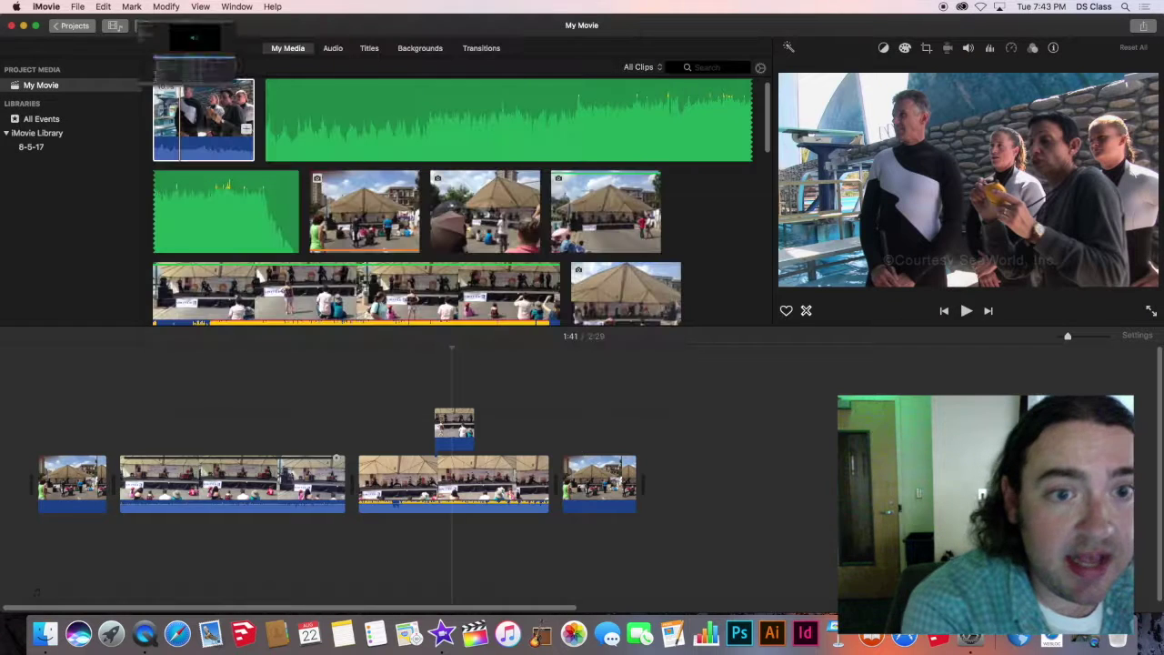
- Select the imported Stairway To Heaven audio clip in the project media and look through the neighbouring clips
left_click(420, 123)
scroll(395, 109, "down", 2)
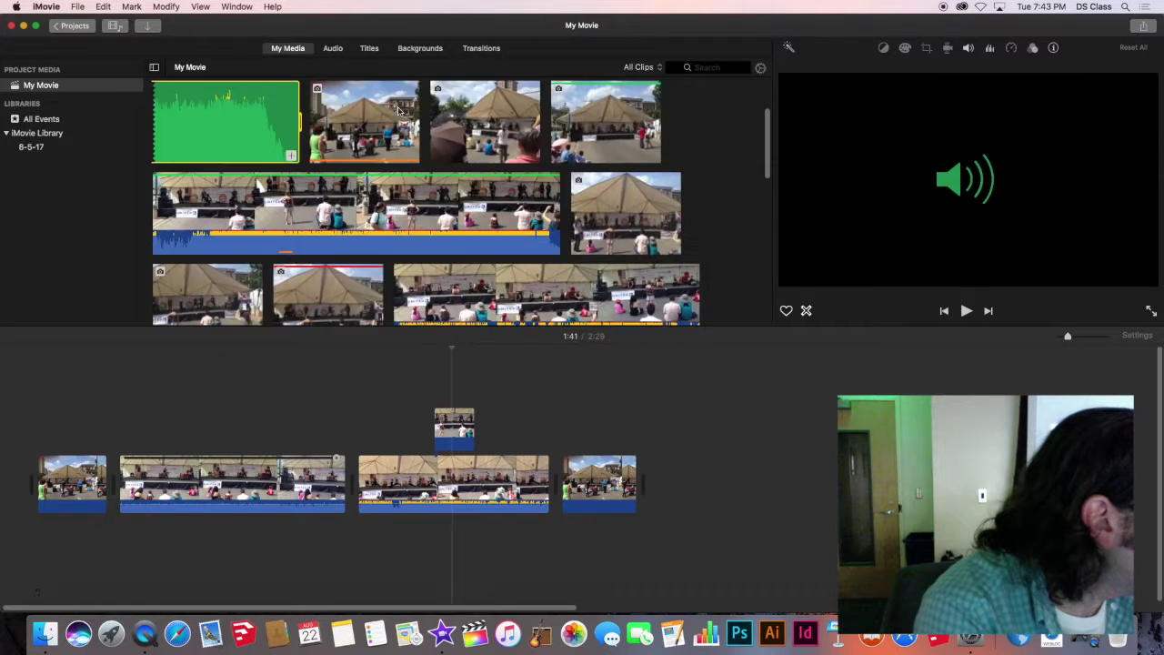
scroll(397, 109, "up", 3)
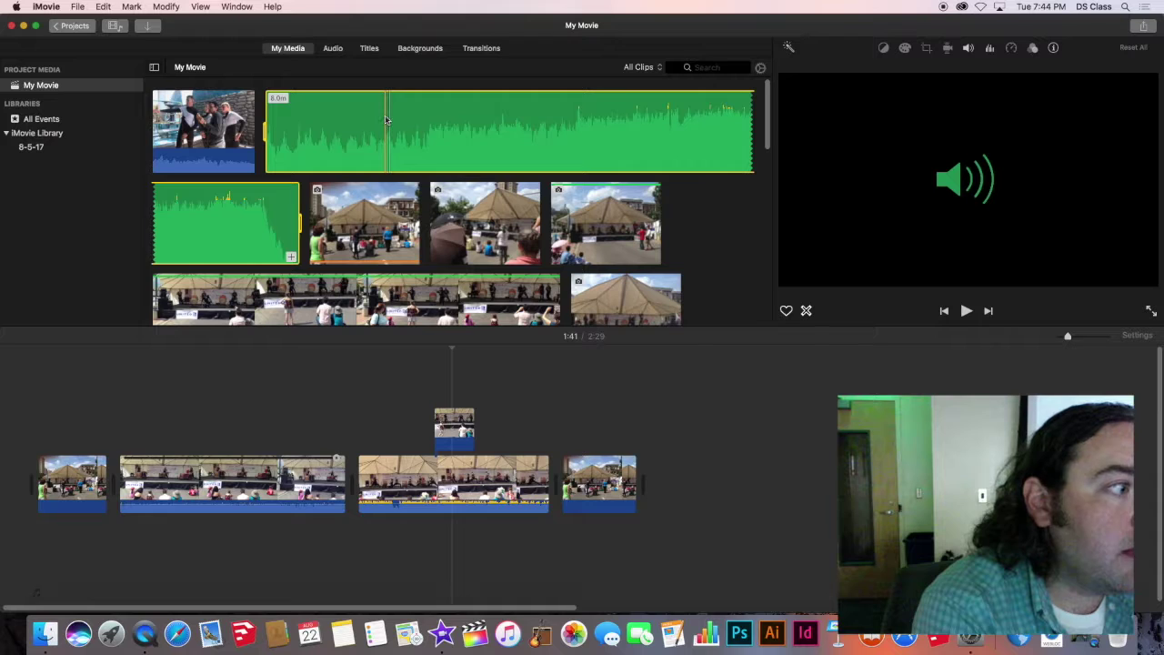
- Open the media import window, collapse the Garageband folder, and close the window without importing anything
left_click(87, 11)
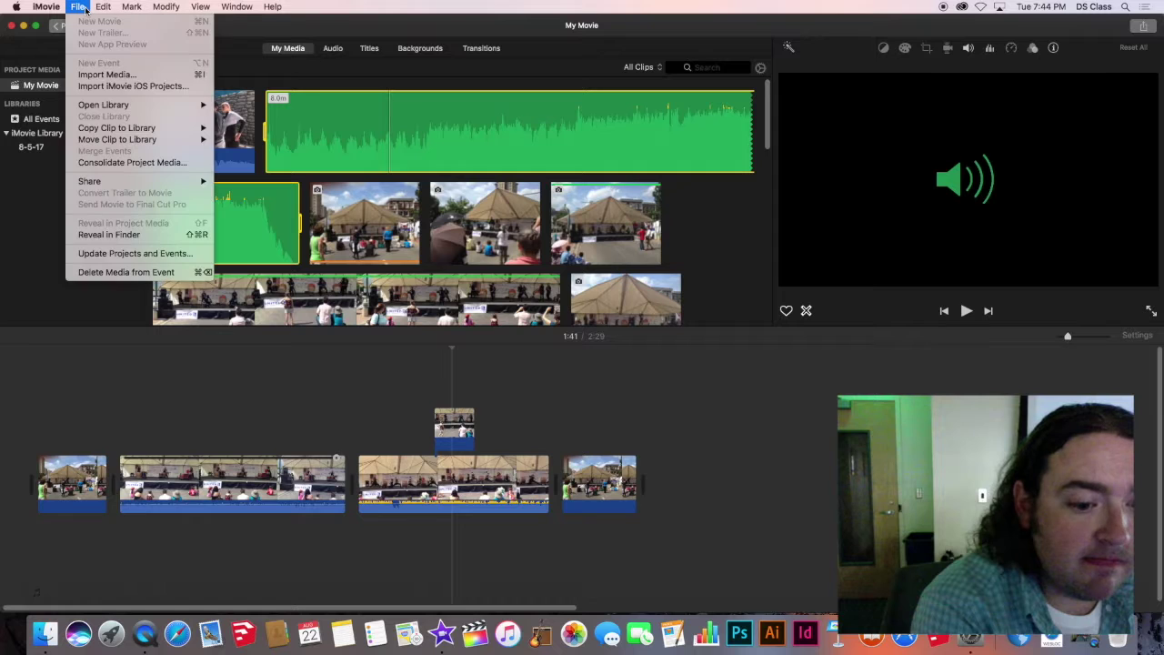
left_click(100, 73)
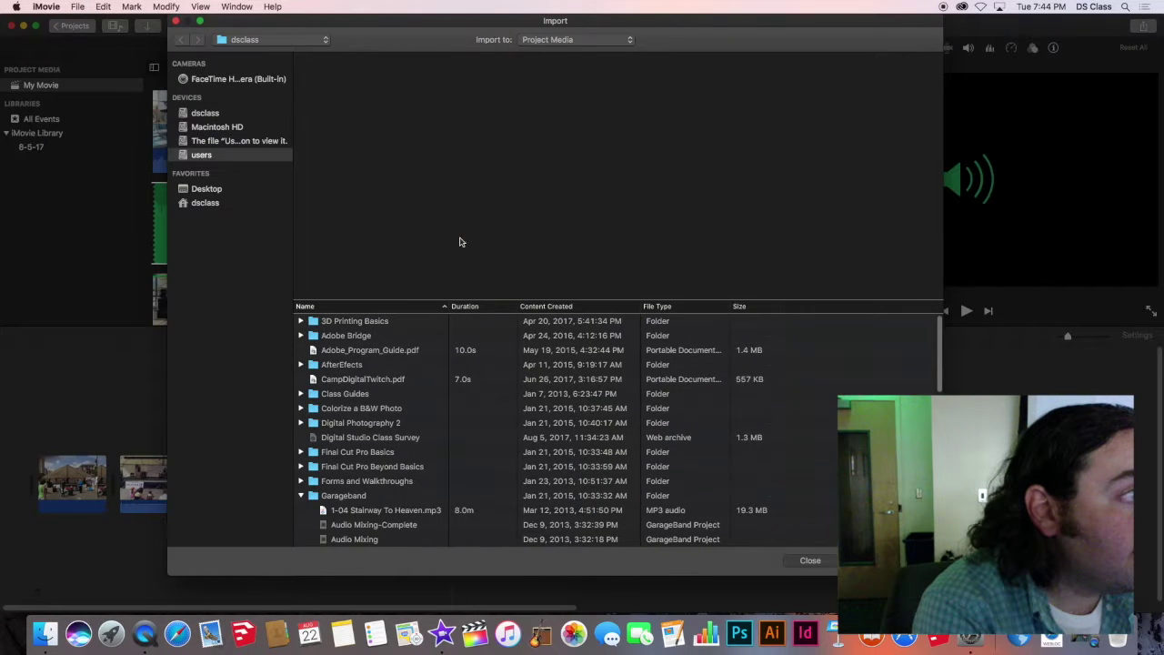
left_click(301, 495)
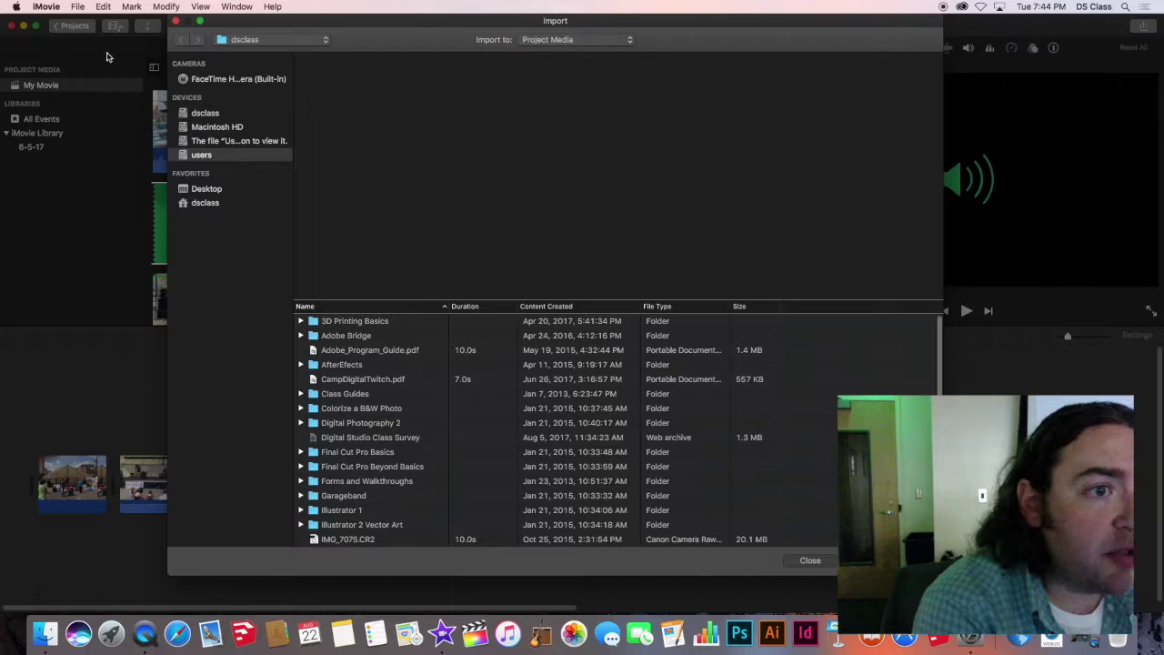
left_click(172, 20)
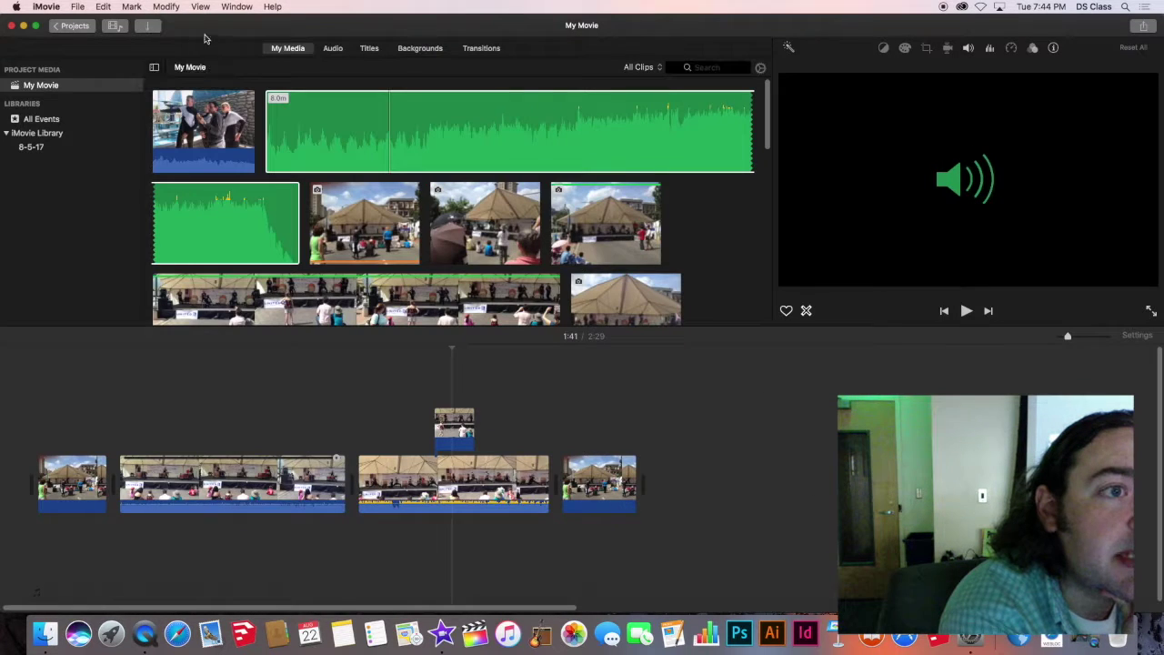
- Switch the iMovie window to full screen and return it to its normal size
left_click(35, 26)
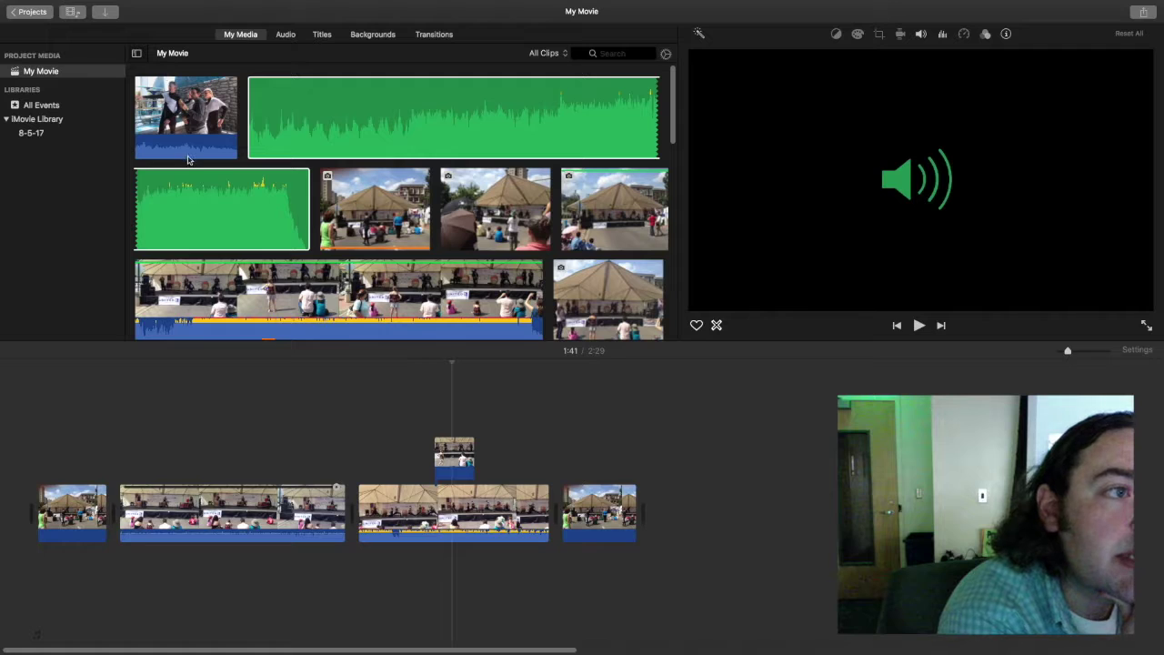
mouse_move(180, 4)
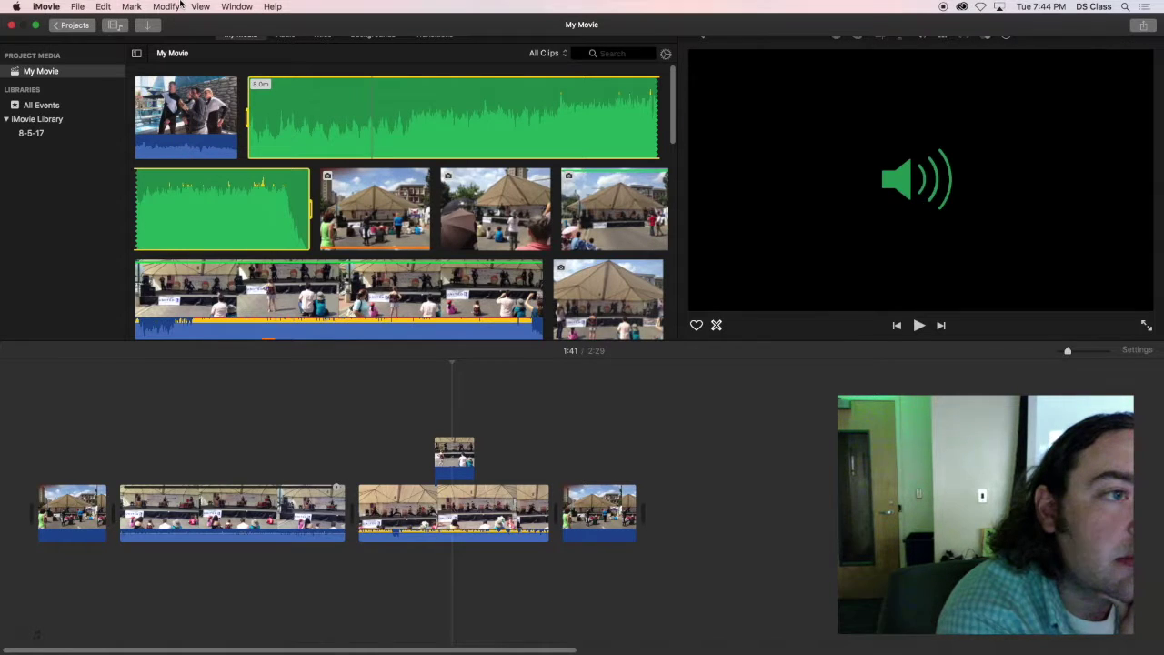
left_click(36, 27)
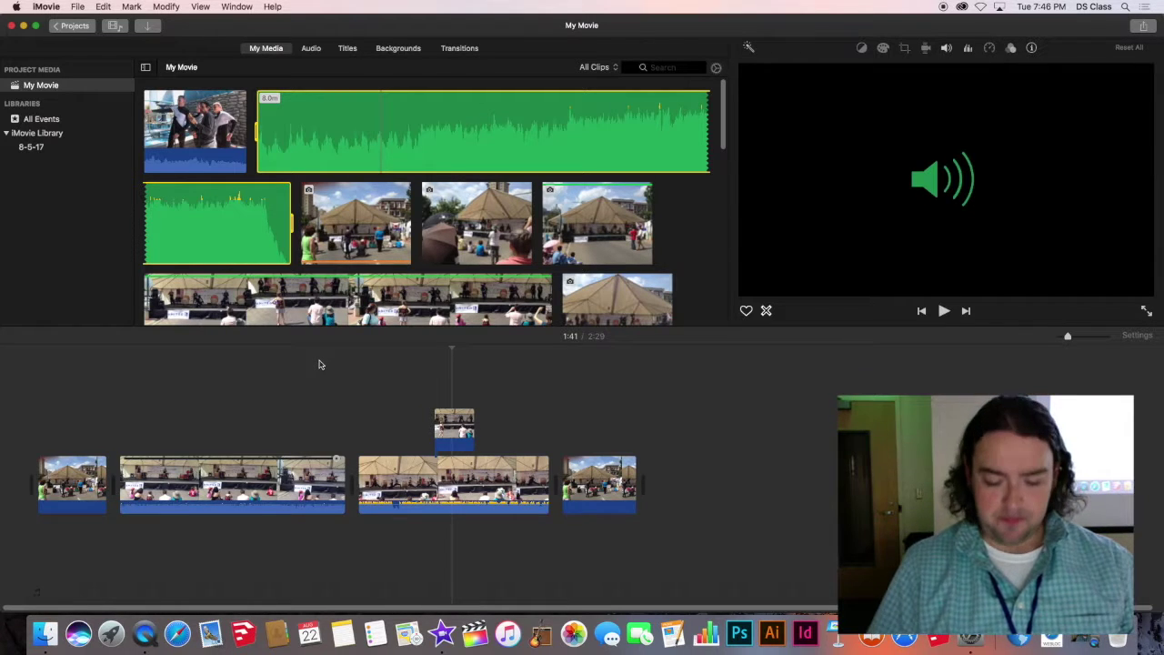
- Switch to Safari and search the web for "filetypes imovie accepts"
left_click(182, 643)
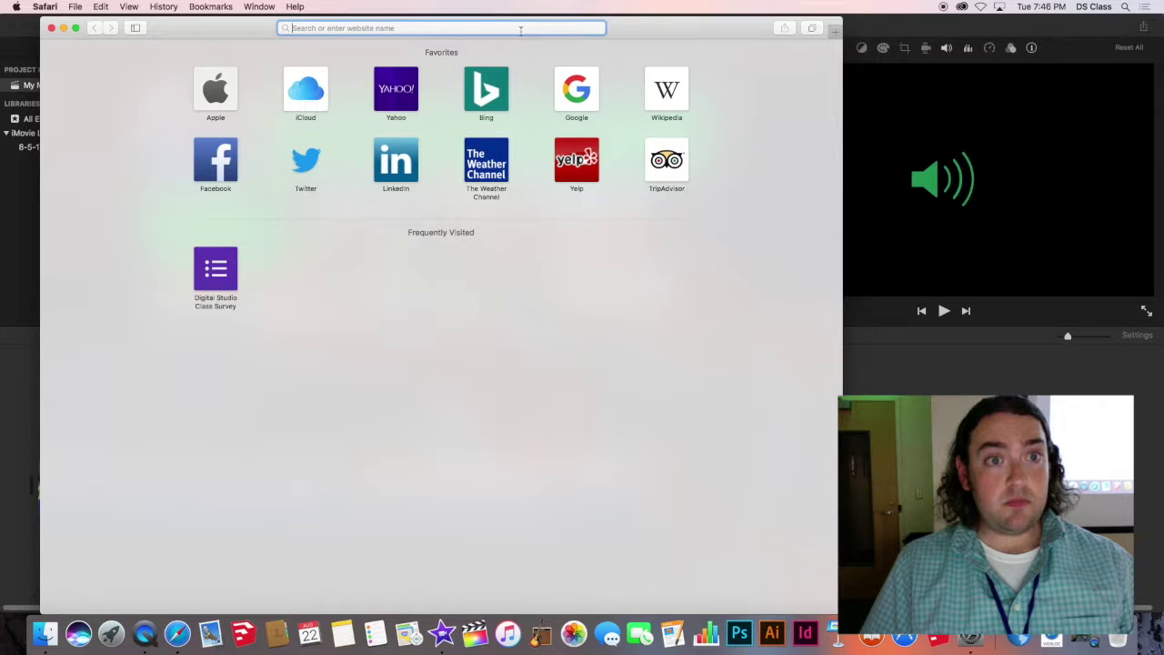
type("filety")
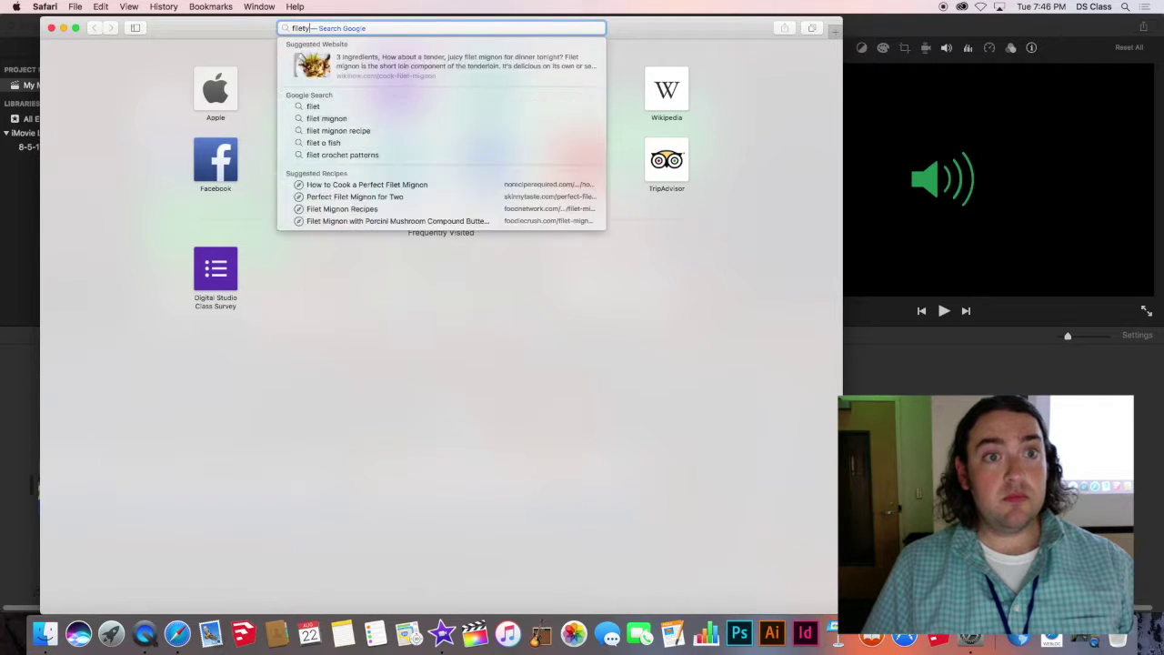
type("pes imove")
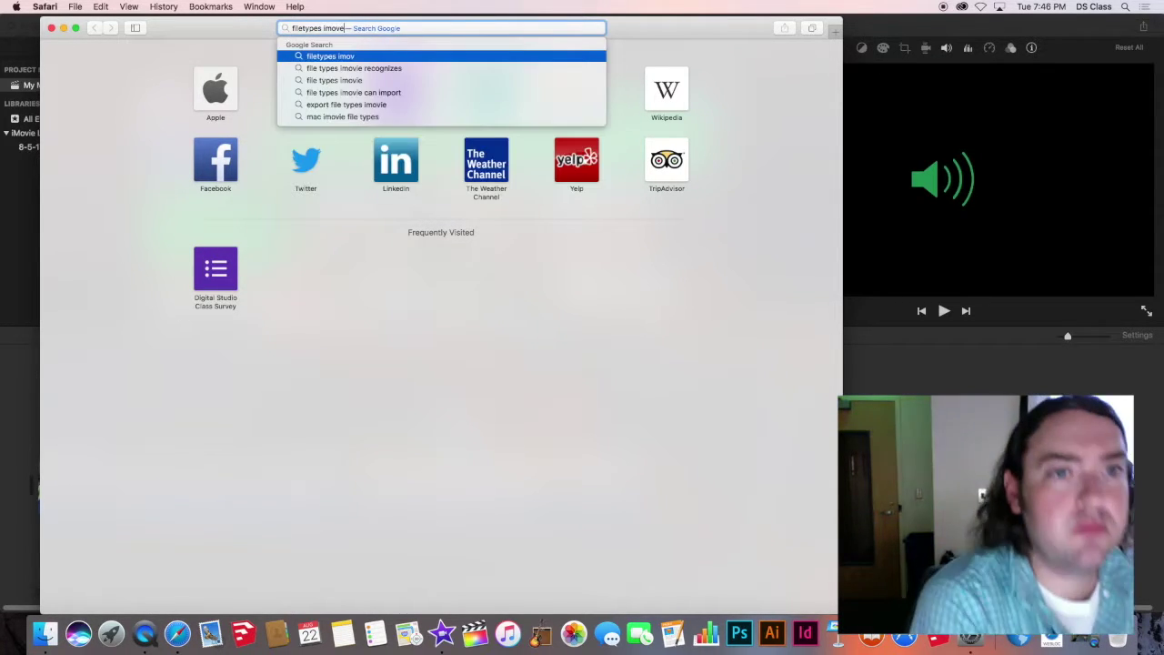
key("BackSpace")
type("ie ")
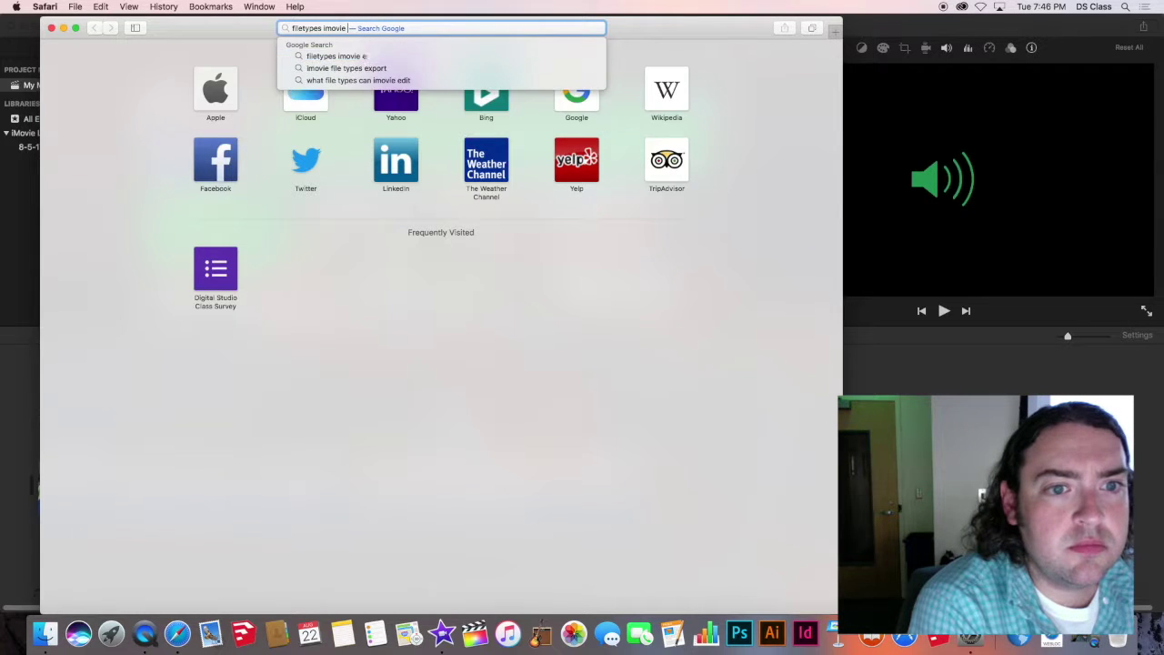
type("accepts")
key("Return")
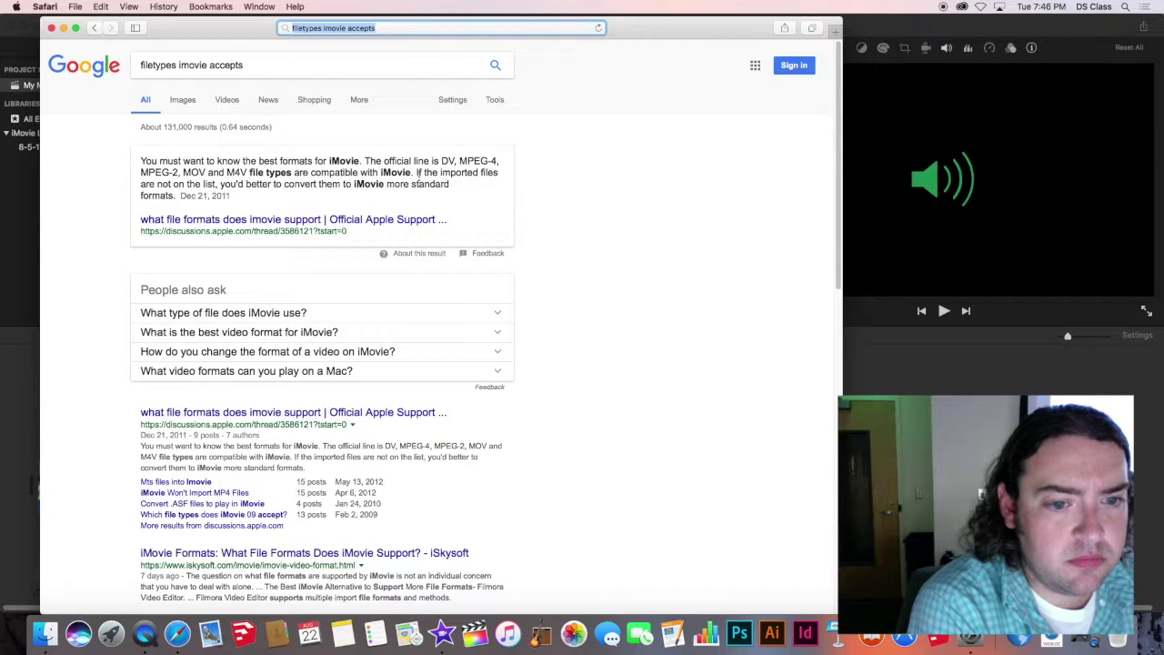
- Expand the question "What type of file does iMovie use?" and open the Apple Support discussion on supported file formats
left_click(246, 316)
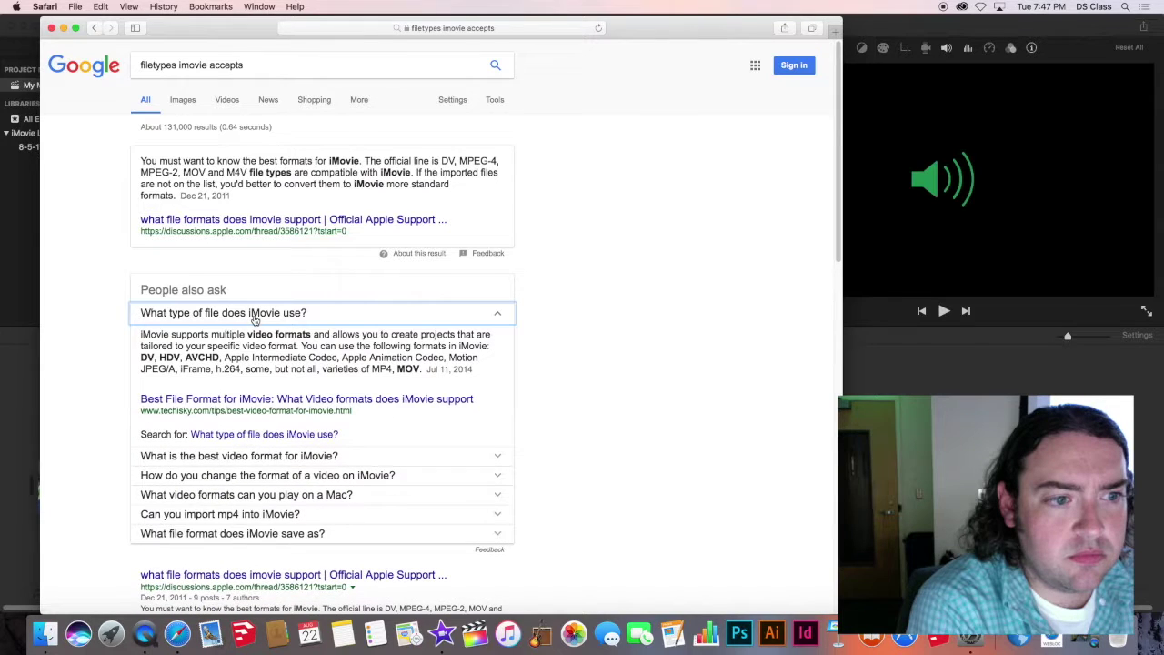
scroll(255, 320, "down", 3)
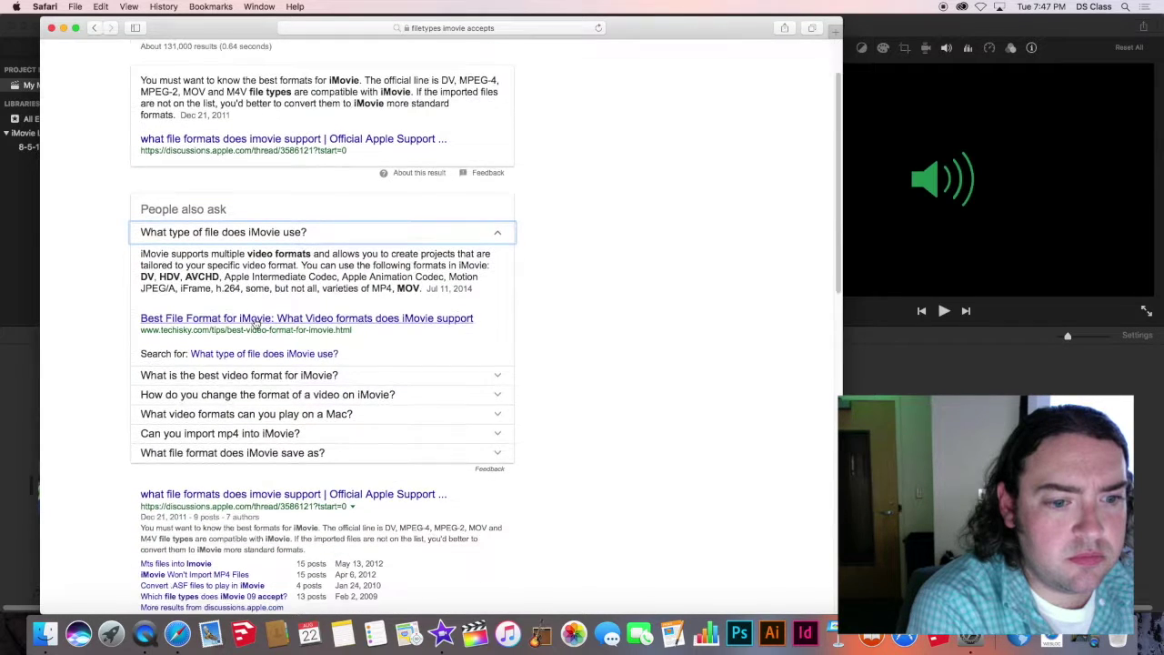
scroll(255, 320, "down", 8)
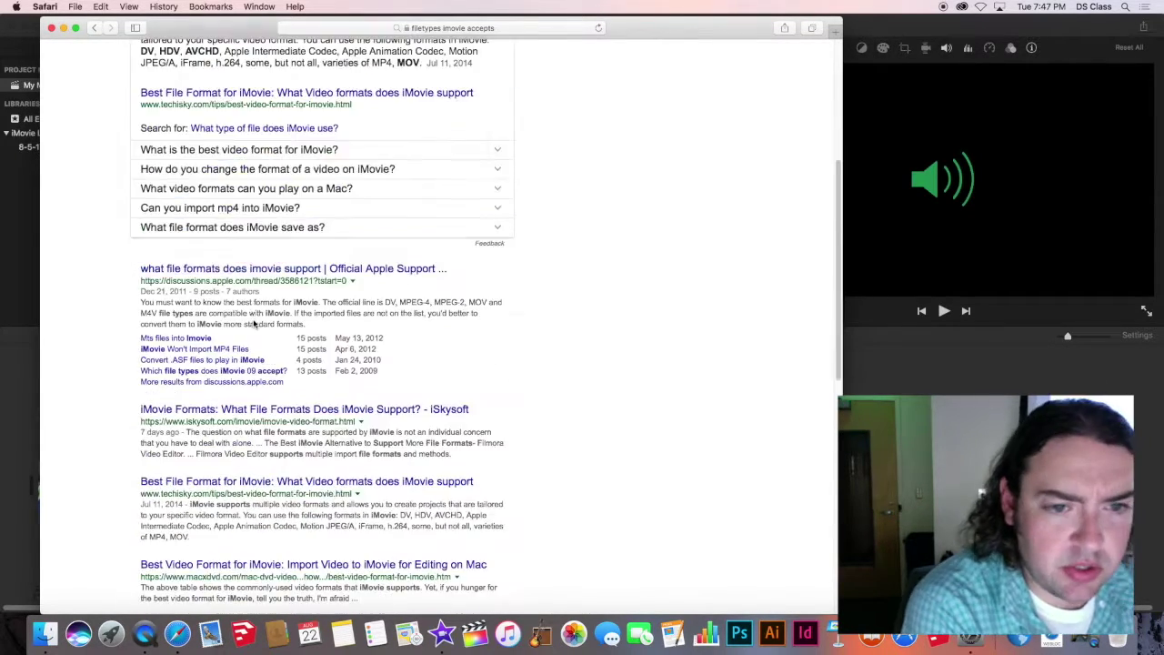
left_click(261, 270)
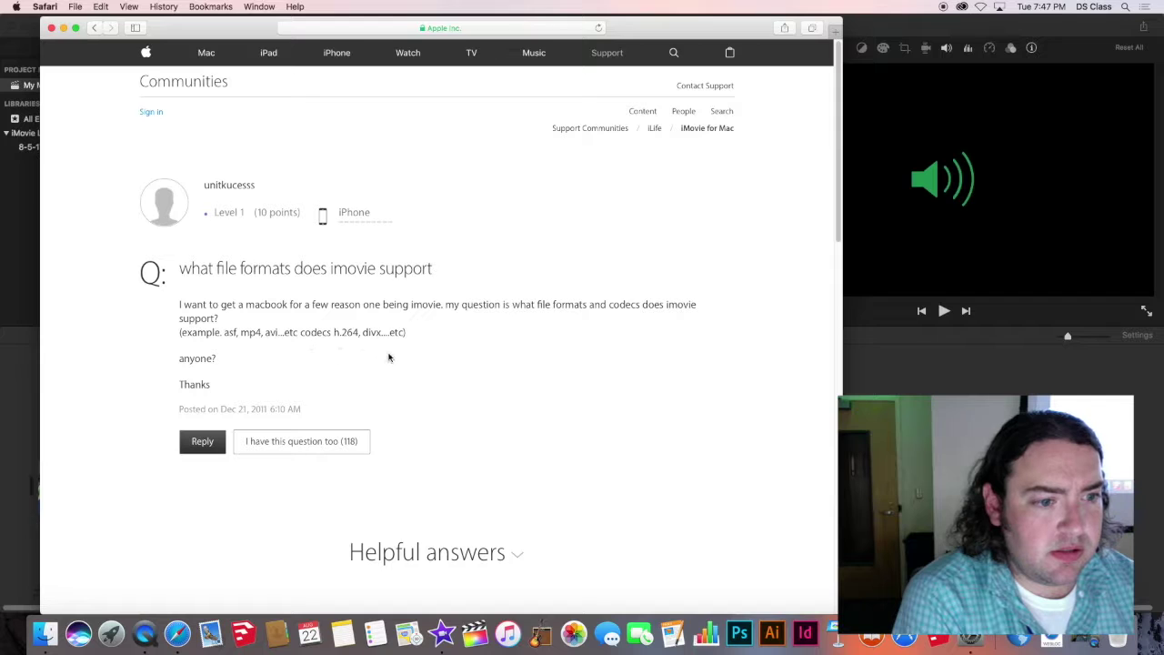
- Examine the helpful answer on formats iMovie handles natively, including the .avi and Windows Media notes, and close the Safari window
scroll(389, 346, "down", 10)
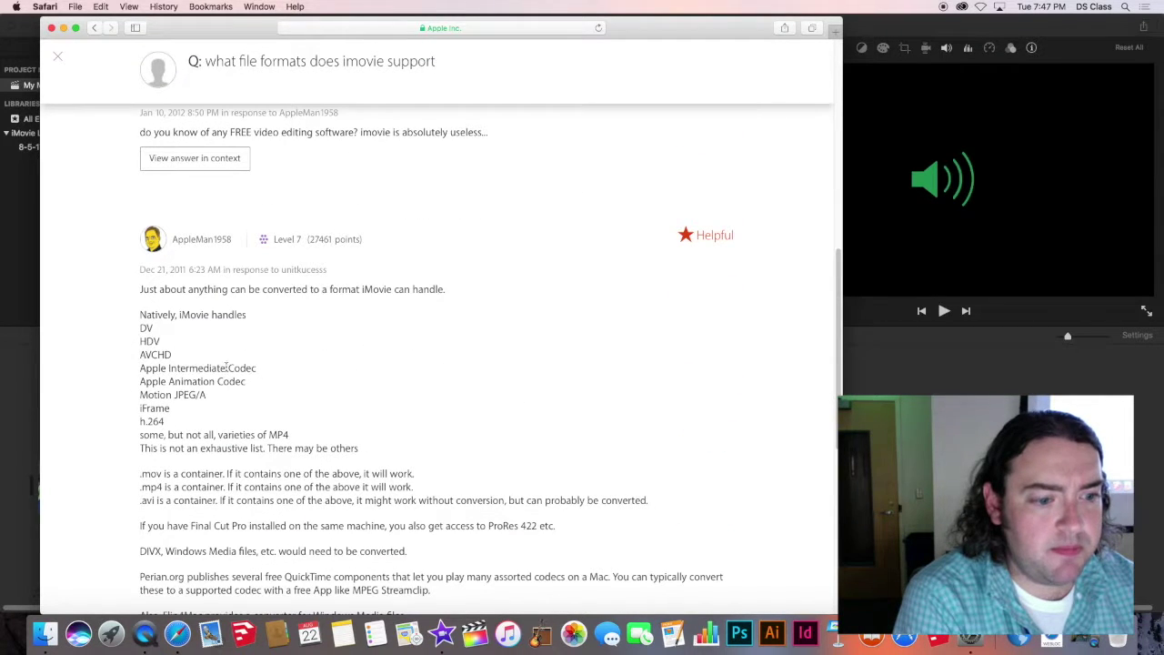
scroll(214, 420, "down", 2)
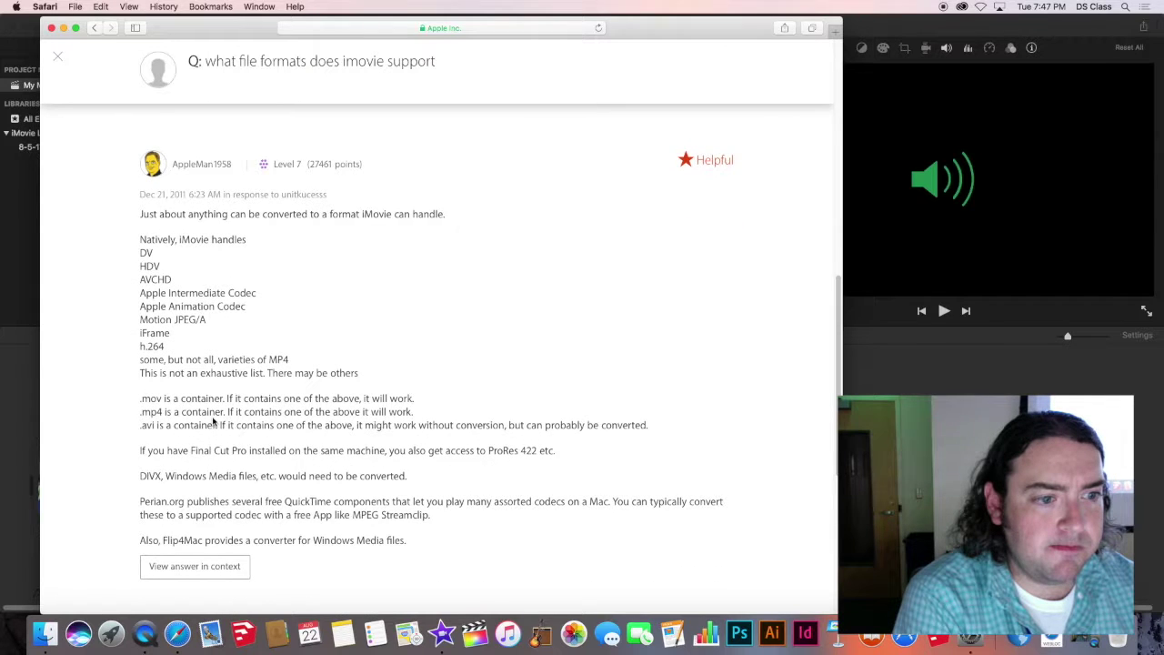
scroll(214, 420, "down", 10)
scroll(214, 416, "up", 15)
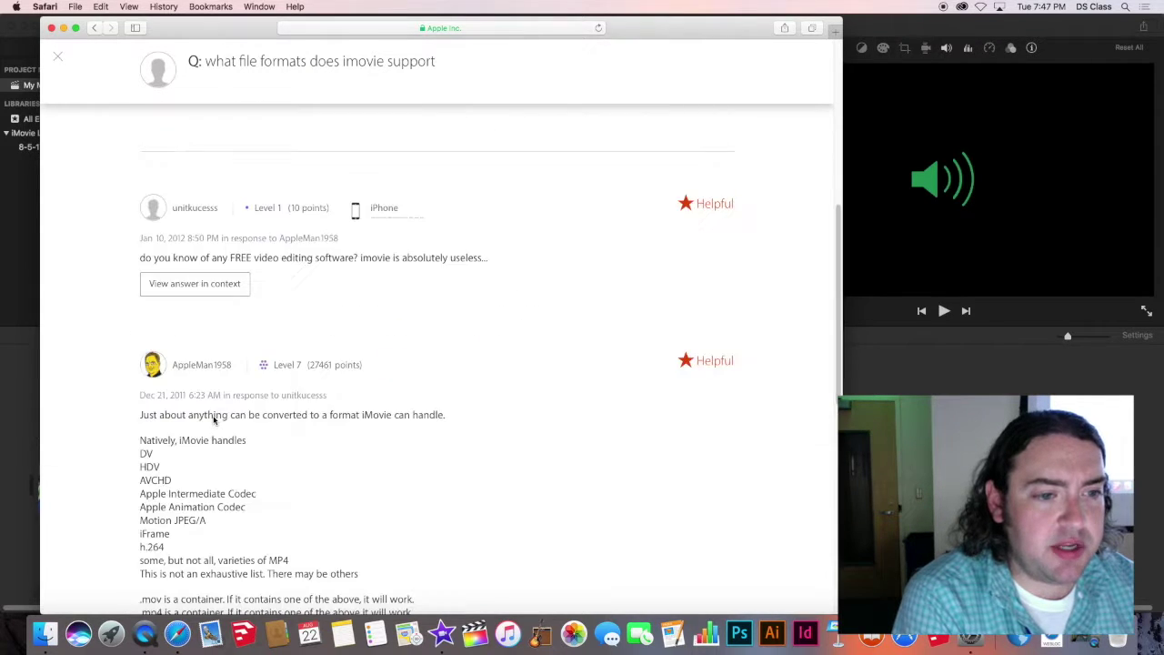
scroll(214, 414, "down", 2)
scroll(214, 417, "down", 5)
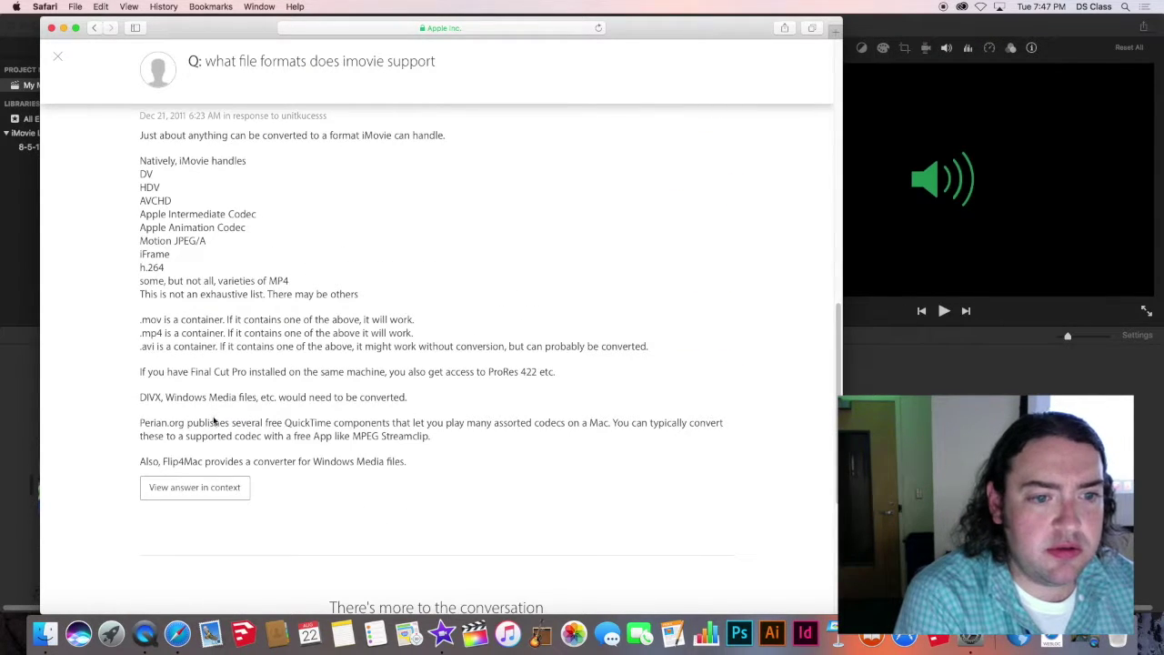
left_click_drag(142, 346, 156, 346)
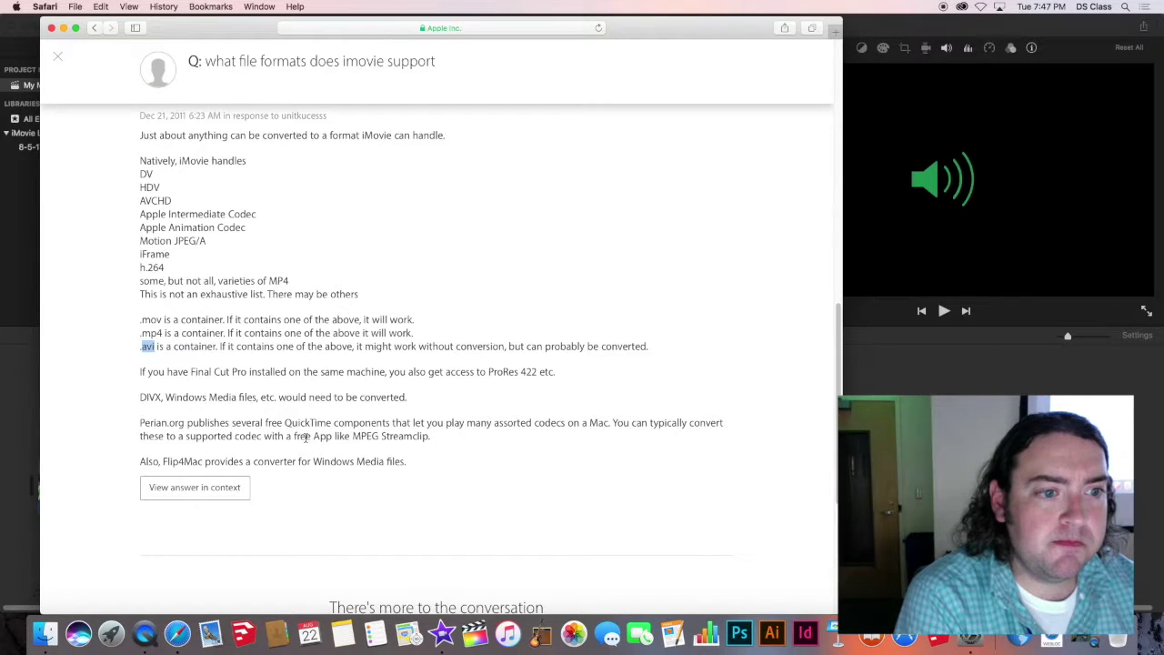
left_click(459, 204)
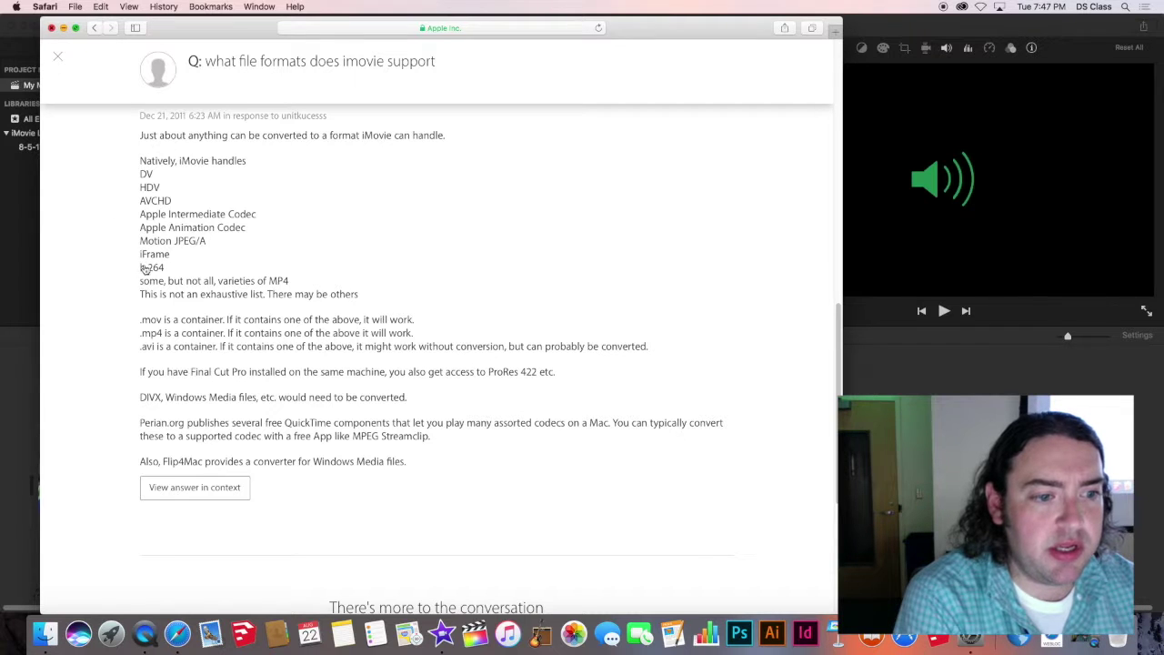
left_click_drag(132, 397, 246, 398)
left_click(253, 373)
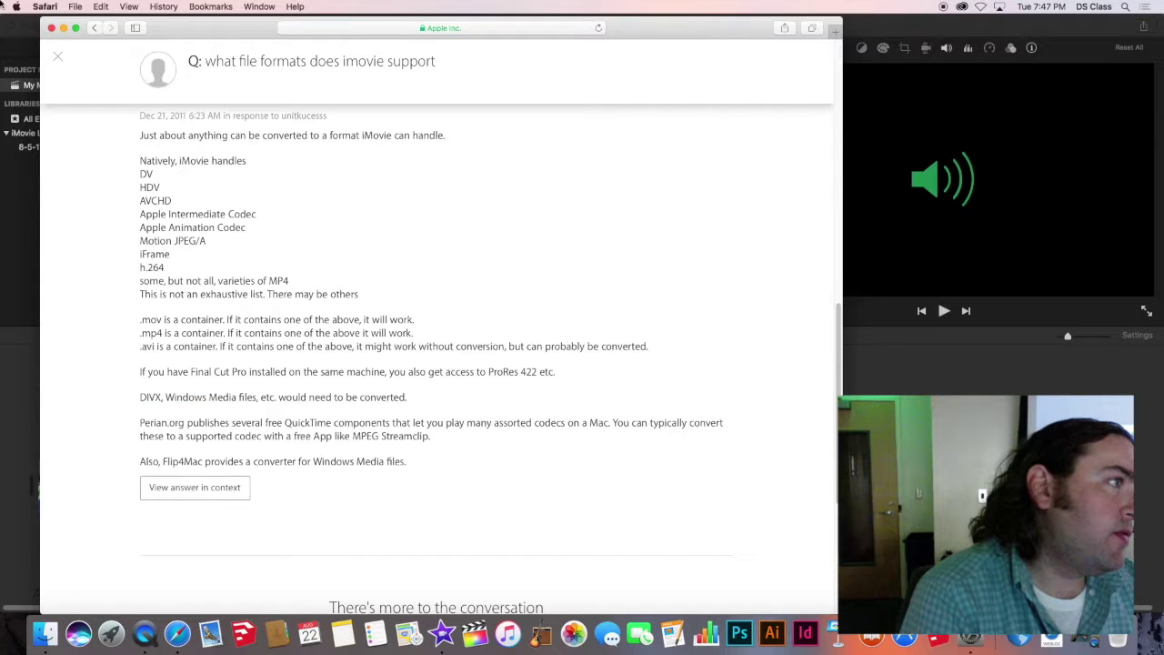
left_click(51, 28)
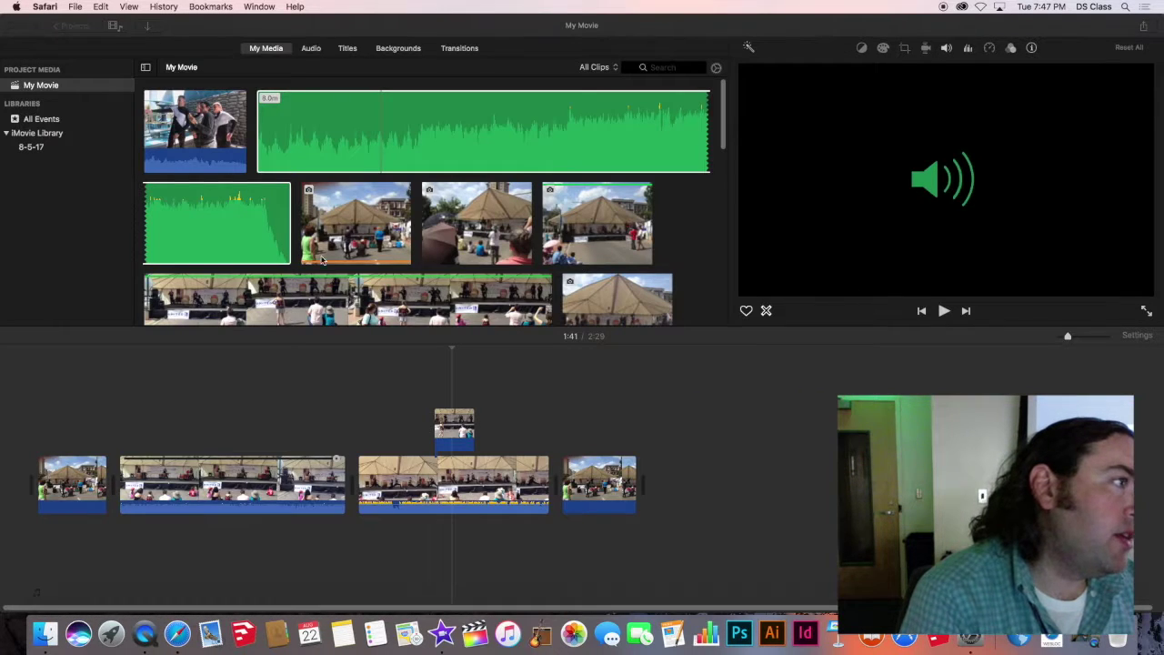
- Move the overlay clip down into the main video track, after the last clip
left_click(245, 240)
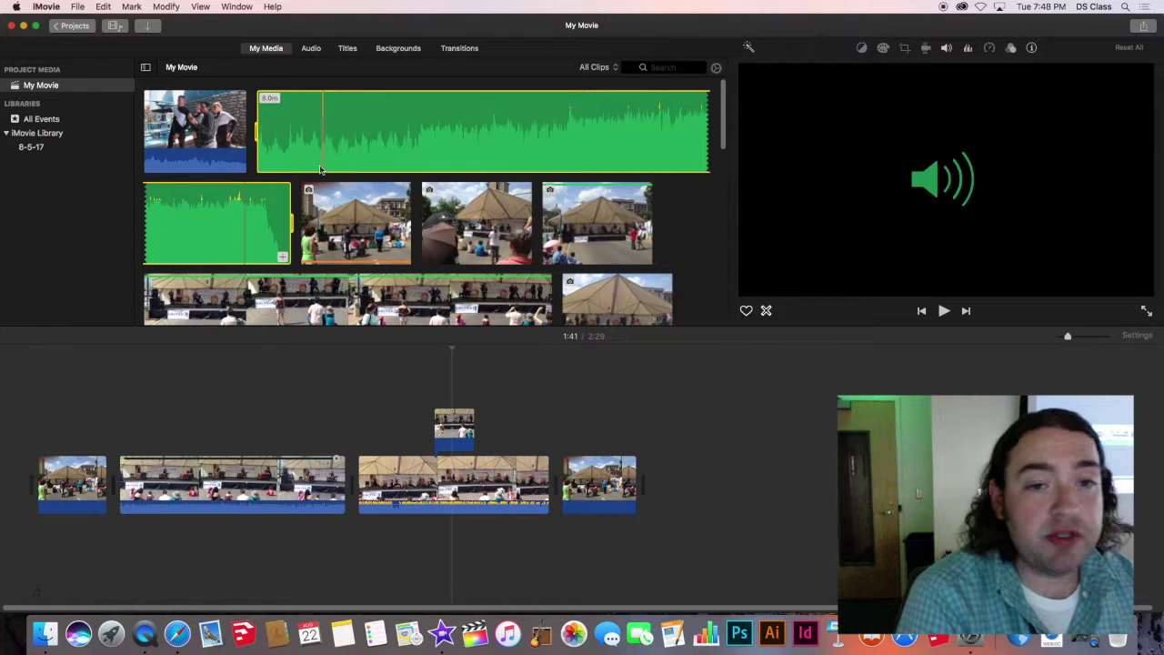
left_click(294, 190)
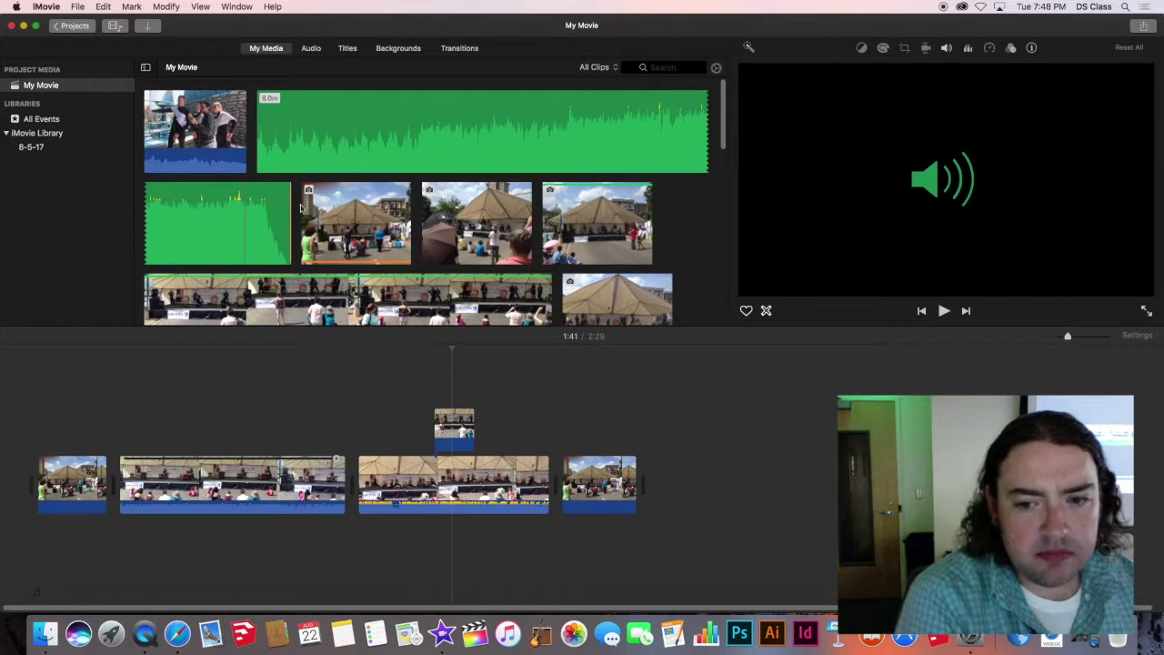
left_click(499, 148)
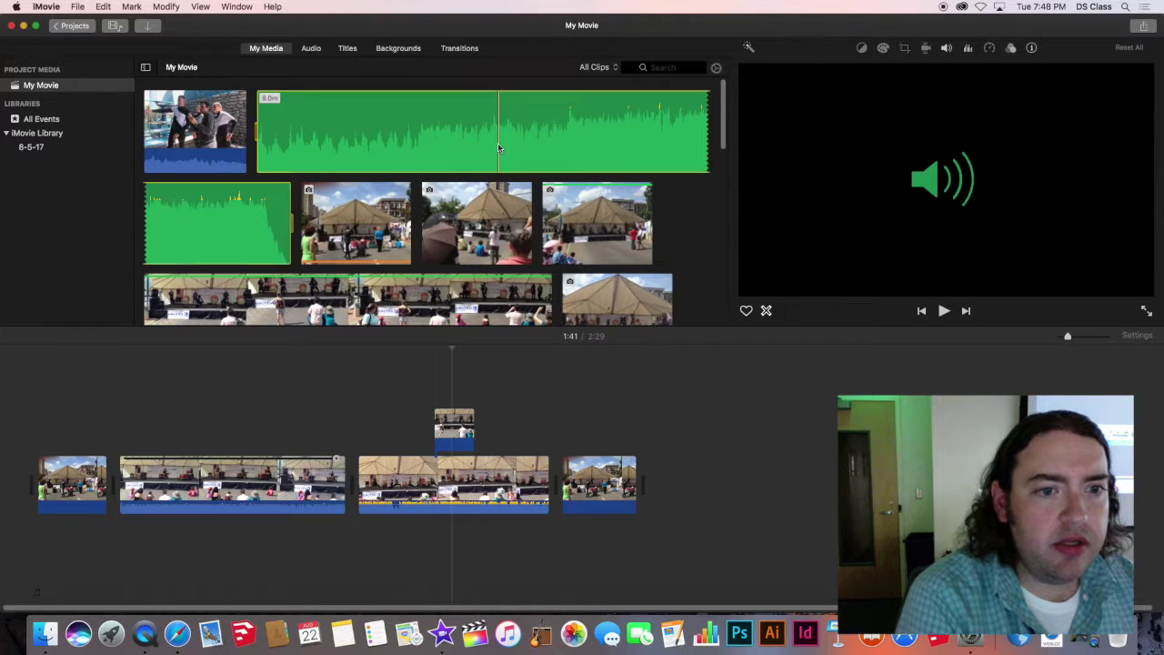
left_click_drag(449, 444, 719, 480)
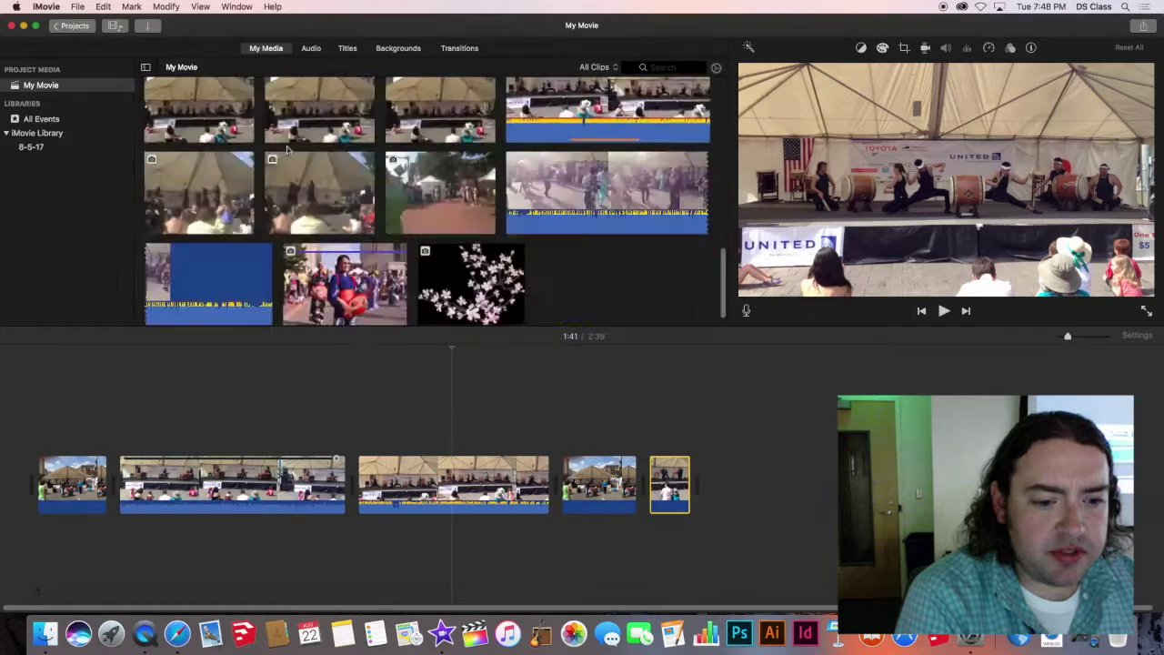
- Add the whole Stairway To Heaven track to the timeline and attach it beneath the video, starting at the first clip
left_click(312, 124)
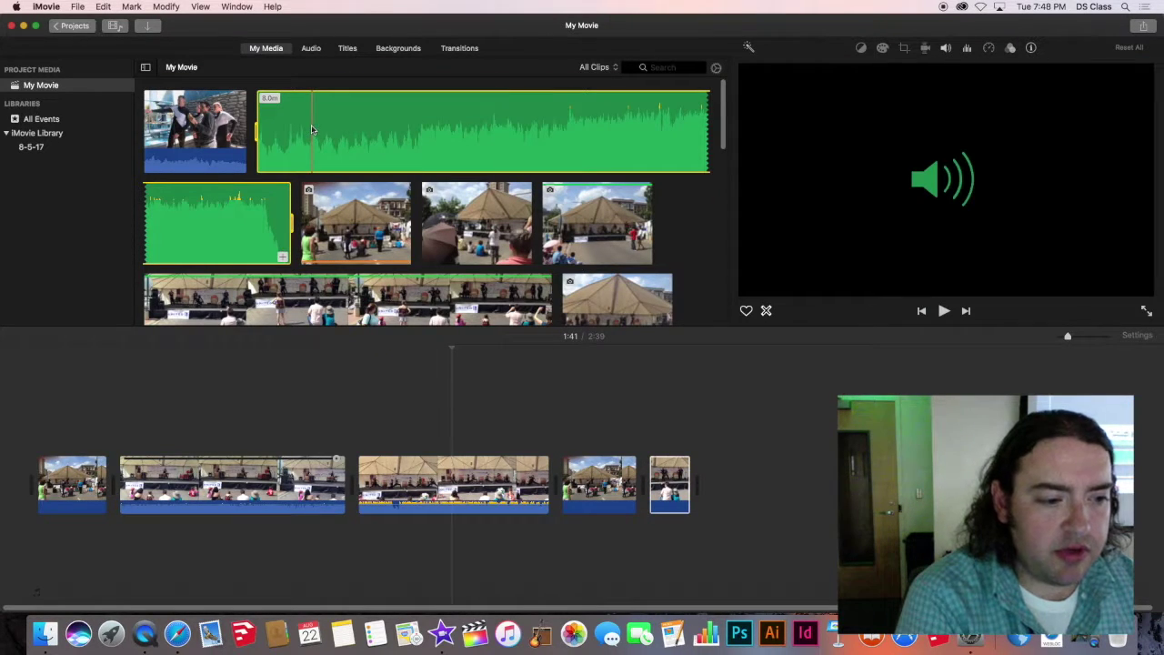
left_click_drag(311, 125, 414, 575)
left_click_drag(243, 606, 757, 520)
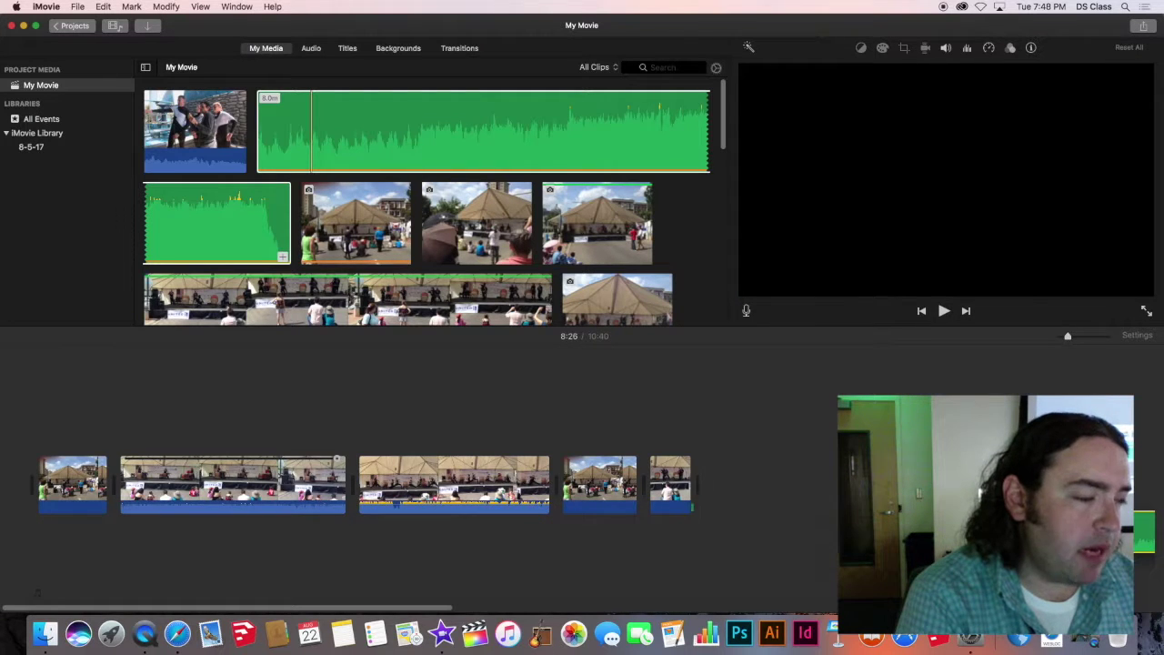
left_click_drag(914, 537, 265, 532)
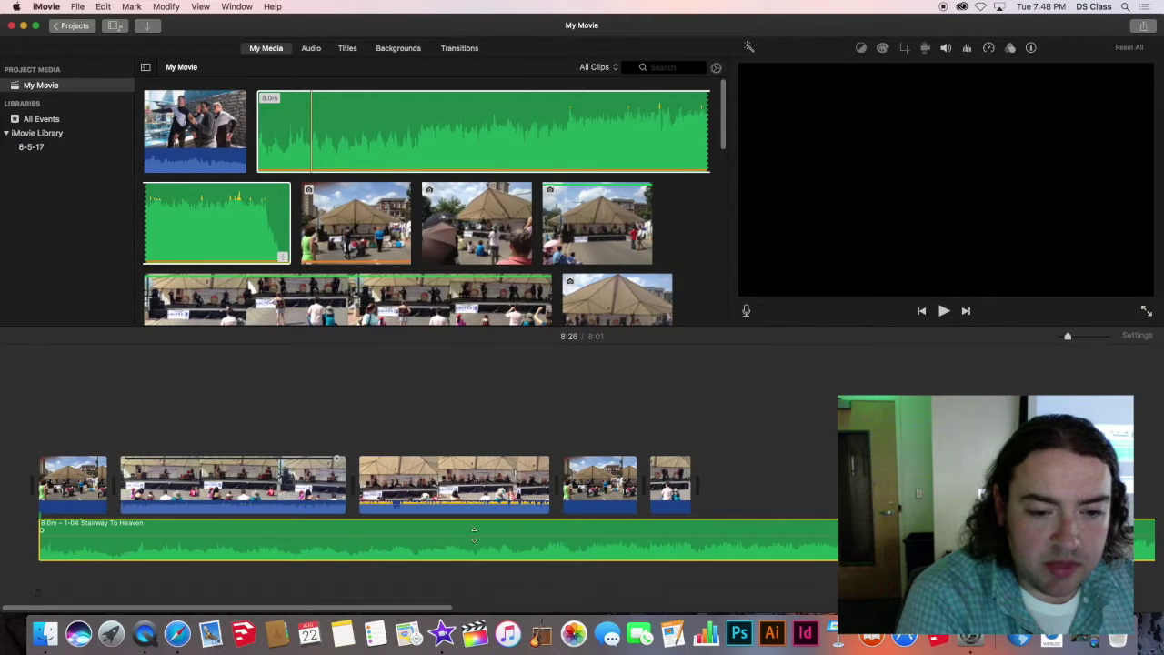
mouse_move(474, 535)
left_mouse_down()
mouse_move(473, 524)
mouse_move(464, 537)
left_mouse_up()
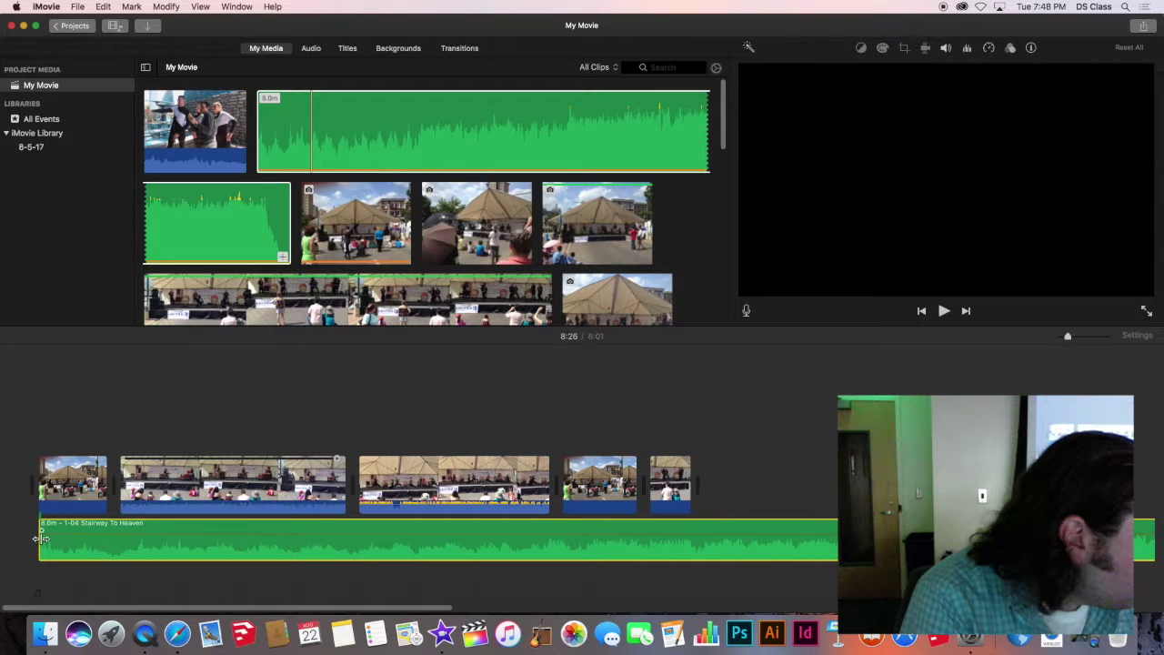
left_click_drag(41, 533, 2, 546)
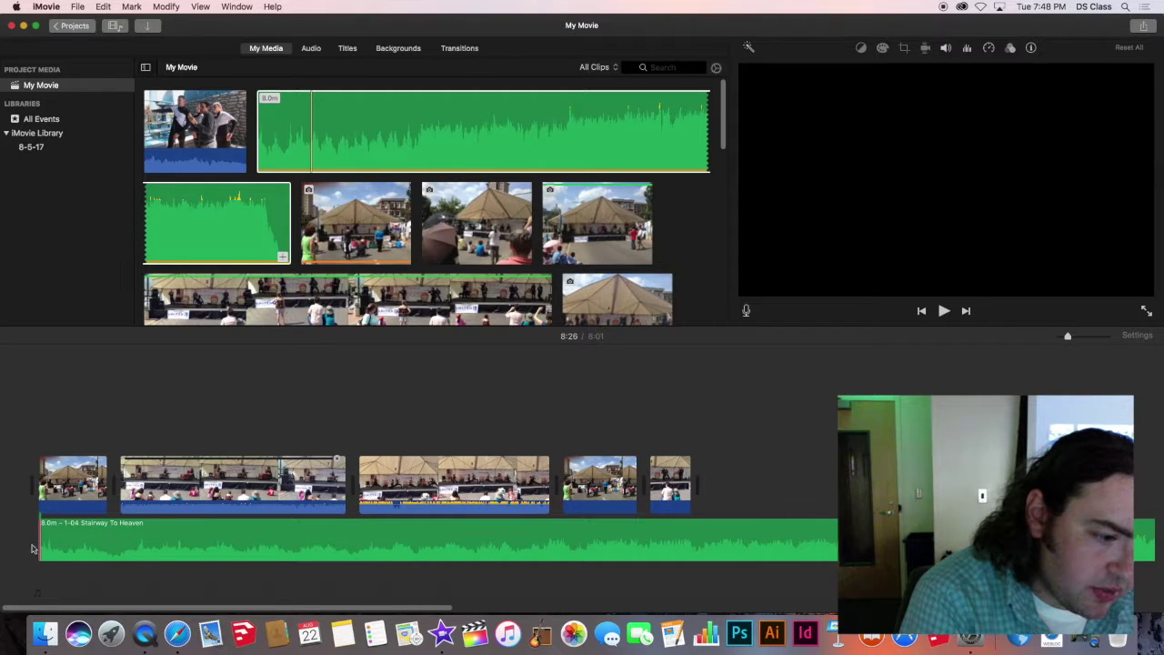
- Delete the Stairway To Heaven music track from the timeline
mouse_move(43, 534)
left_mouse_down()
mouse_move(282, 543)
mouse_move(48, 546)
mouse_move(794, 502)
mouse_move(835, 512)
mouse_move(769, 532)
mouse_move(46, 532)
mouse_move(832, 532)
mouse_move(41, 532)
left_mouse_up()
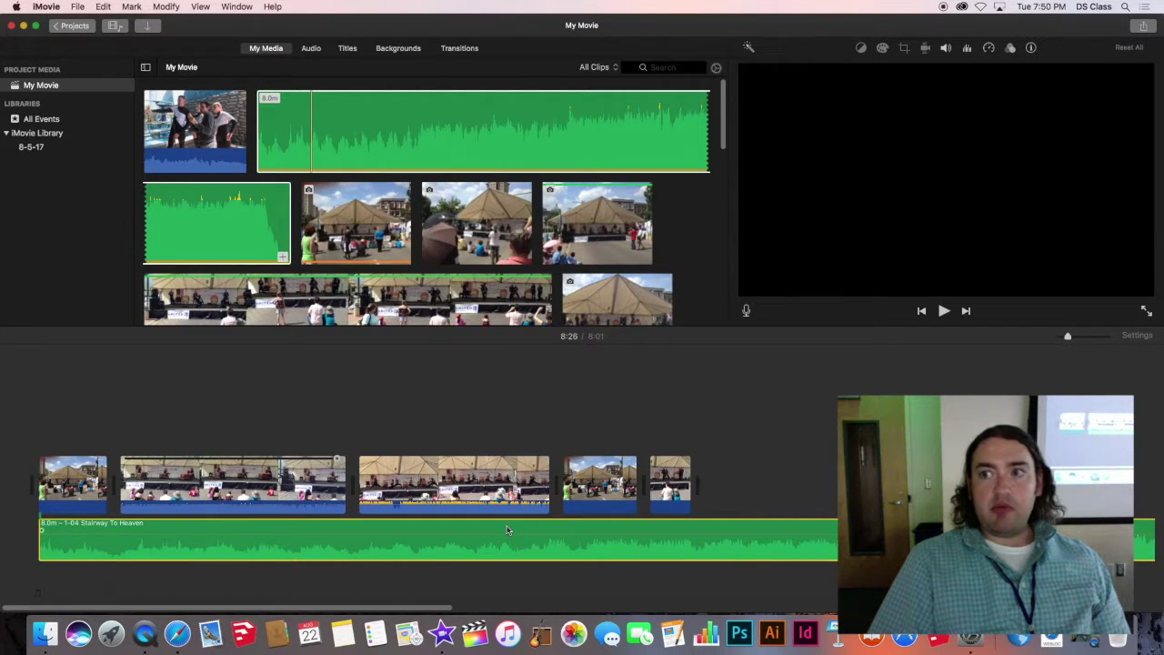
key("Delete")
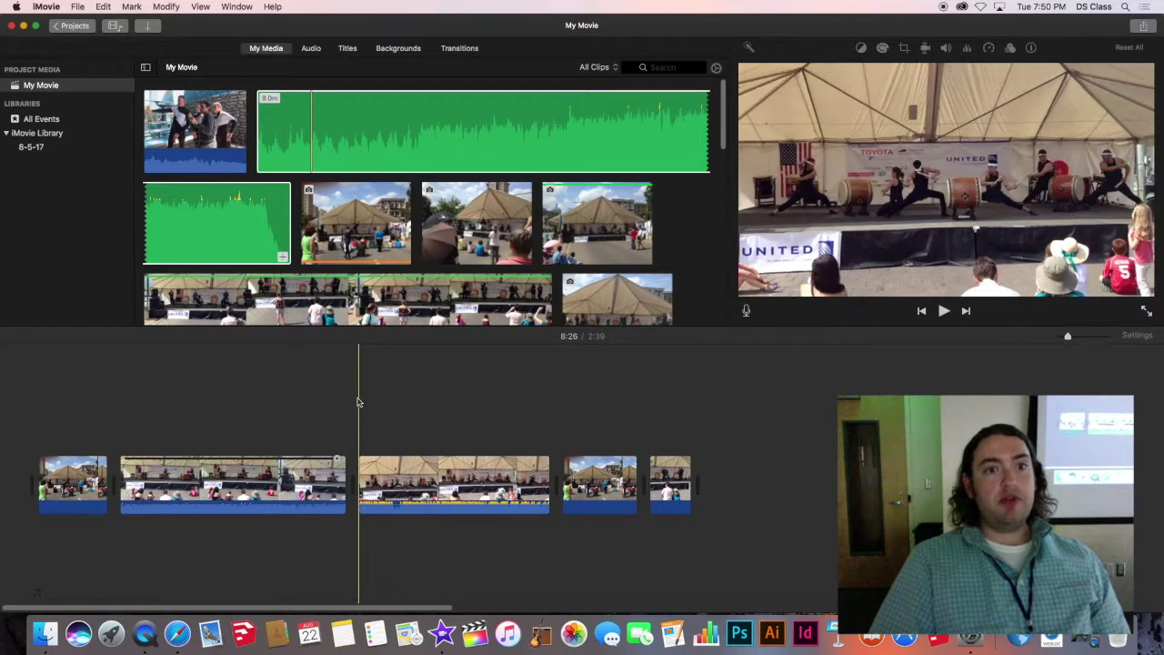
- Look through the clips and photos in the project's media collection
left_click(312, 50)
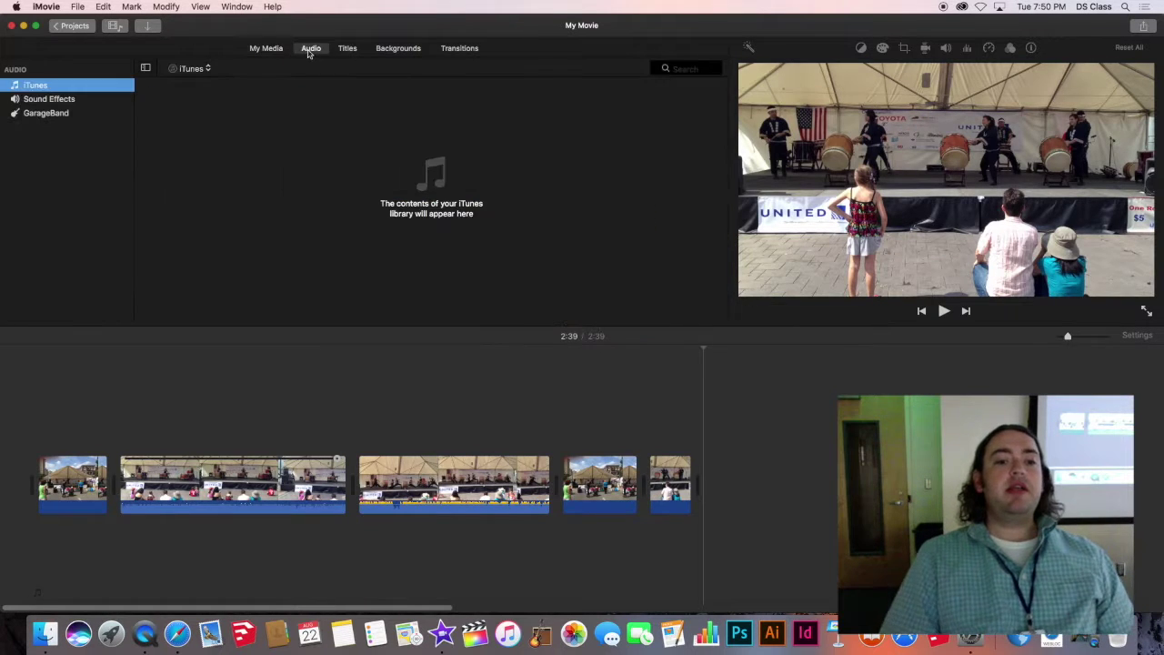
left_click(273, 52)
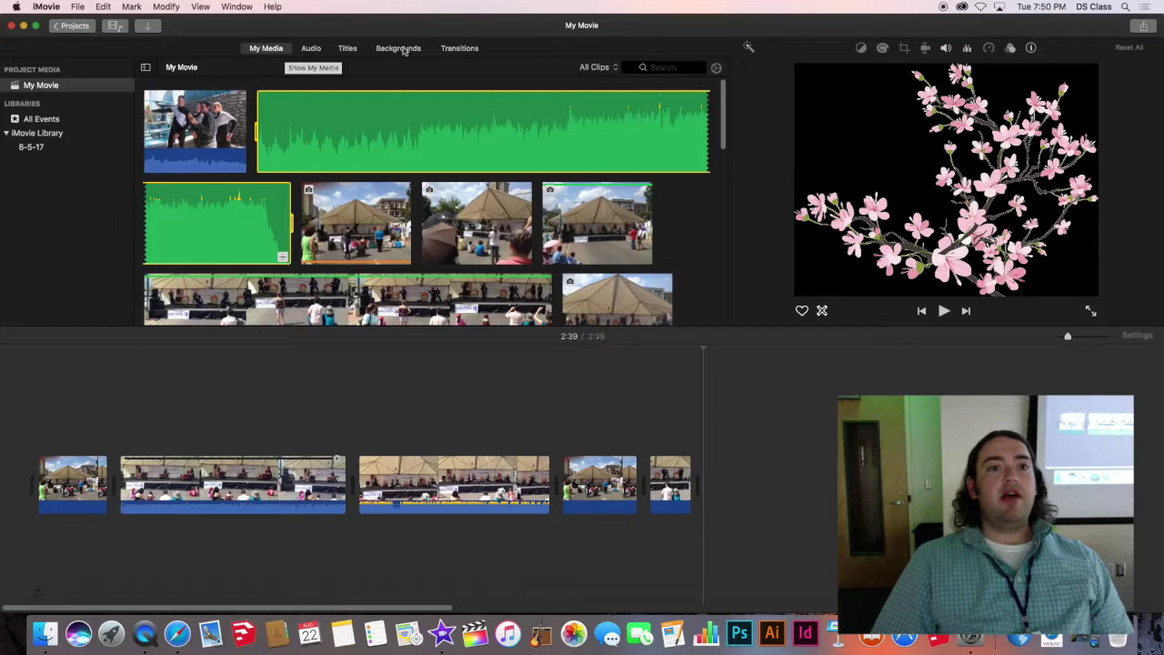
scroll(348, 137, "down", 5)
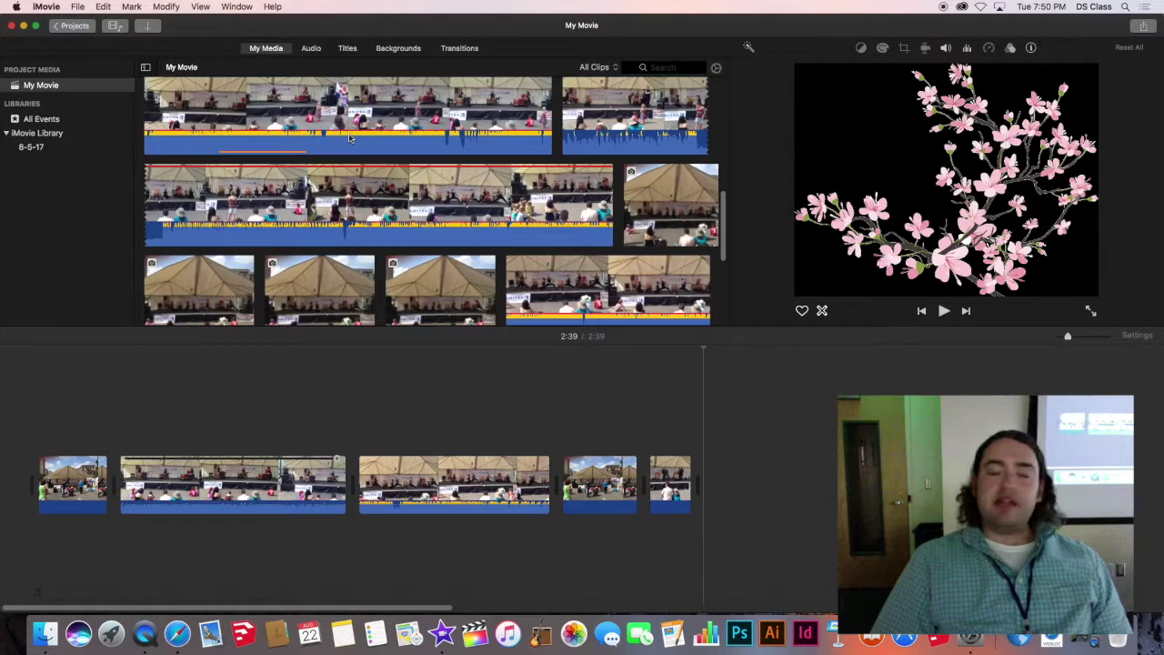
scroll(349, 137, "down", 5)
scroll(349, 136, "up", 15)
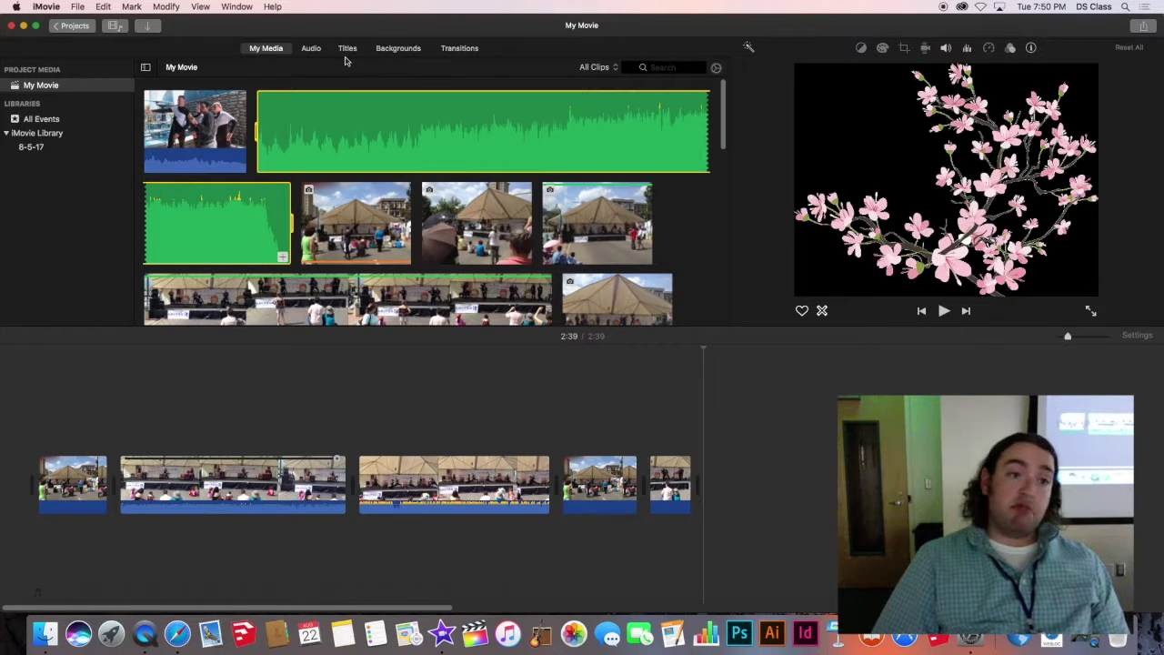
- Check the iTunes and GarageBand audio sources and bring up the list of built-in sound effects
left_click(312, 51)
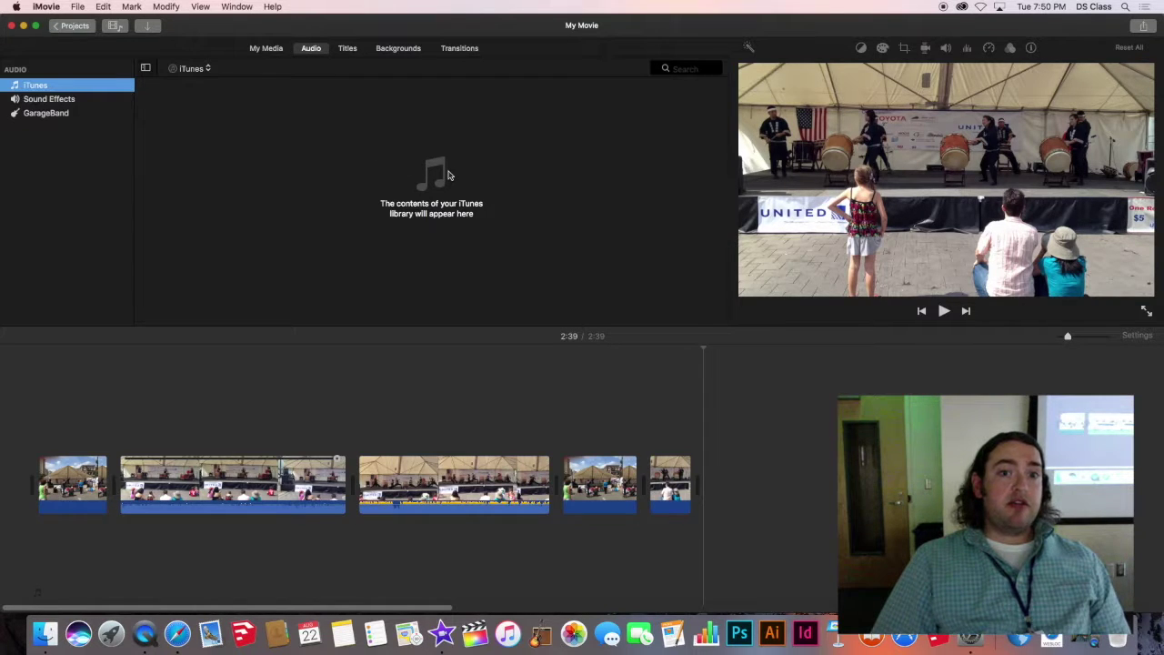
left_click(46, 100)
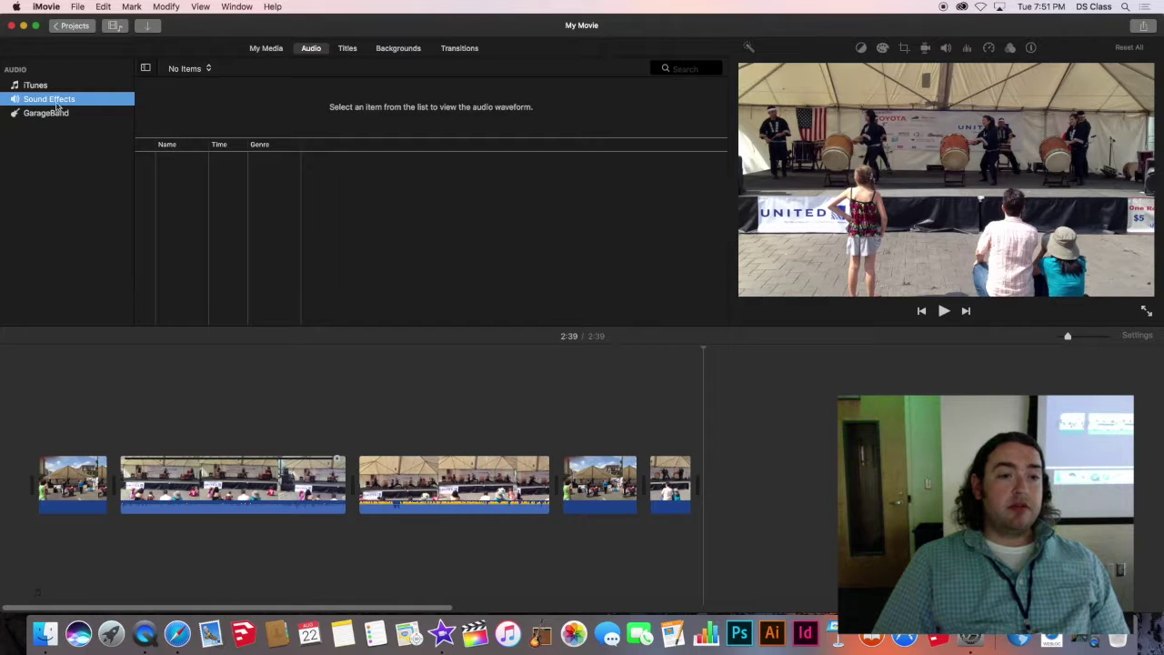
left_click(53, 117)
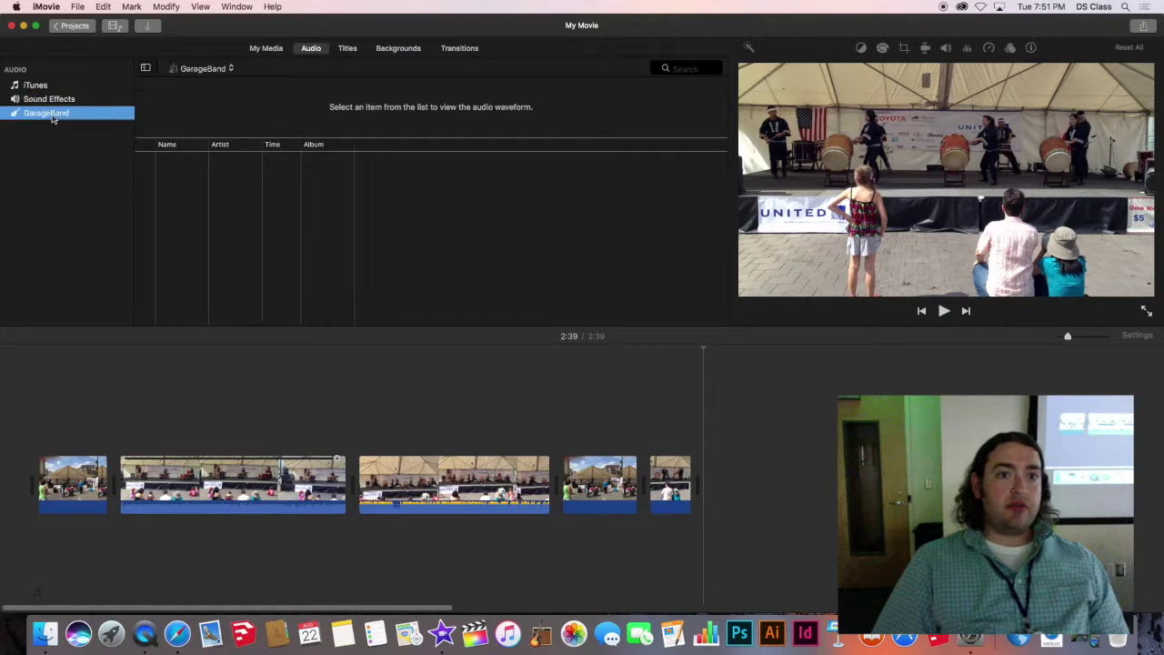
left_click(48, 100)
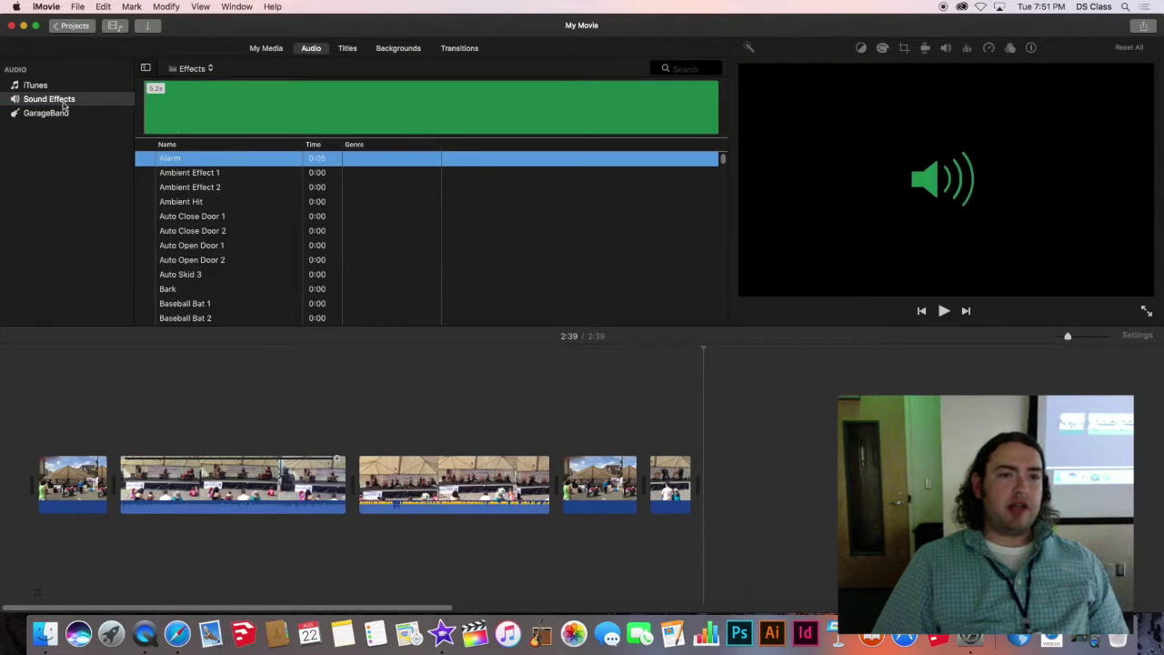
left_click(47, 103)
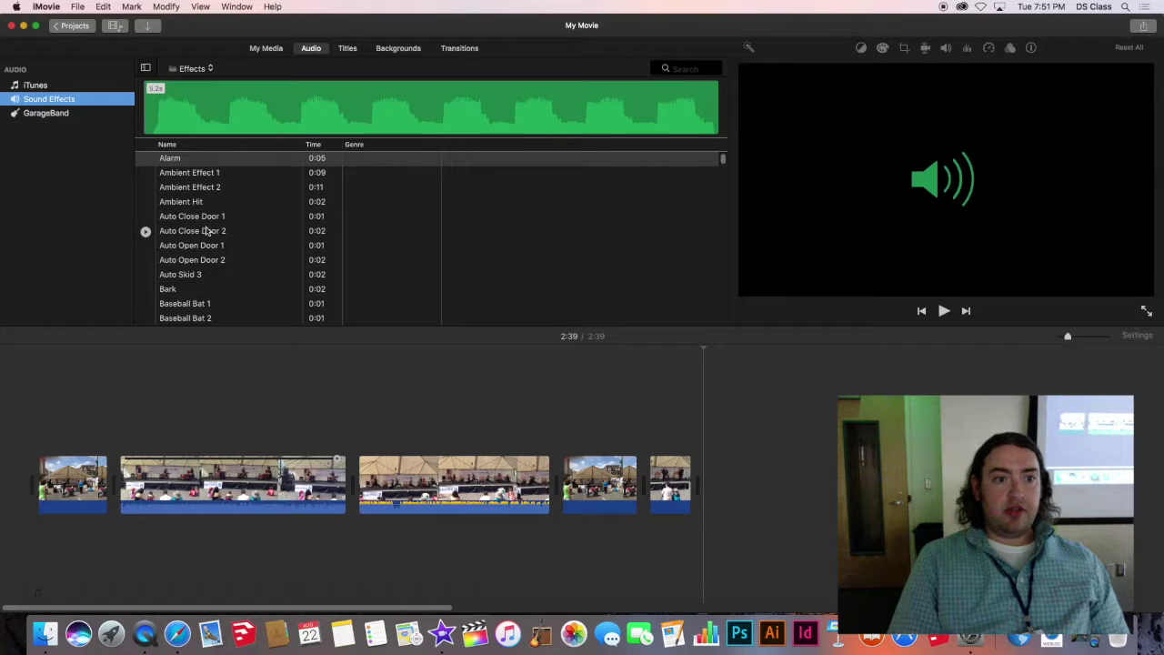
- Listen to the Auto Close Door 2 and Ambient Hit sound effects with the system volume raised
left_click(145, 231)
key("space")
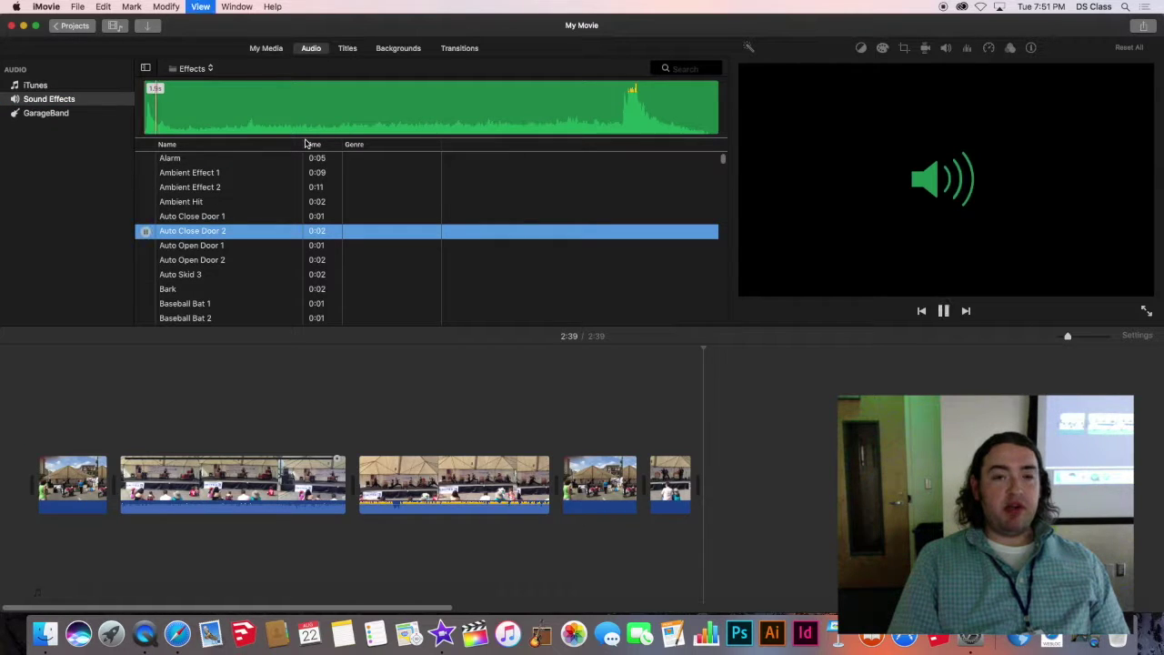
key("XF86AudioRaiseVolume")
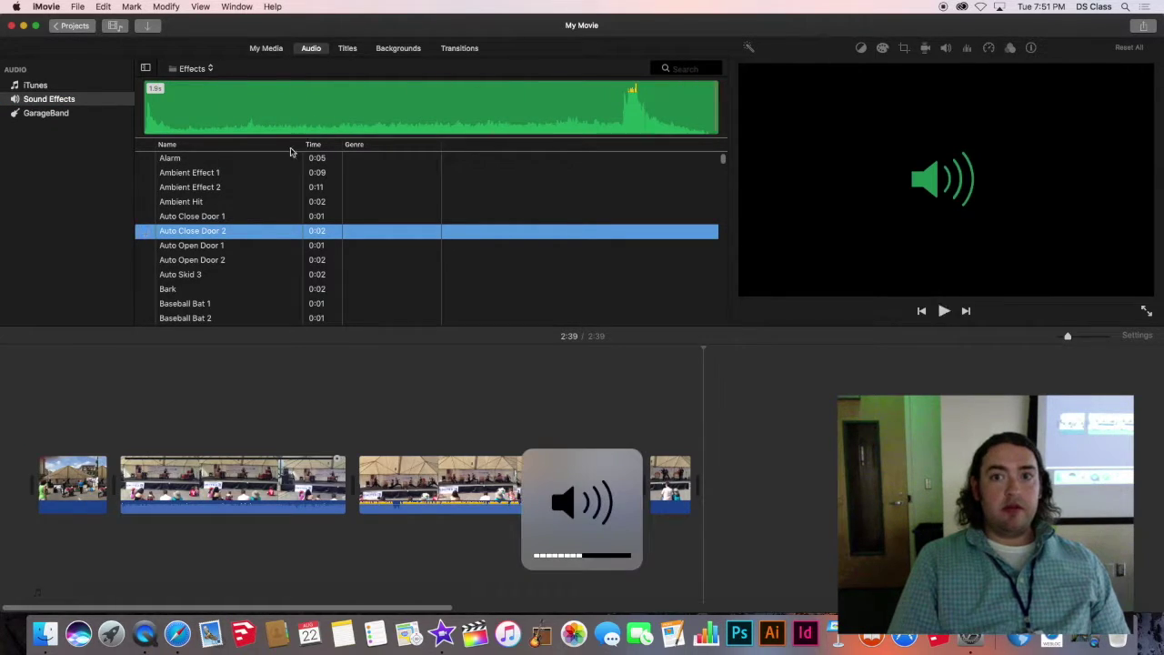
left_click(243, 202)
key("space")
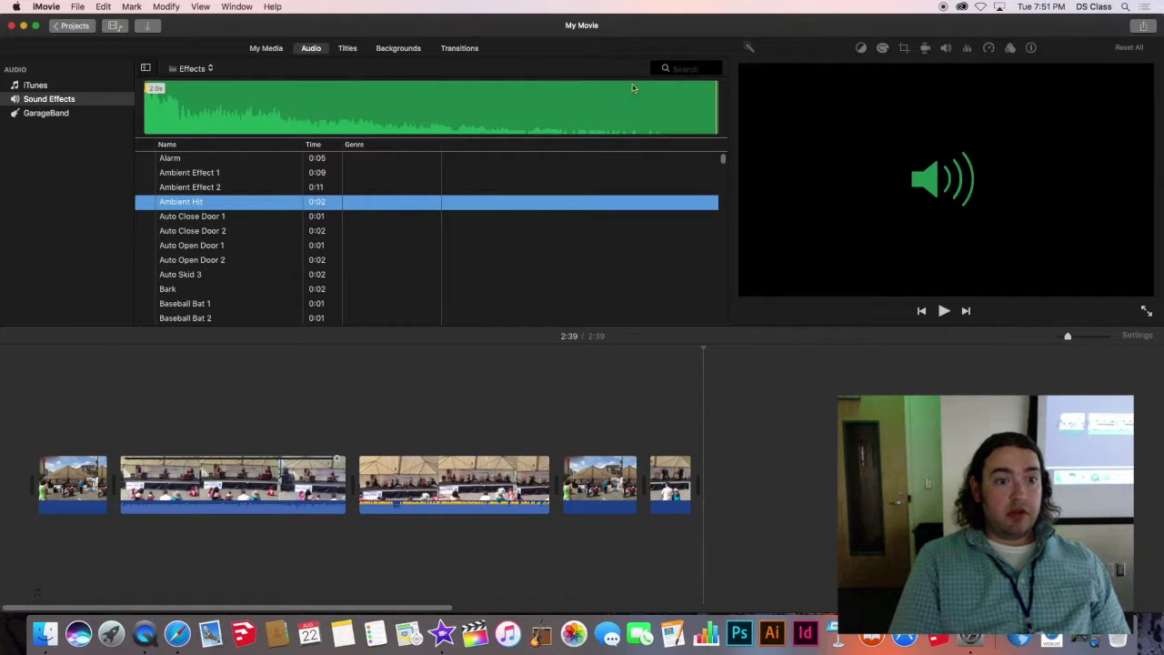
- Search the sound effects for "dog" and listen to Dog Whine Large 1, 2 and 3, raising the system volume
left_click(698, 65)
type("dog")
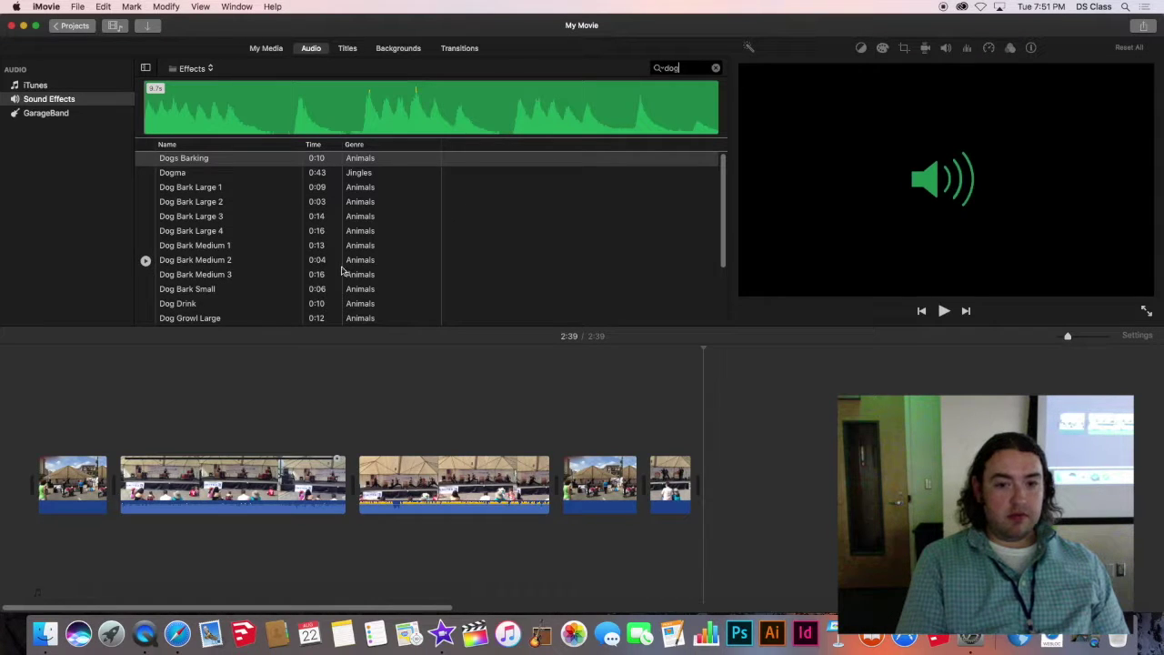
scroll(342, 271, "down", 3)
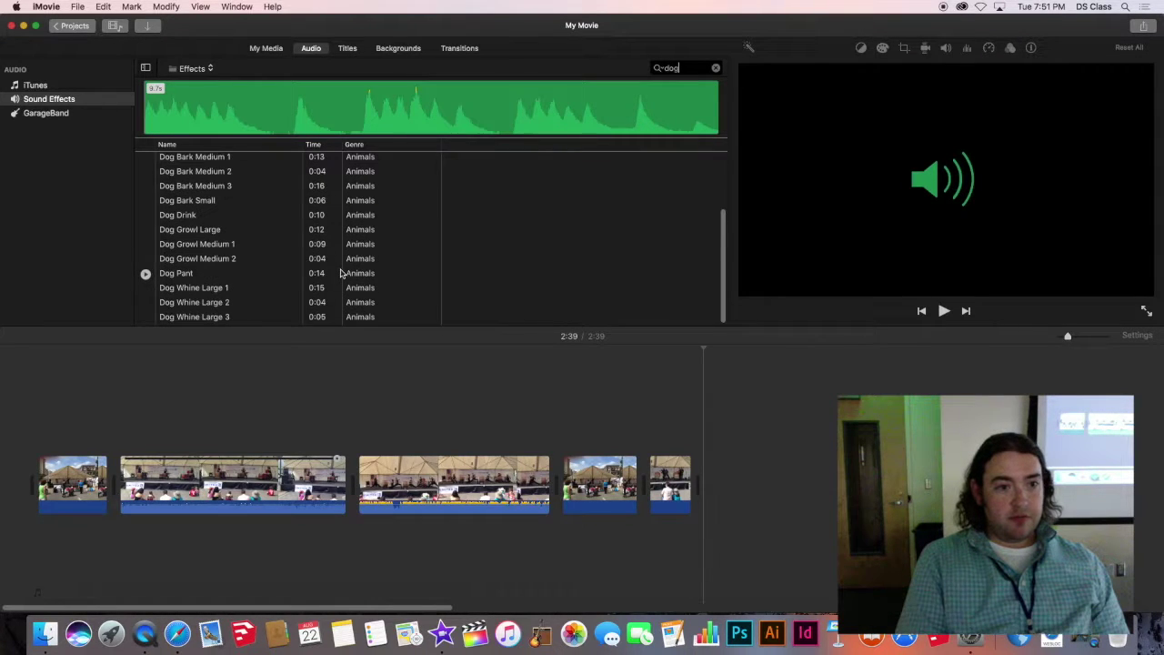
left_click(296, 291)
key("space")
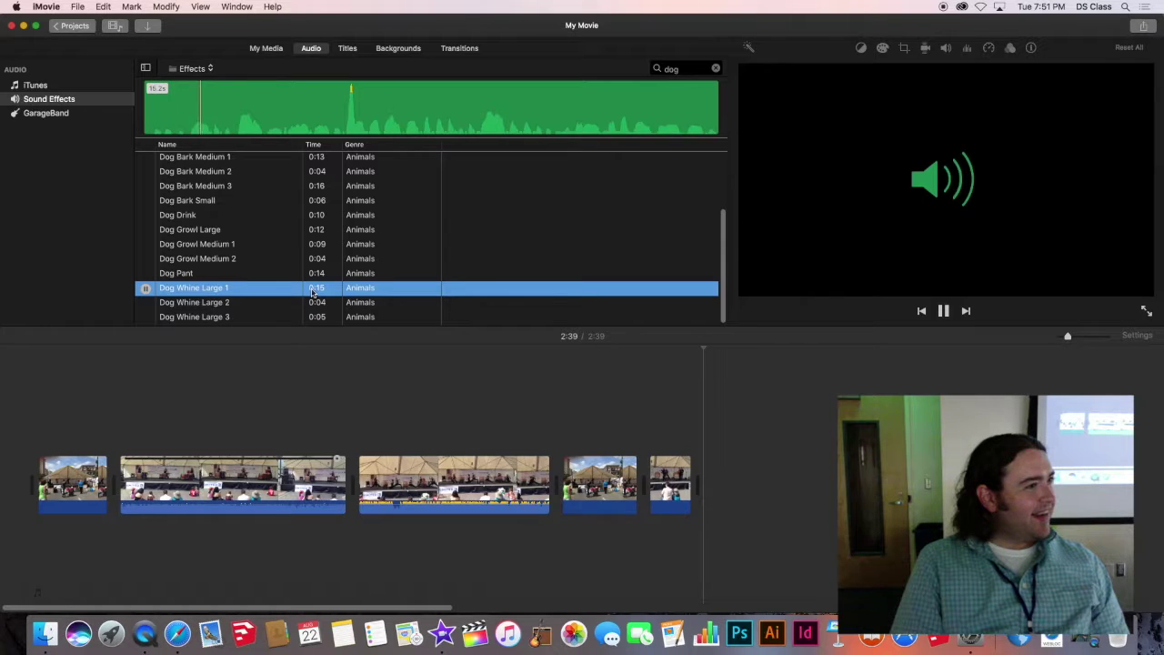
key("XF86AudioRaiseVolume")
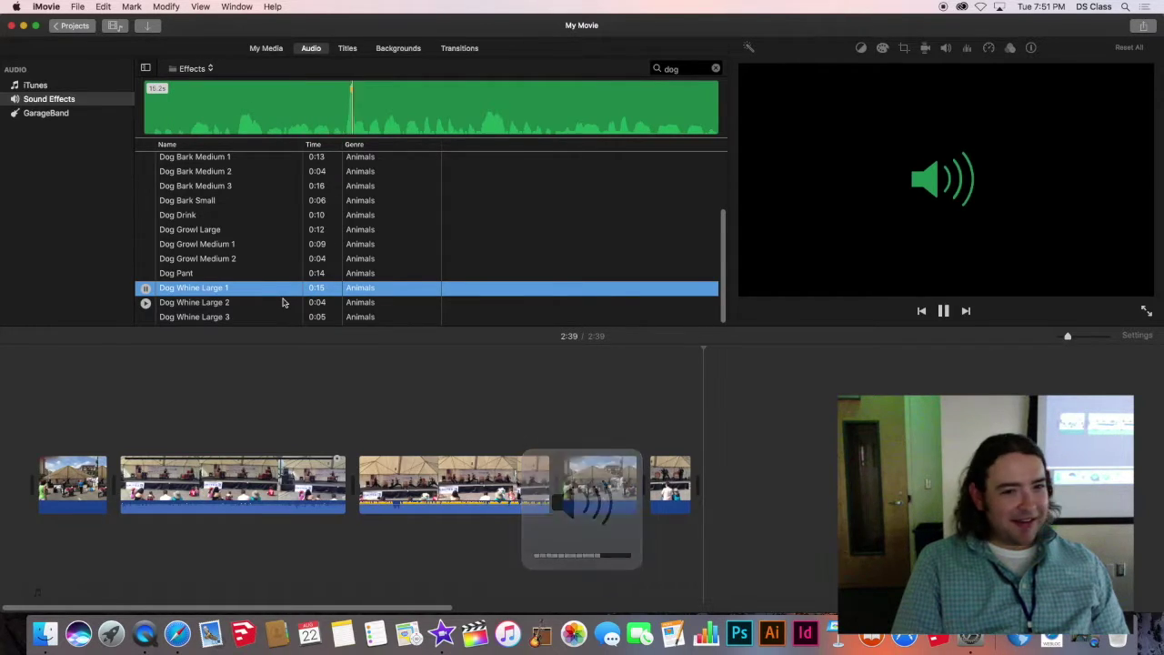
left_click(283, 303)
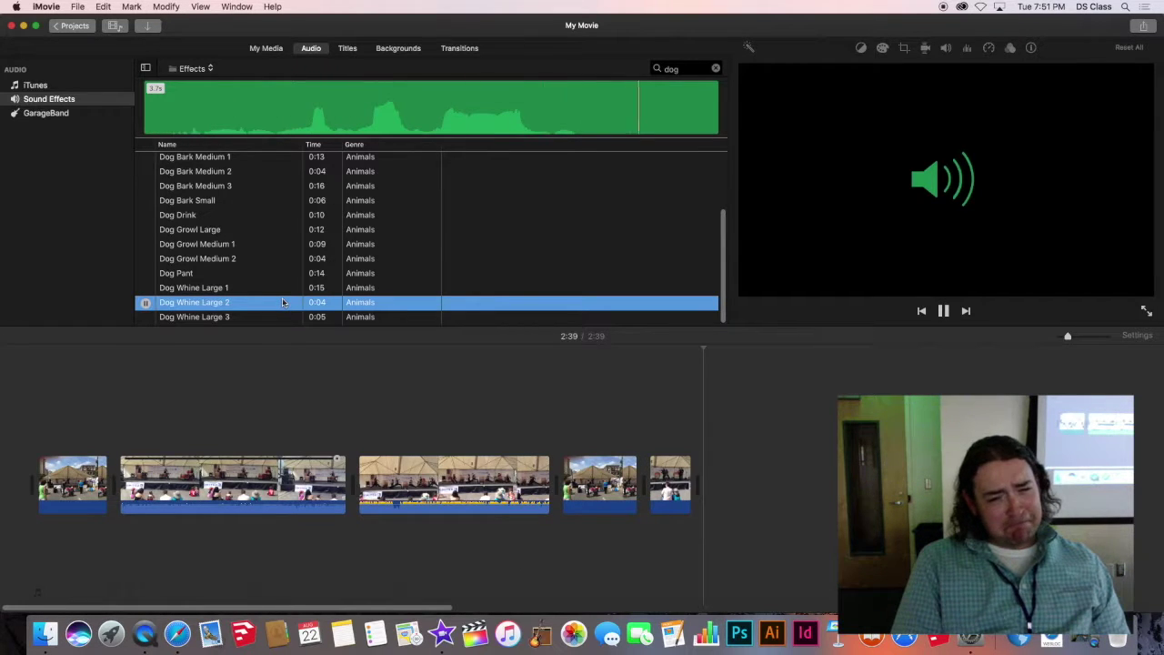
left_click(280, 318)
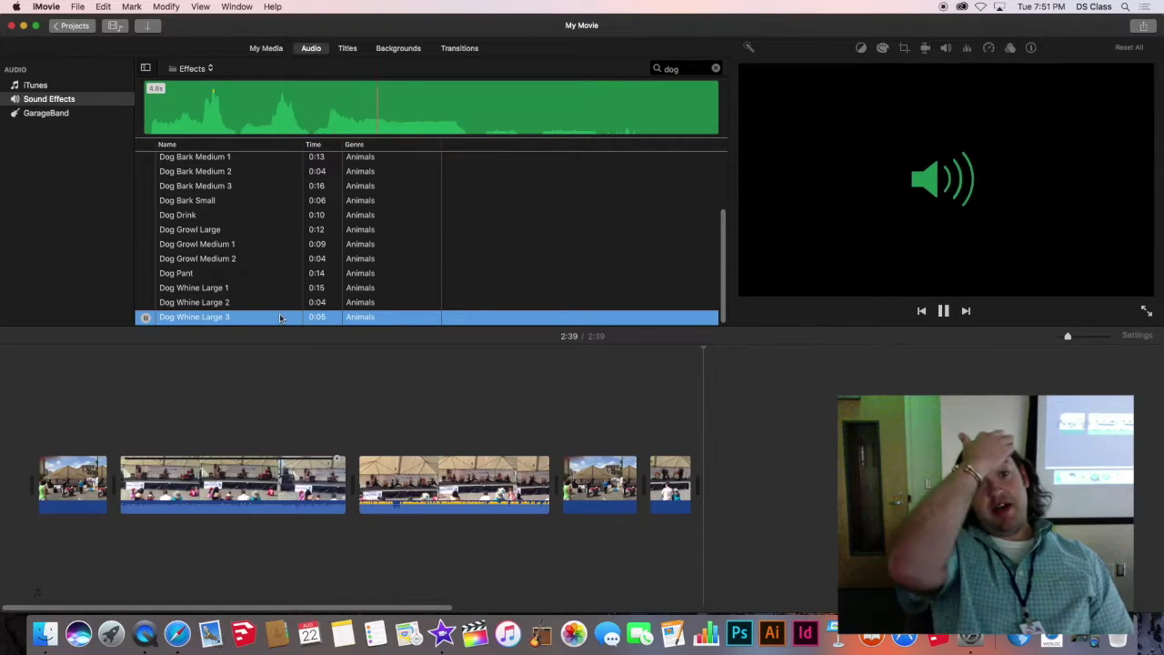
key("space")
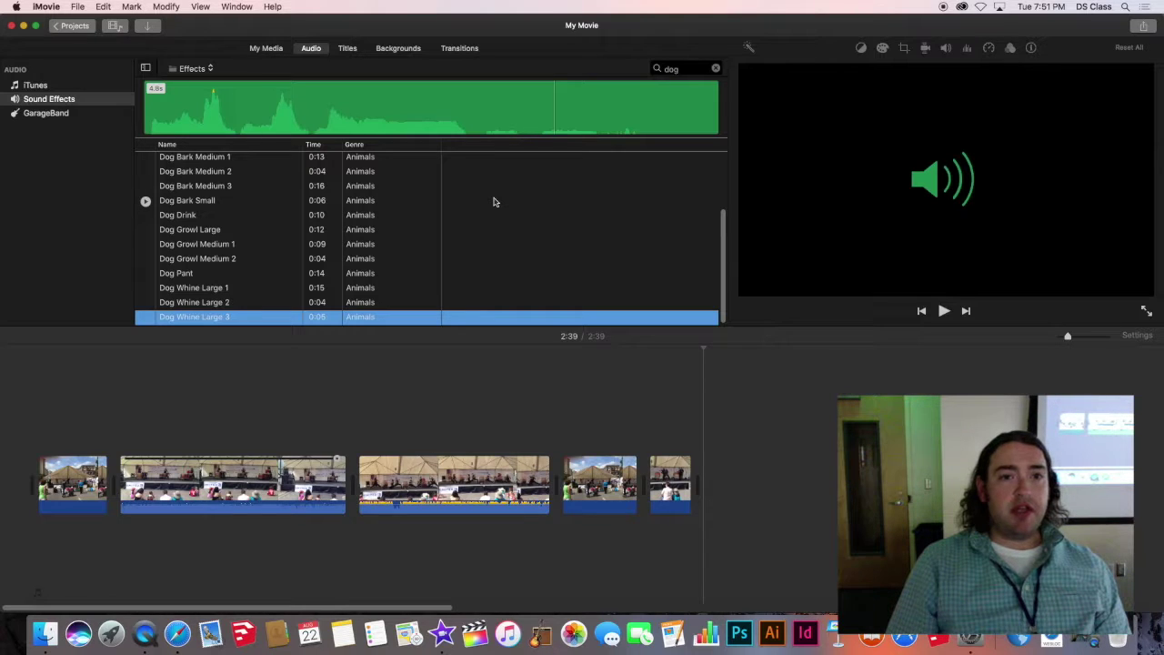
- Browse the title styles and examine Standard, Standard Lower Third, Expand and Boogie Lights
left_click(348, 49)
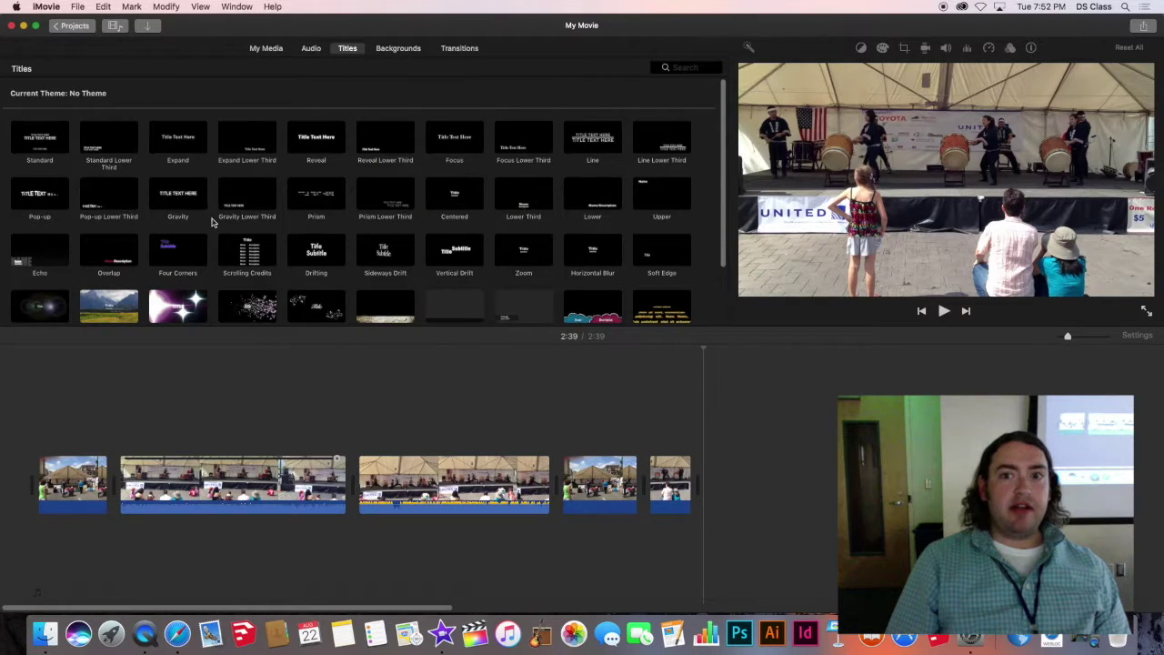
scroll(211, 222, "down", 2)
scroll(213, 218, "up", 2)
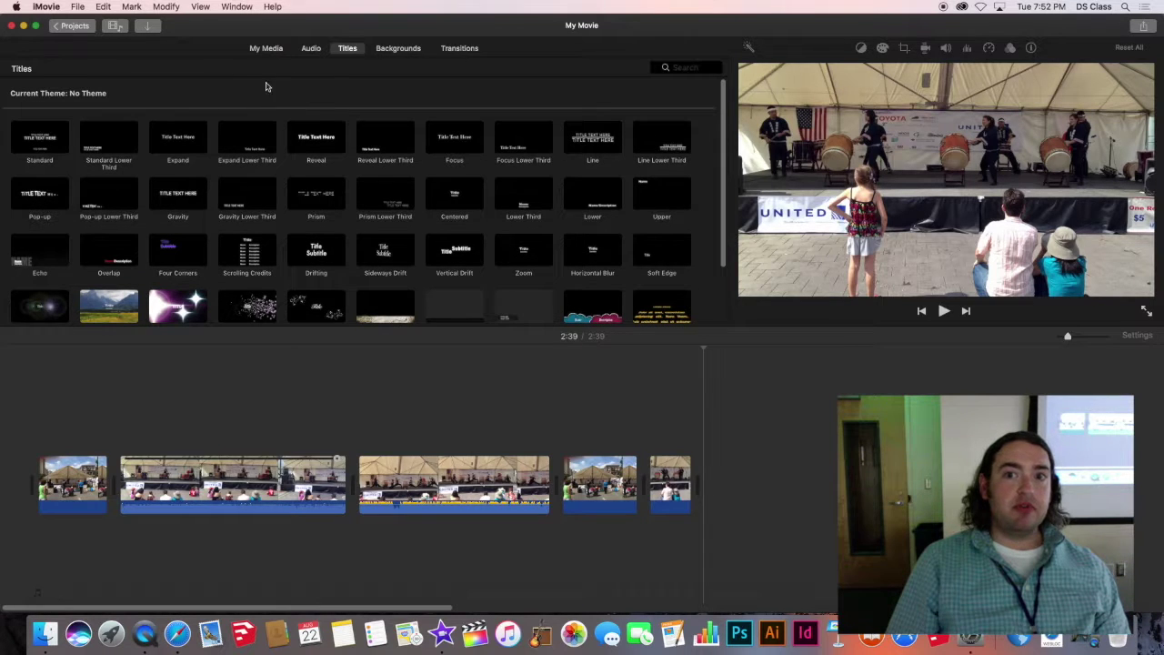
left_click(308, 50)
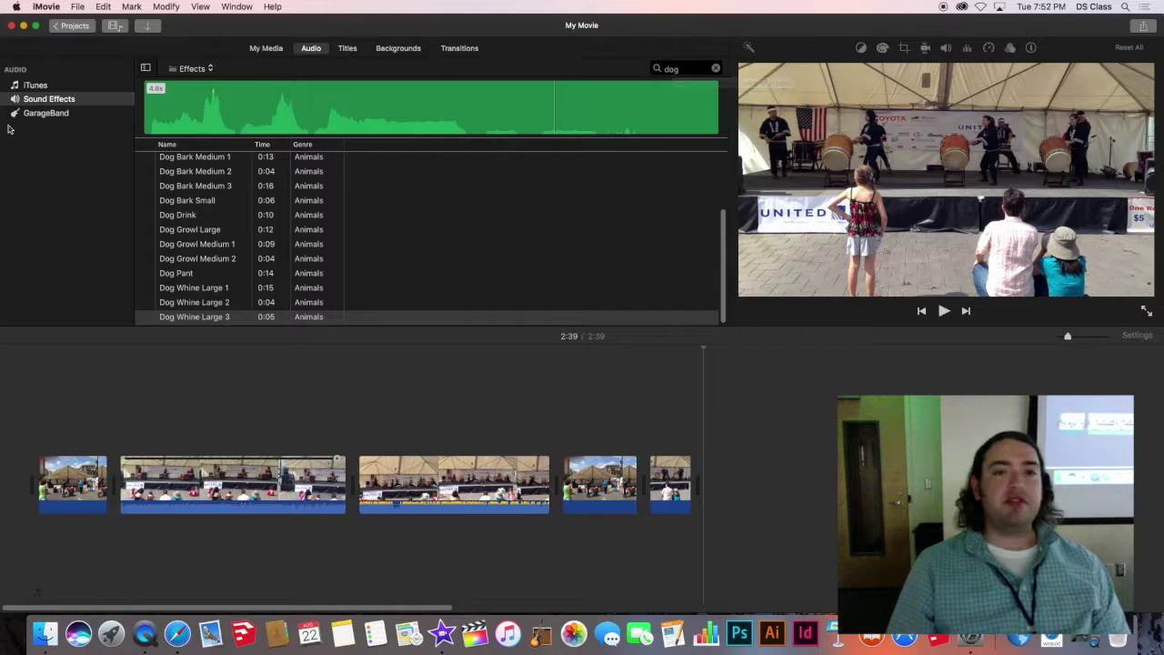
left_click(349, 49)
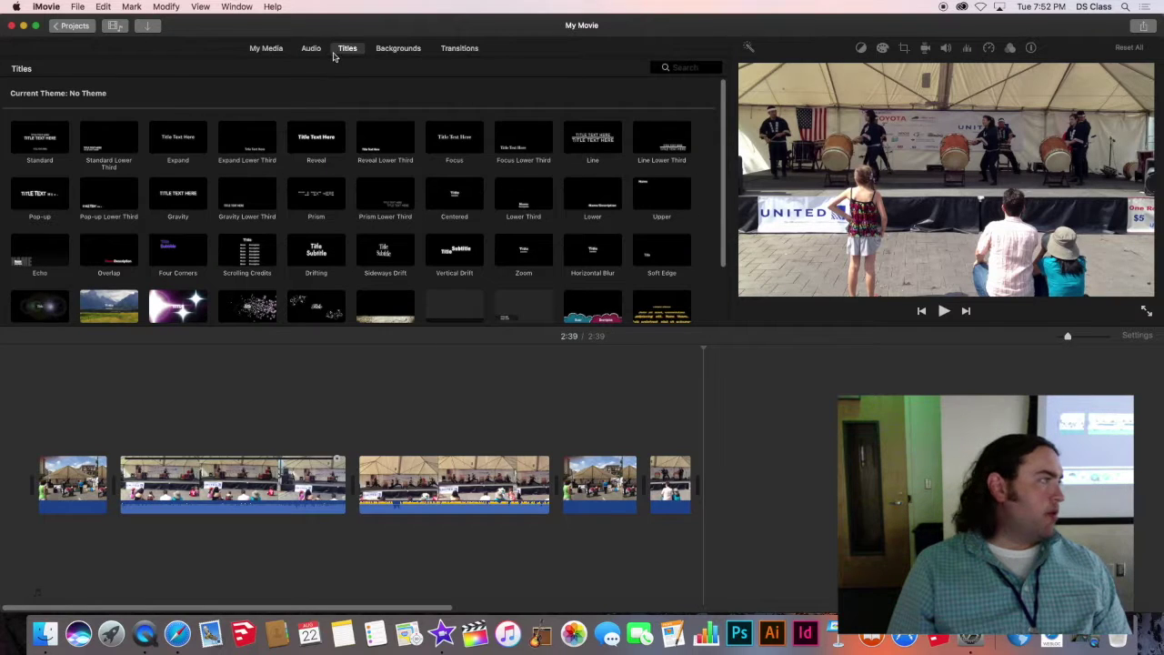
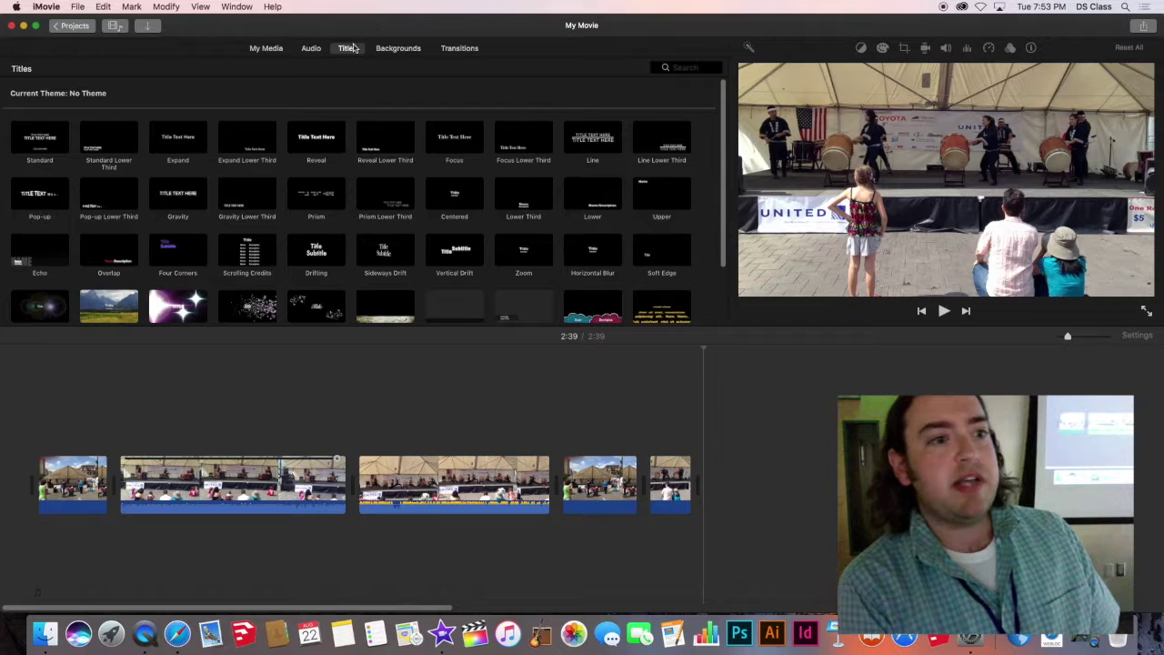
left_click(50, 140)
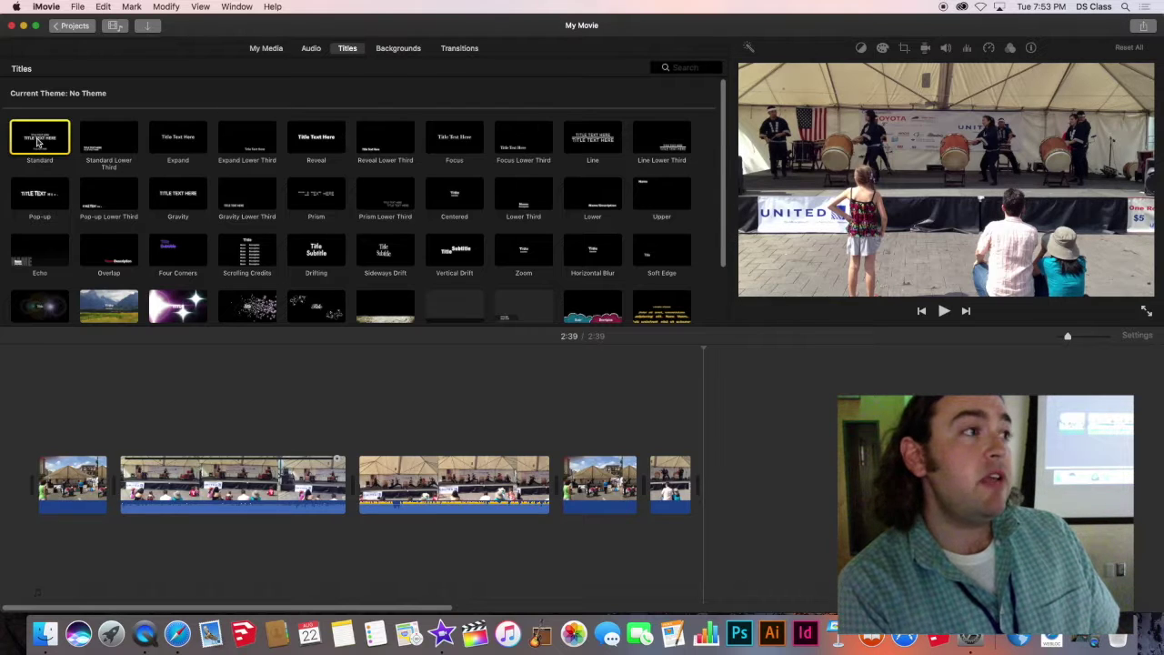
left_click(91, 139)
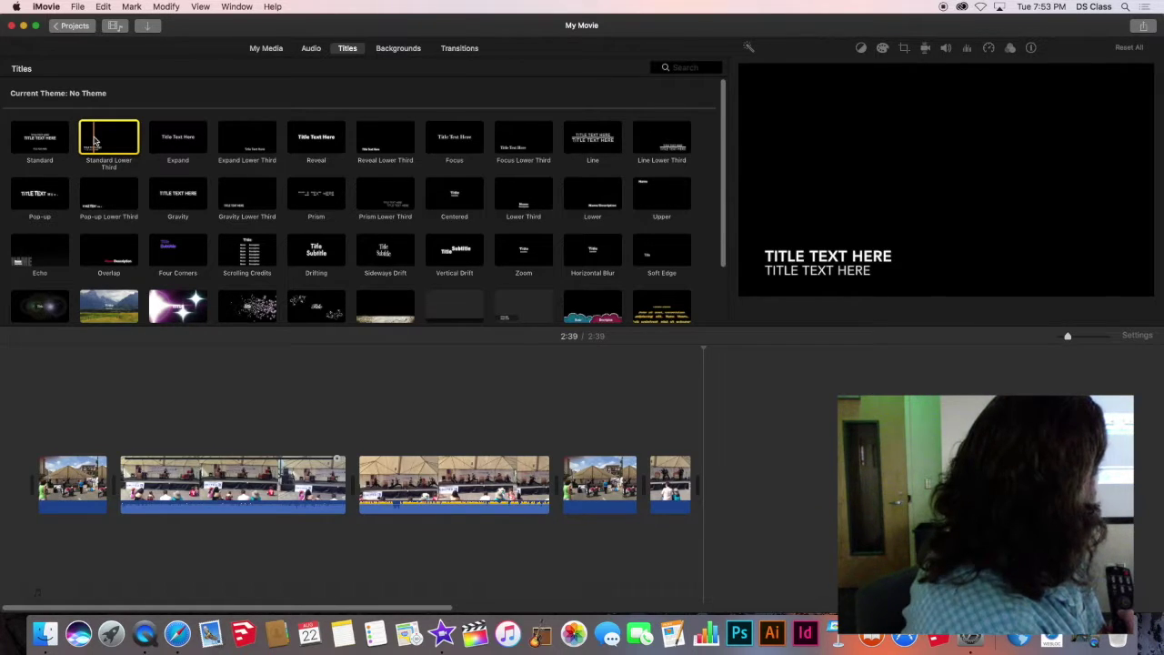
left_click(182, 141)
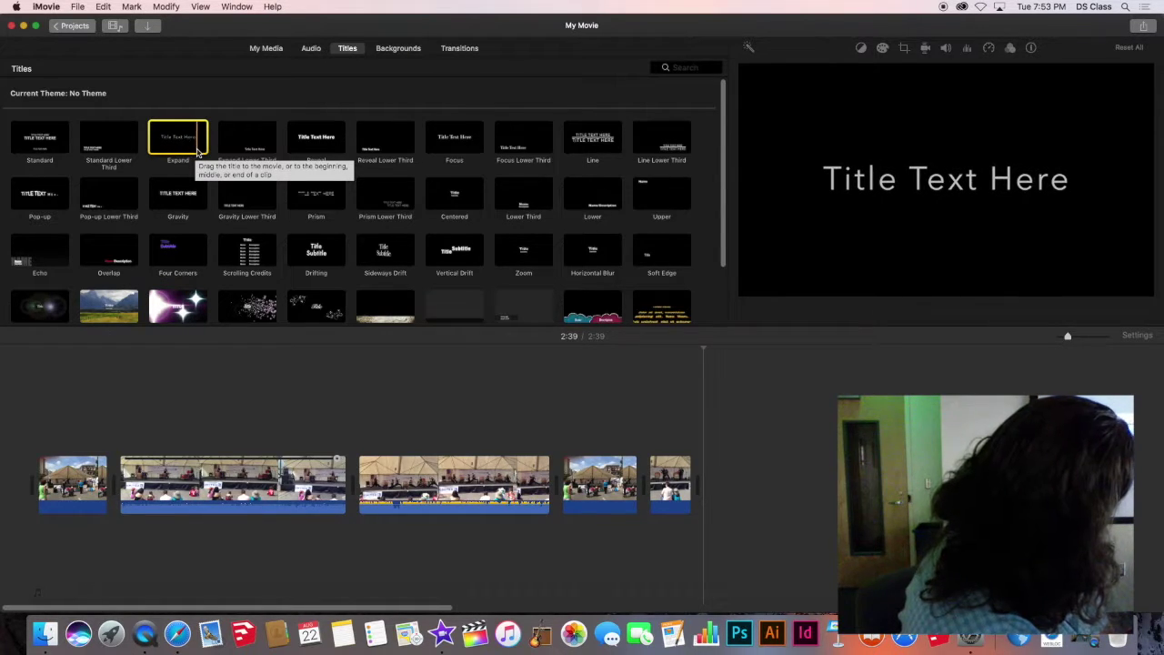
scroll(197, 153, "down", 3)
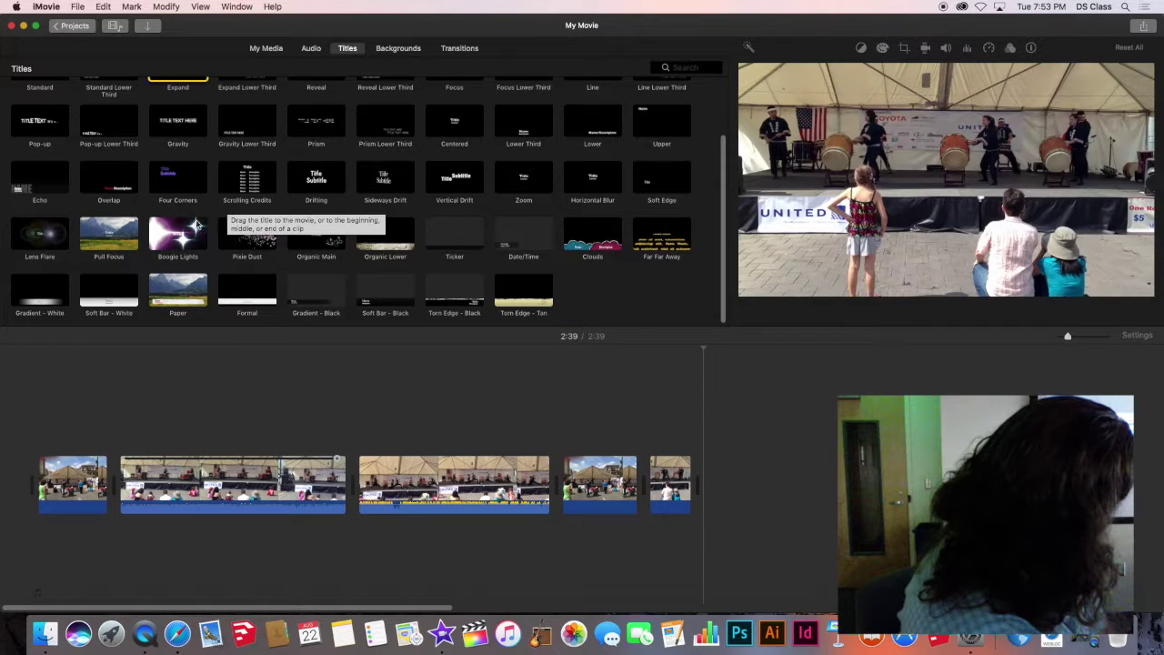
left_click(173, 235)
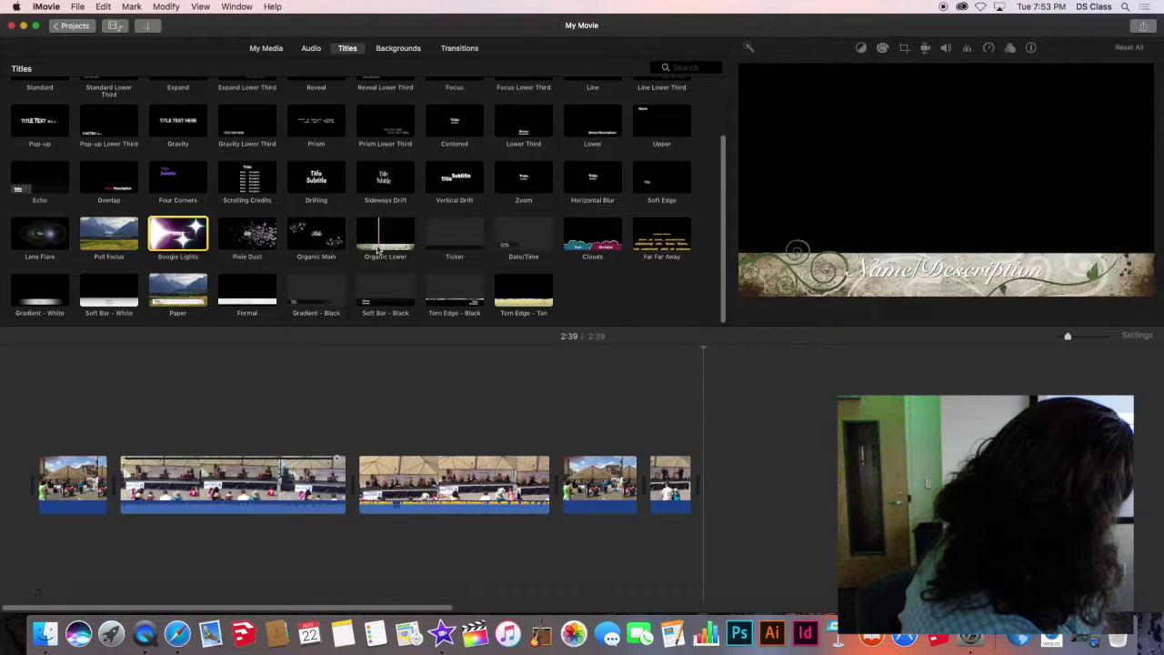
scroll(384, 261, "up", 3)
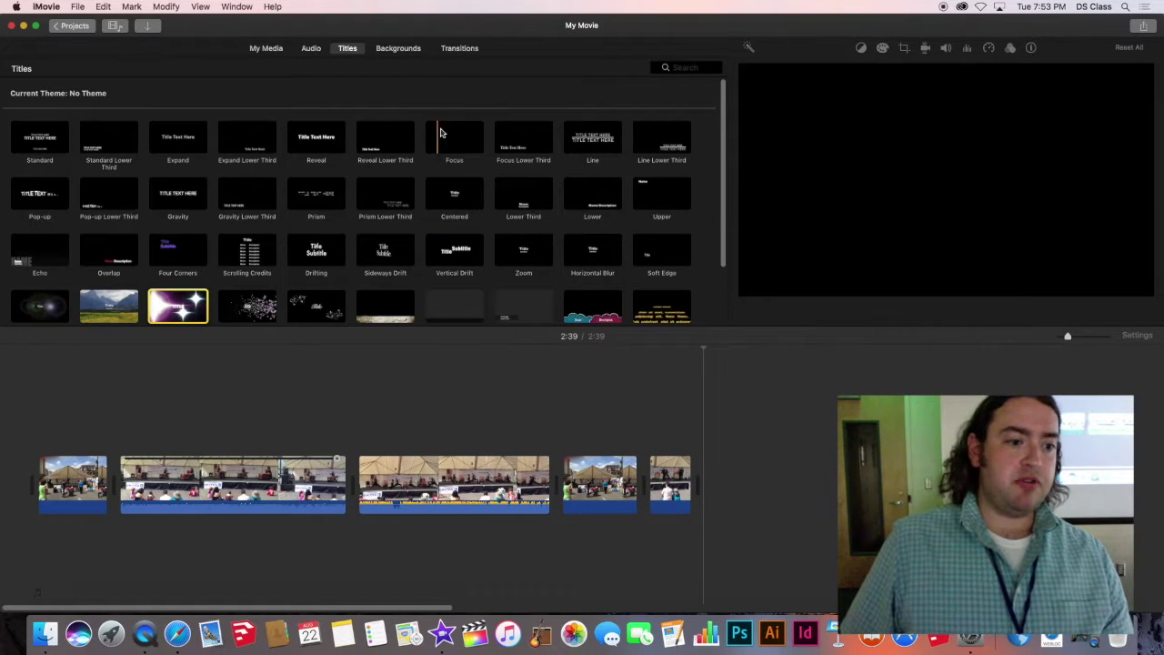
- Add the Gravity title above the start of the first clip and set its text to "JAPAN"
left_click(179, 200)
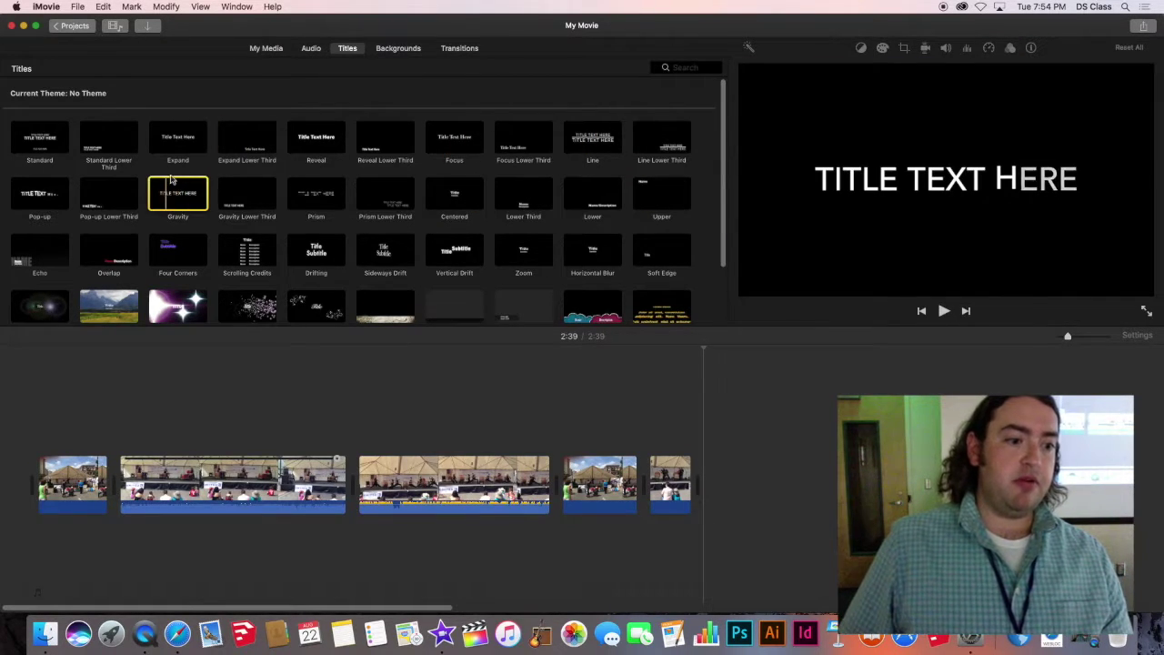
left_click_drag(185, 195, 44, 446)
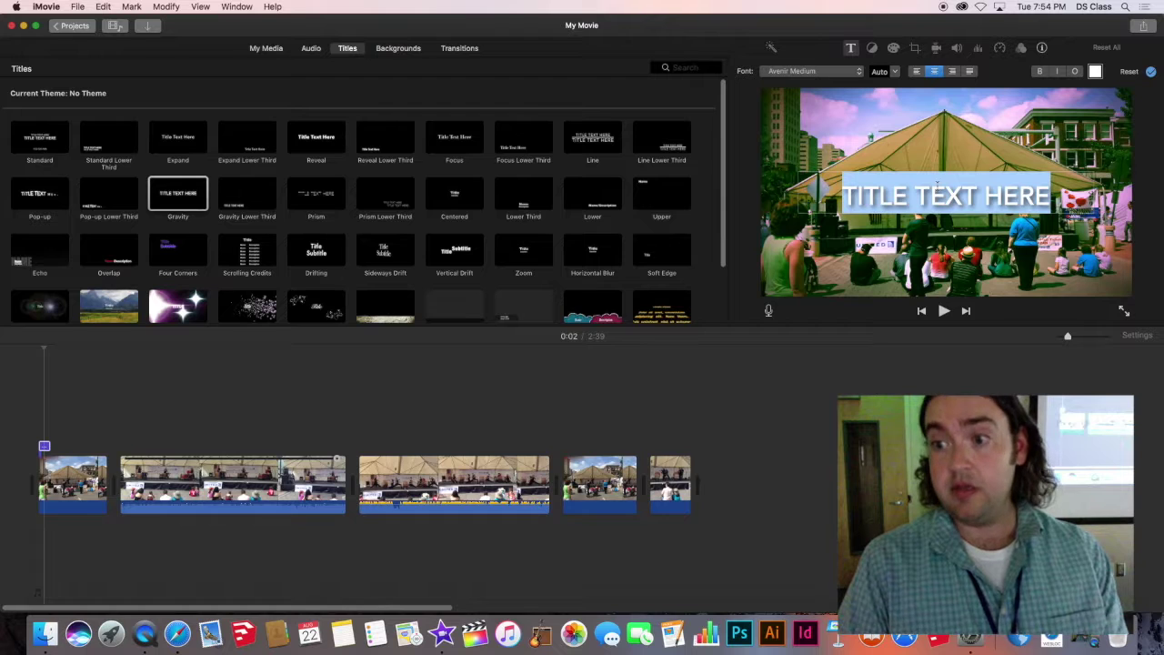
type("JAPAN")
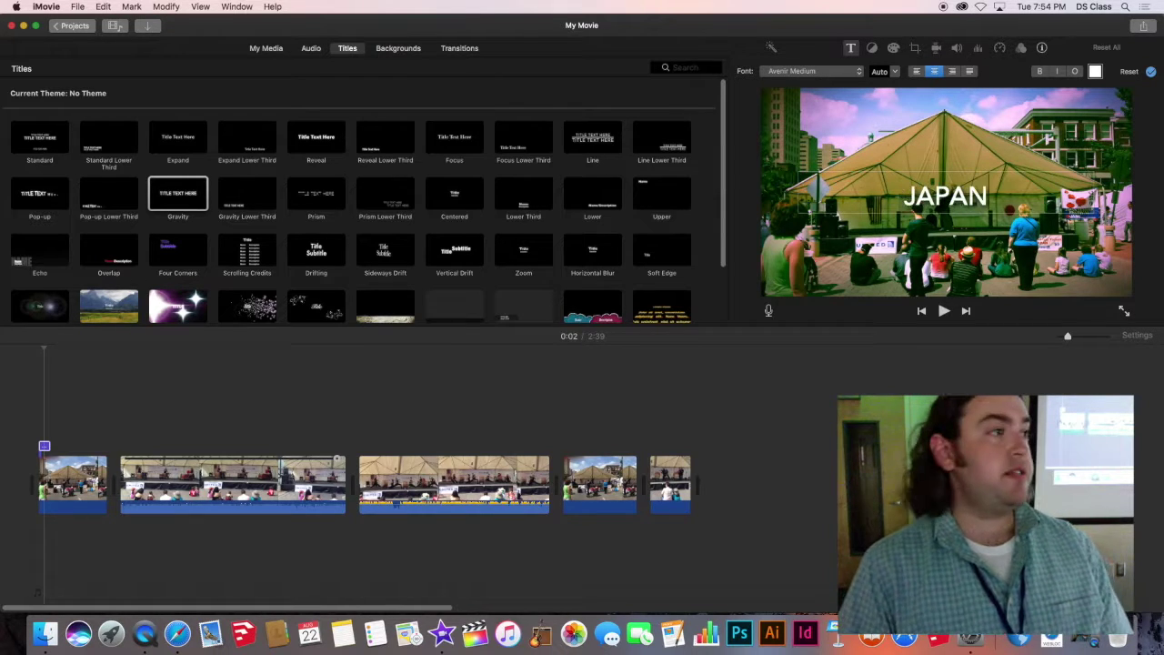
- Complete the Gravity title's text as "JAPAN FESTIVAL" and extend the title to 10 seconds over the first clip
type(" FEST")
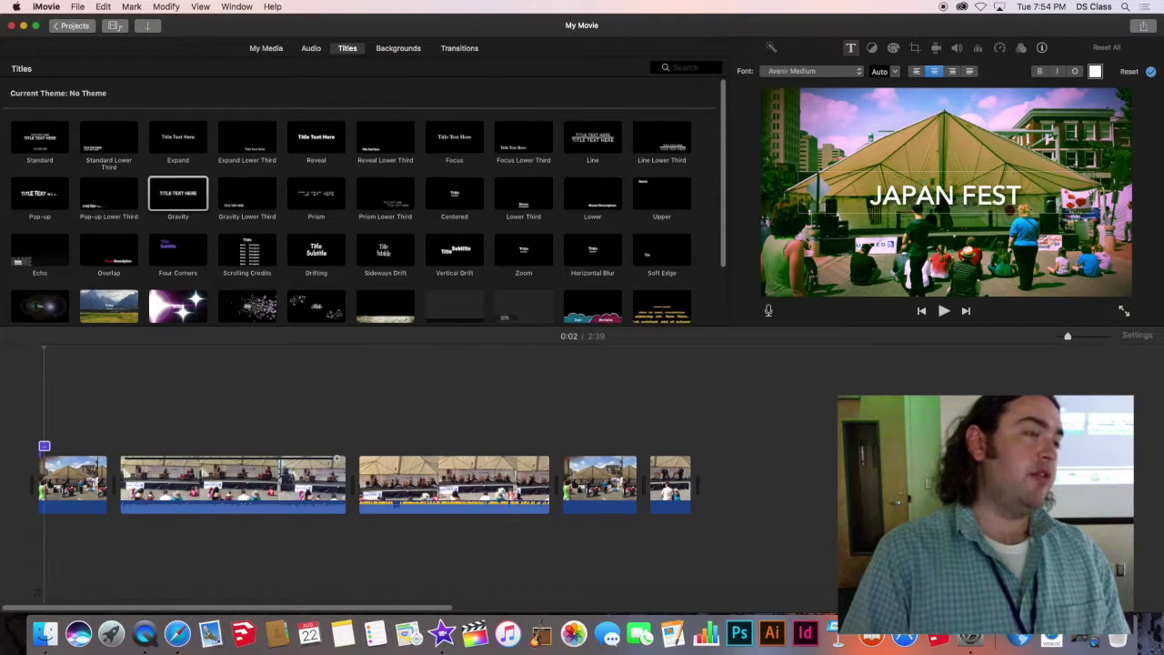
type("IVAL")
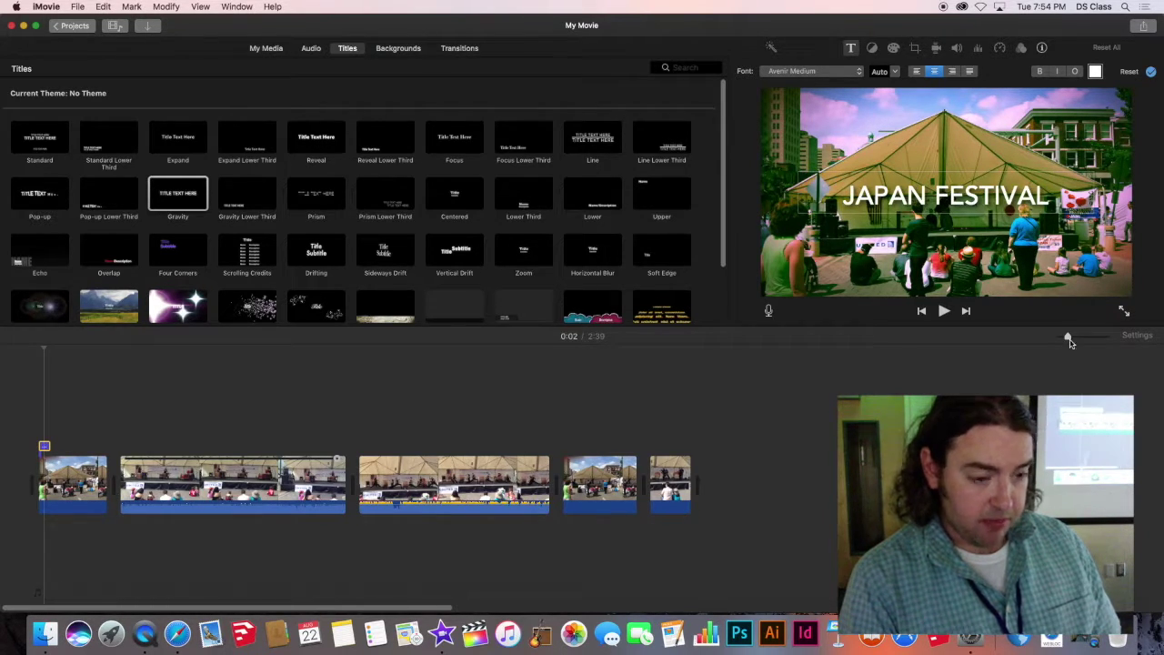
left_click_drag(1070, 337, 1091, 335)
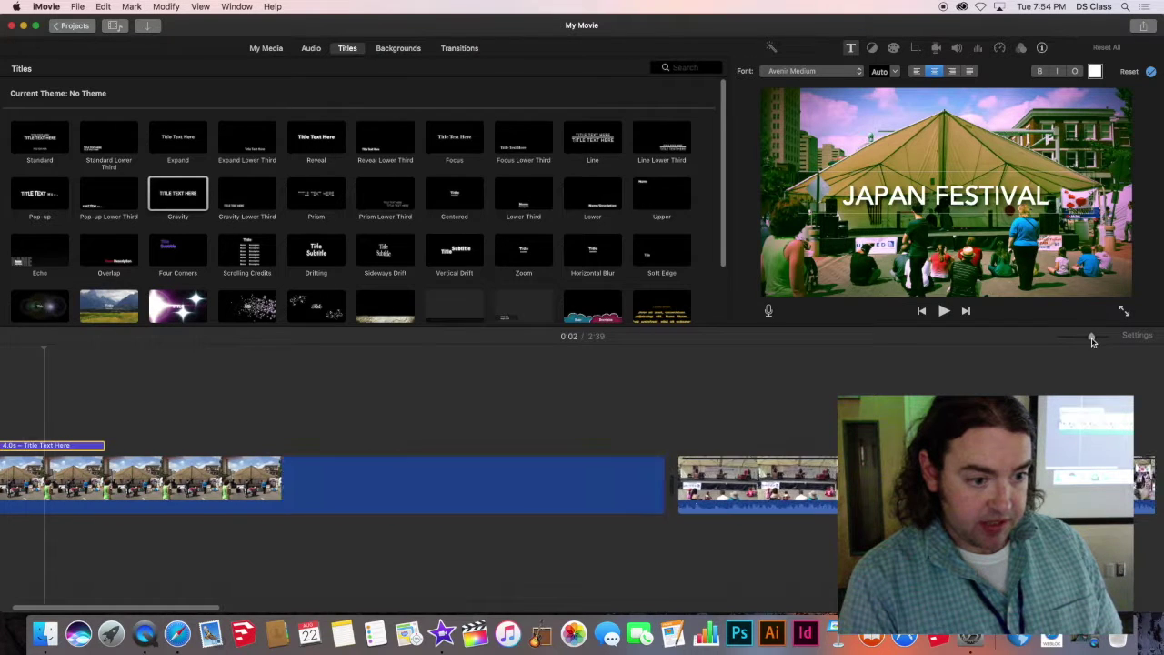
left_click_drag(201, 608, 152, 616)
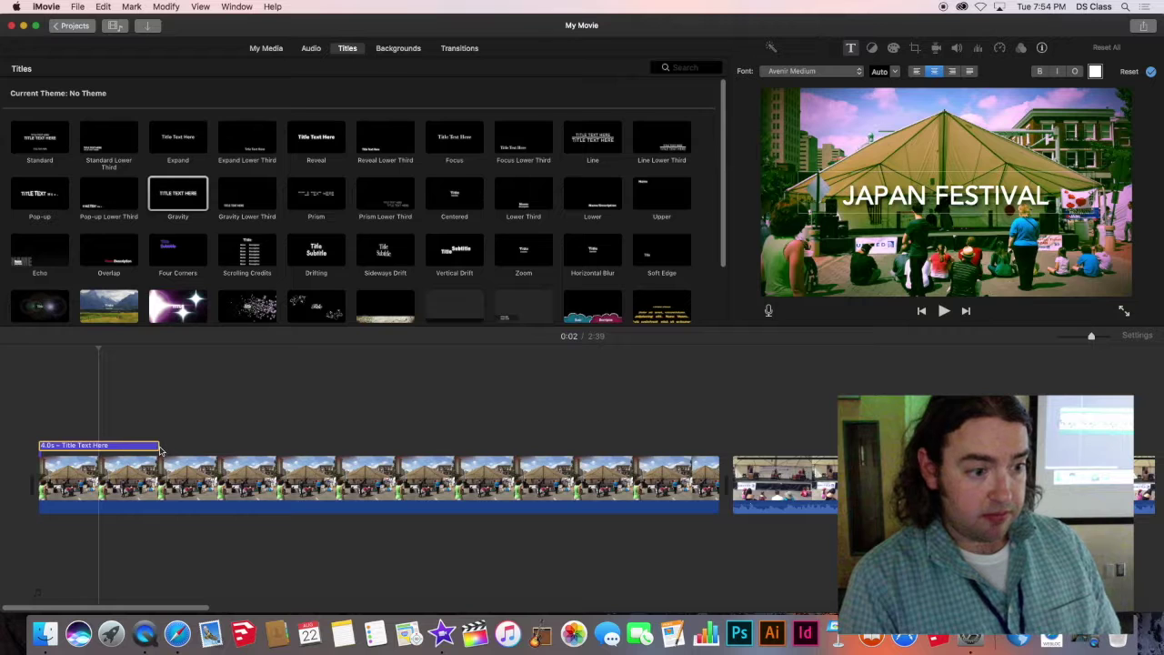
left_click_drag(155, 446, 341, 448)
- Change the "JAPAN FESTIVAL" title's font to Avenir Next Heavy, keeping the text size on Auto
left_click(258, 448)
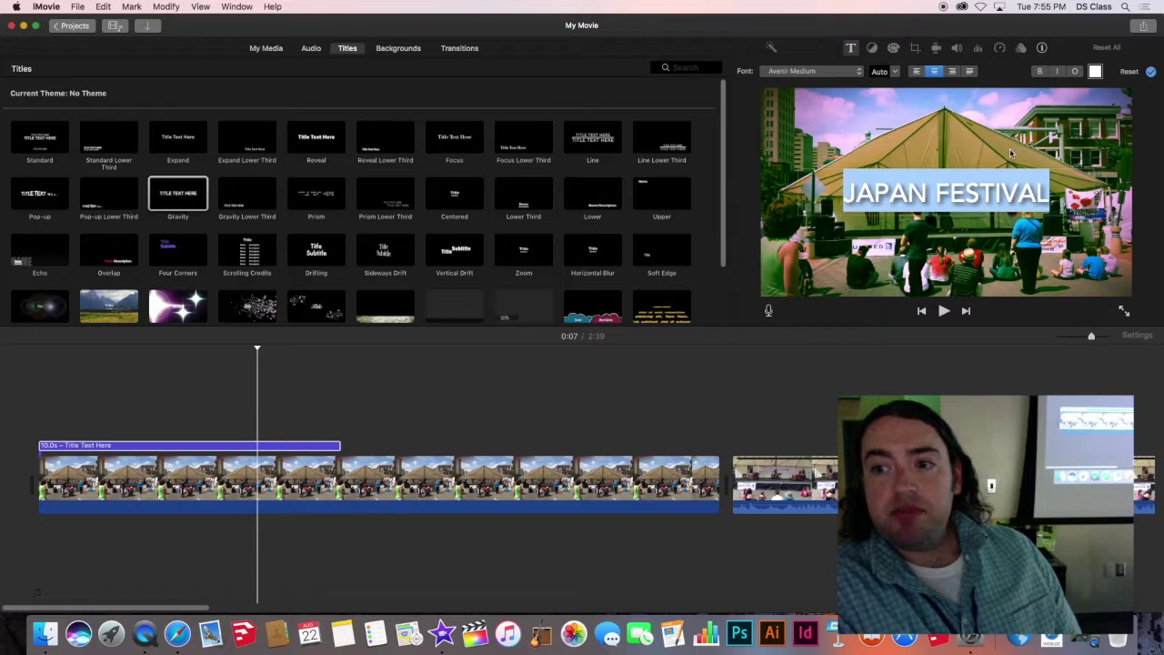
left_click(855, 74)
left_click(823, 139)
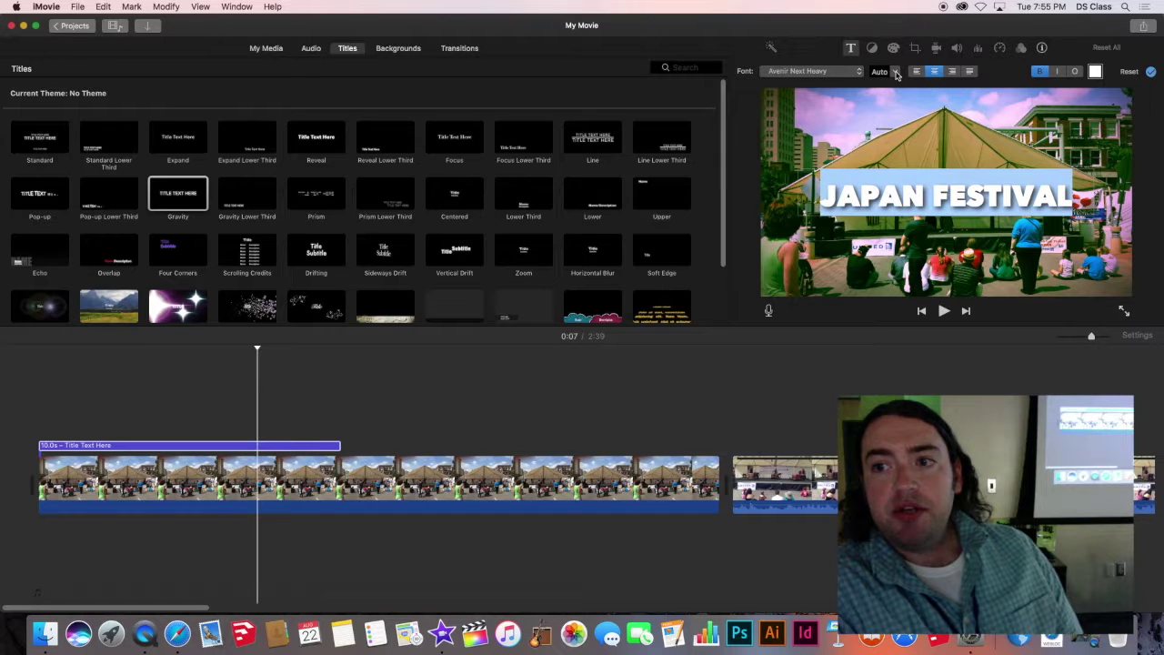
left_click(896, 72)
left_click(896, 74)
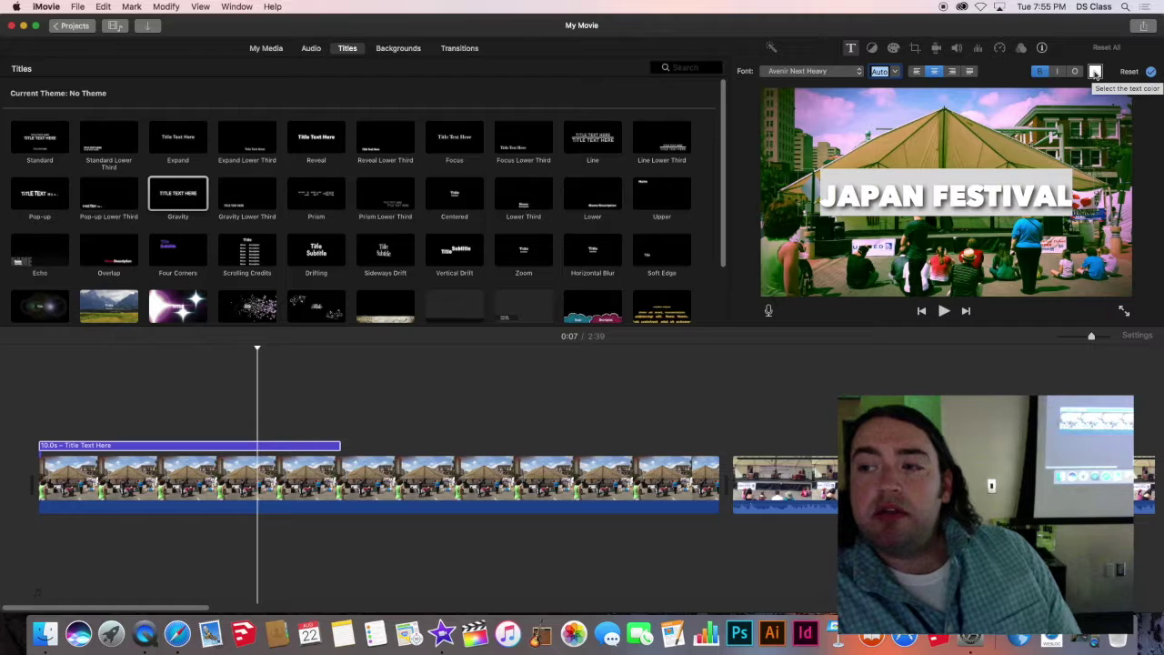
- Try the outline style on the title text, toggling it on and off several times
left_click(1079, 72)
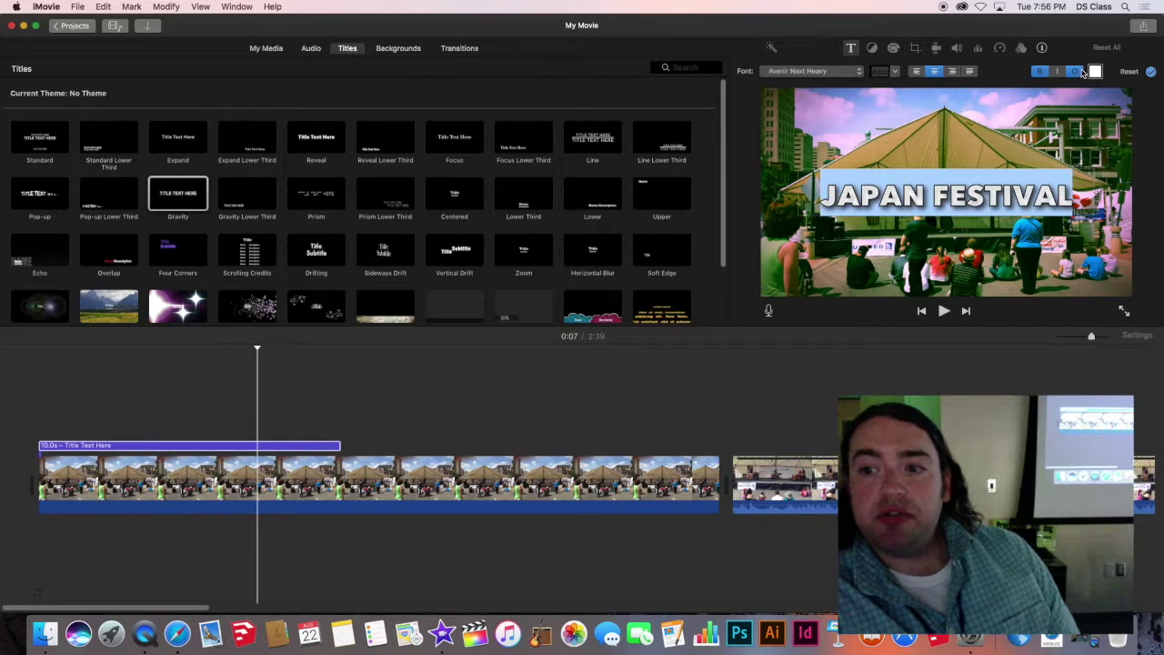
left_click(1079, 72)
left_click(1079, 71)
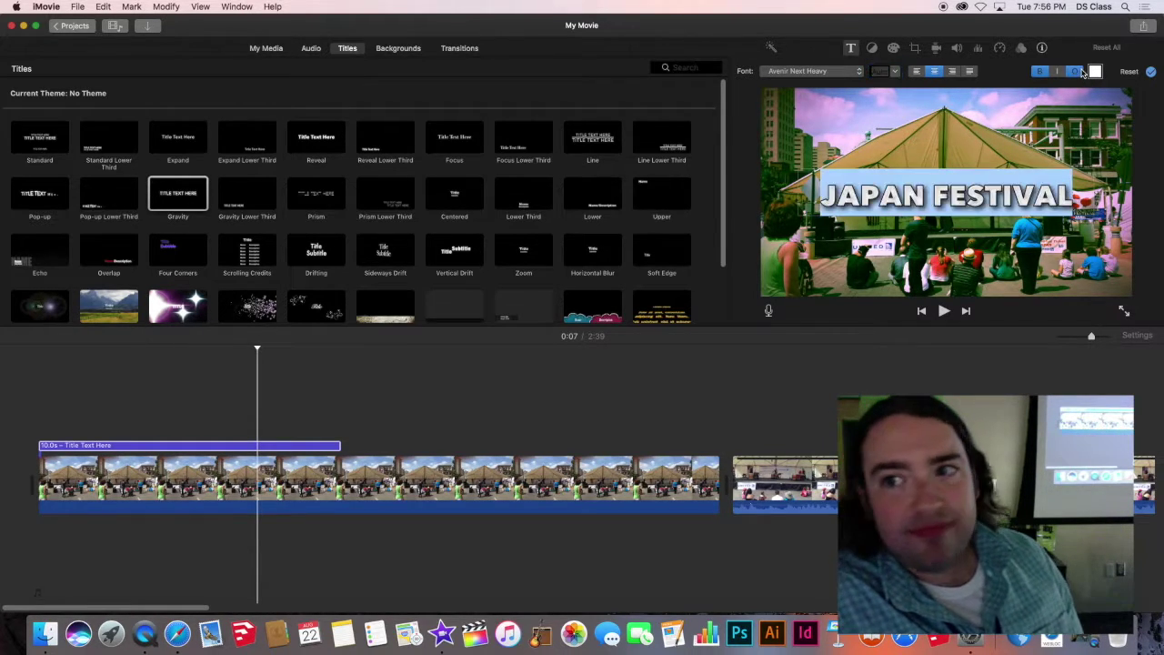
left_click(1080, 71)
left_click(1078, 74)
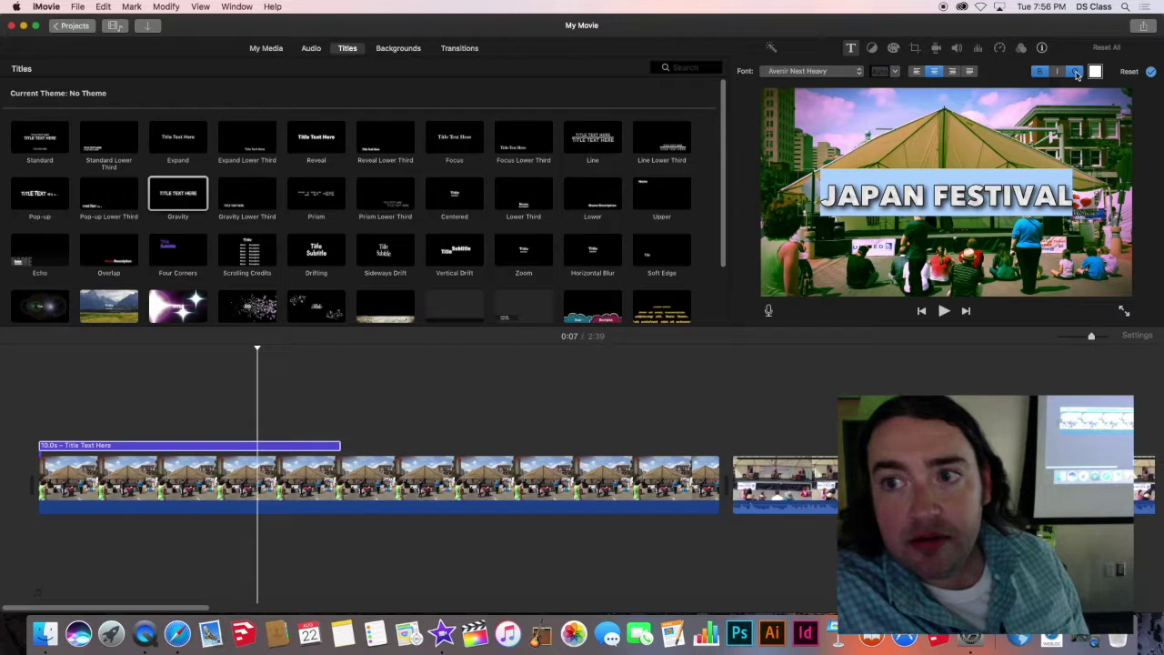
left_click(1078, 73)
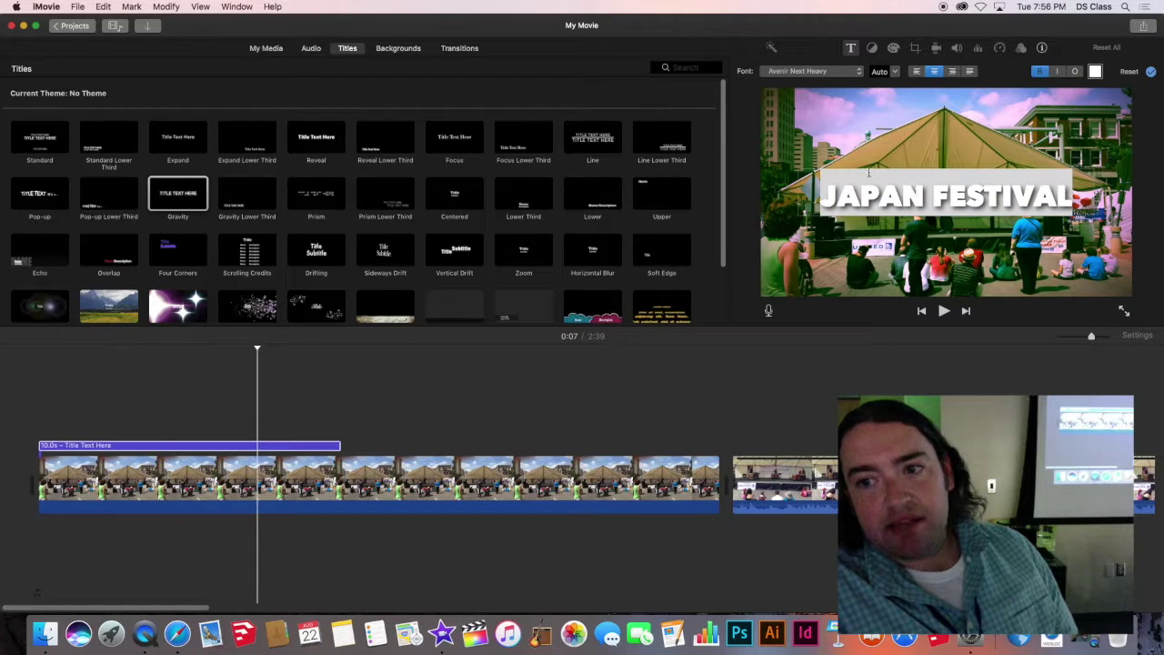
- Finish editing the title text and move the playhead back to about 0:04 to preview the title
left_click(915, 191)
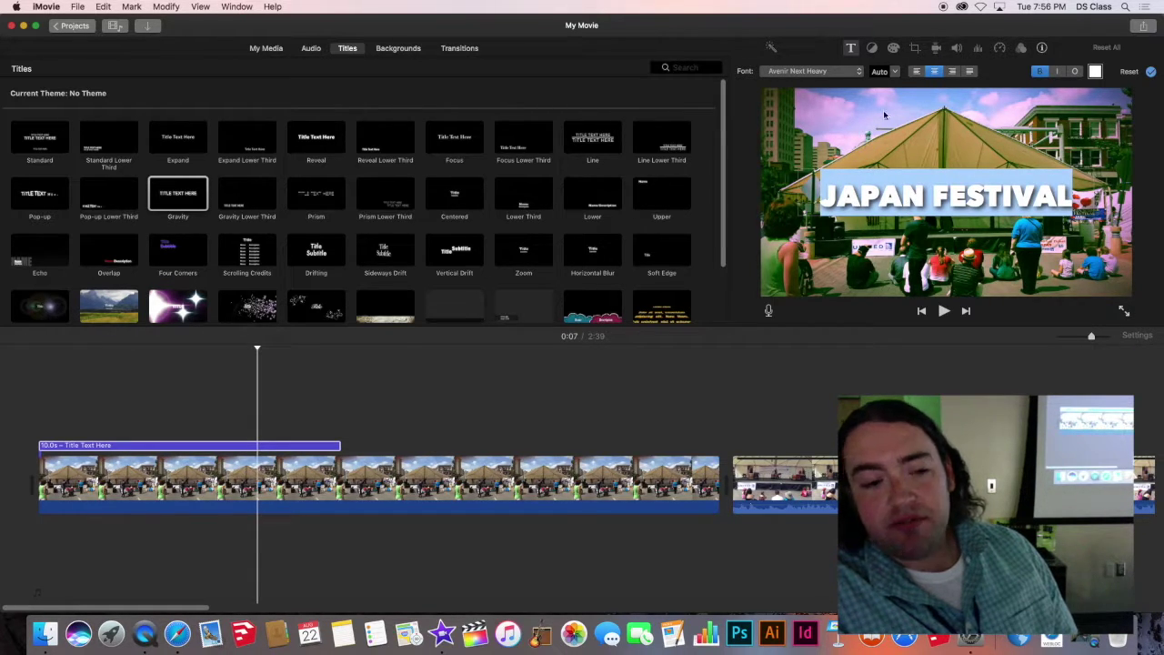
left_click(802, 269)
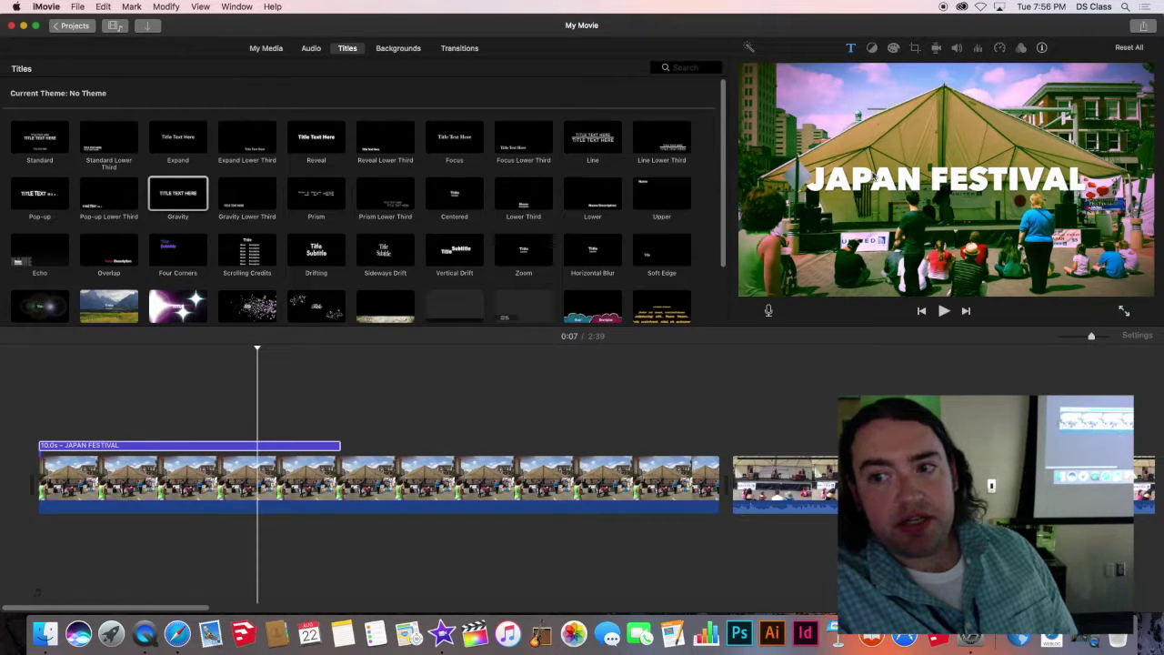
left_click_drag(260, 344, 181, 350)
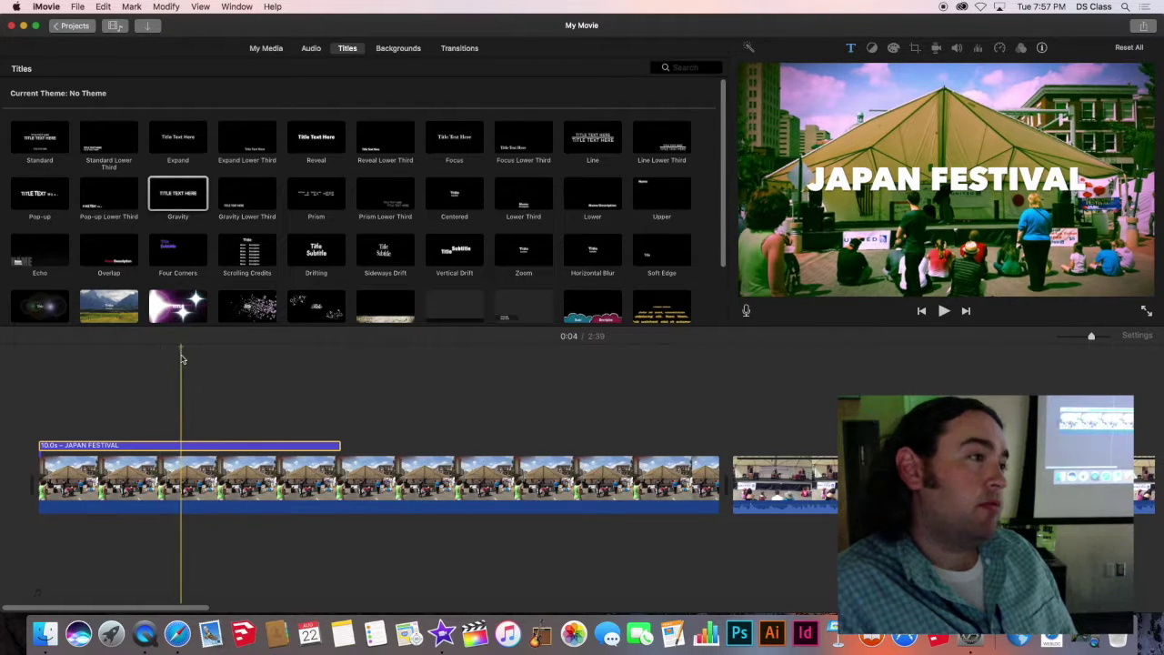
left_click_drag(179, 349, 189, 349)
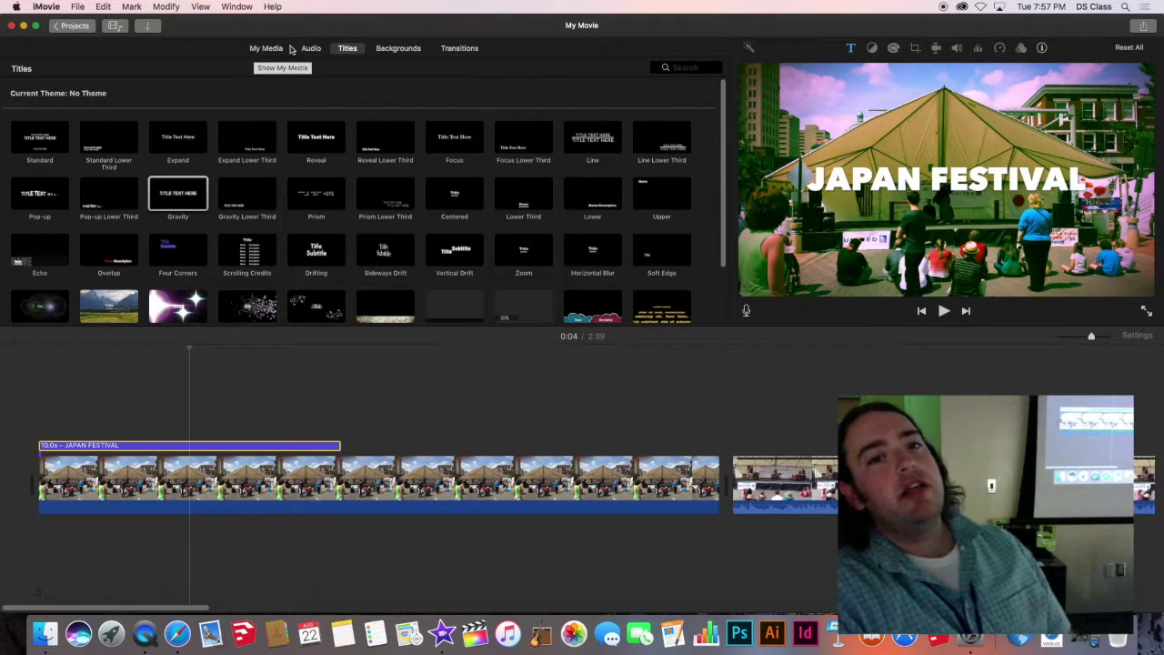
- Show the available transitions and play the cut between the second and third clips with the system sound muted
left_click(452, 48)
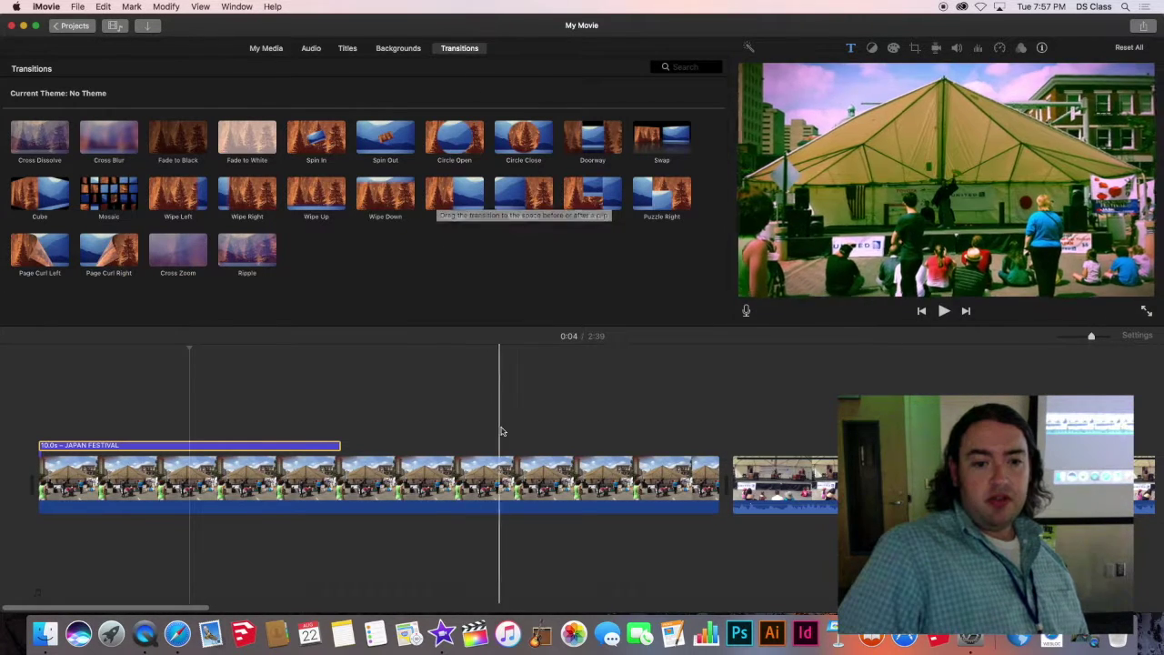
scroll(546, 395, "right", 10)
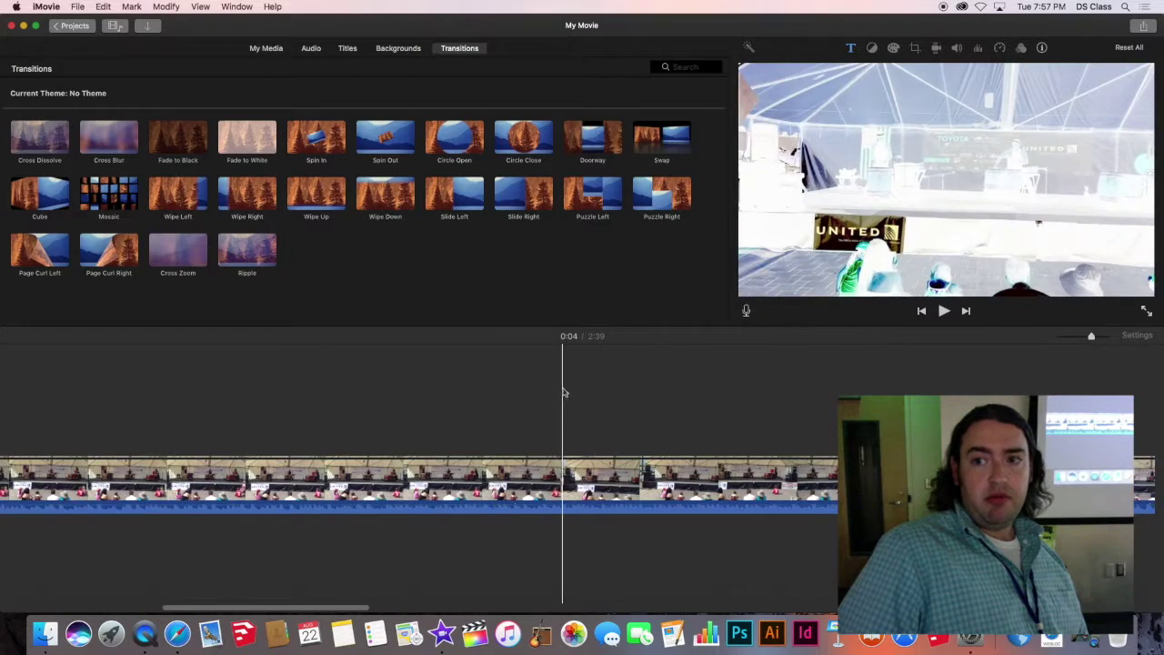
scroll(566, 393, "right", 10)
key("XF86AudioMute")
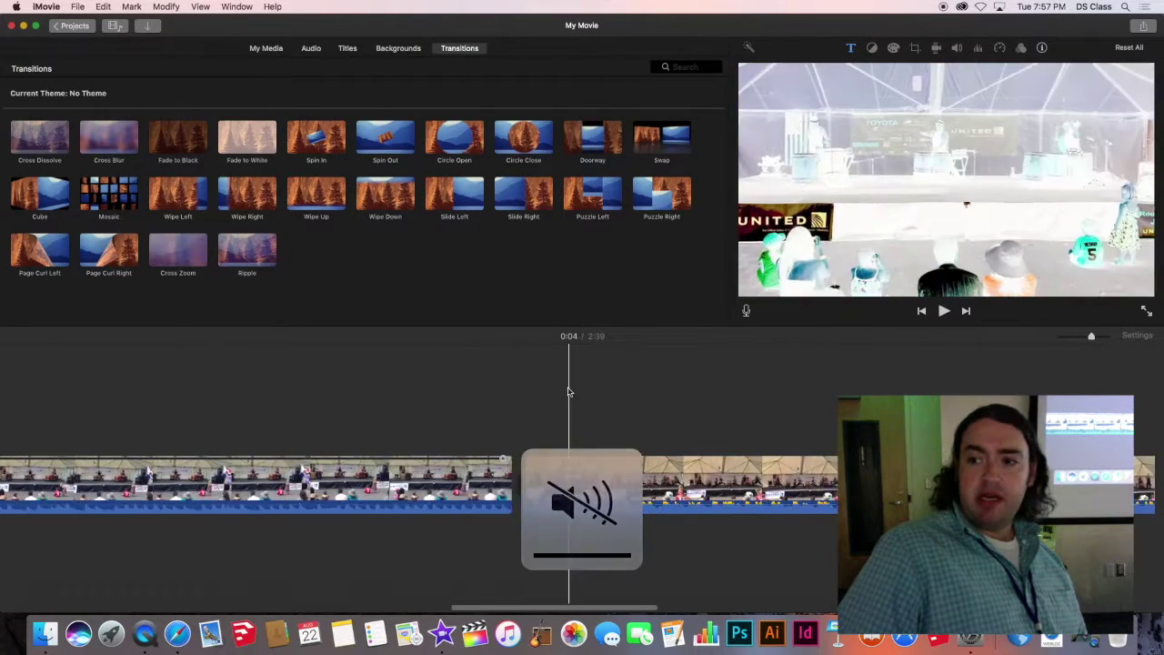
scroll(545, 389, "right", 10)
key("space")
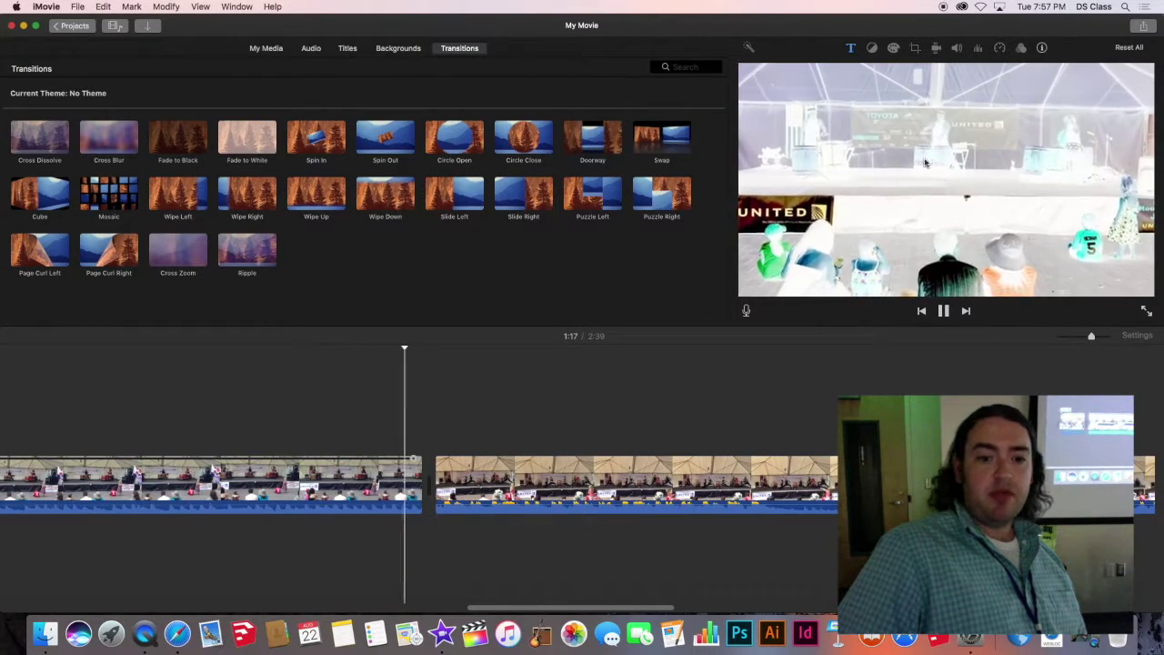
key("space")
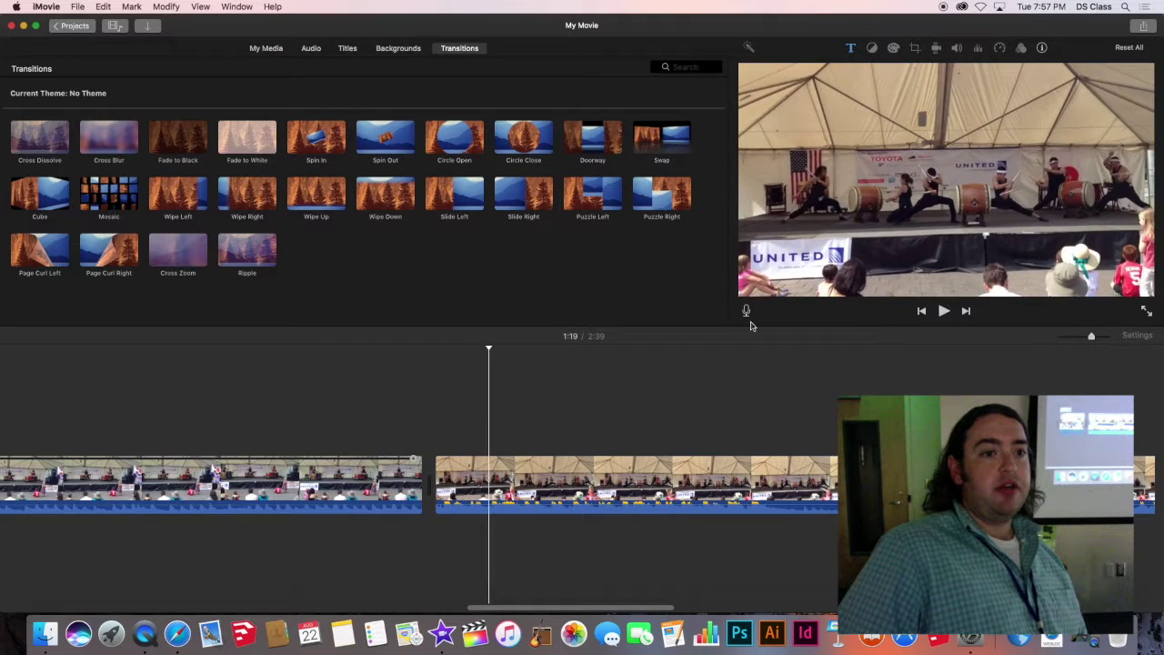
- Add a Cross Dissolve transition between the first and second clips
left_click_drag(1092, 336, 1068, 336)
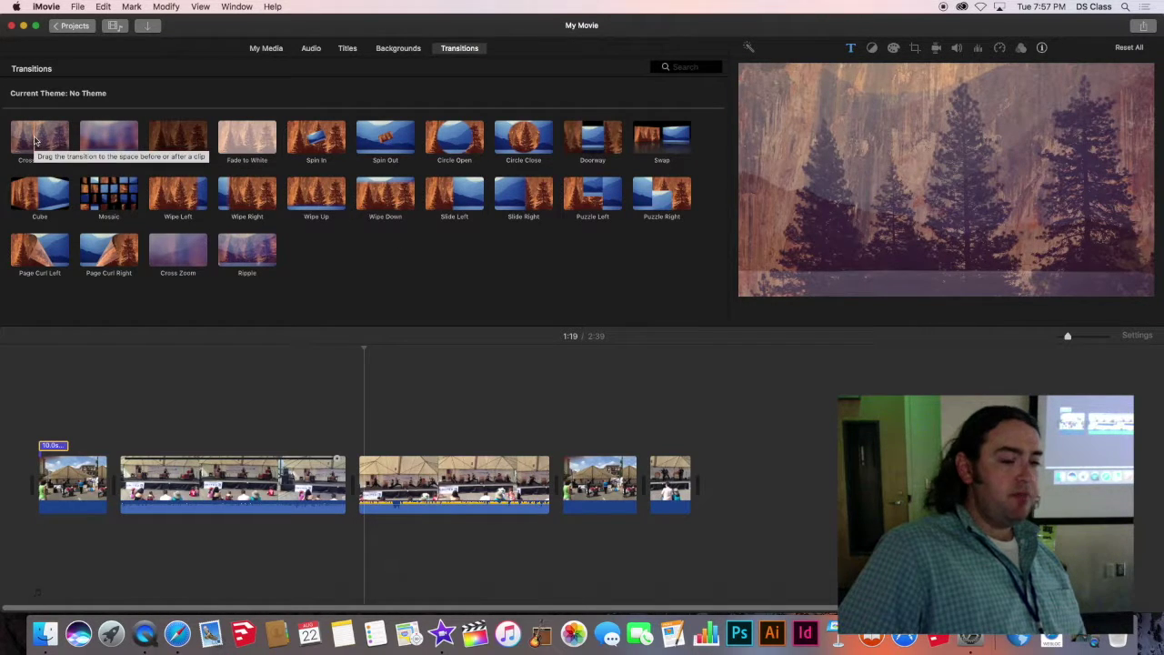
mouse_move(34, 140)
left_mouse_down()
mouse_move(50, 148)
mouse_move(35, 144)
mouse_move(119, 492)
left_mouse_up()
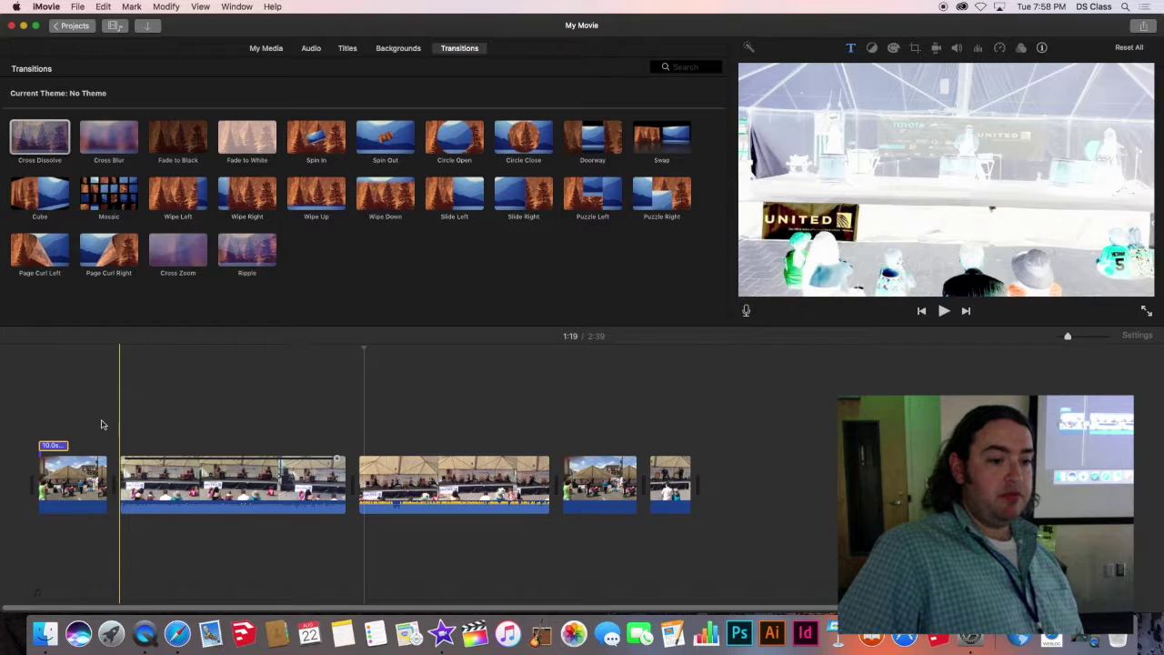
mouse_move(63, 138)
left_mouse_down()
mouse_move(119, 427)
mouse_move(114, 489)
left_mouse_up()
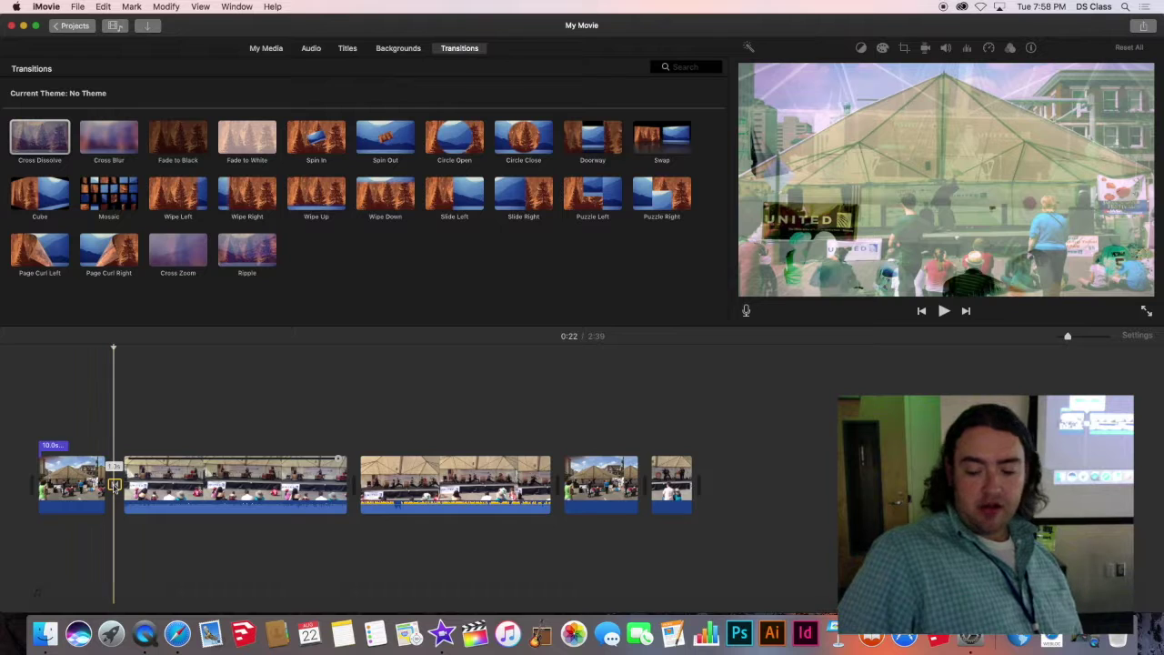
- Set the first Cross Dissolve's duration to 5 seconds and play it back
double_click(114, 484)
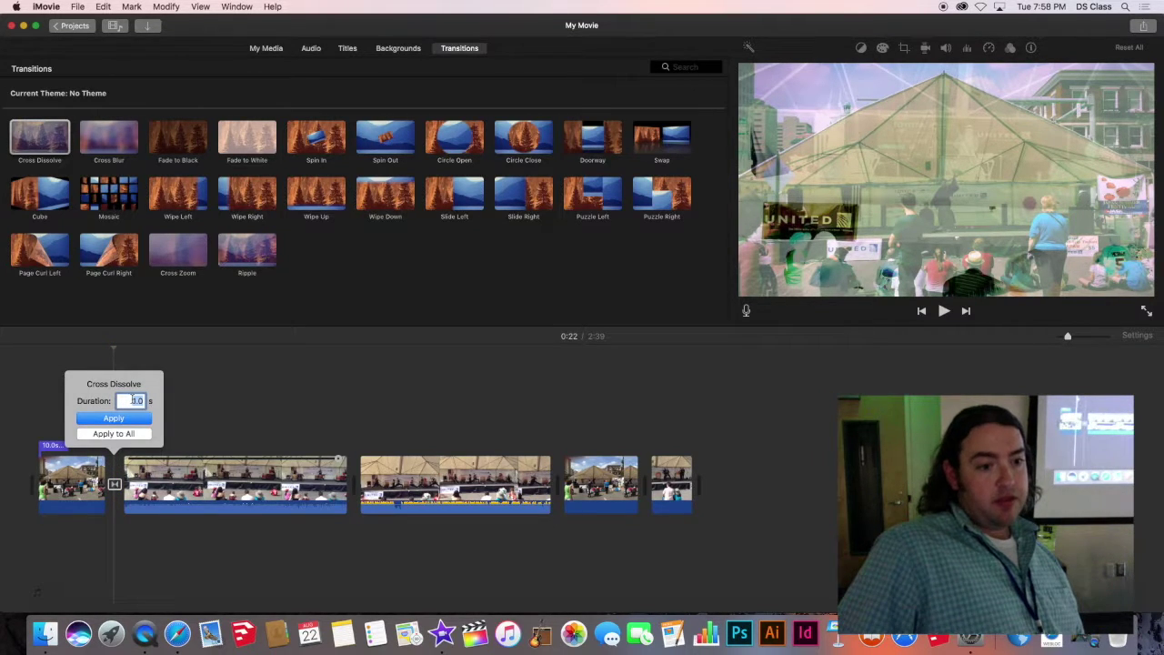
type("5")
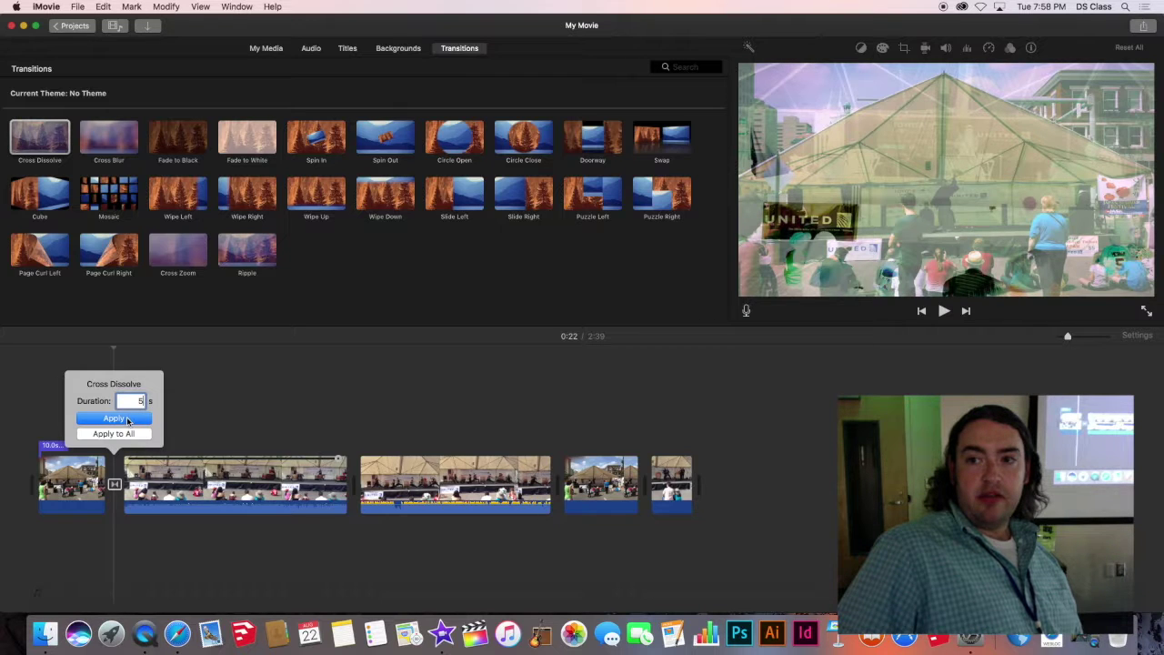
left_click(128, 420)
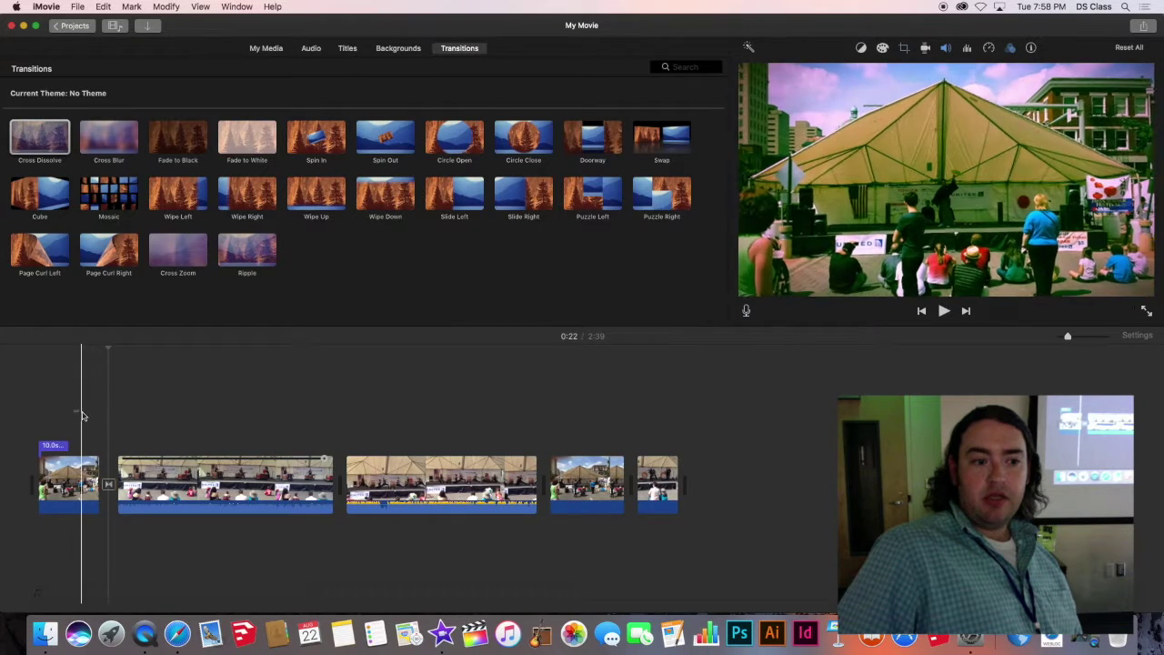
key("space")
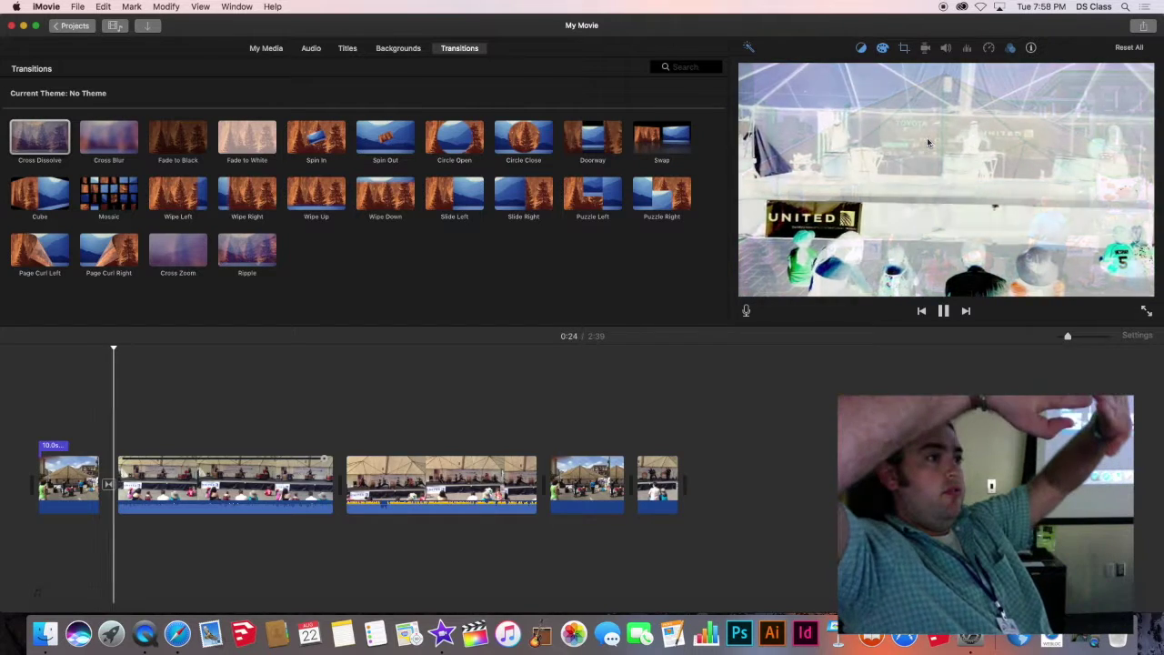
key("space")
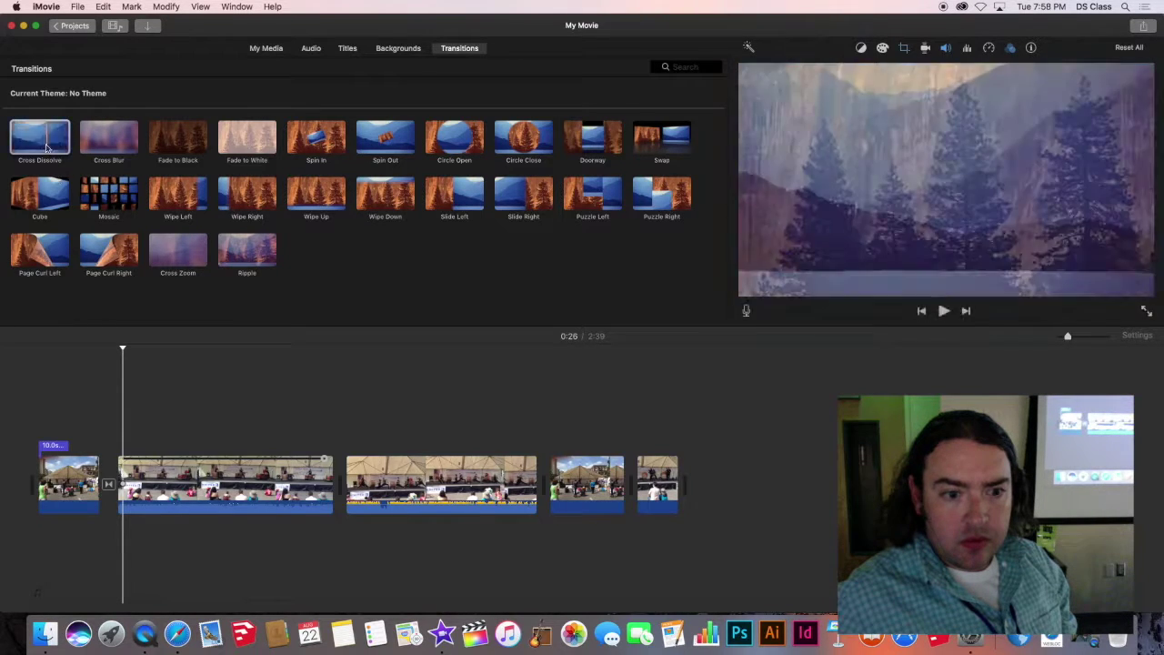
- Add a Cross Dissolve between the second and third clips and set its duration to 5 seconds
mouse_move(47, 148)
left_mouse_down()
mouse_move(325, 516)
mouse_move(335, 489)
left_mouse_up()
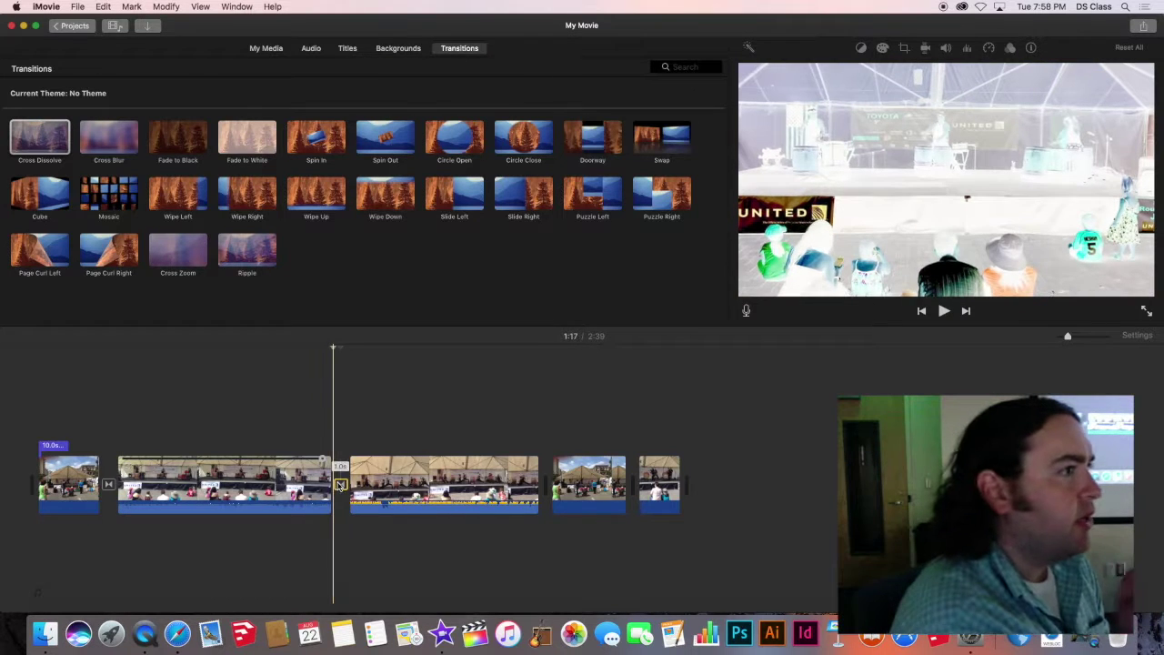
double_click(339, 485)
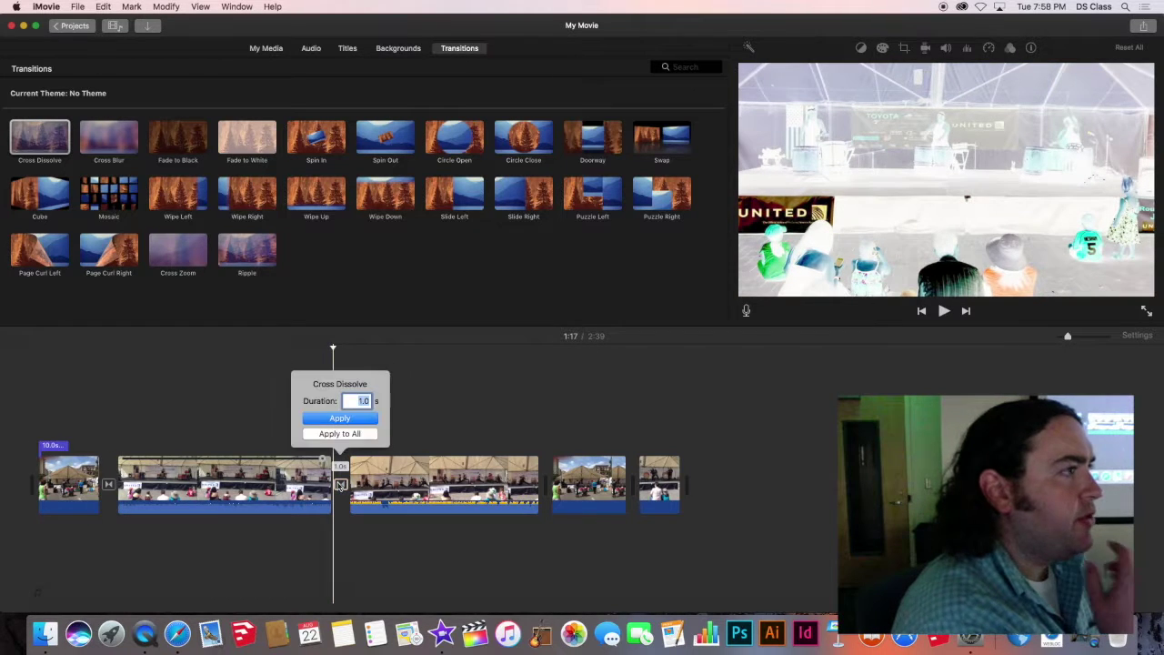
type("5")
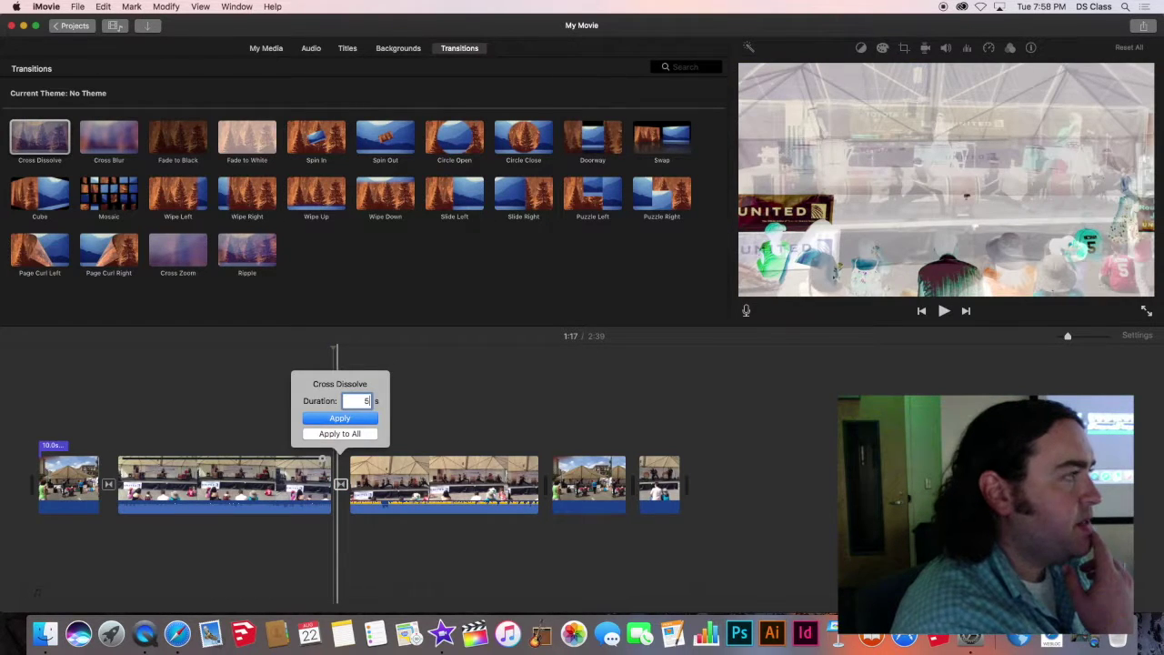
key("Return")
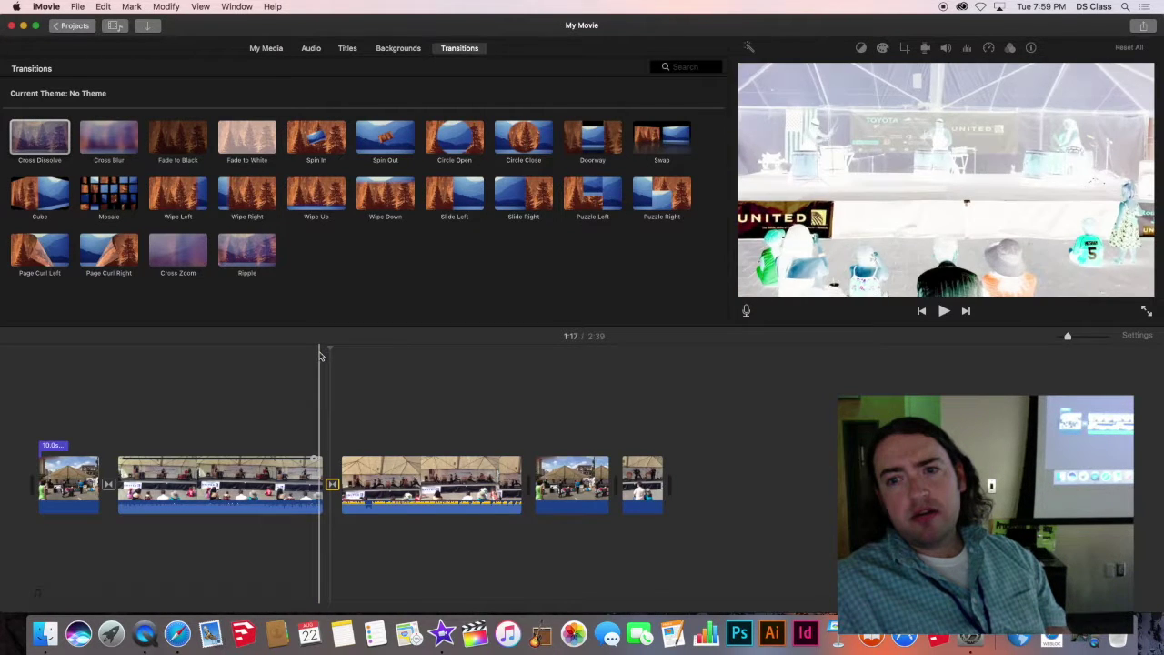
- Play the Cross Dissolve between the second and third clips, and move the playhead to the movie's end
key("space")
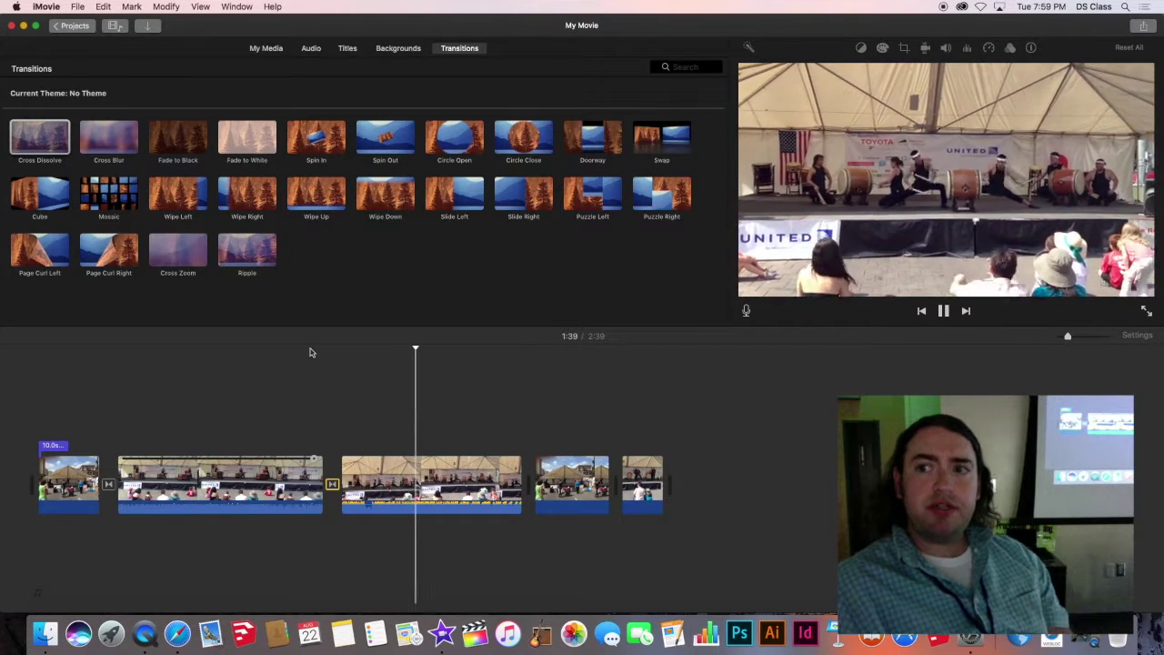
key("space")
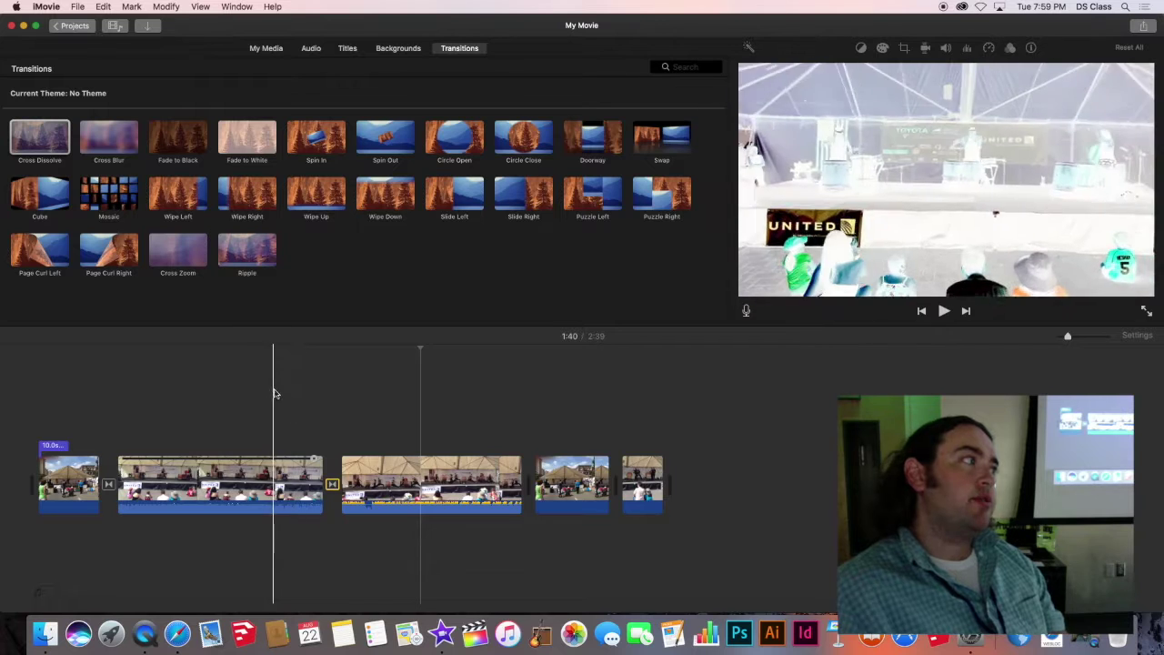
left_click(818, 386)
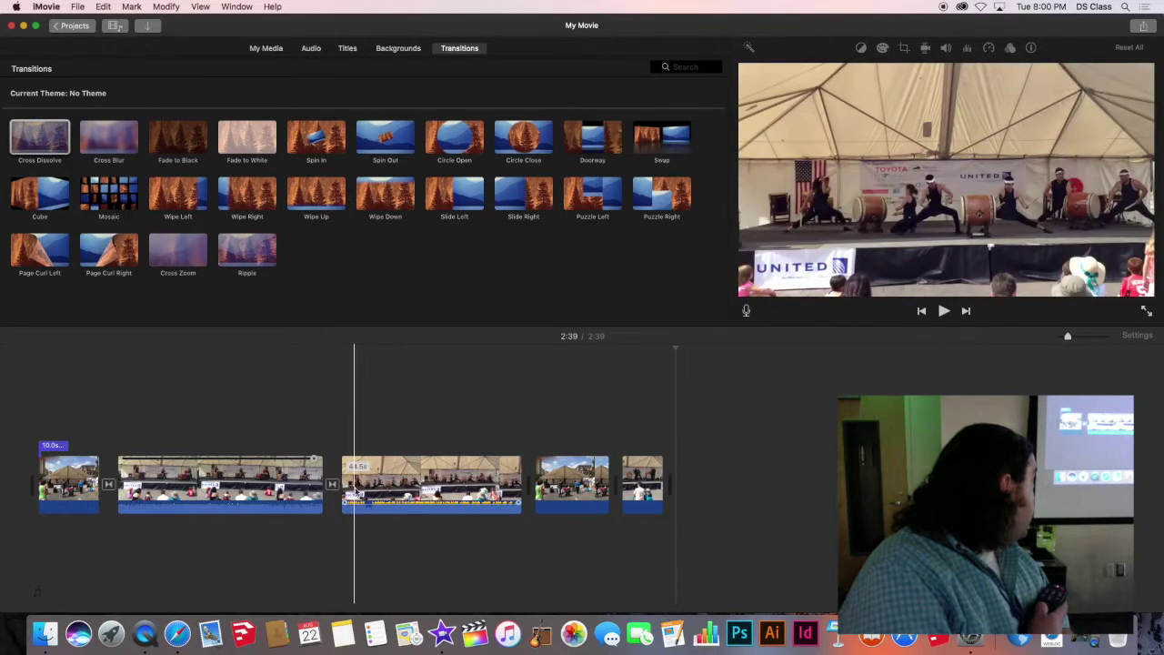
- Enlarge the timeline clips for a closer view and place the playhead at 0:45 in the second clip
double_click(333, 483)
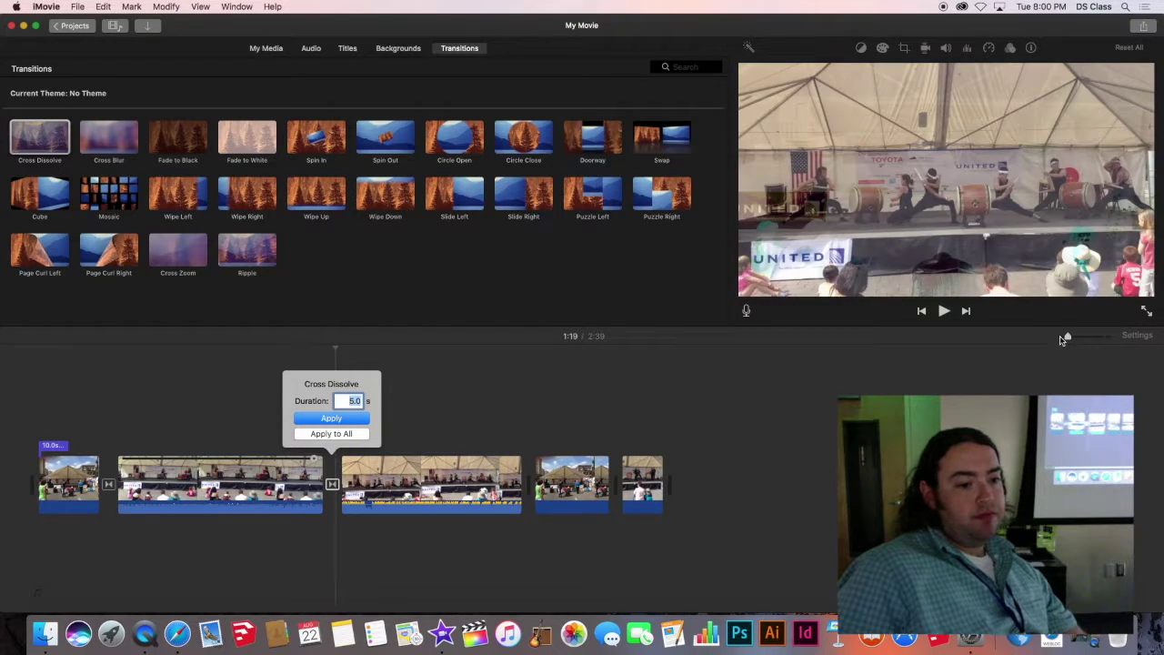
left_click_drag(1067, 338, 1063, 339)
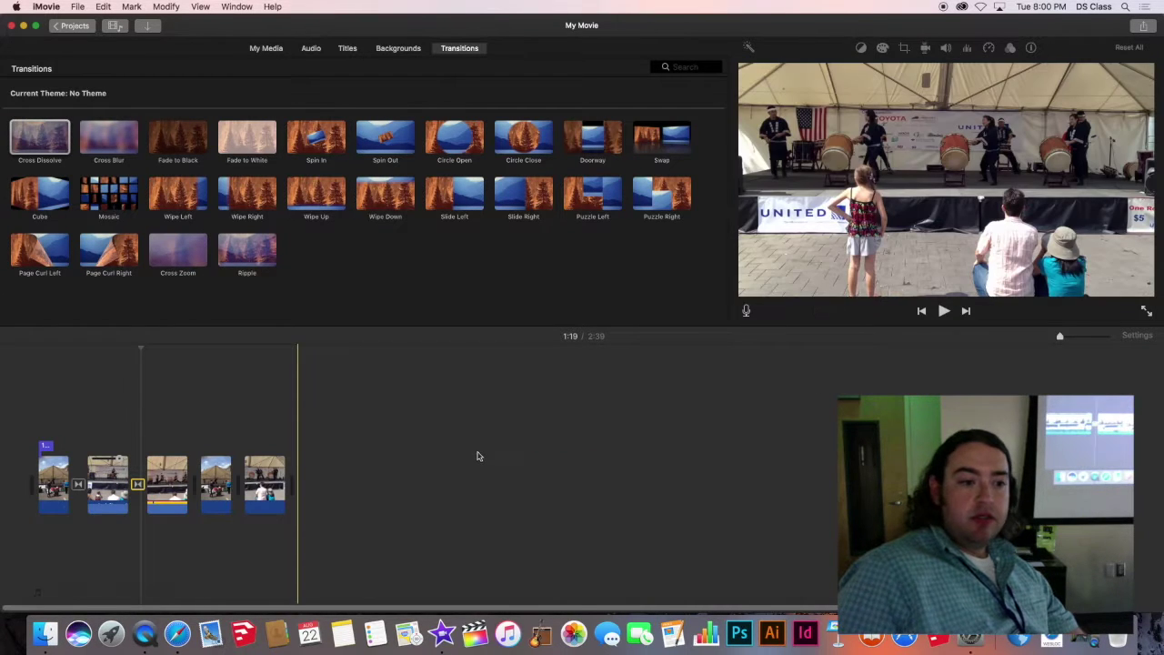
scroll(484, 448, "right", 2)
scroll(485, 446, "left", 2)
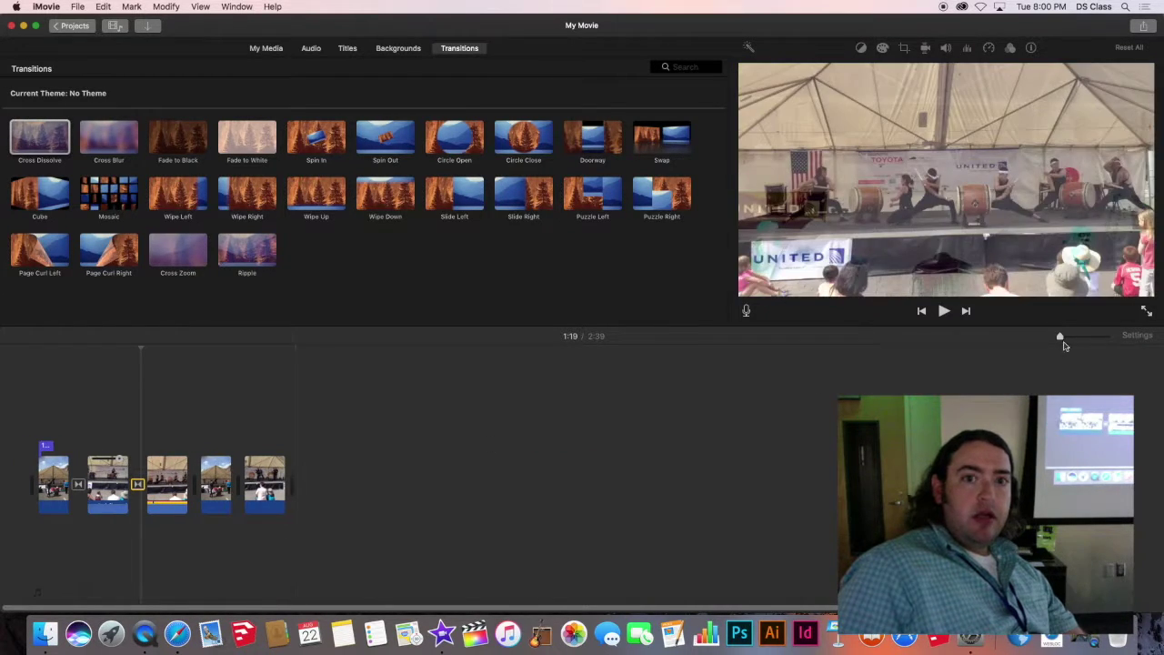
mouse_move(1061, 340)
left_mouse_down()
mouse_move(1086, 338)
mouse_move(1075, 338)
left_mouse_up()
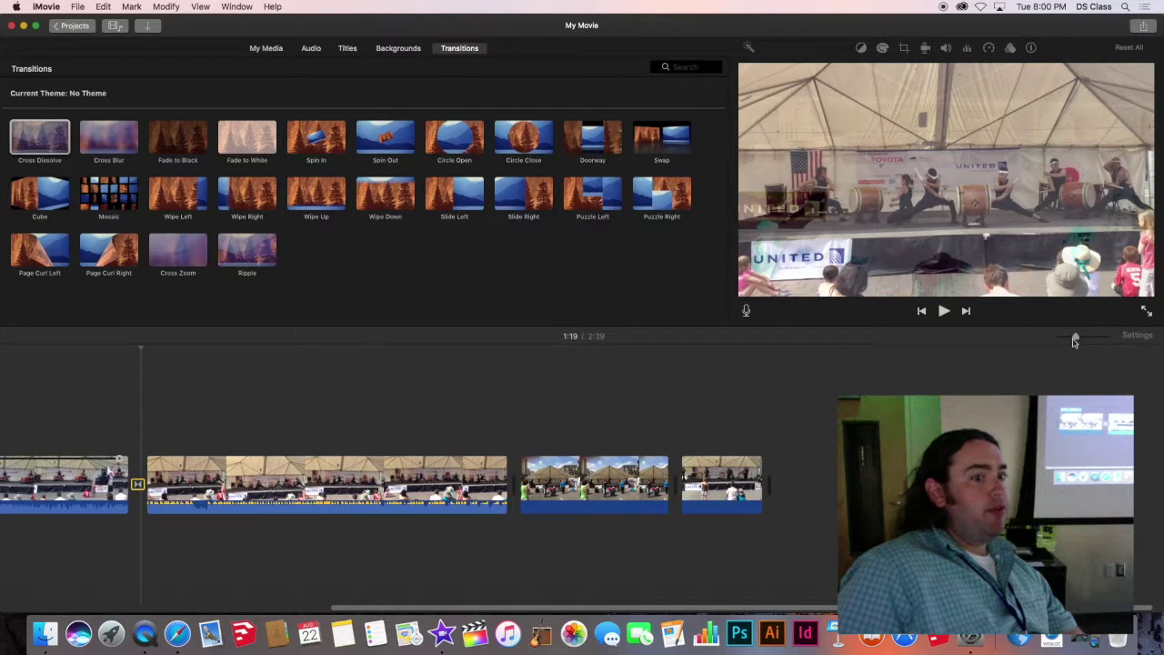
scroll(403, 496, "left", 3)
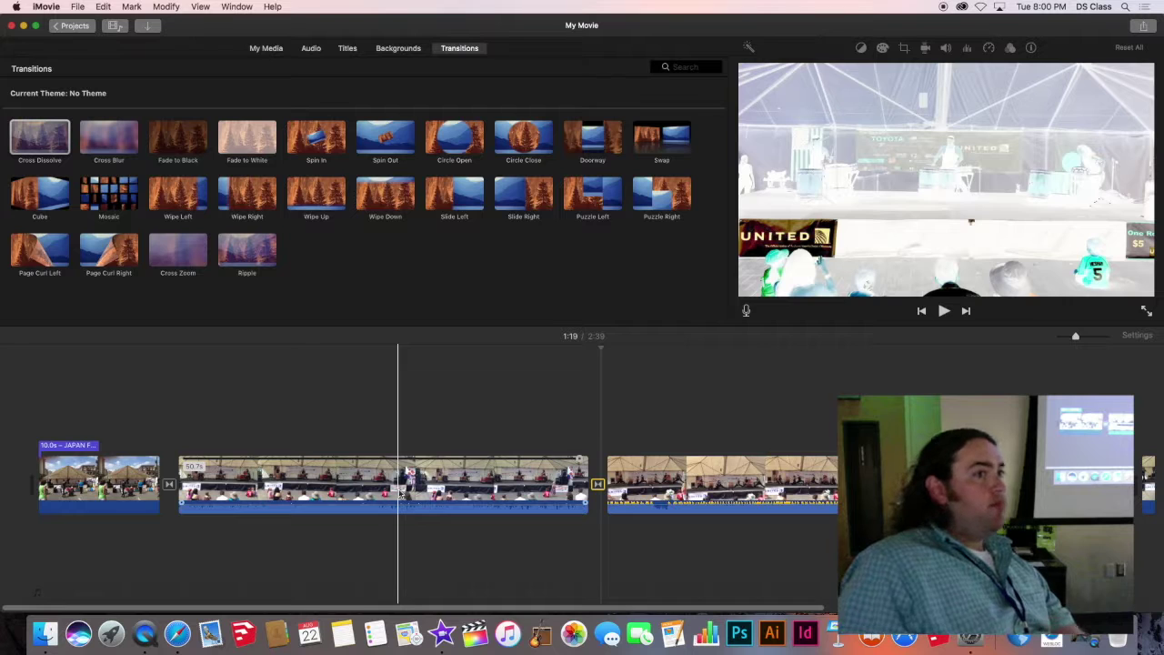
left_click(341, 455)
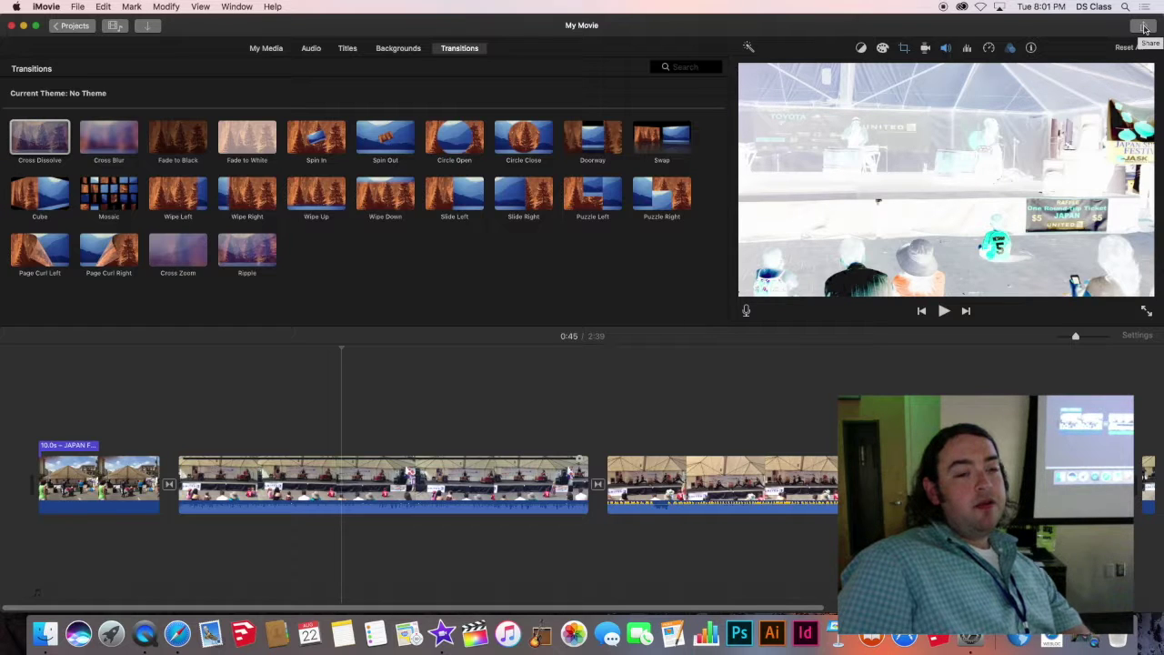
left_click(78, 8)
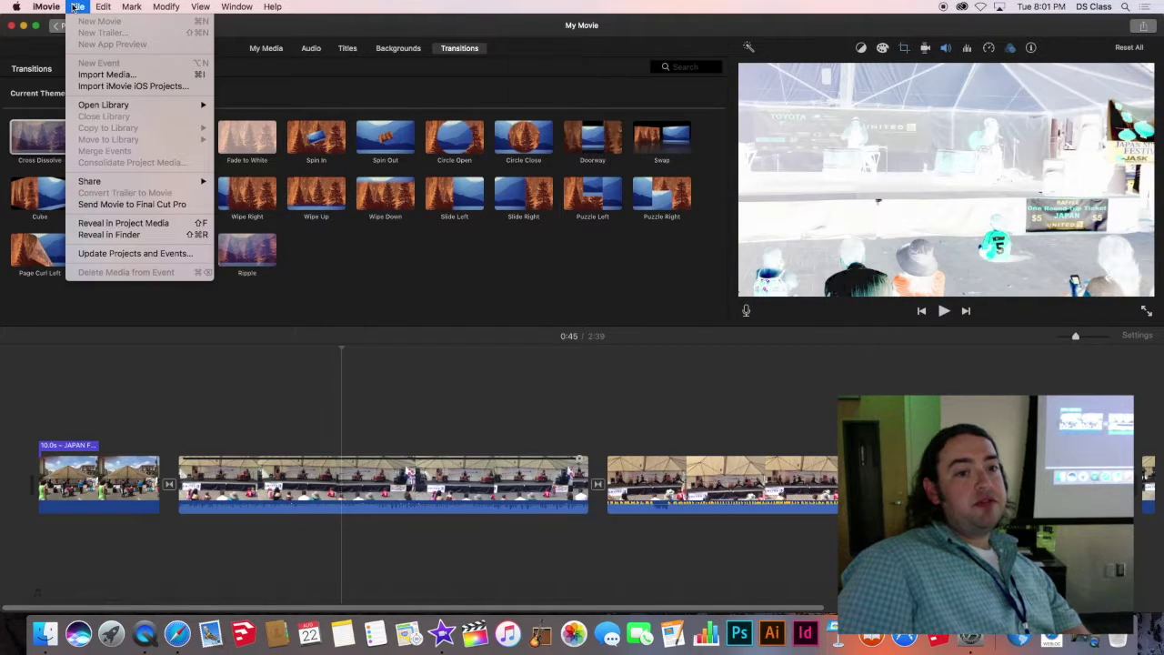
mouse_move(137, 182)
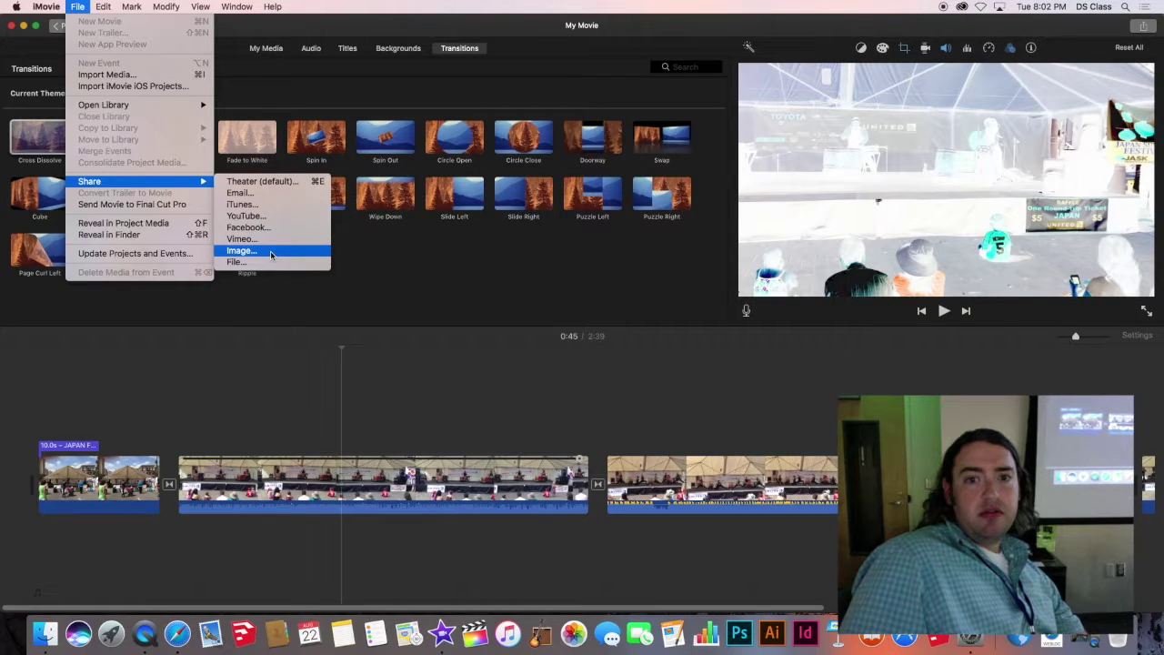
left_click(271, 254)
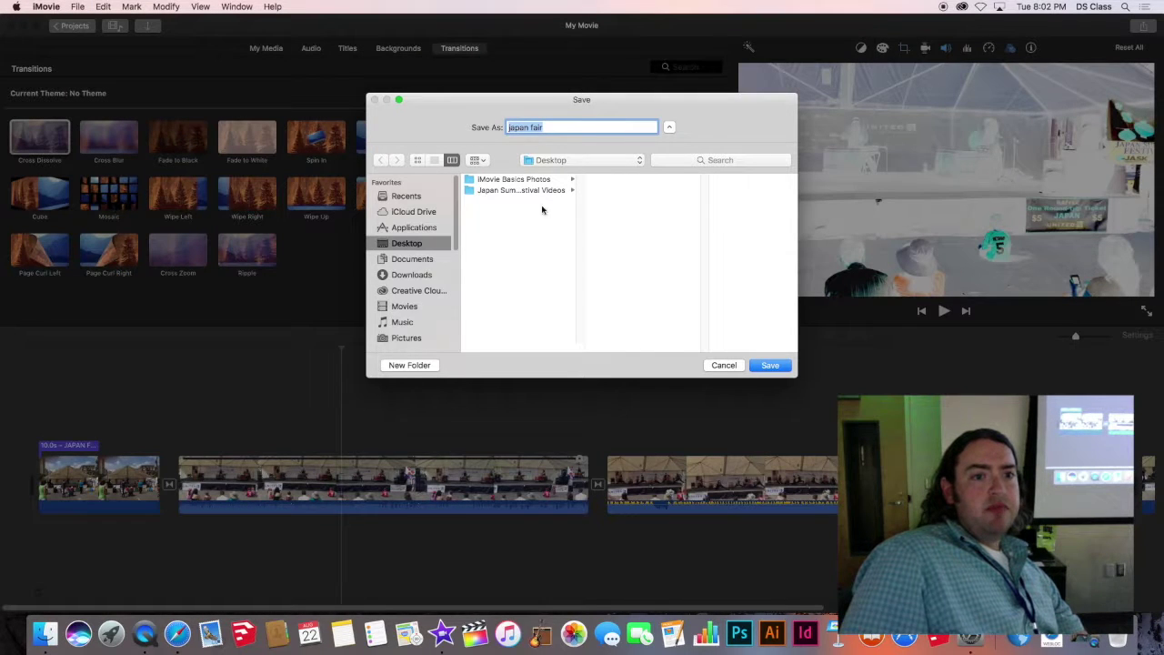
left_click(723, 364)
- Start sharing the movie as a file and move its export settings dialog clear of the preview
left_click(77, 6)
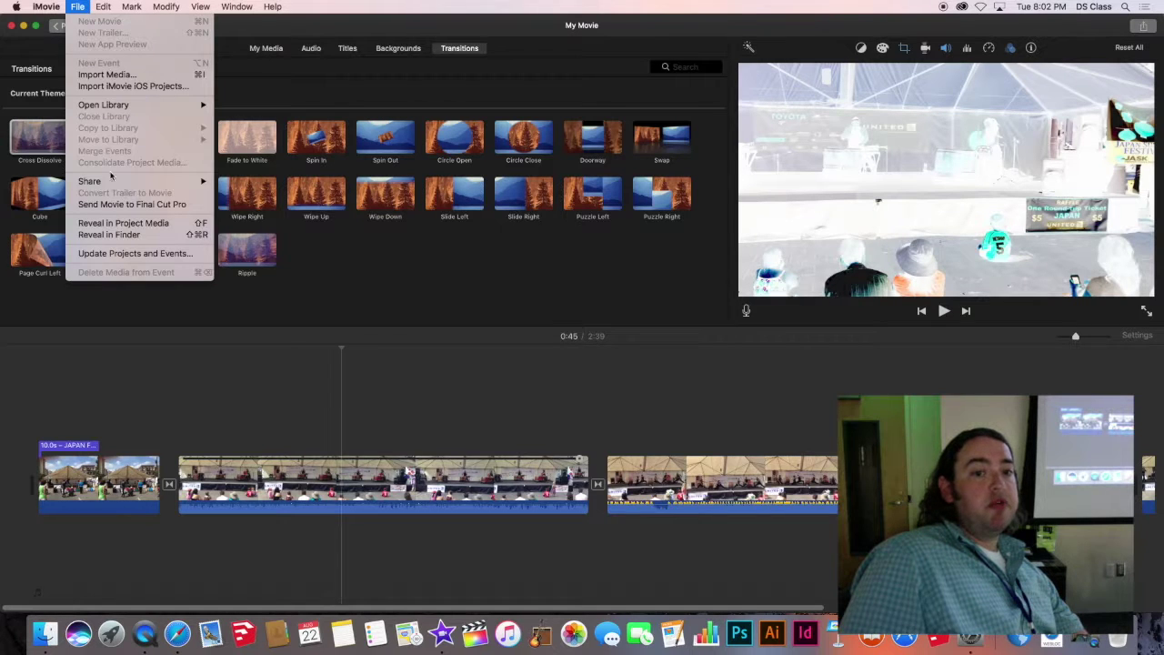
mouse_move(128, 181)
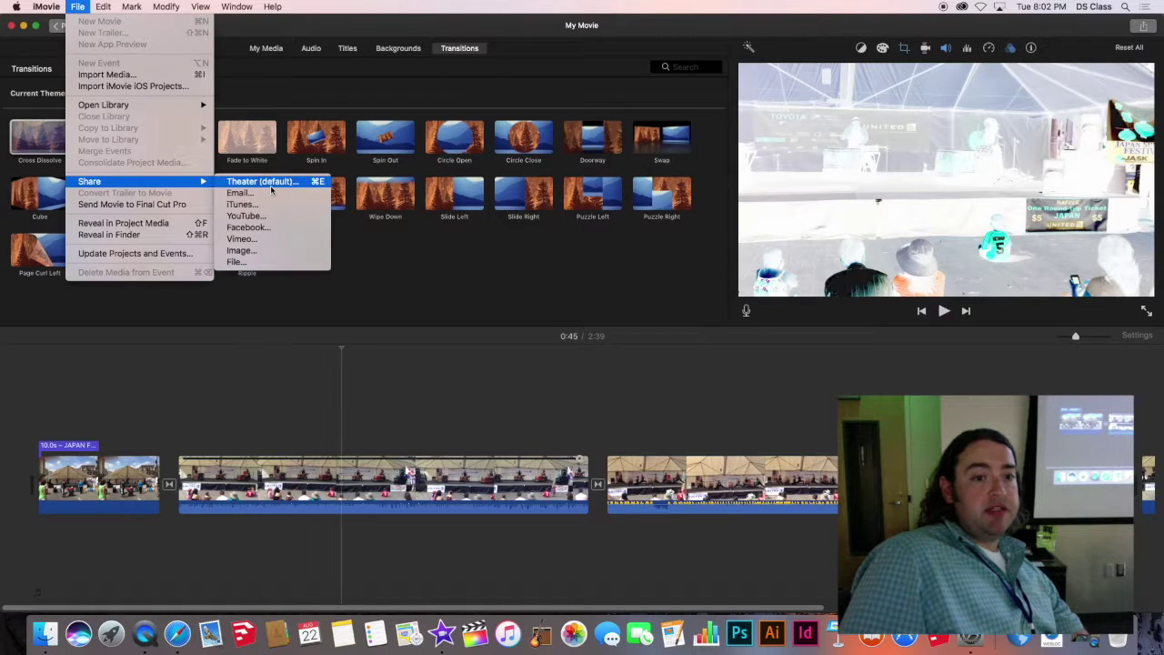
left_click(274, 264)
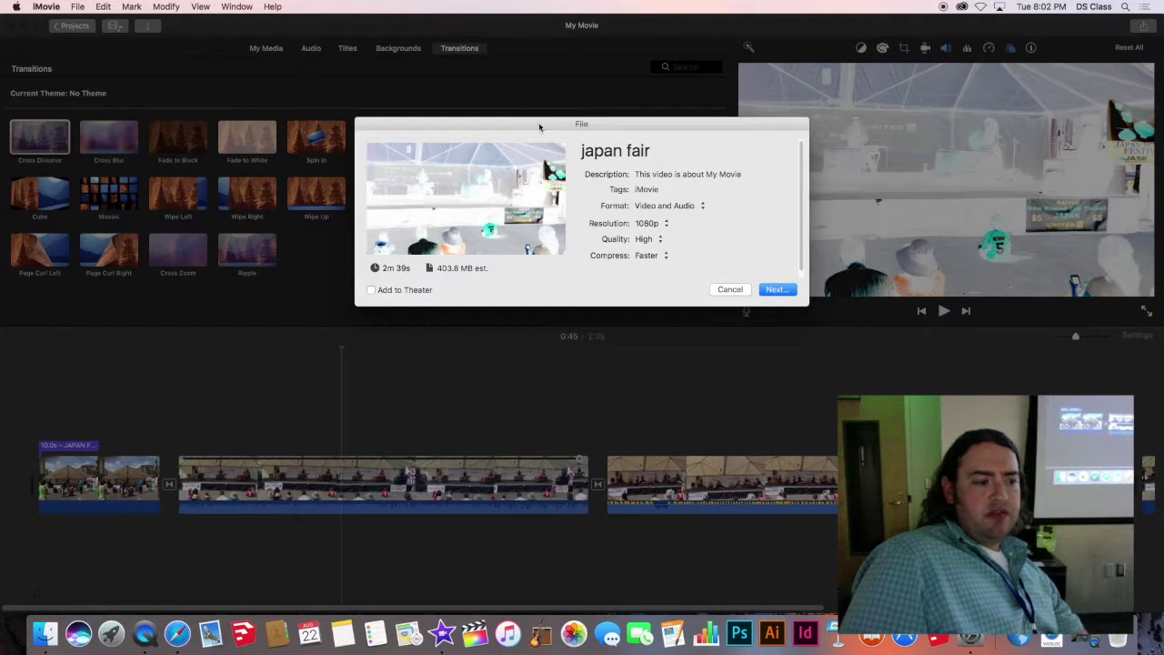
left_click_drag(539, 127, 370, 153)
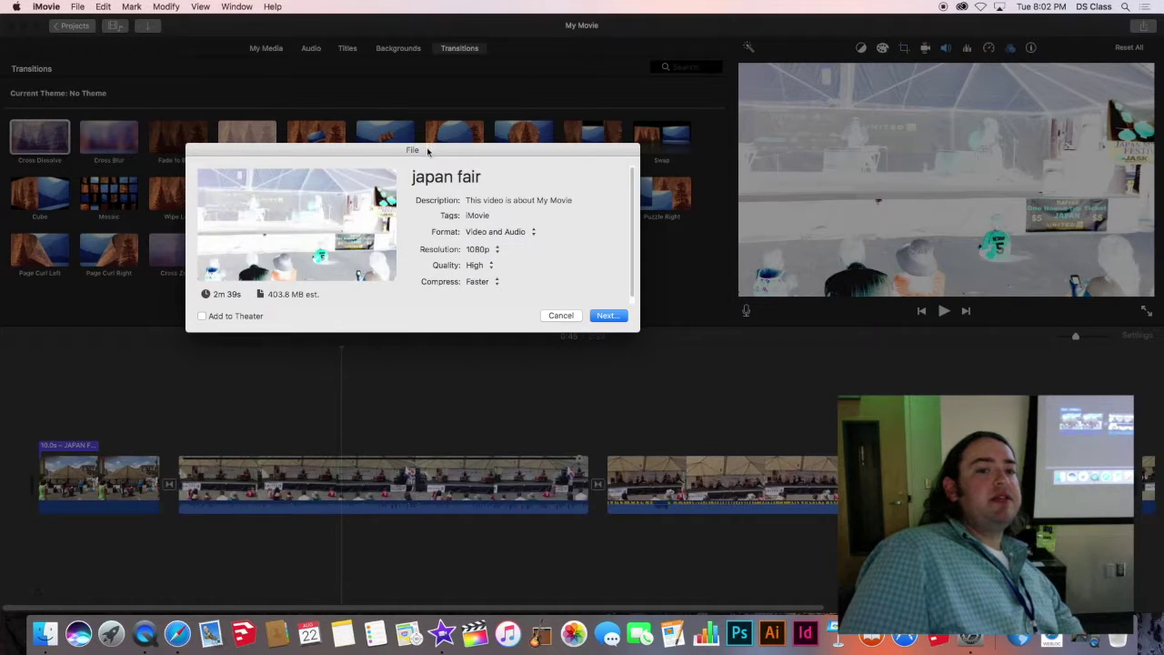
left_click_drag(430, 149, 454, 160)
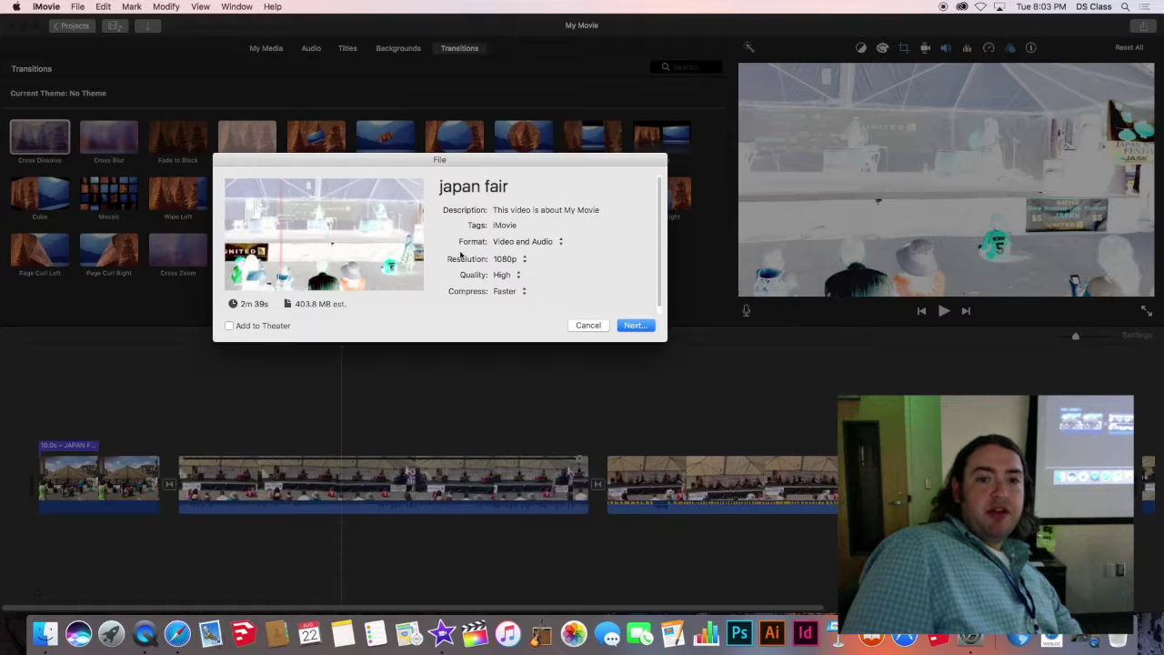
- Review the file export's title, description, tags, format and resolution options
left_click(507, 186)
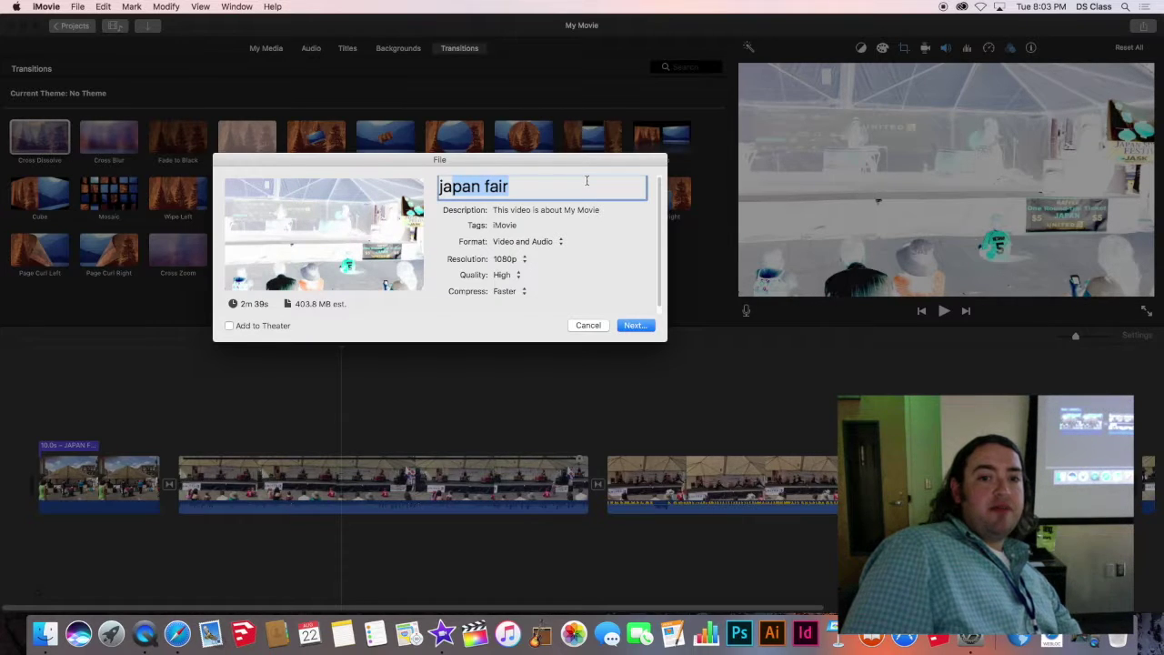
left_click(499, 212)
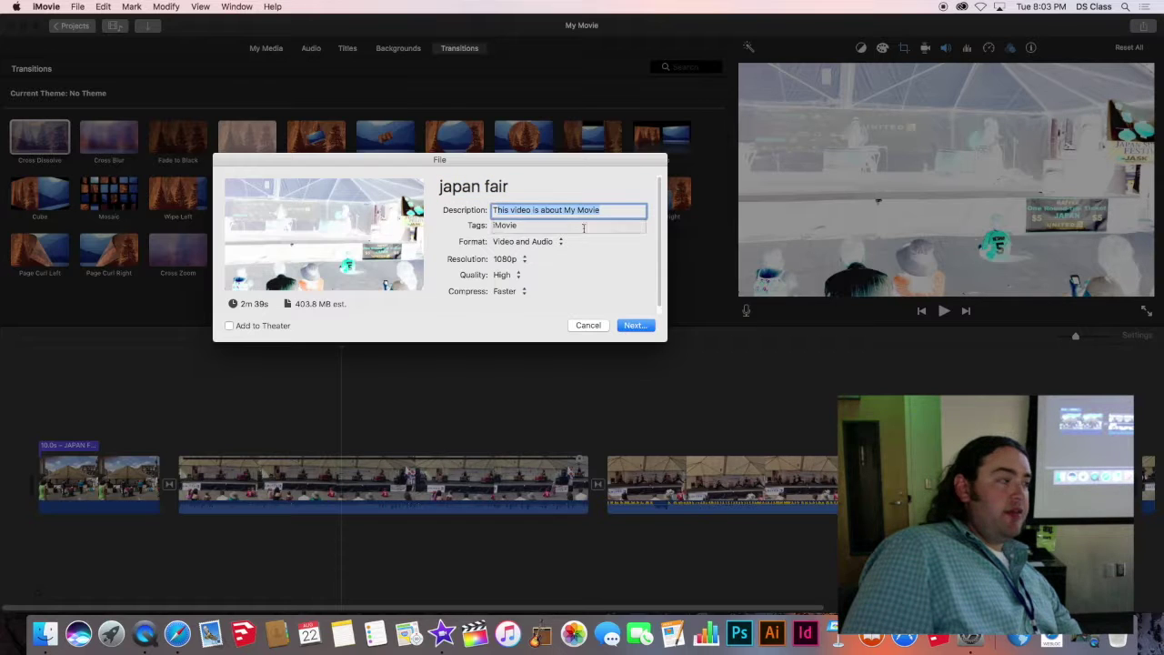
left_click(538, 225)
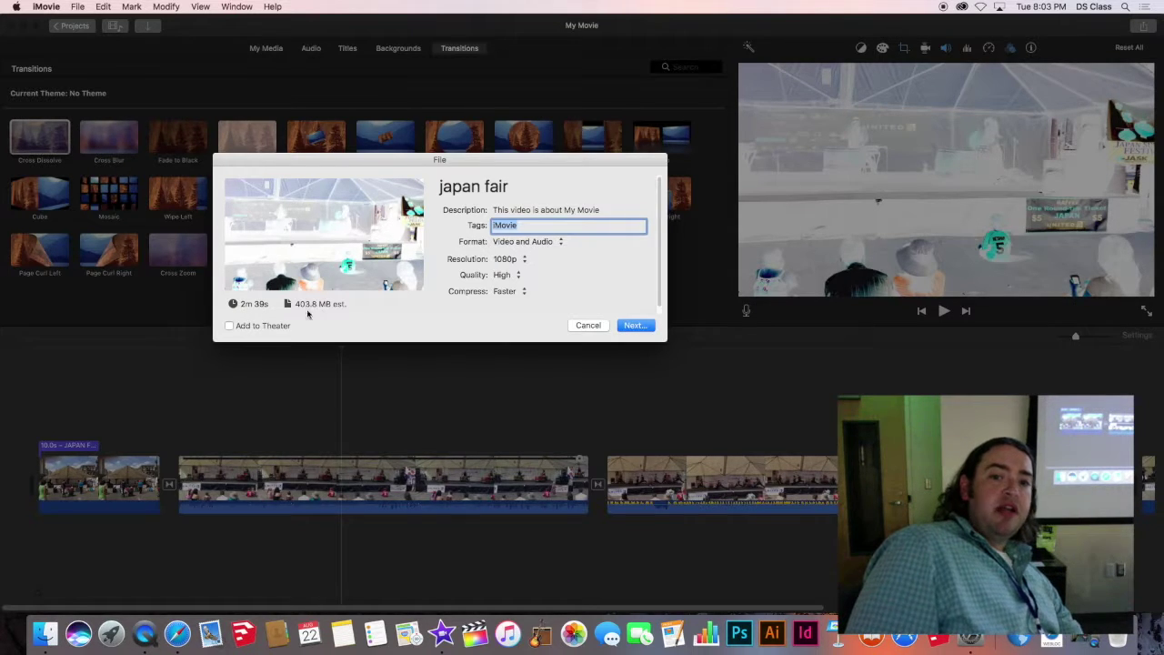
left_click(525, 242)
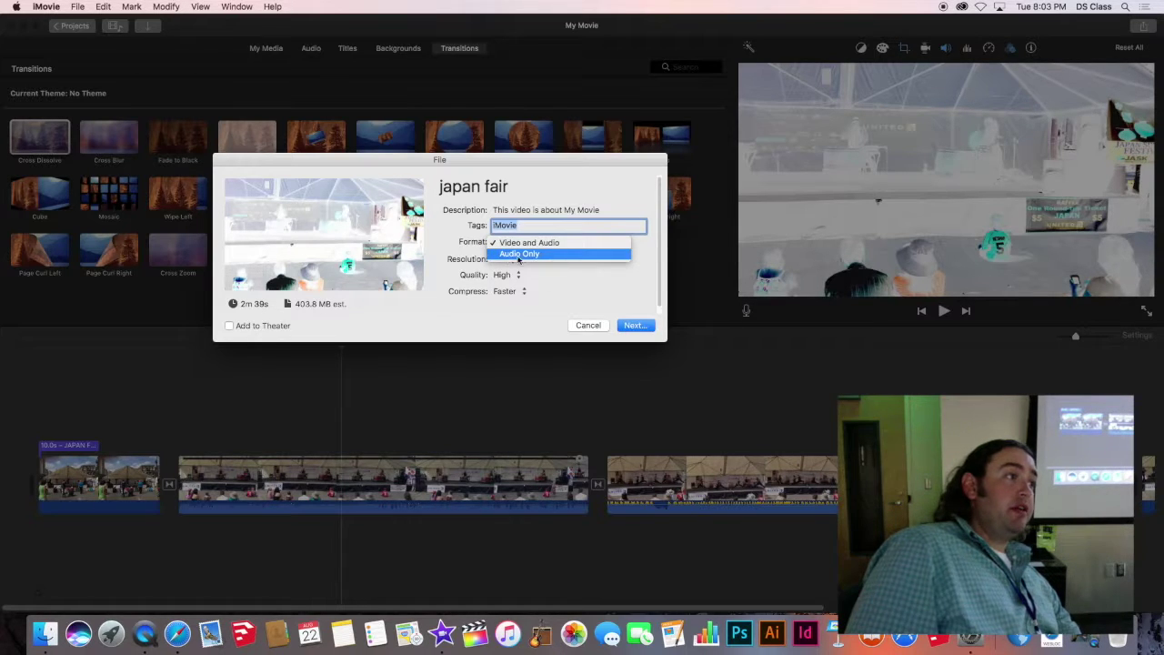
left_click(587, 282)
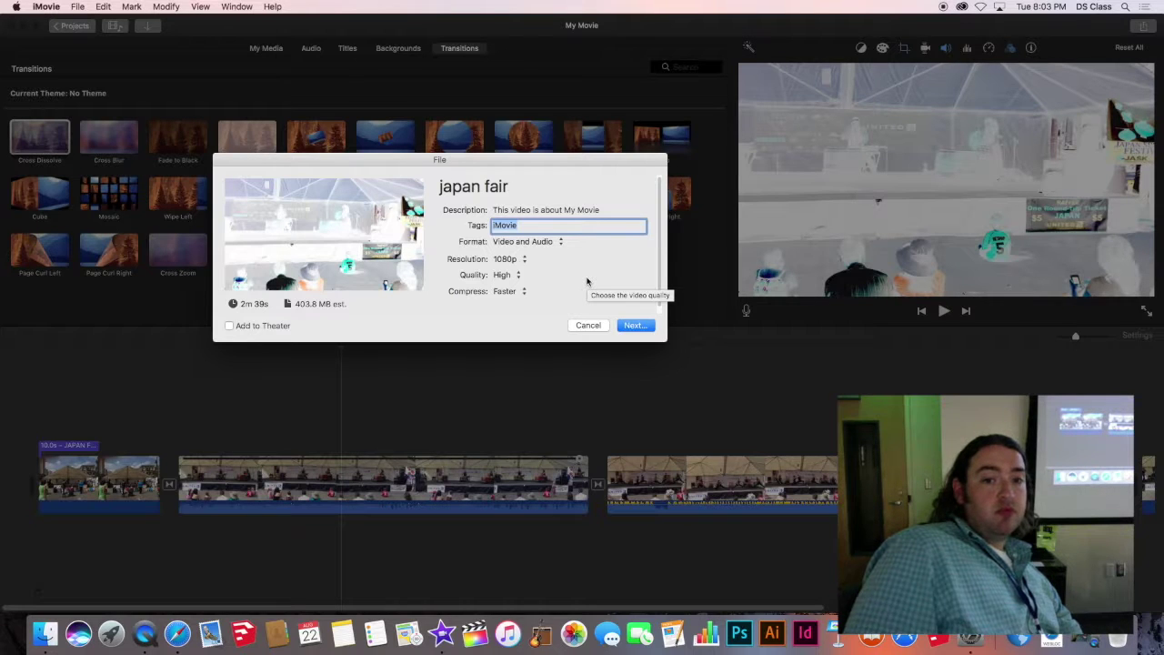
left_click(515, 262)
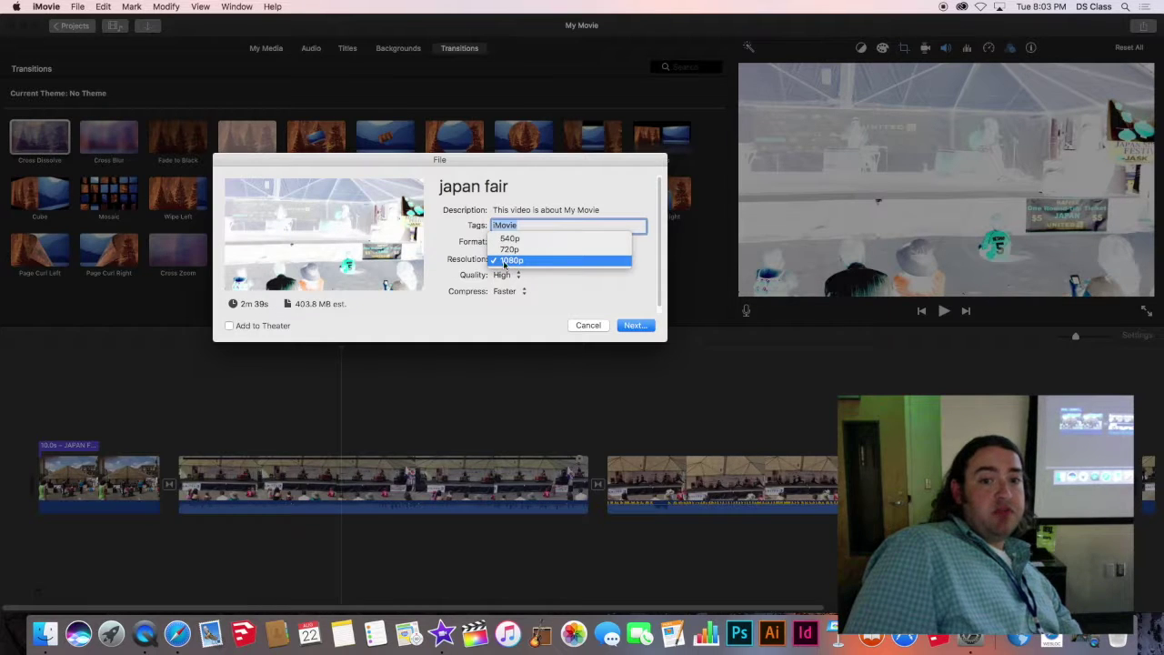
left_click(509, 261)
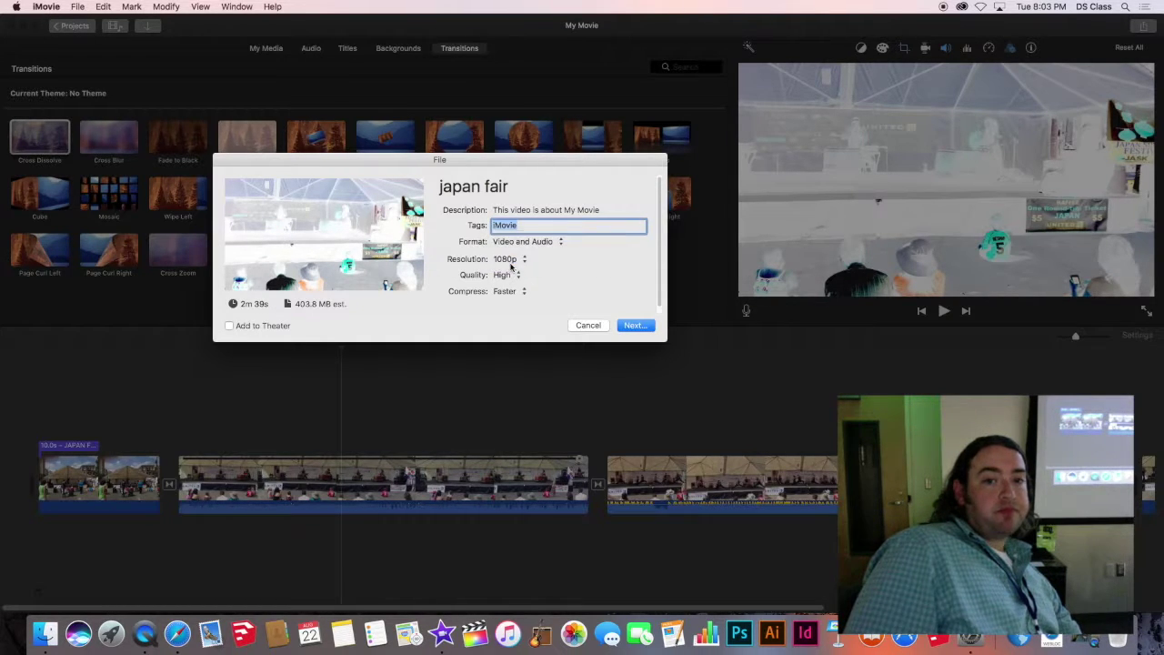
- Try a 540p resolution for the file export and return it to 1080p
left_click(510, 259)
left_click(510, 239)
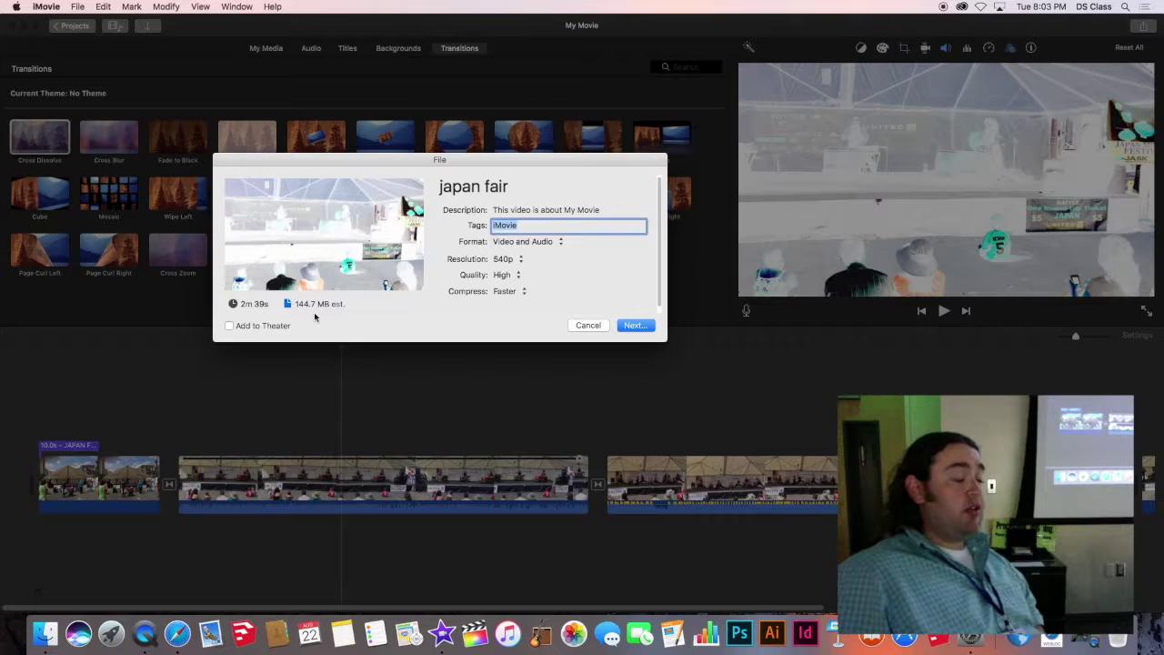
left_click(510, 260)
left_click(511, 282)
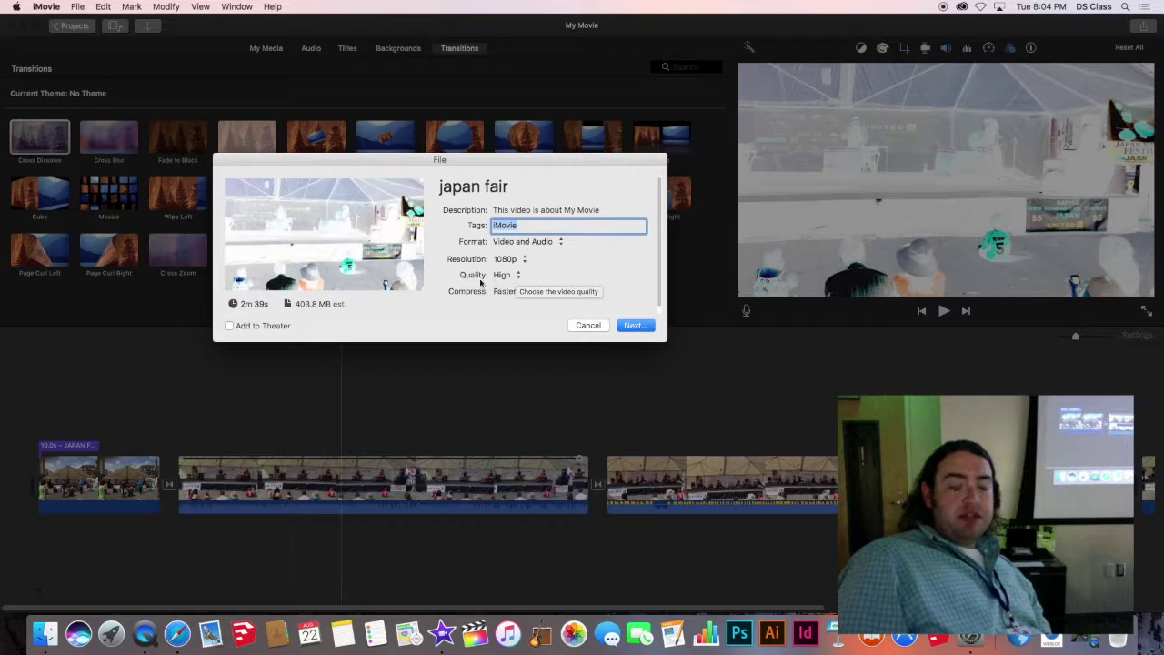
- Try the Custom and Best (ProRes) qualities for the file export, comparing estimated file sizes, and return to High
left_click(506, 276)
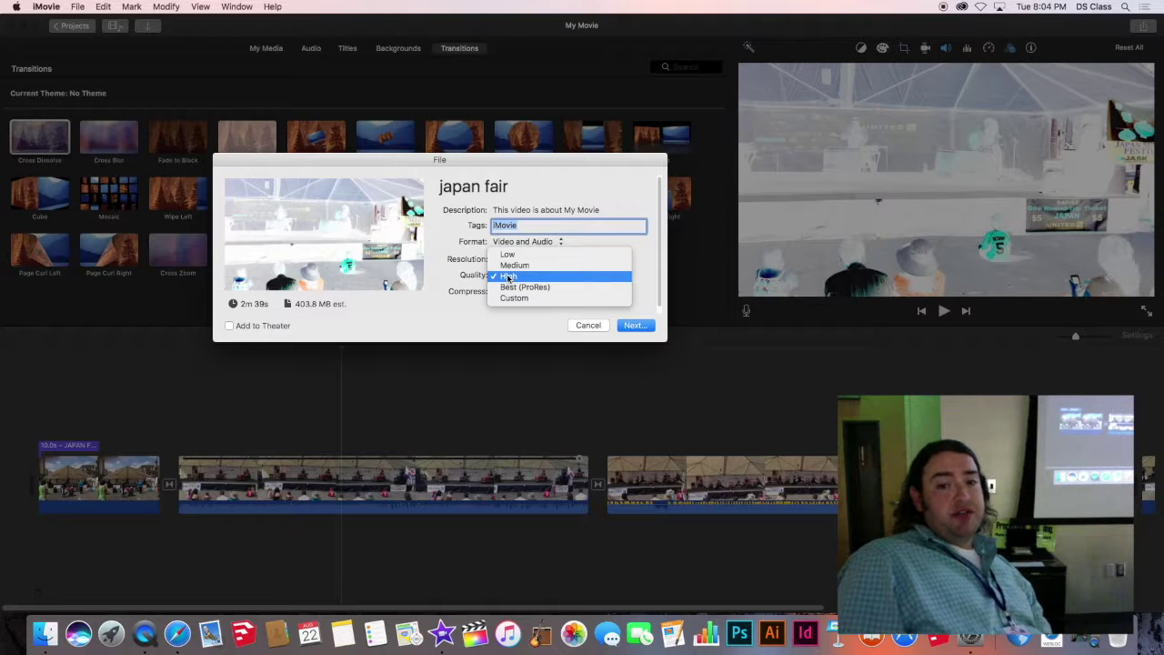
left_click(514, 297)
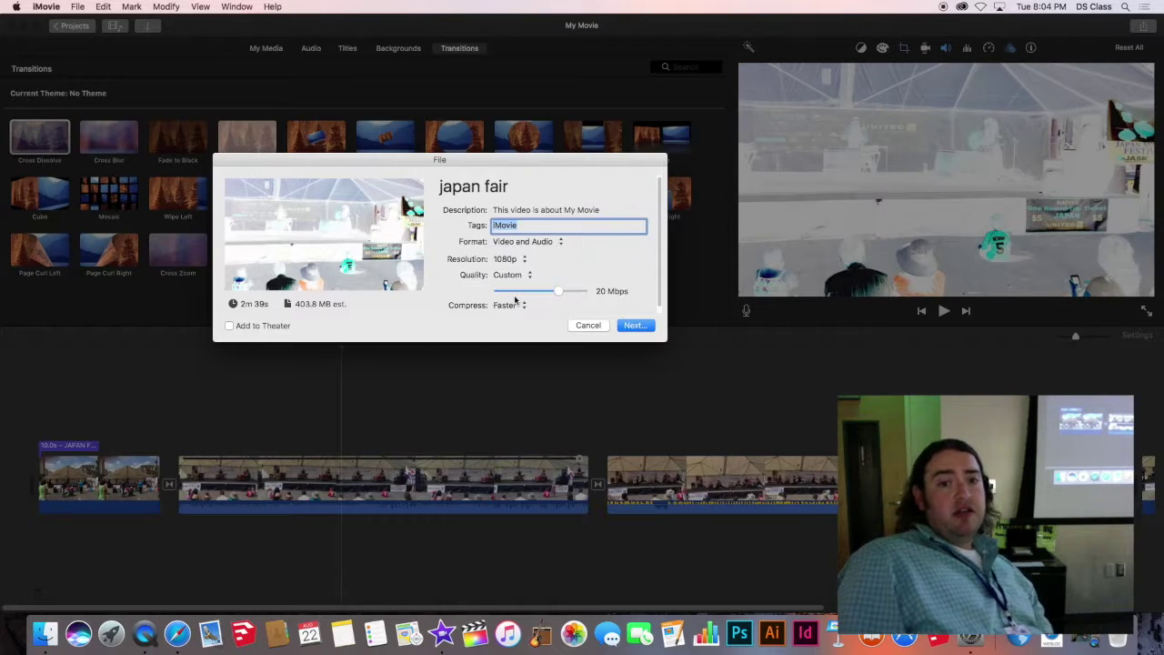
mouse_move(557, 290)
left_mouse_down()
mouse_move(510, 291)
mouse_move(568, 293)
mouse_move(544, 291)
left_mouse_up()
left_click(519, 275)
left_click(514, 262)
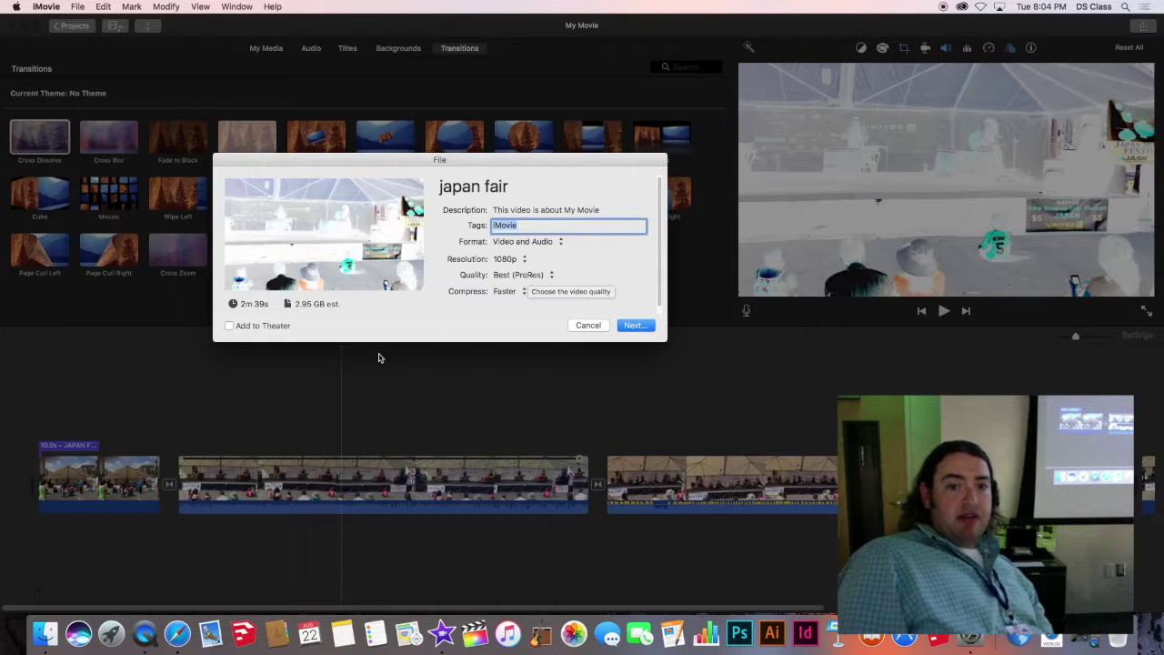
left_click(520, 275)
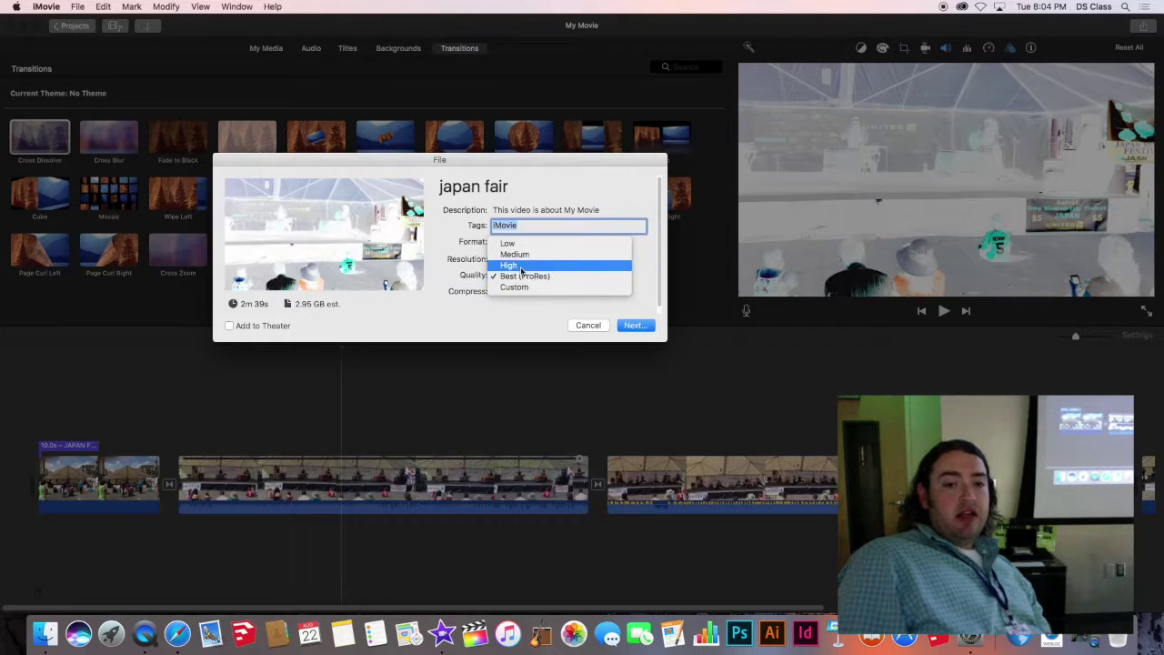
left_click(520, 264)
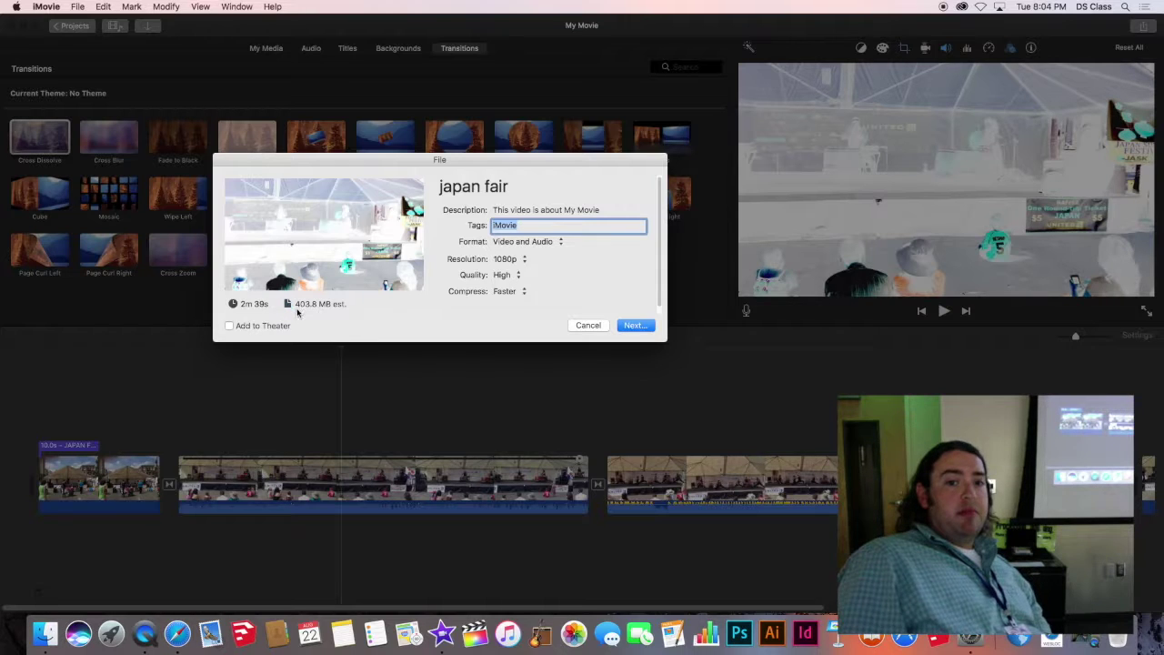
left_click(494, 275)
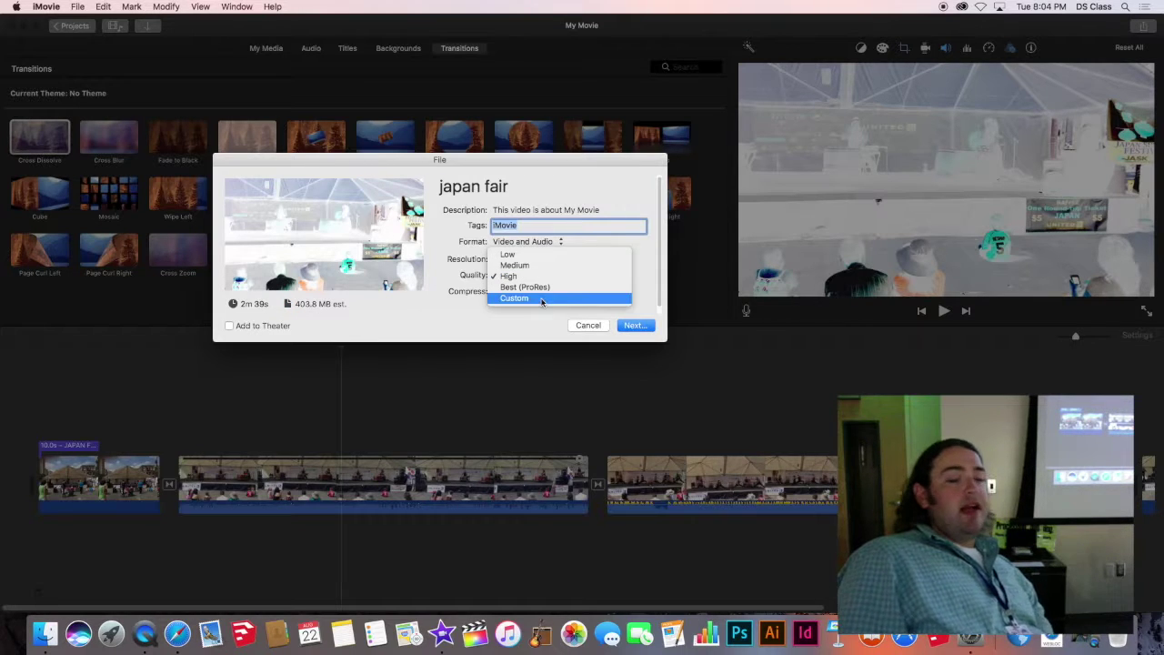
left_click(532, 287)
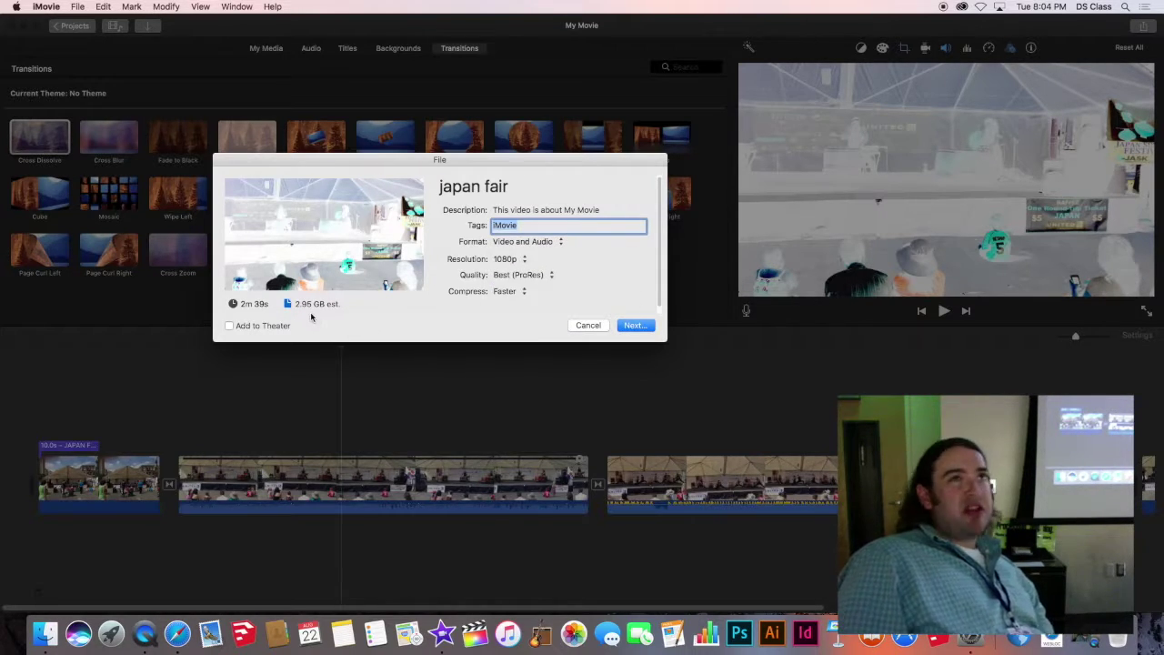
left_click(550, 275)
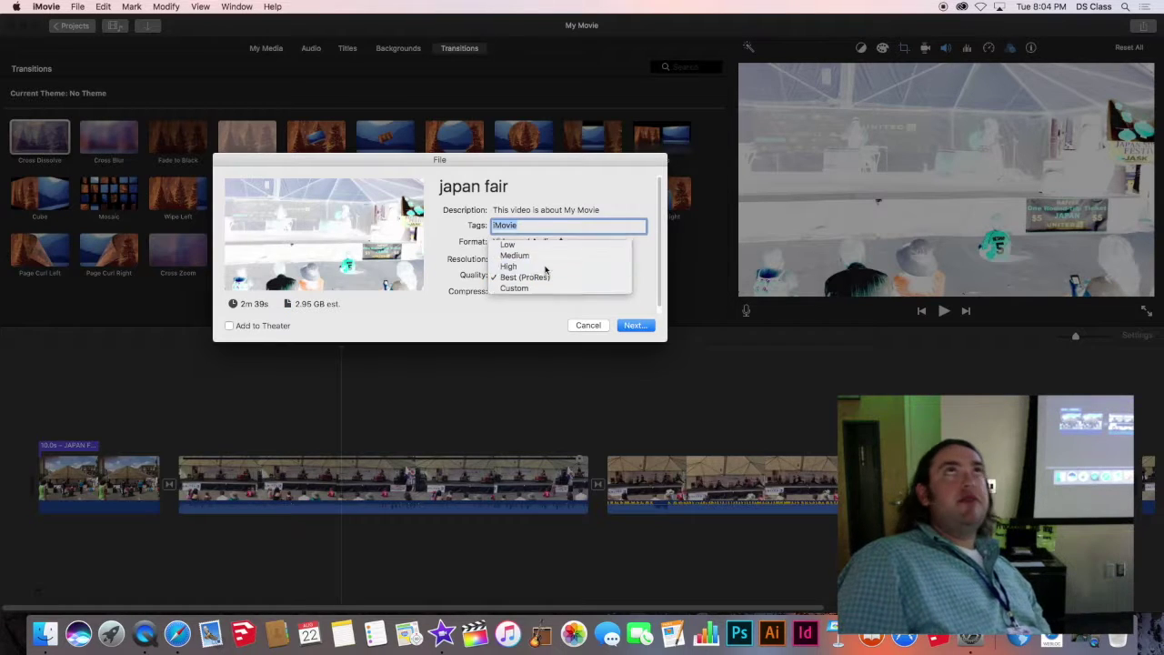
left_click(546, 269)
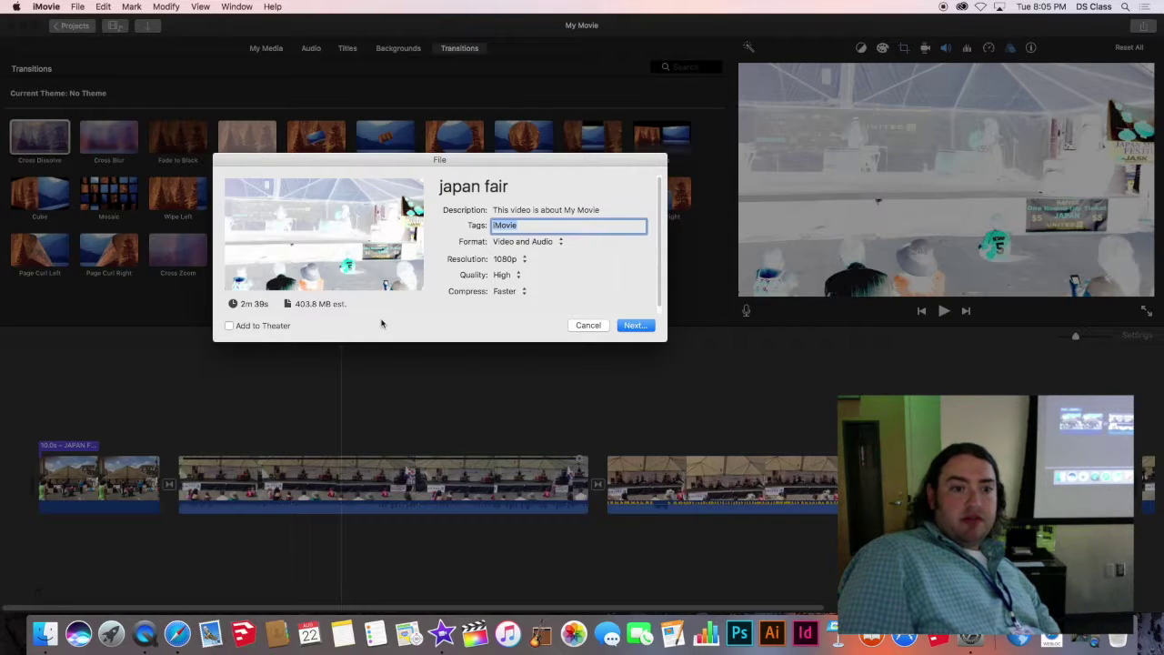
- Keep Faster compression and save the exported movie to the Desktop as japan fair
left_click(506, 291)
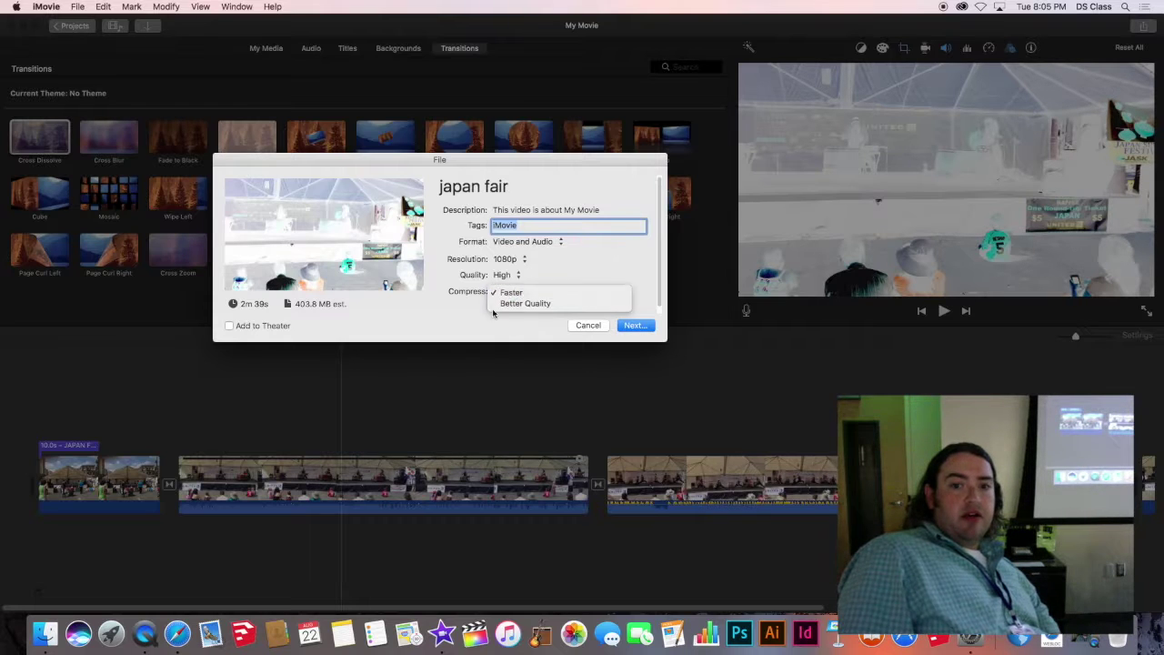
left_click(496, 307)
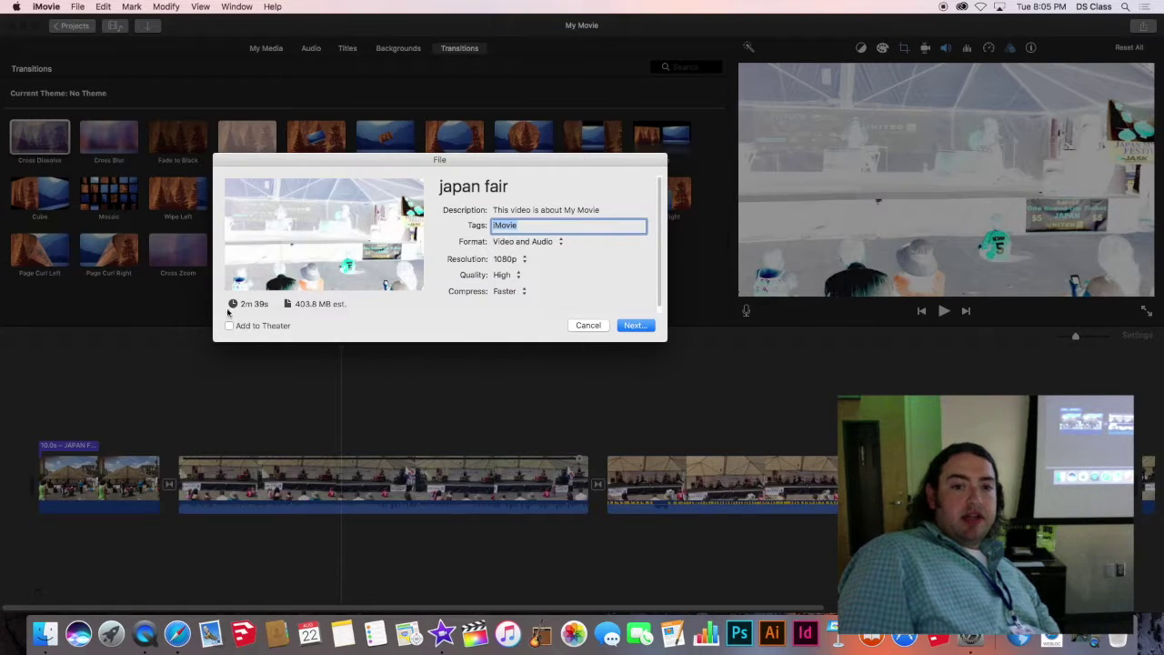
left_click(634, 325)
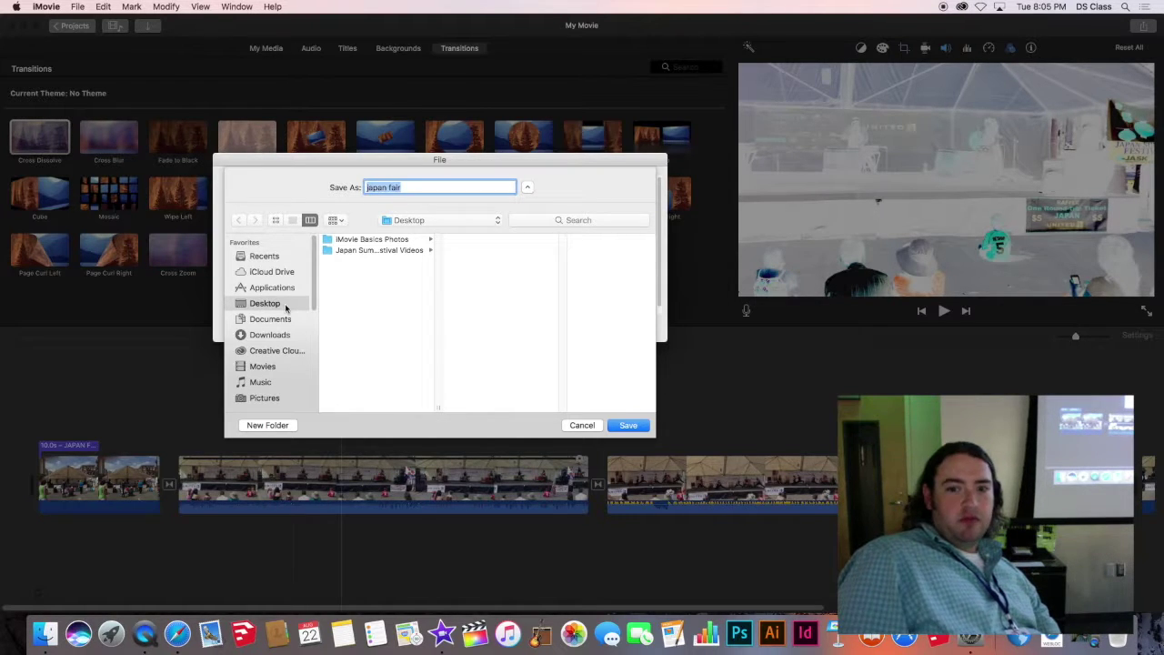
left_click(628, 426)
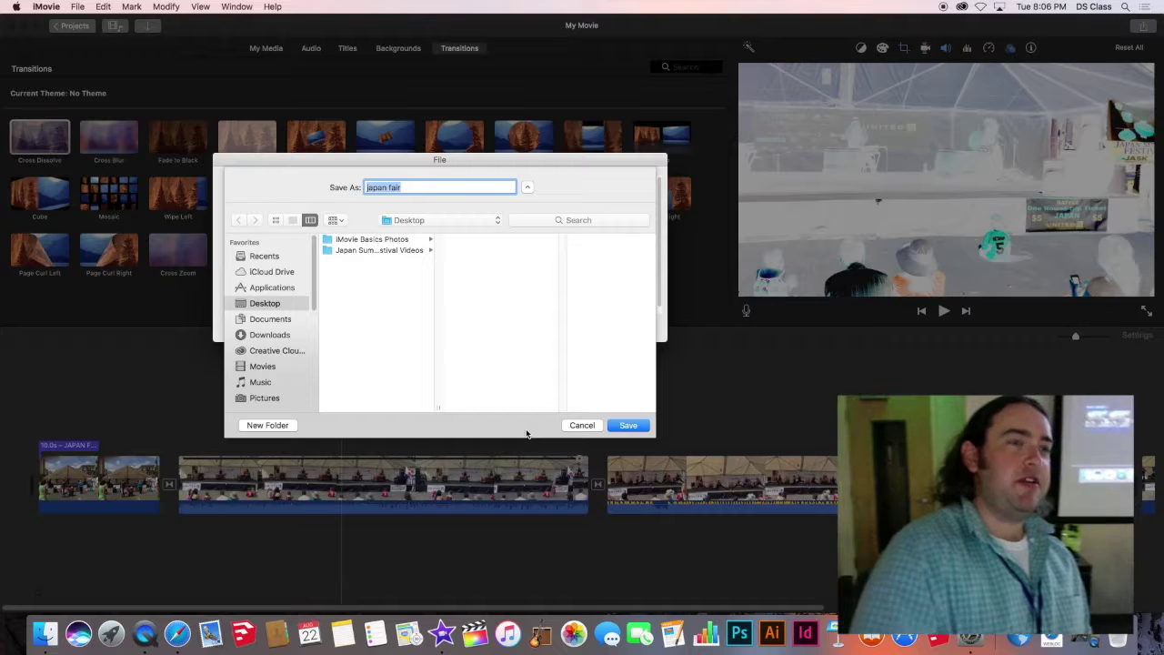
left_click(630, 426)
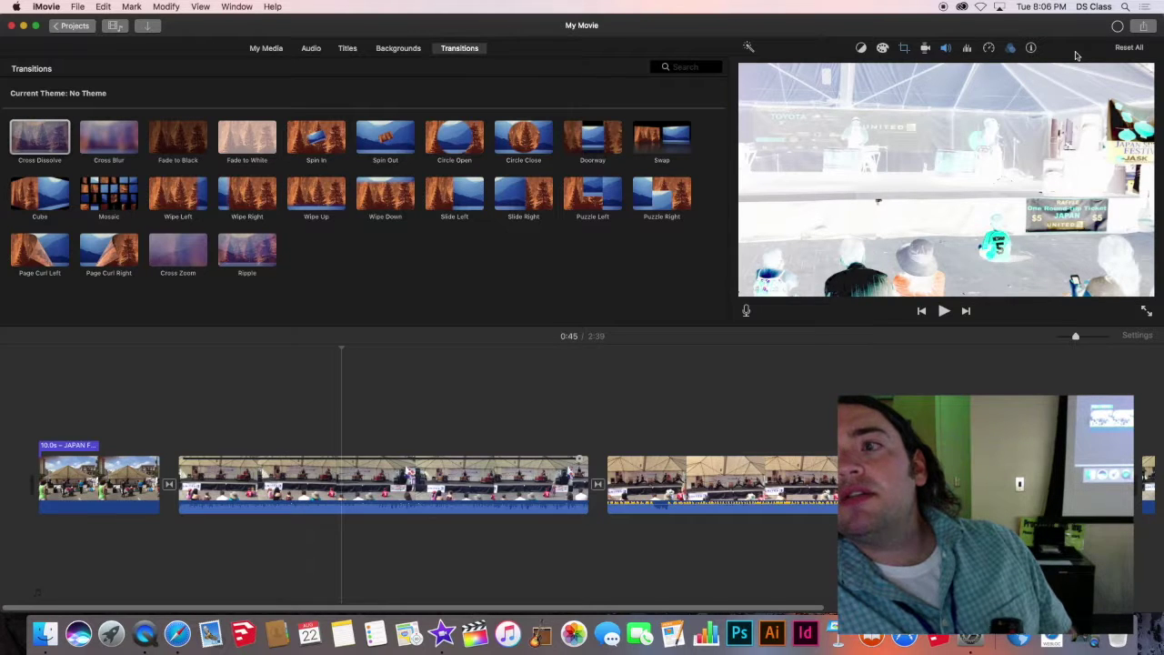
- Check the movie export's progress and switch to Safari, loading docs.google.com
left_click(1115, 27)
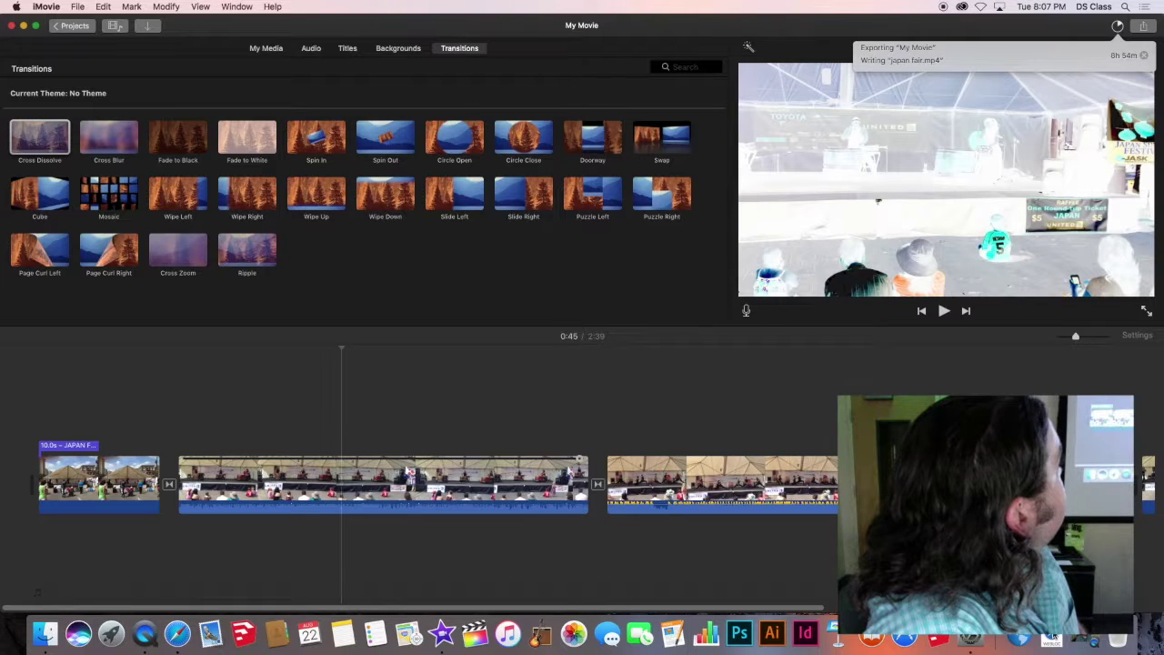
key("super+Tab")
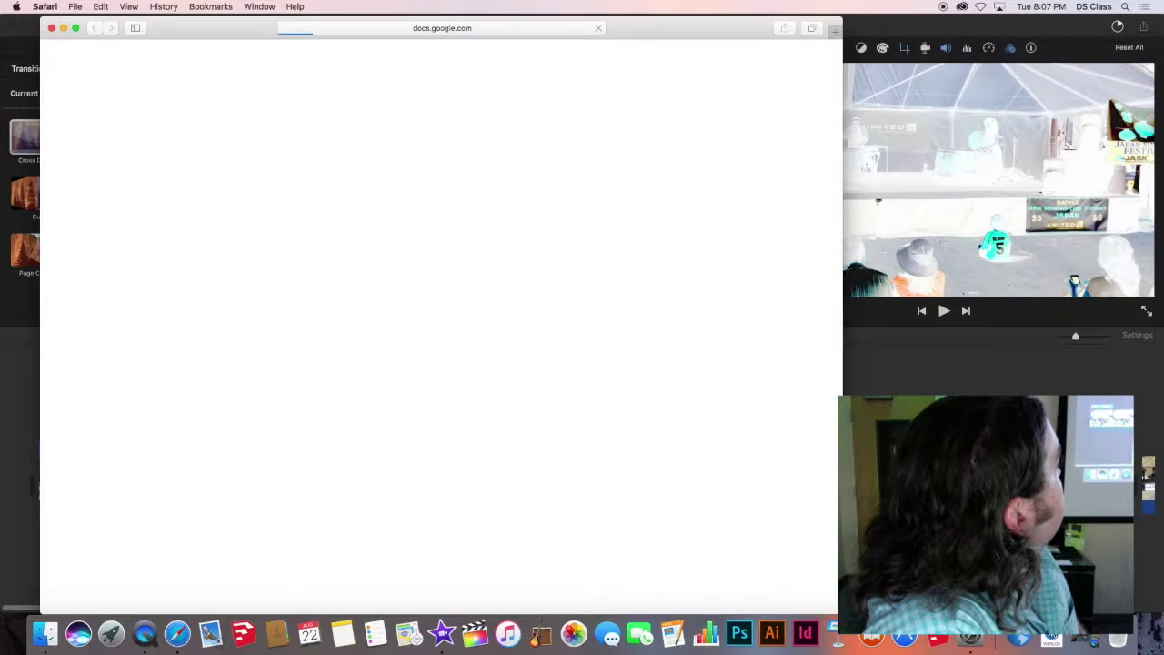